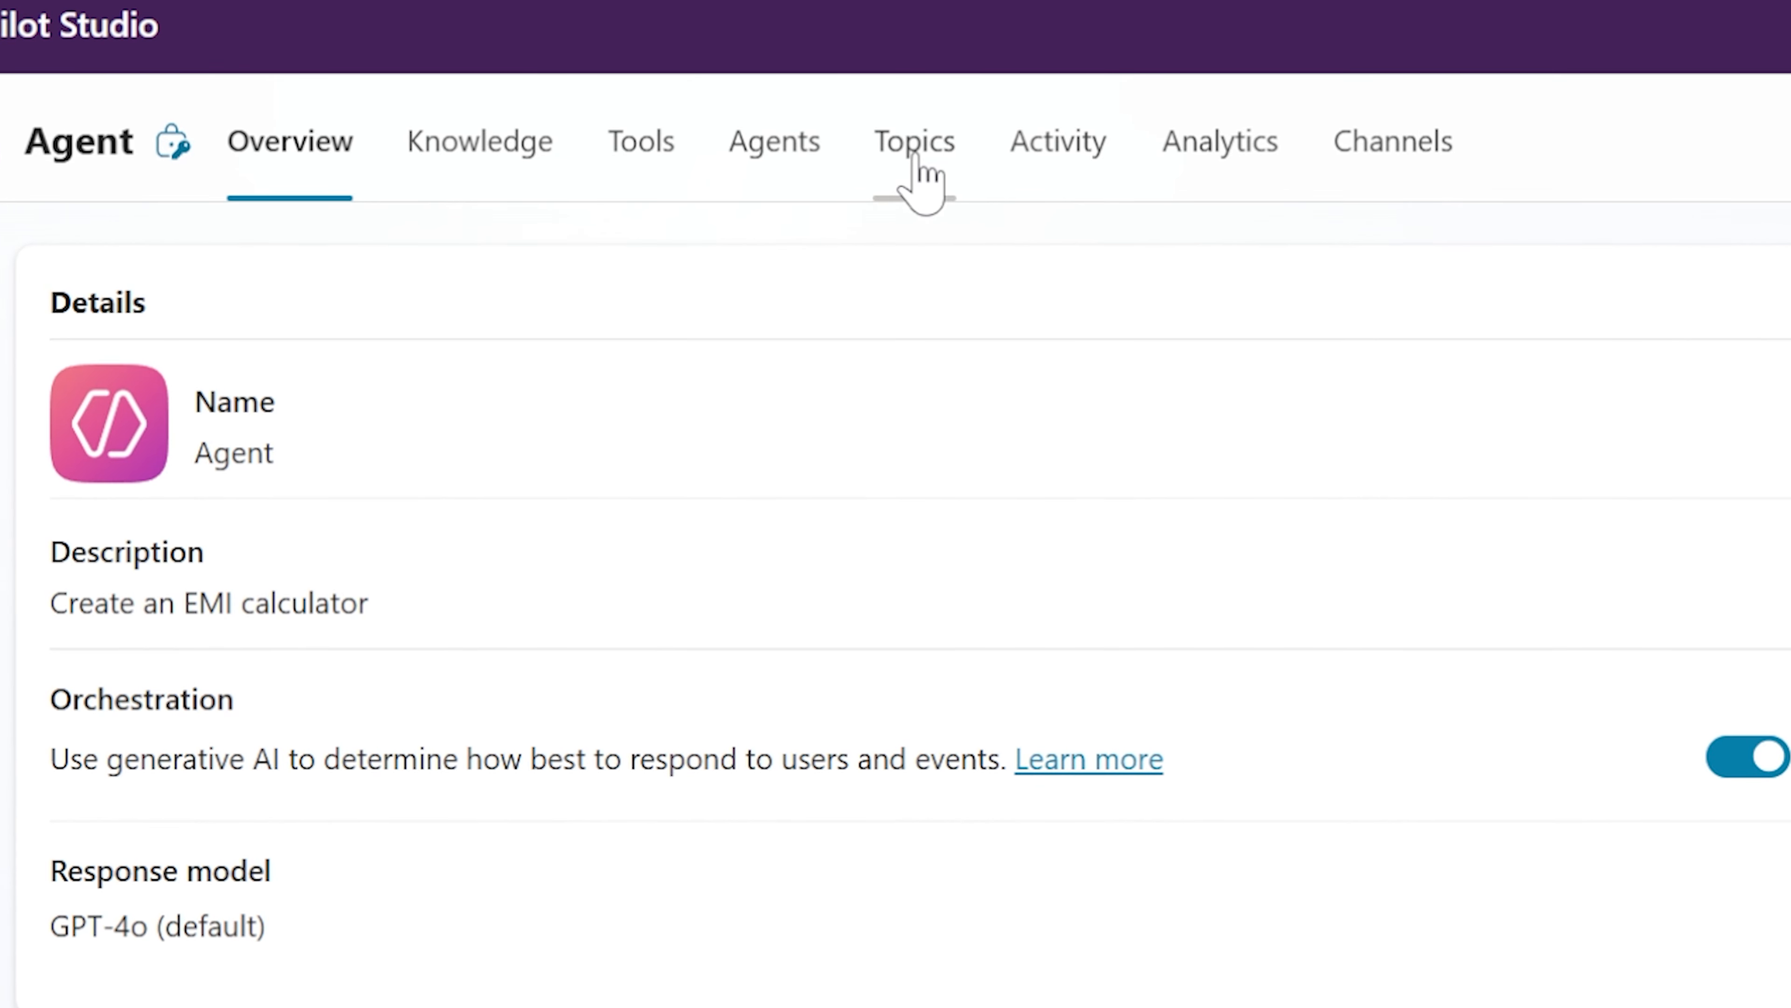
Create a new topic from blank in the agent's topics
{"action": "left_click", "coordinate": [915, 158]}
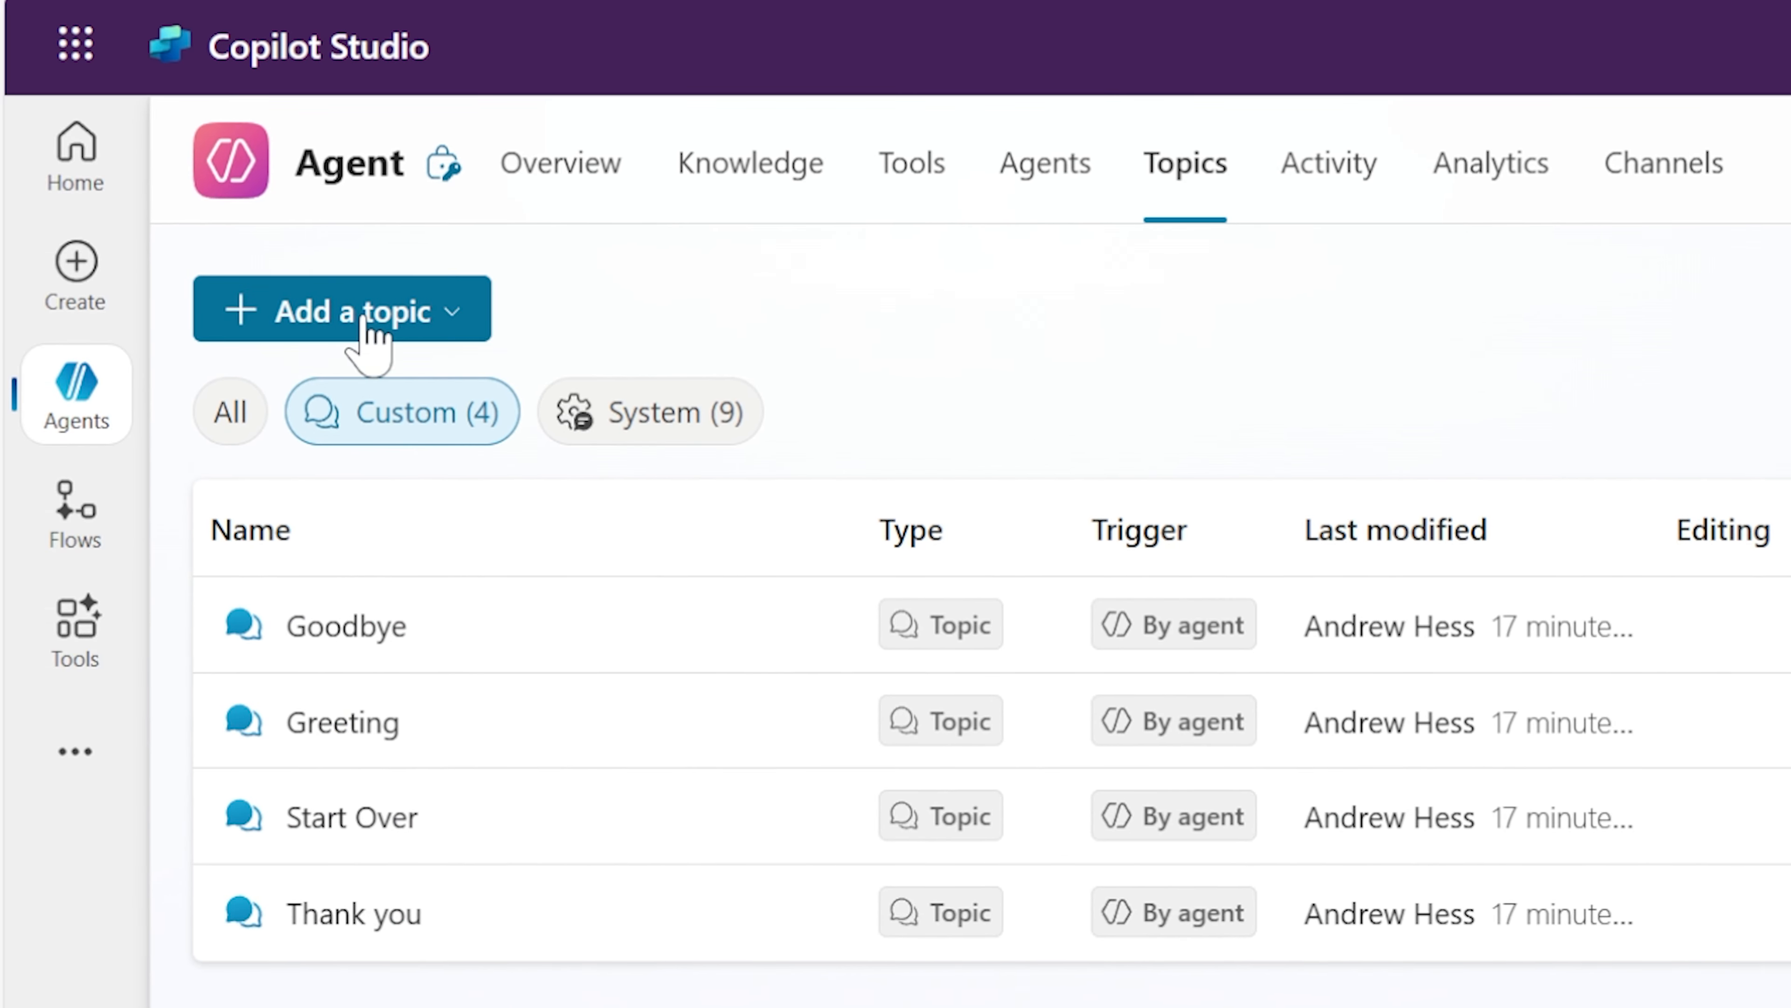
{"action": "left_click", "coordinate": [363, 321]}
{"action": "left_click", "coordinate": [384, 391]}
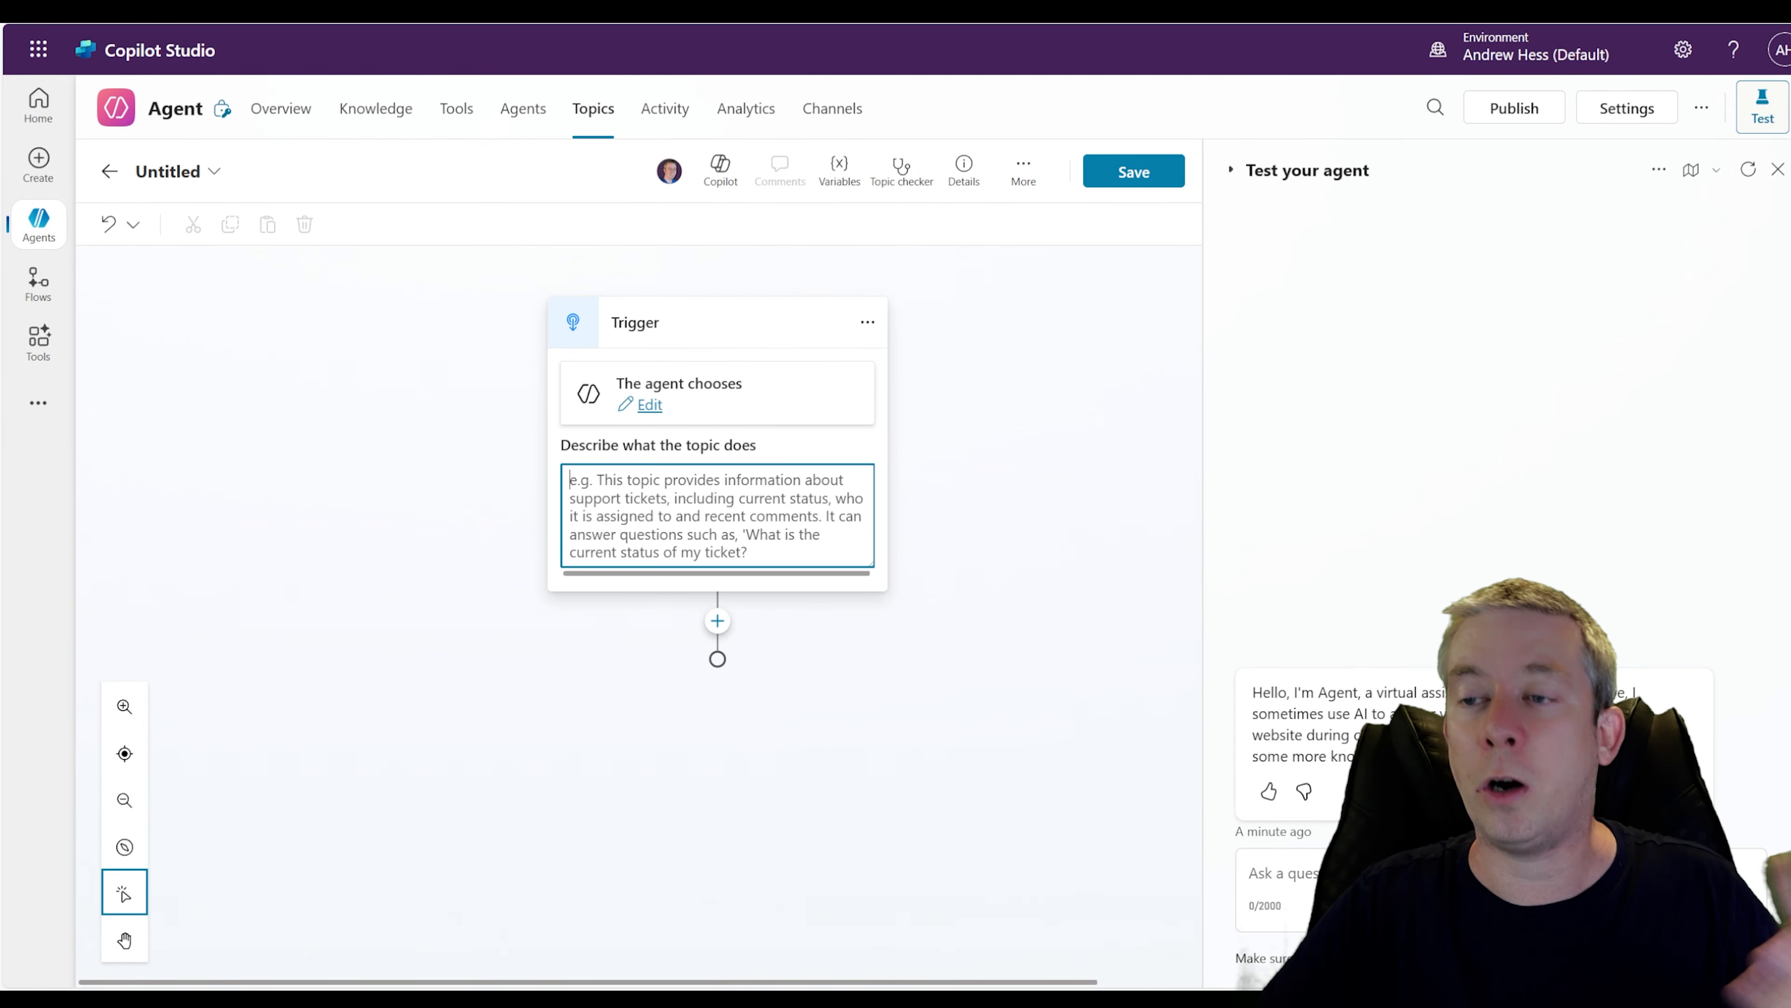
Describe the topic's trigger with the lines Home EMI, Calculate EMI, Test EMI and Home Loan
{"action": "type", "text": "Home EMI"}
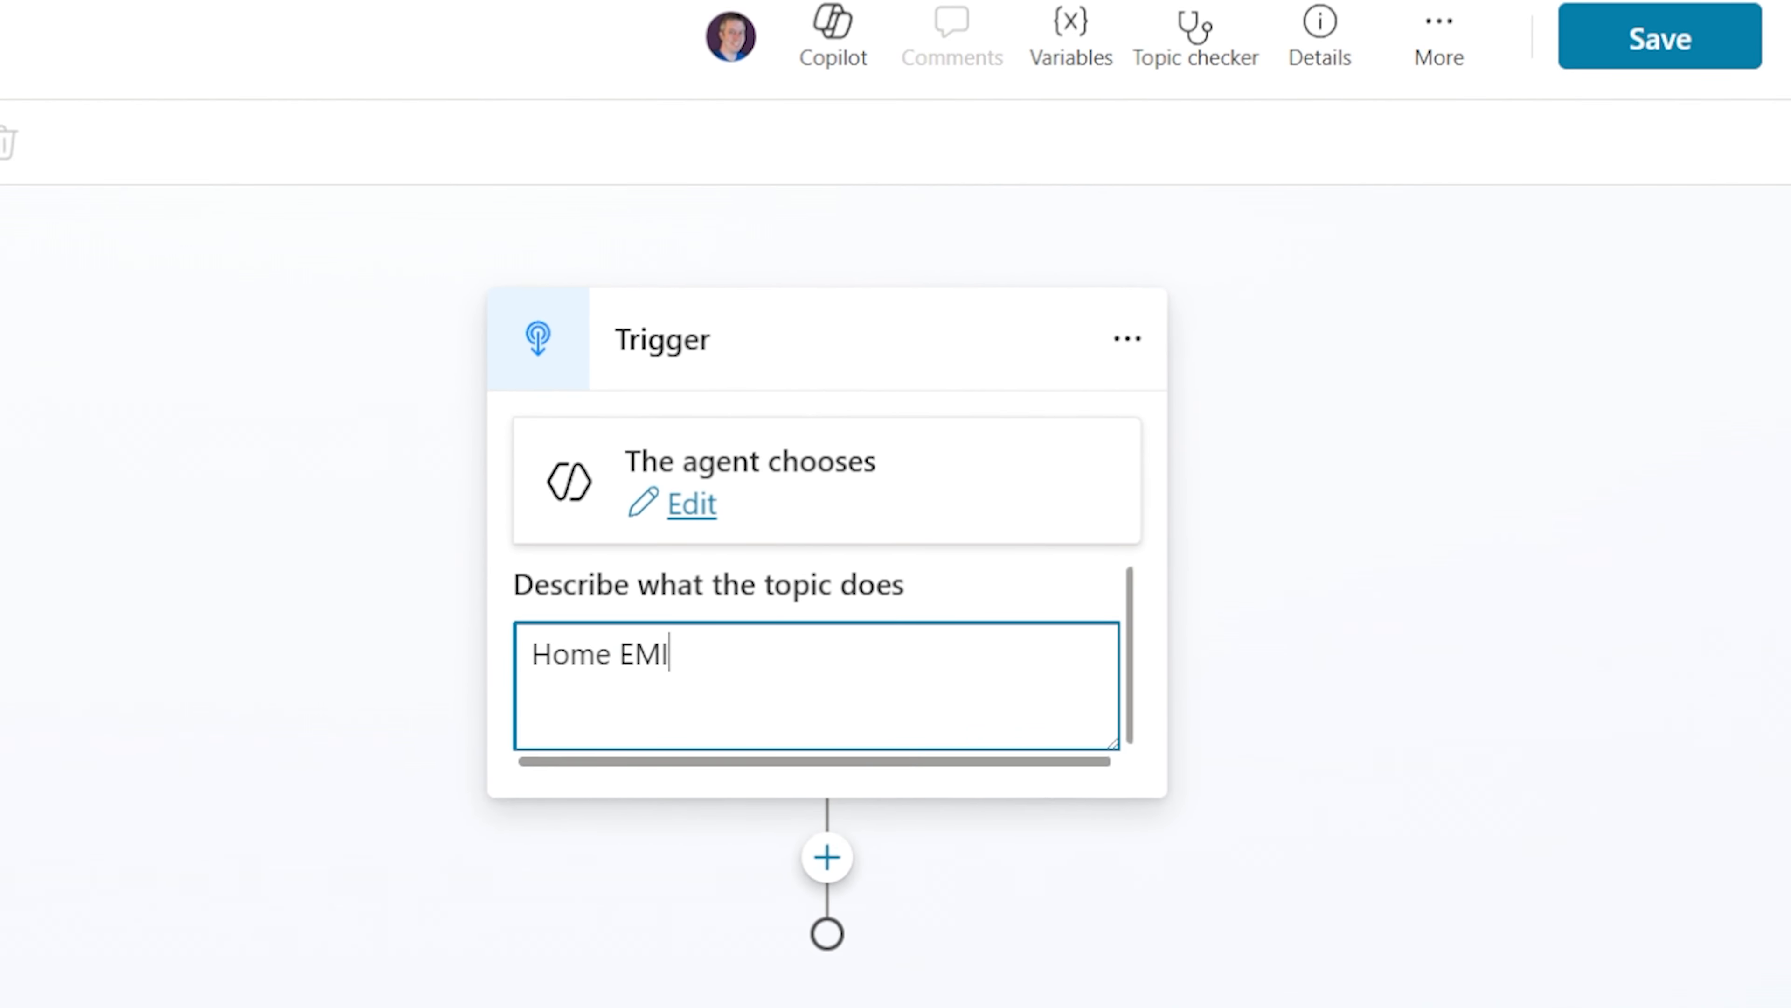
{"action": "key", "text": "Return"}
{"action": "type", "text": "Calculate EMI"}
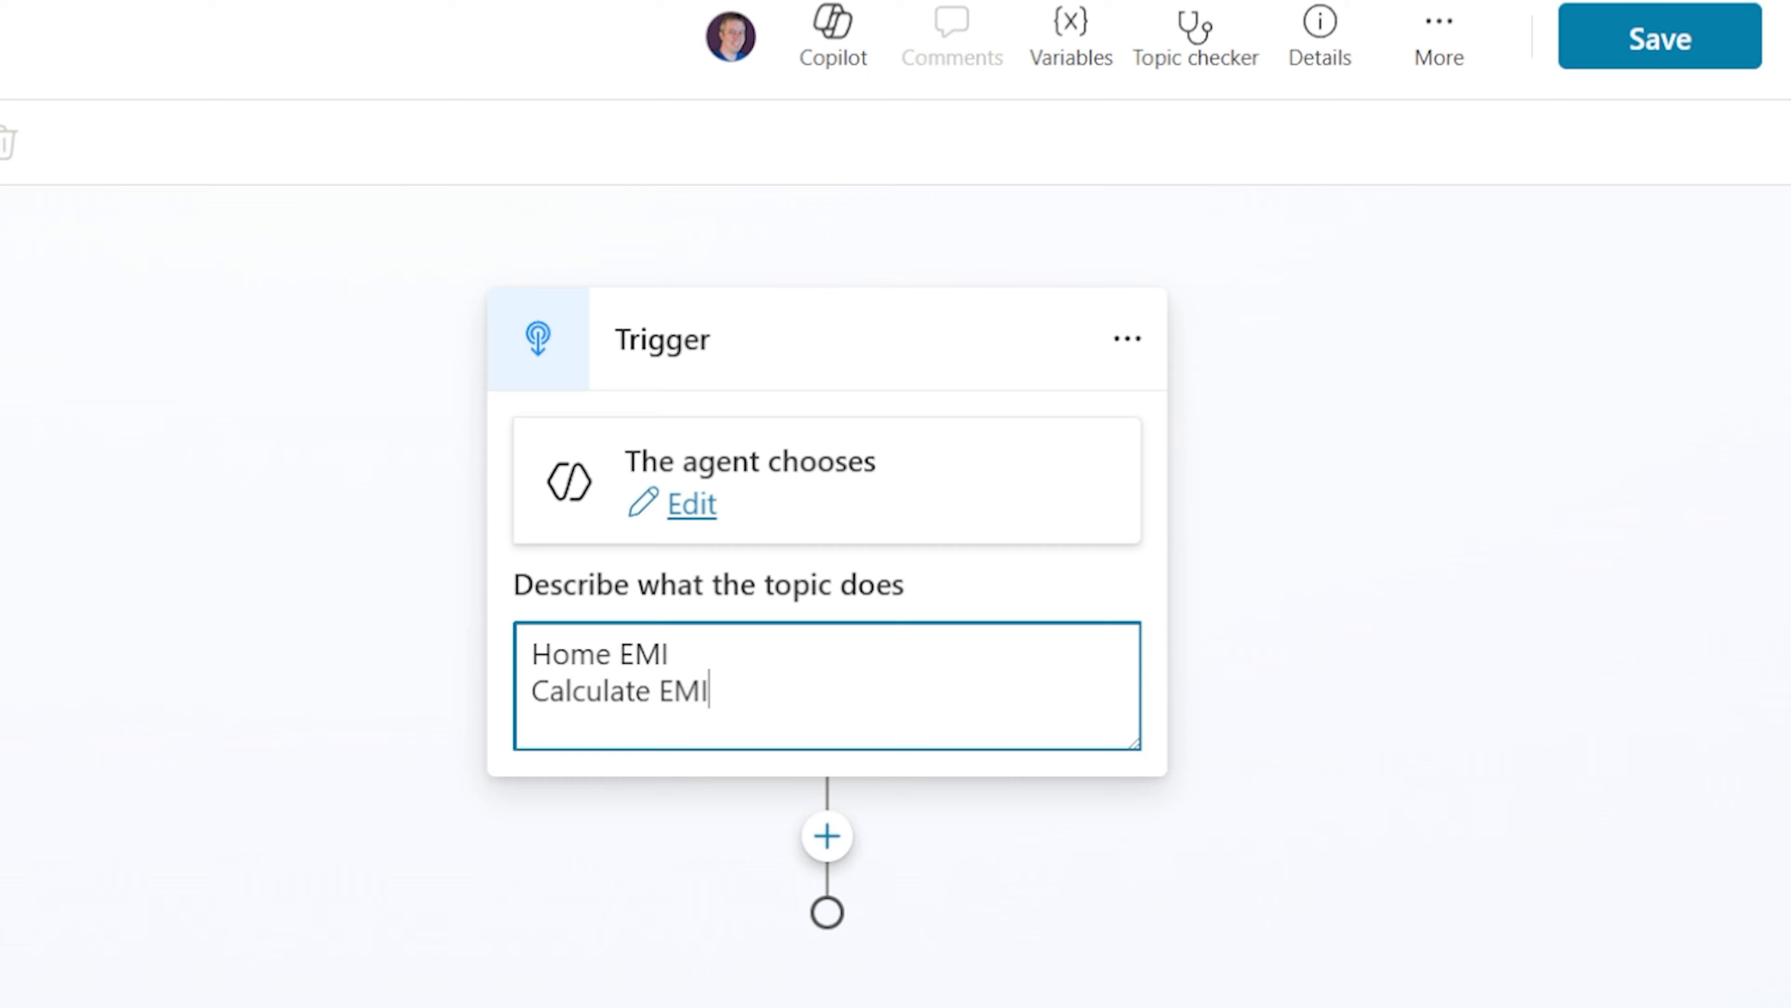
{"action": "key", "text": "Return"}
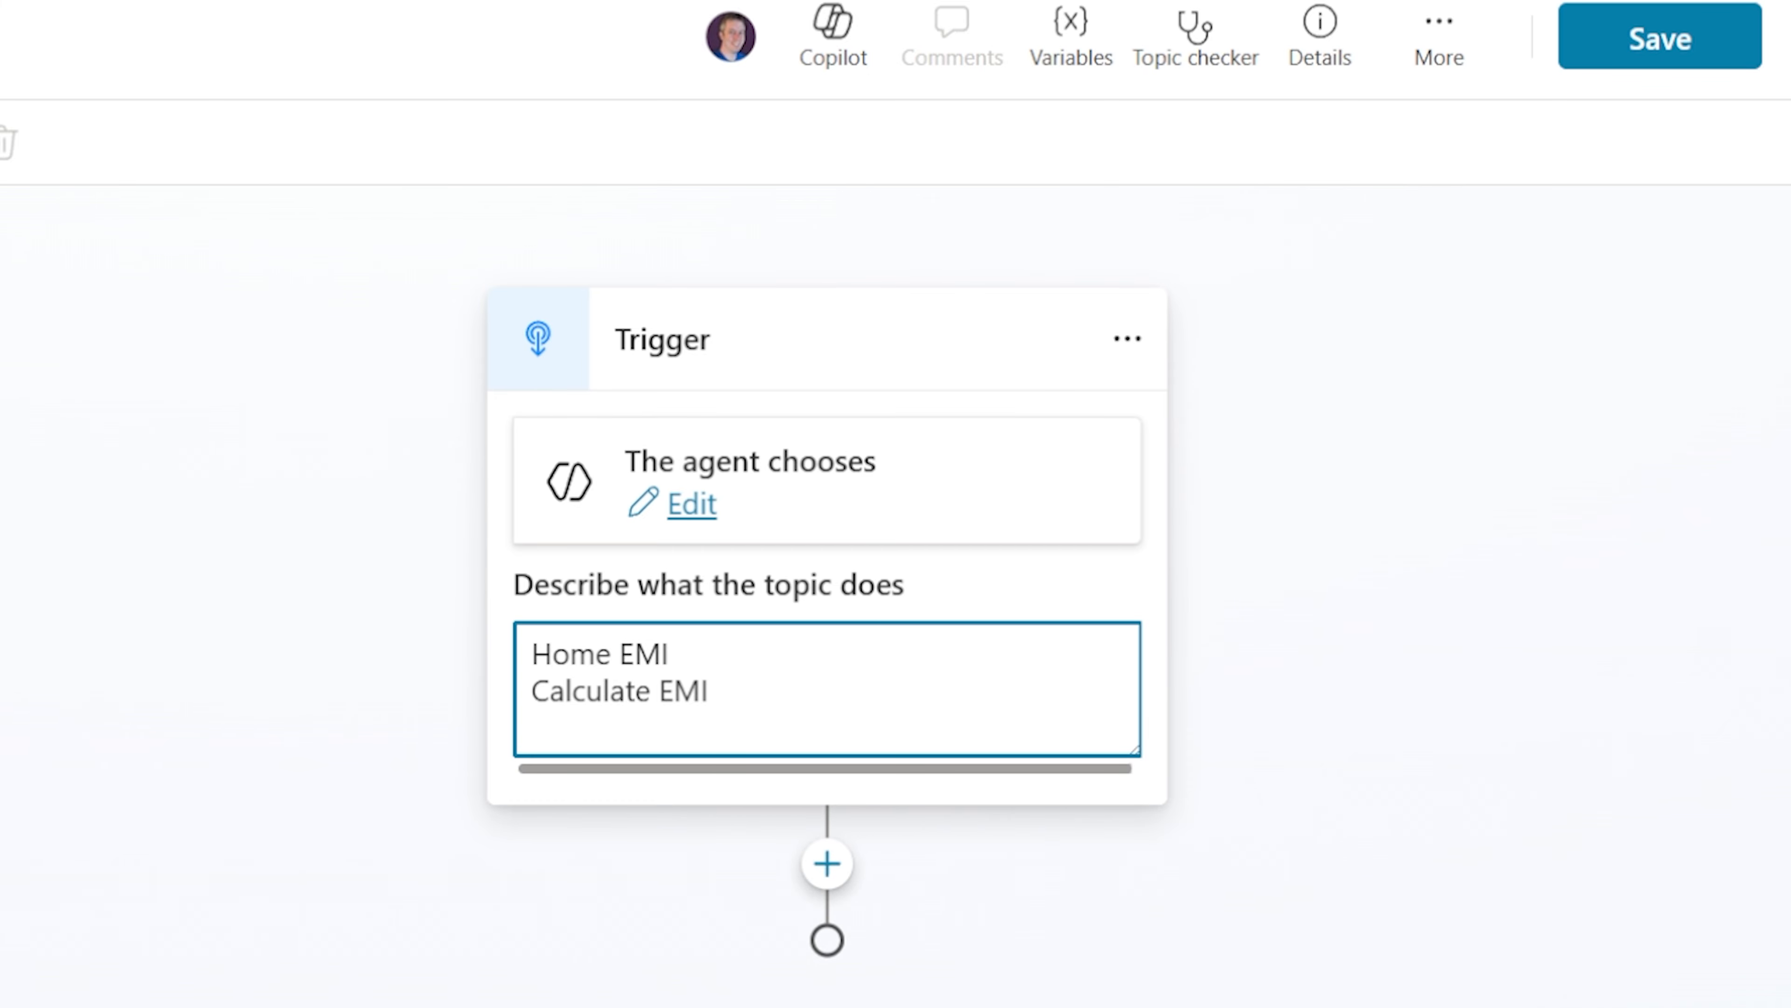
{"action": "type", "text": "Test EMI"}
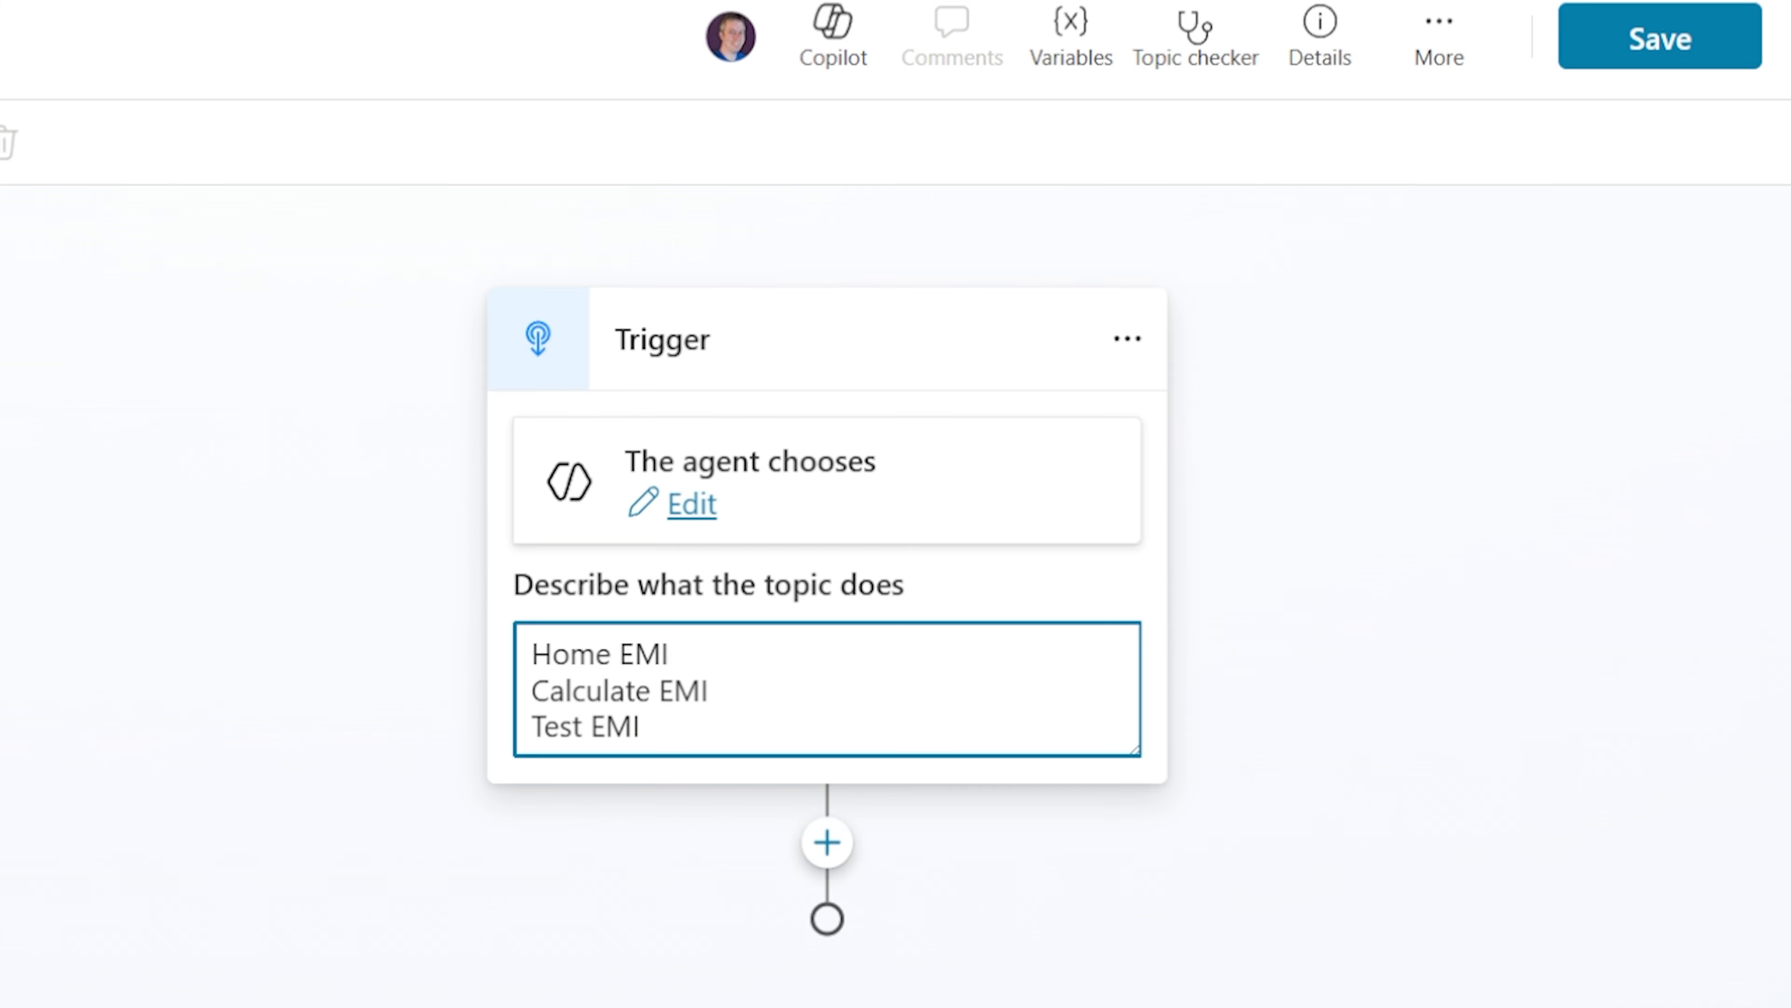
{"action": "key", "text": "Return"}
{"action": "type", "text": "Home Loan"}
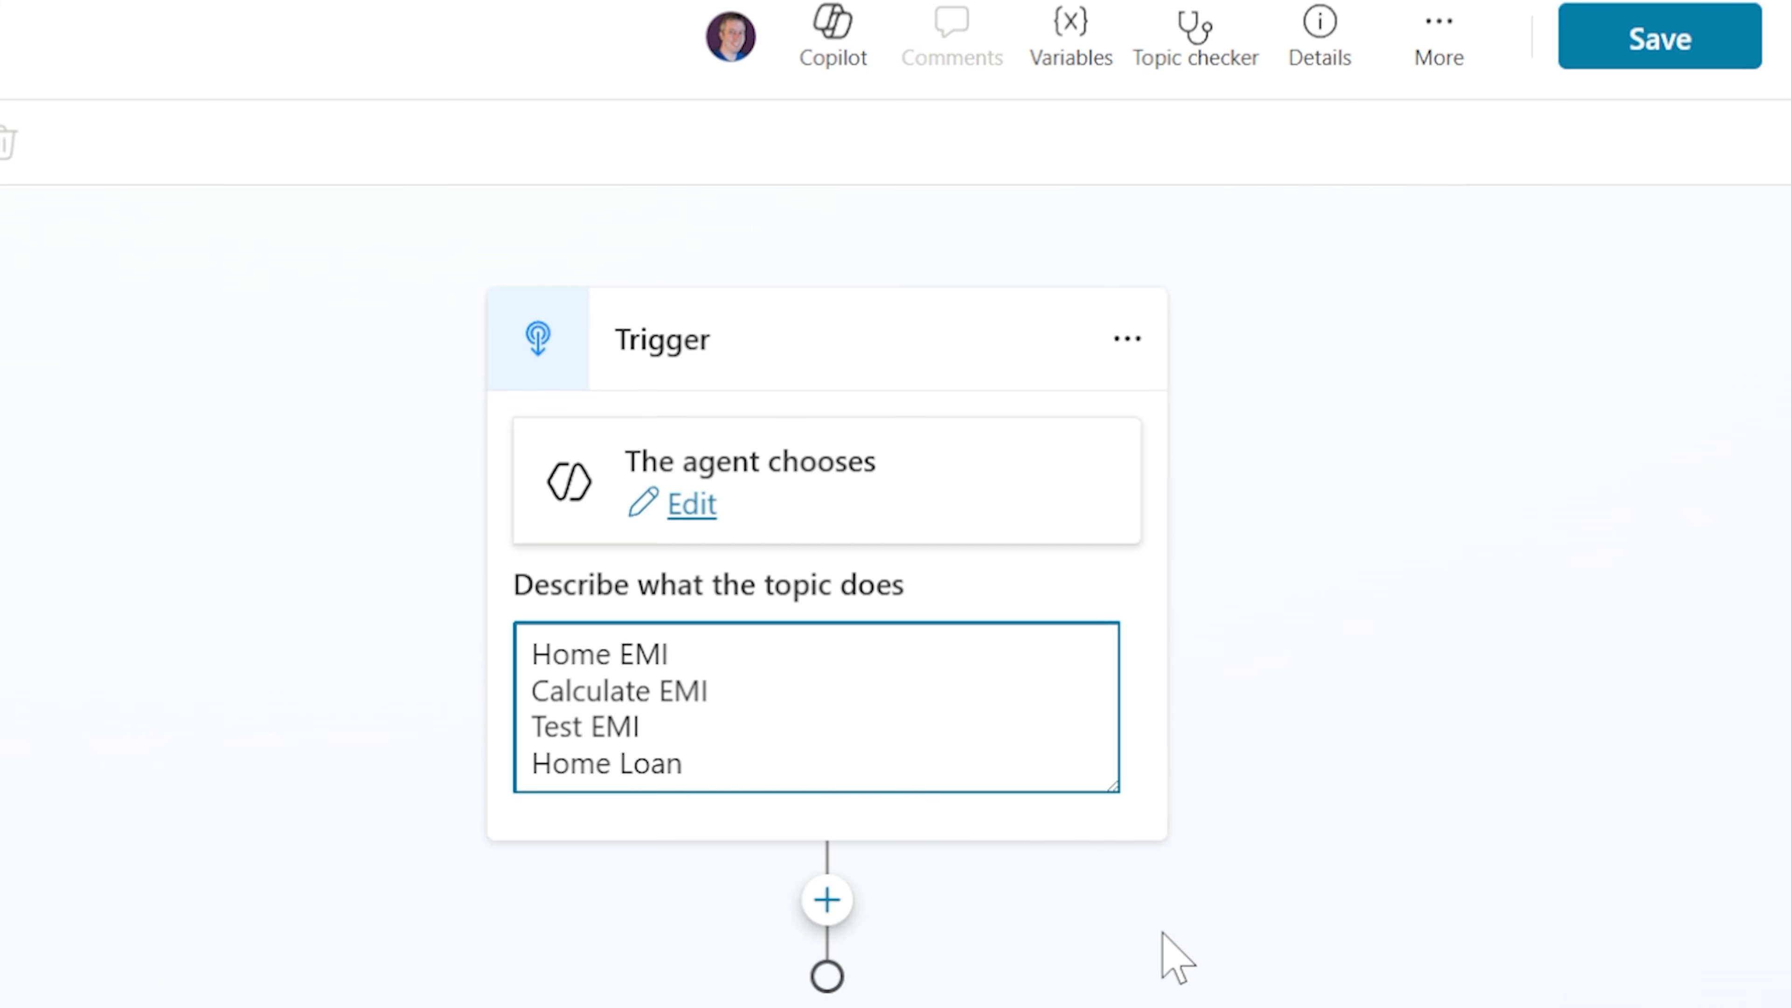
Add a message node below the trigger reading "Hey let's calculate"
{"action": "left_click", "coordinate": [828, 901]}
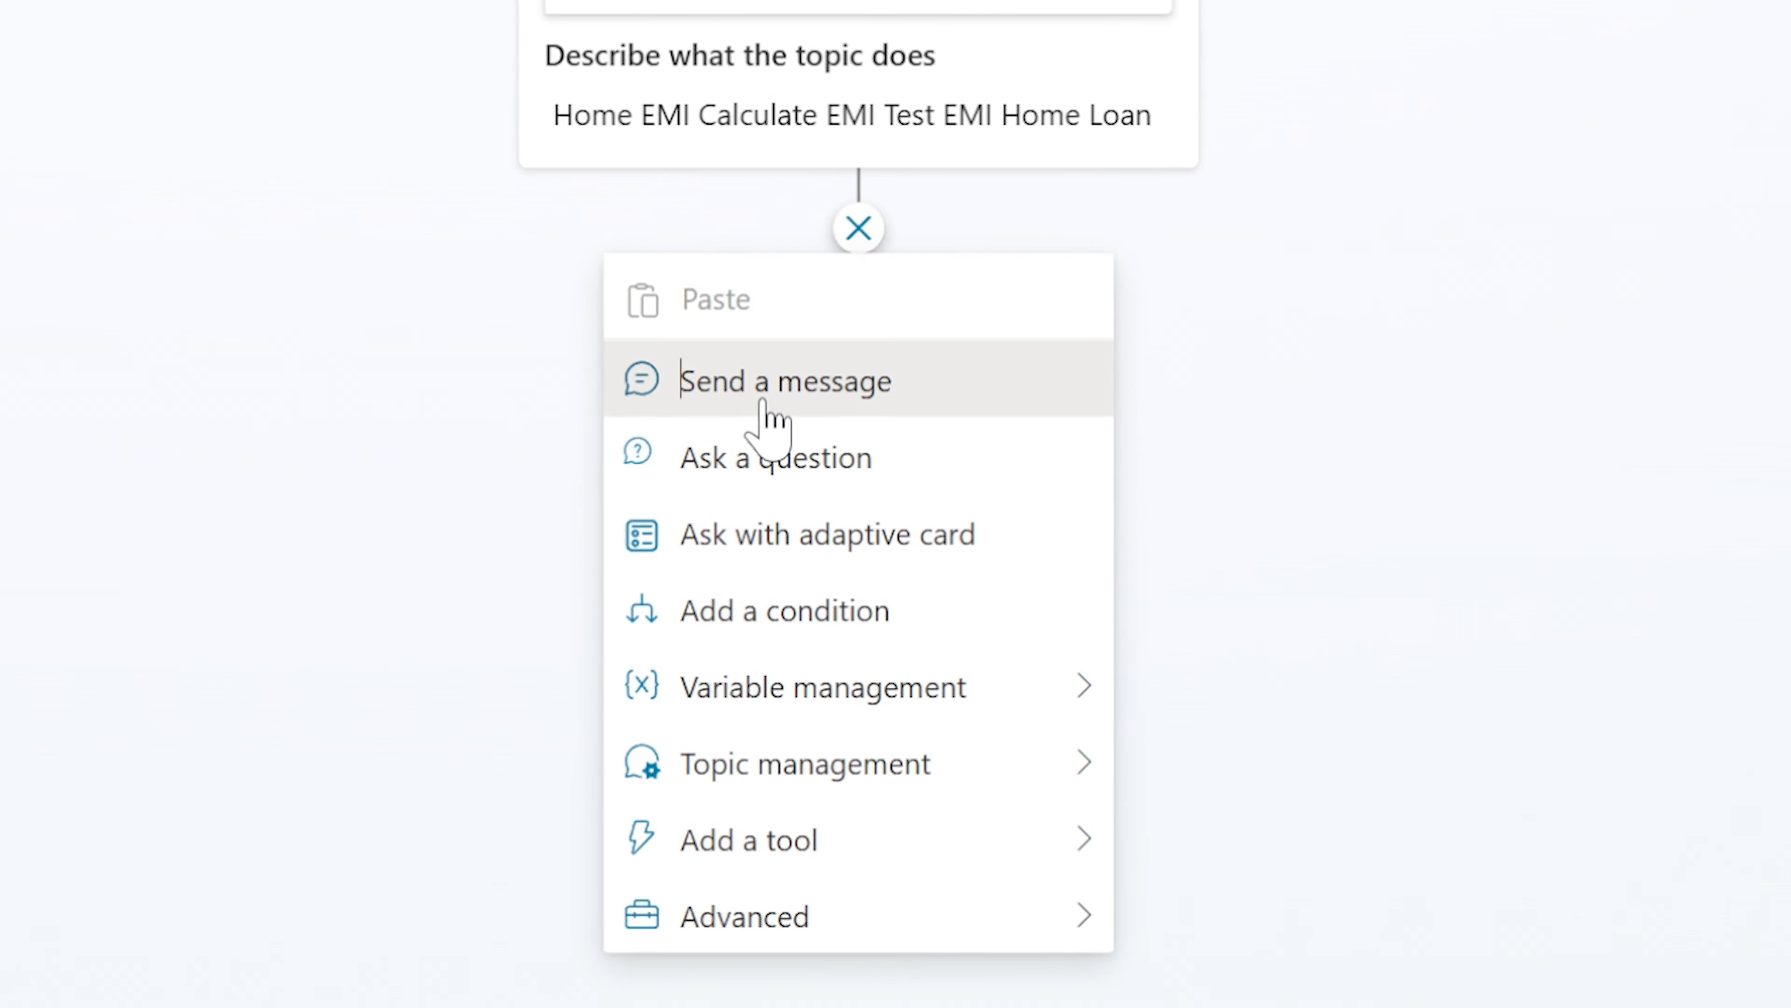
{"action": "left_click", "coordinate": [763, 404]}
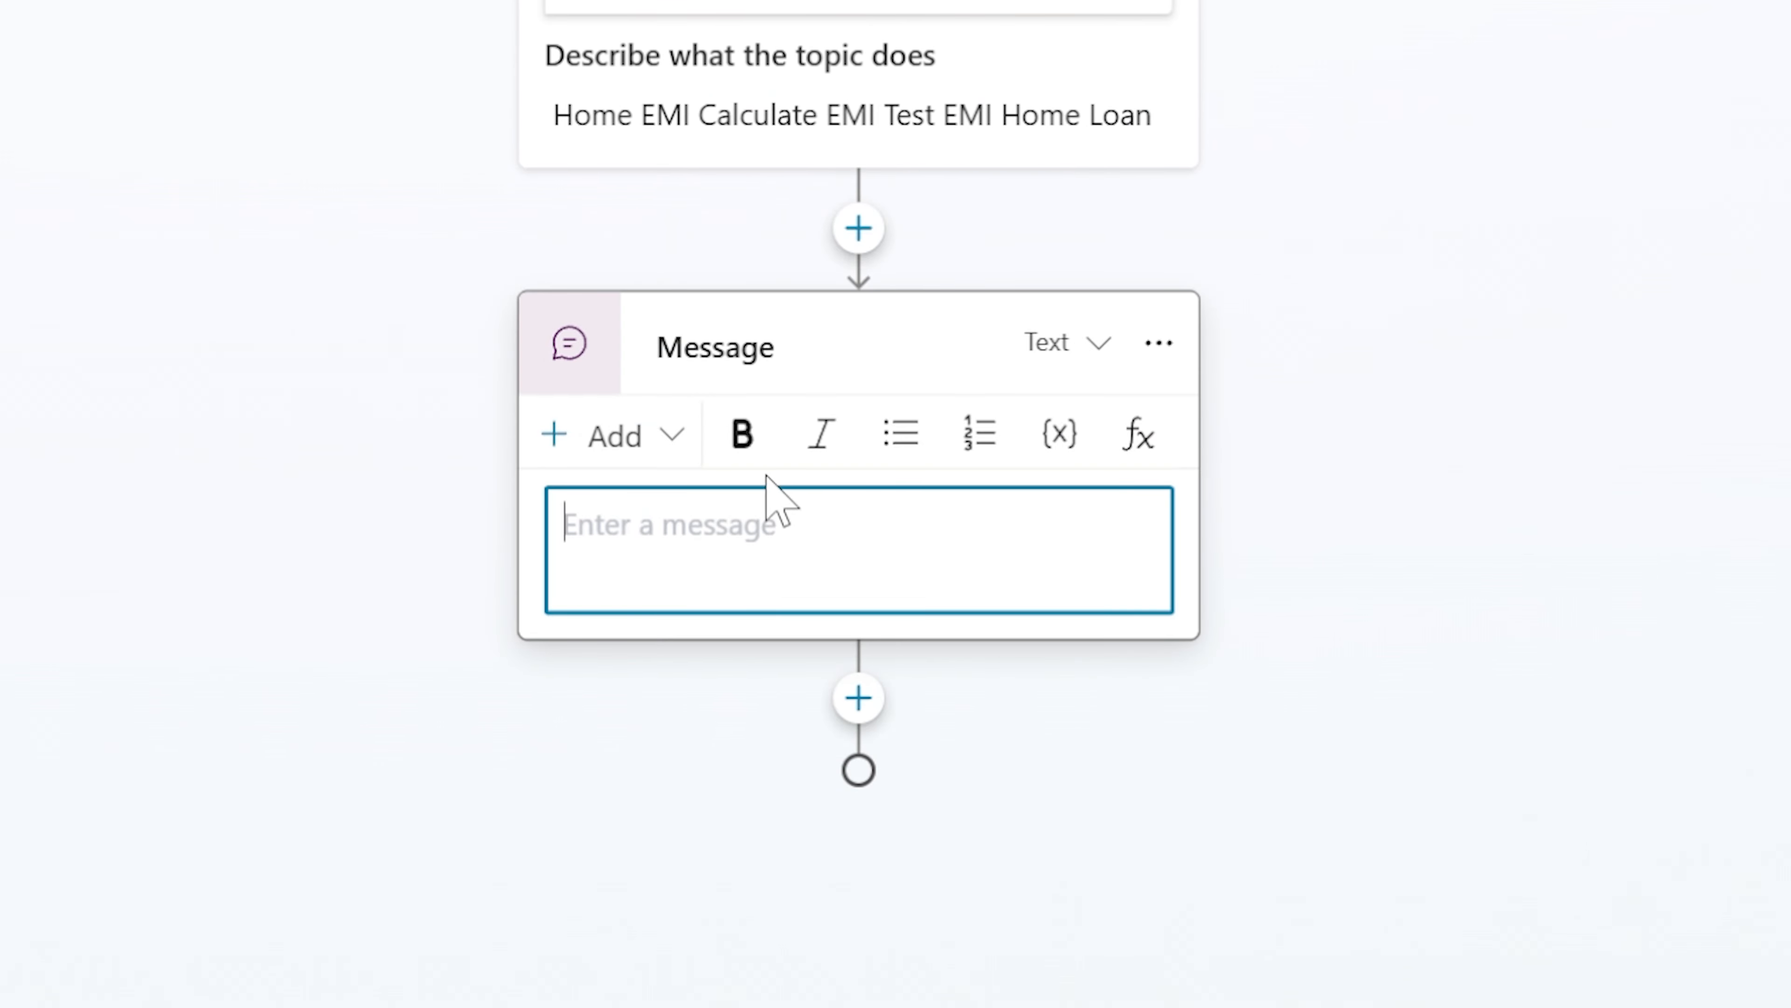
{"action": "type", "text": "HNey"}
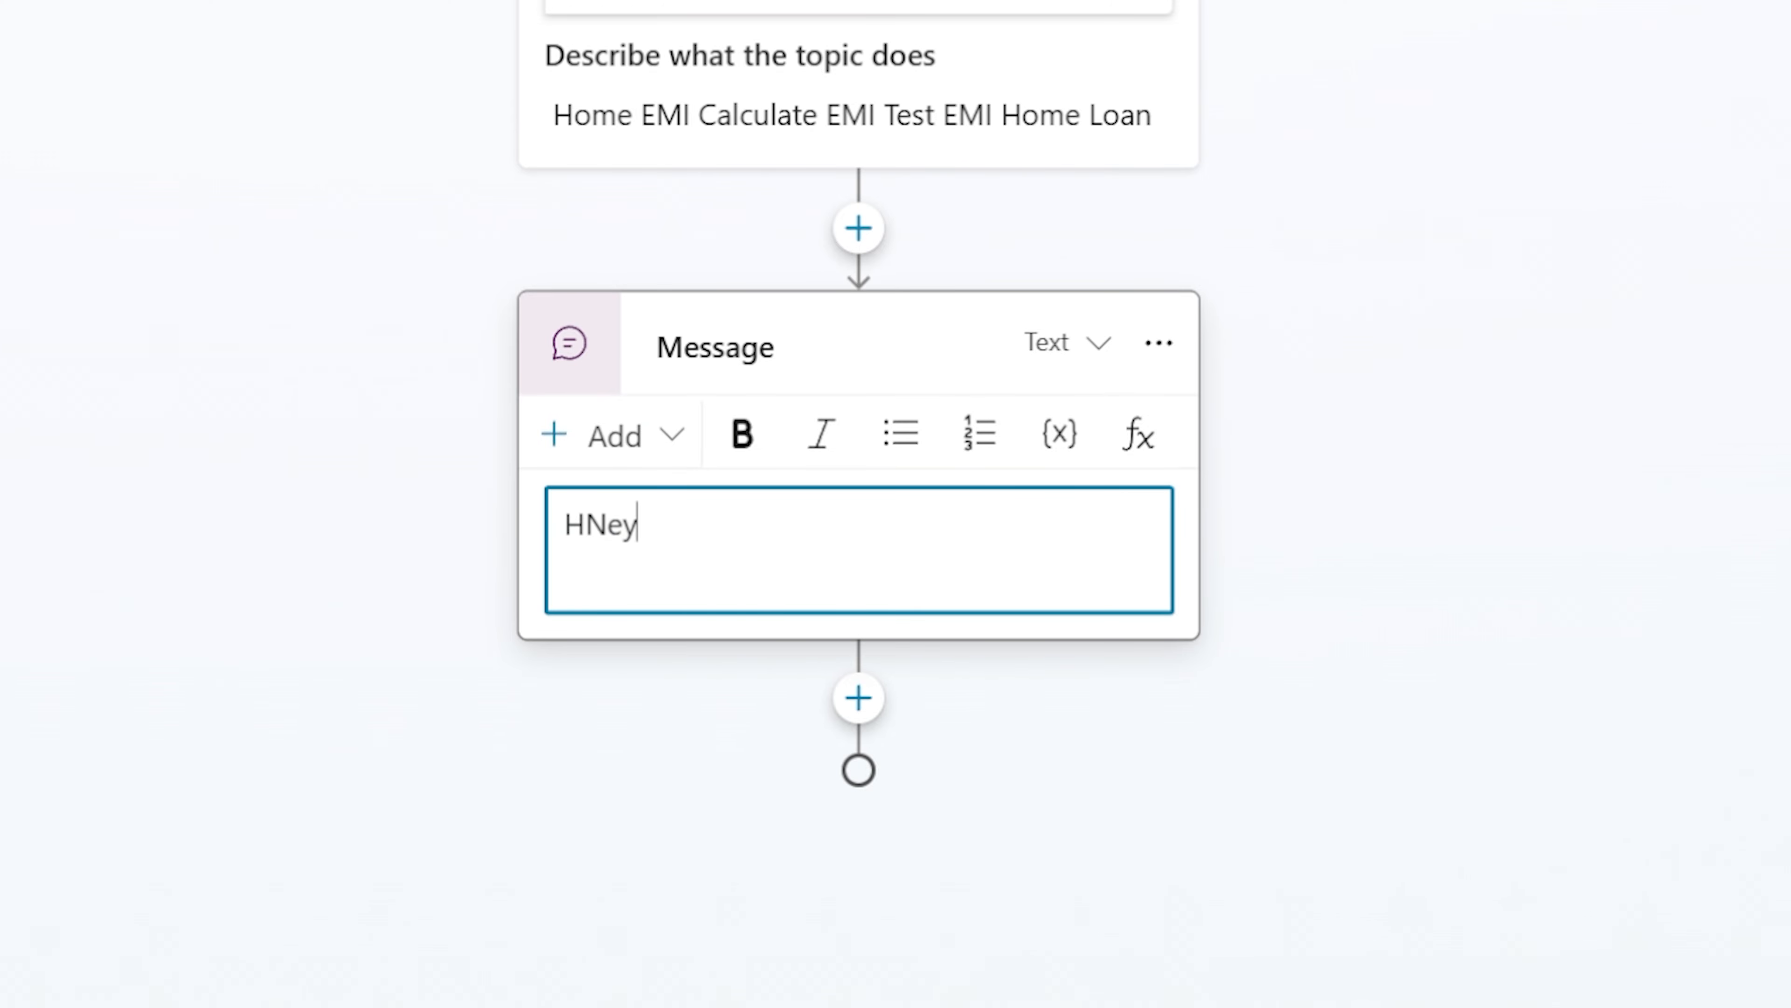
{"action": "key", "text": "BackSpace"}
{"action": "key", "text": "BackSpace"}
{"action": "key", "text": "BackSpace"}
{"action": "type", "text": "ey let's calculate"}
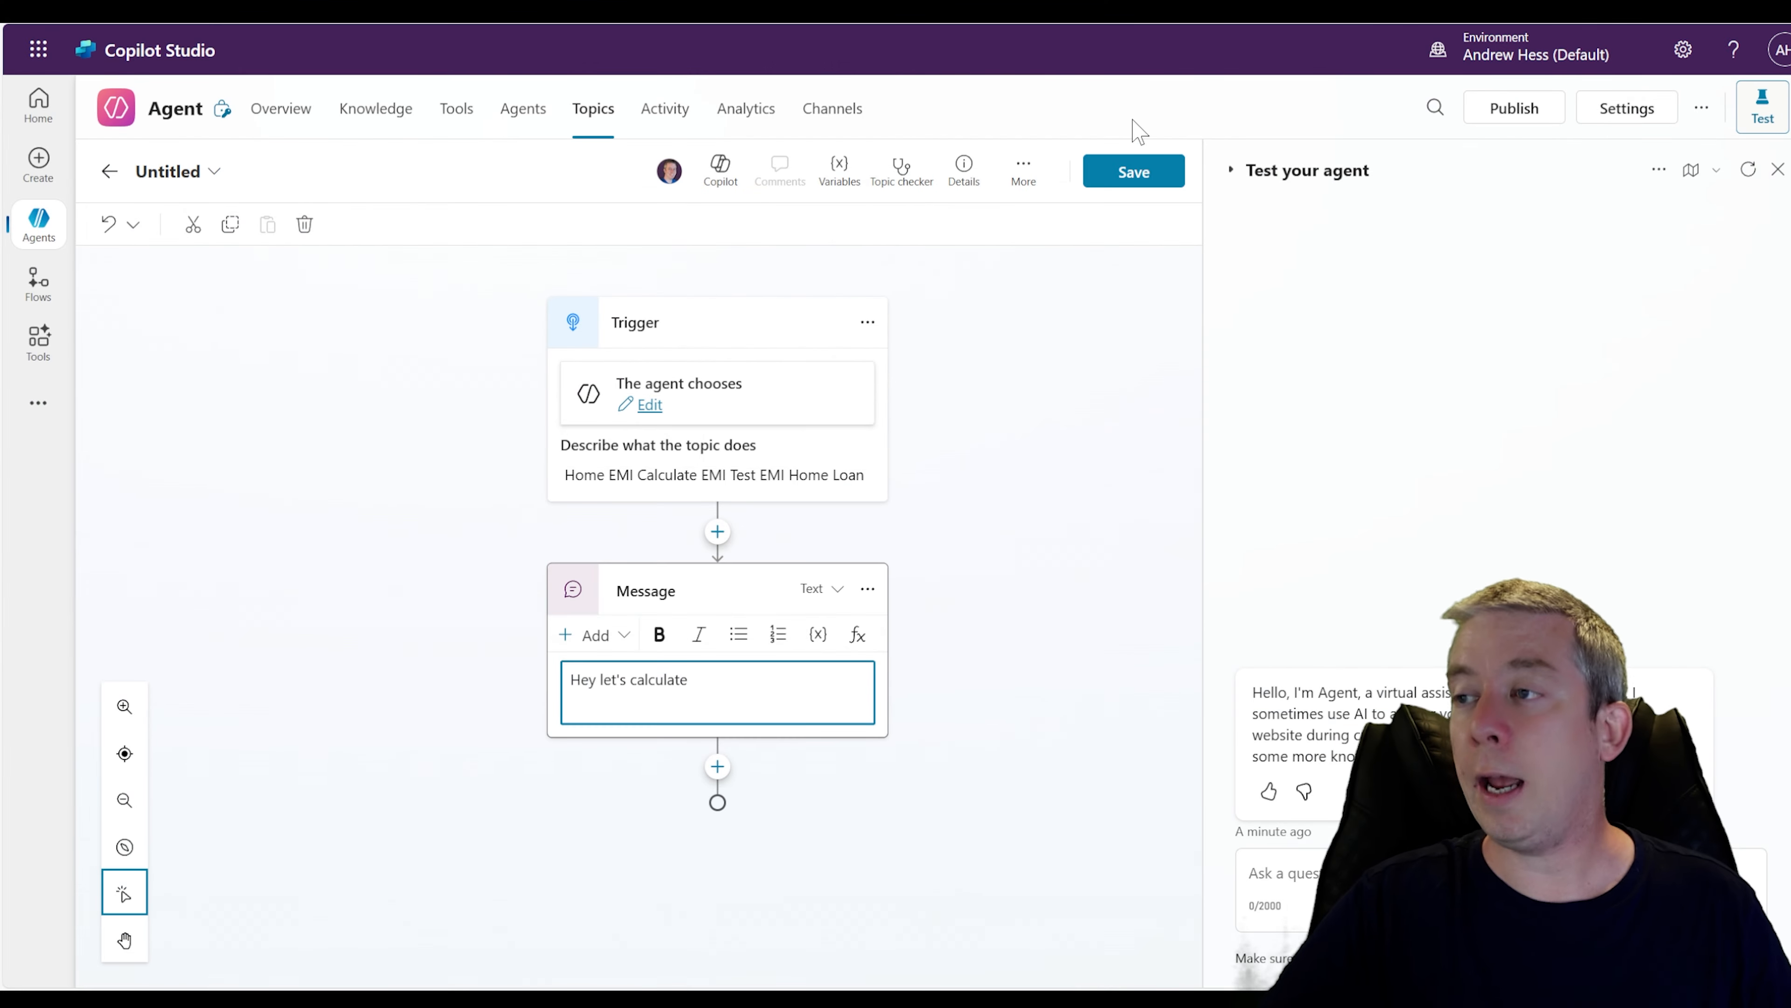
Save the topic with the name HomeEMI
{"action": "left_click", "coordinate": [1134, 173]}
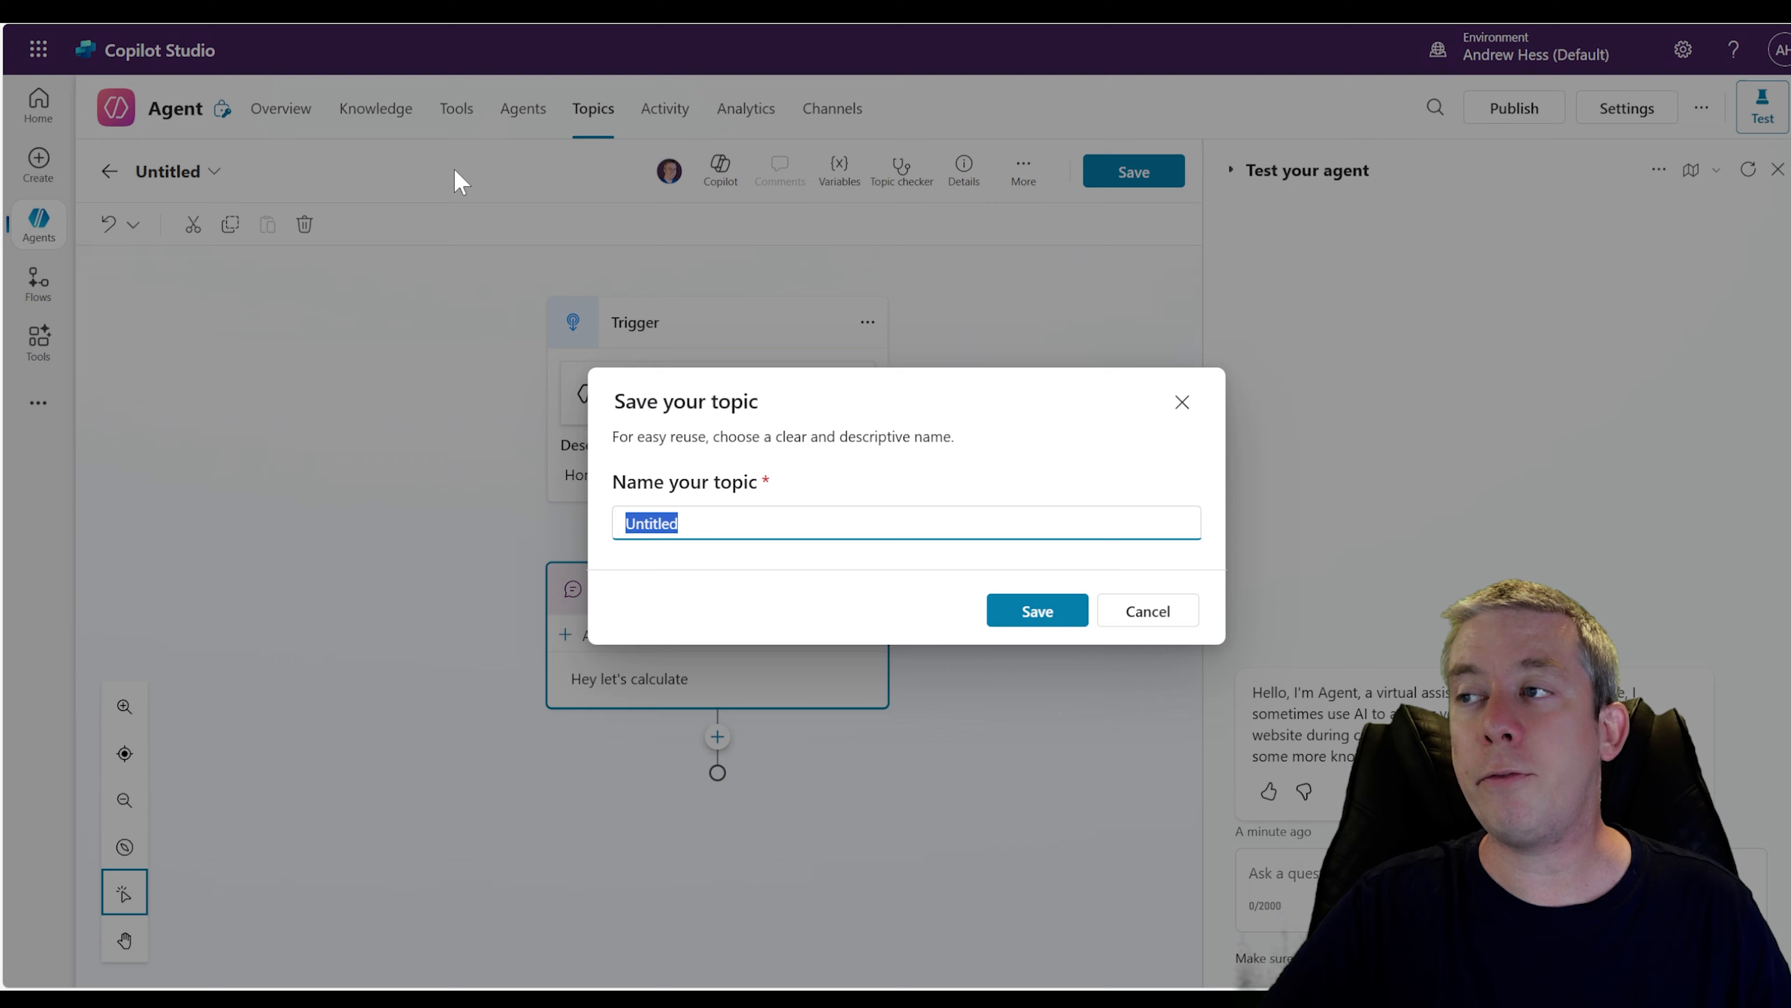
{"action": "type", "text": "HomeEMI"}
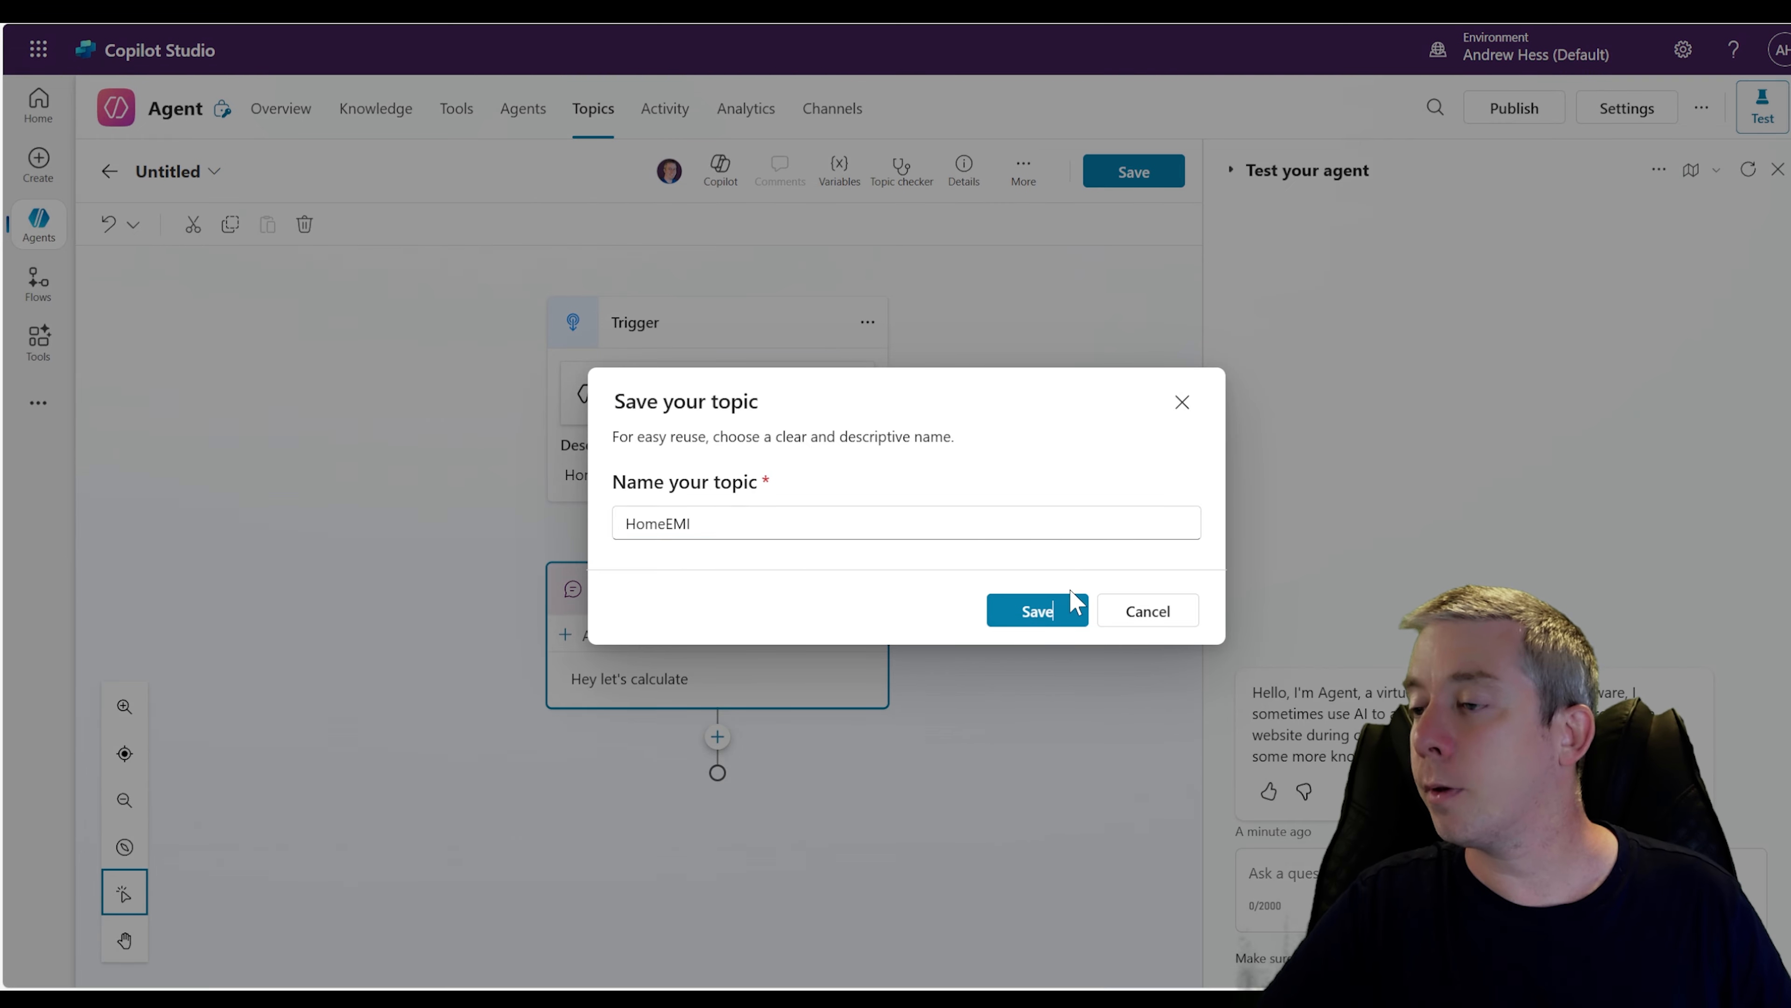
{"action": "left_click", "coordinate": [1062, 609]}
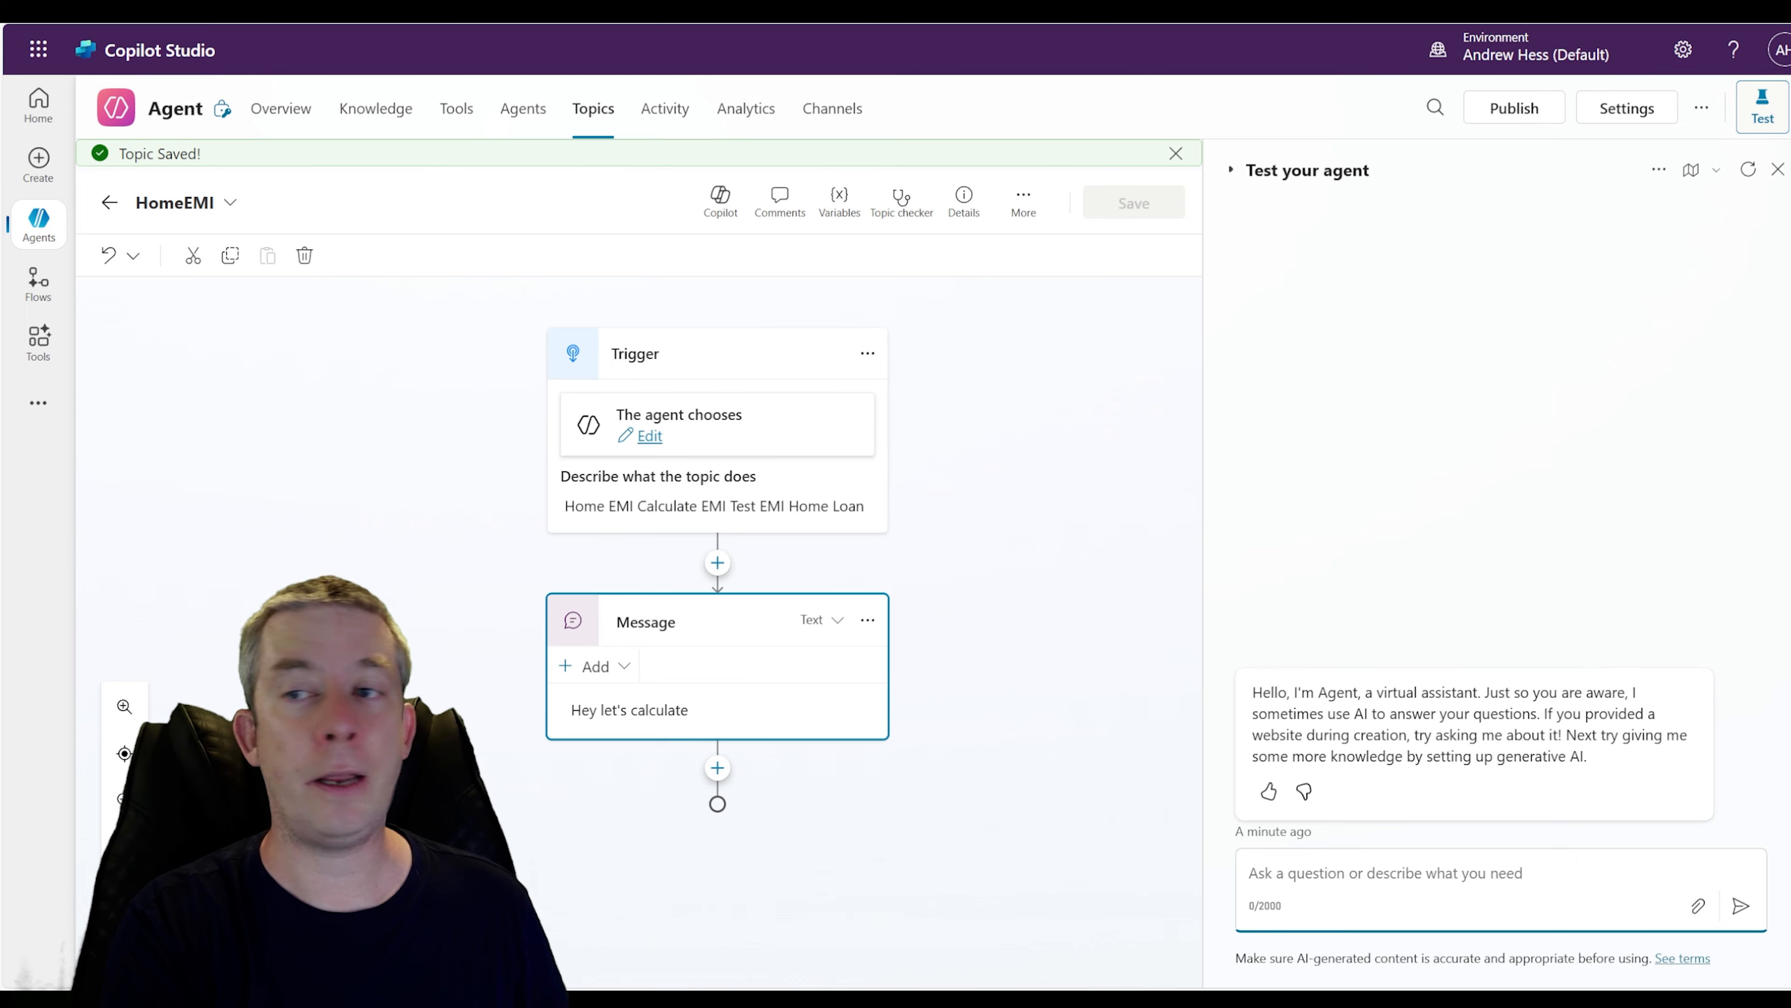
Test the agent by sending the message "Home EMi" in the test chat
{"action": "type", "text": "Home EMi"}
{"action": "key", "text": "Return"}
{"action": "type", "text": "\\"}
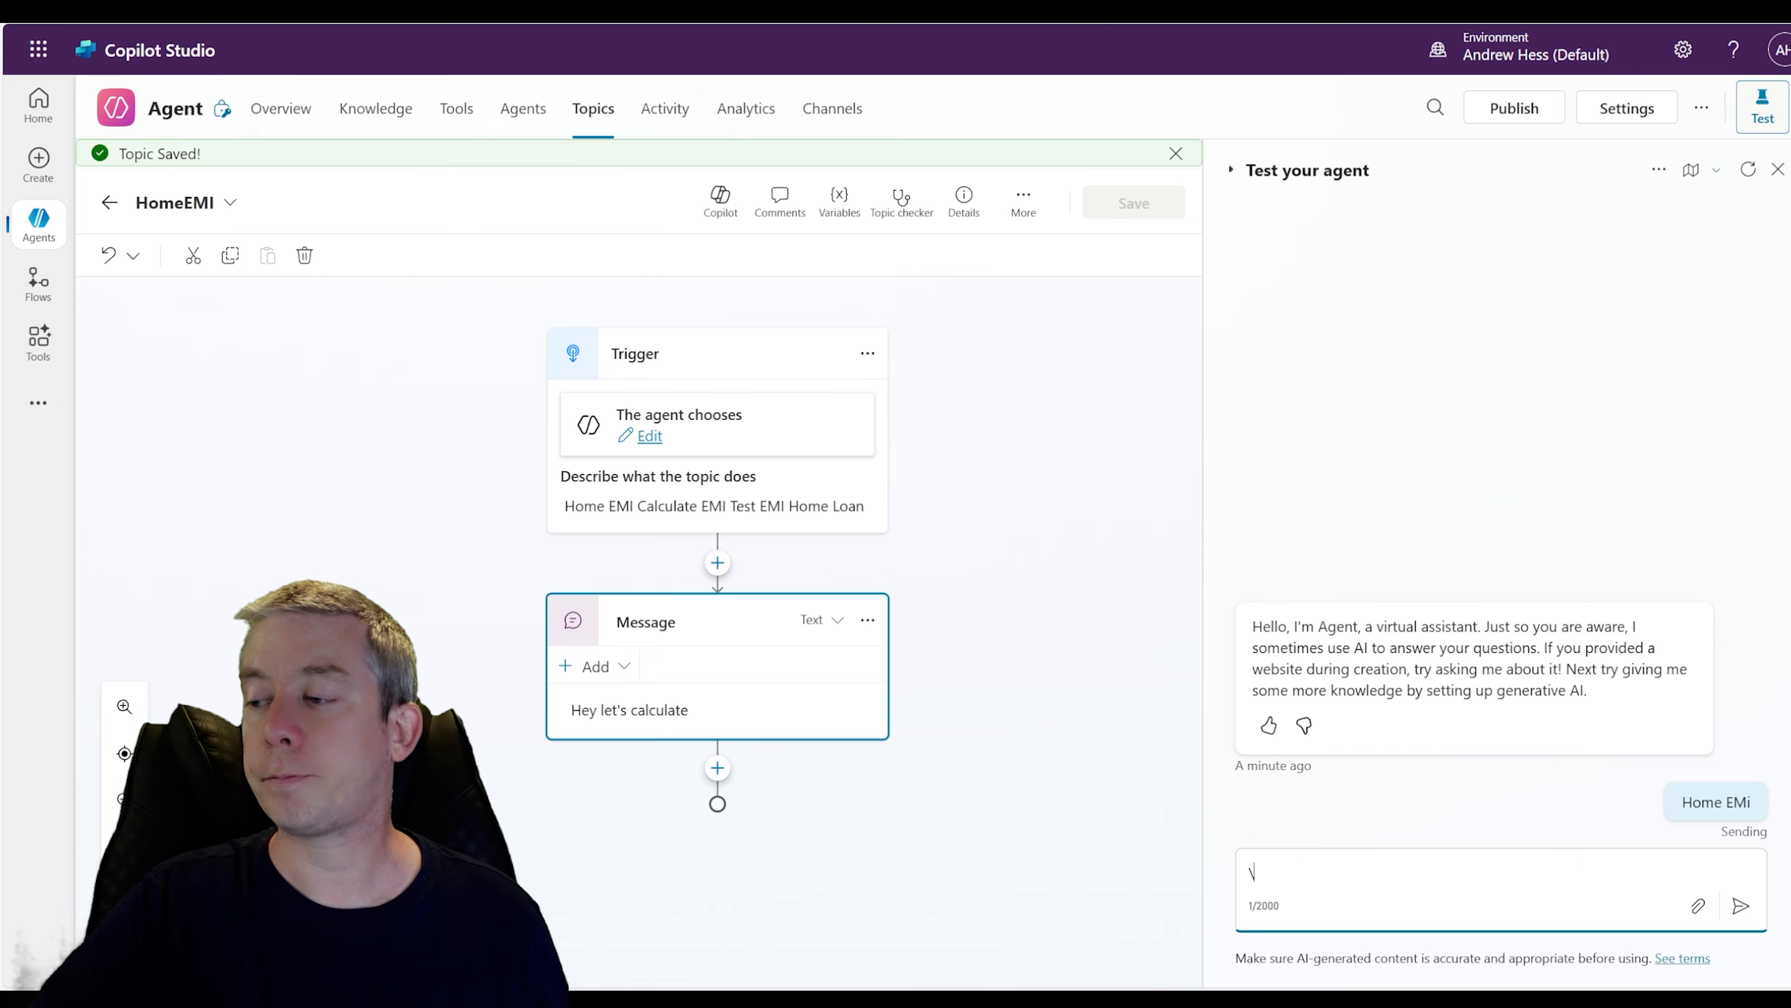
{"action": "key", "text": "BackSpace"}
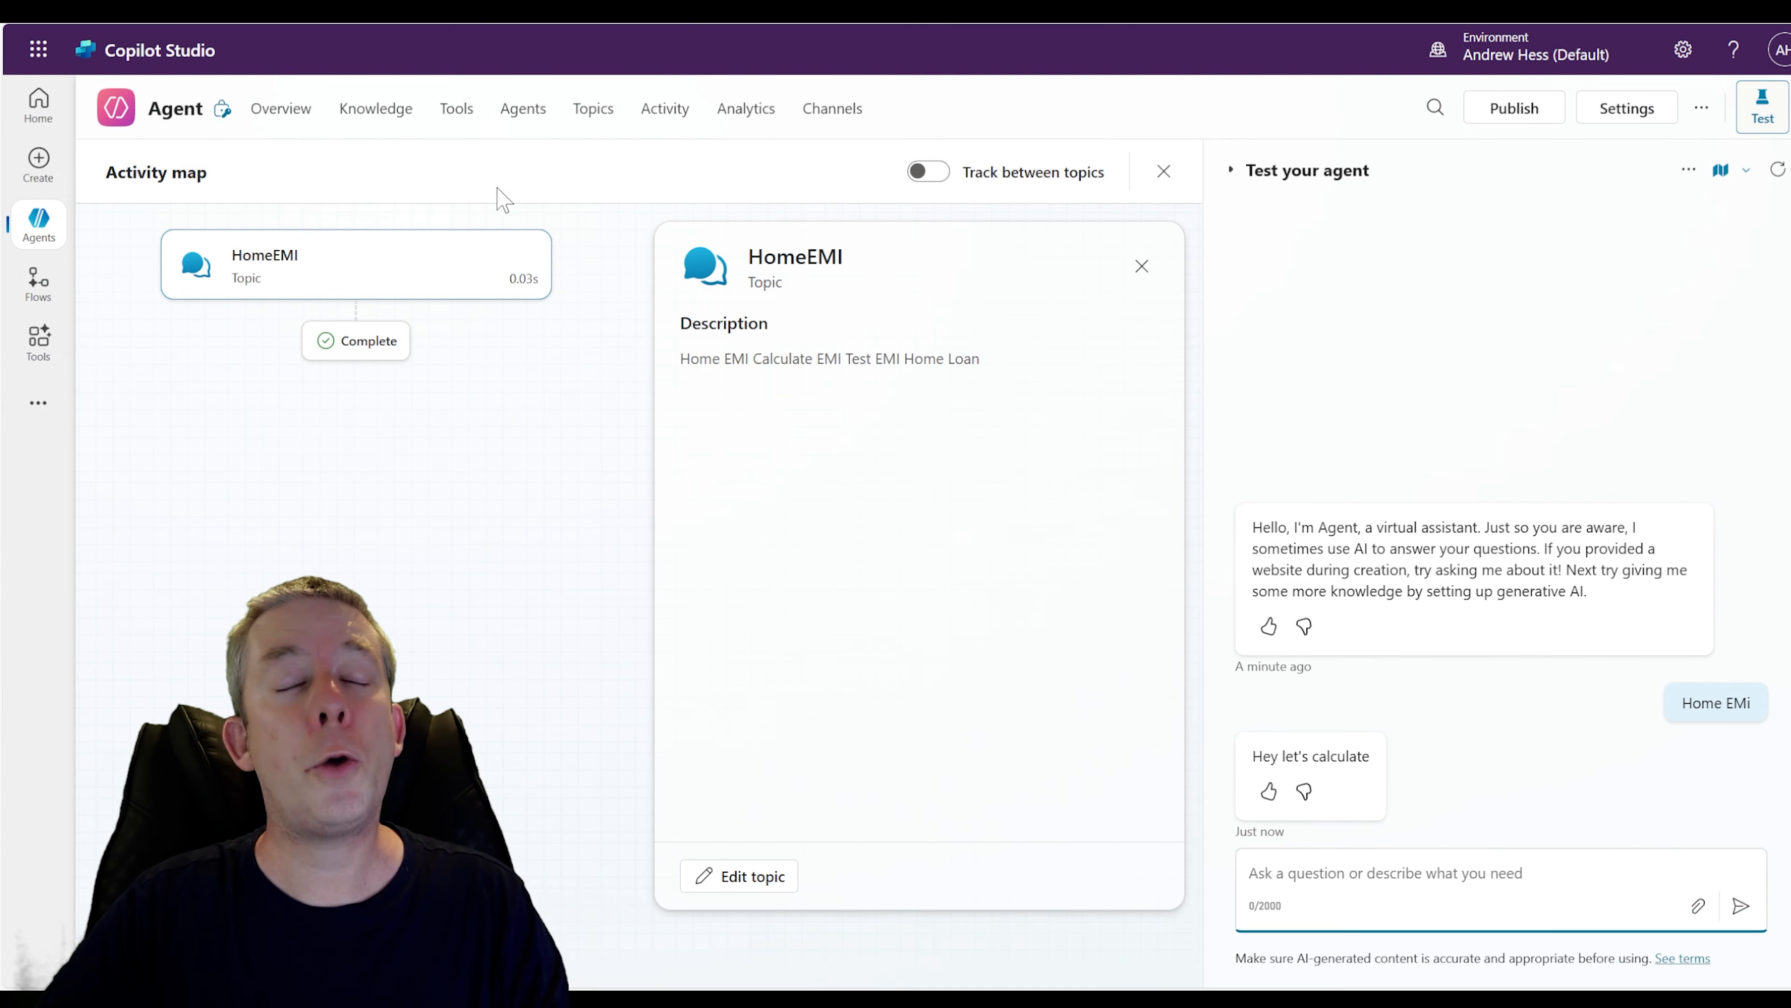
Reopen the HomeEMI topic from the custom topics list
{"action": "left_click", "coordinate": [587, 127]}
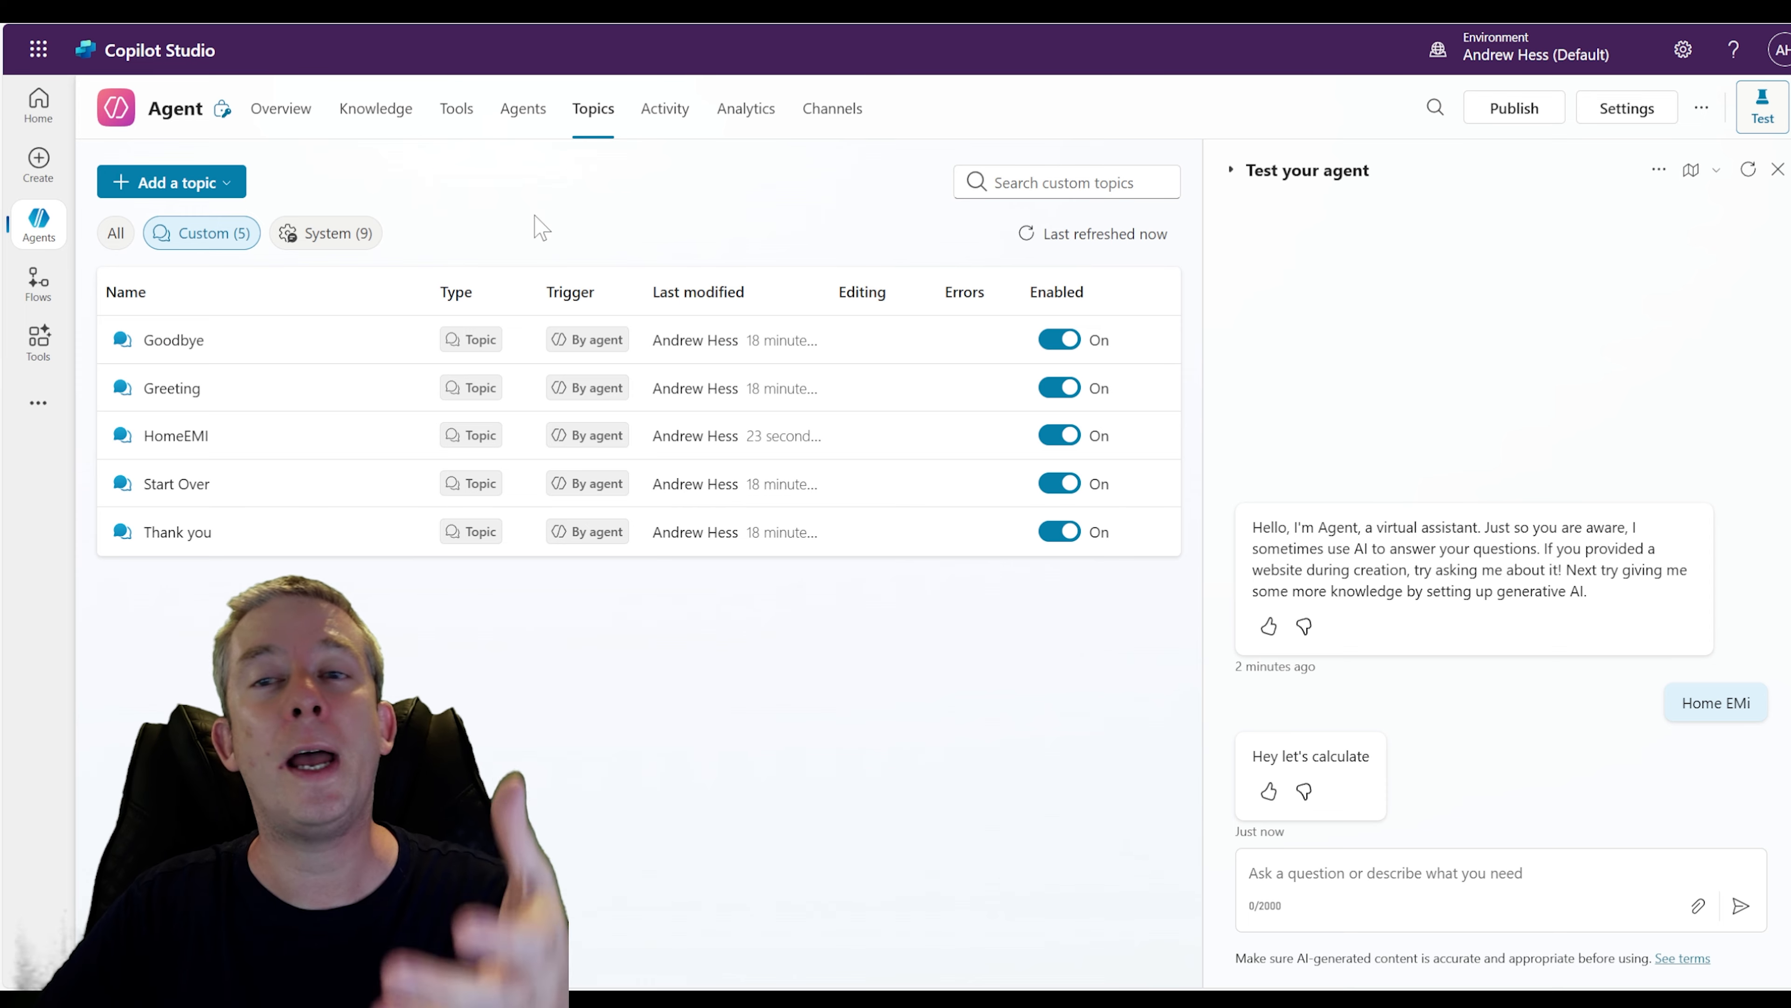
{"action": "left_click", "coordinate": [302, 240]}
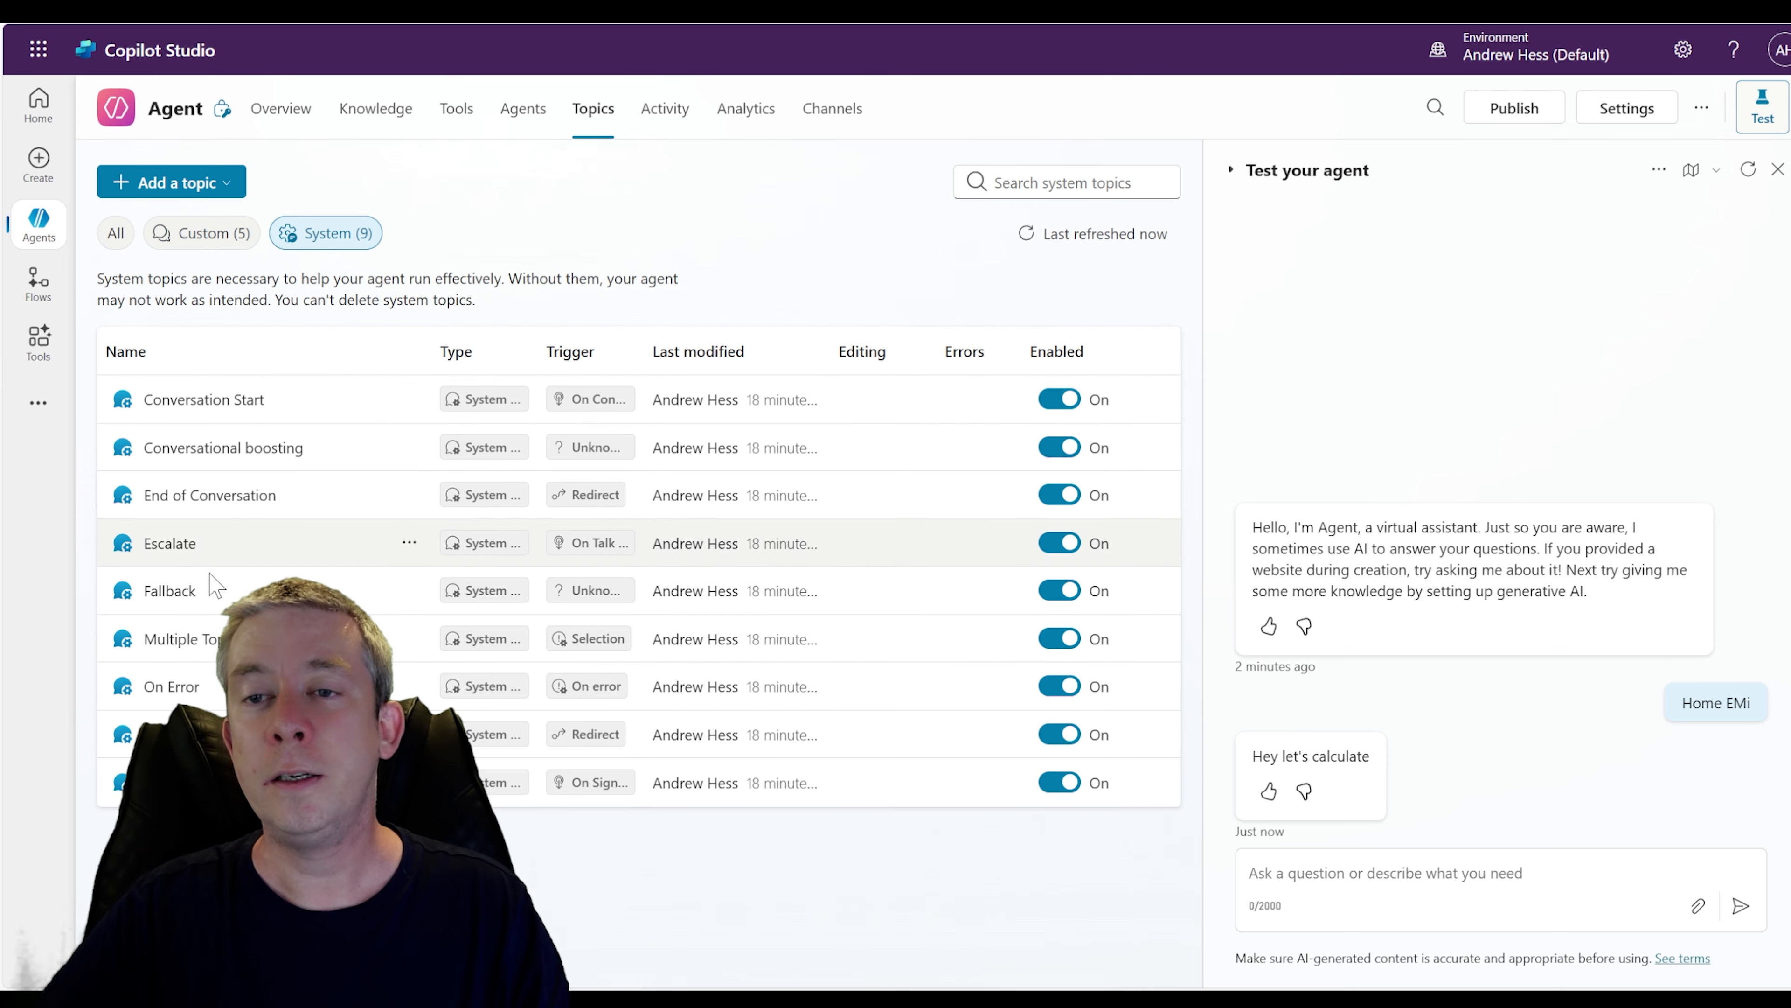
{"action": "left_click", "coordinate": [203, 233]}
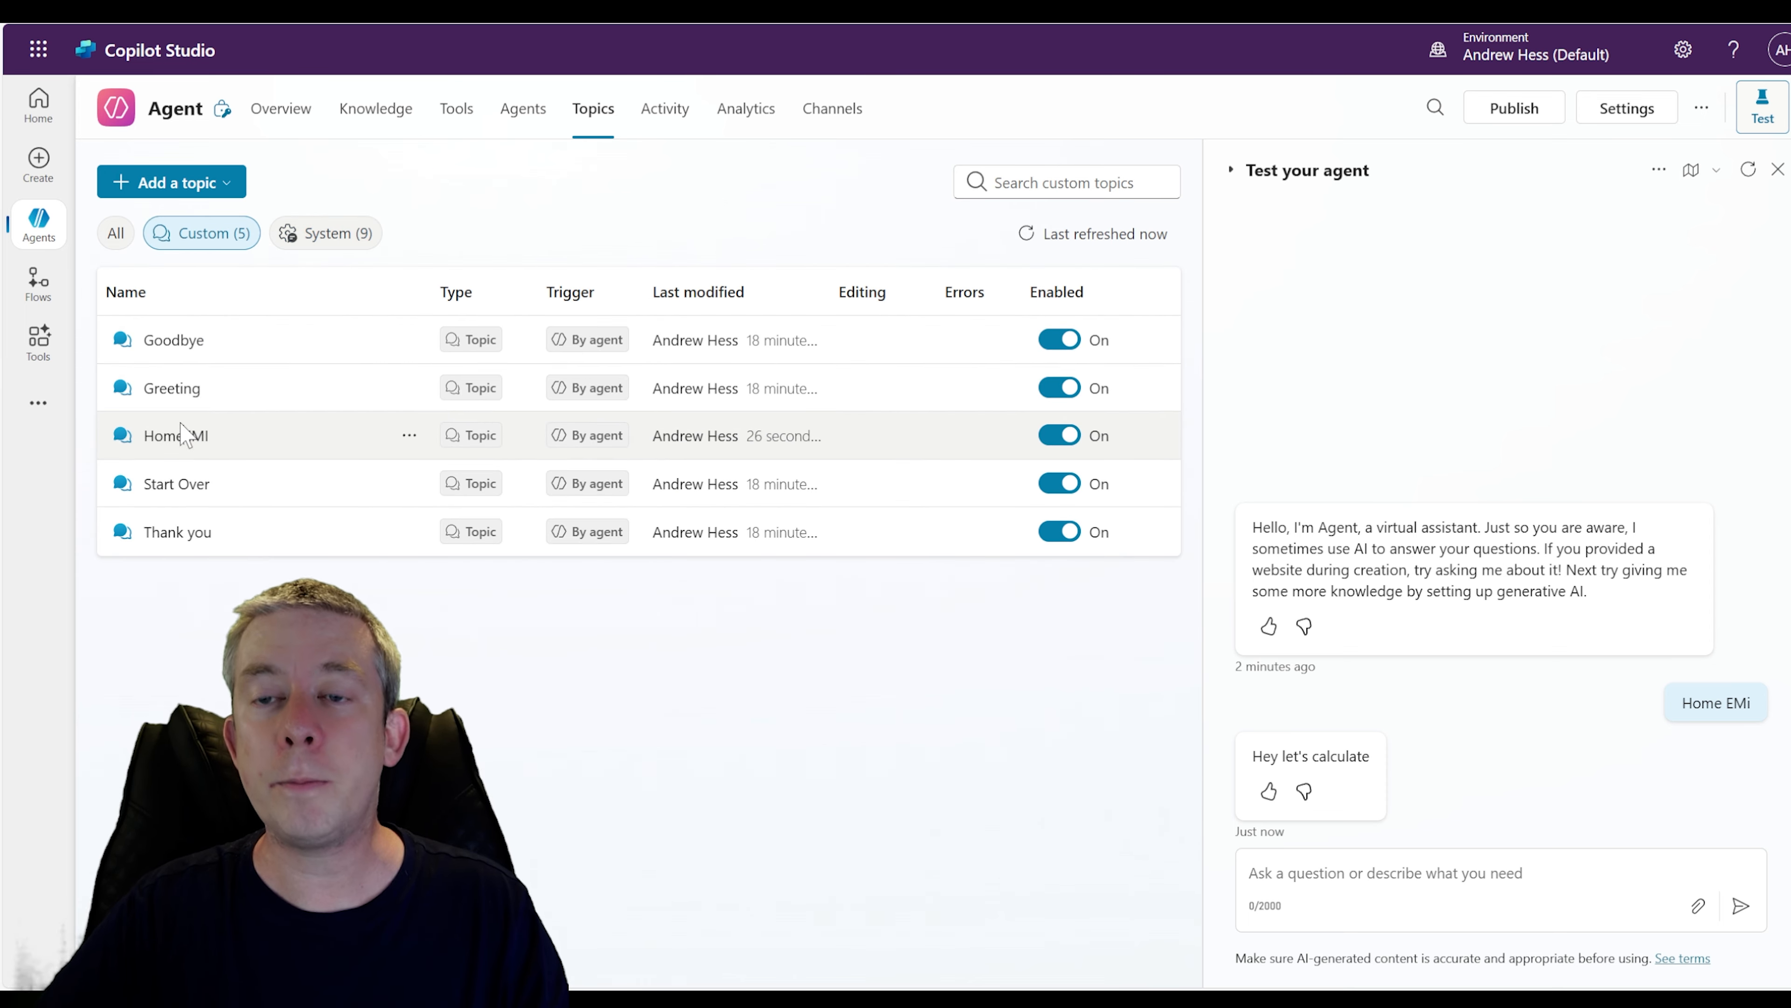
{"action": "left_click", "coordinate": [180, 436]}
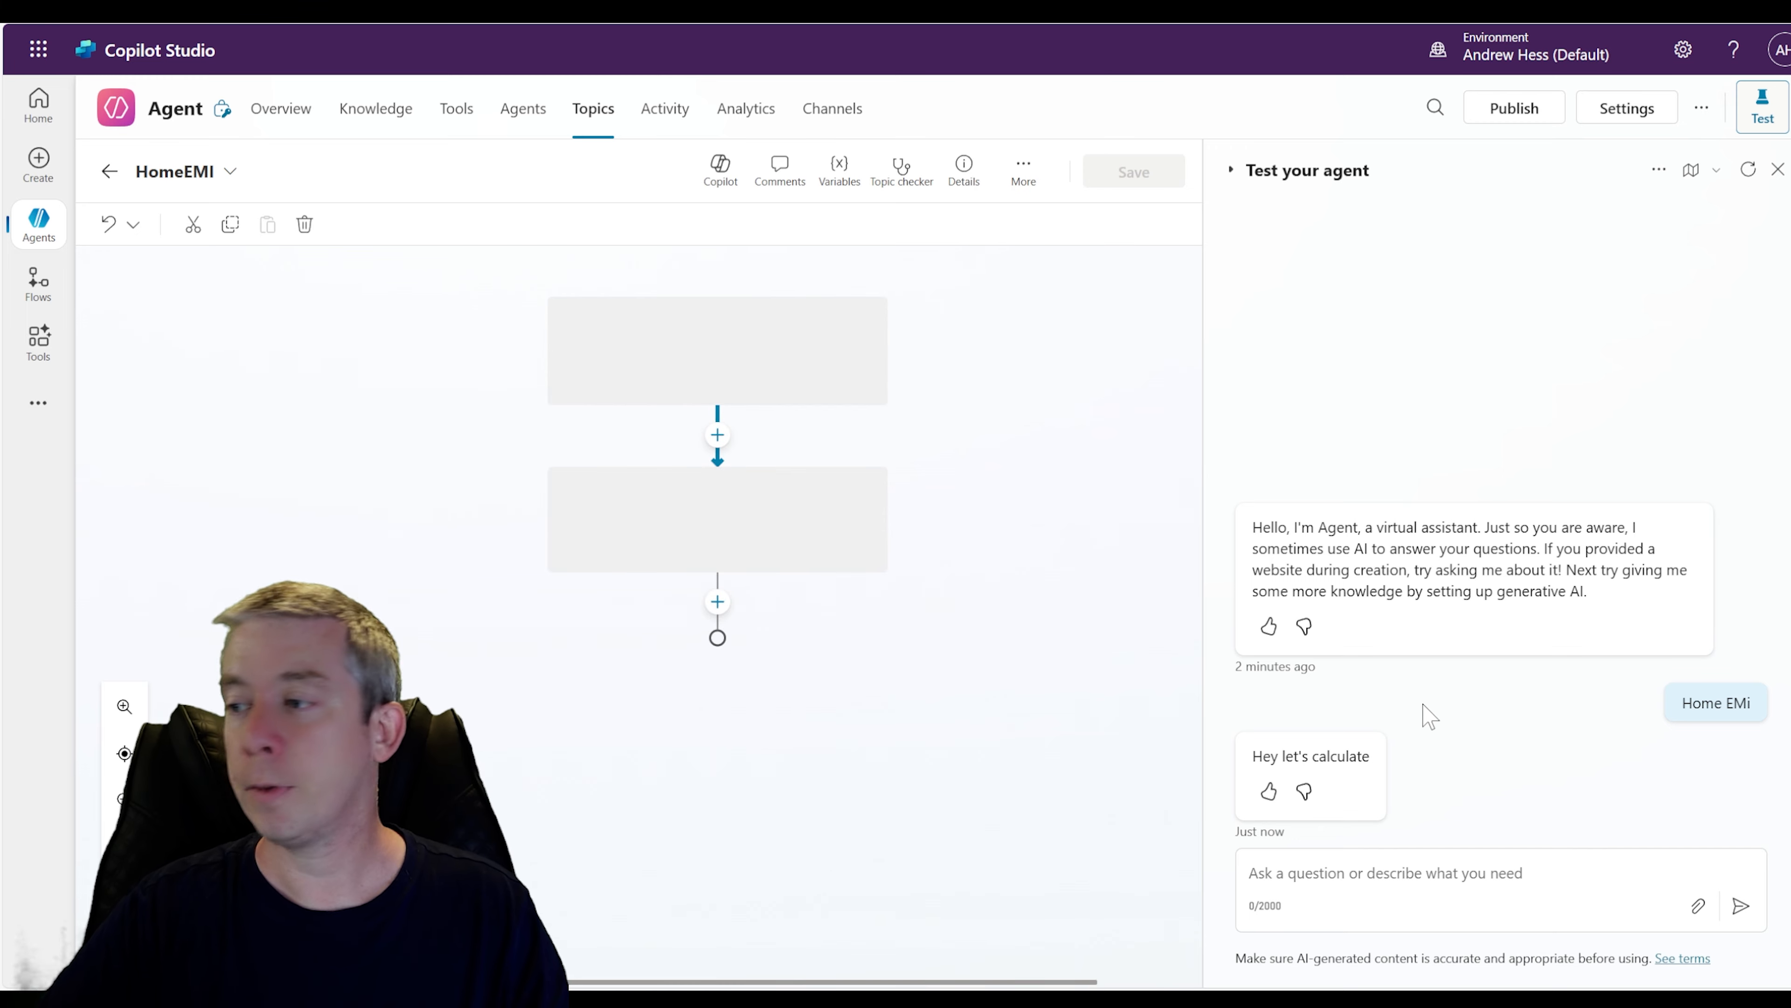
Replace the message node with an Ask with adaptive card node below the trigger
{"action": "left_click", "coordinate": [867, 588]}
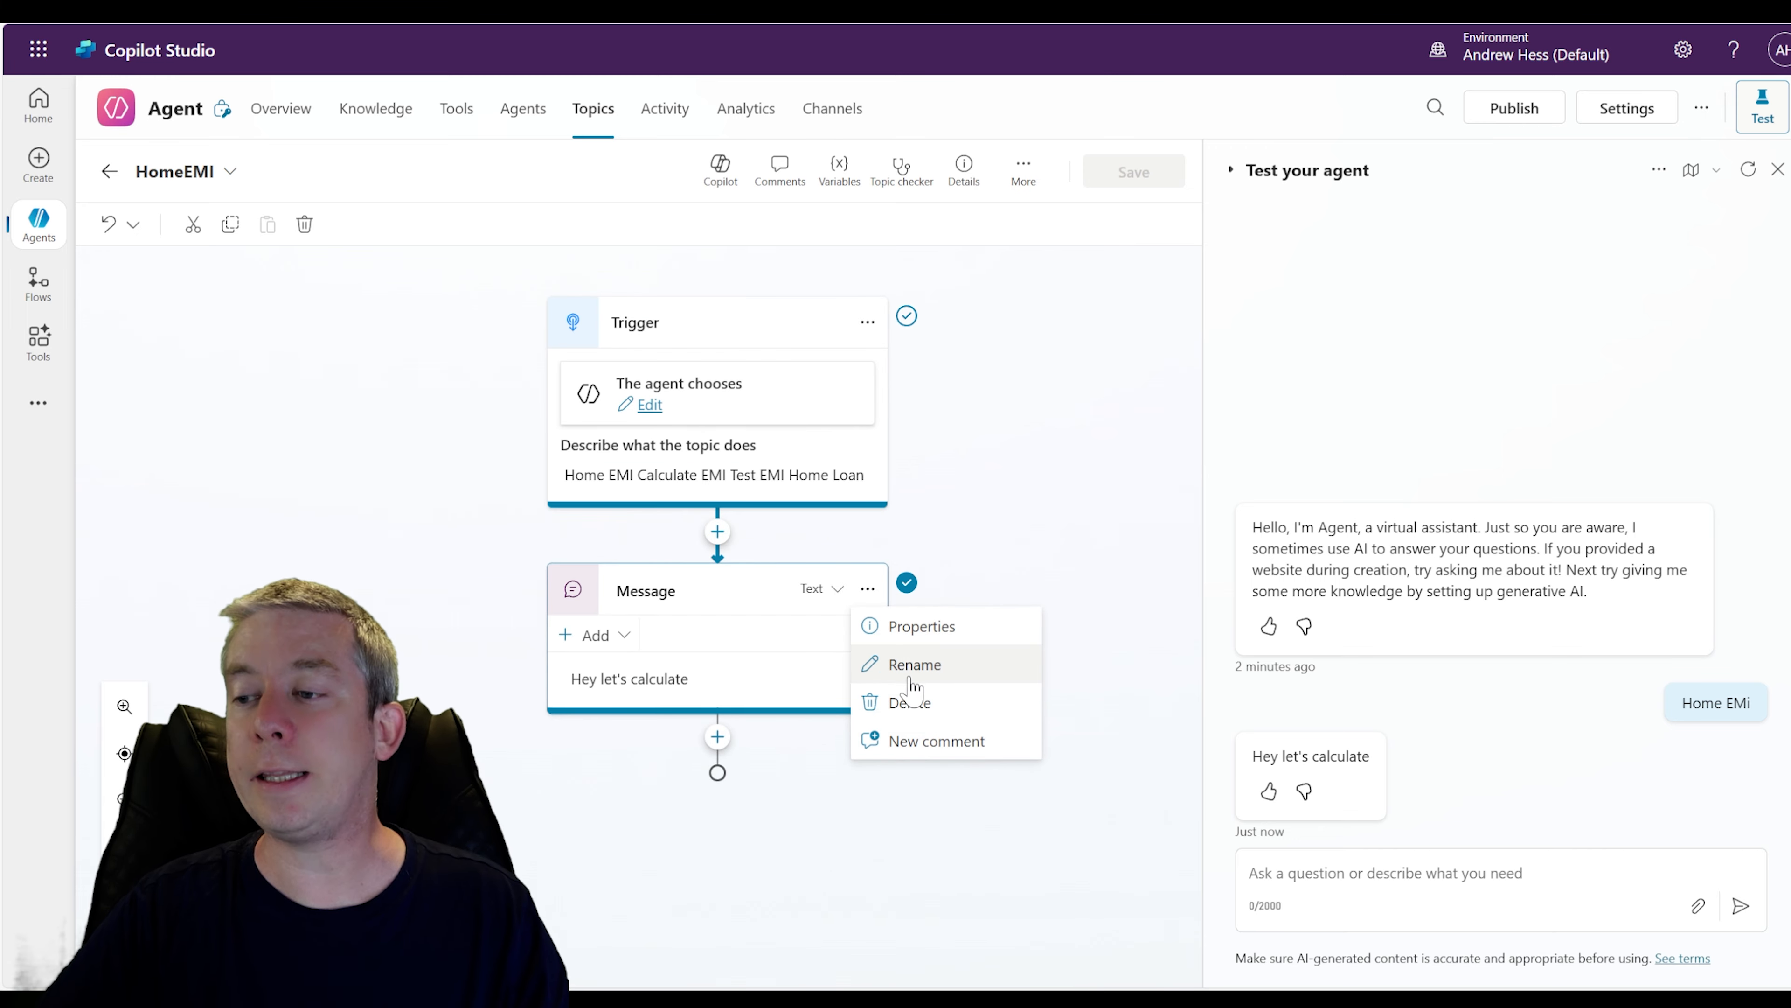
{"action": "left_click", "coordinate": [909, 703]}
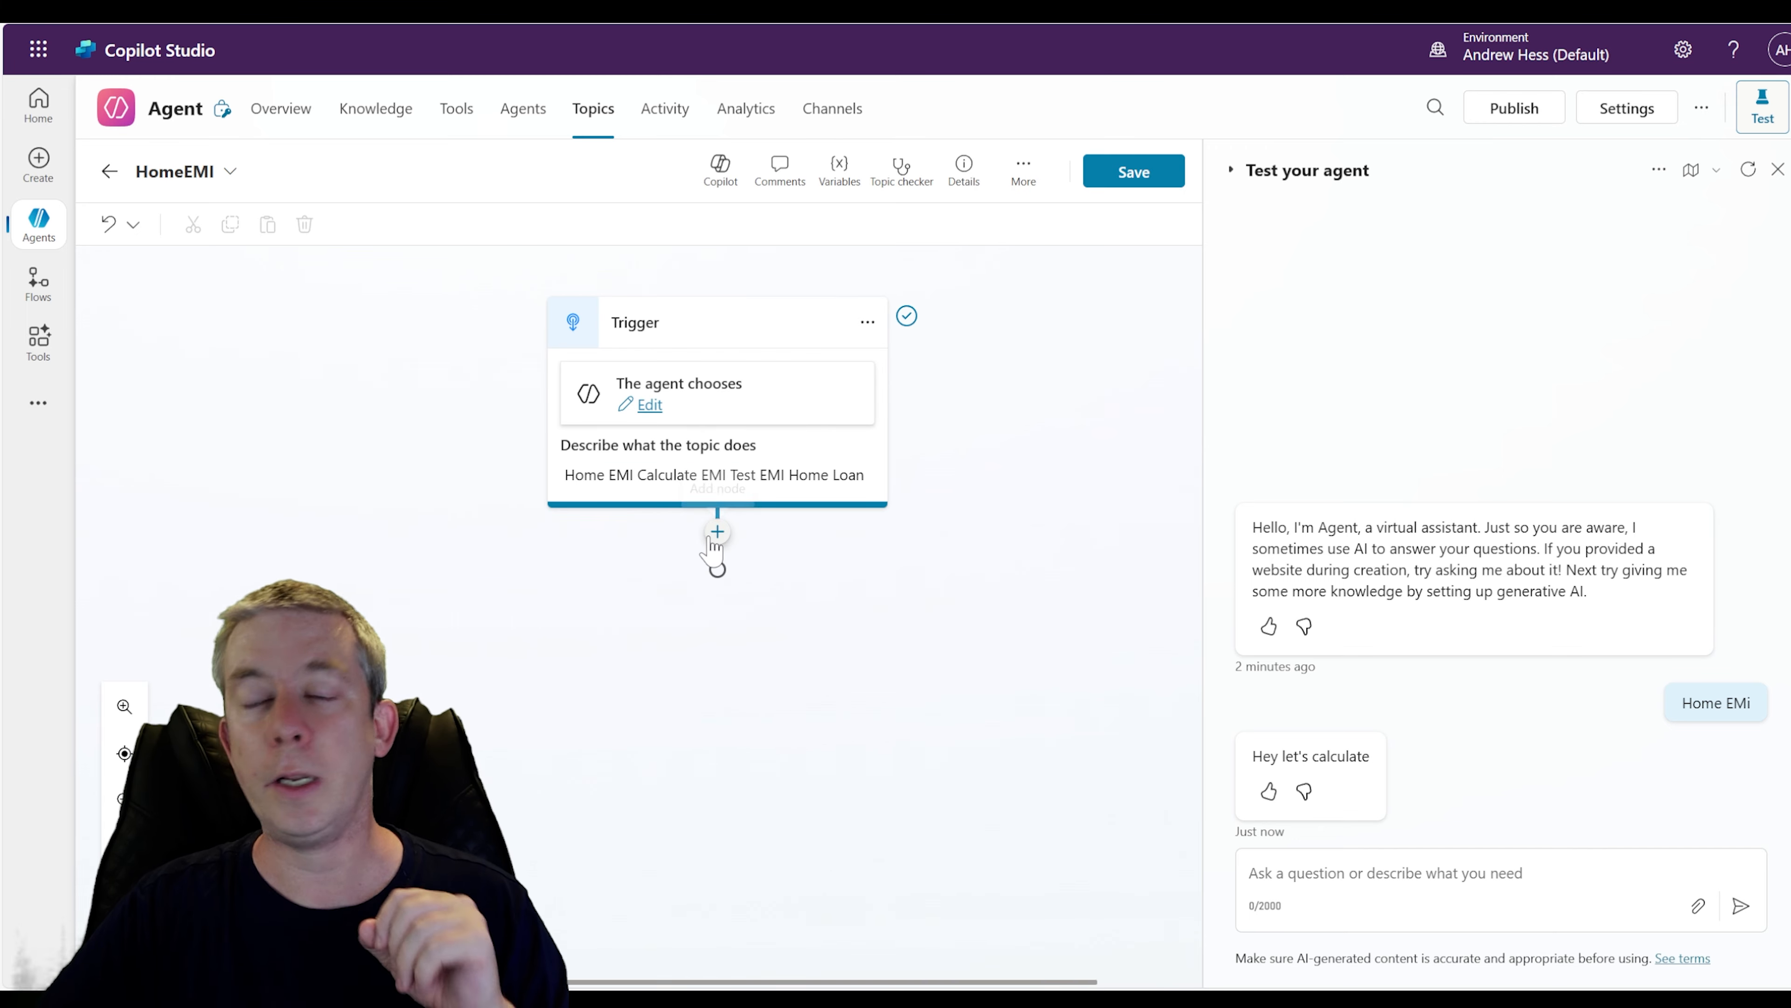
{"action": "left_click", "coordinate": [715, 535]}
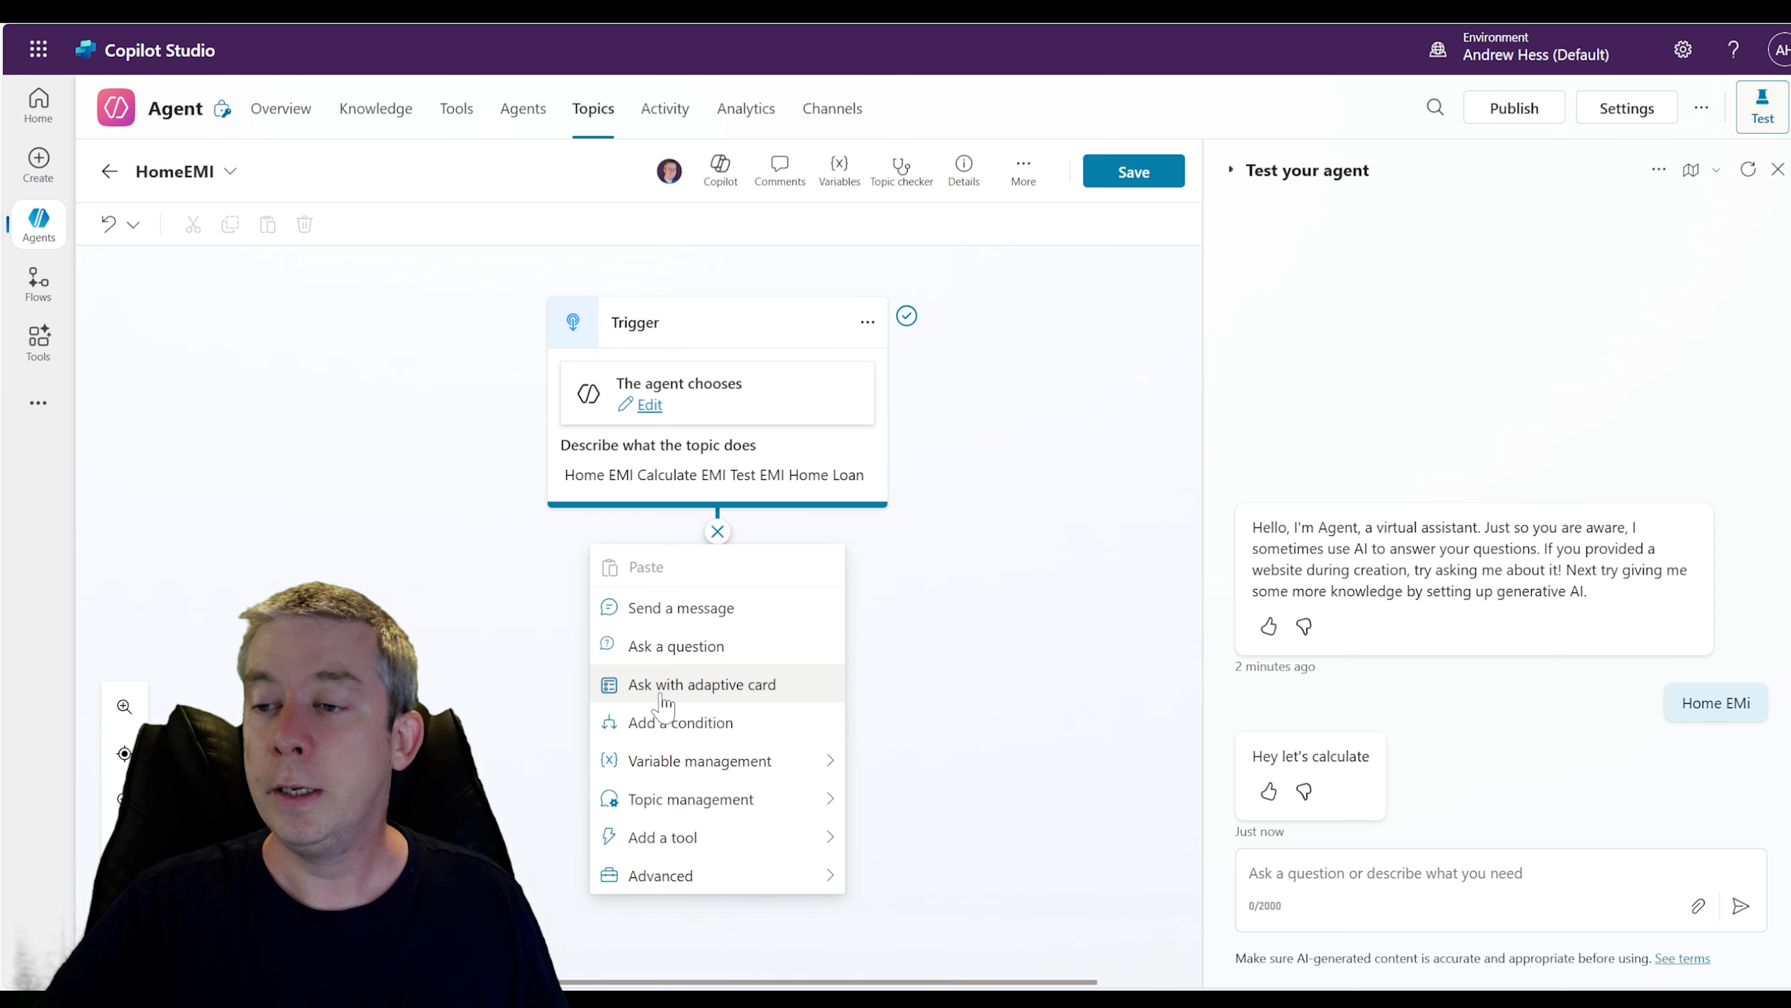
{"action": "left_click", "coordinate": [661, 688]}
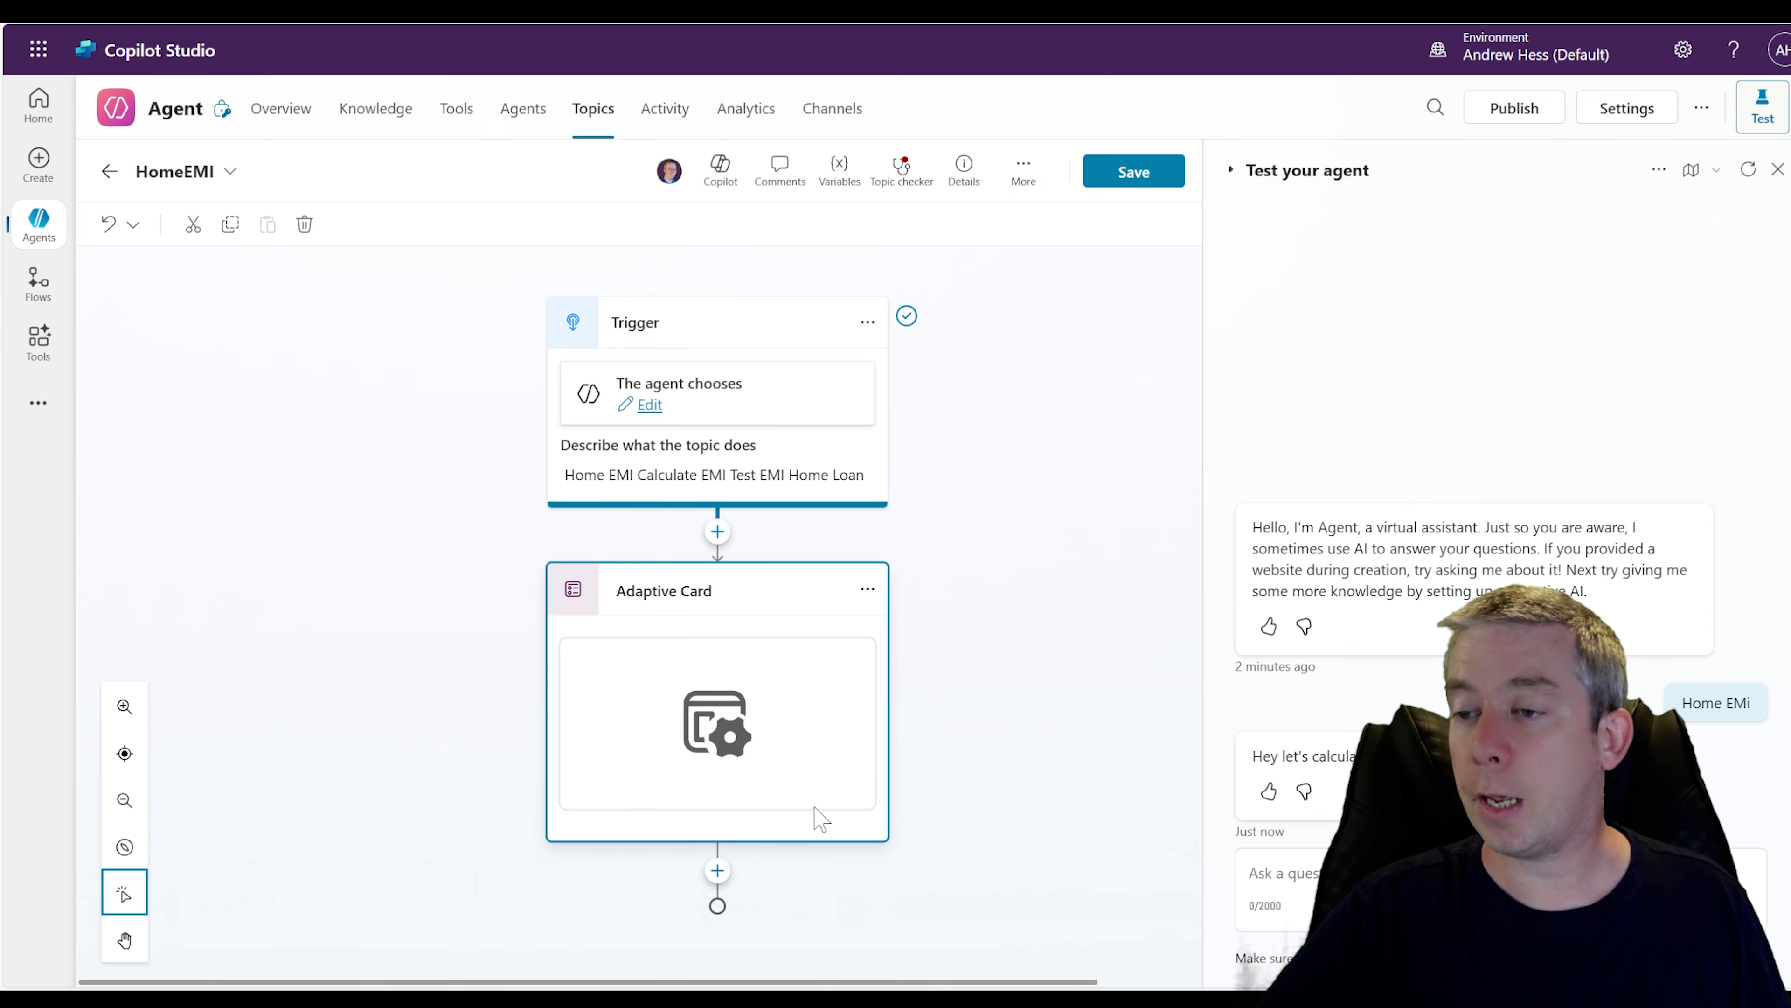
Open the adaptive card node's card designer, keeping the JSON card format
{"action": "left_click", "coordinate": [885, 709]}
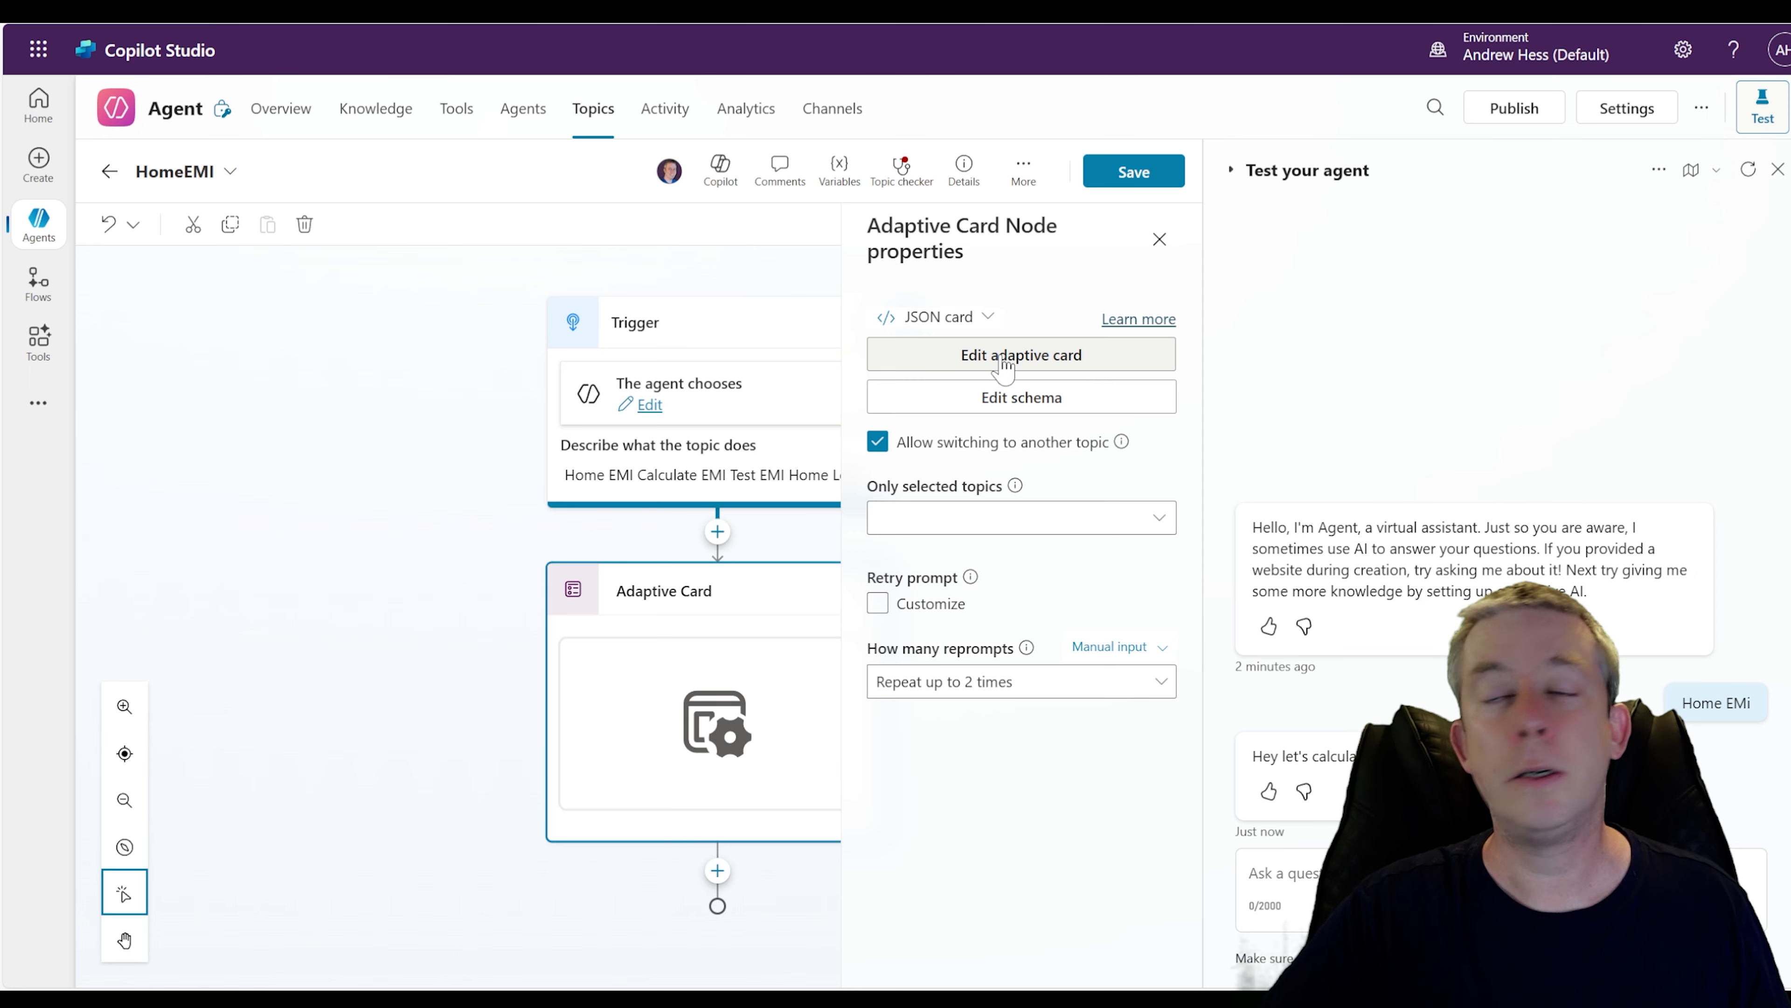
{"action": "left_click", "coordinate": [990, 319]}
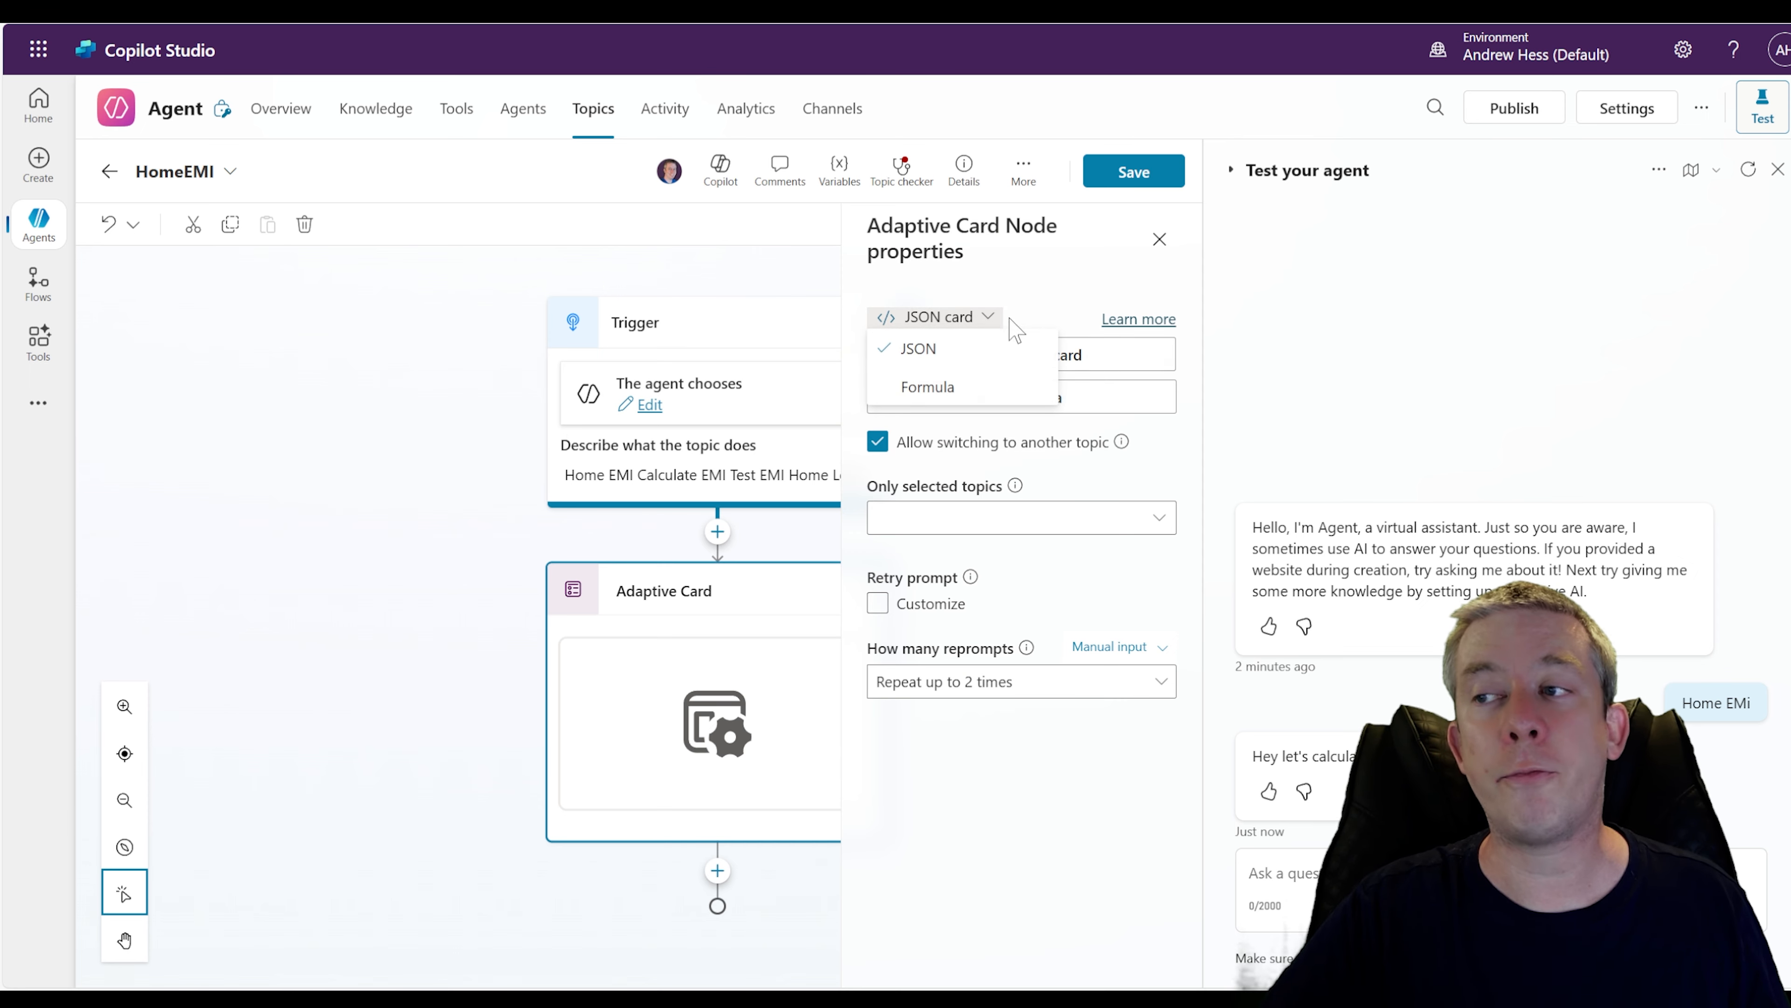
{"action": "left_click", "coordinate": [991, 343]}
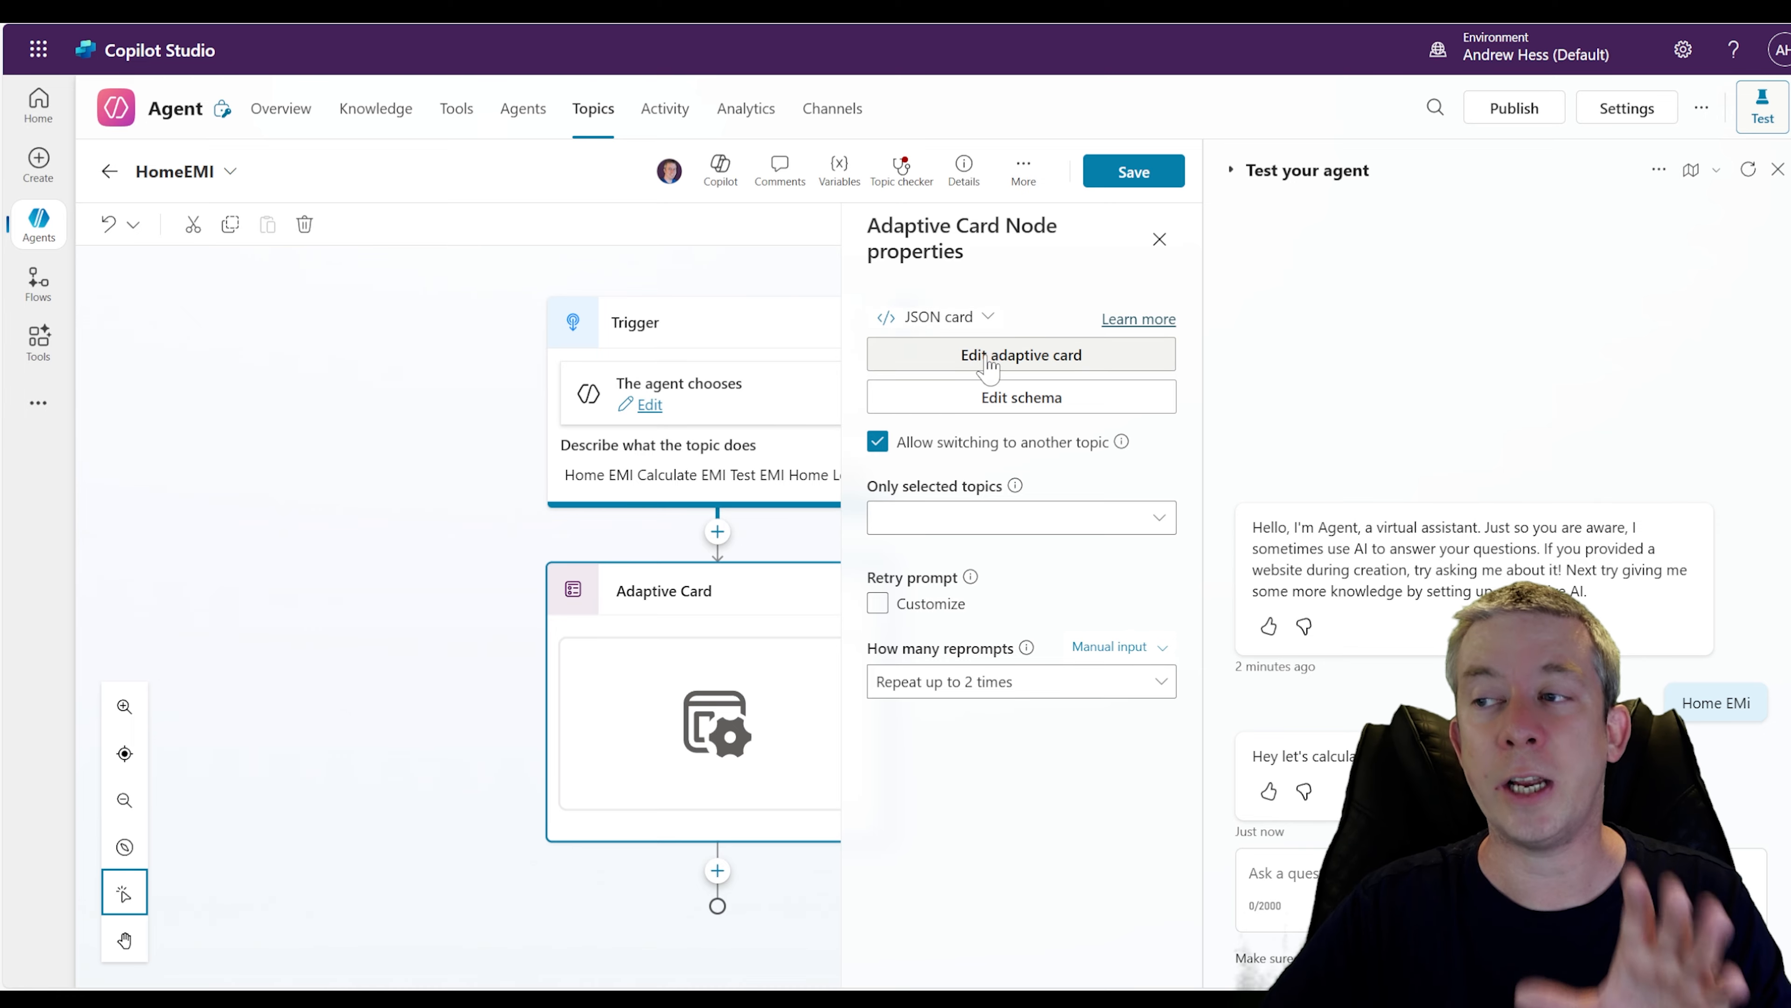
{"action": "left_click", "coordinate": [990, 360]}
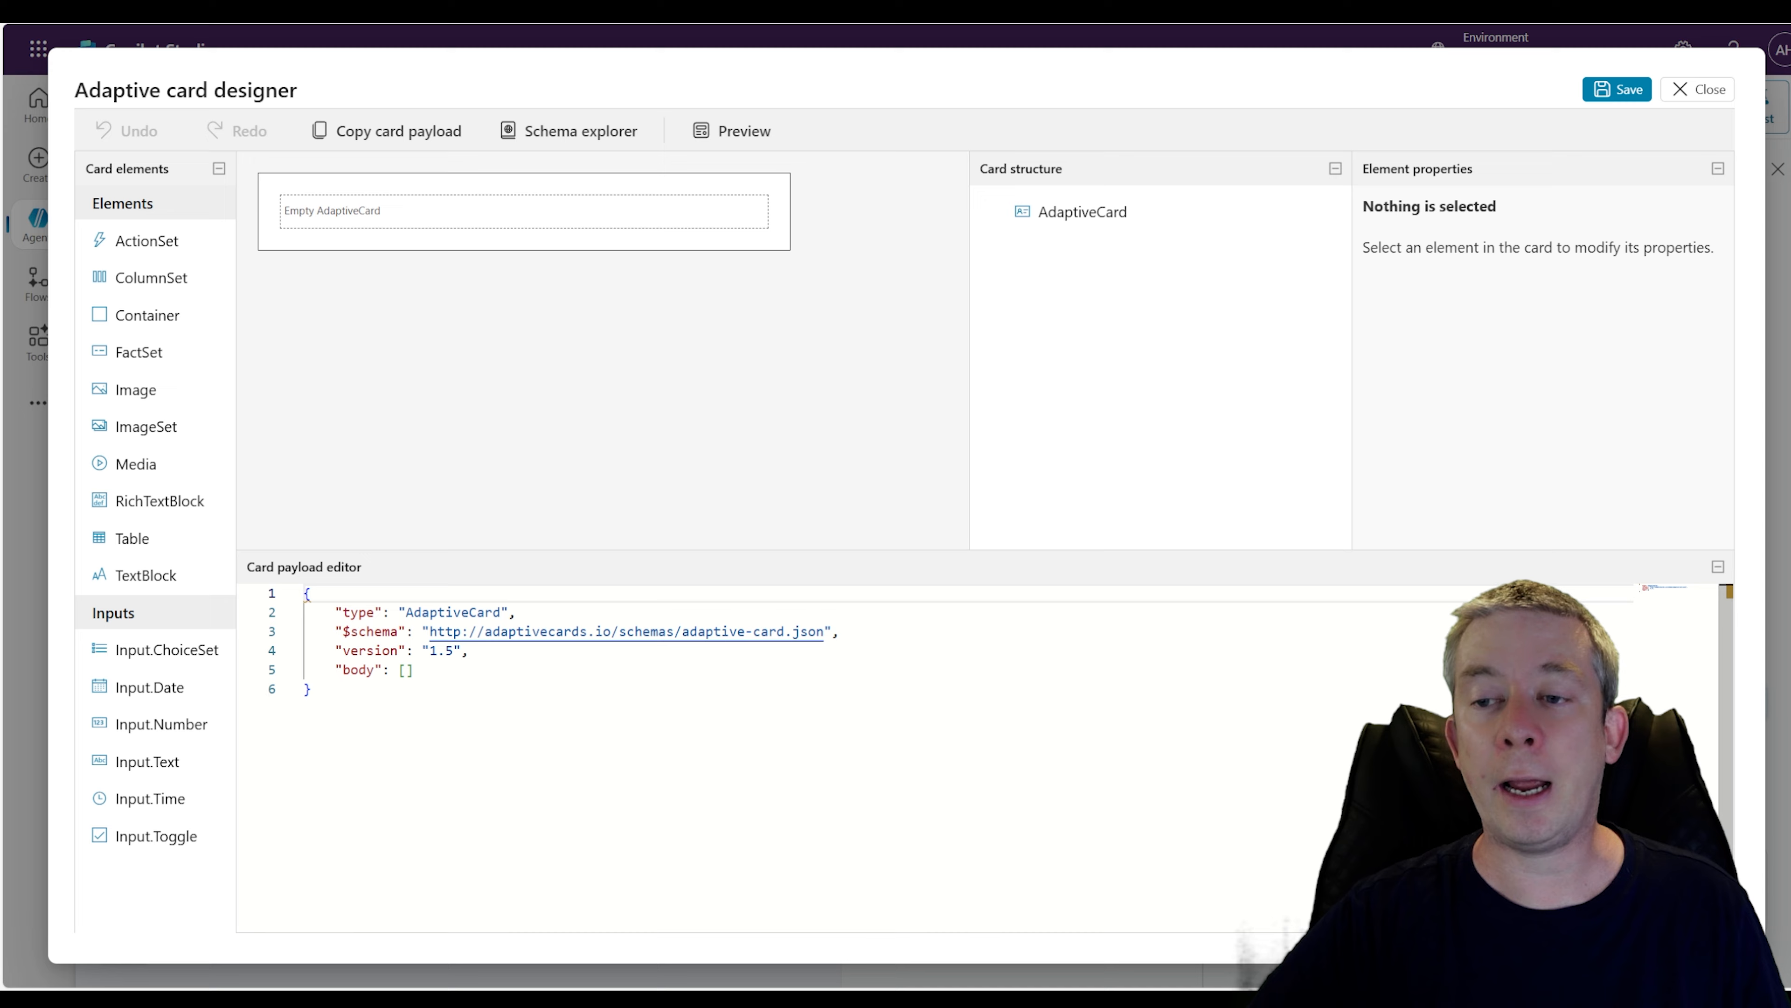
Add a TextBlock to the empty card with the text Home Loan Calculator
{"action": "mouse_move", "coordinate": [472, 650]}
{"action": "left_mouse_down"}
{"action": "mouse_move", "coordinate": [430, 651]}
{"action": "mouse_move", "coordinate": [470, 651]}
{"action": "left_mouse_up"}
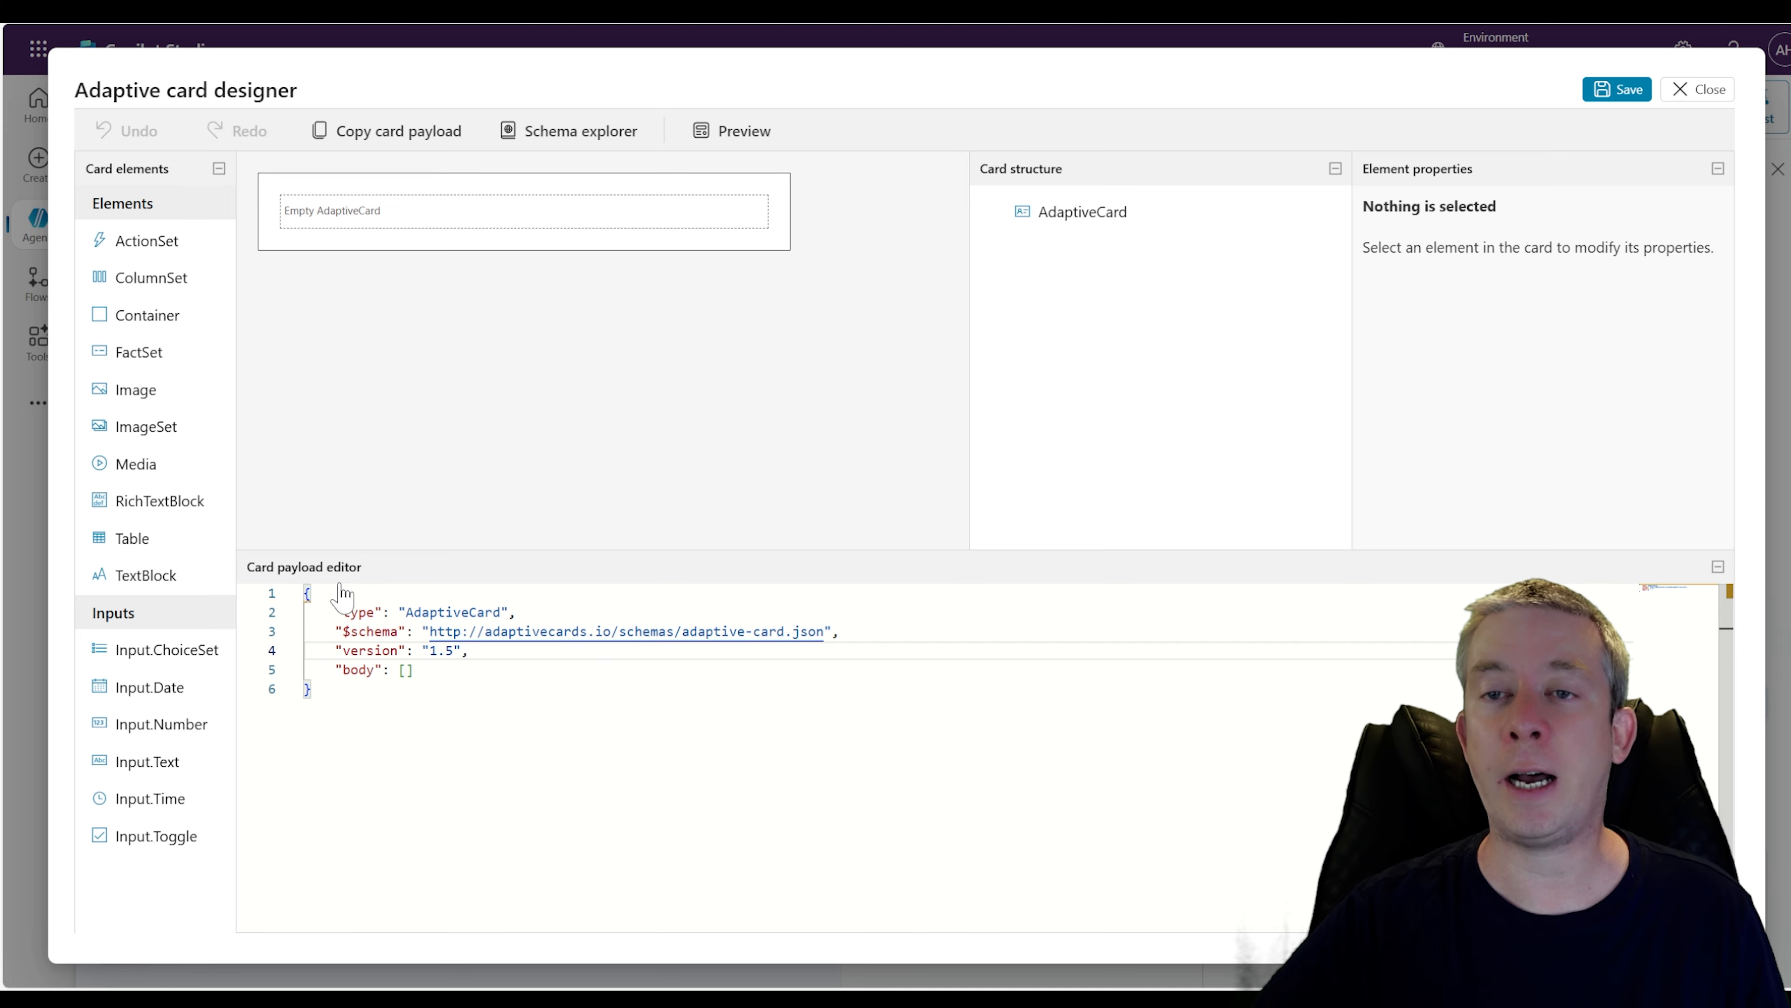
{"action": "left_click_drag", "start_coordinate": [134, 572], "coordinate": [454, 197]}
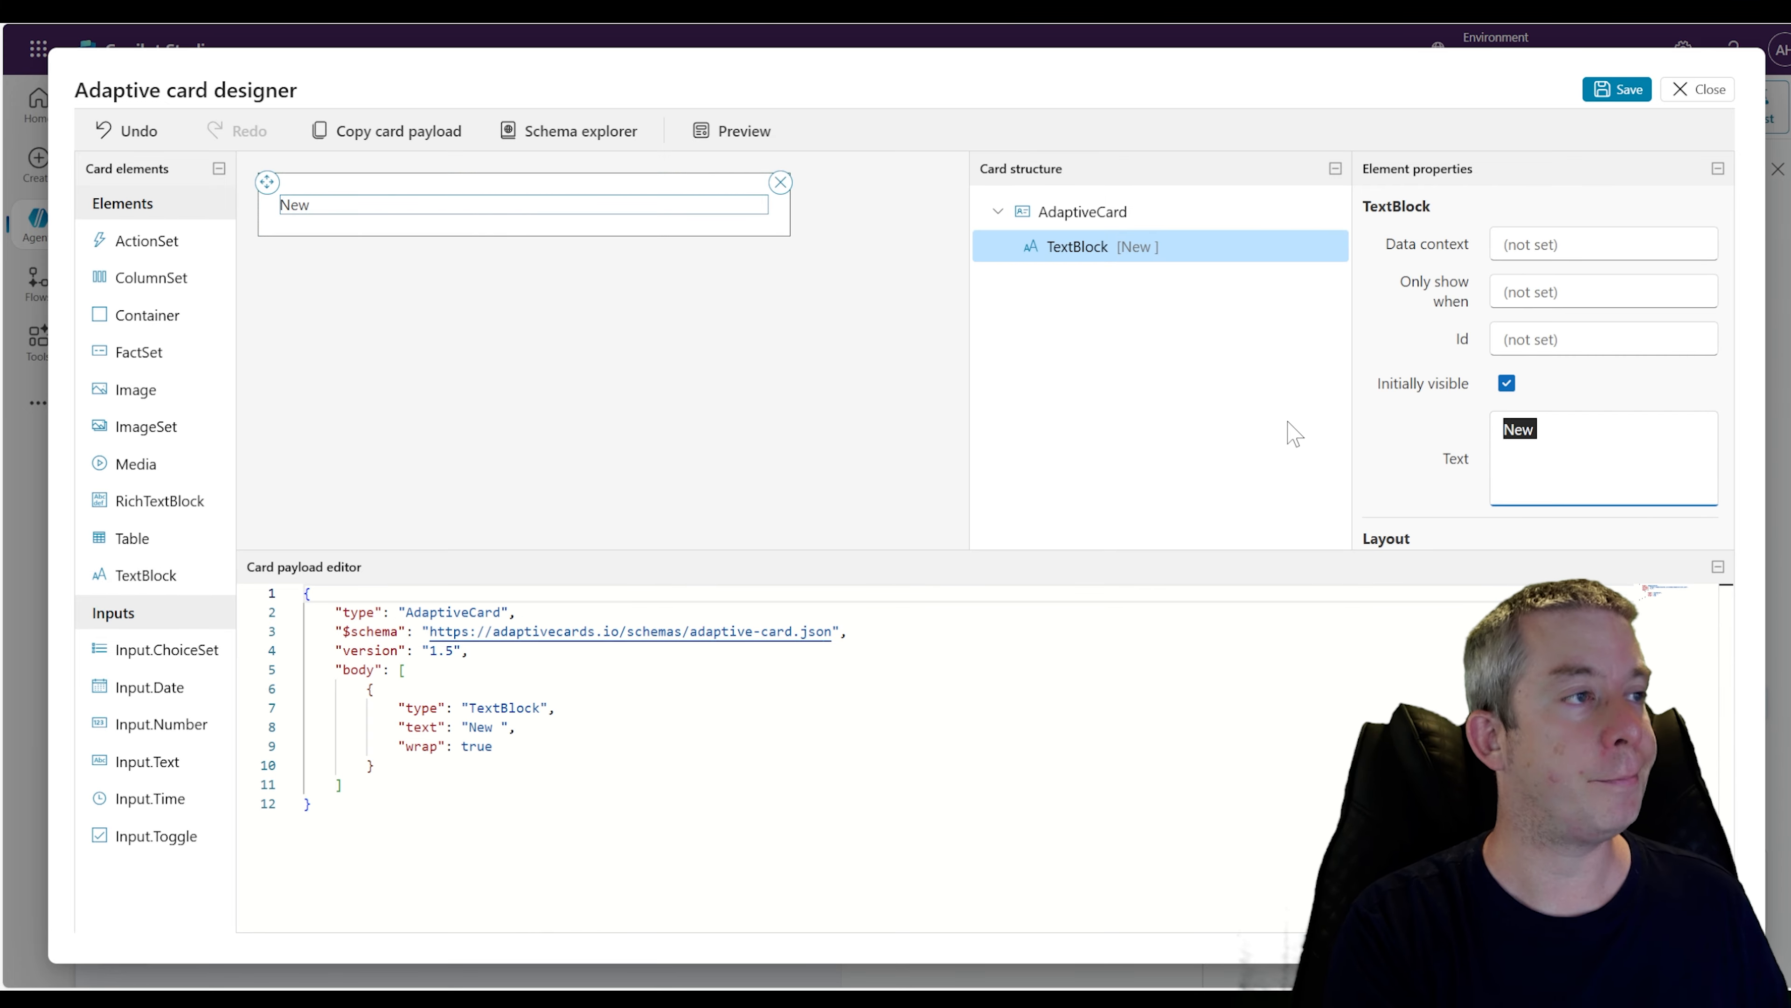
{"action": "type", "text": "Home Loan Calcula"}
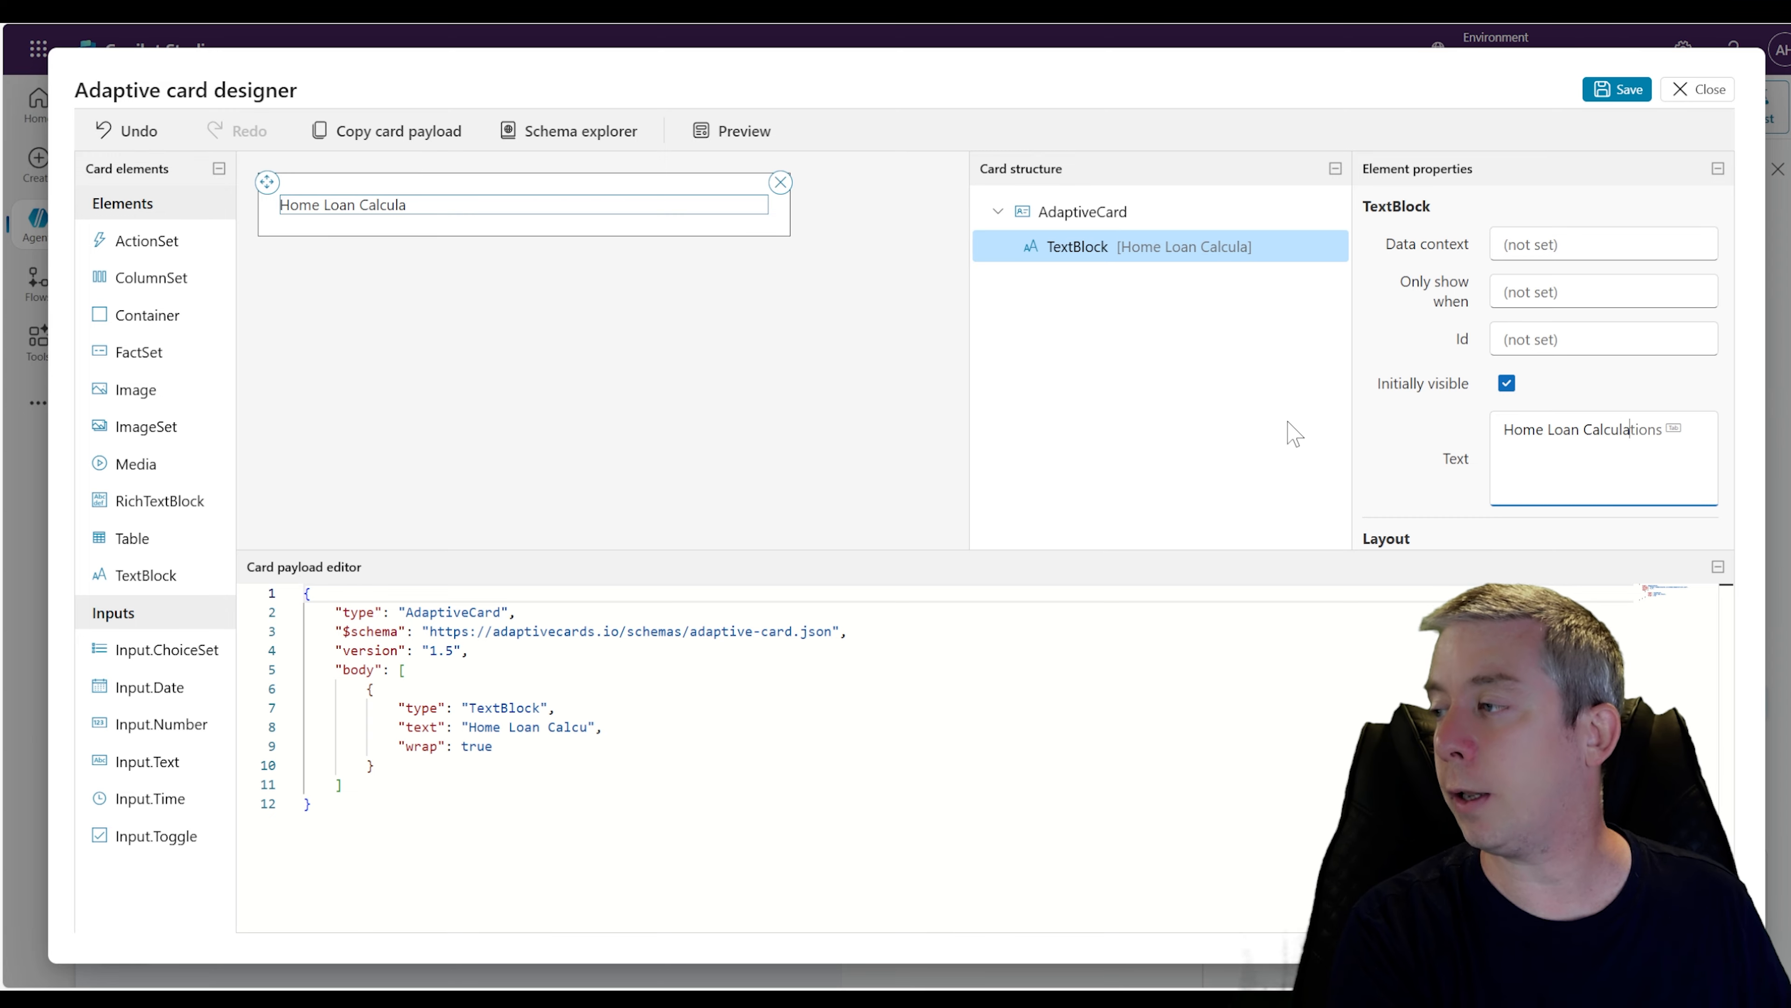
{"action": "type", "text": "tor"}
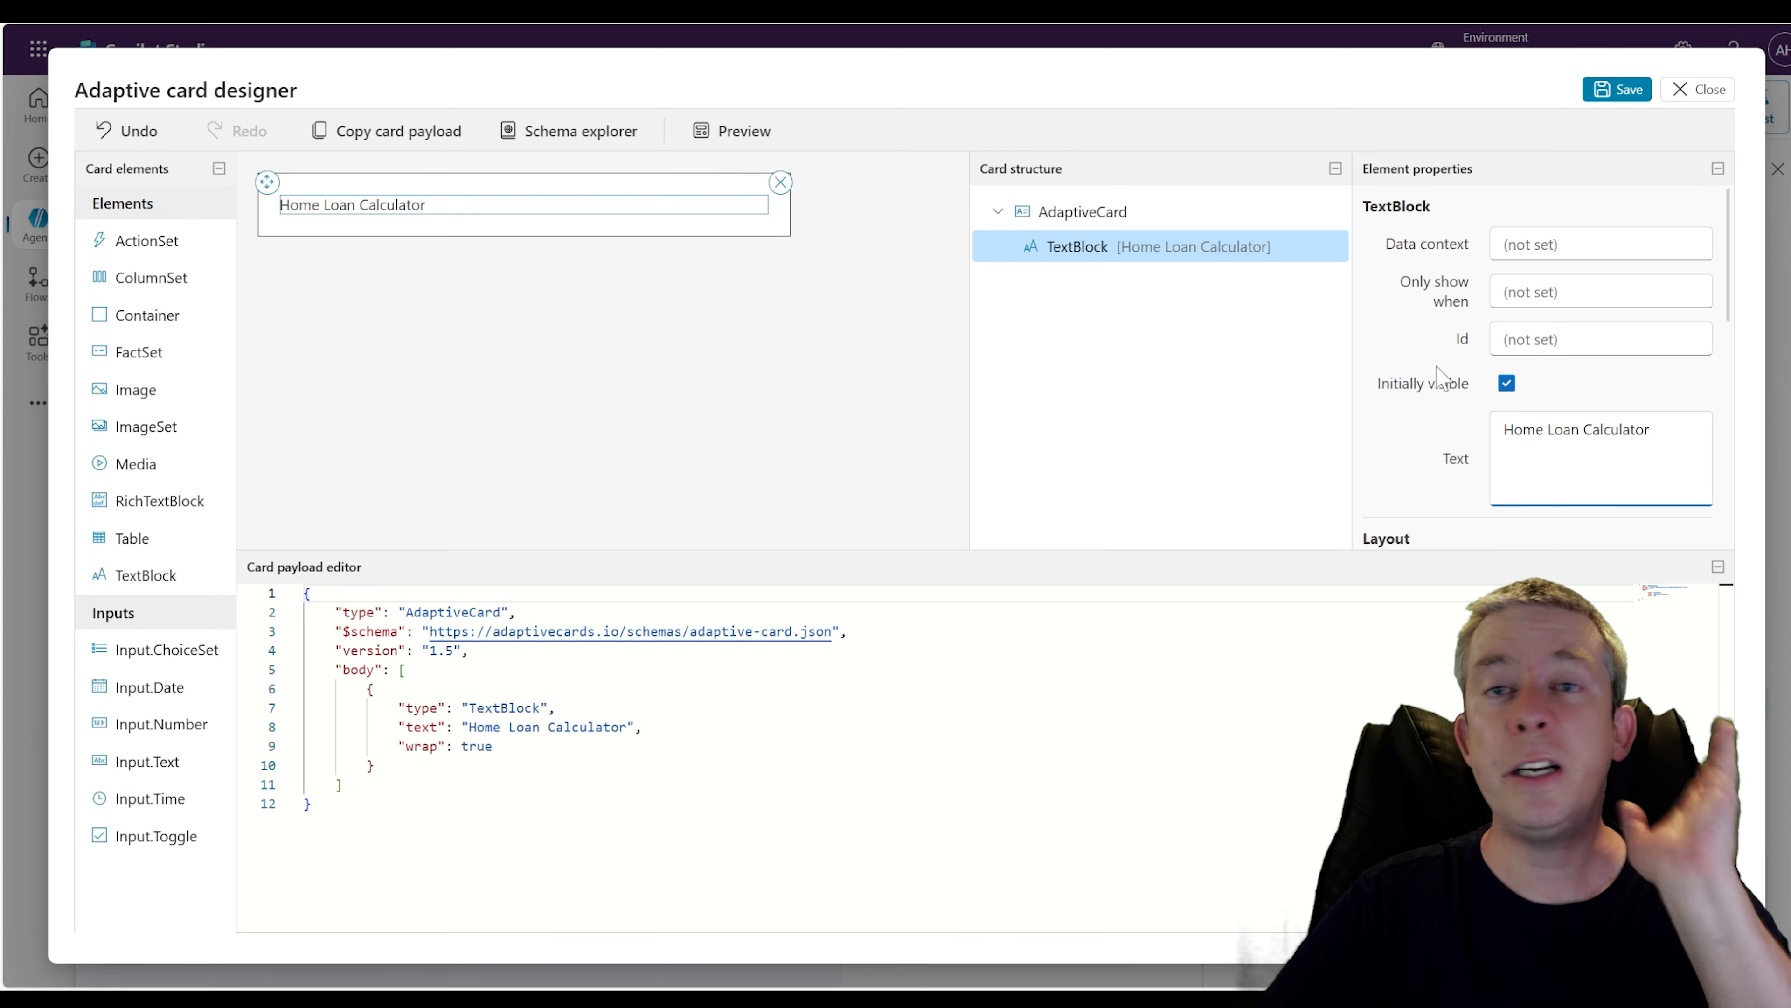
Set the text block's horizontal alignment to Center
{"action": "scroll", "coordinate": [1544, 368], "scroll_direction": "down", "scroll_amount": 5}
{"action": "left_click", "coordinate": [1601, 314]}
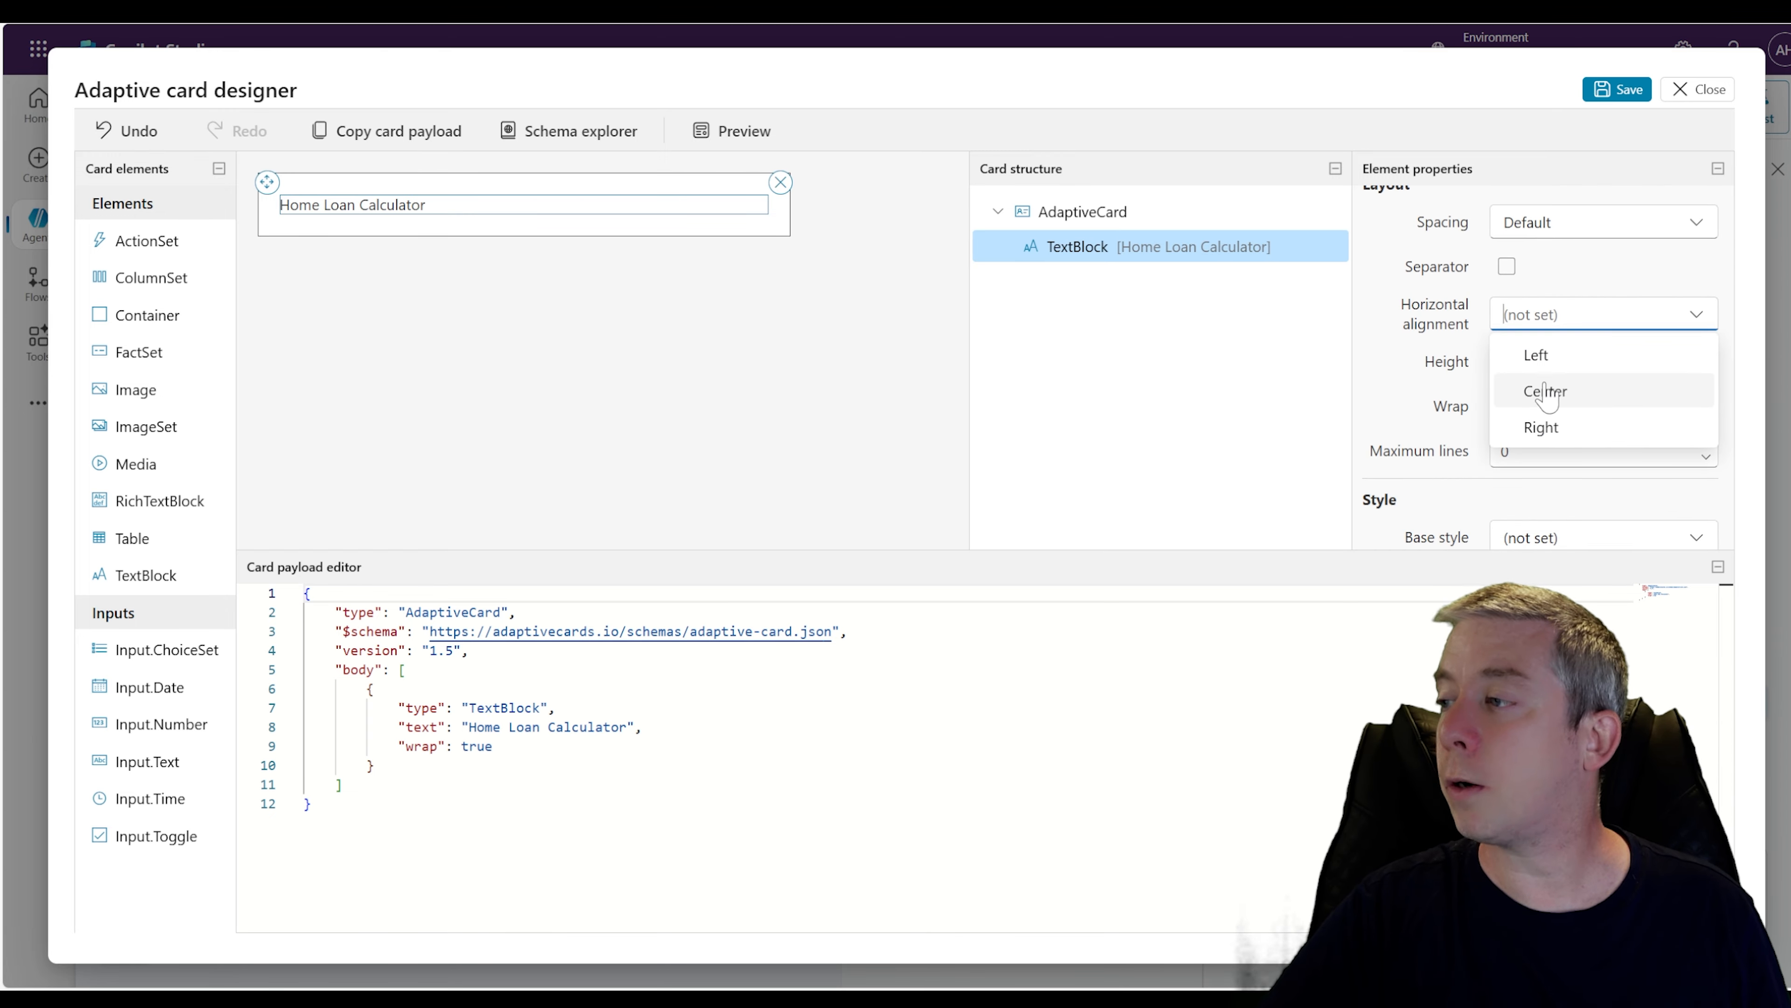
{"action": "left_click", "coordinate": [1540, 387]}
Set the Home Loan Calculator text block's Id to lblHomeLoanCalculate
{"action": "scroll", "coordinate": [1523, 327], "scroll_direction": "up", "scroll_amount": 5}
{"action": "left_click", "coordinate": [1527, 338]}
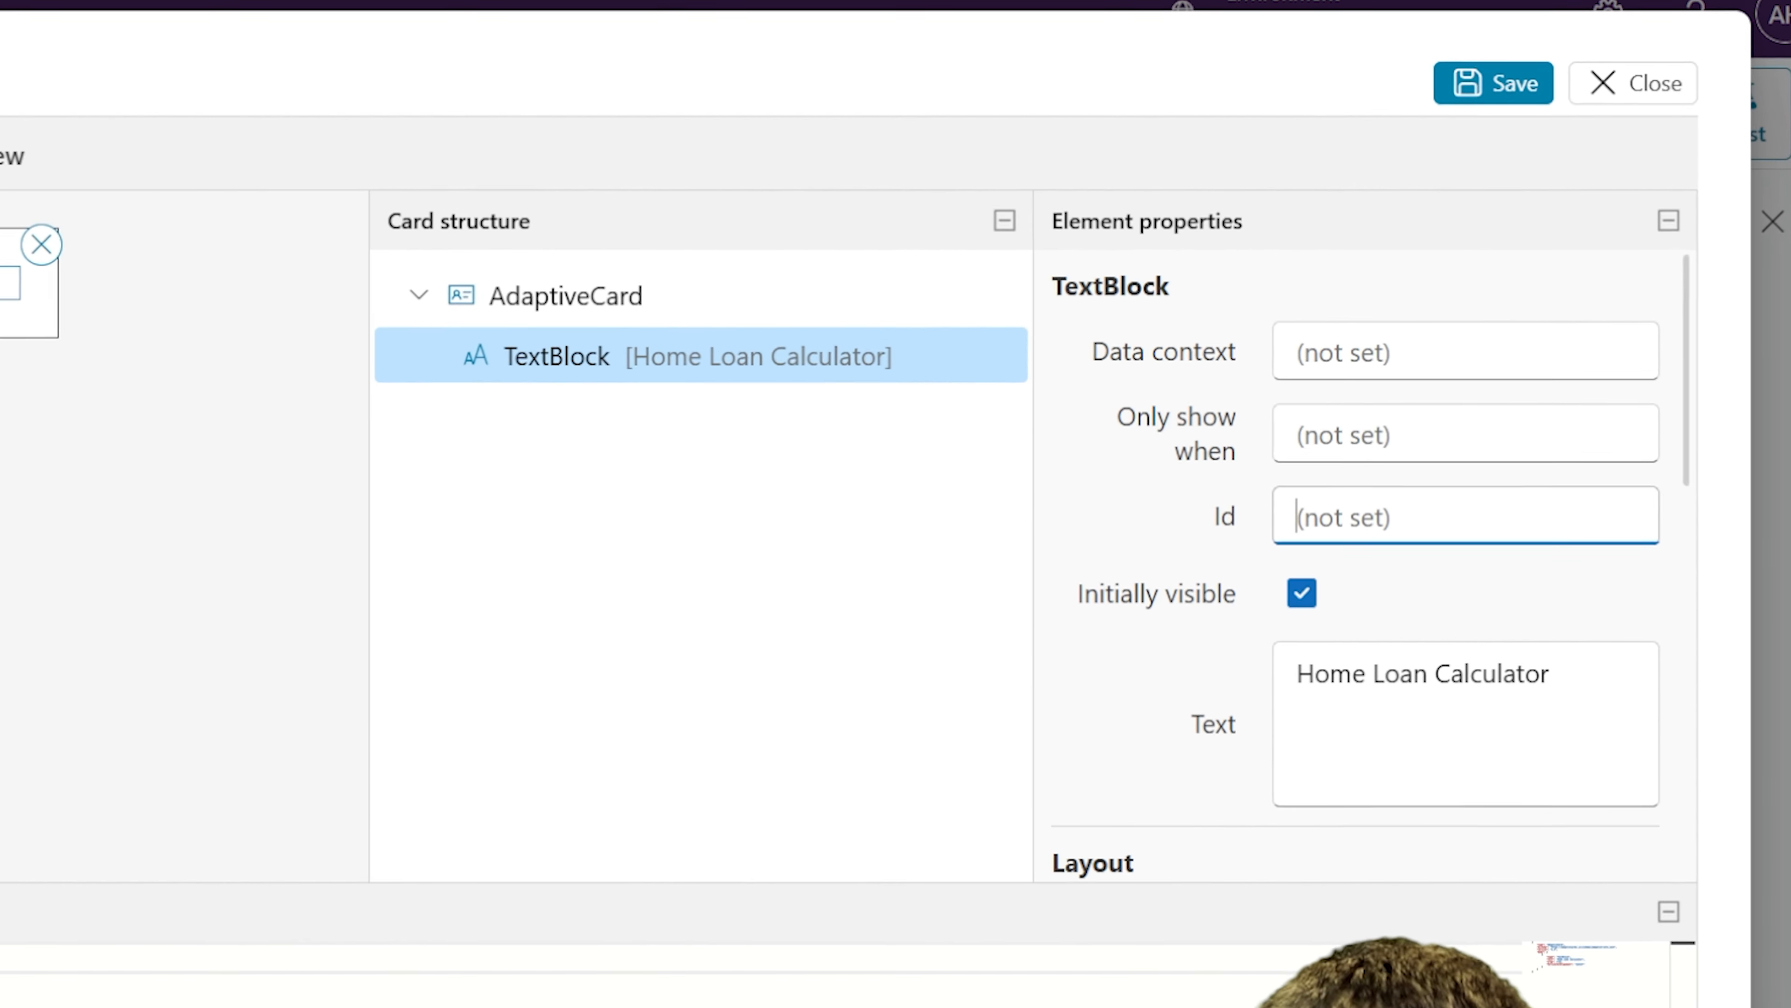
{"action": "type", "text": "lbl"}
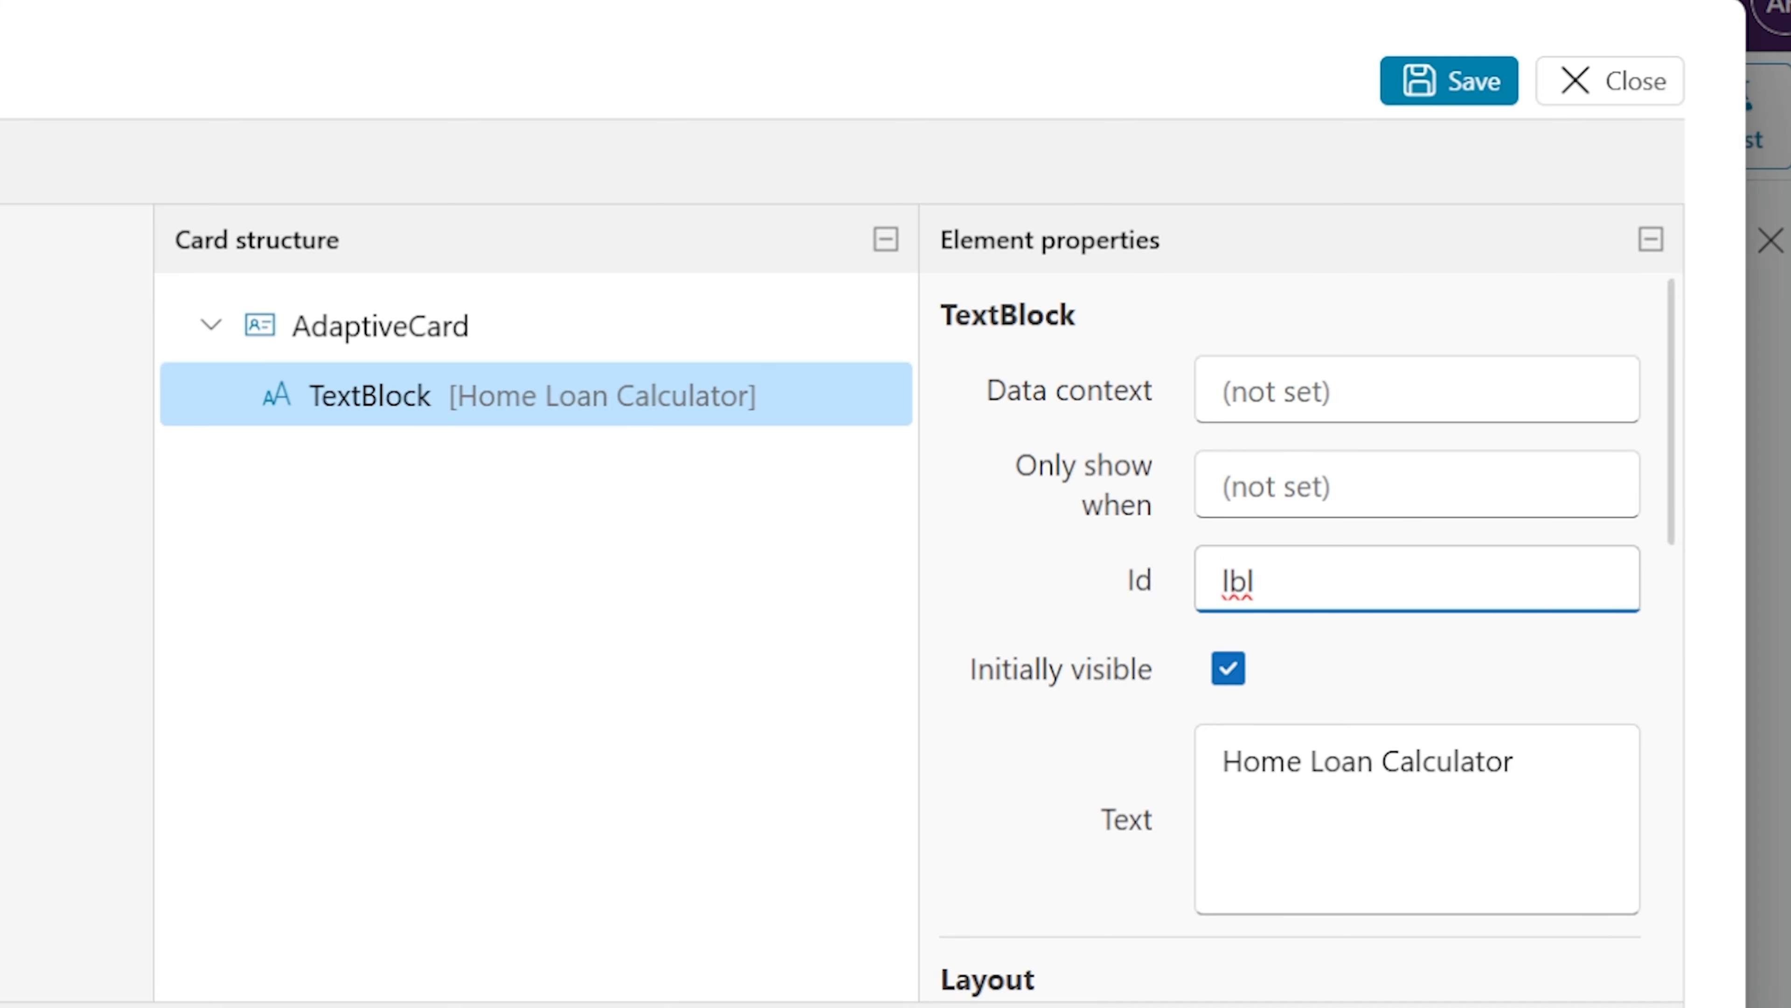
{"action": "type", "text": "HomeLoanCalculate"}
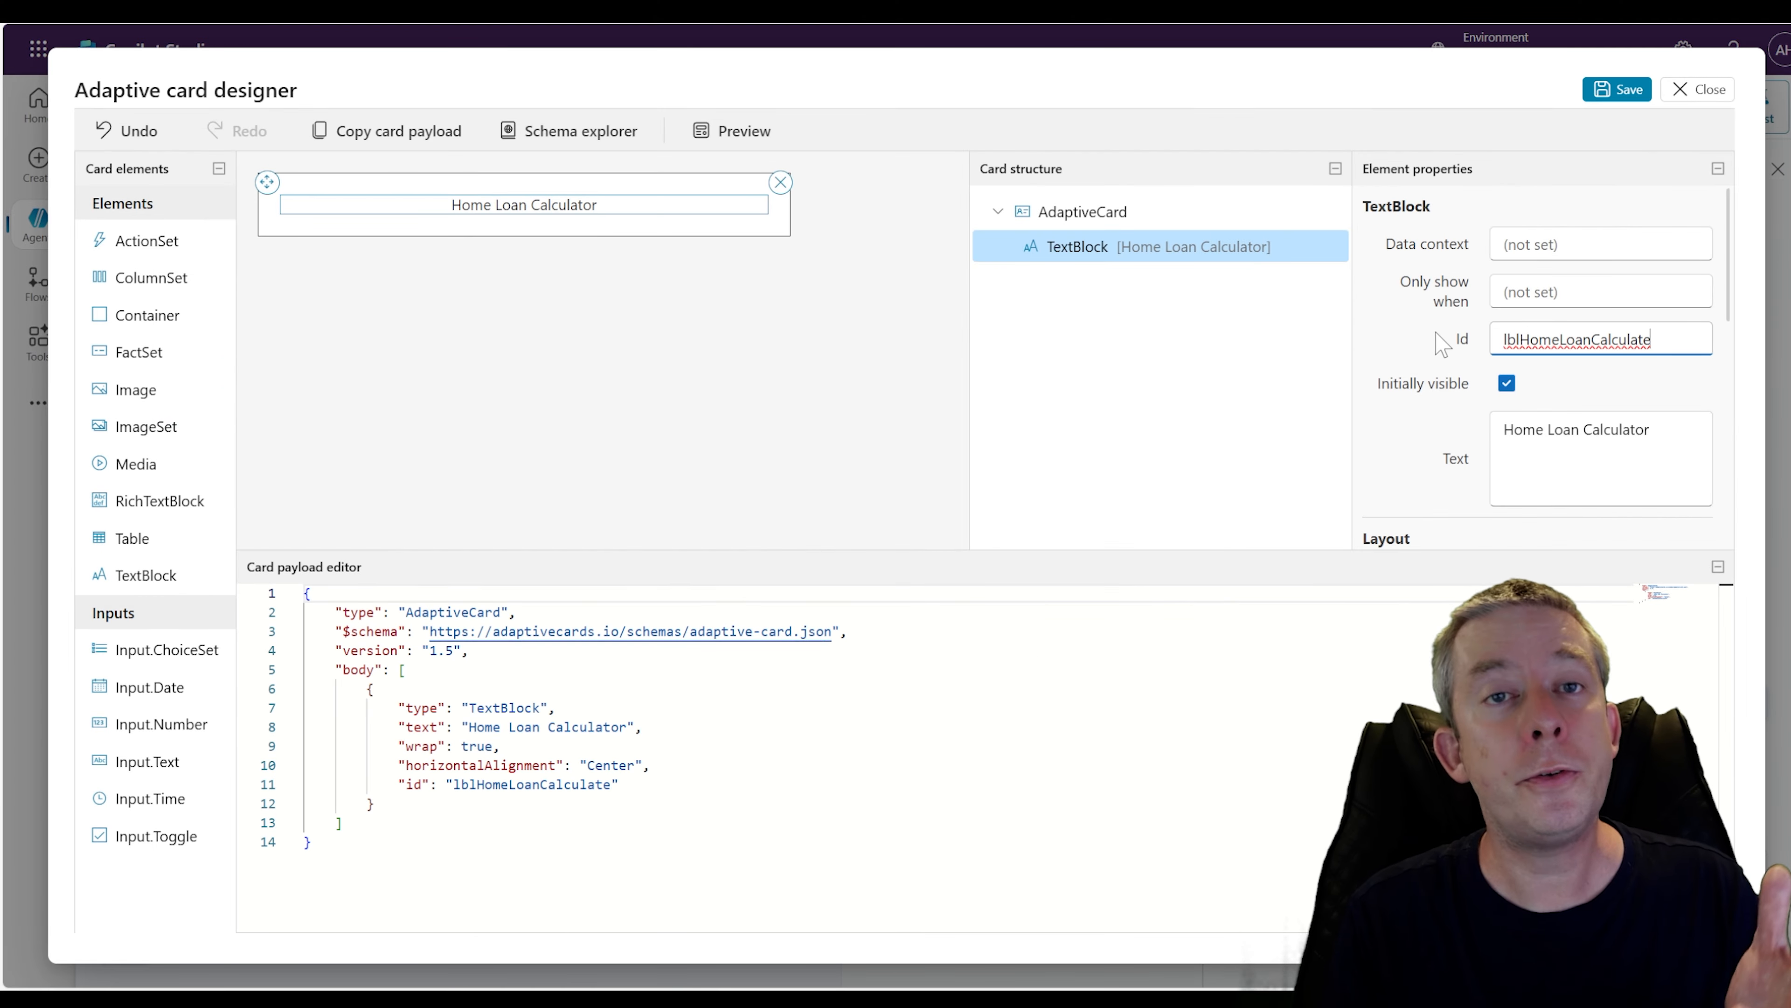
Add three ColumnSets to the card below the title
{"action": "left_click", "coordinate": [1445, 361]}
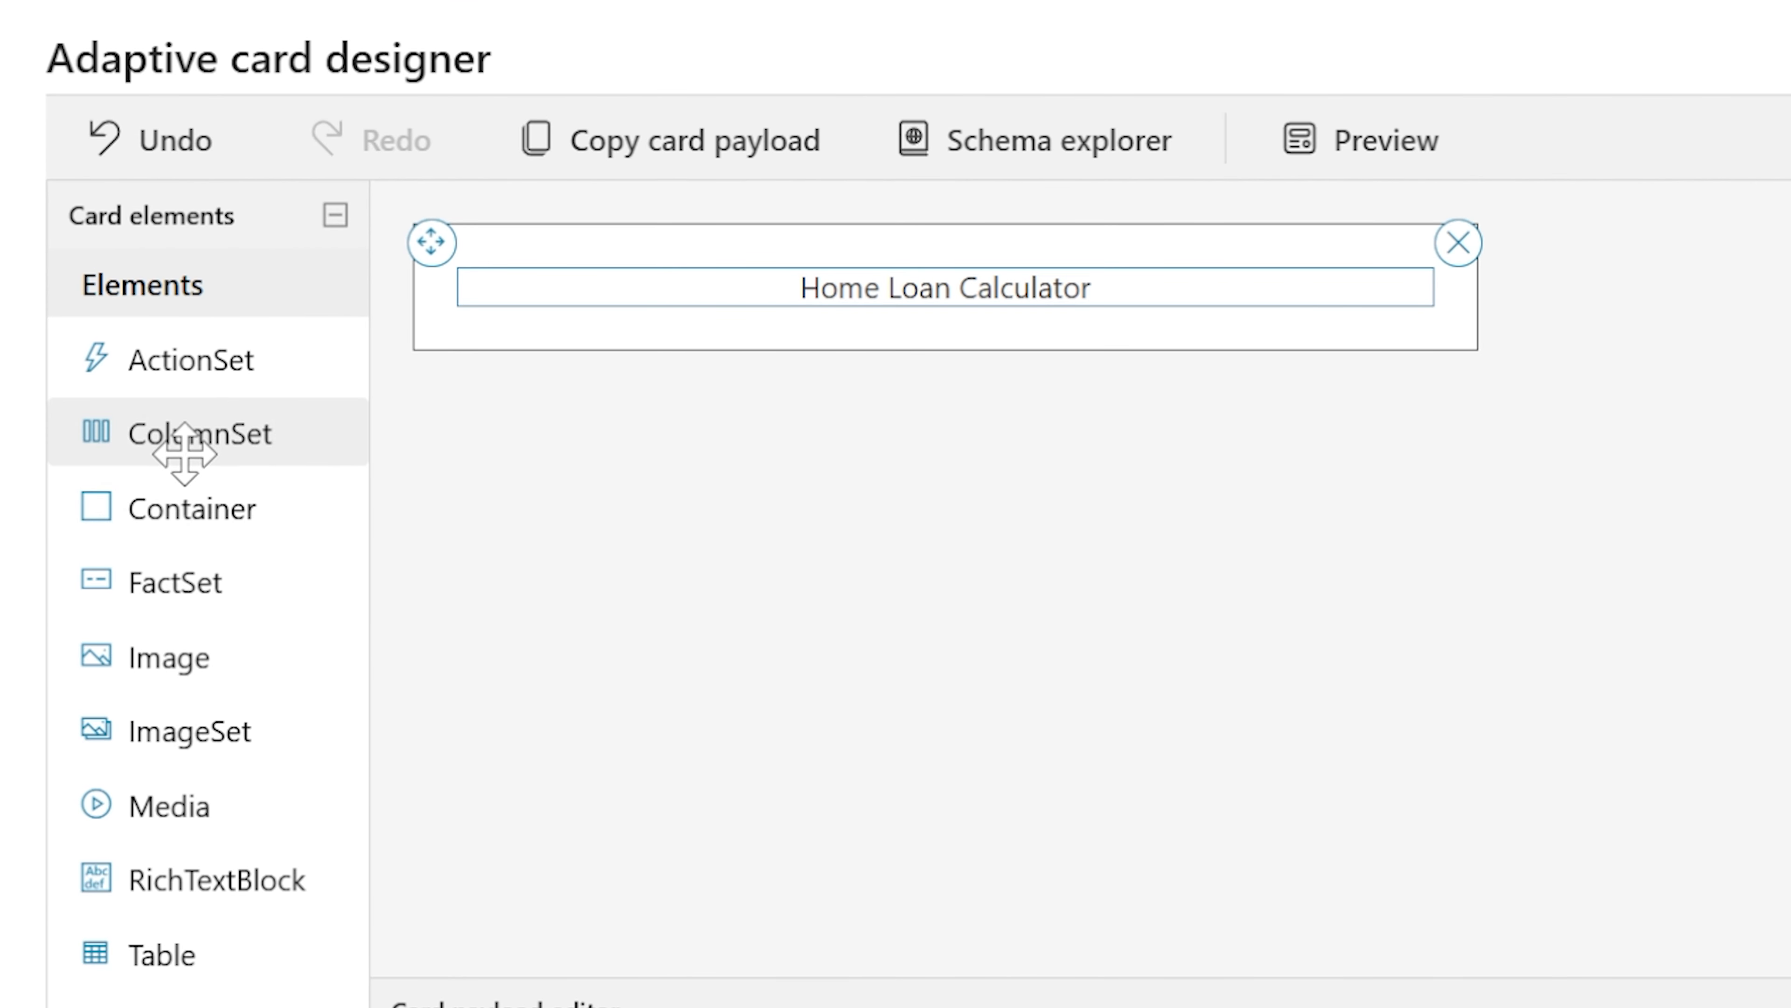
{"action": "left_click_drag", "start_coordinate": [175, 448], "coordinate": [588, 345]}
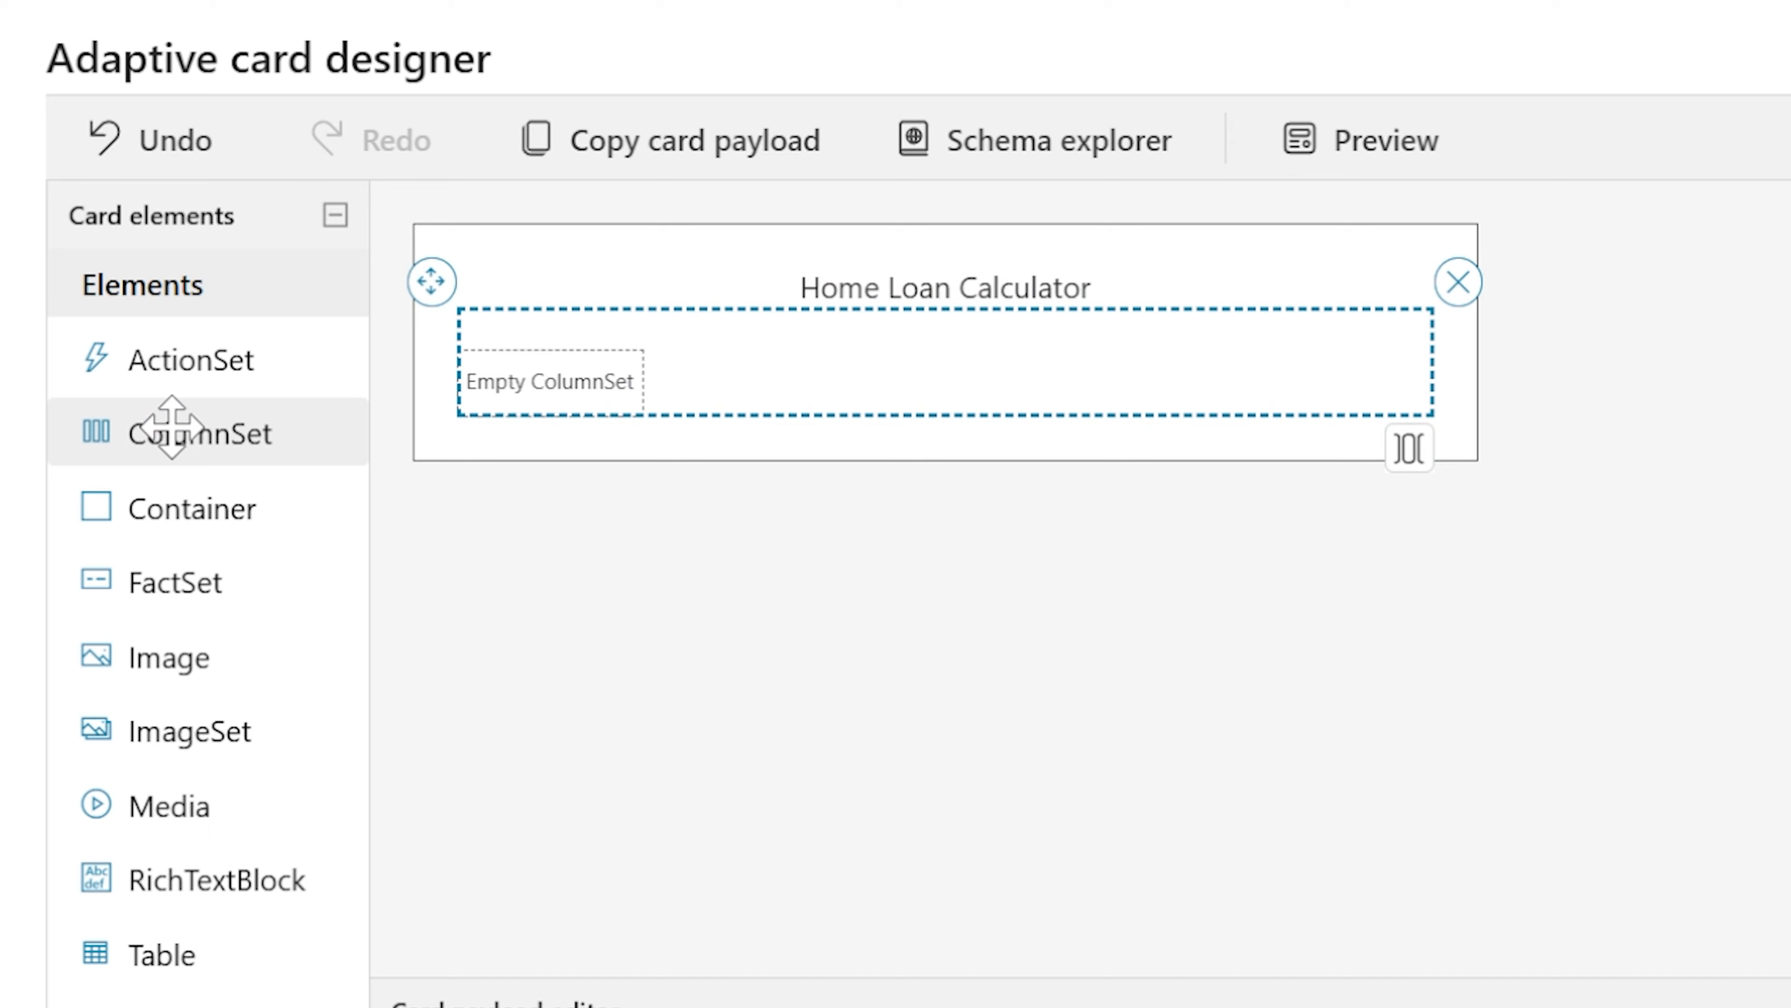
{"action": "left_click_drag", "start_coordinate": [239, 432], "coordinate": [584, 448]}
{"action": "left_click_drag", "start_coordinate": [220, 450], "coordinate": [606, 572]}
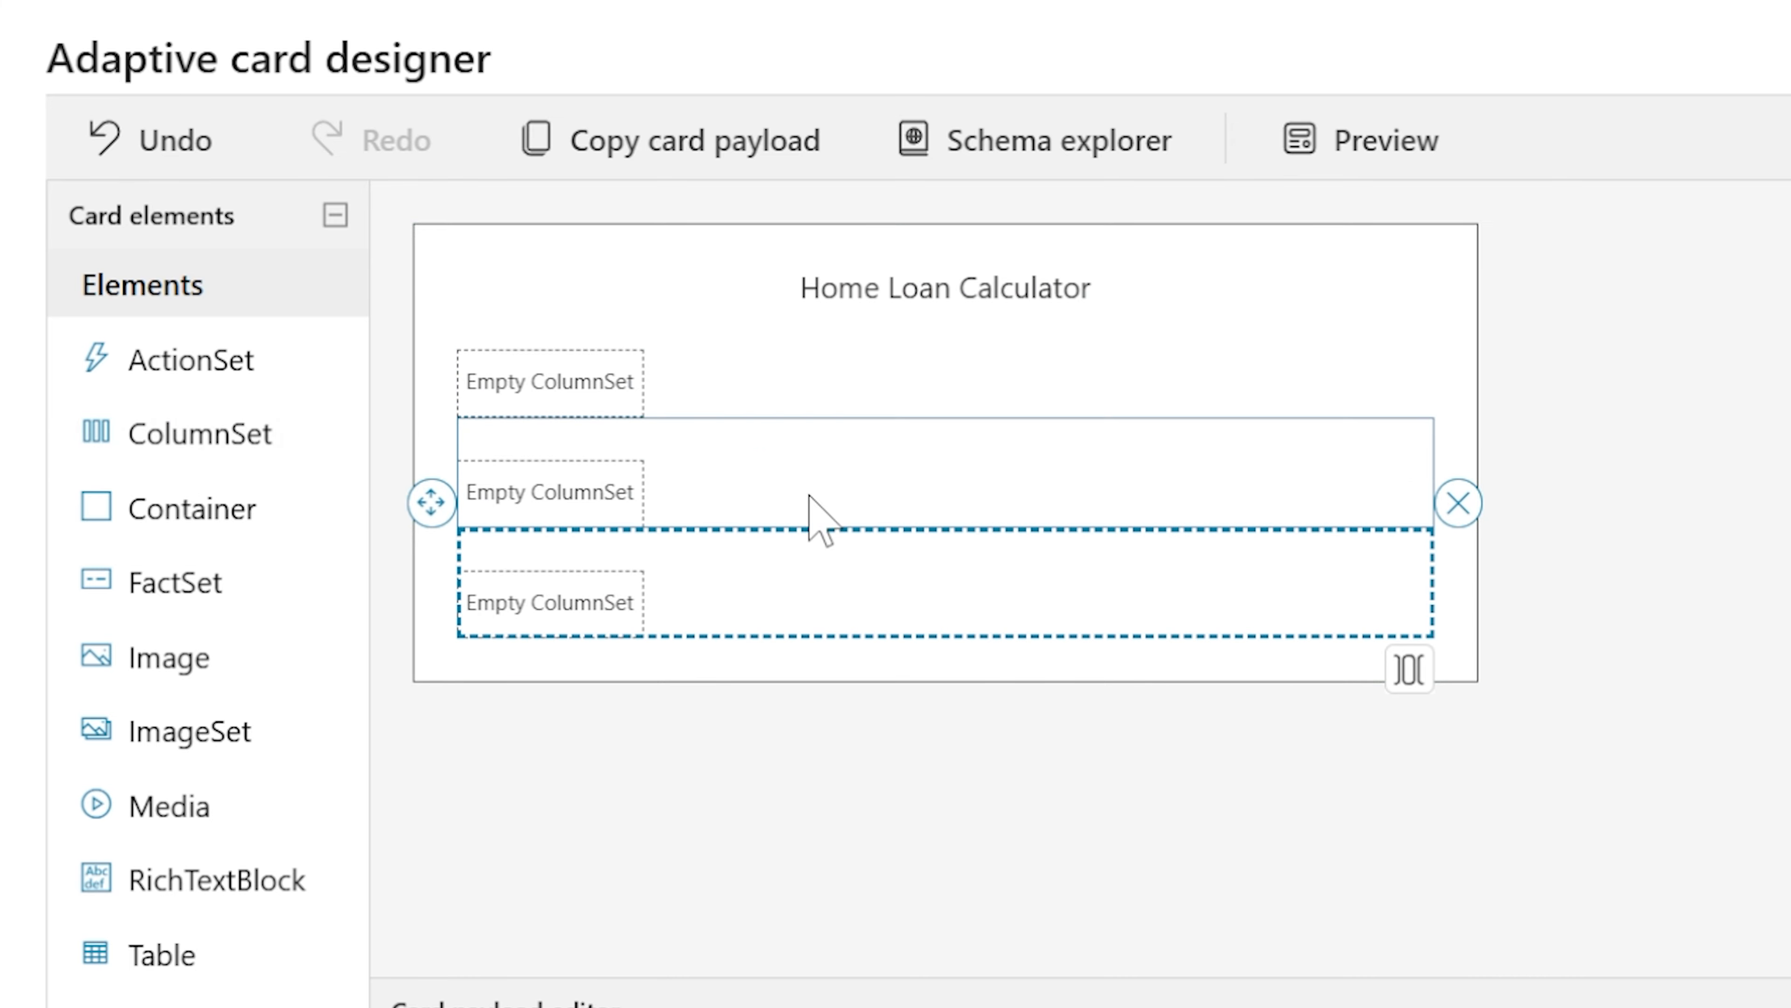
Add two columns to each of the three column sets
{"action": "left_click", "coordinate": [1247, 360]}
{"action": "left_click", "coordinate": [1407, 450]}
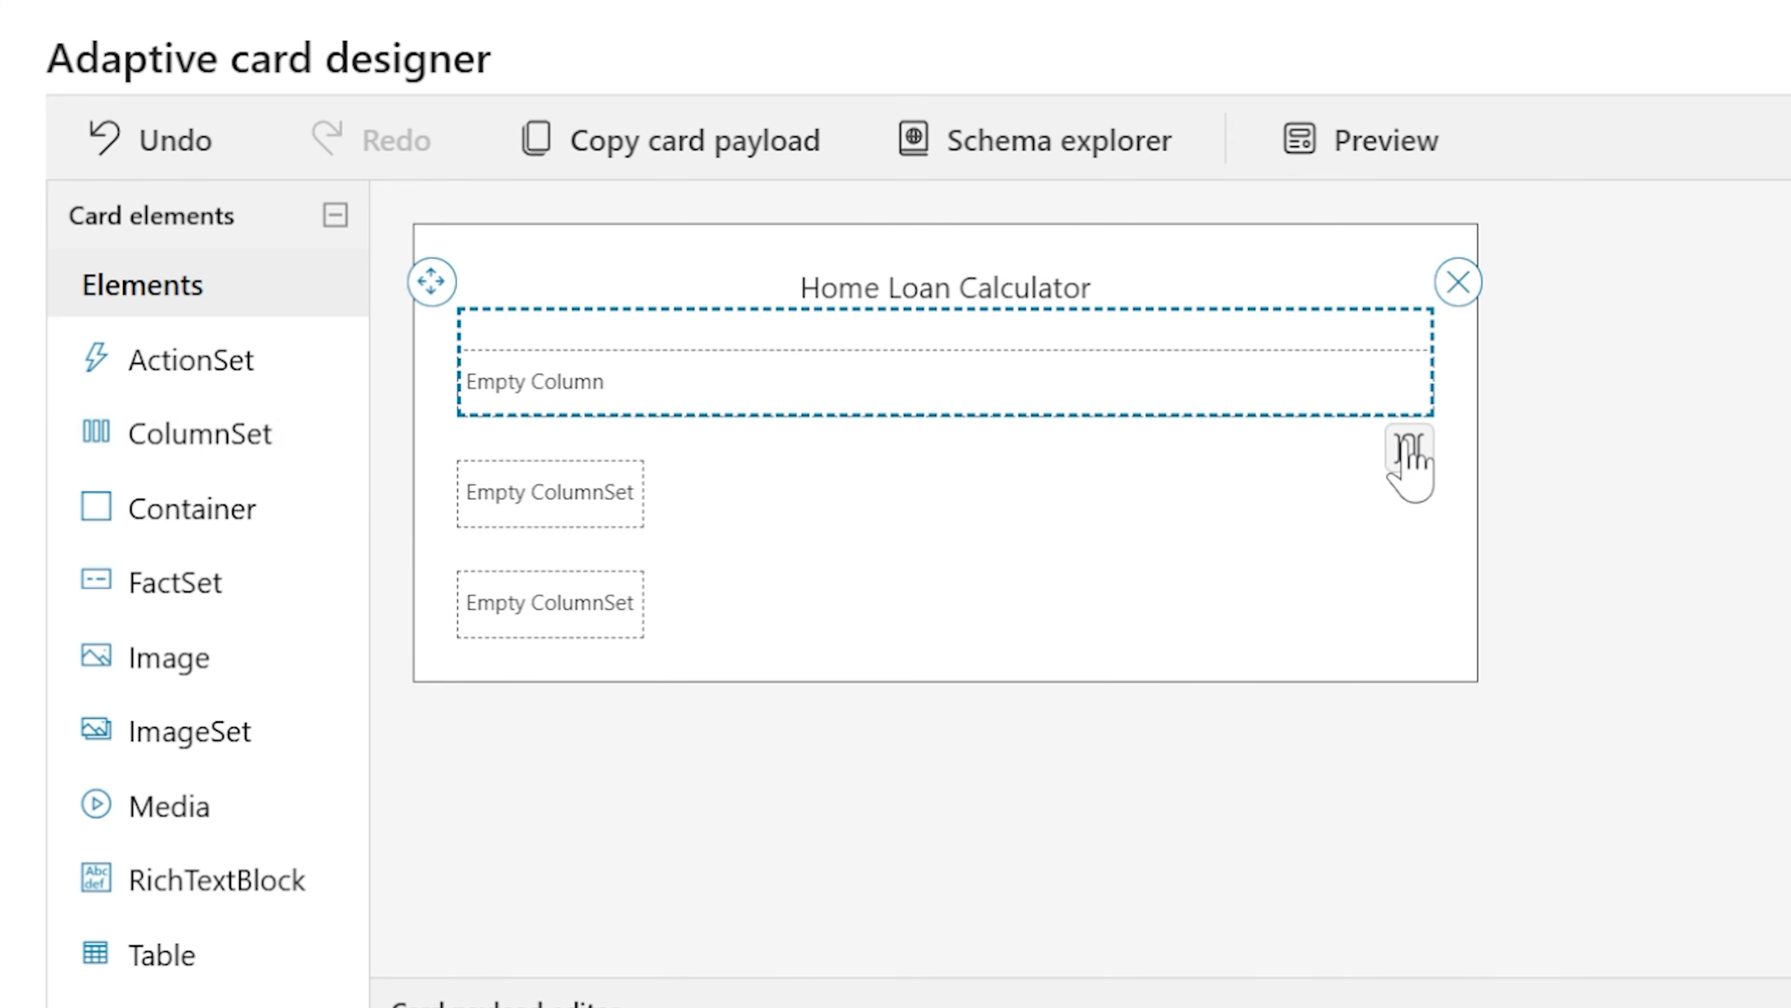
{"action": "left_click", "coordinate": [1407, 450]}
{"action": "left_click", "coordinate": [1019, 491]}
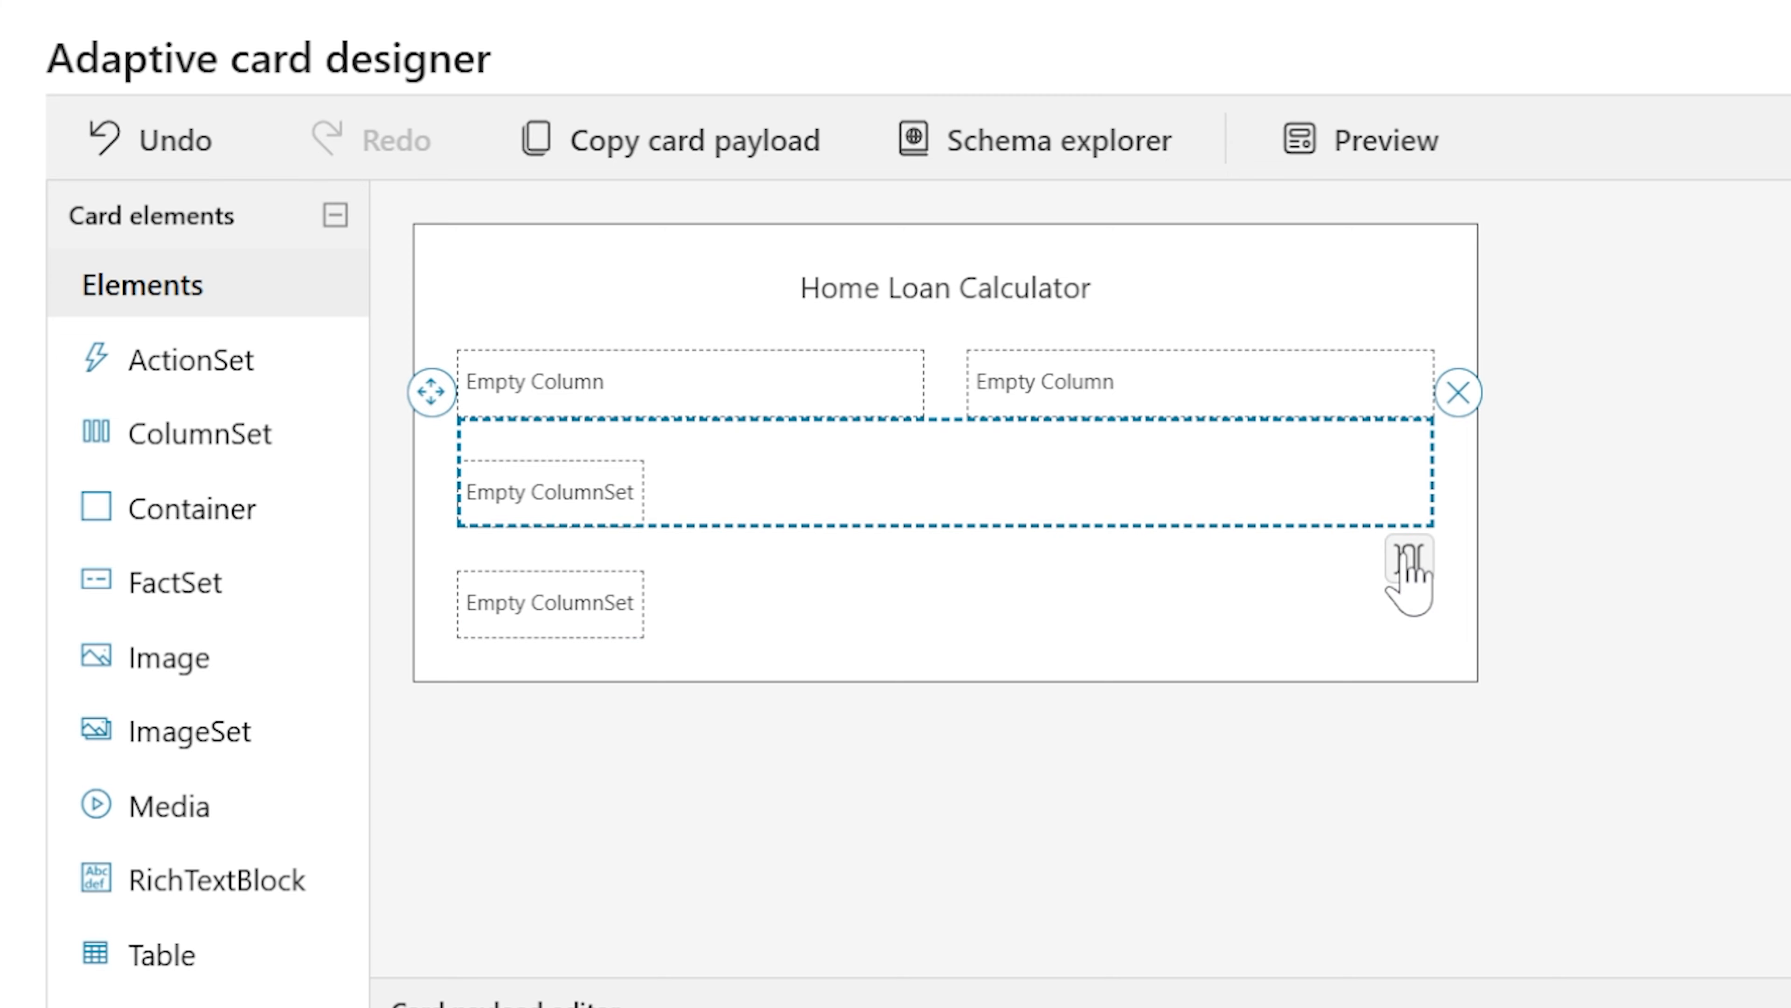
{"action": "left_click", "coordinate": [1408, 565]}
{"action": "left_click", "coordinate": [1409, 565]}
{"action": "left_click", "coordinate": [948, 606]}
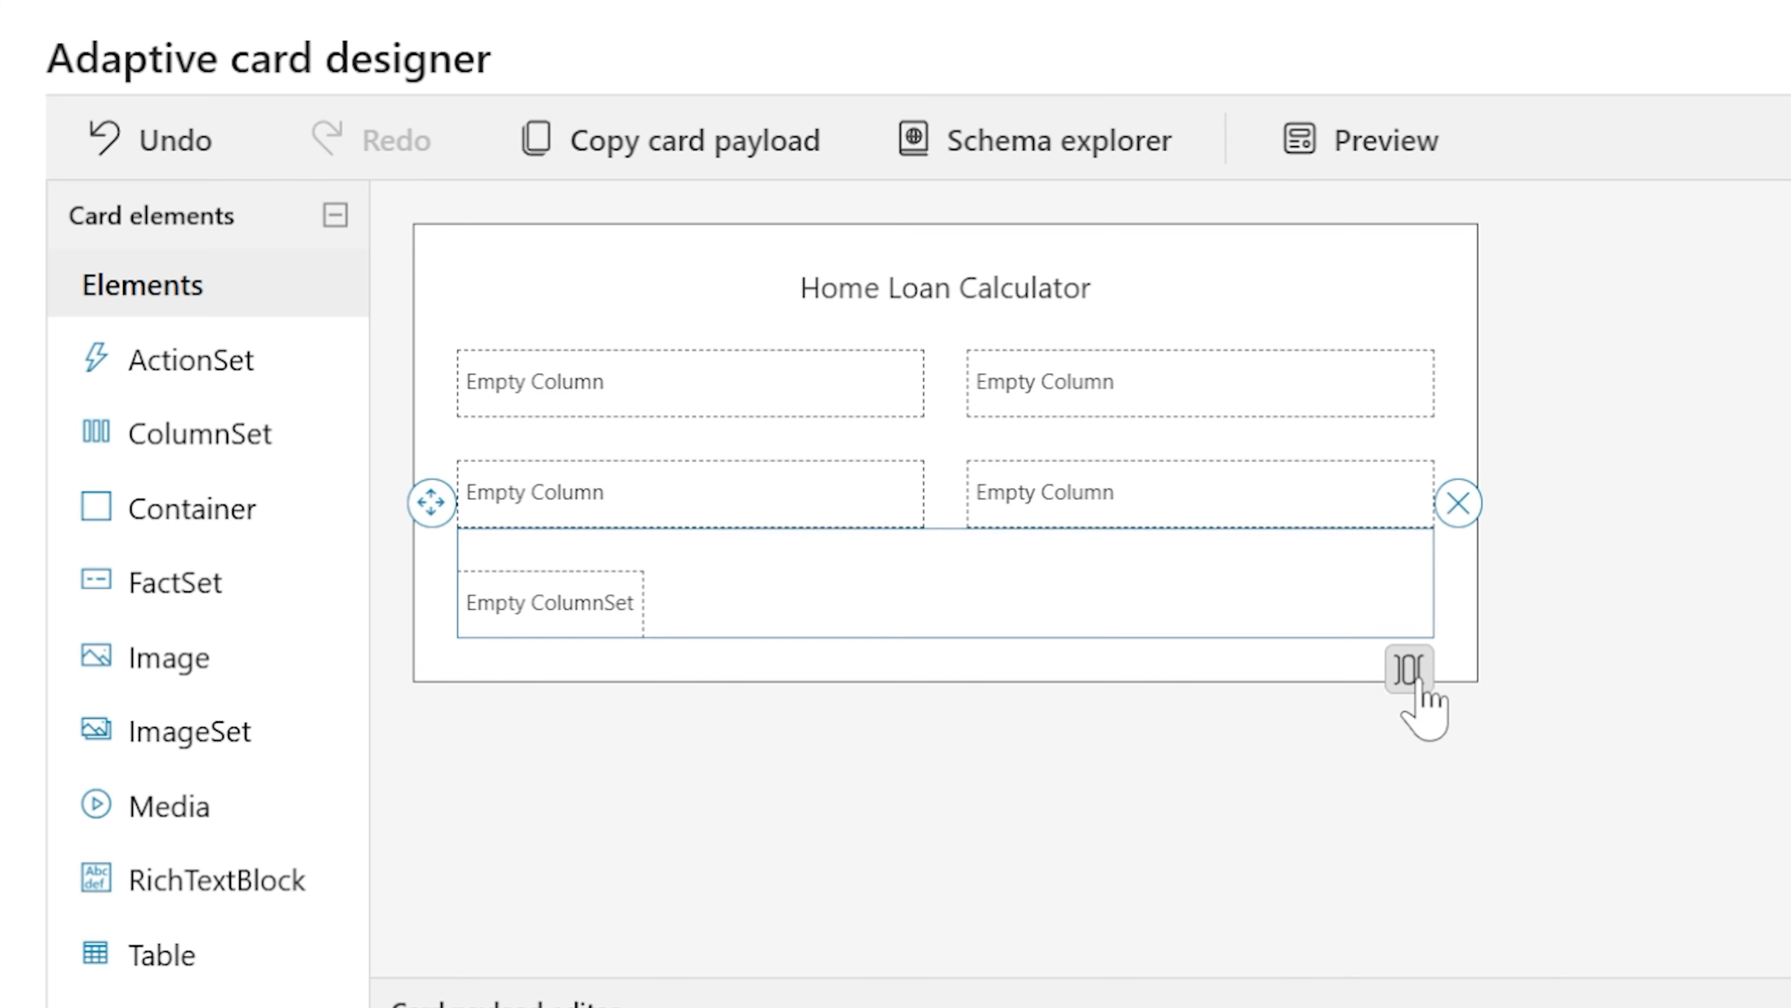
{"action": "left_click", "coordinate": [1407, 667]}
{"action": "left_click", "coordinate": [1407, 666]}
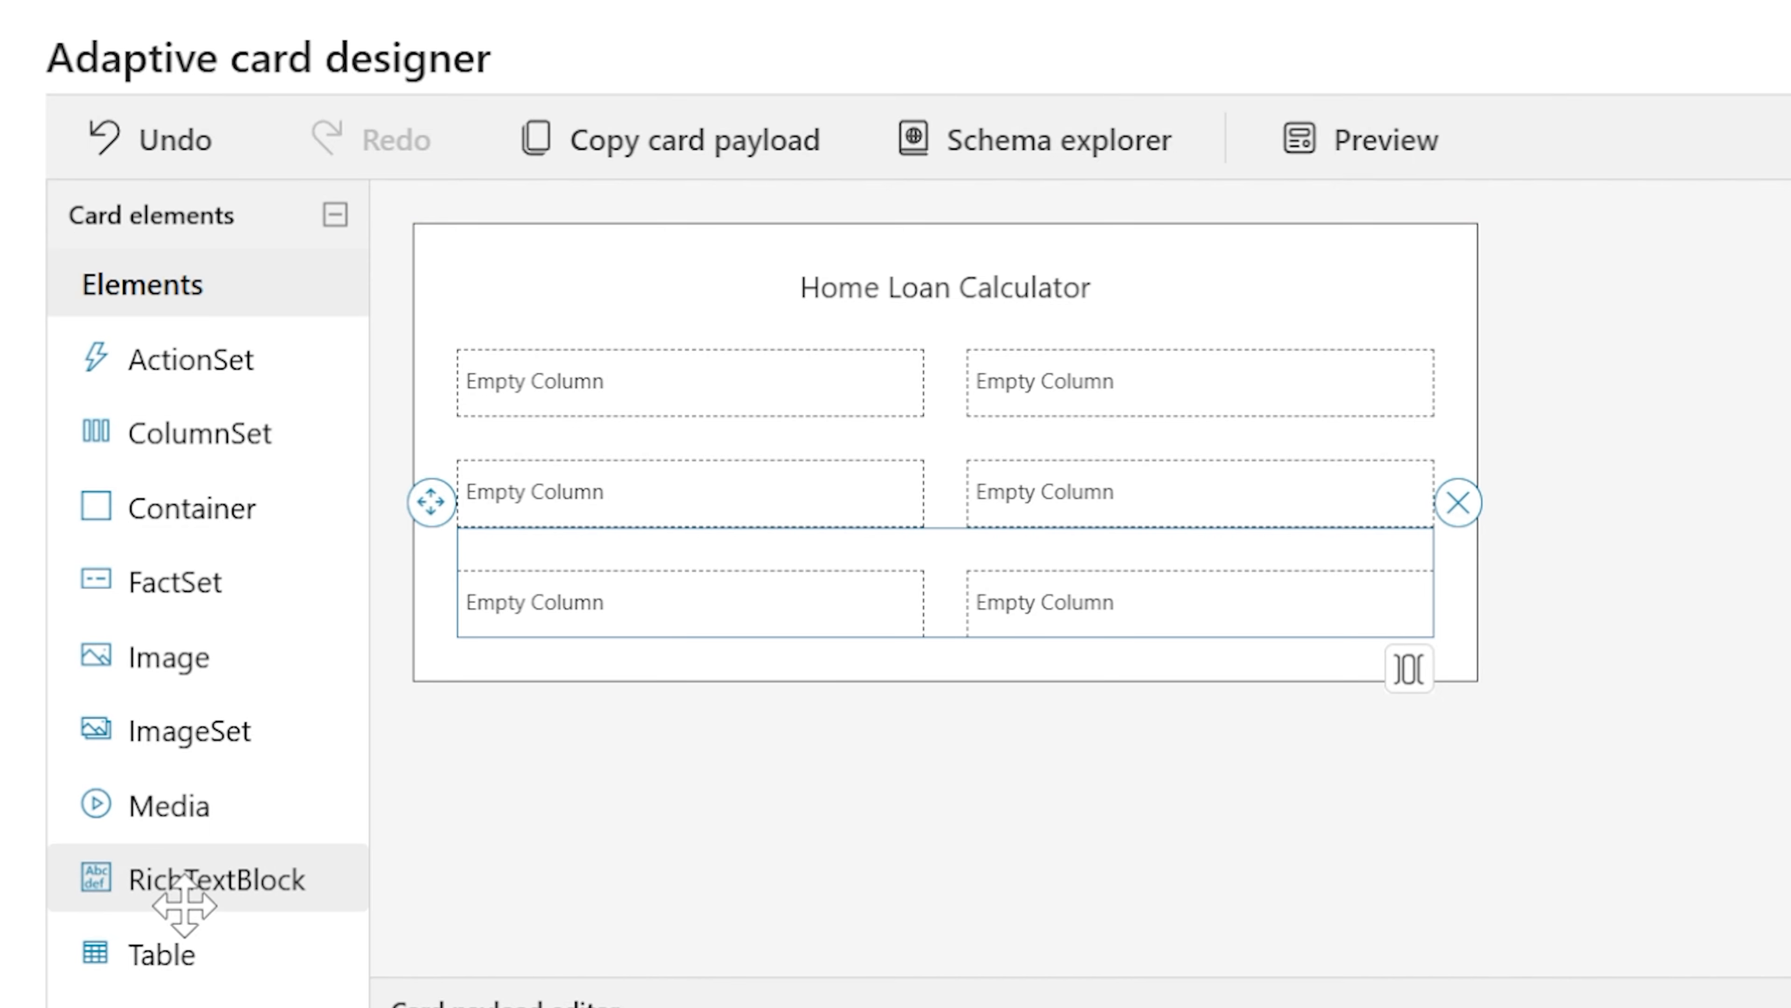
Place a TextBlock in the first column of each of the three column sets
{"action": "left_click_drag", "start_coordinate": [162, 998], "coordinate": [559, 401]}
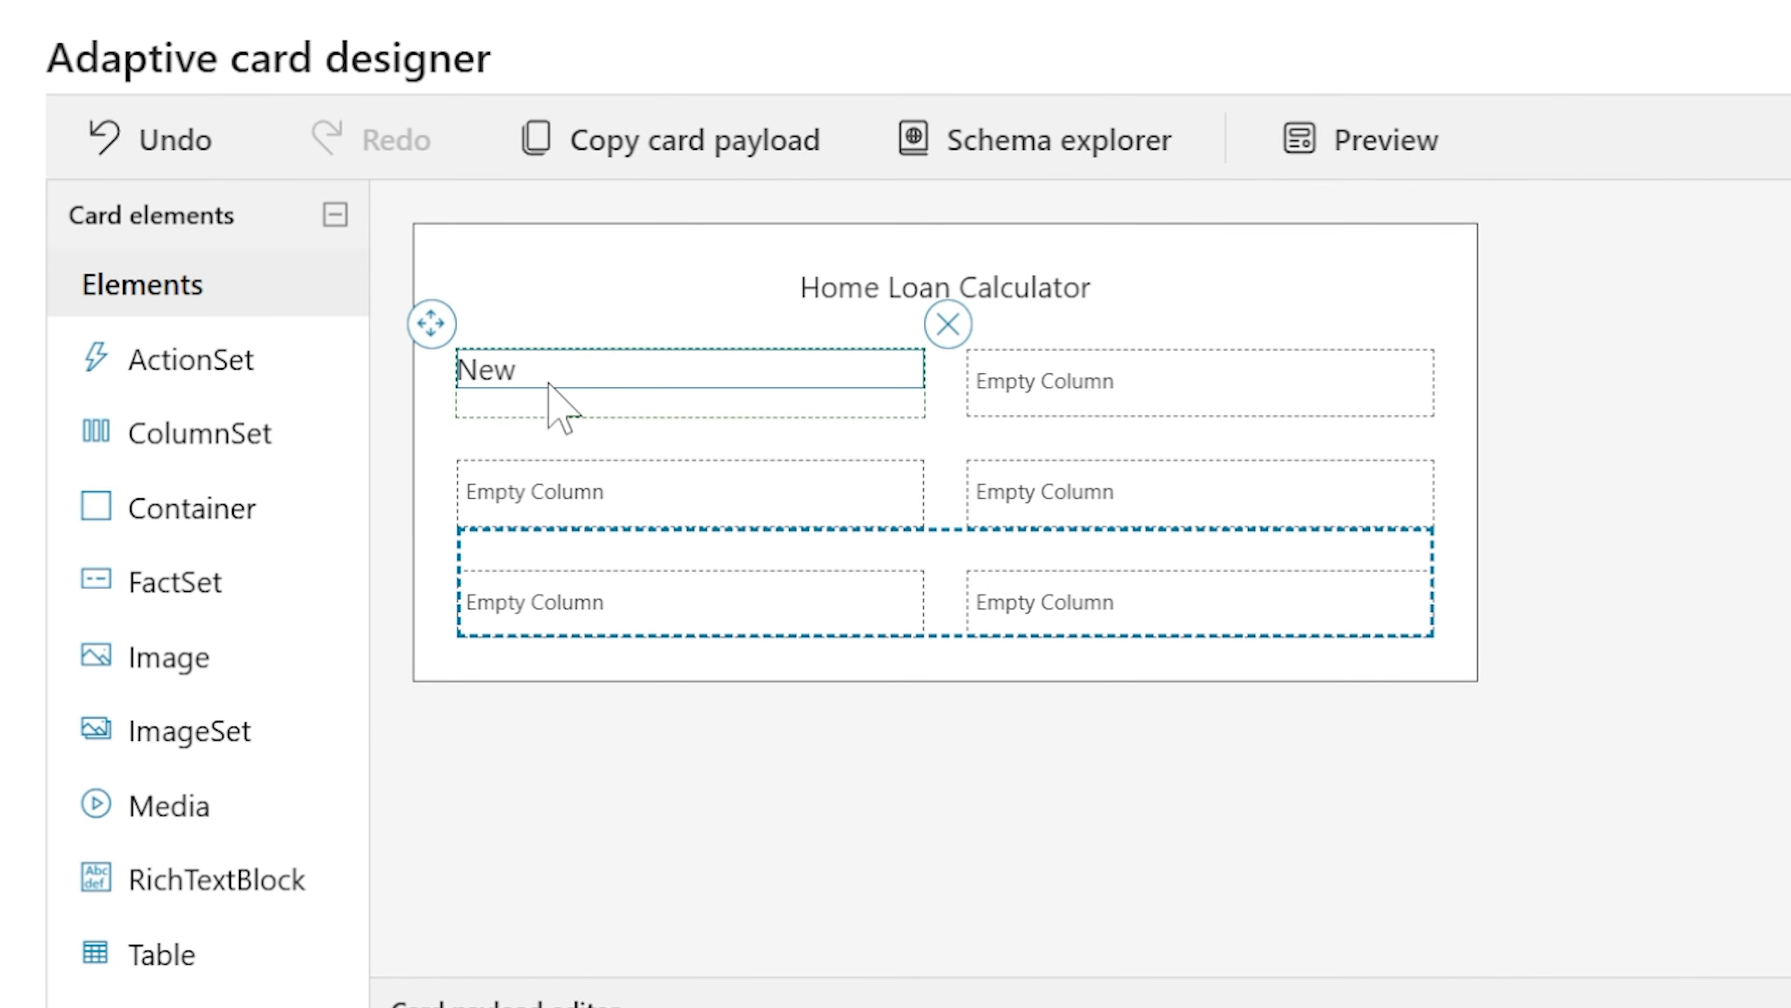
{"action": "left_click_drag", "start_coordinate": [162, 998], "coordinate": [524, 557]}
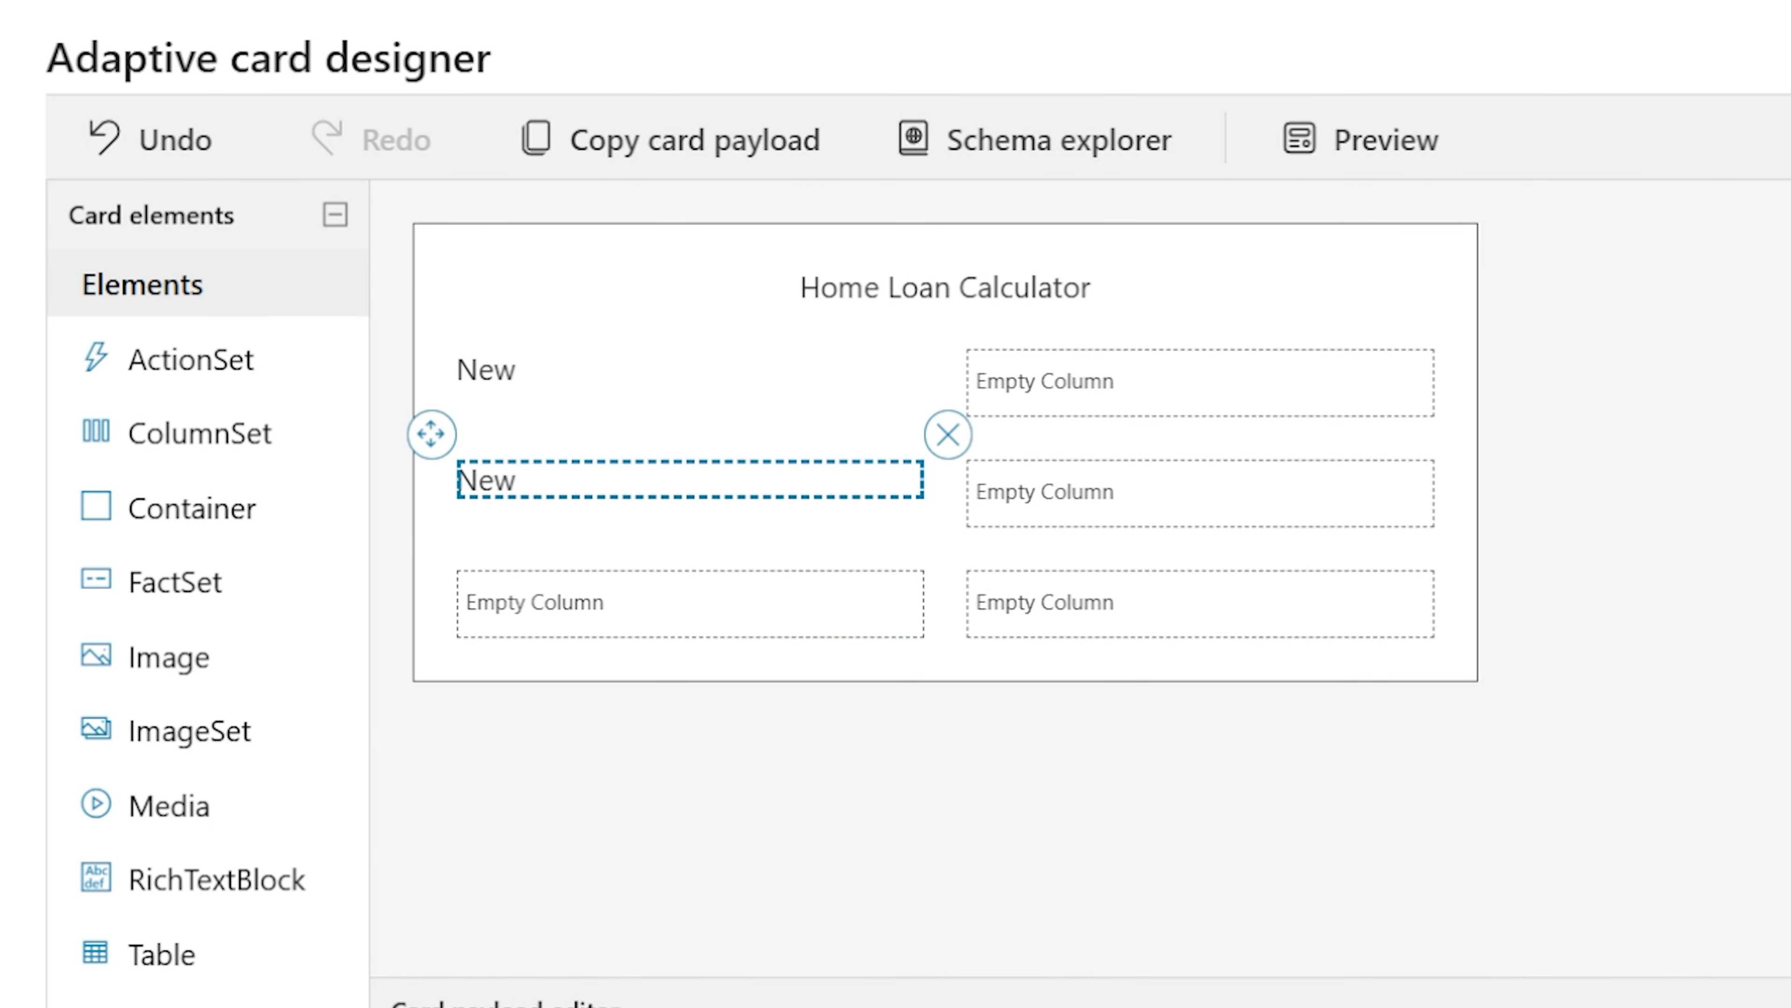
{"action": "left_click_drag", "start_coordinate": [531, 759], "coordinate": [549, 610]}
Set the first row's text block text to Loan Amount and its Id to lblLoanAmount
{"action": "left_click", "coordinate": [541, 368]}
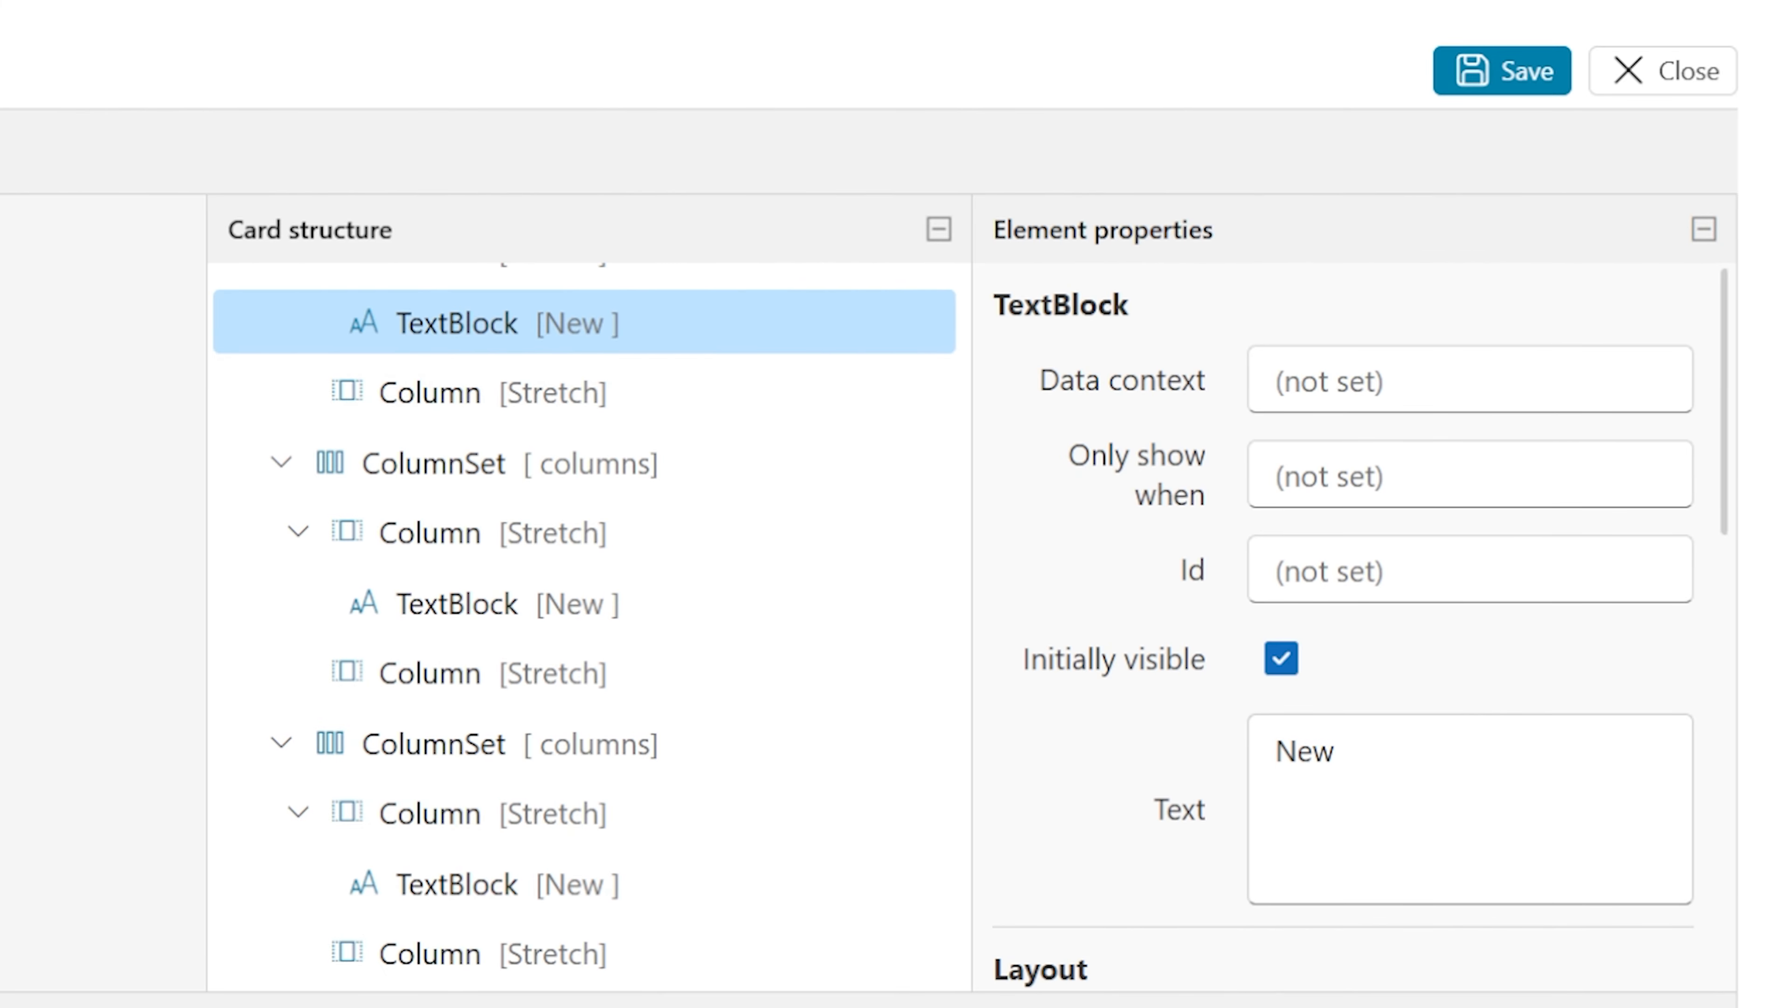
{"action": "left_click_drag", "start_coordinate": [1382, 765], "coordinate": [1010, 805]}
{"action": "type", "text": "Loan AMou"}
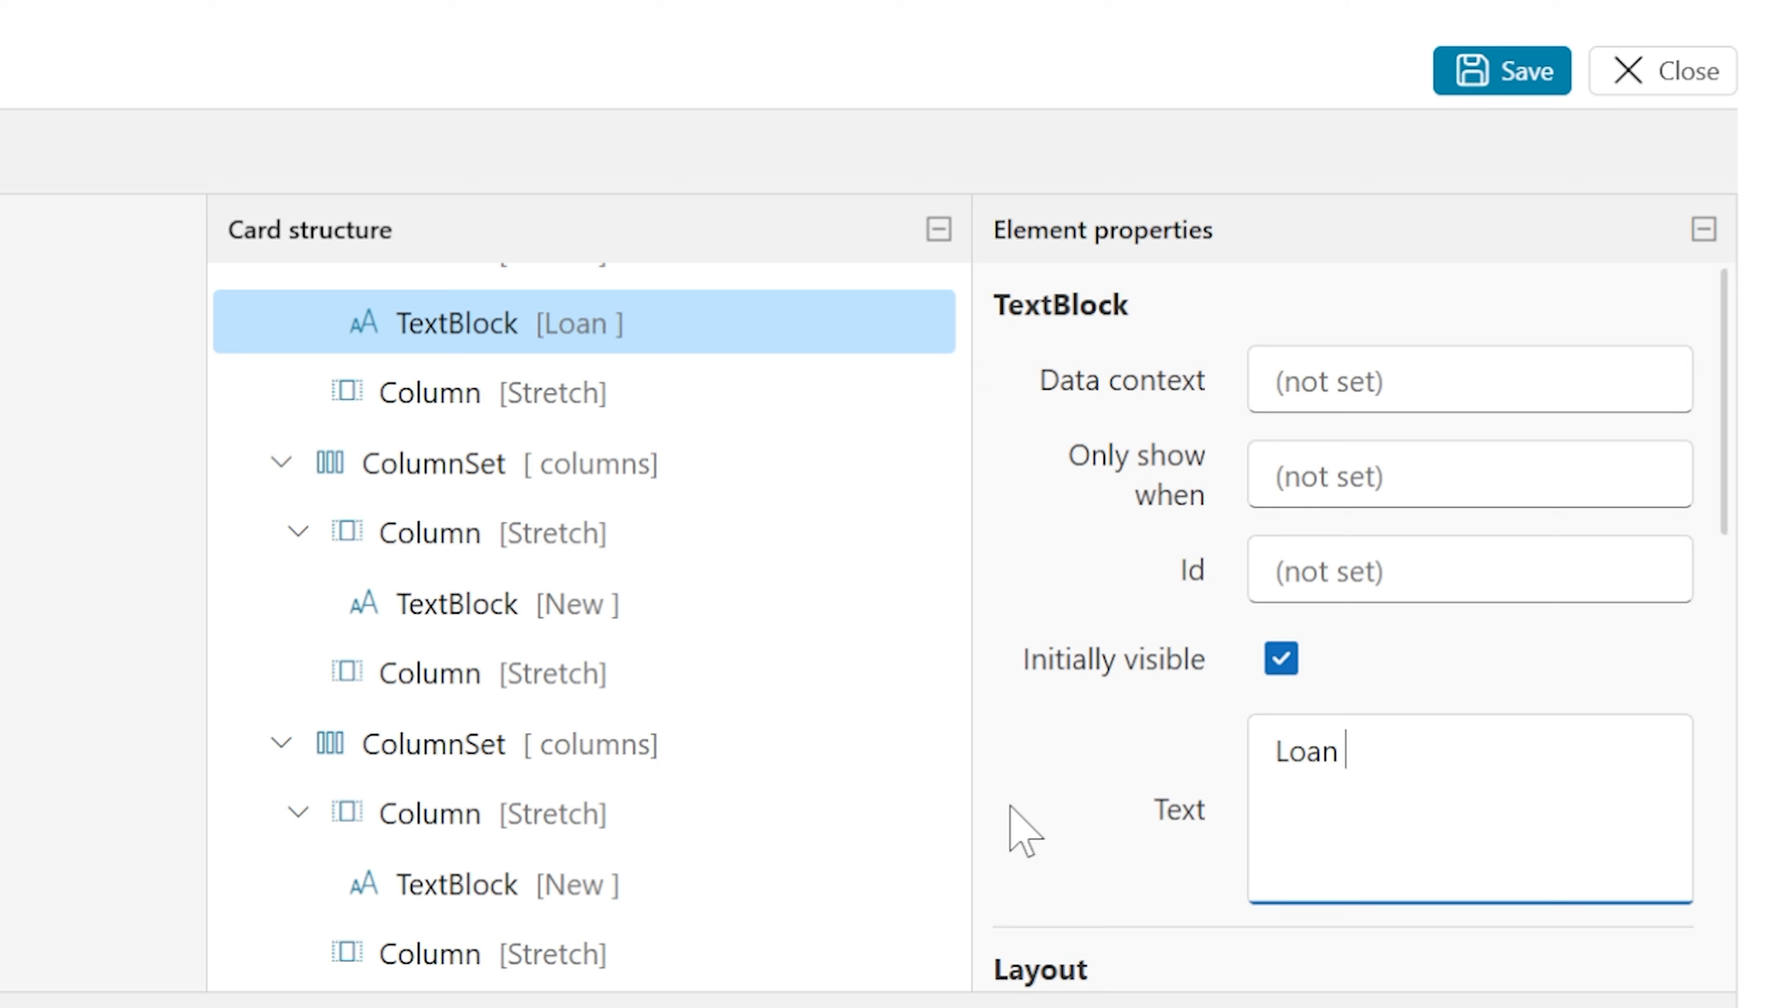
{"action": "key", "text": "BackSpace"}
{"action": "key", "text": "BackSpace"}
{"action": "key", "text": "BackSpace"}
{"action": "type", "text": "mount"}
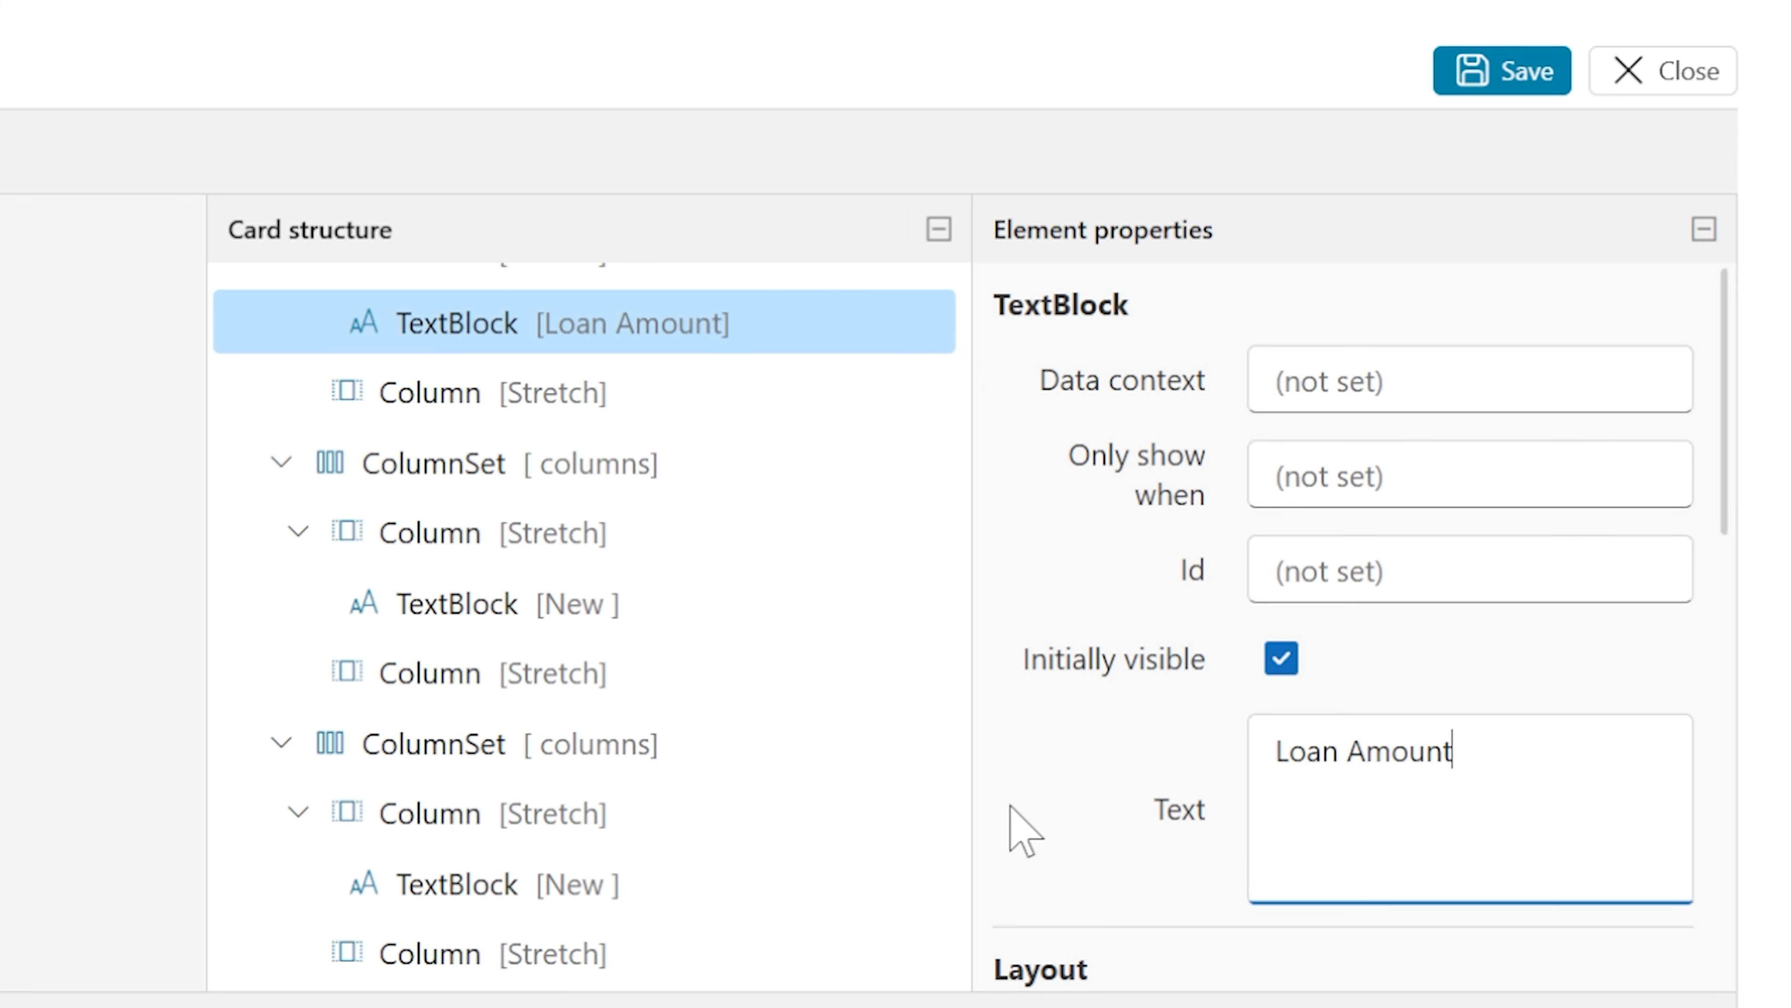
{"action": "left_click", "coordinate": [1362, 575]}
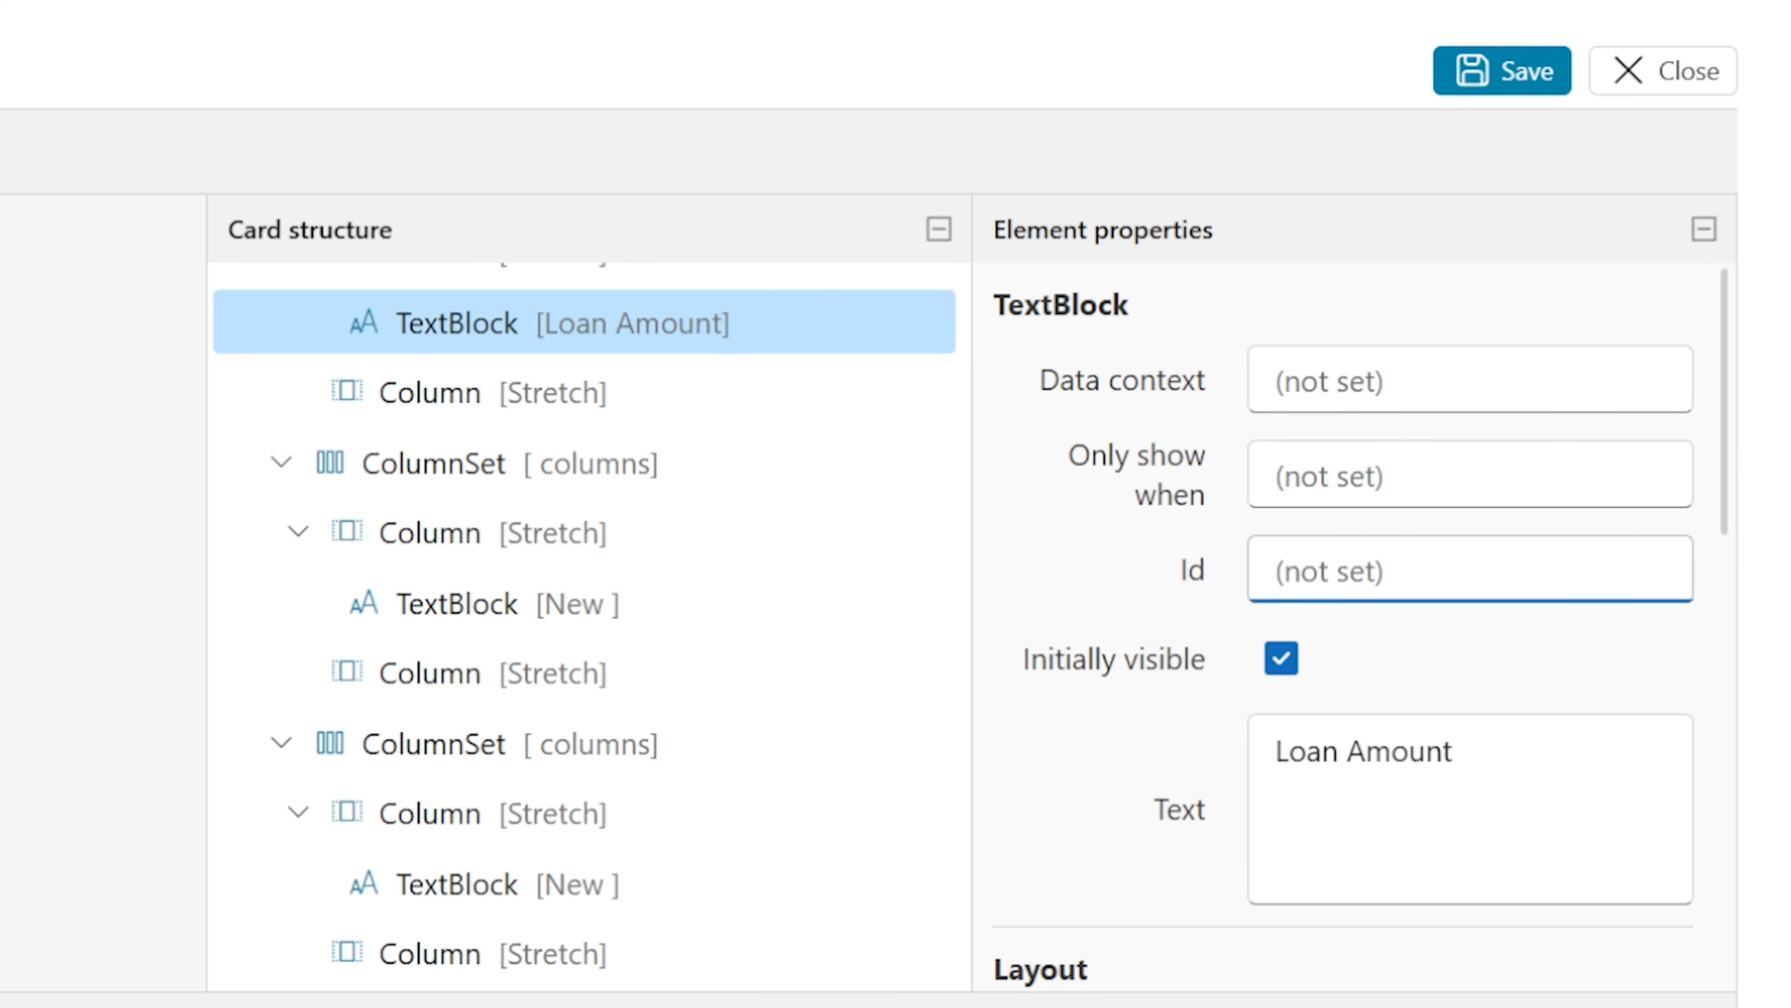
{"action": "type", "text": "lblLoanAmount"}
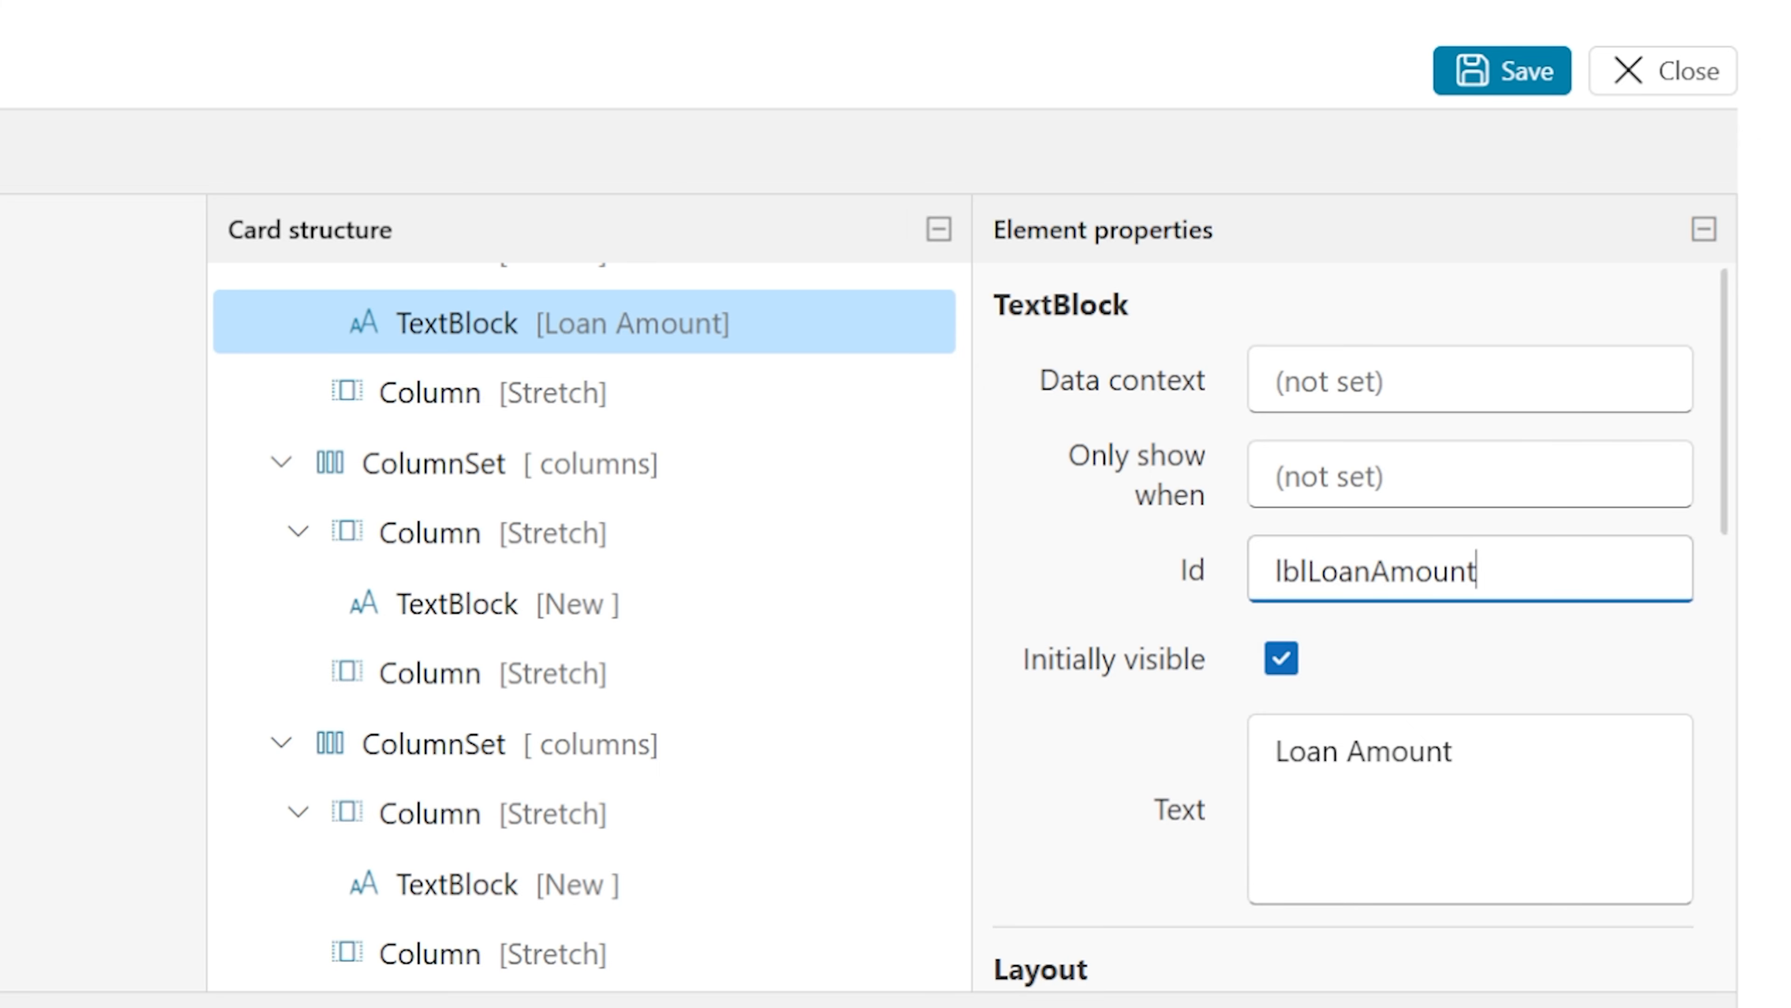
Set the second row's text block text to Tenure (Years) and its Id to lblTenure
{"action": "left_click", "coordinate": [508, 604]}
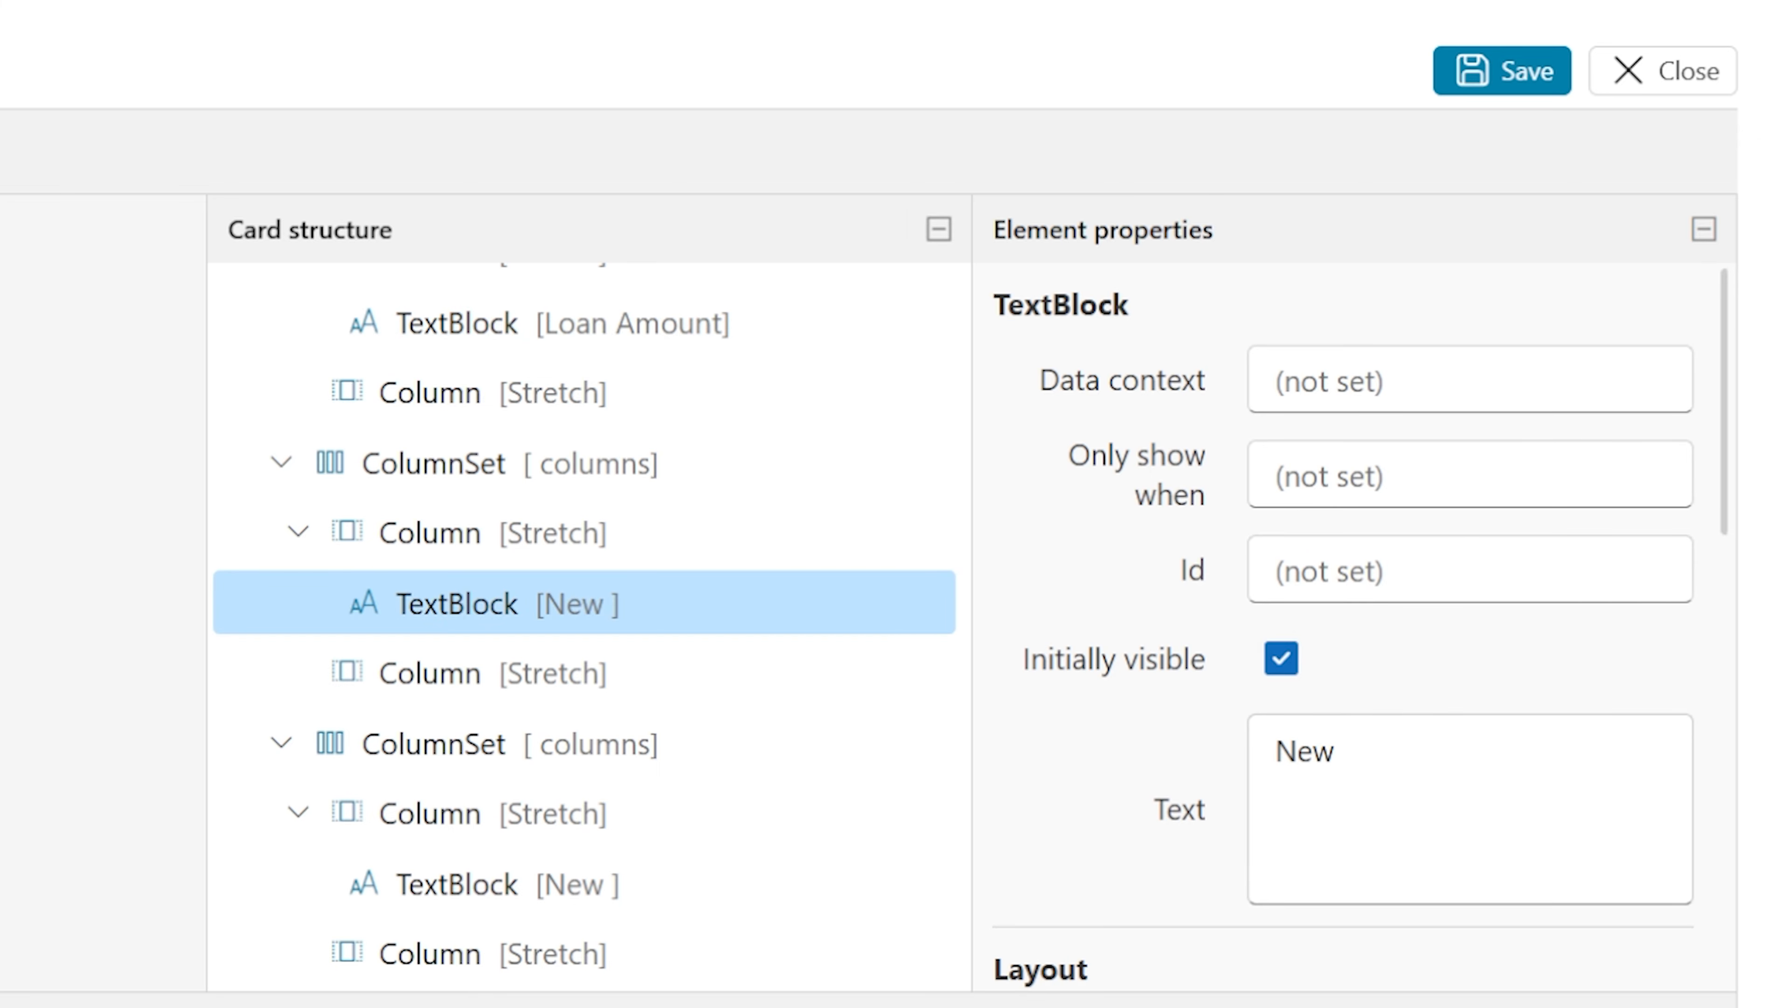
{"action": "left_click", "coordinate": [1382, 765]}
{"action": "key", "text": "ctrl+a"}
{"action": "type", "text": "Tenu"}
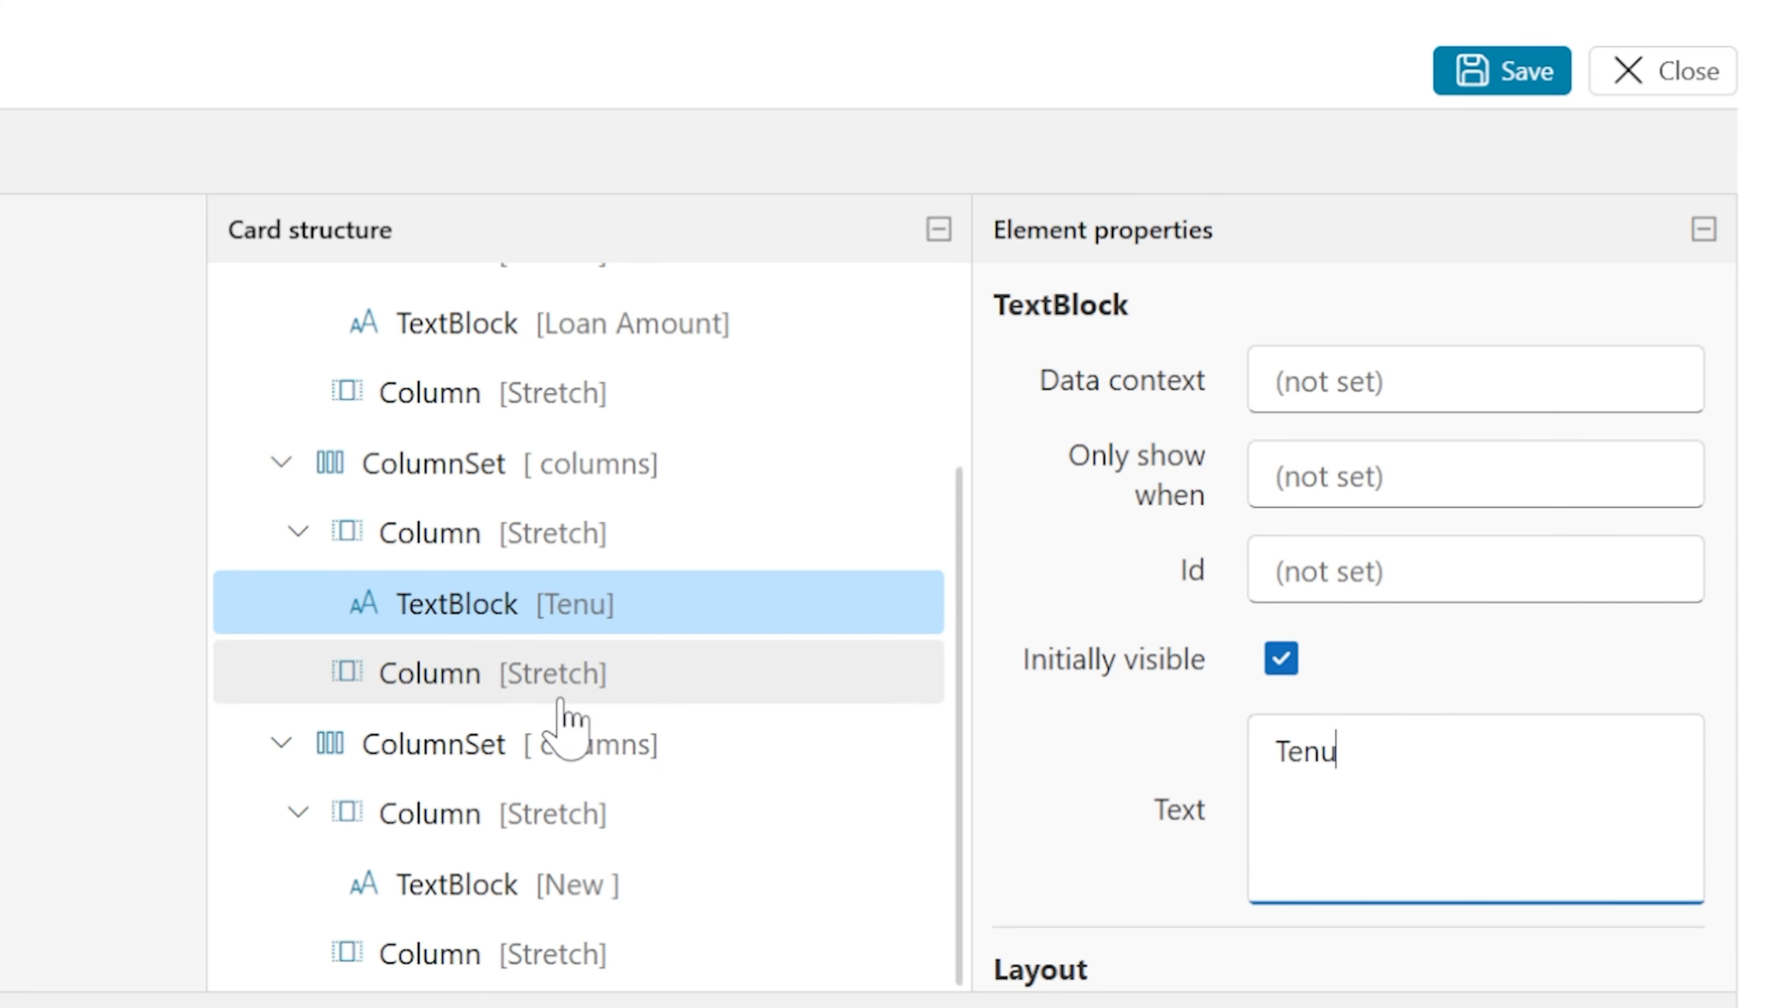
{"action": "type", "text": "re *Yeqar"}
{"action": "key", "text": "BackSpace"}
{"action": "key", "text": "BackSpace"}
{"action": "key", "text": "BackSpace"}
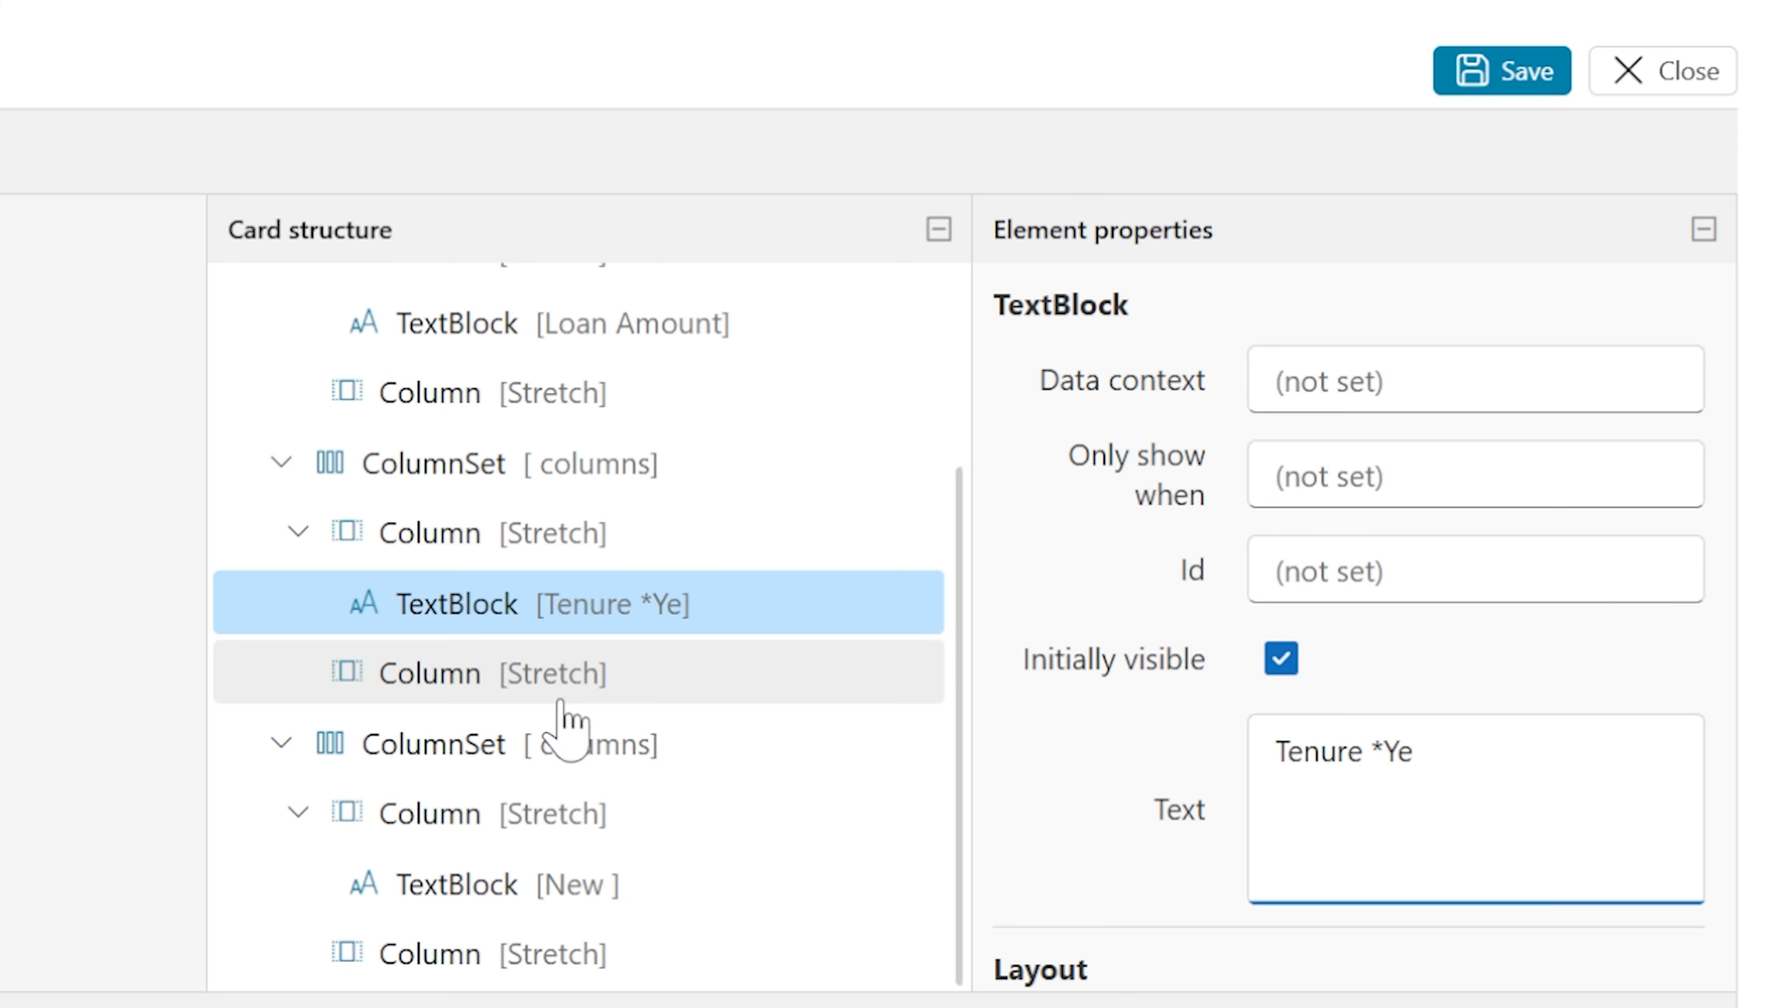
{"action": "key", "text": "BackSpace"}
{"action": "key", "text": "BackSpace"}
{"action": "key", "text": "BackSpace"}
{"action": "type", "text": "(year"}
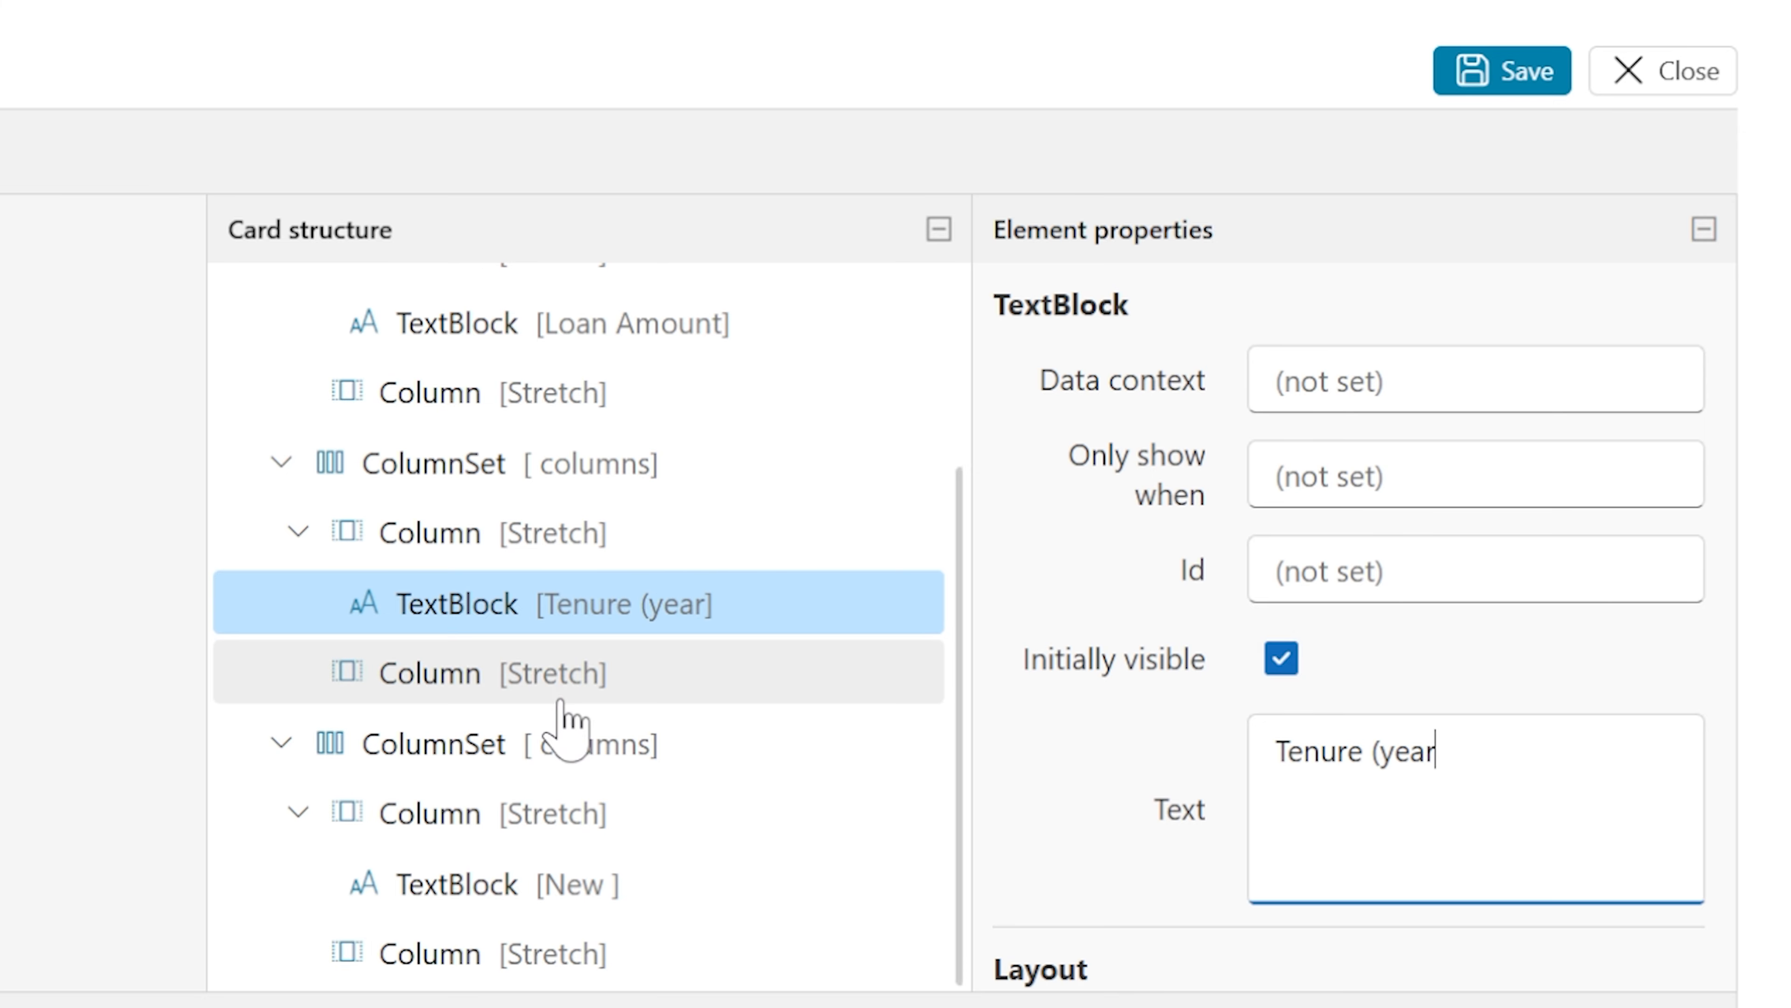
{"action": "key", "text": "BackSpace"}
{"action": "key", "text": "BackSpace"}
{"action": "key", "text": "BackSpace"}
{"action": "key", "text": "BackSpace"}
{"action": "type", "text": "Years)"}
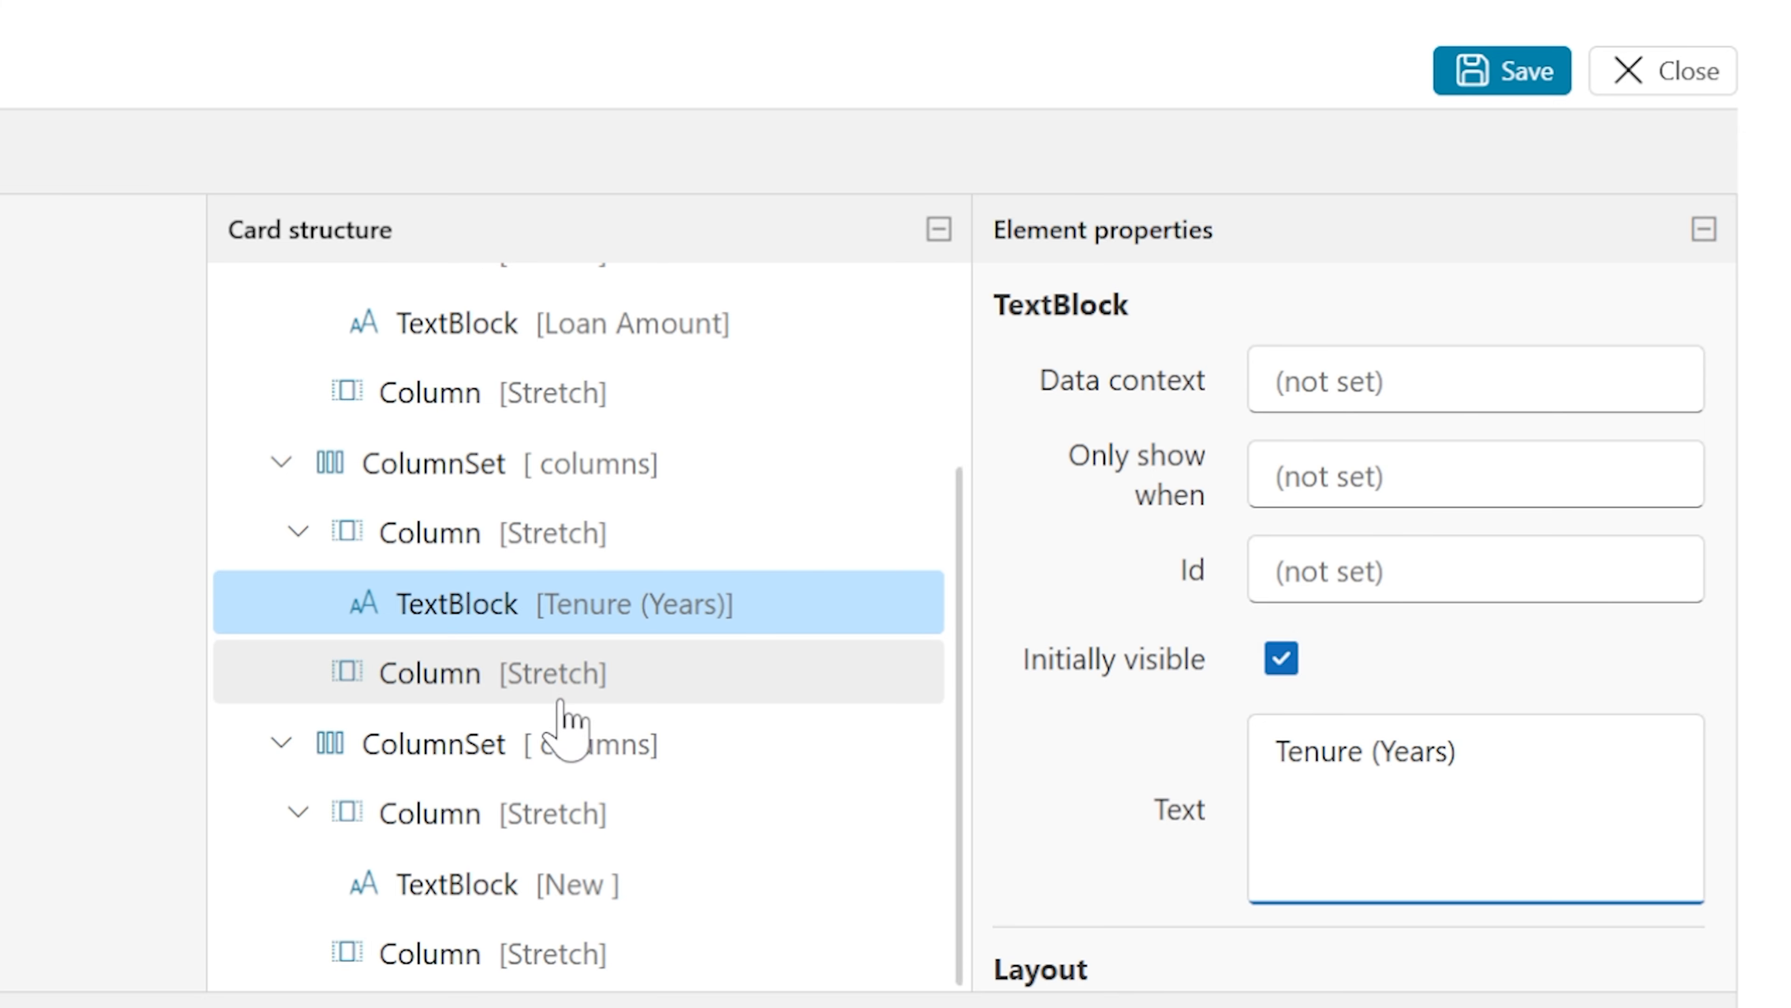
{"action": "left_click", "coordinate": [1403, 570]}
{"action": "type", "text": "lblTenure"}
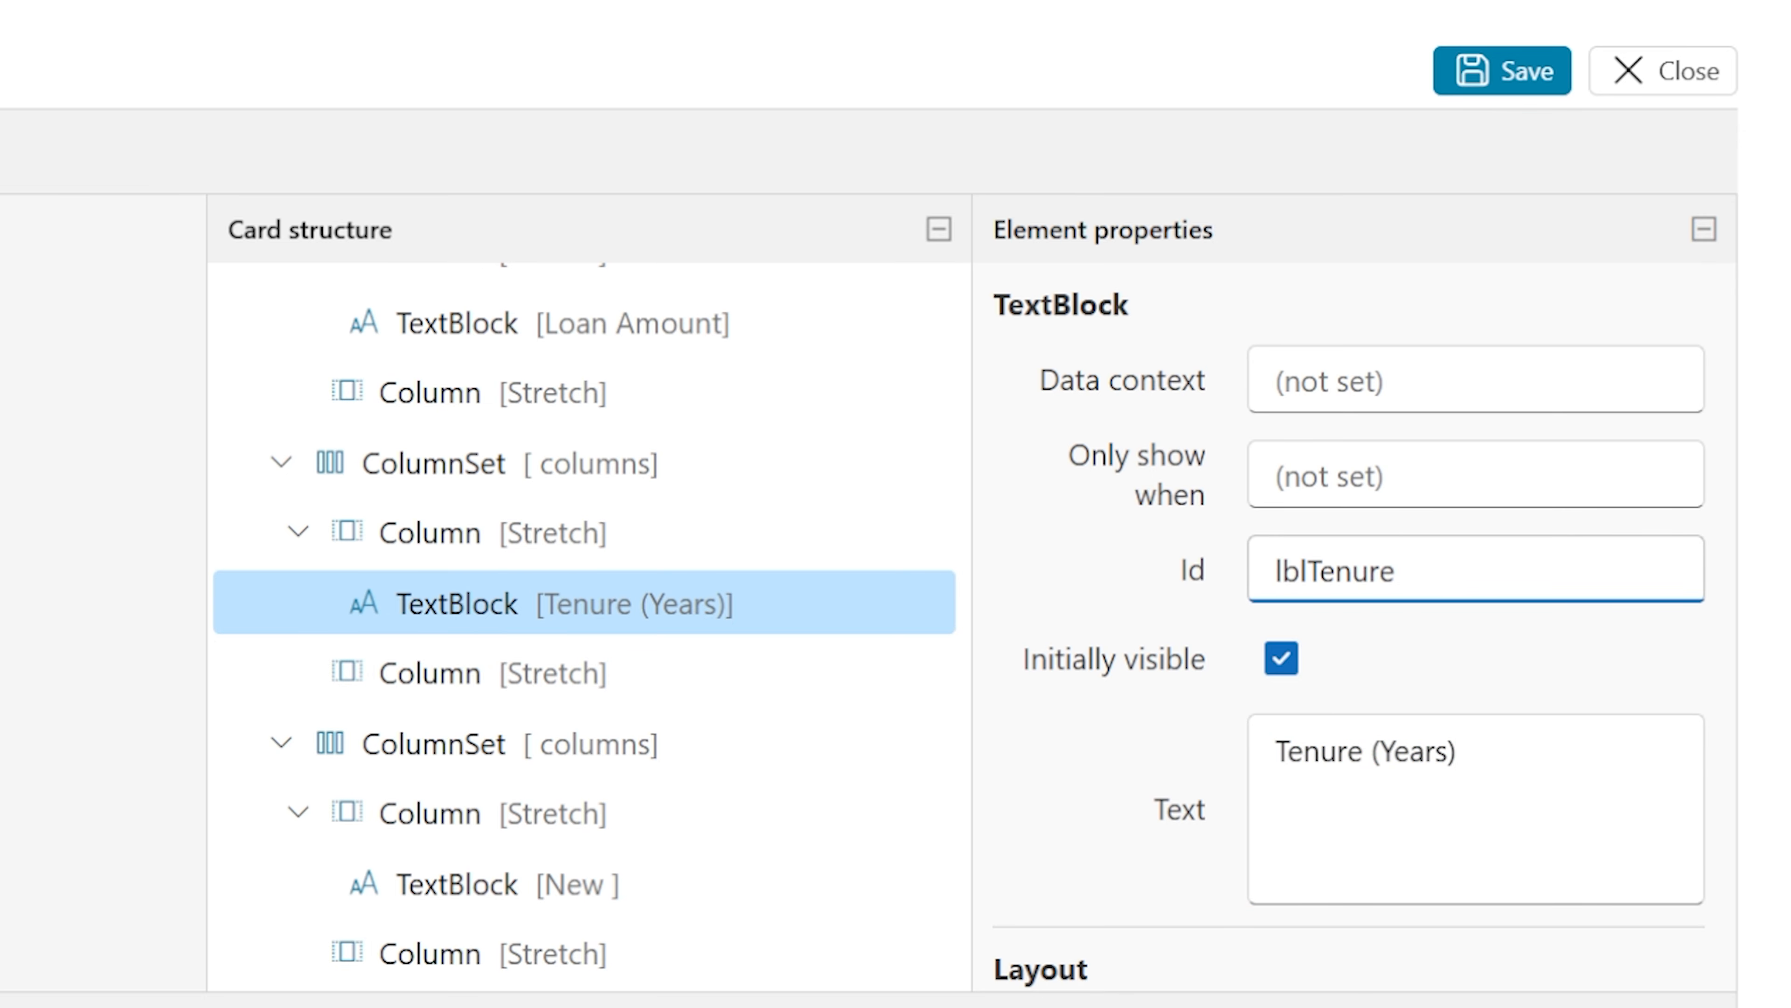
Set the third row's text block text to Interest Rate (%PA) and its Id to lblInterestRate
{"action": "left_click", "coordinate": [508, 884]}
{"action": "double_click", "coordinate": [1304, 751]}
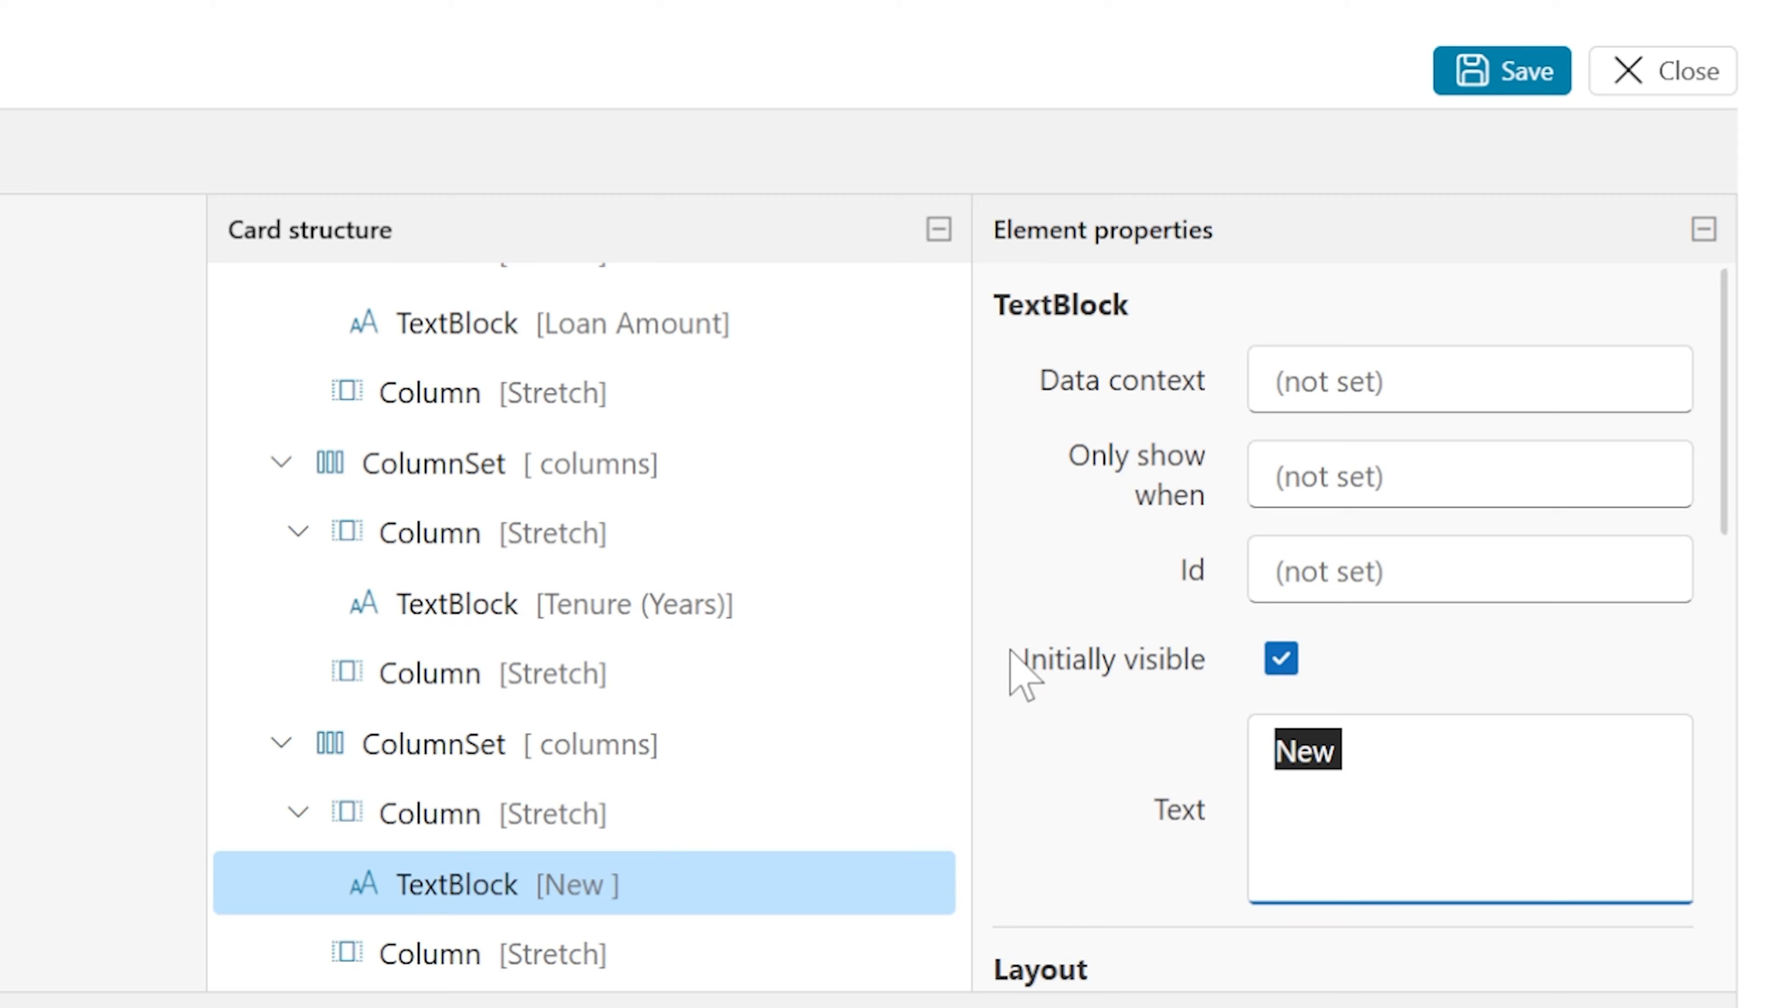
{"action": "type", "text": "Inter"}
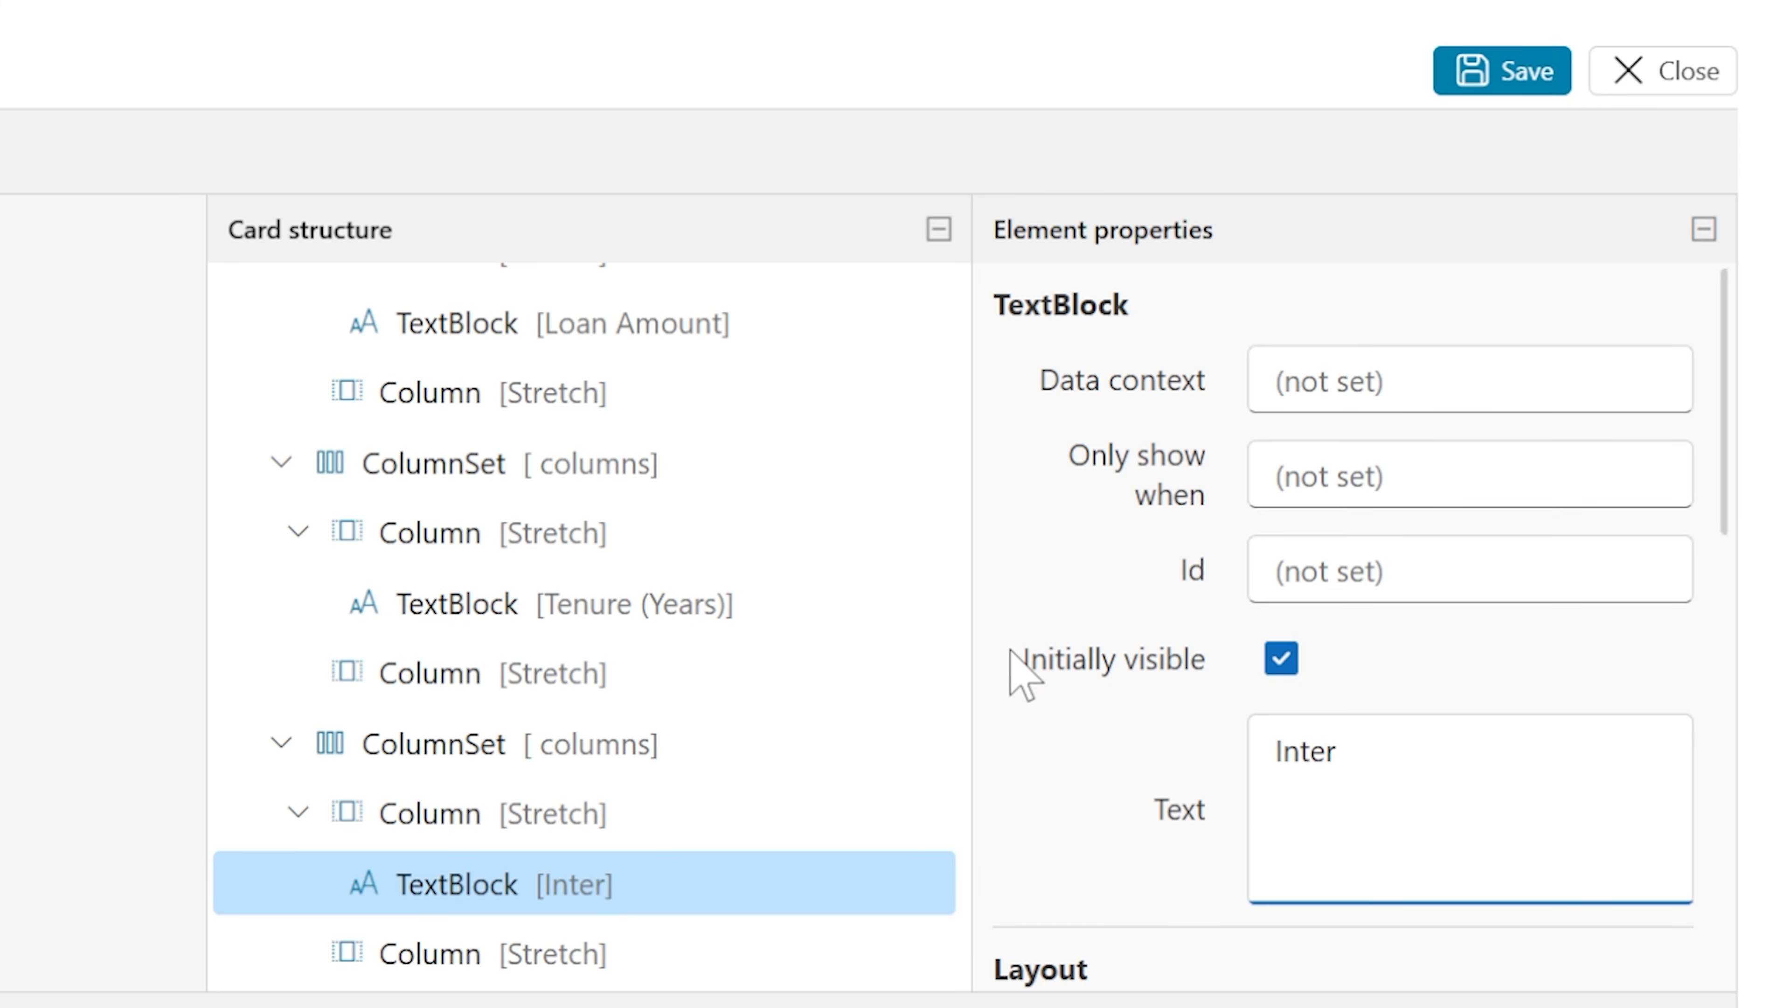
{"action": "type", "text": "aest Rate "}
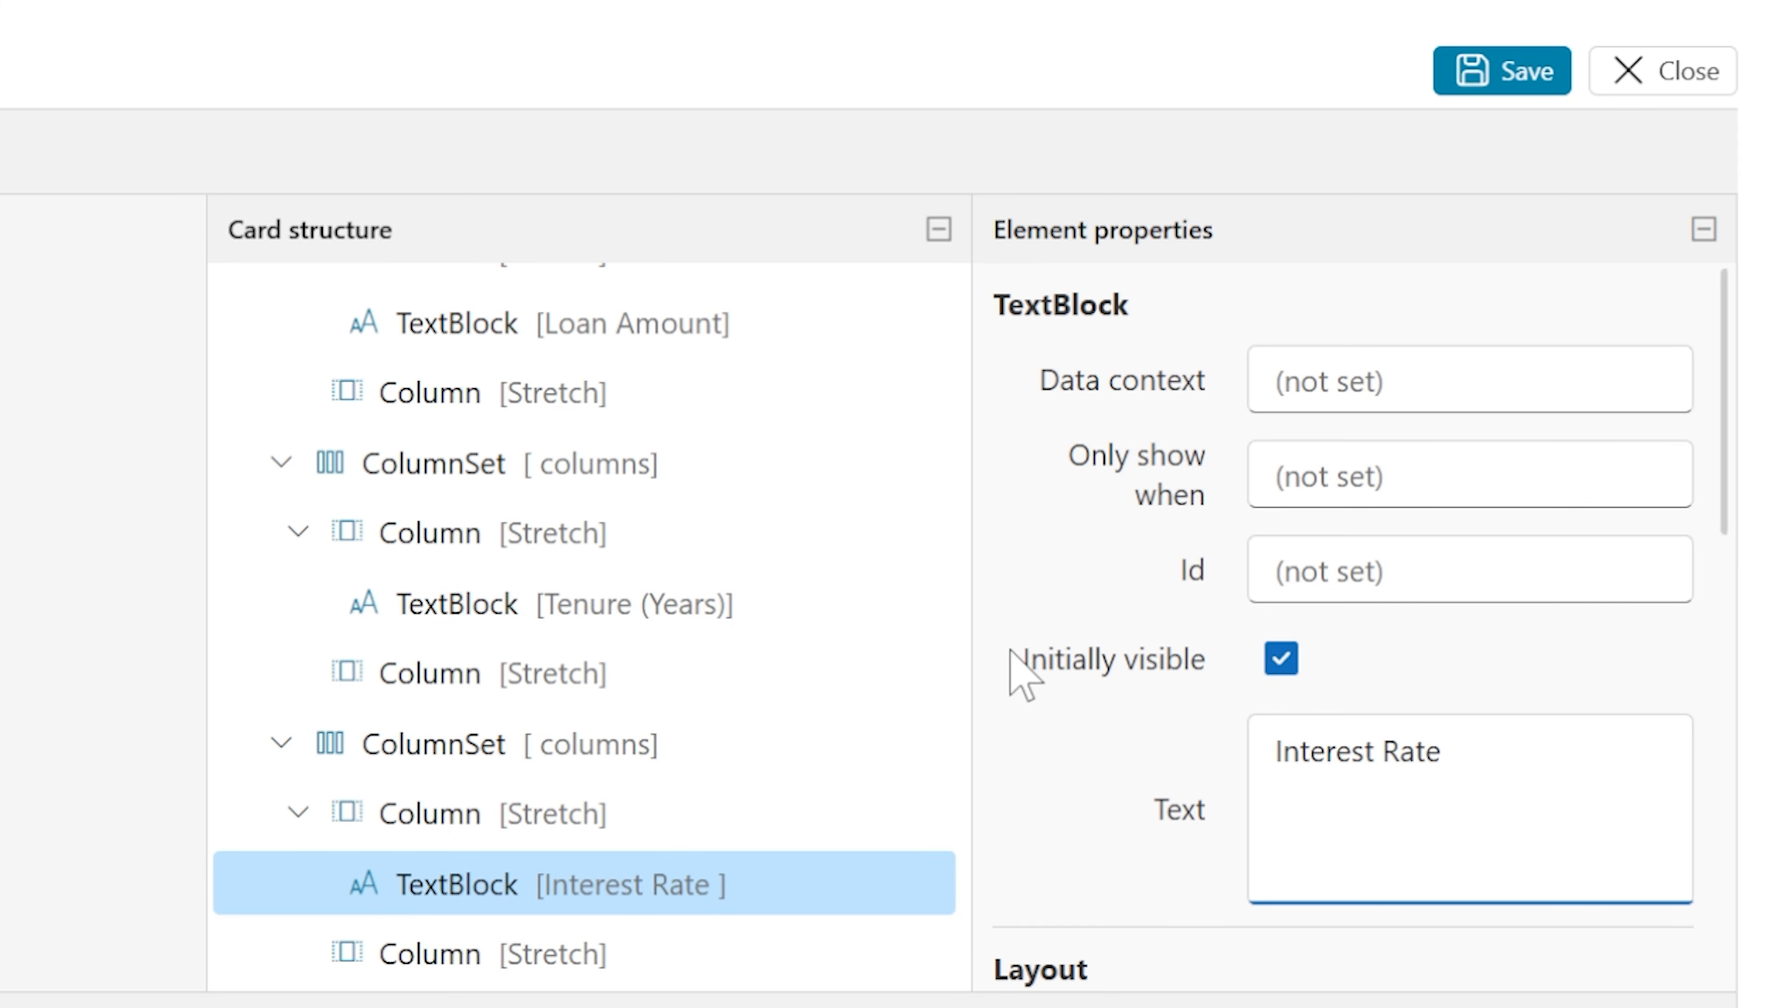
{"action": "type", "text": "(%PA)"}
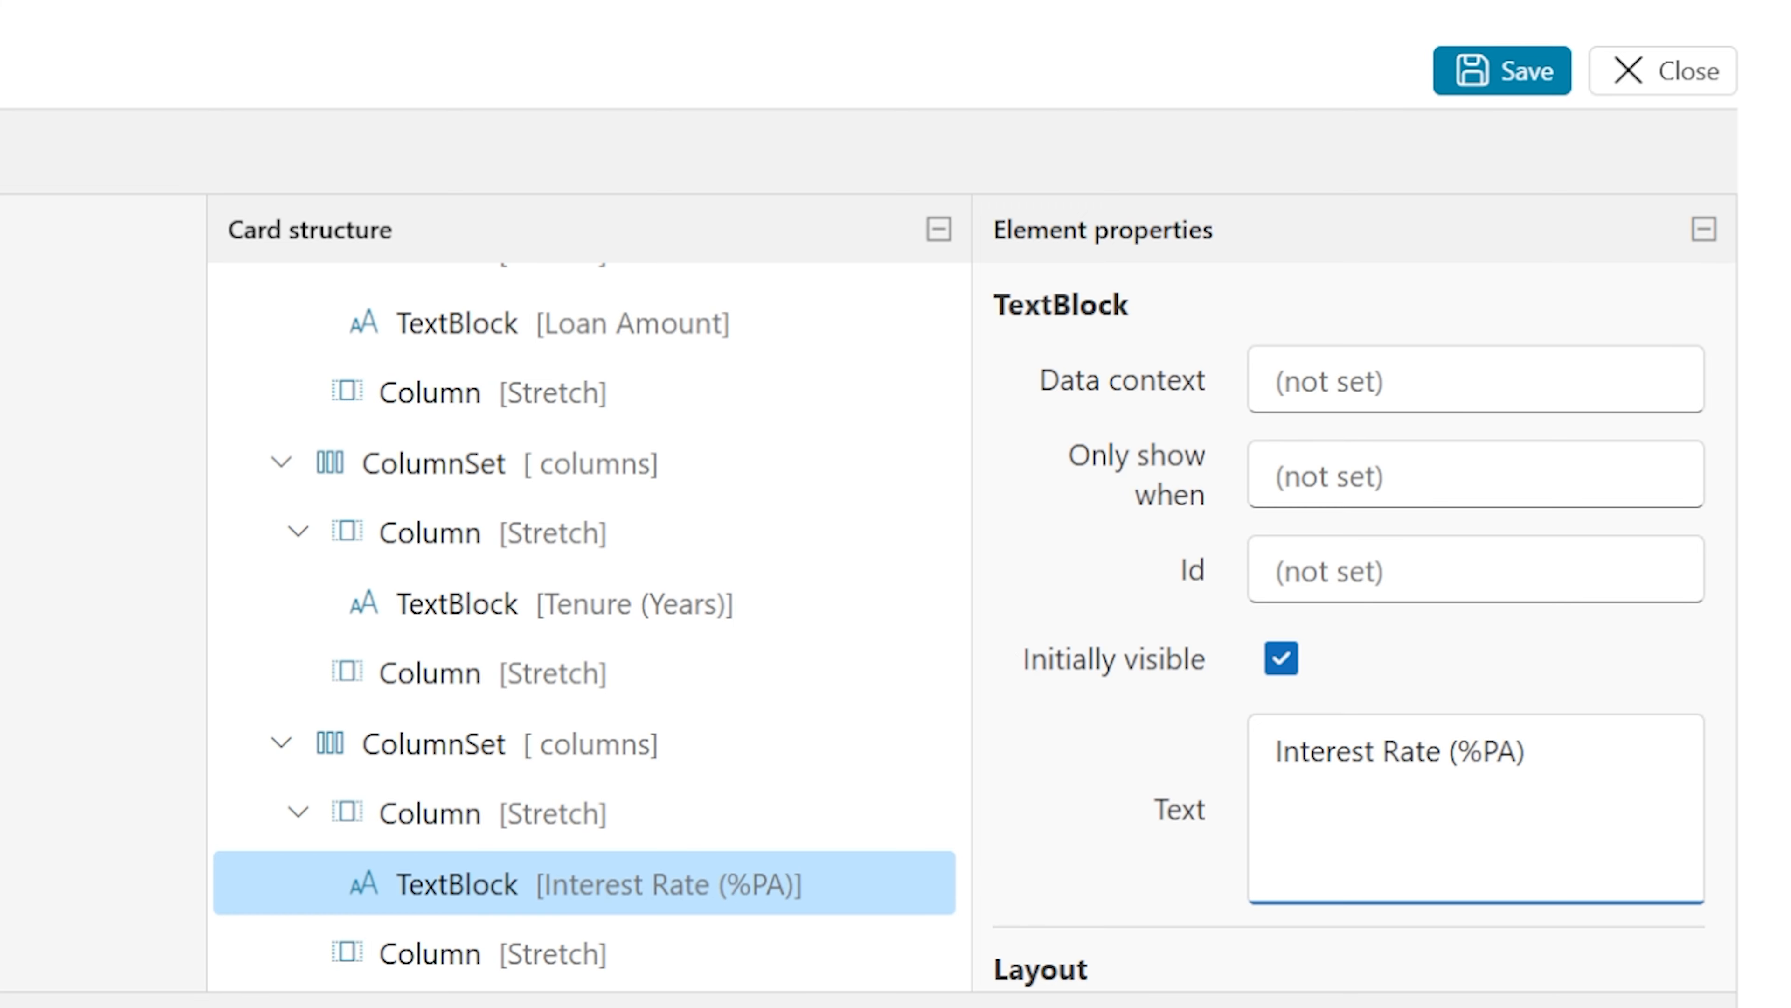
{"action": "left_click", "coordinate": [1444, 570]}
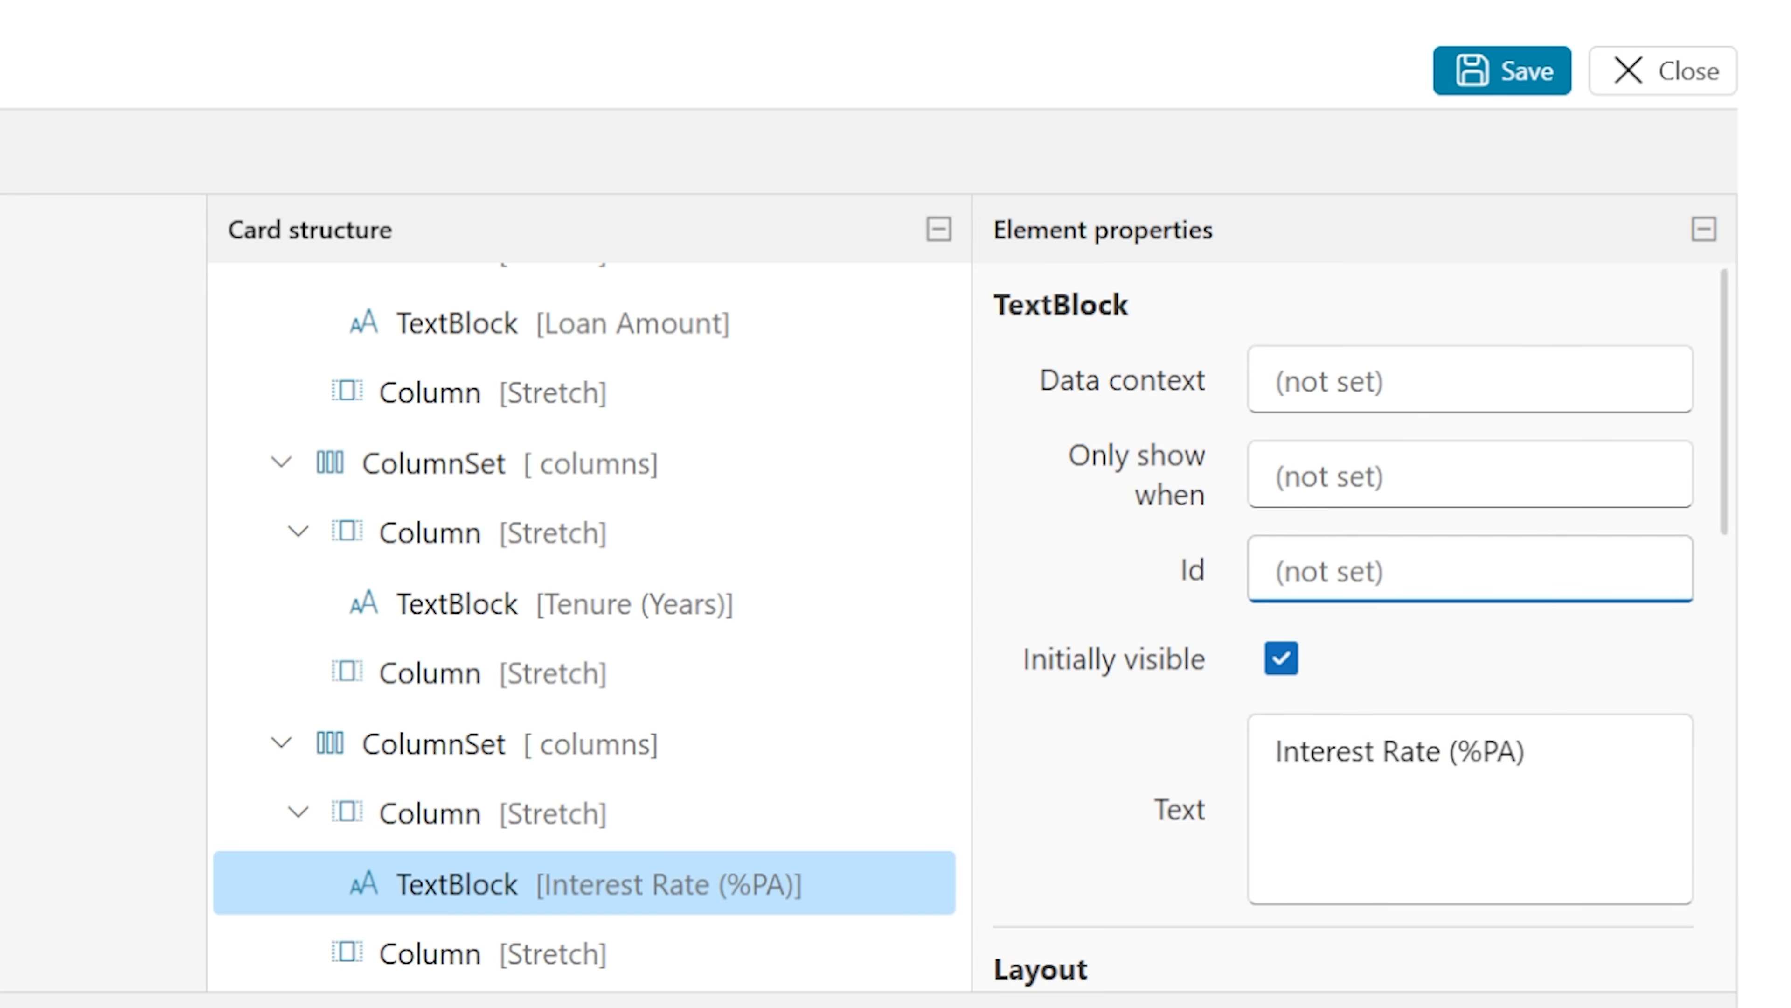
{"action": "type", "text": "lb"}
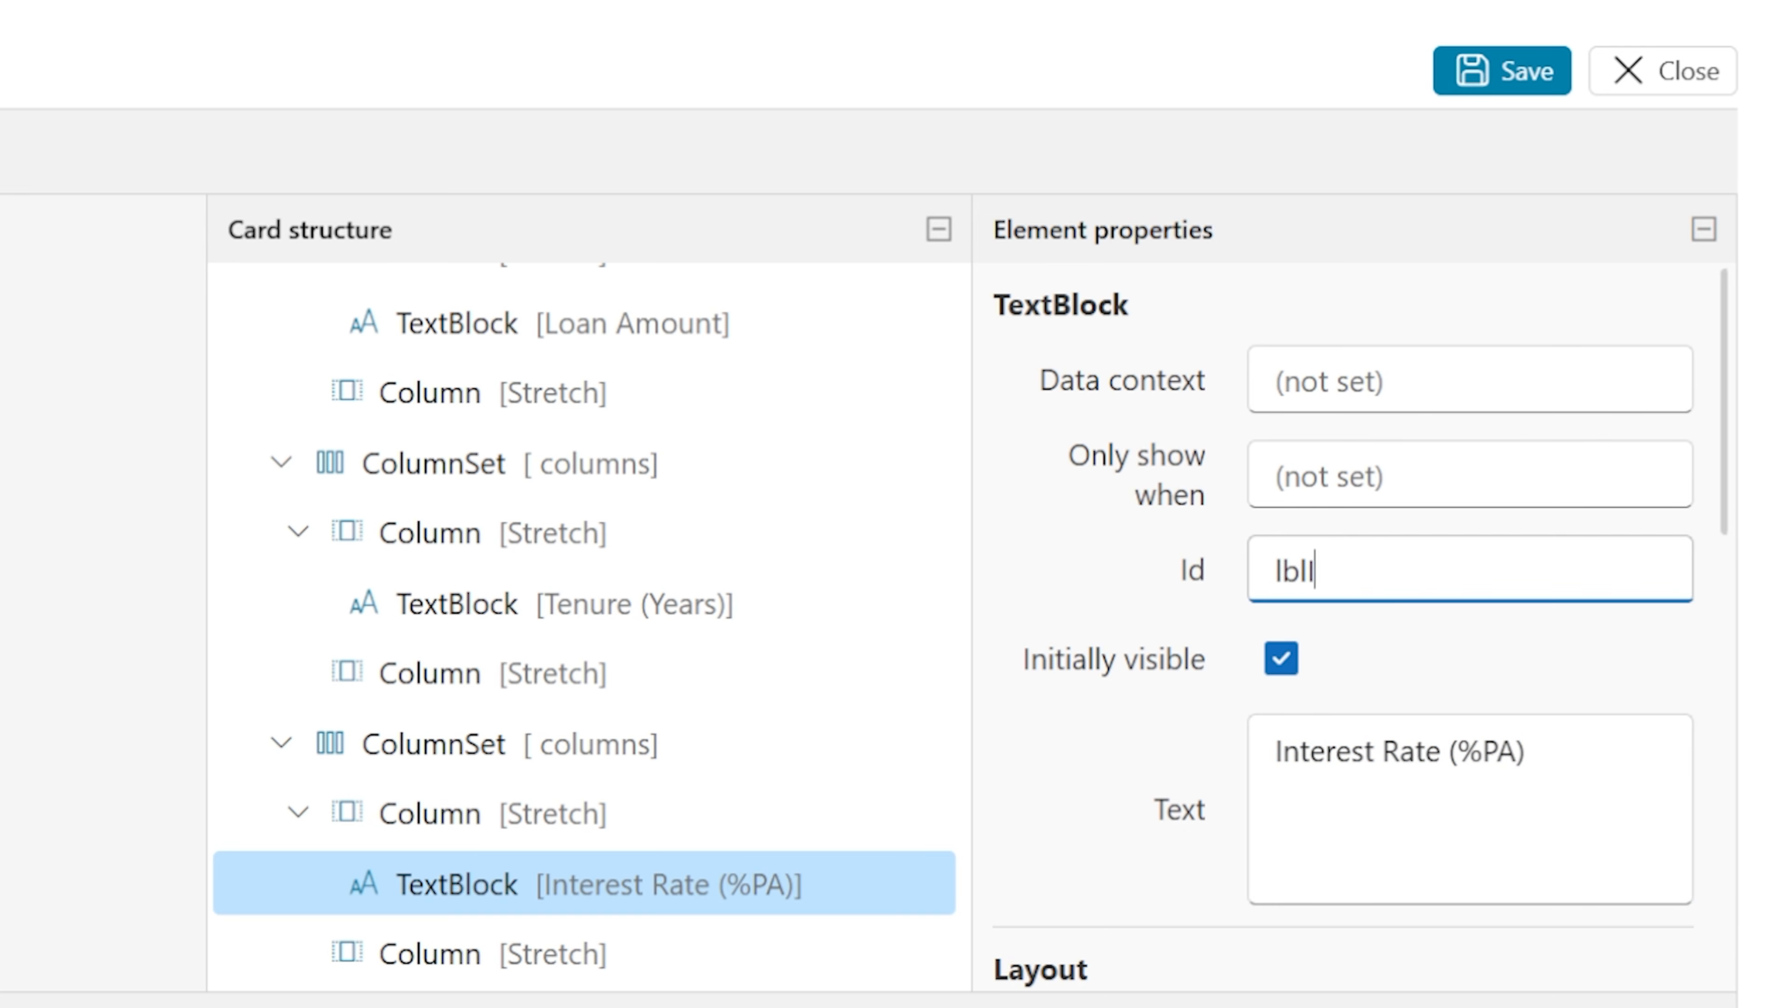
{"action": "type", "text": "lInterestRate"}
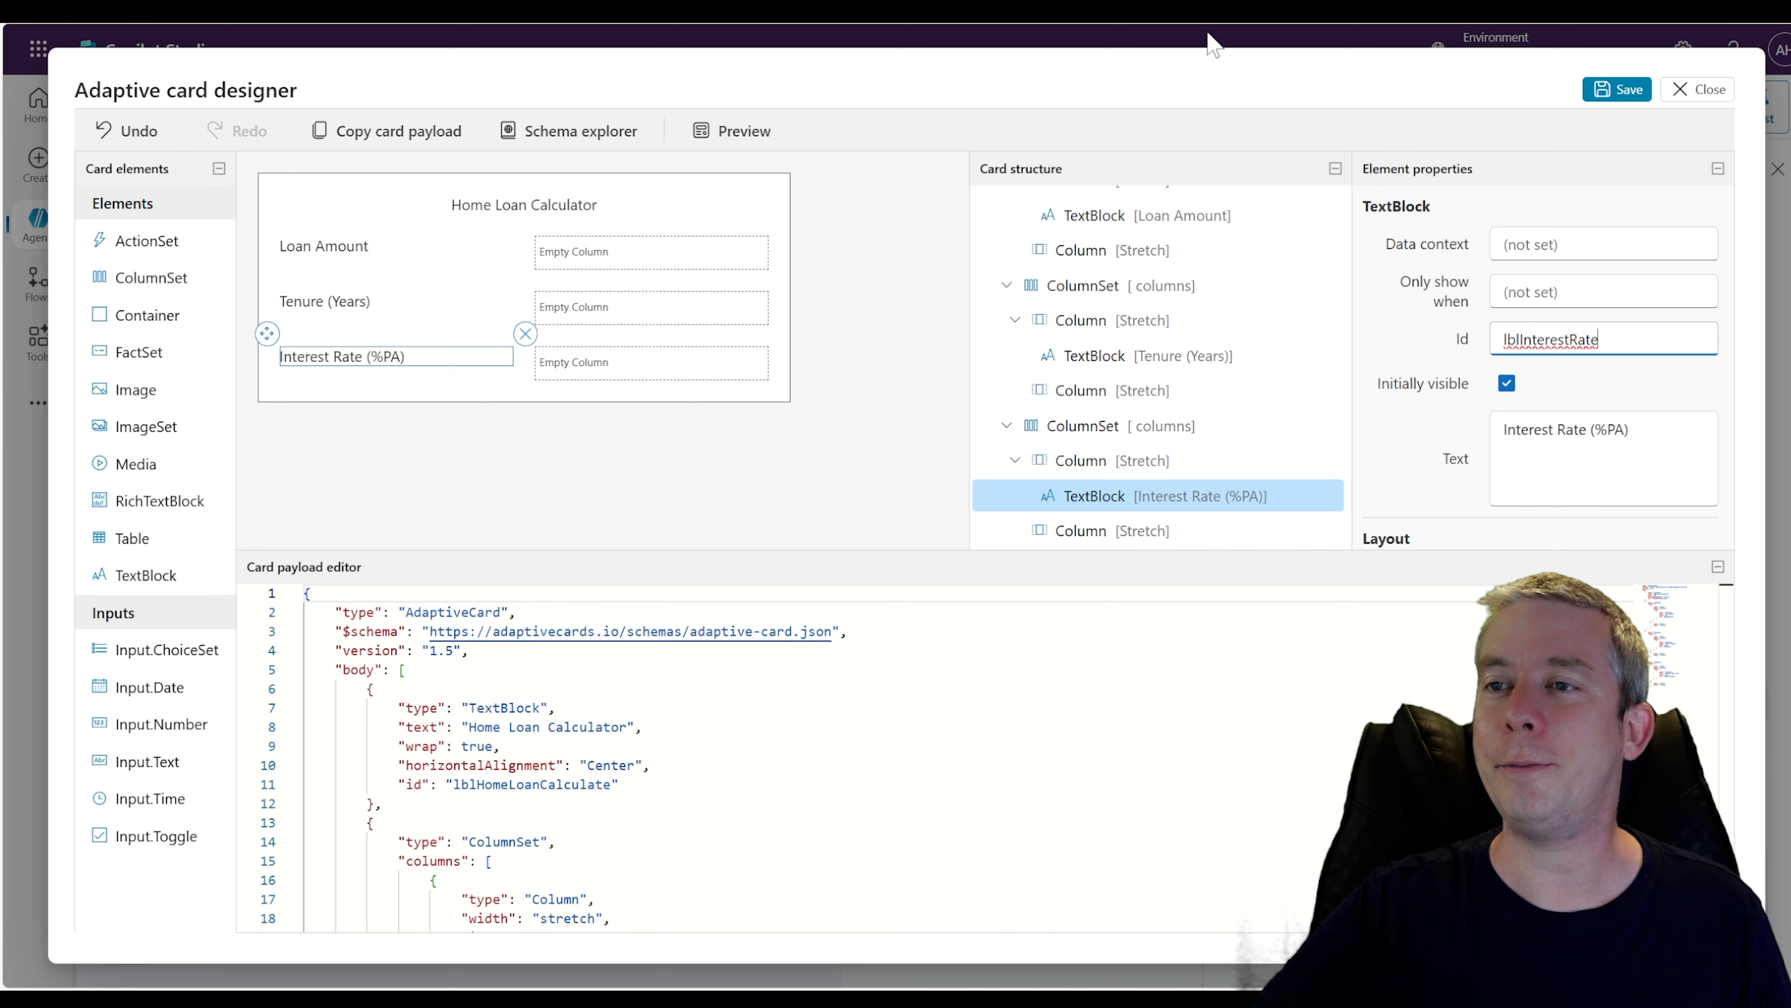
Place an Input.Text in the second column of each of the three rows
{"action": "left_click", "coordinate": [607, 253]}
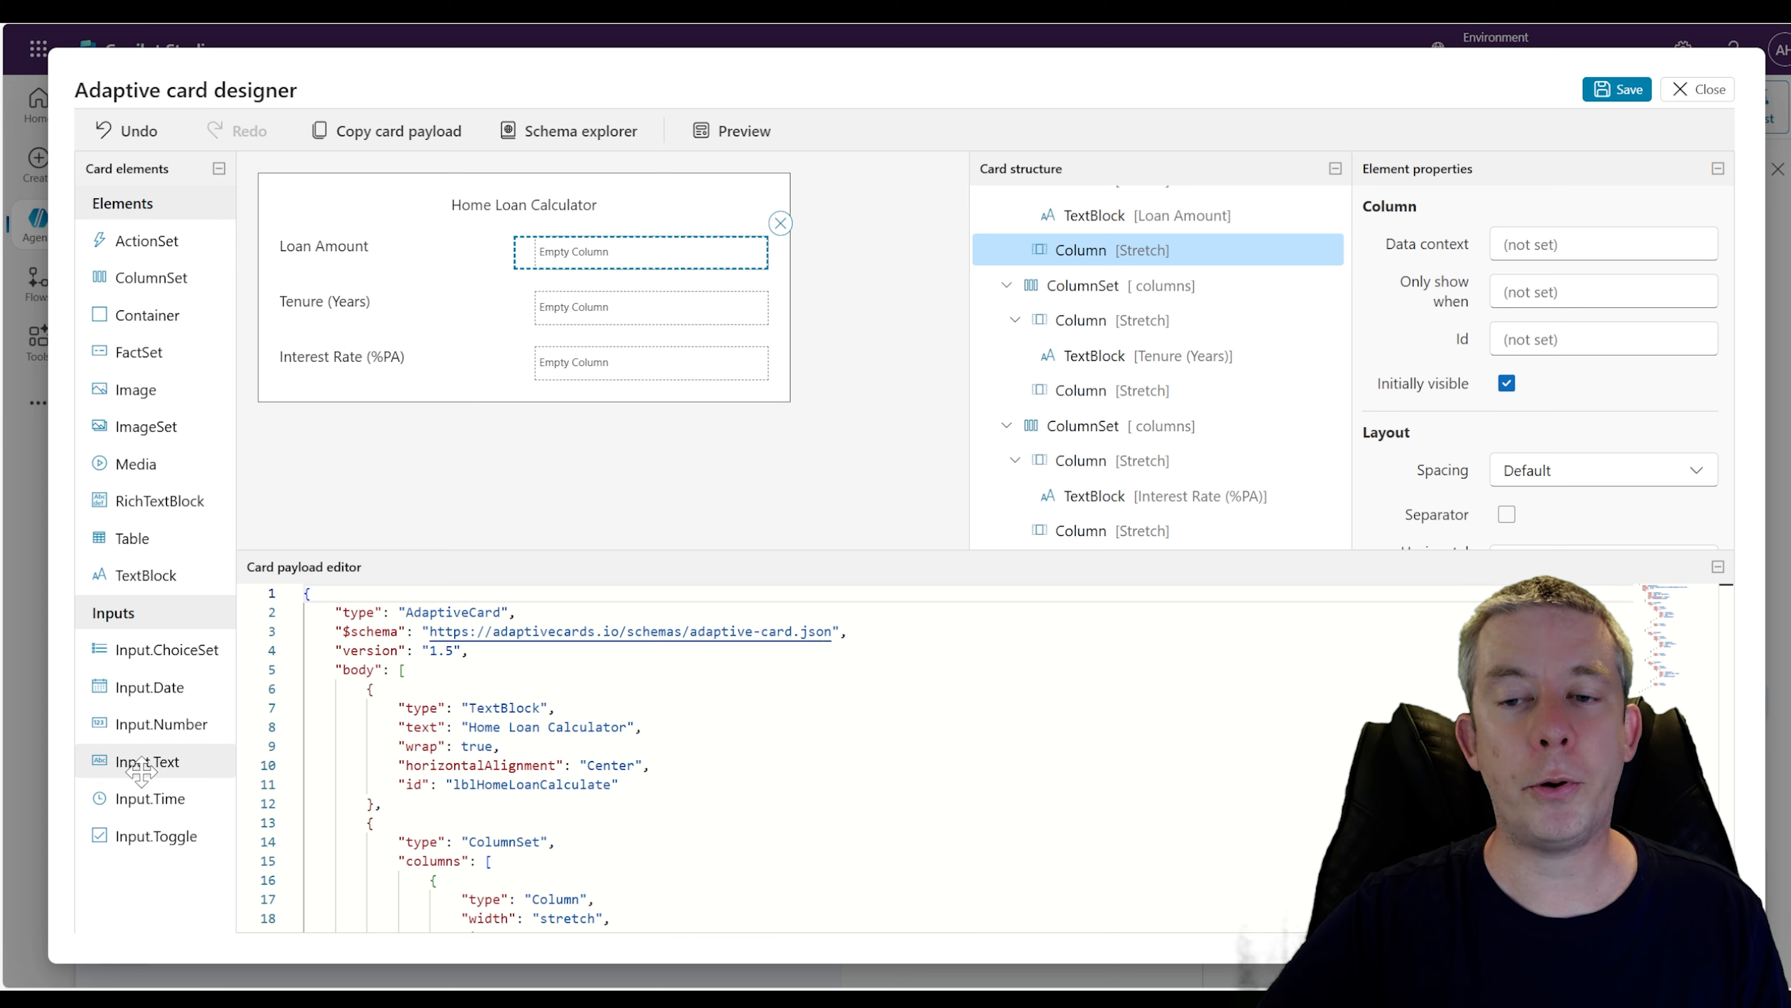
{"action": "left_click_drag", "start_coordinate": [145, 761], "coordinate": [607, 254]}
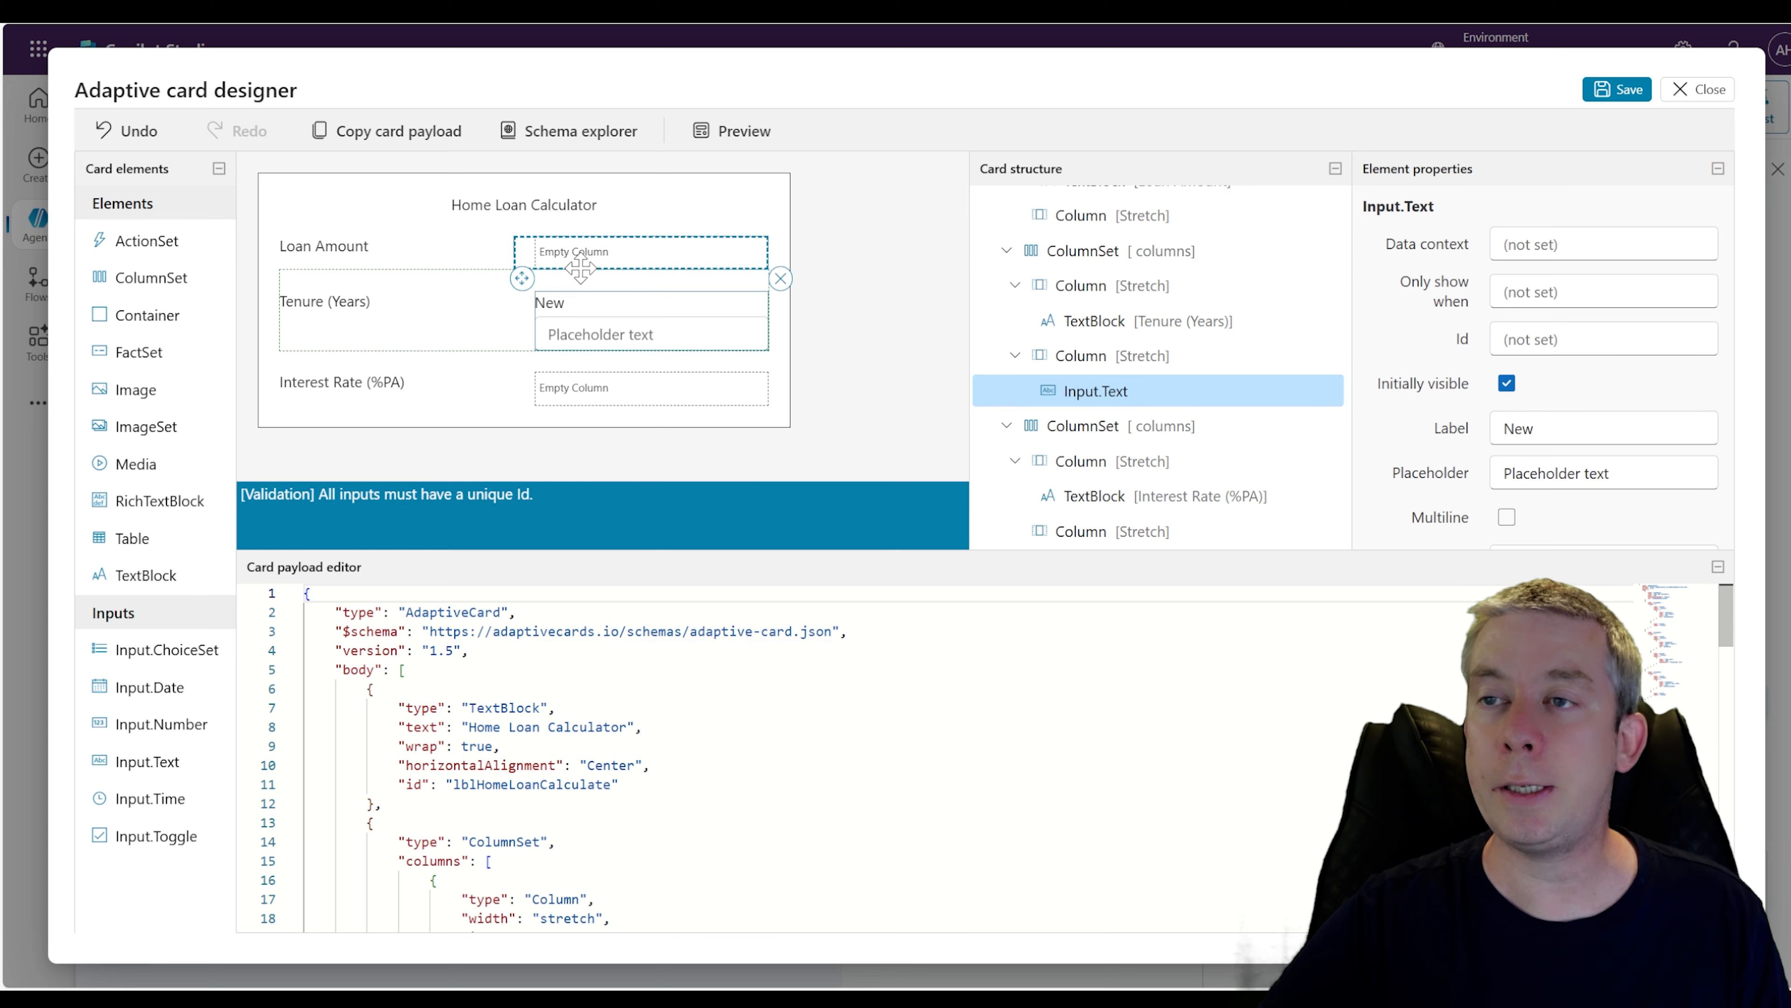
{"action": "left_click_drag", "start_coordinate": [146, 751], "coordinate": [606, 335]}
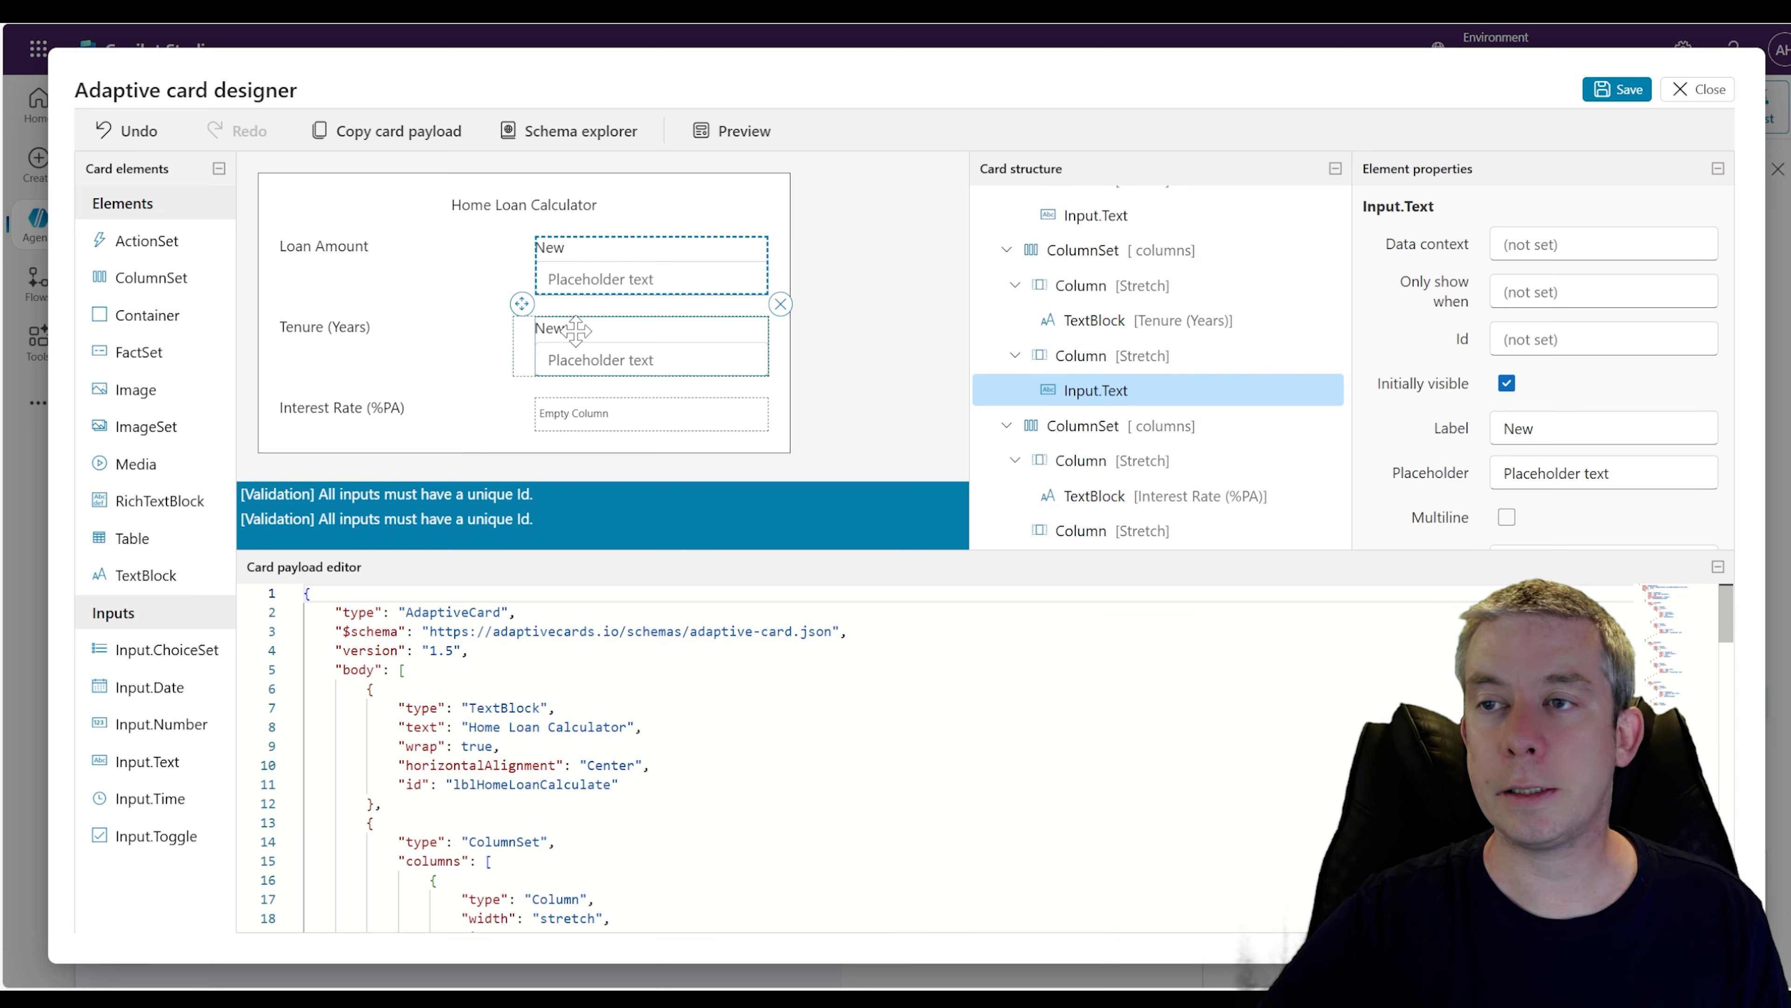
{"action": "left_click_drag", "start_coordinate": [203, 727], "coordinate": [587, 416]}
Remove the New label from each of the three Input.Text fields
{"action": "left_click", "coordinate": [571, 268]}
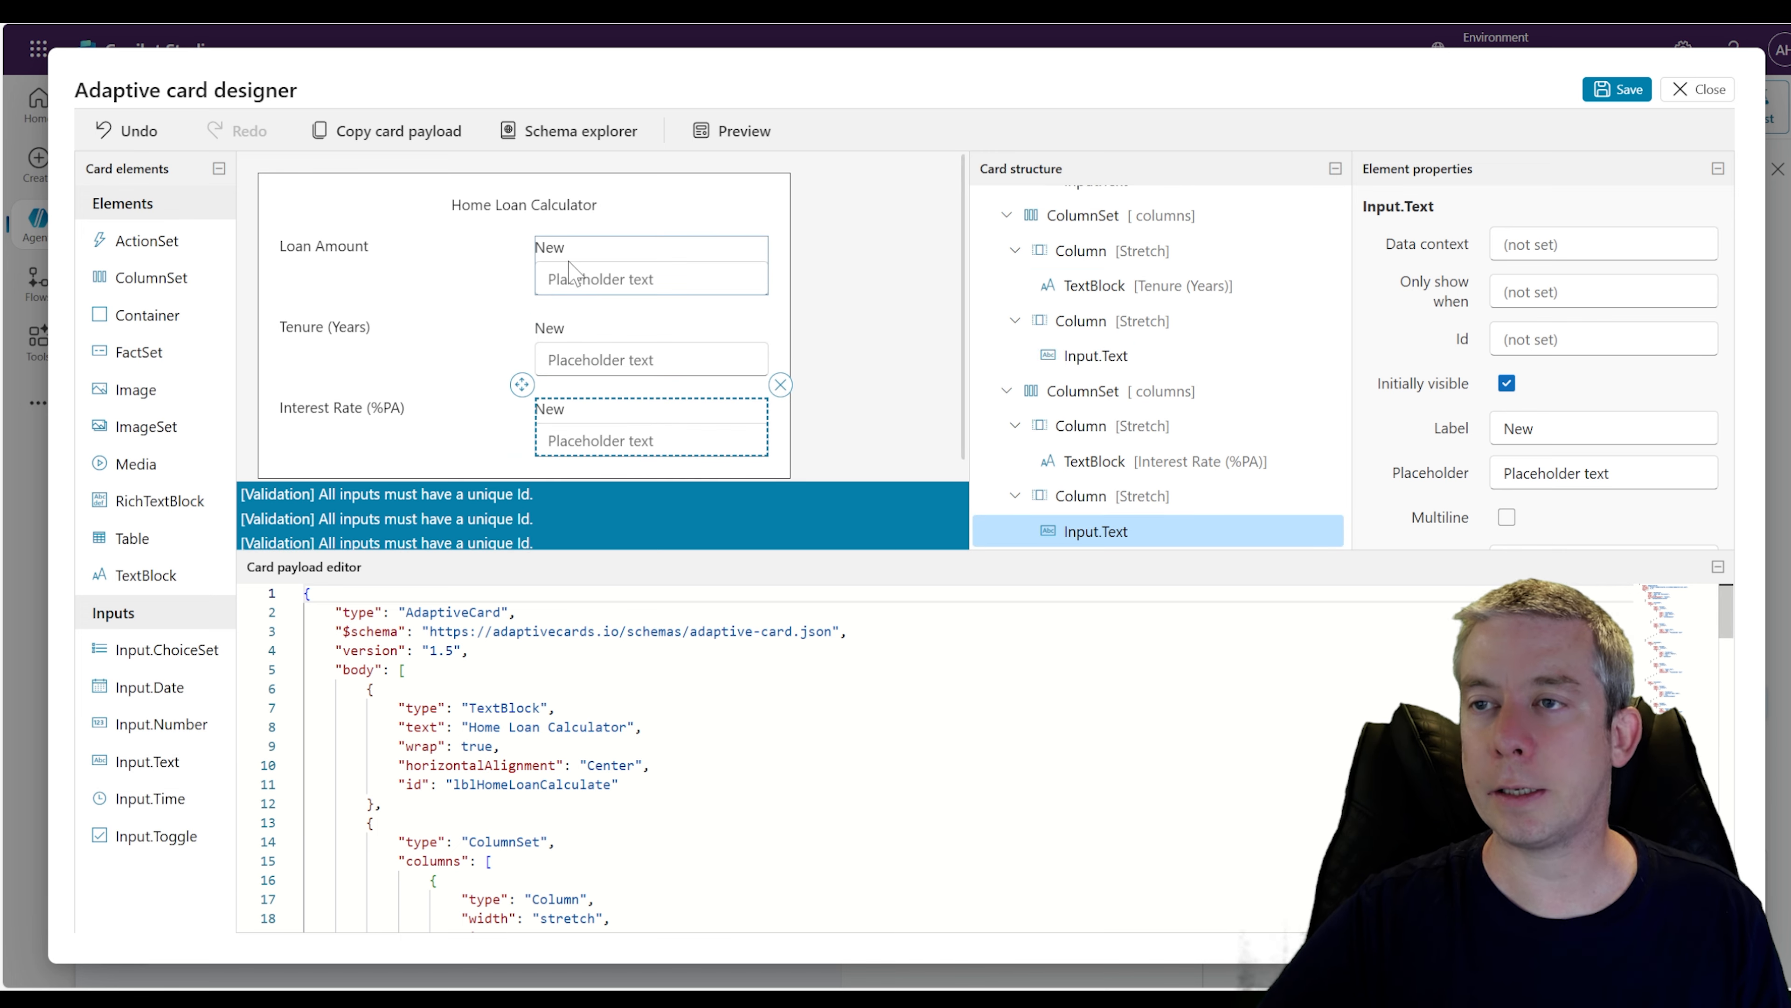
{"action": "double_click", "coordinate": [1519, 428]}
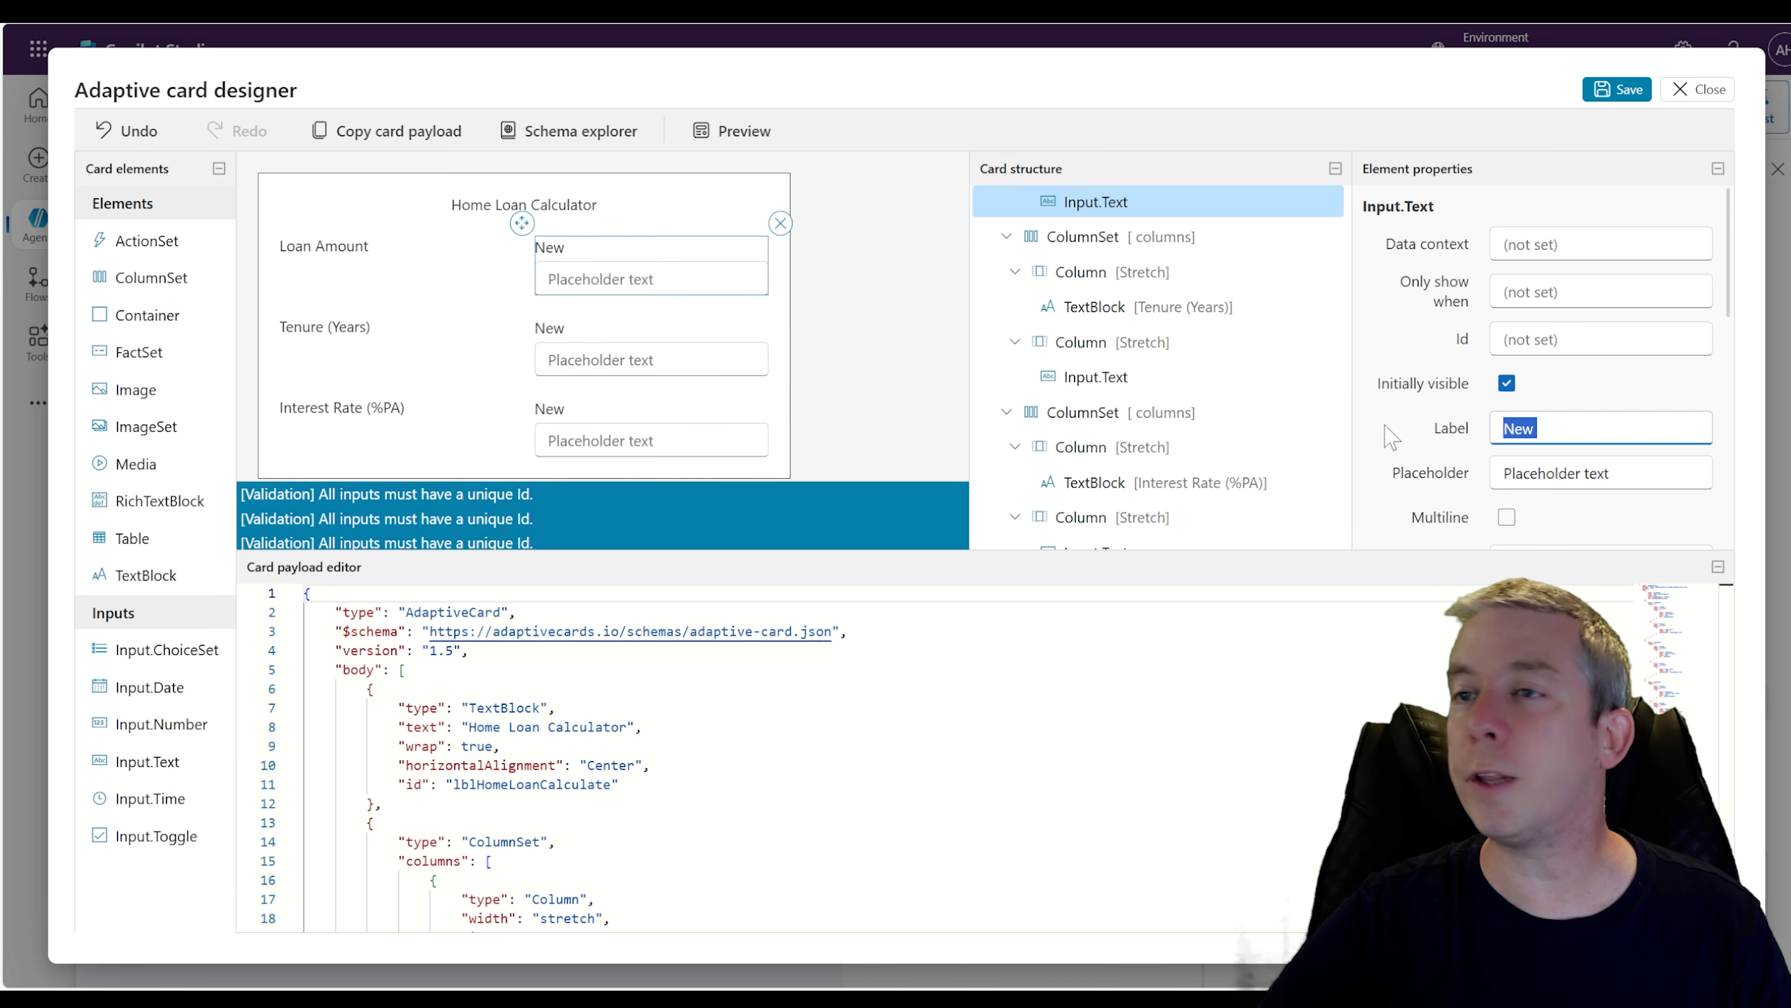
{"action": "key", "text": "BackSpace"}
{"action": "left_click", "coordinate": [635, 332]}
{"action": "left_click_drag", "start_coordinate": [1554, 428], "coordinate": [1213, 422]}
{"action": "key", "text": "BackSpace"}
{"action": "left_click", "coordinate": [726, 367]}
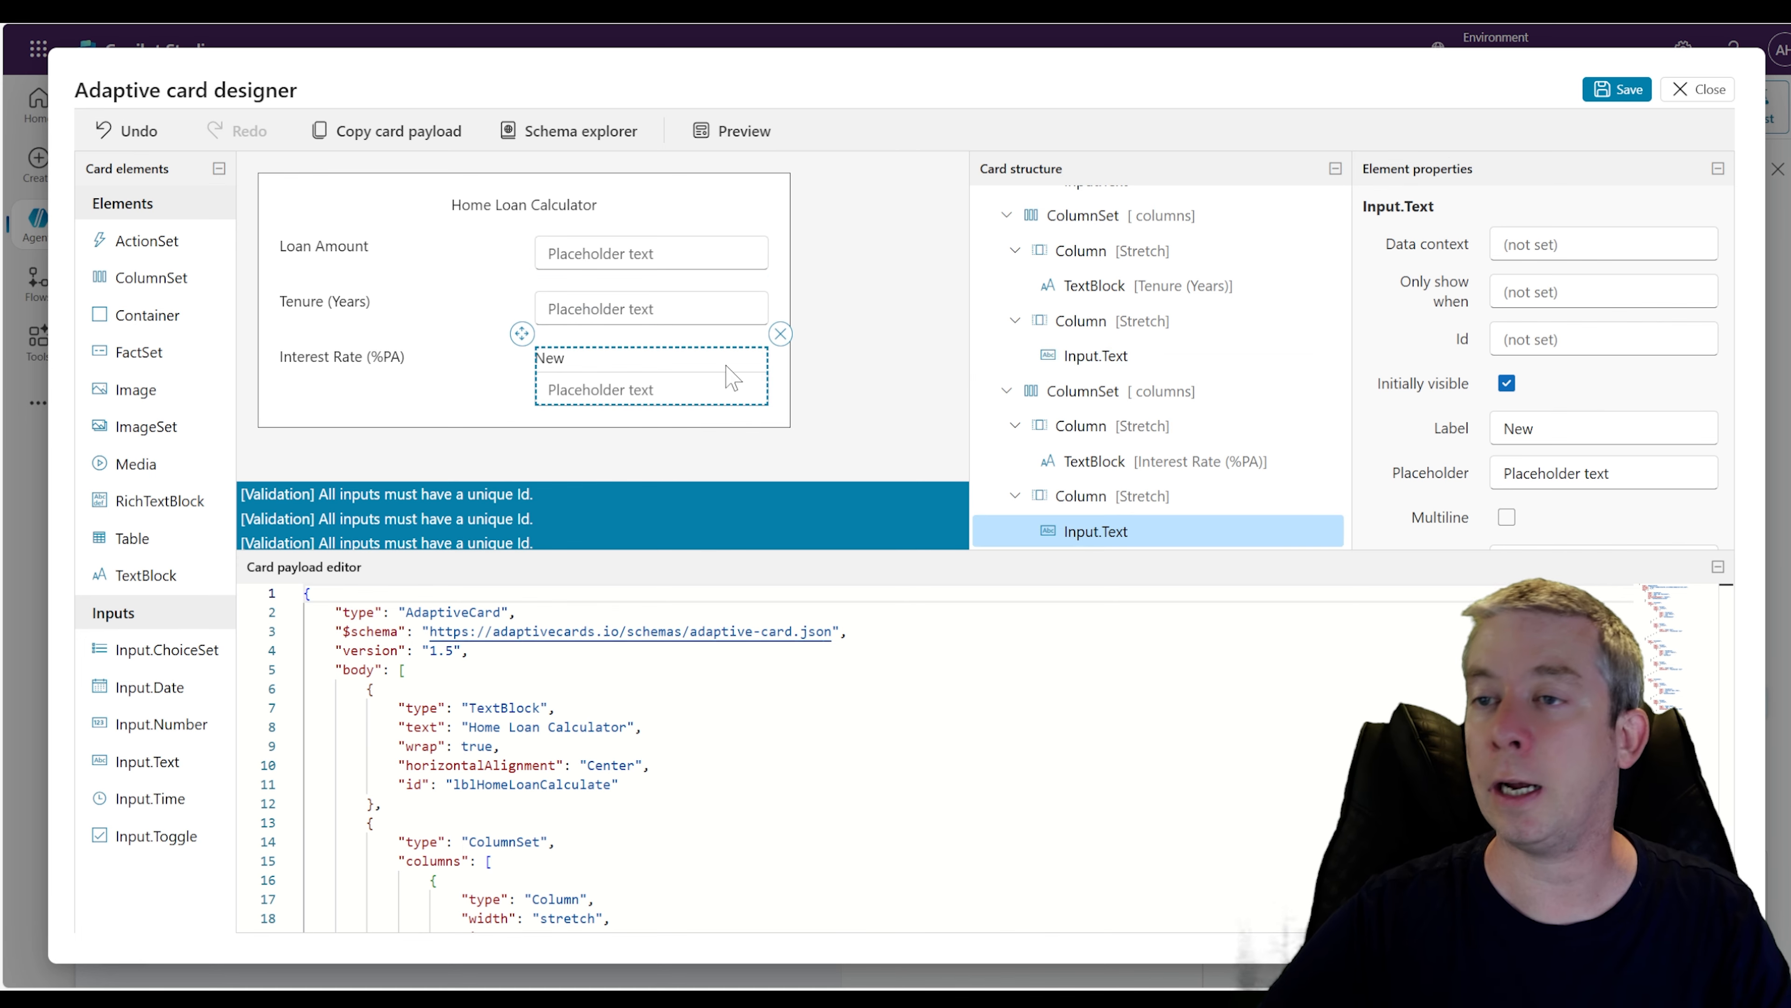
{"action": "left_click_drag", "start_coordinate": [1551, 428], "coordinate": [1213, 422]}
{"action": "key", "text": "BackSpace"}
Set the Ids of the three text inputs to txtLoanAmount, txtTenure and txtInterest
{"action": "left_click", "coordinate": [592, 254]}
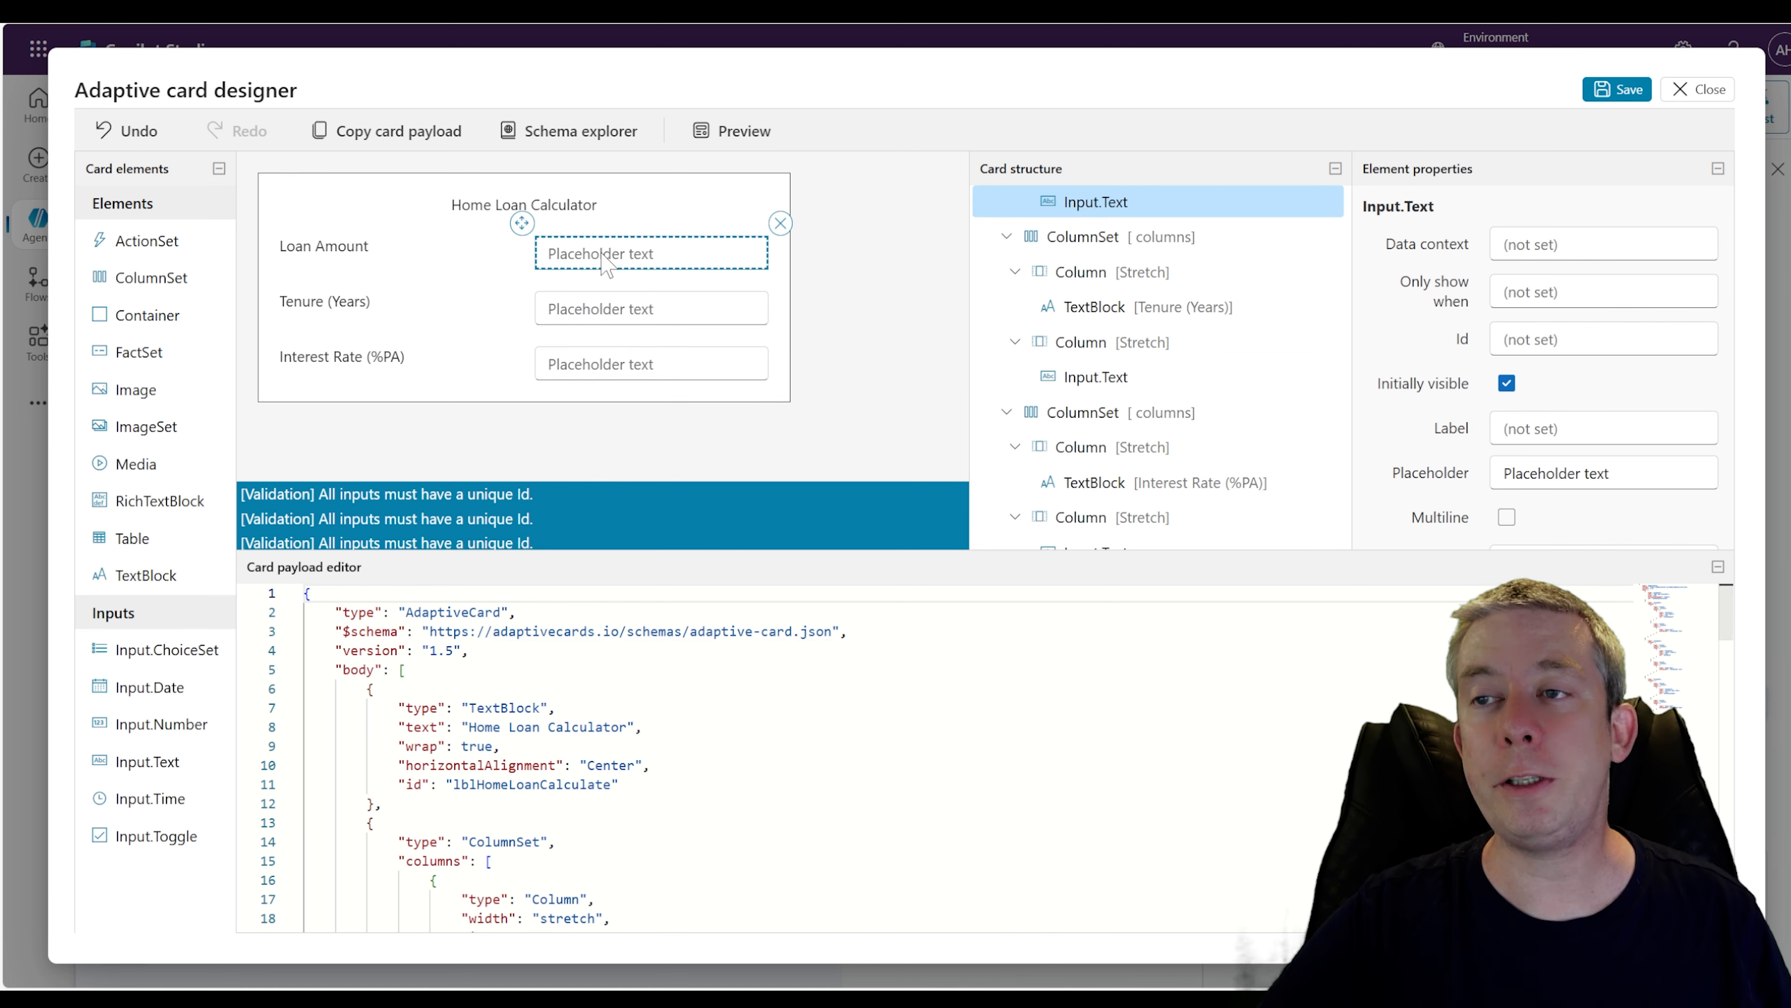
{"action": "left_click", "coordinate": [1599, 340]}
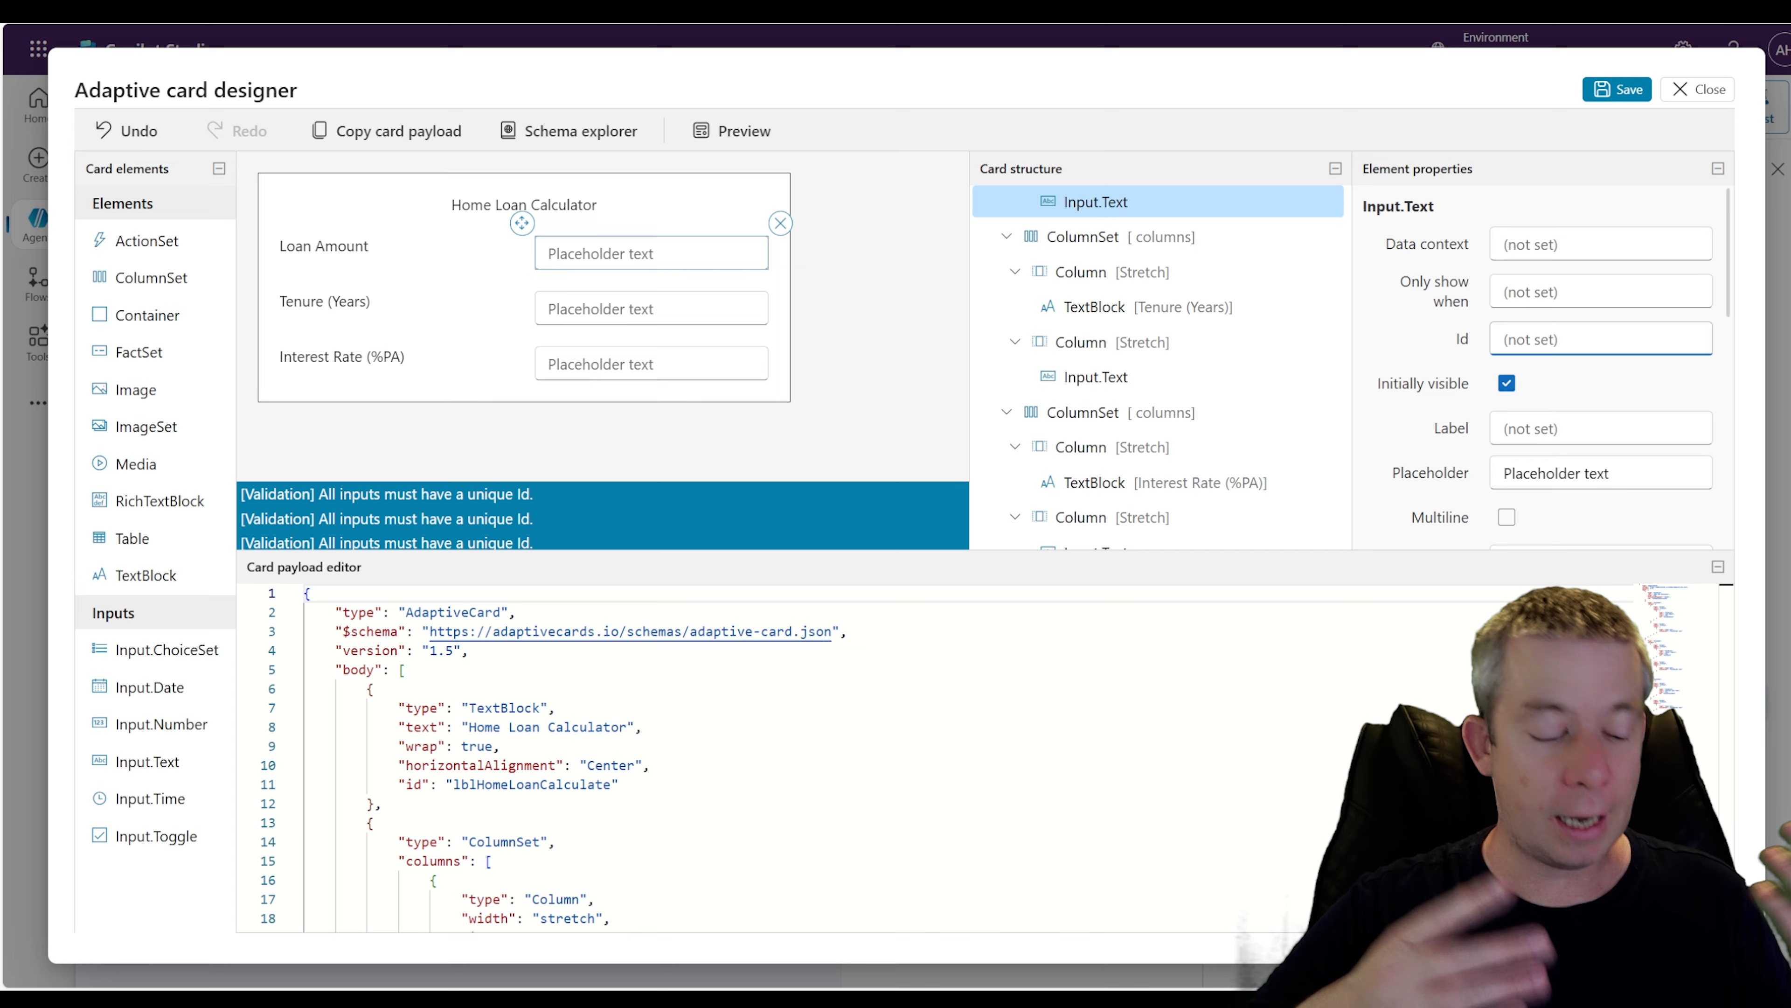
{"action": "type", "text": "txt"}
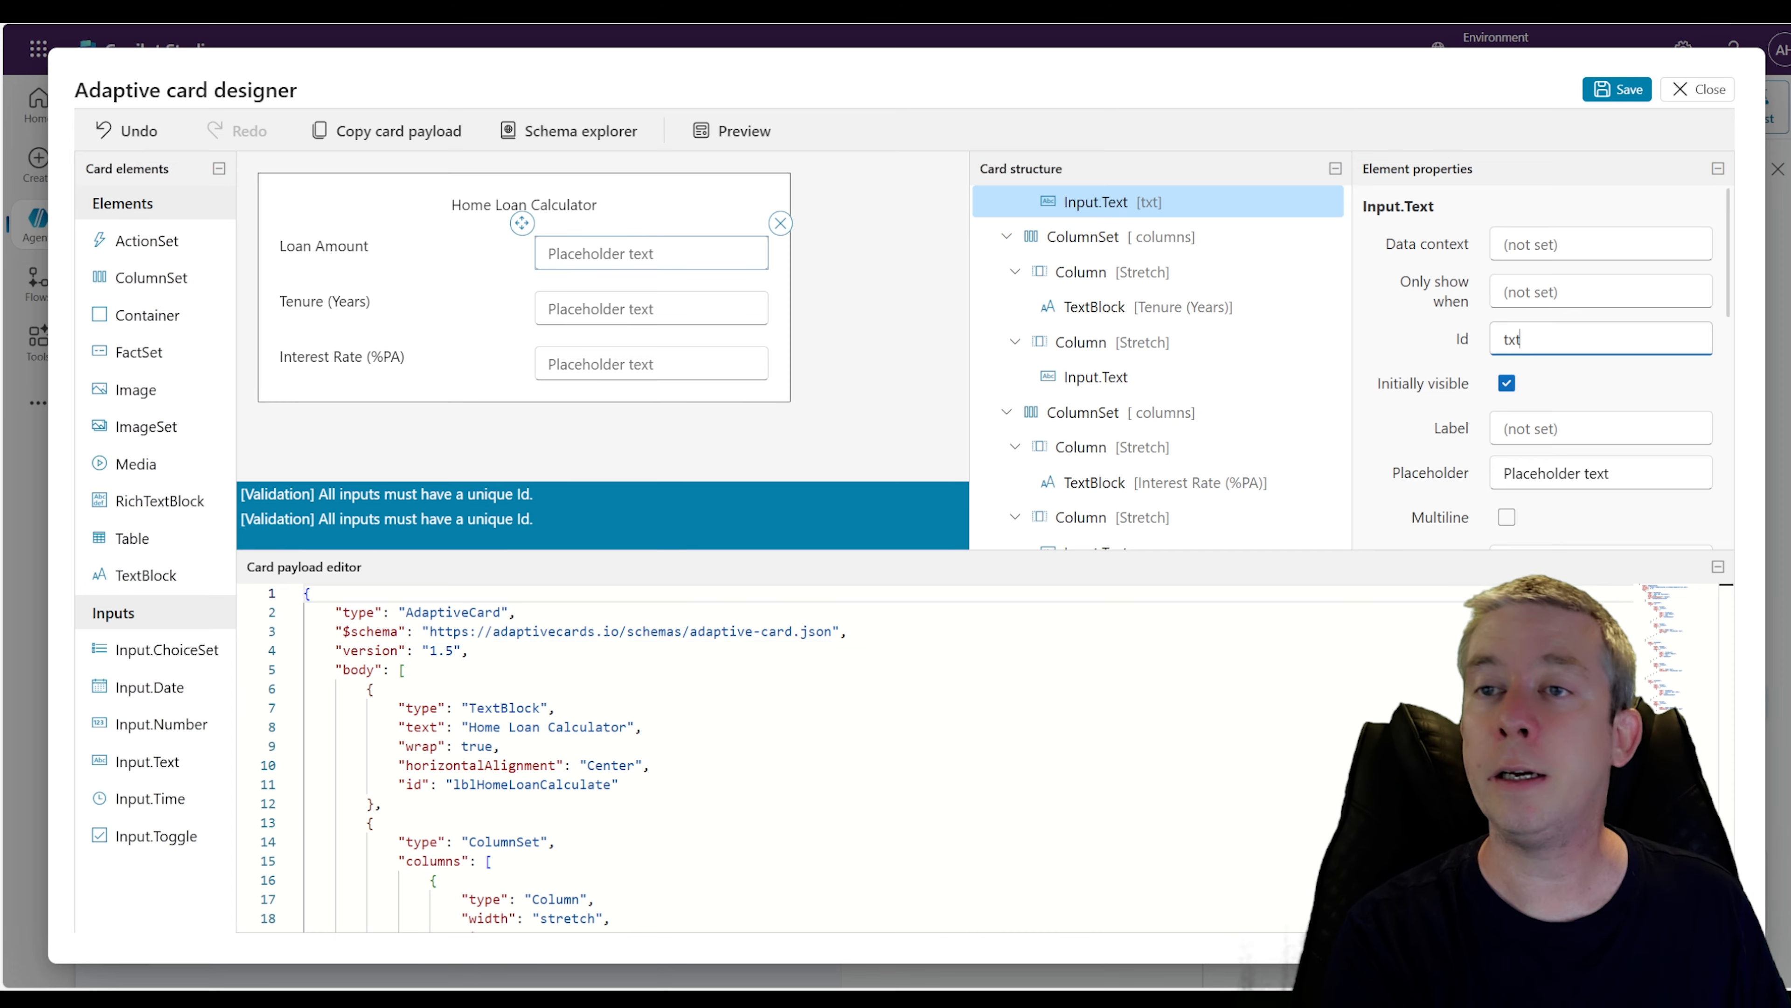
{"action": "type", "text": "LoanAmou"}
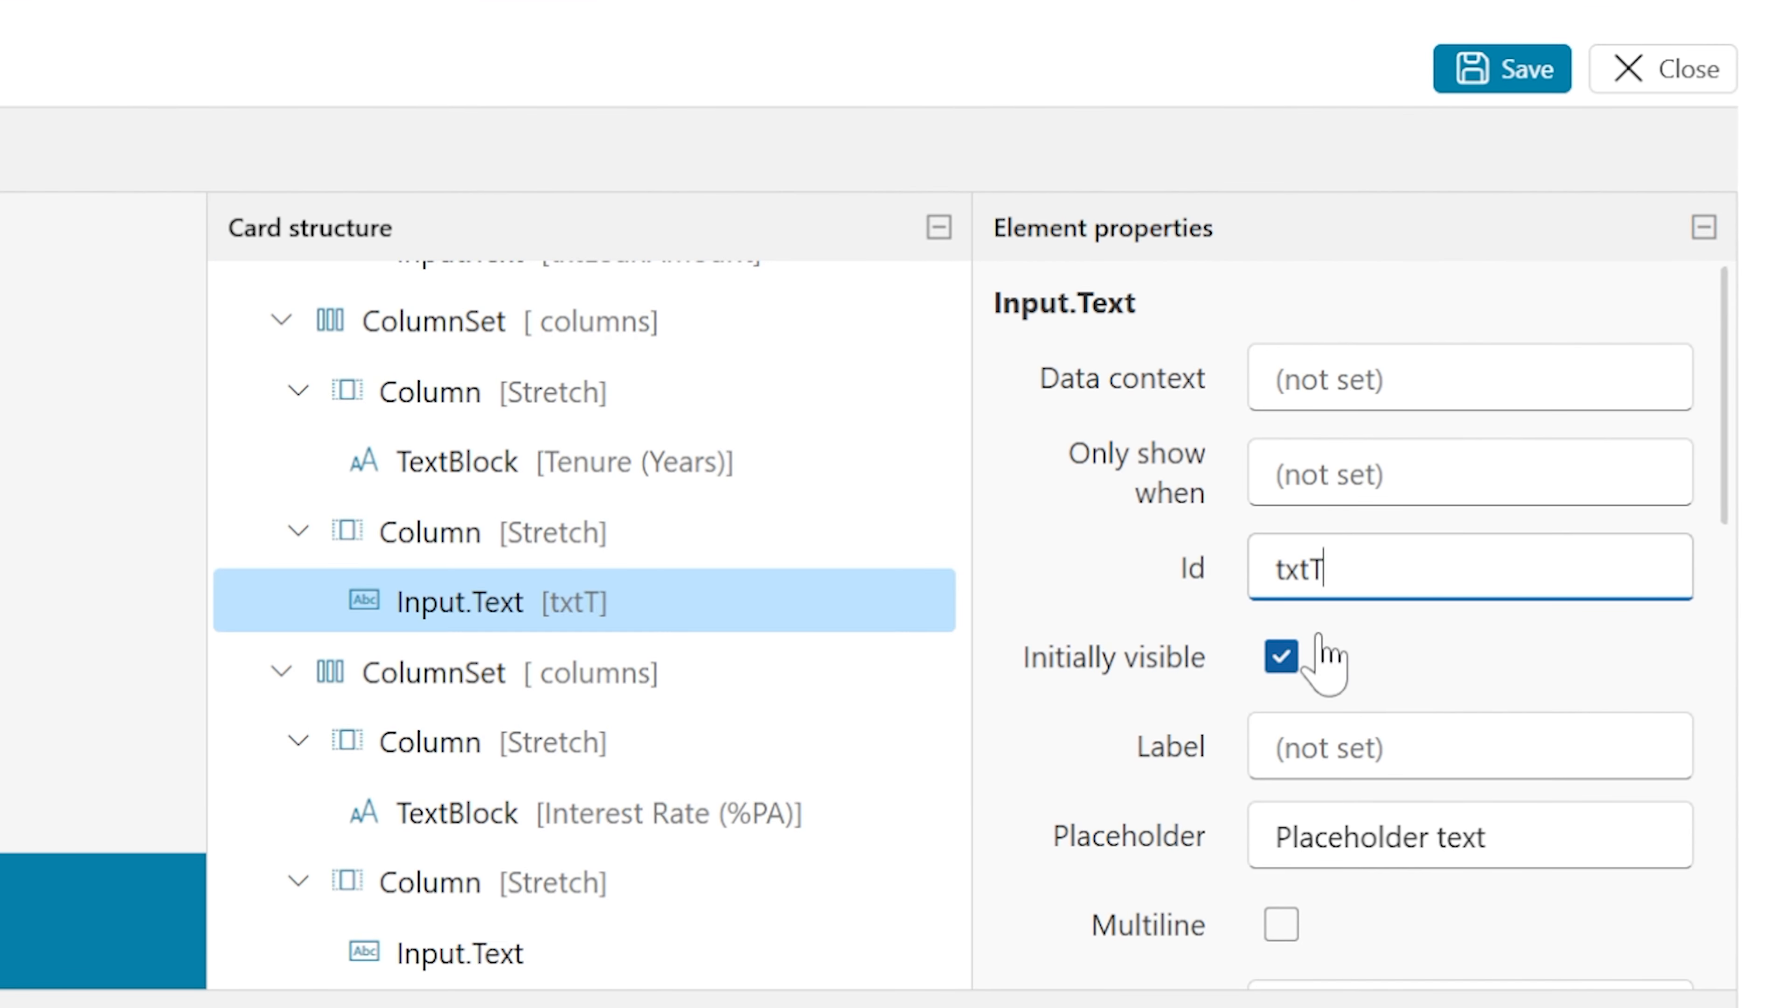
{"action": "type", "text": "enure"}
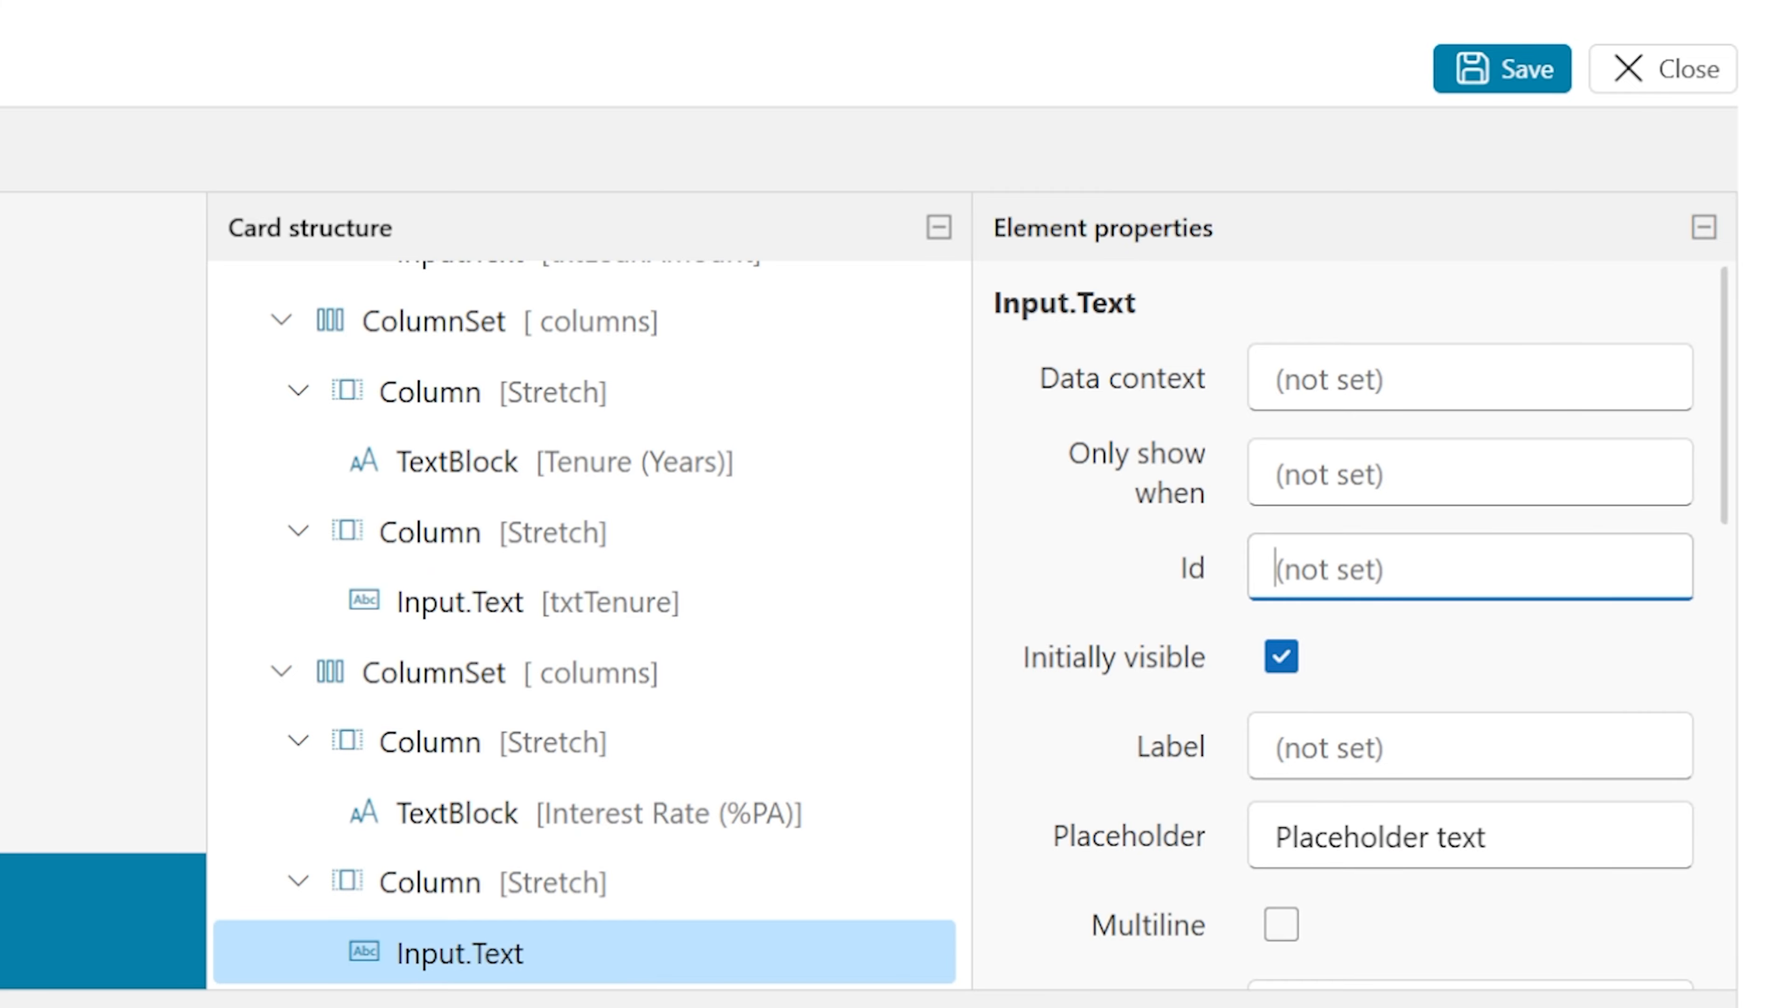
{"action": "type", "text": "txtInterest"}
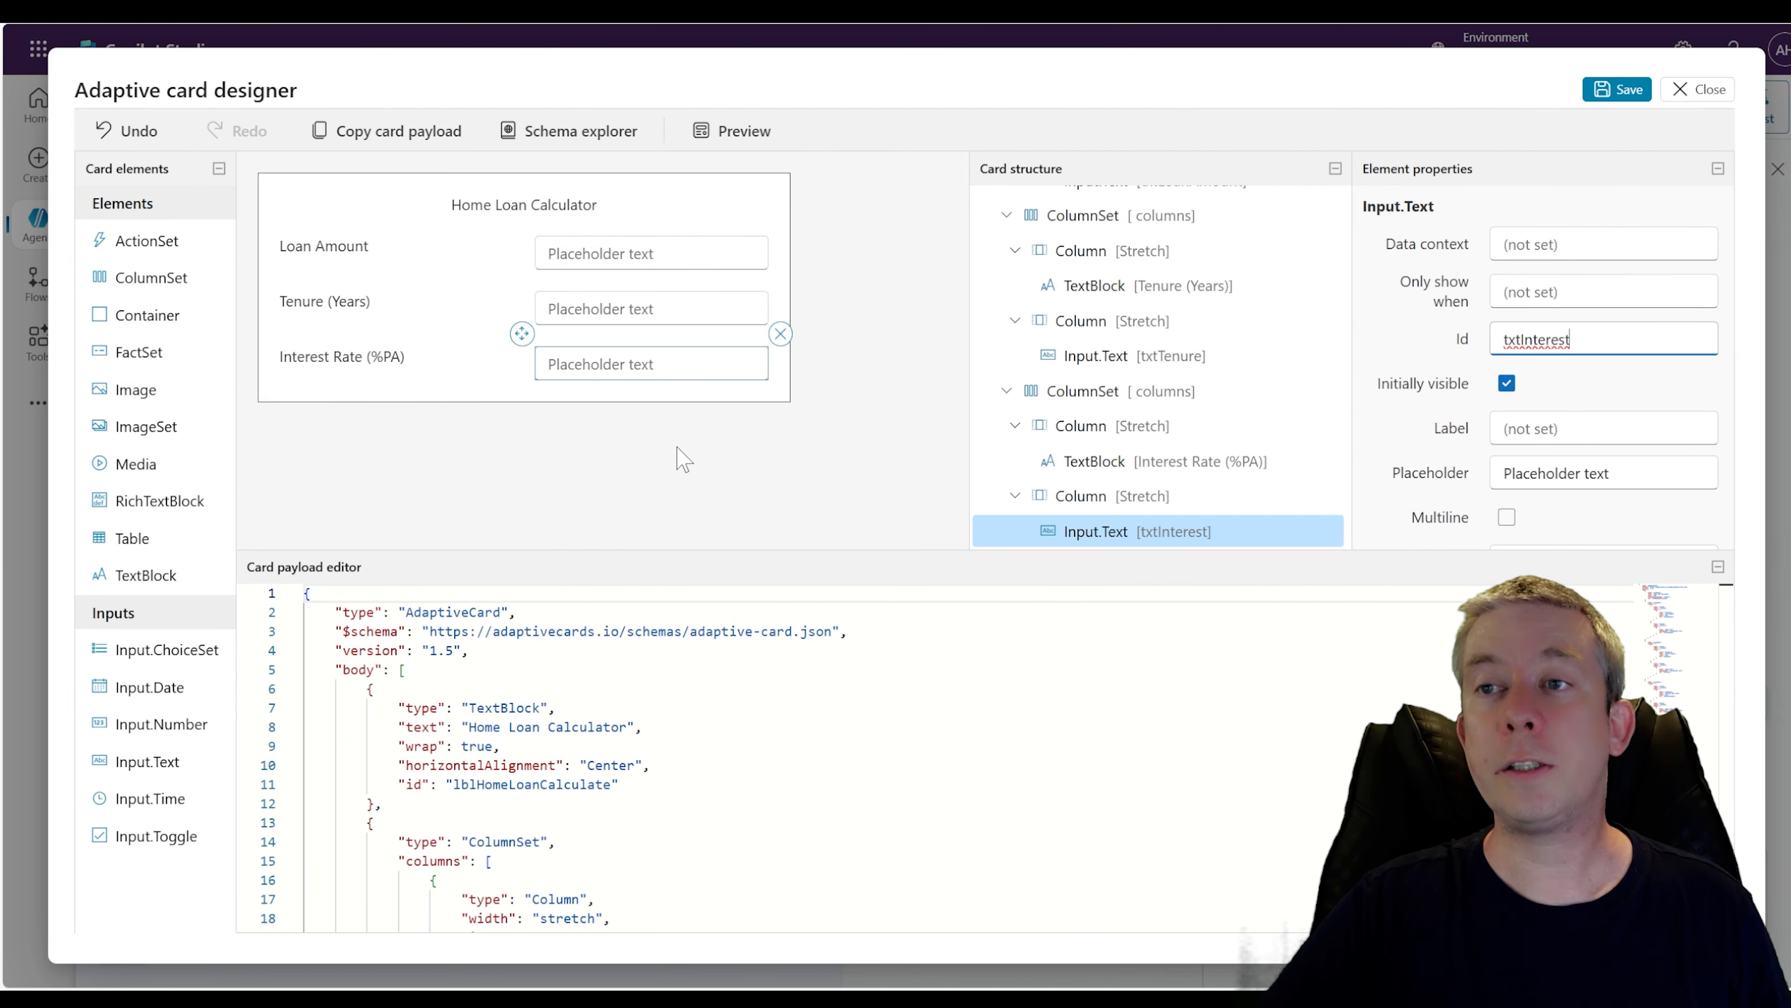
Preview the card at all widths
{"action": "left_click", "coordinate": [675, 446]}
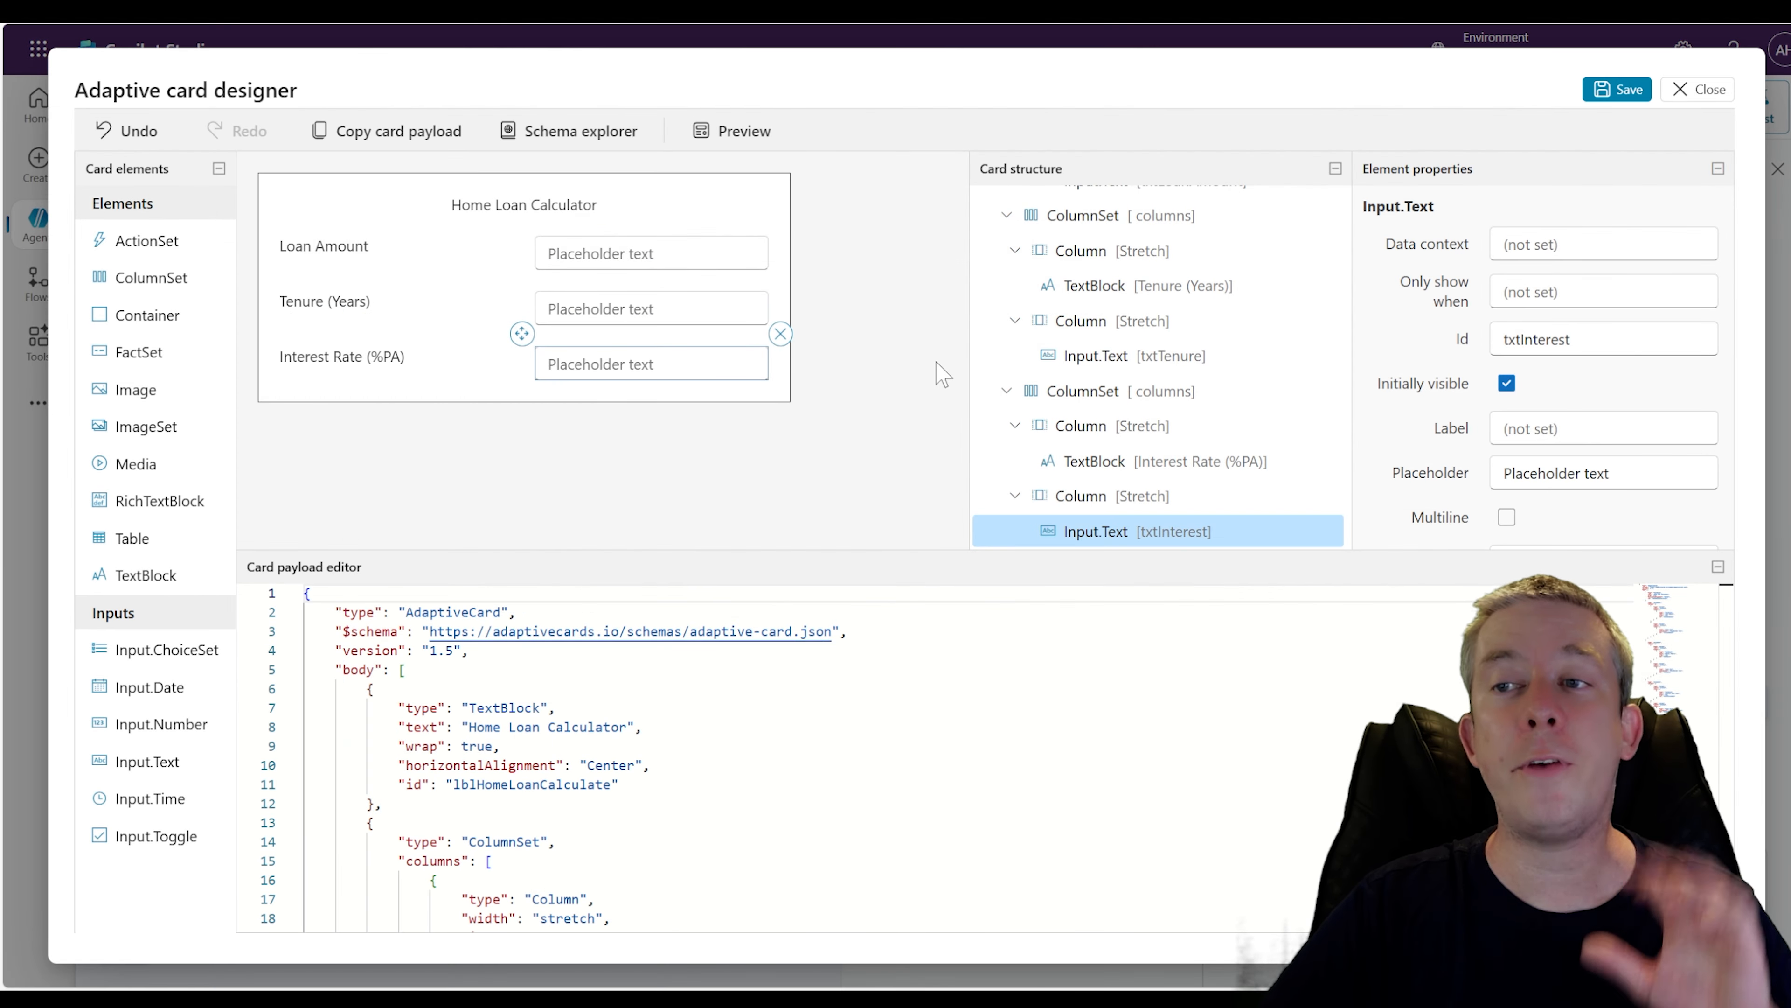
{"action": "left_click", "coordinate": [733, 131]}
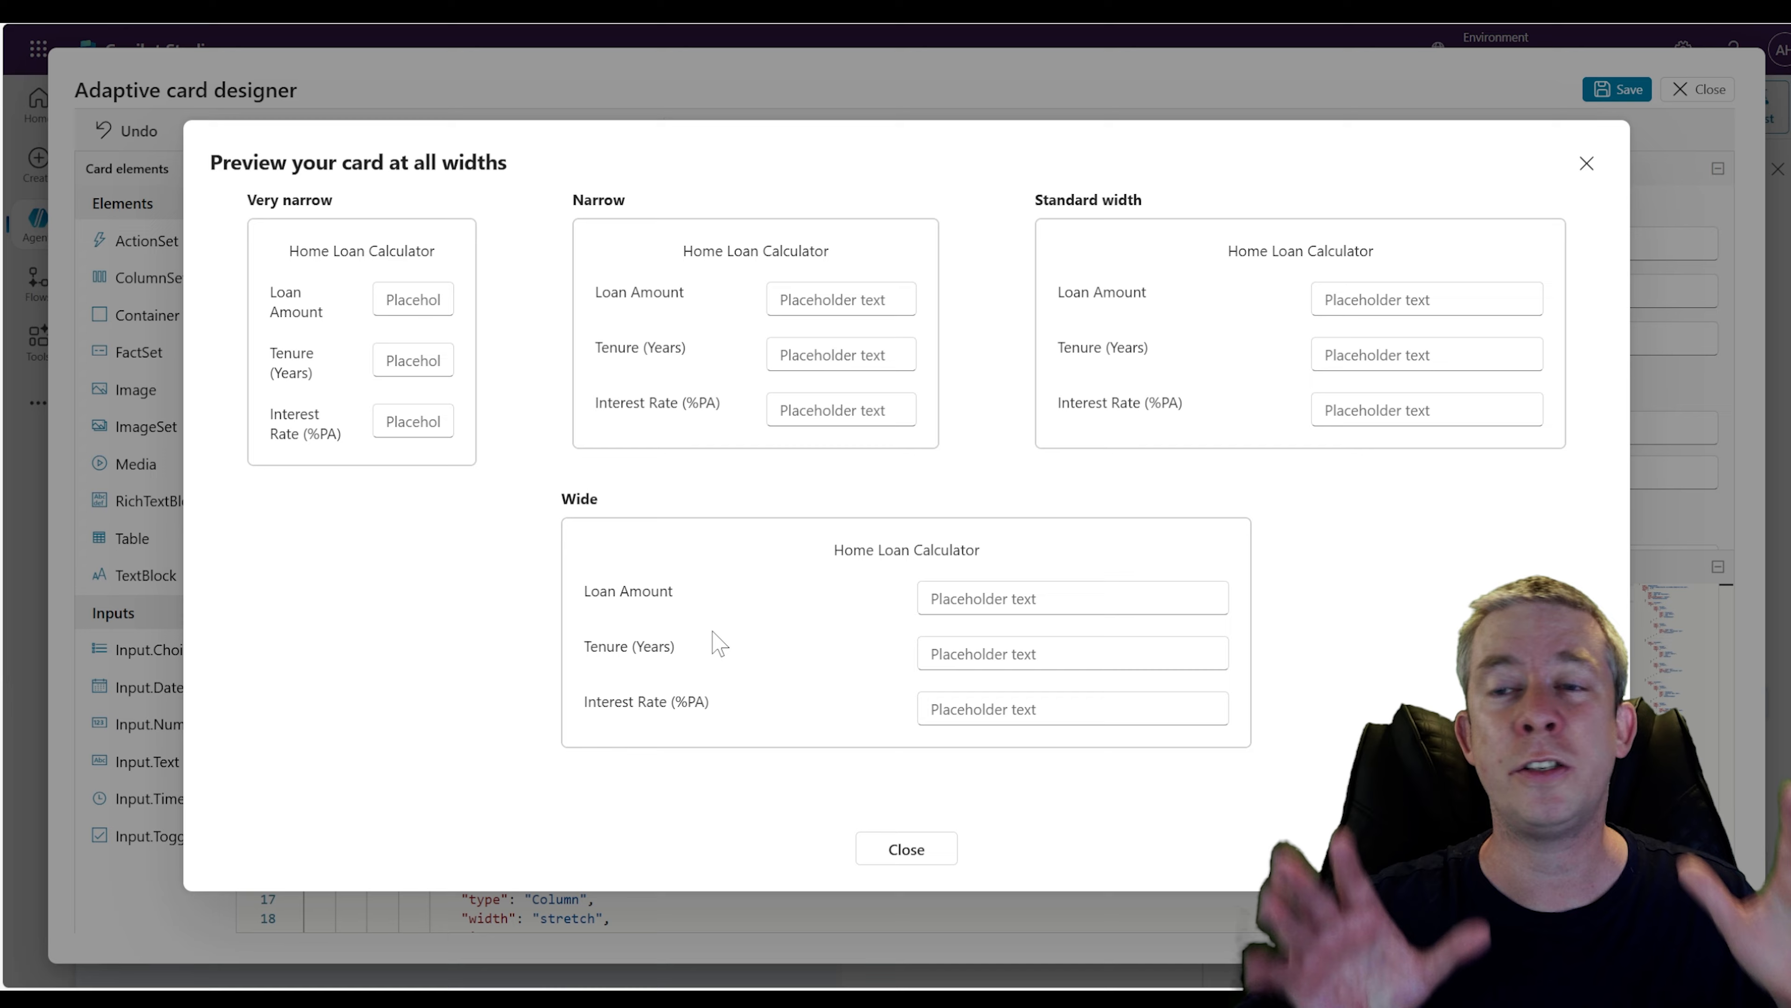
{"action": "left_click", "coordinate": [1587, 164]}
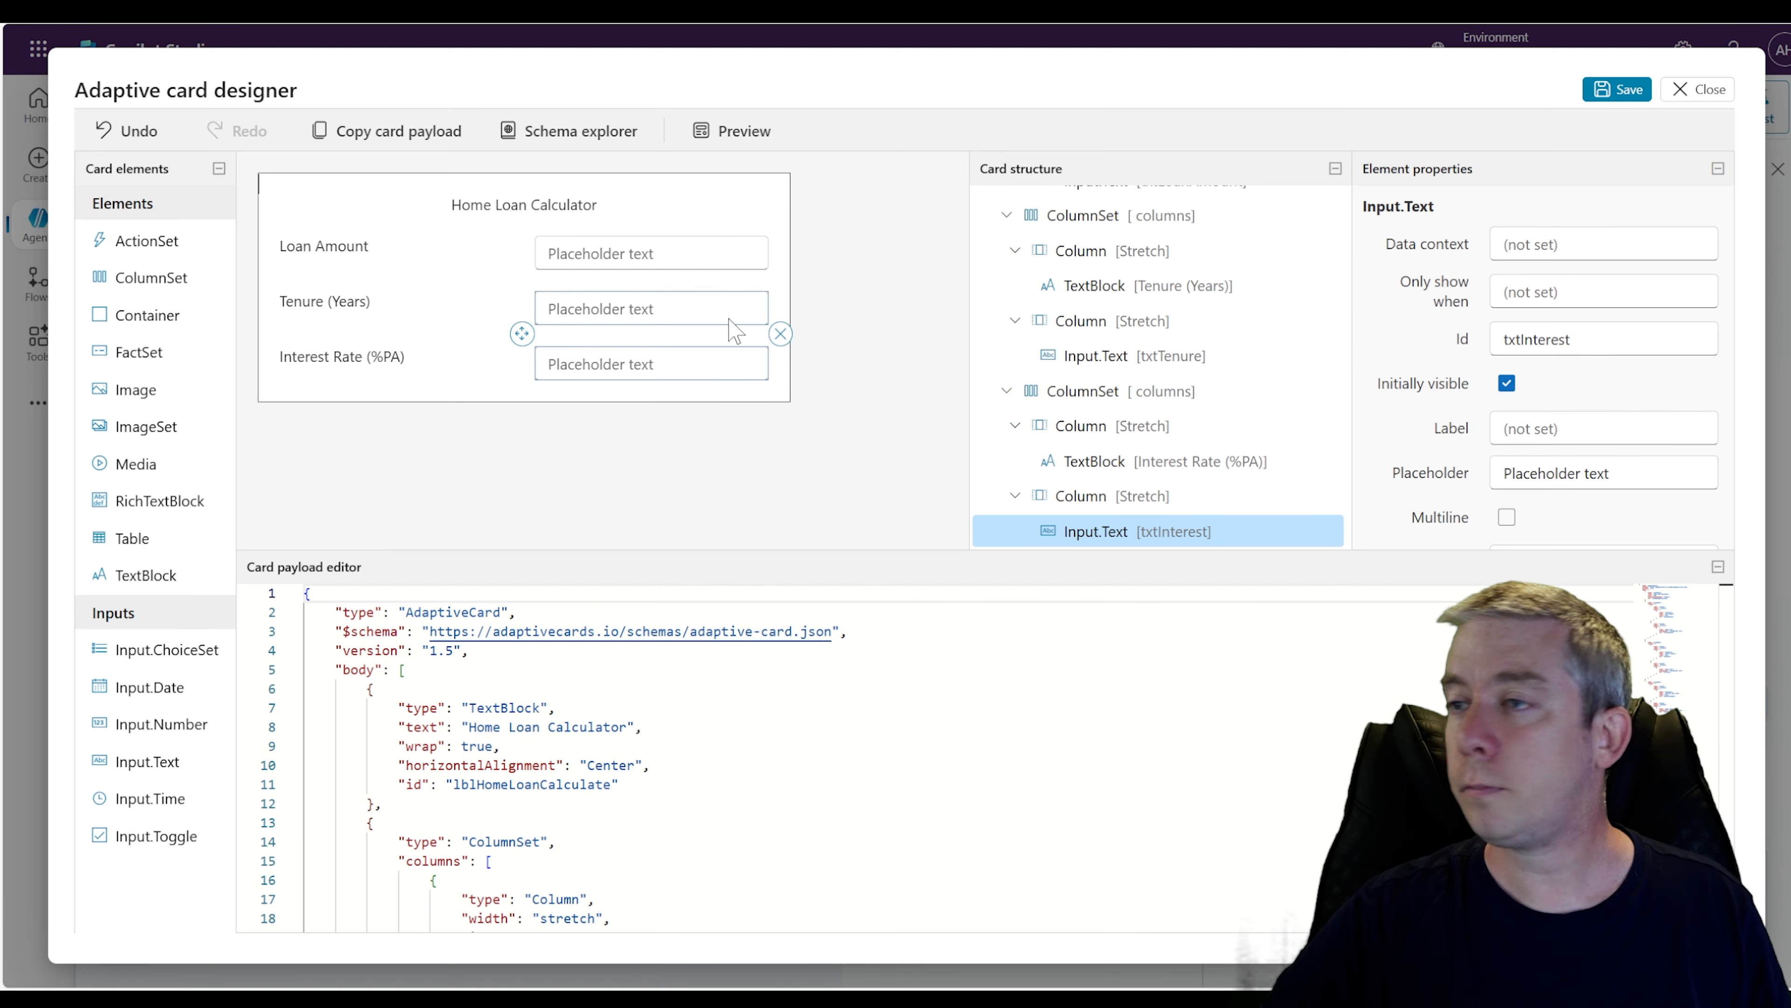
Clear the inputs' placeholder text and set the Loan Amount input's placeholder to $ amount
{"action": "left_click", "coordinate": [599, 254]}
{"action": "scroll", "coordinate": [1610, 394], "scroll_direction": "down", "scroll_amount": 5}
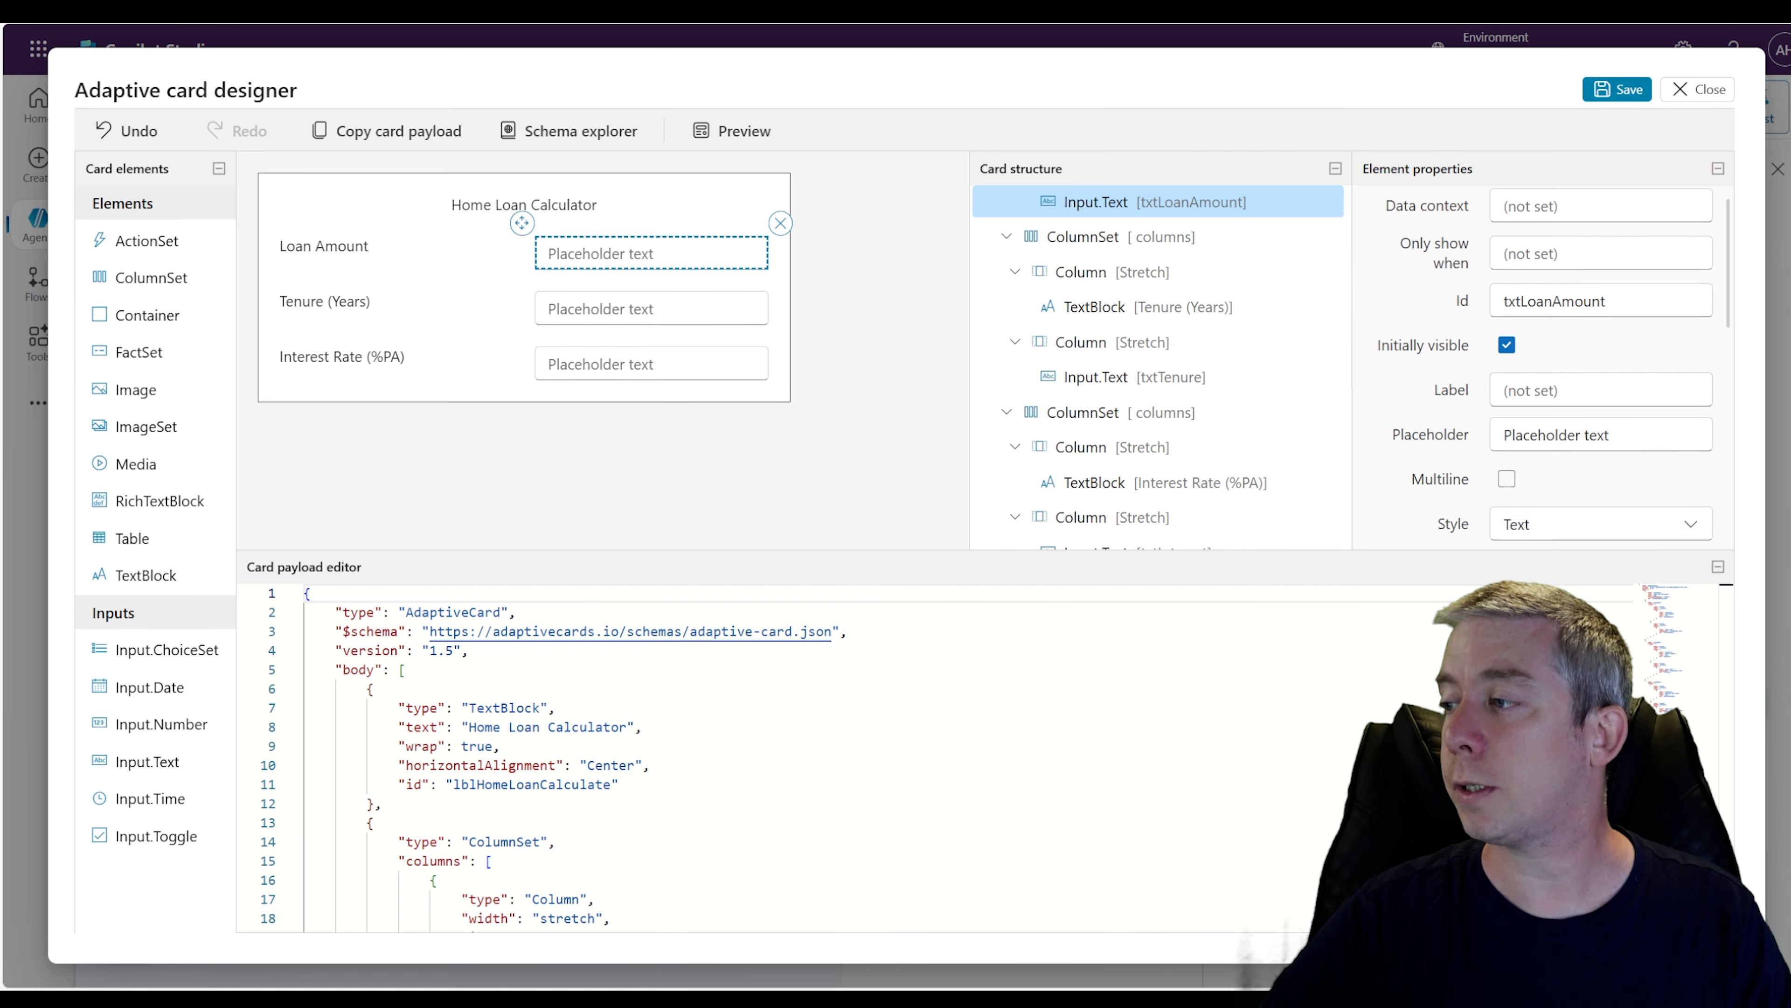
{"action": "triple_click", "coordinate": [1587, 260]}
{"action": "key", "text": "BackSpace"}
{"action": "left_click", "coordinate": [628, 321]}
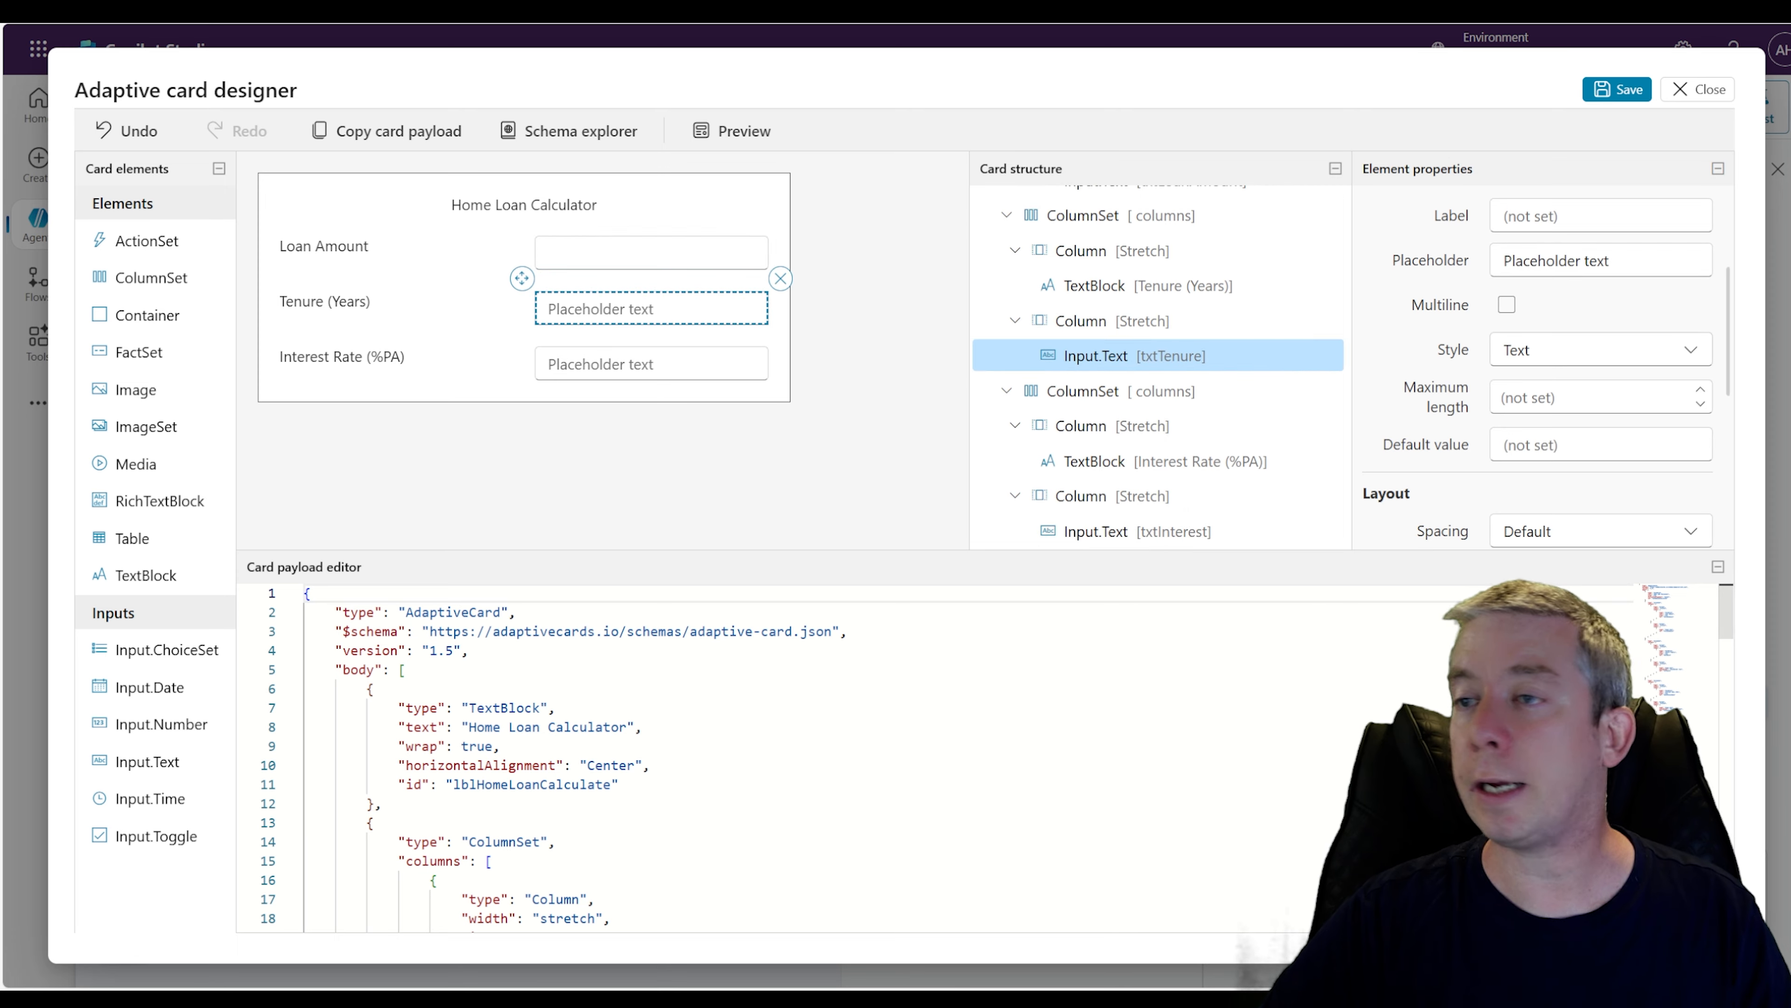
{"action": "left_click", "coordinate": [1587, 473]}
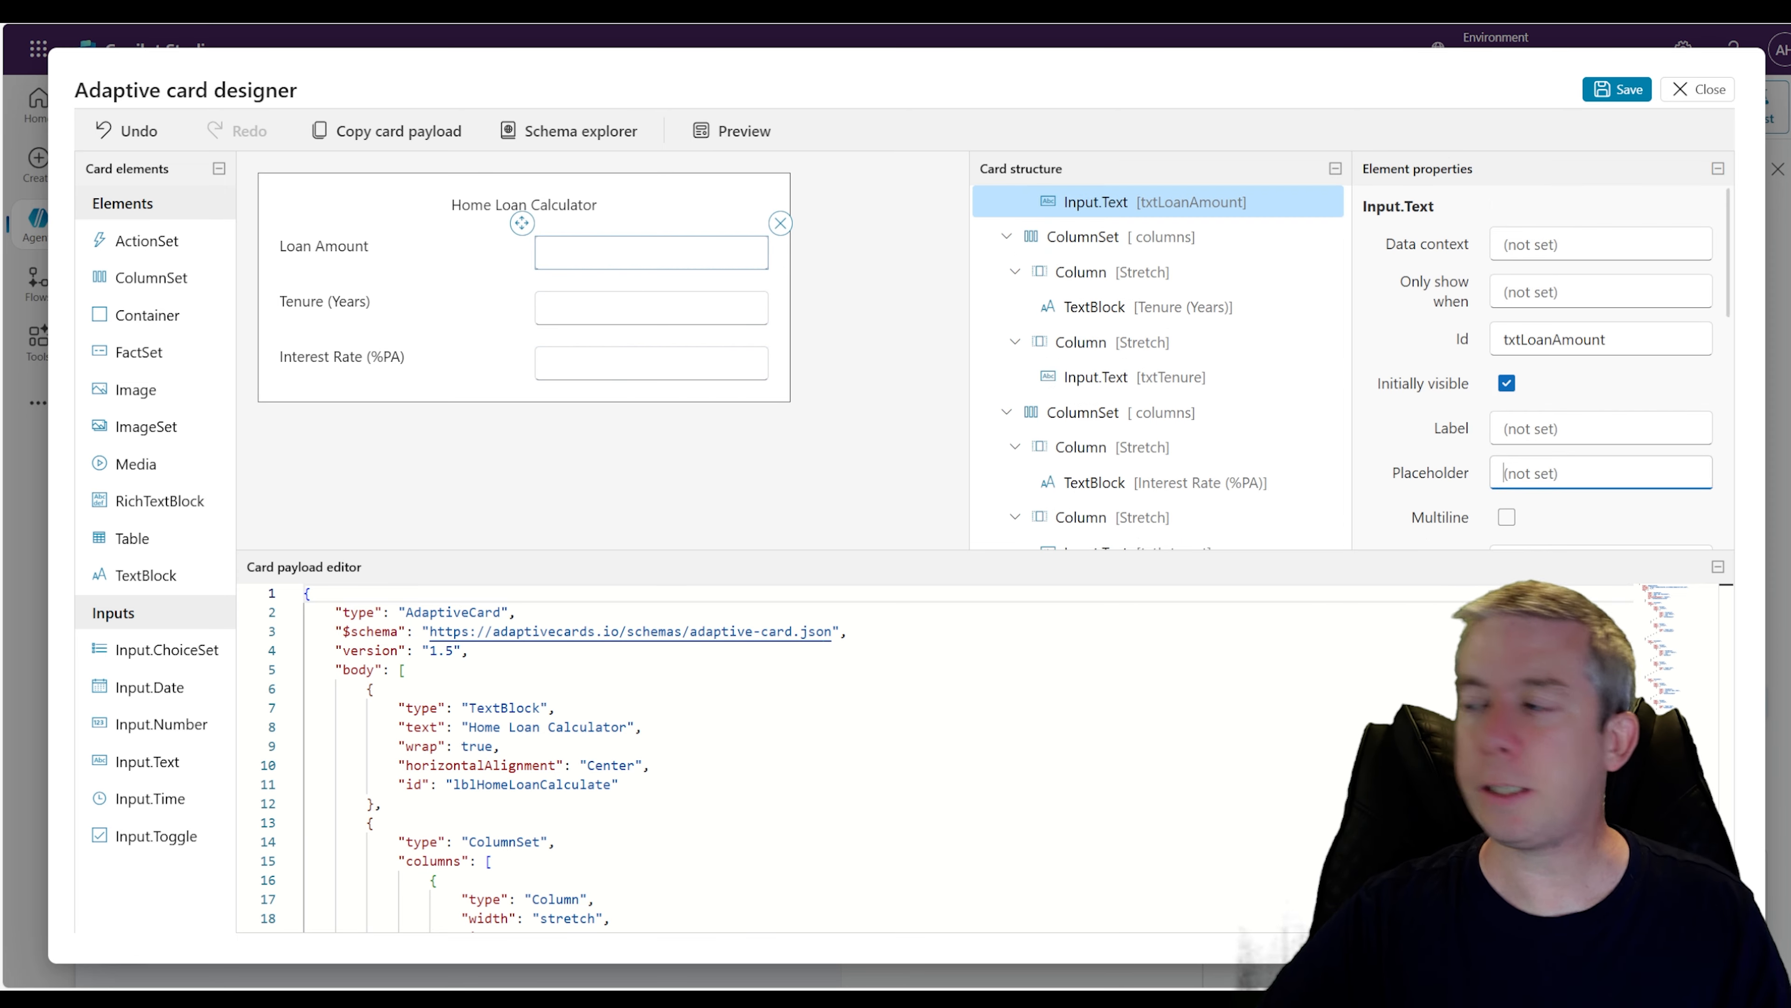
{"action": "type", "text": "$ amount"}
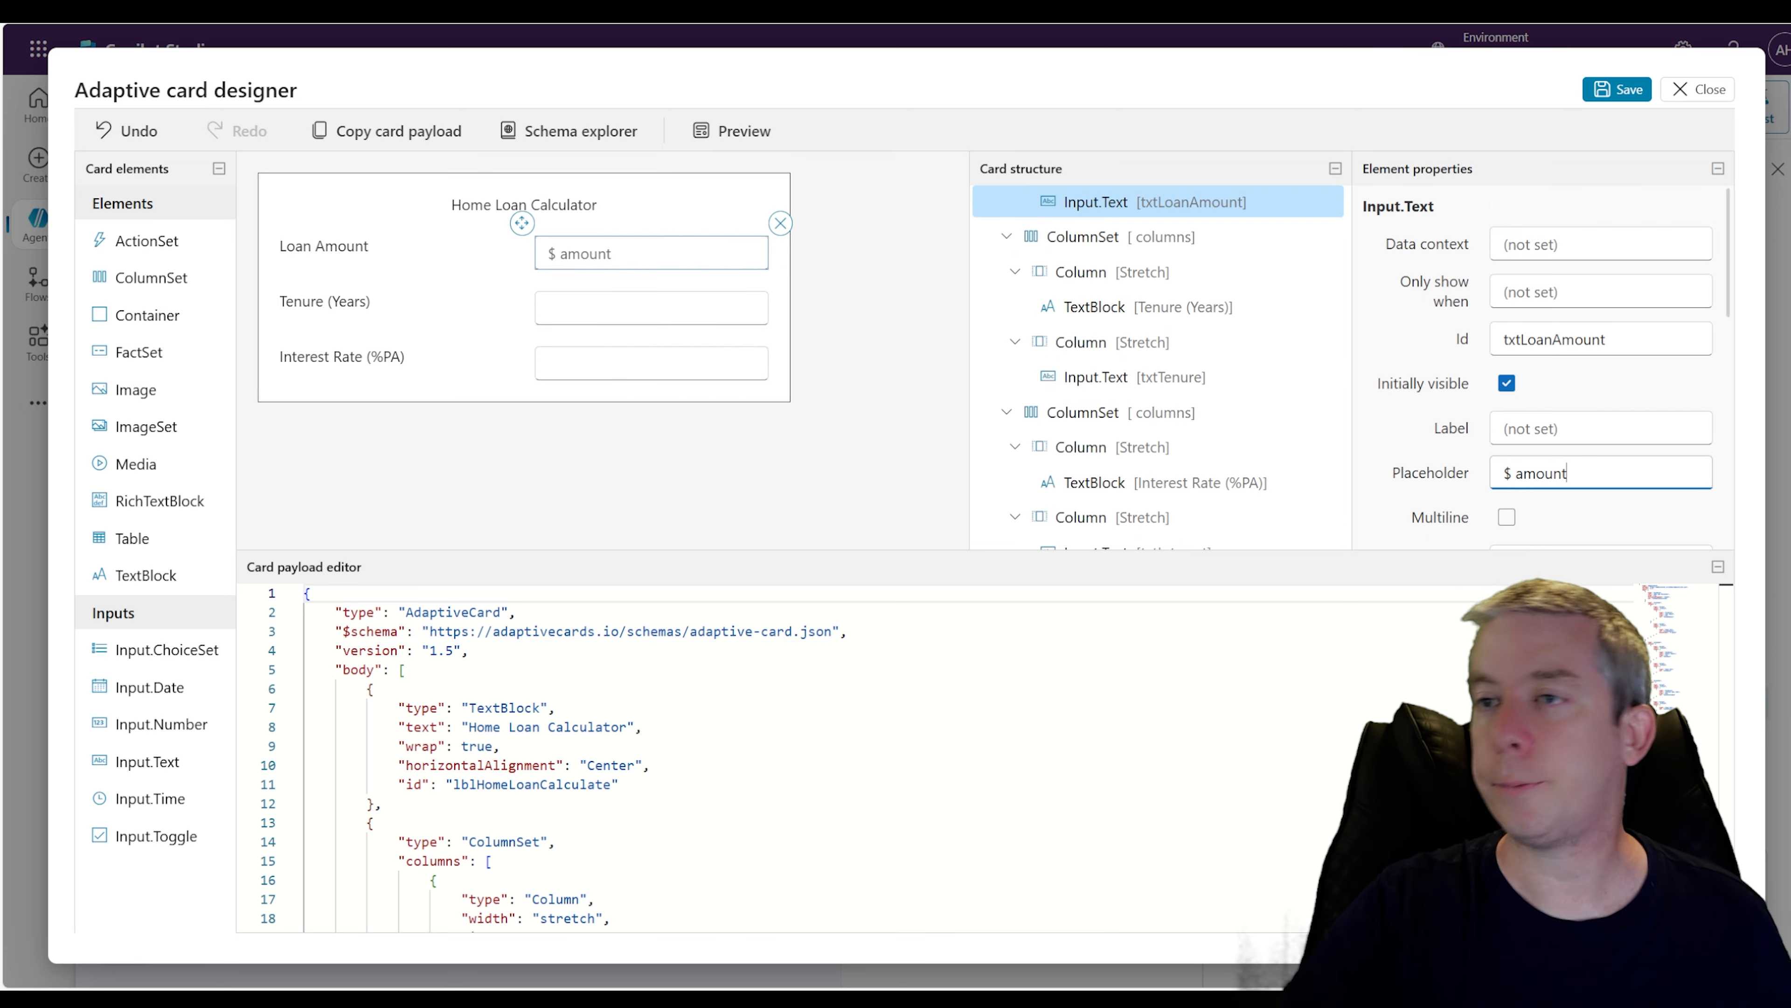
Replace the Tenure text input with an Input.ChoiceSet in the same column
{"action": "left_click", "coordinate": [618, 320]}
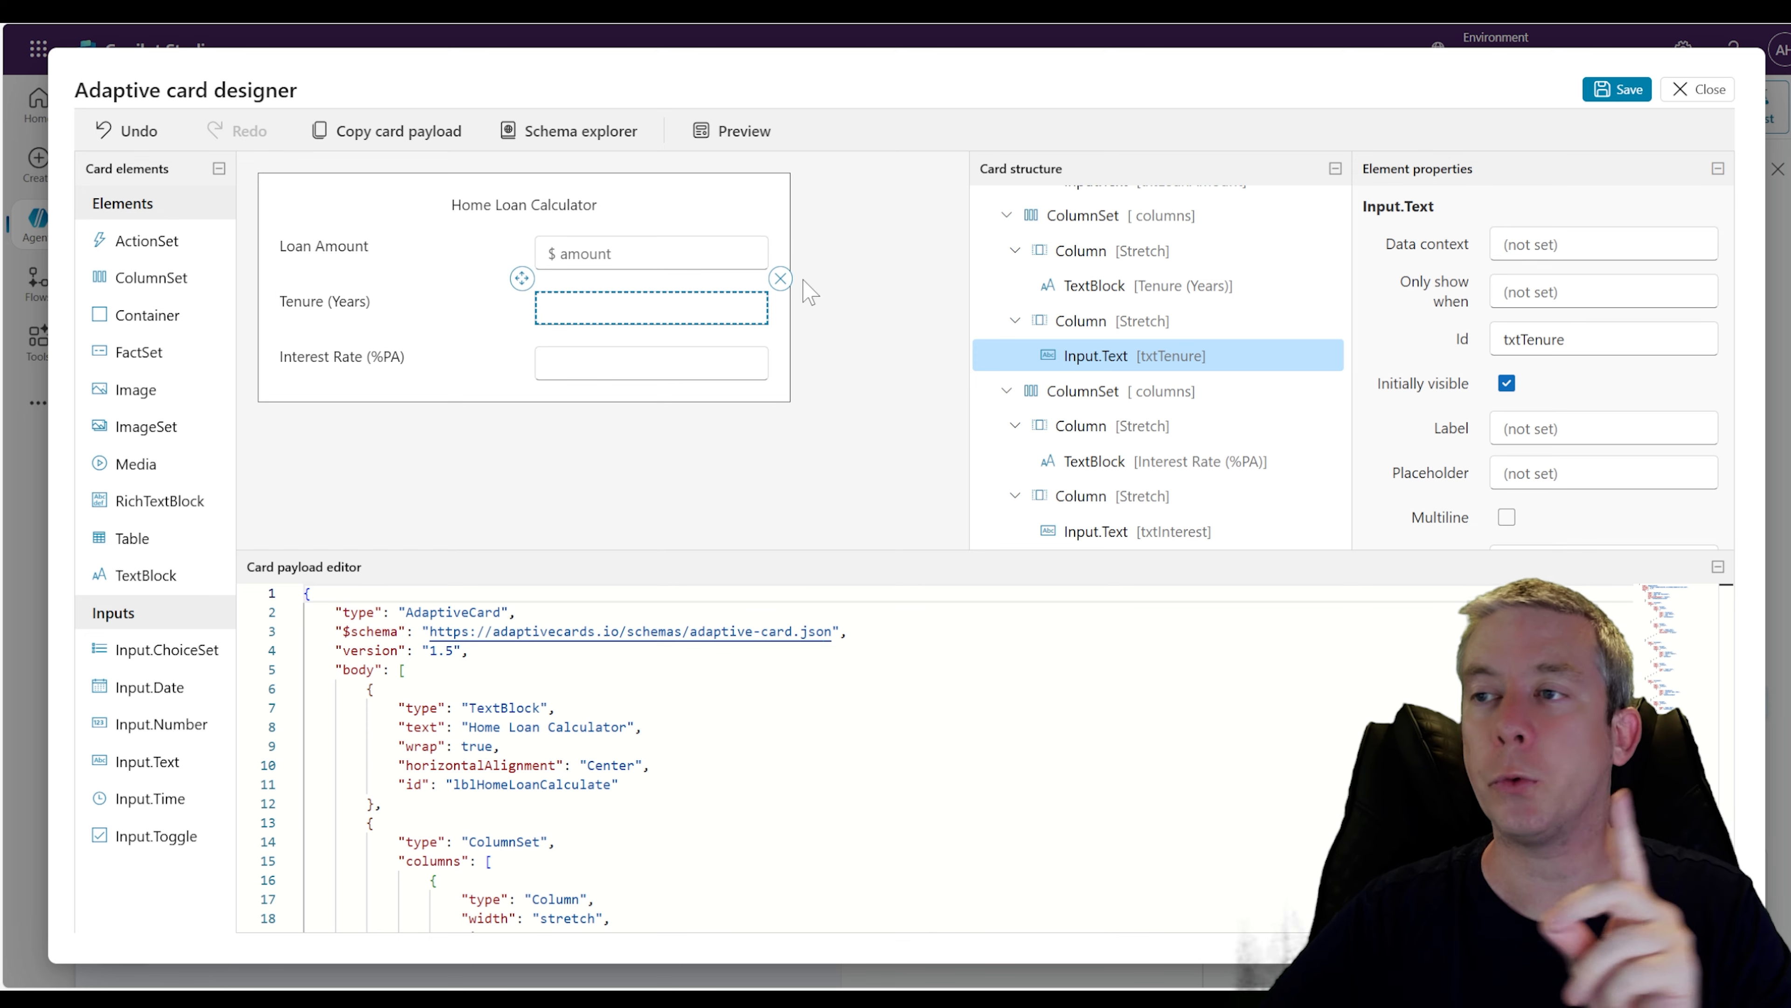
{"action": "left_click", "coordinate": [780, 278]}
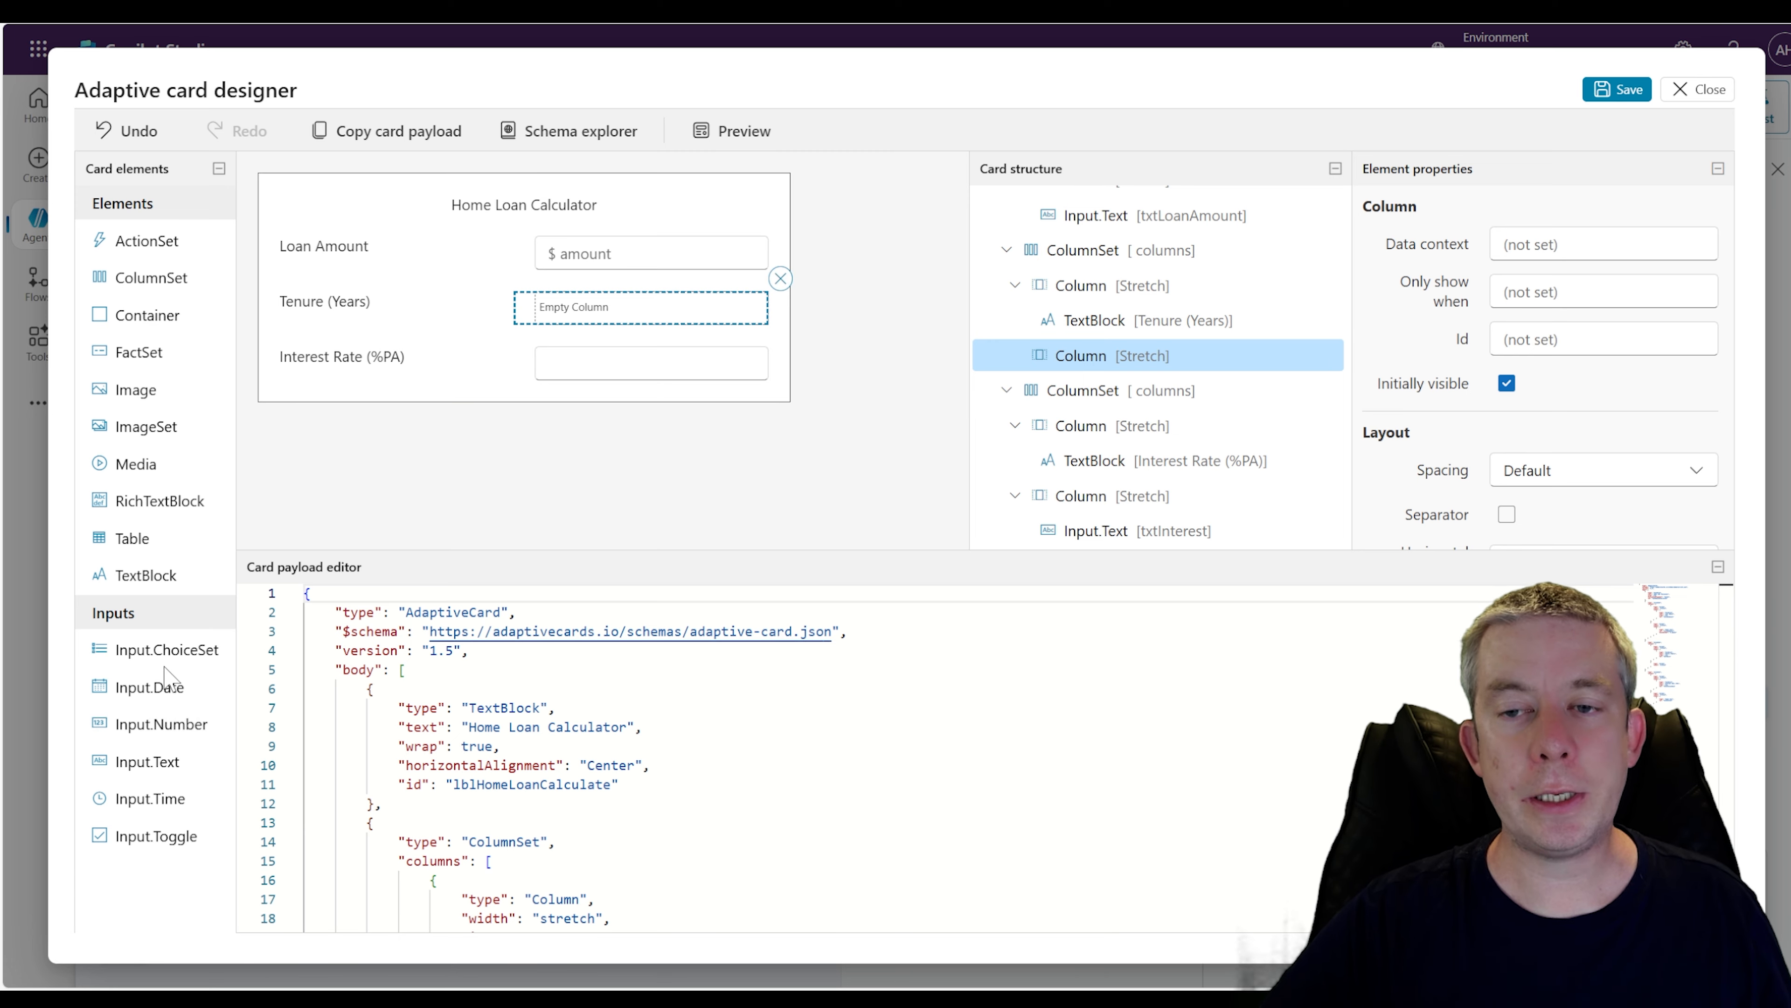
{"action": "left_click_drag", "start_coordinate": [159, 649], "coordinate": [579, 311]}
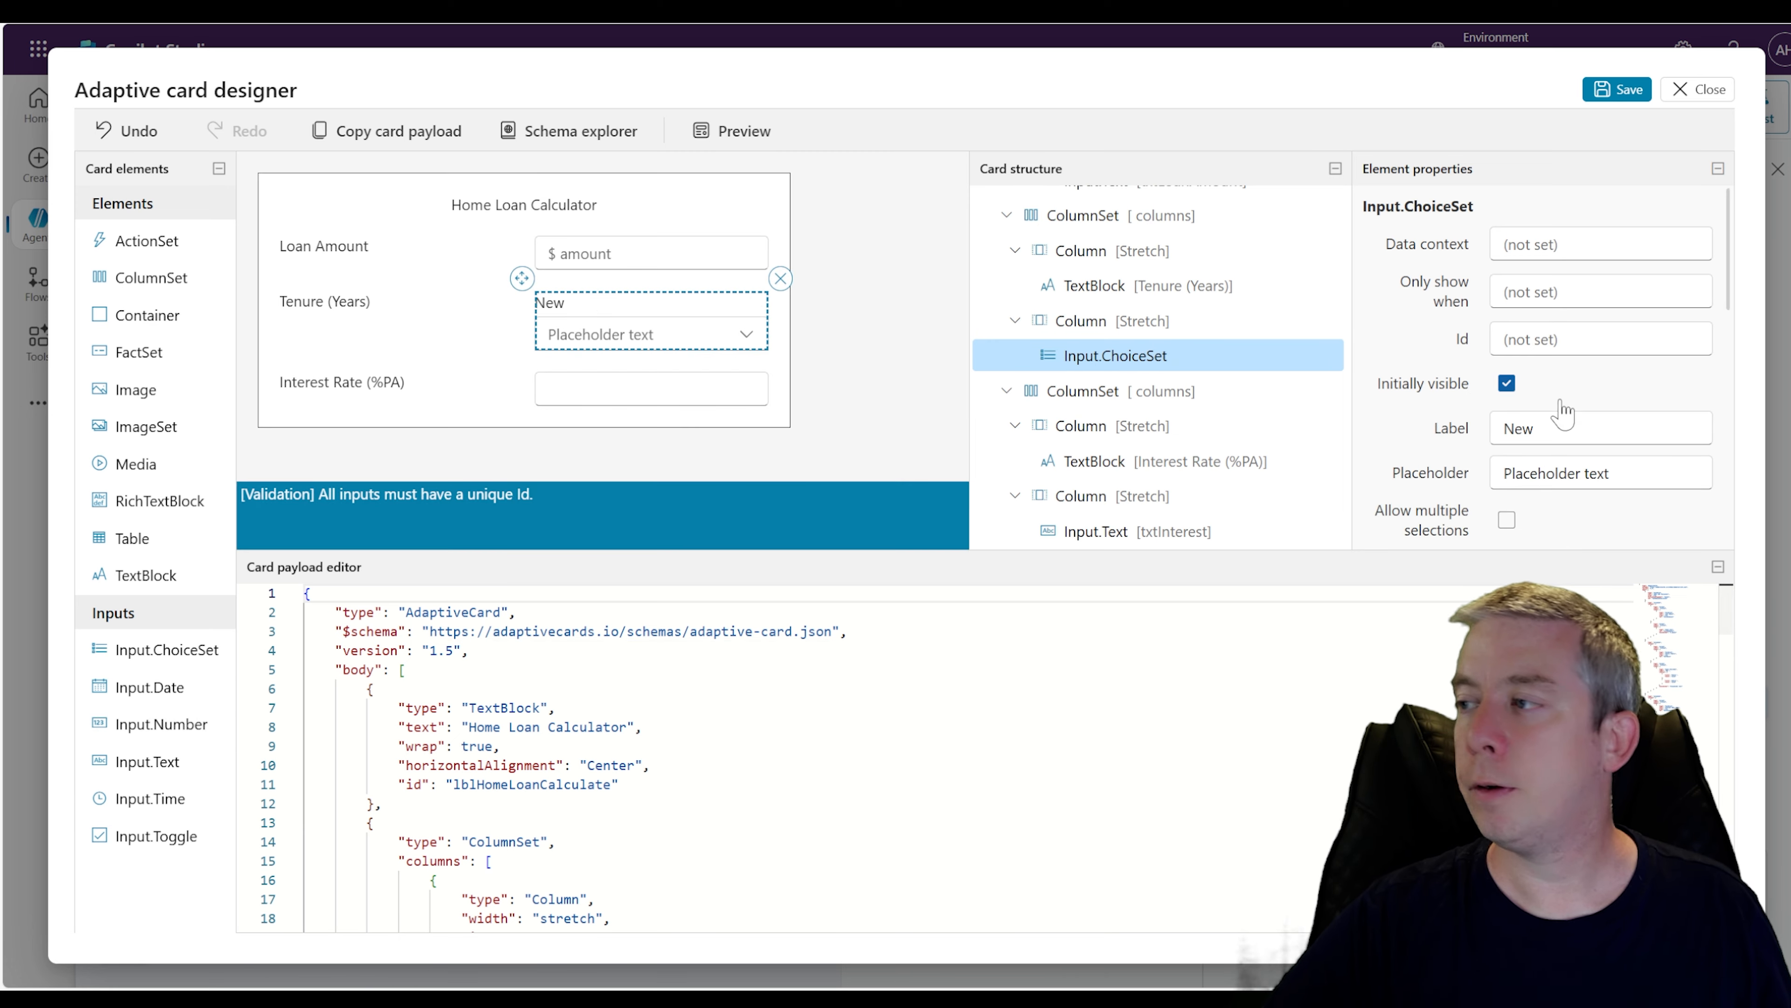
Clear the choice set's label and set its Id to drpTenure
{"action": "double_click", "coordinate": [1555, 425]}
{"action": "key", "text": "BackSpace"}
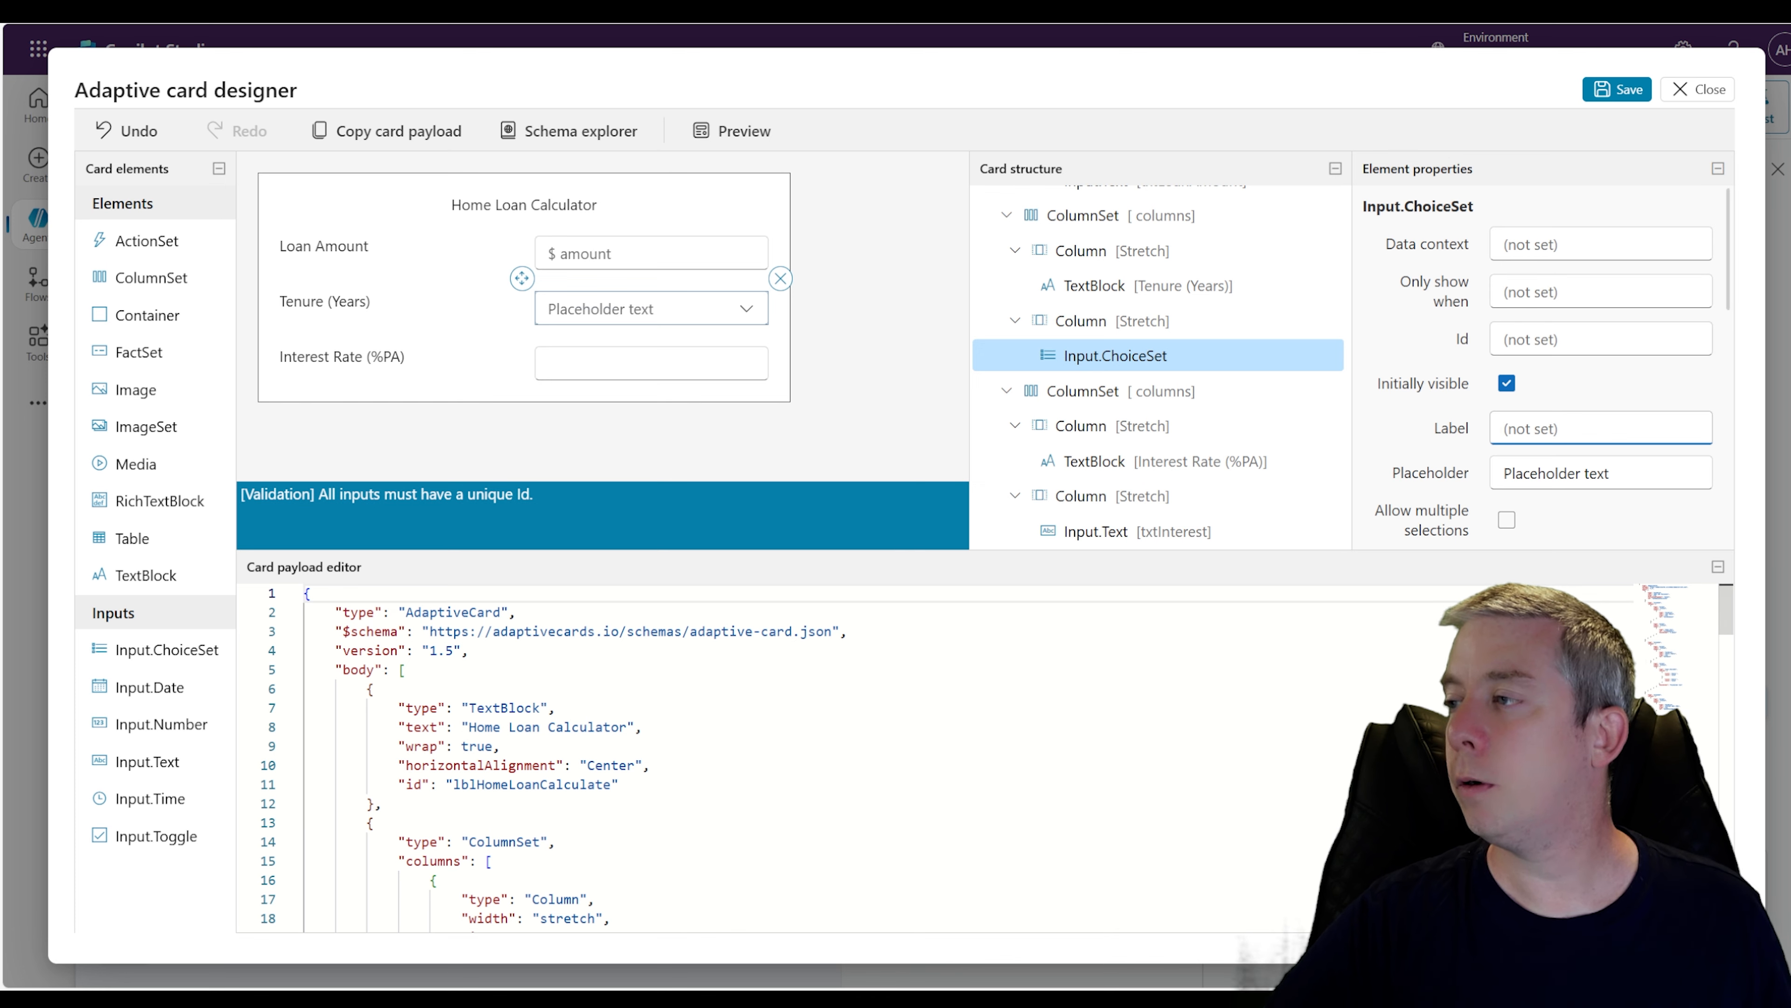
{"action": "left_click", "coordinate": [1531, 340]}
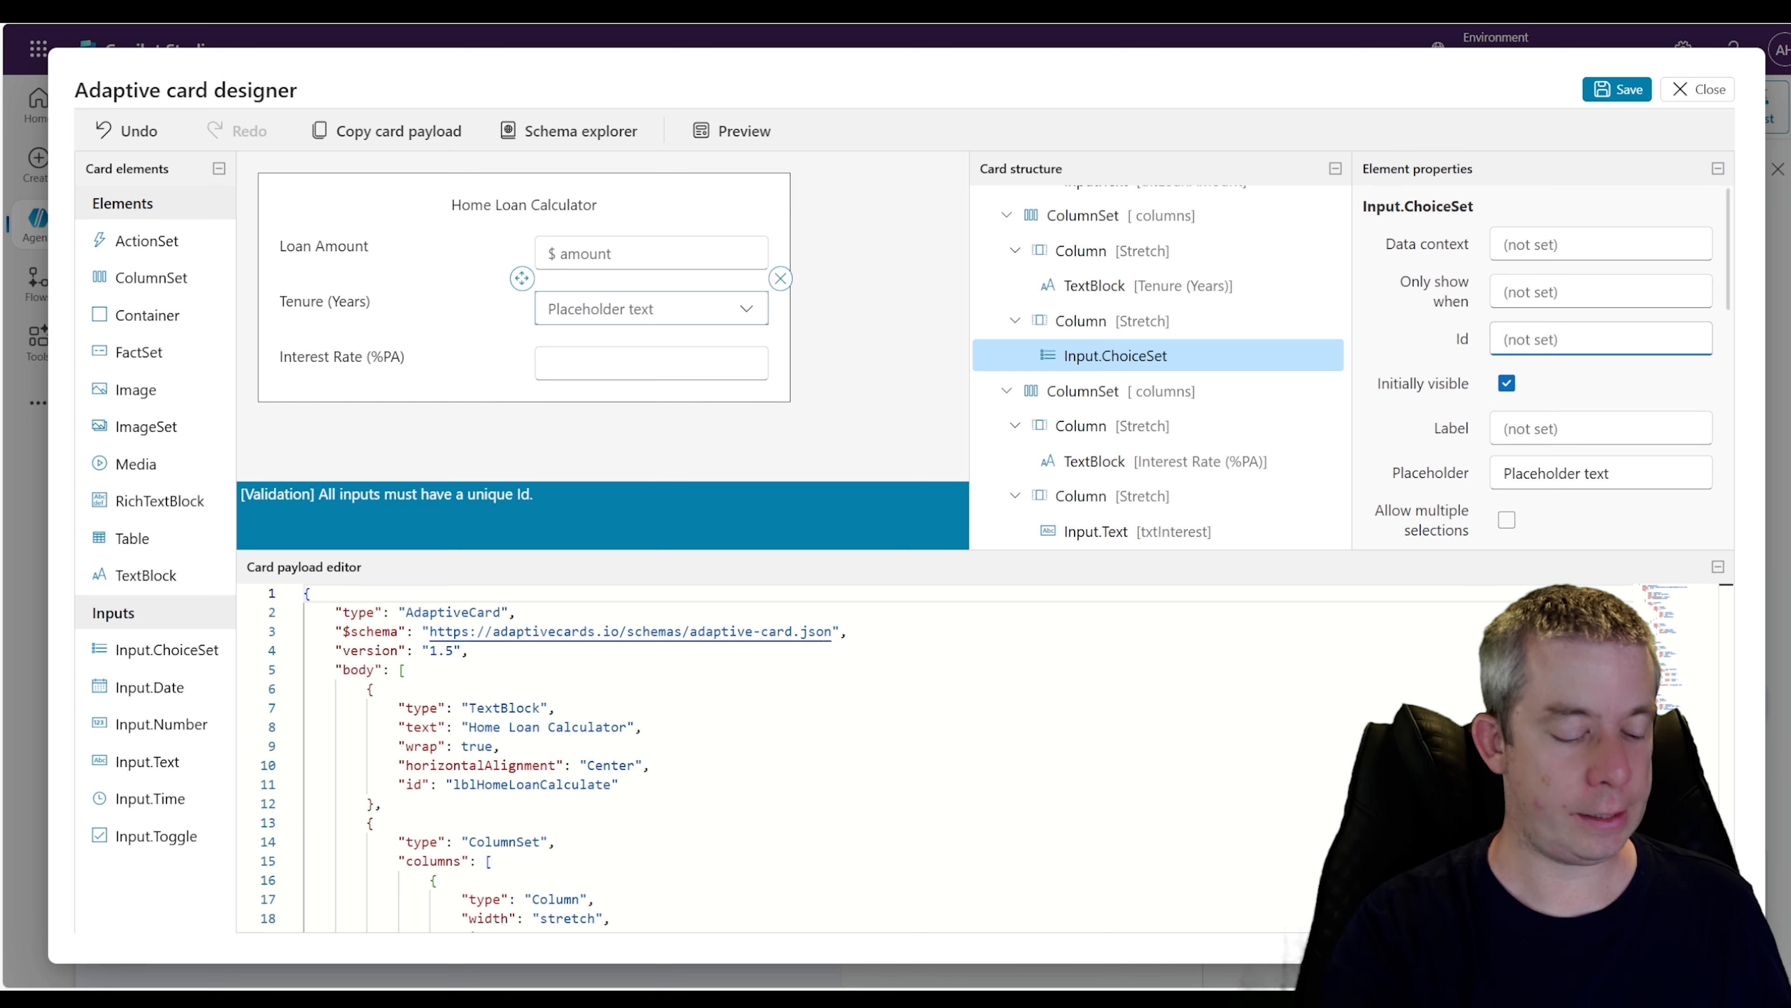
{"action": "type", "text": "dr"}
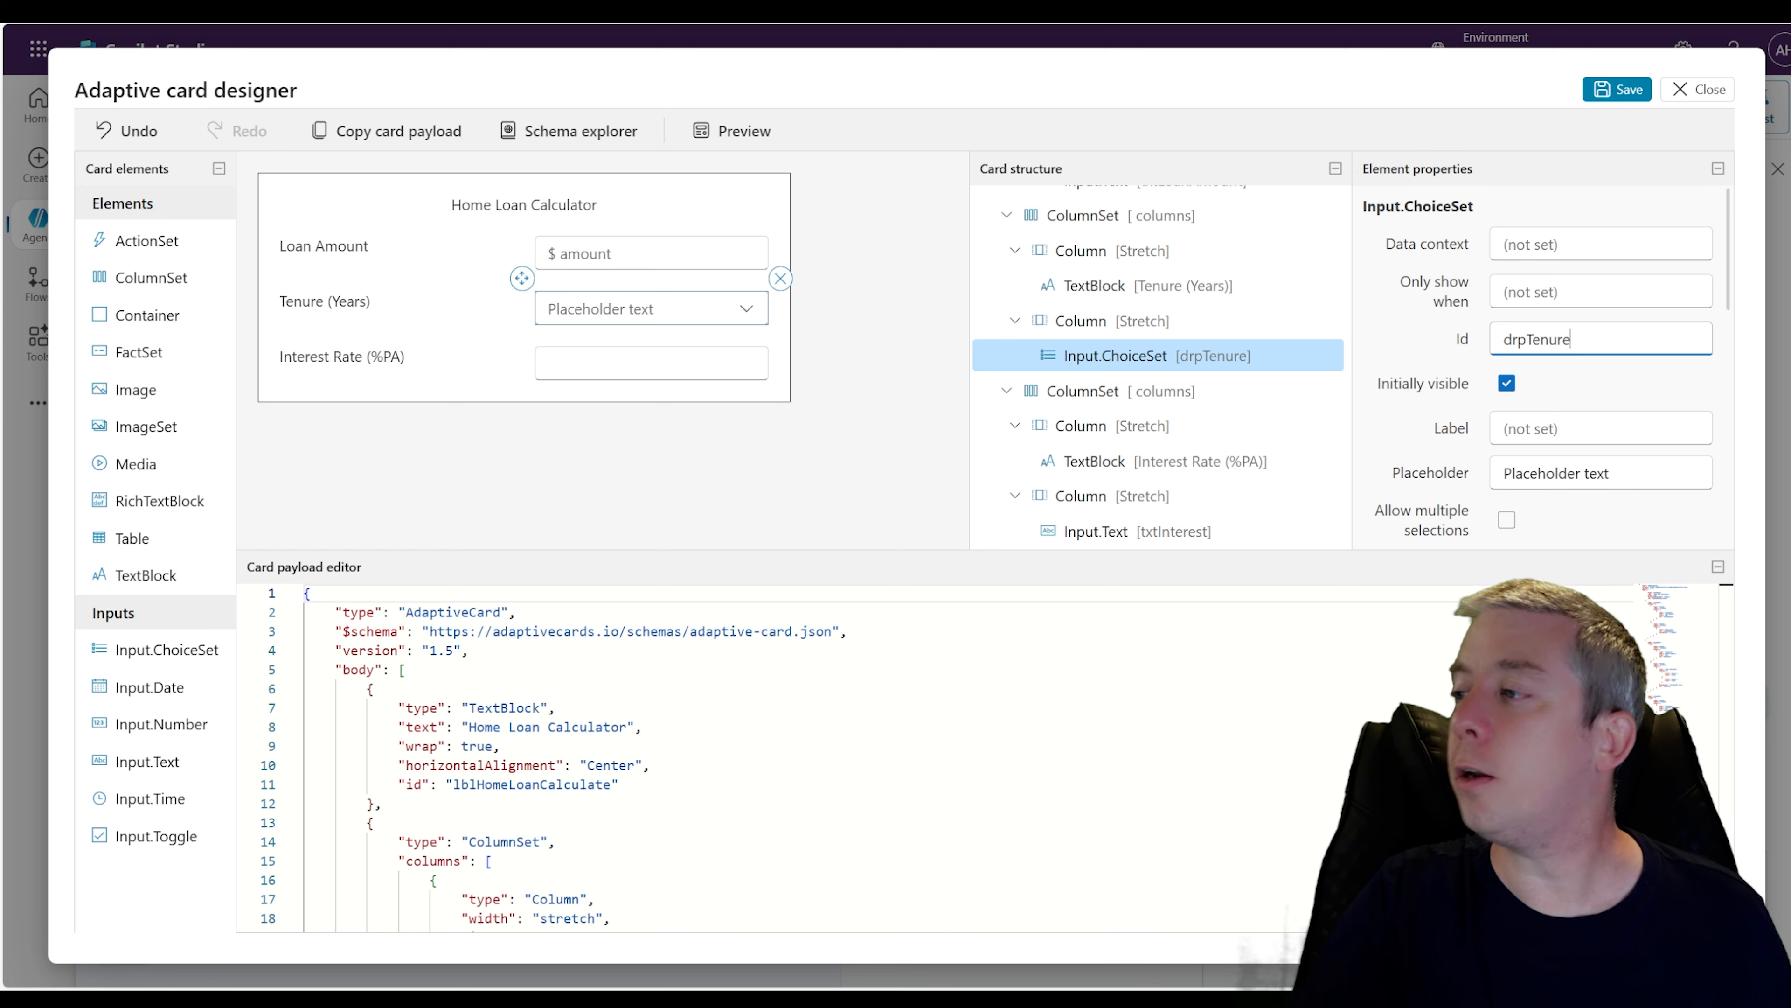
{"action": "type", "text": "pTenure"}
Set the tenure choices to Fixed 30 Years with value 30 and Fixed 20 Years with value 20
{"action": "left_click", "coordinate": [621, 318]}
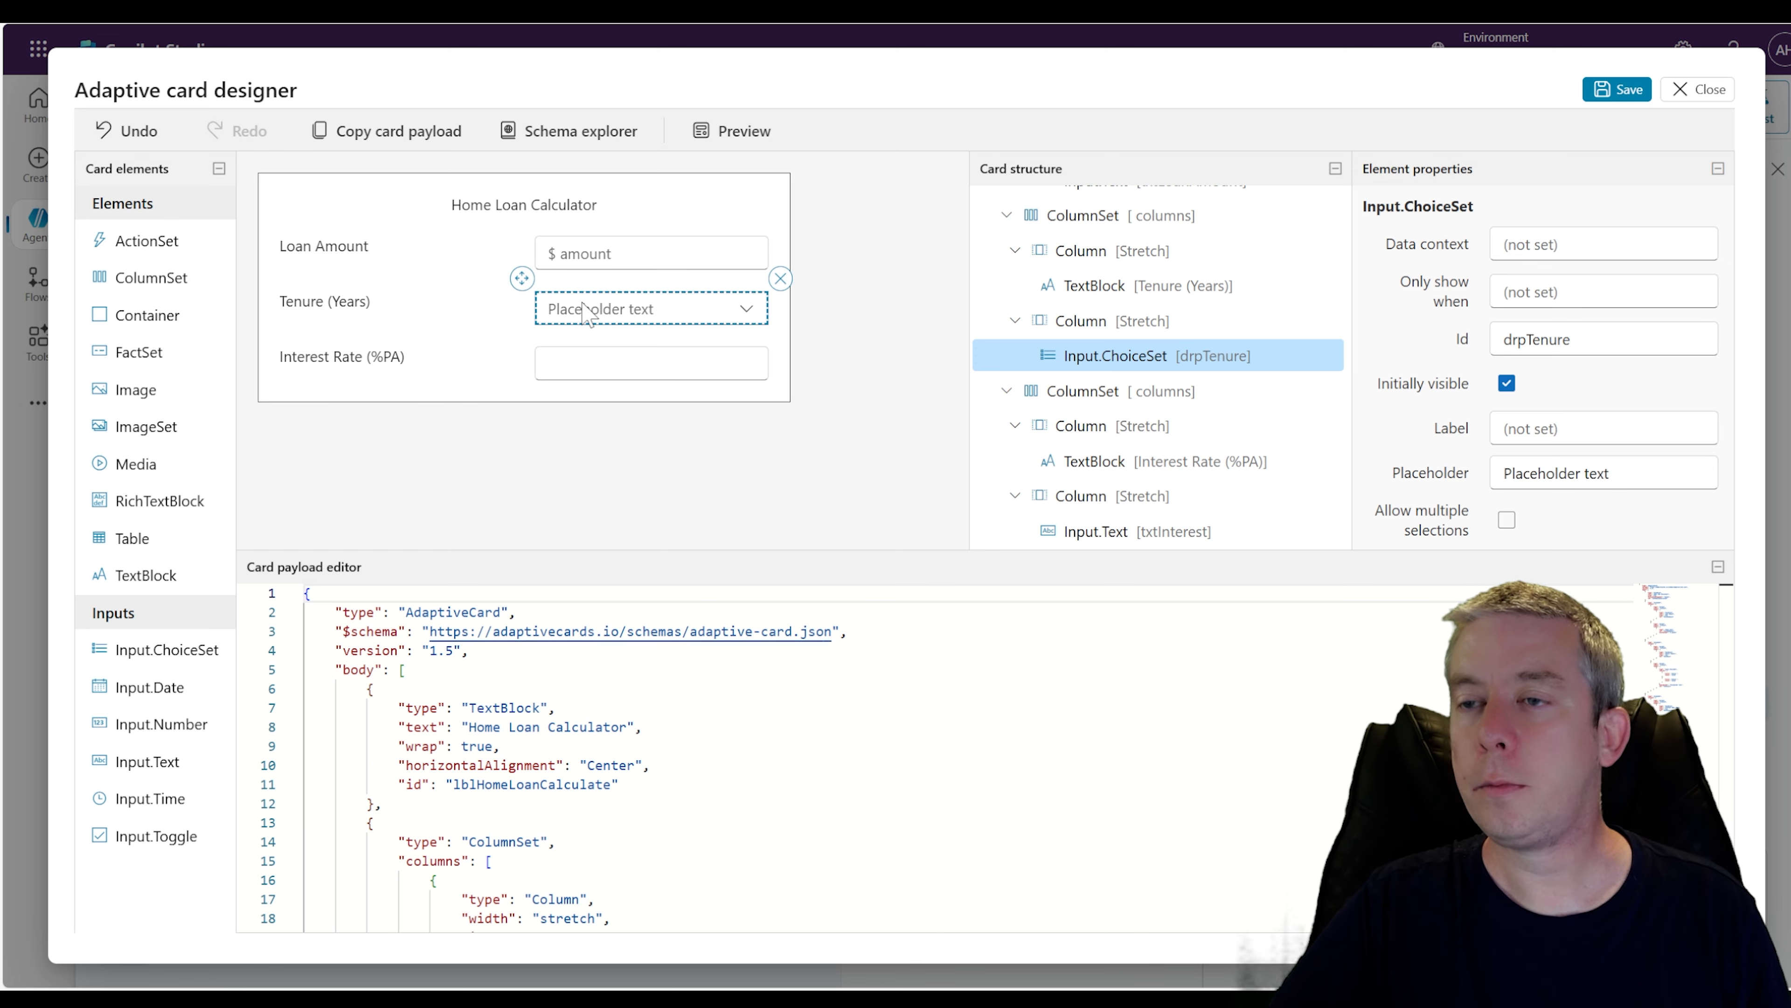
{"action": "scroll", "coordinate": [1481, 406], "scroll_direction": "down", "scroll_amount": 10}
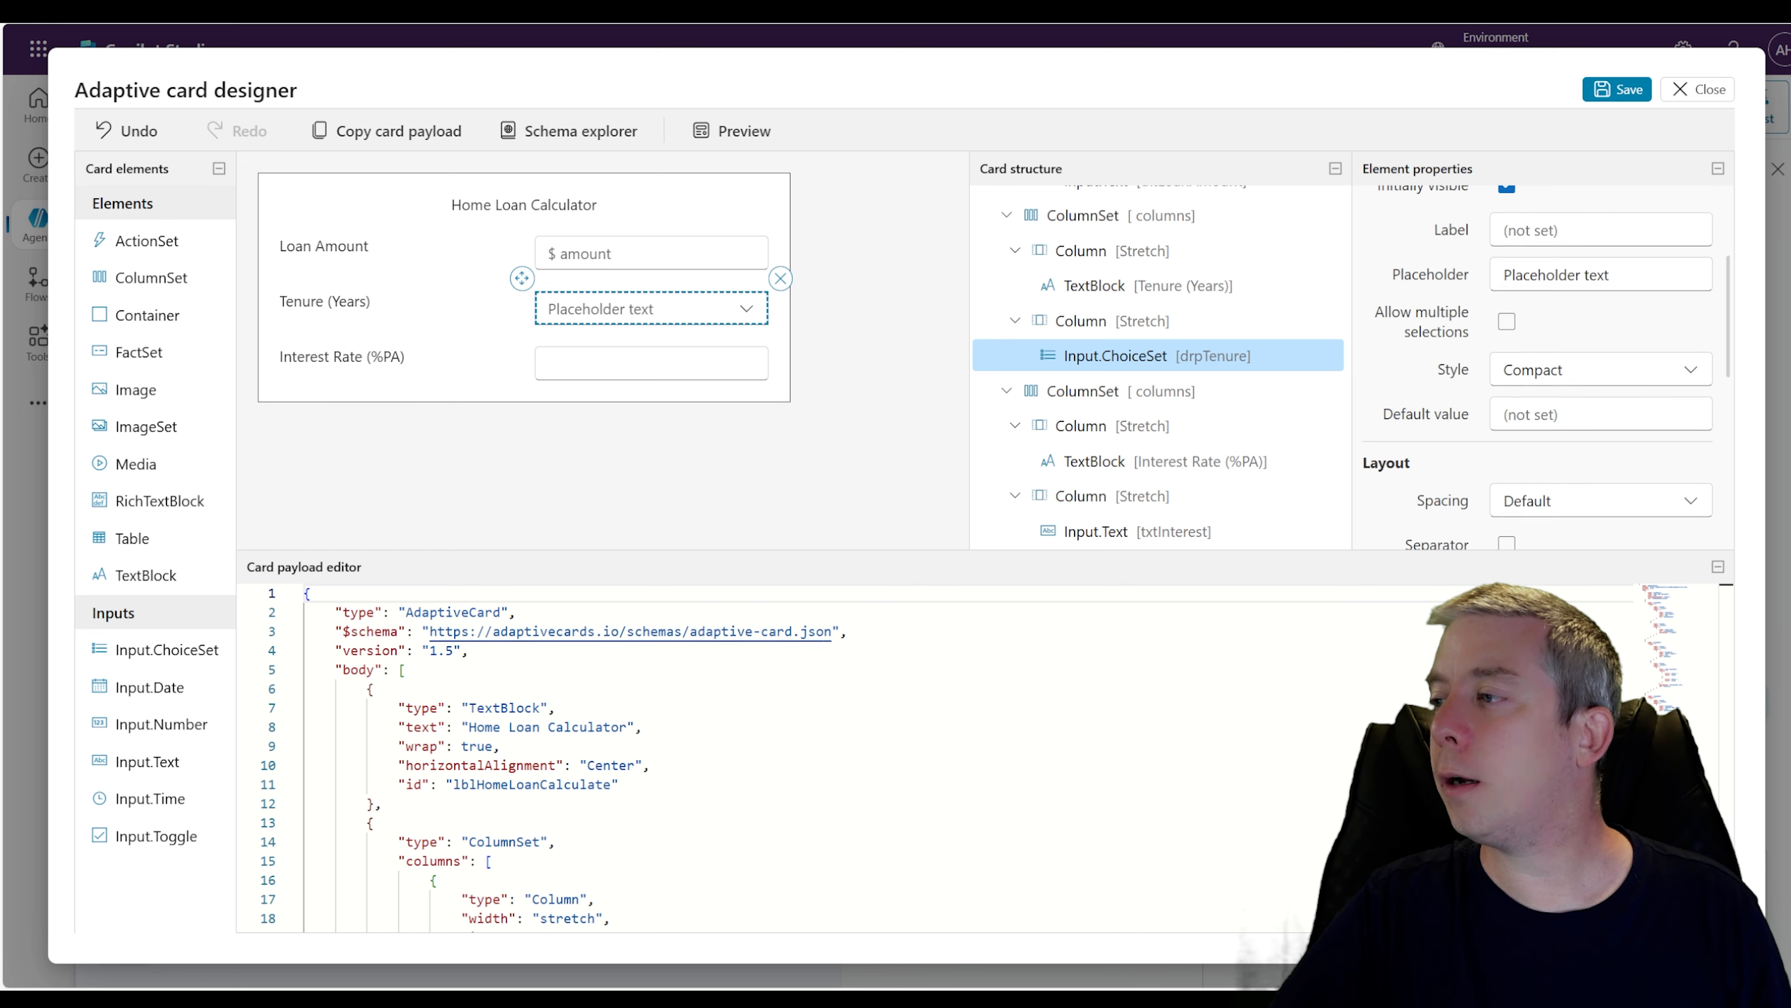
{"action": "scroll", "coordinate": [1481, 406], "scroll_direction": "down", "scroll_amount": 1}
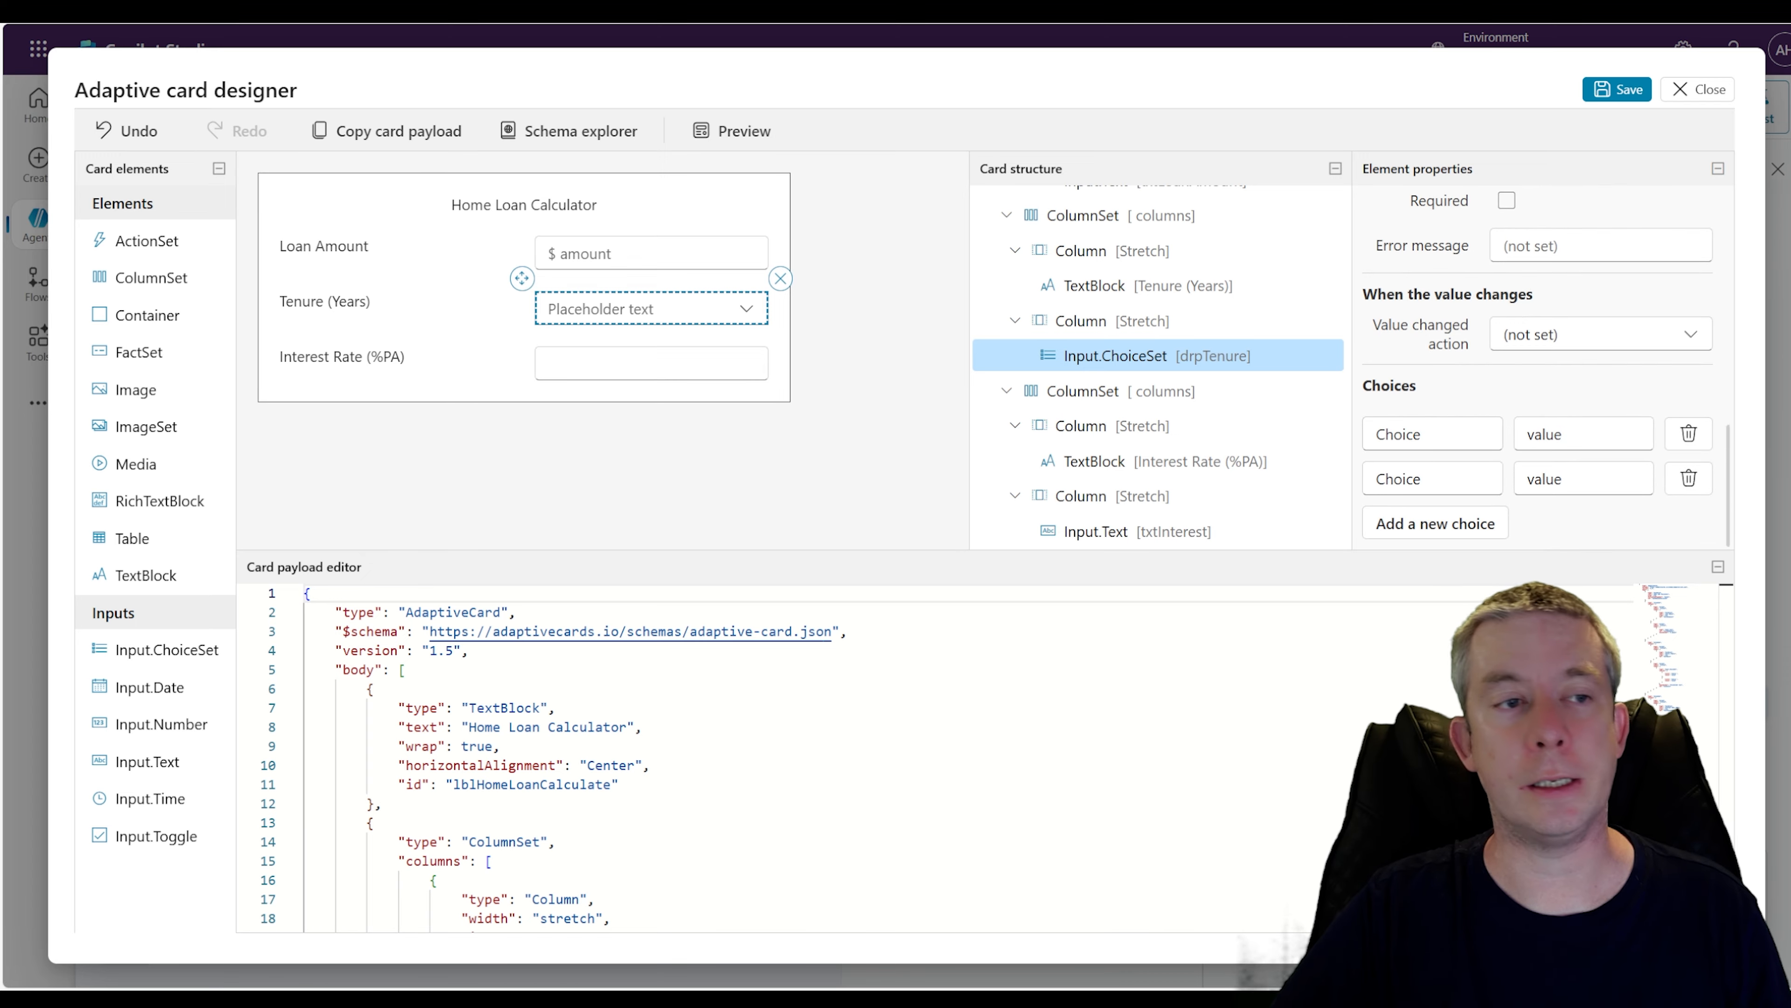
{"action": "left_click_drag", "start_coordinate": [1435, 435], "coordinate": [1112, 356]}
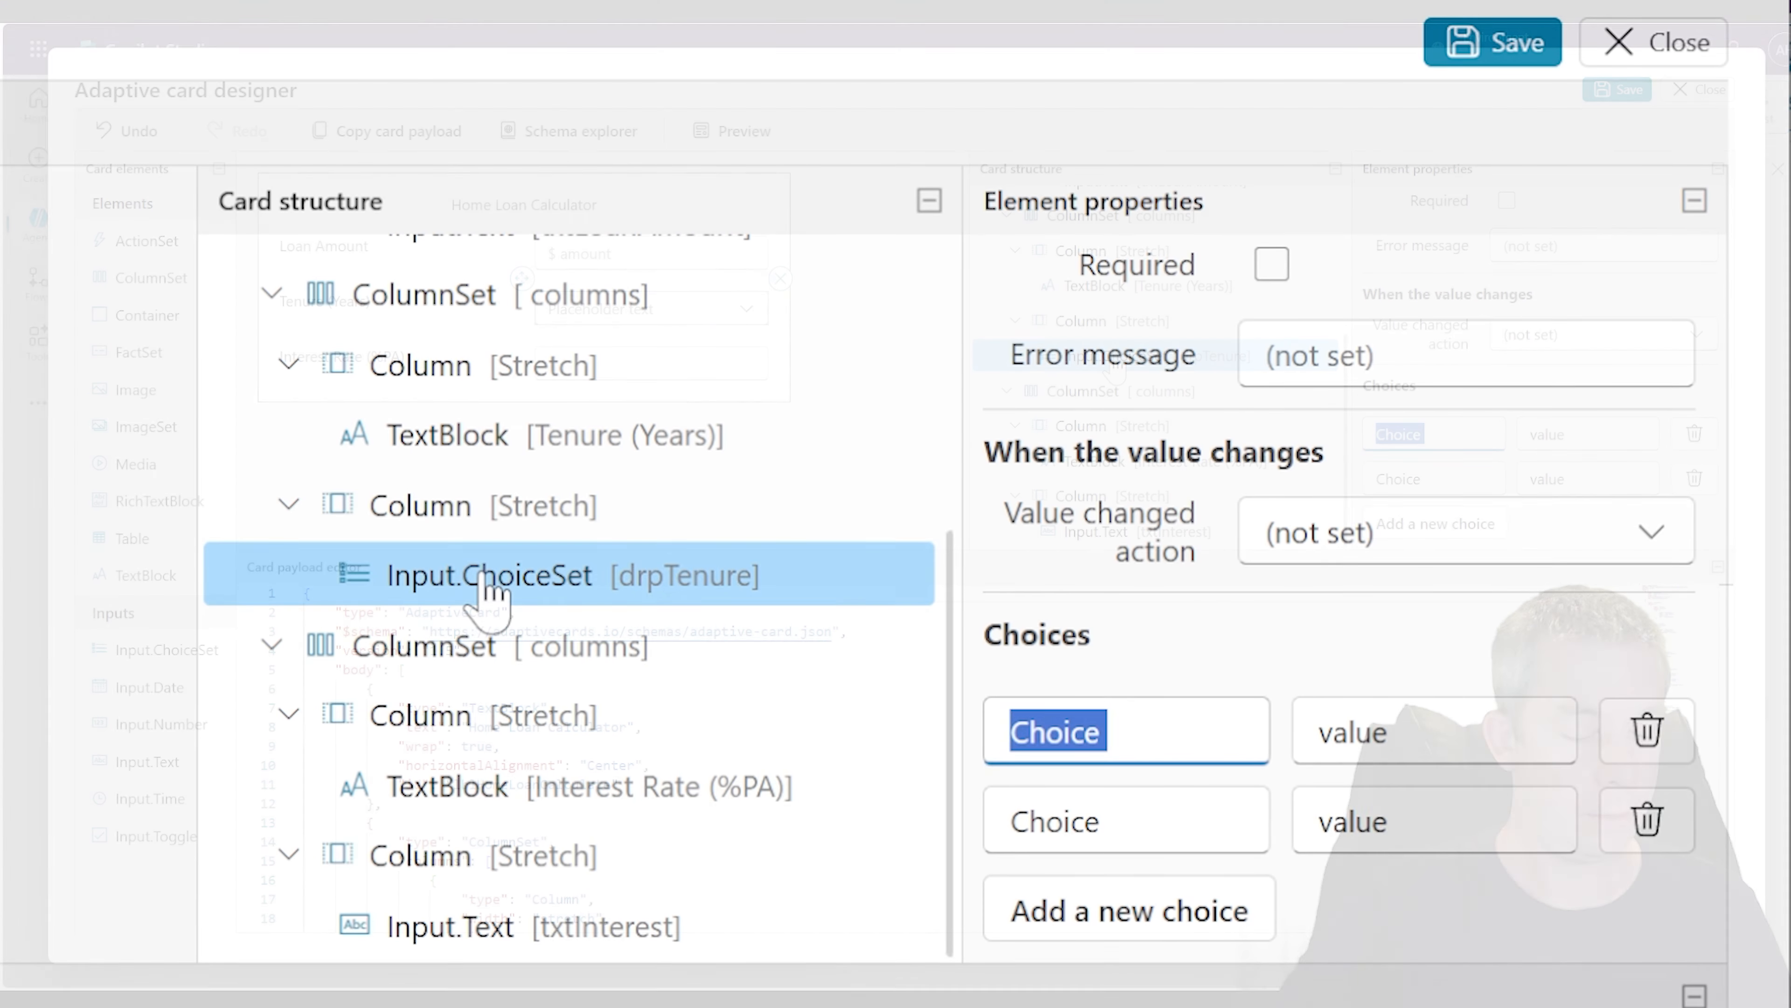
{"action": "type", "text": "Fixed 30 Years"}
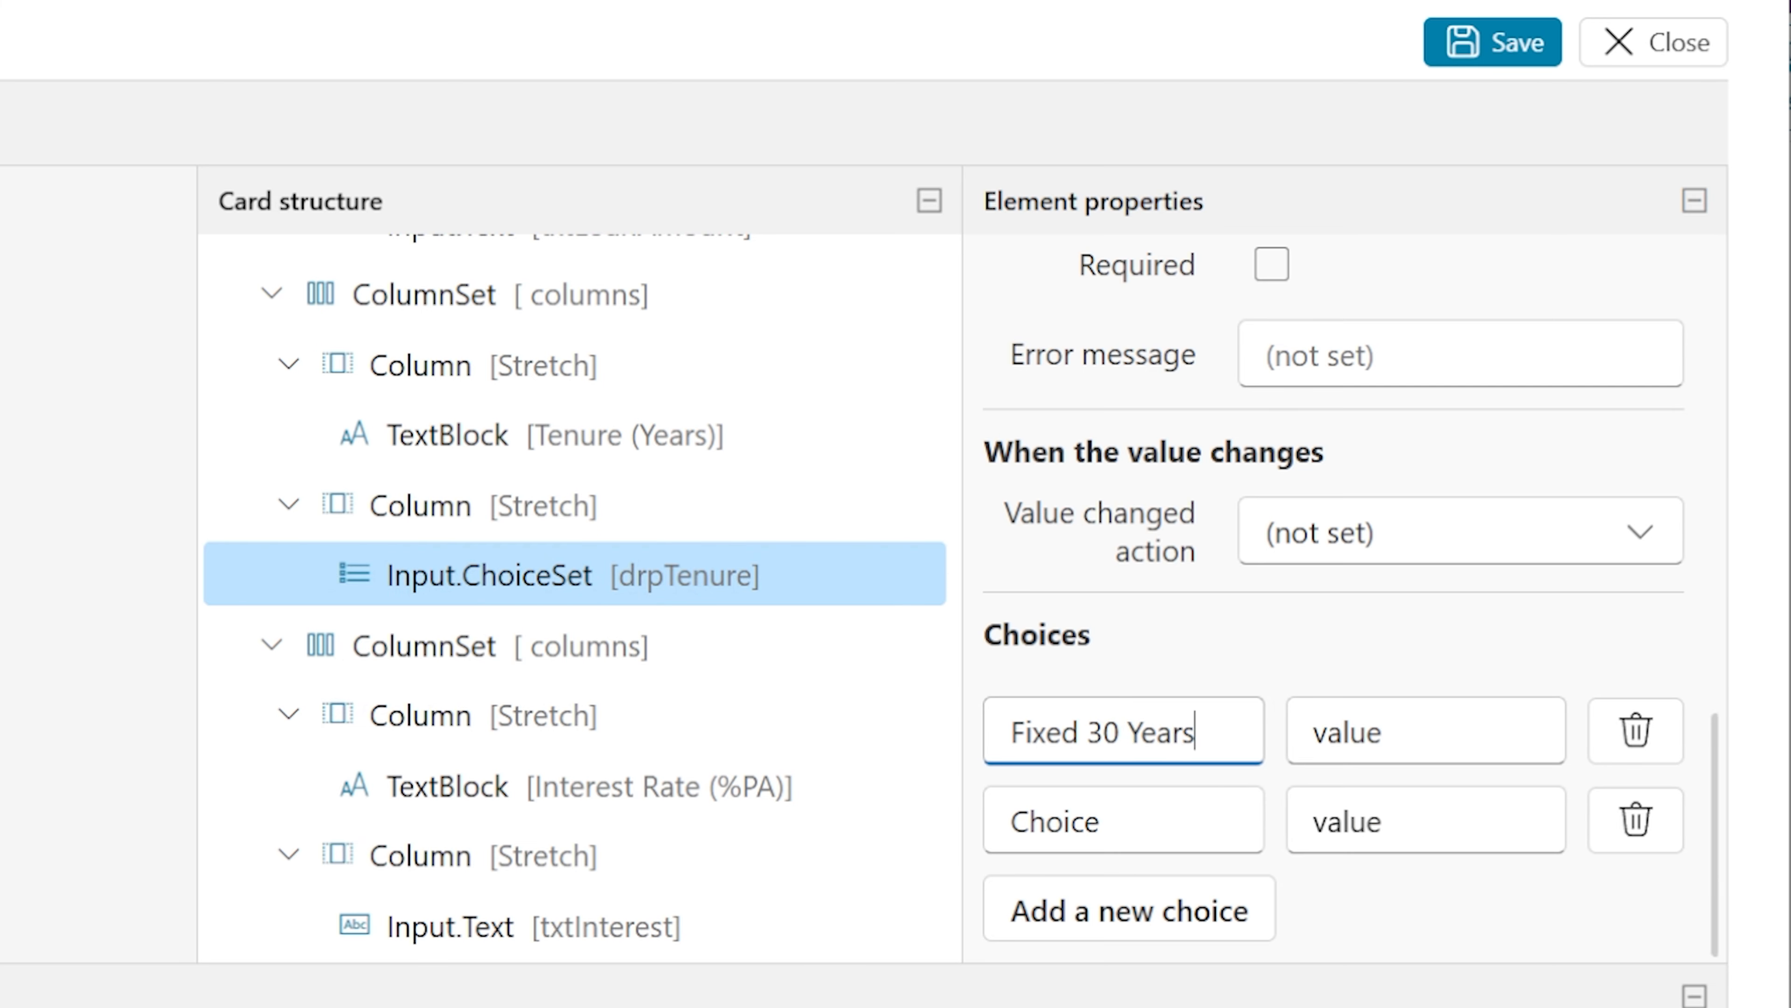
{"action": "key", "text": "Tab"}
{"action": "type", "text": "3"}
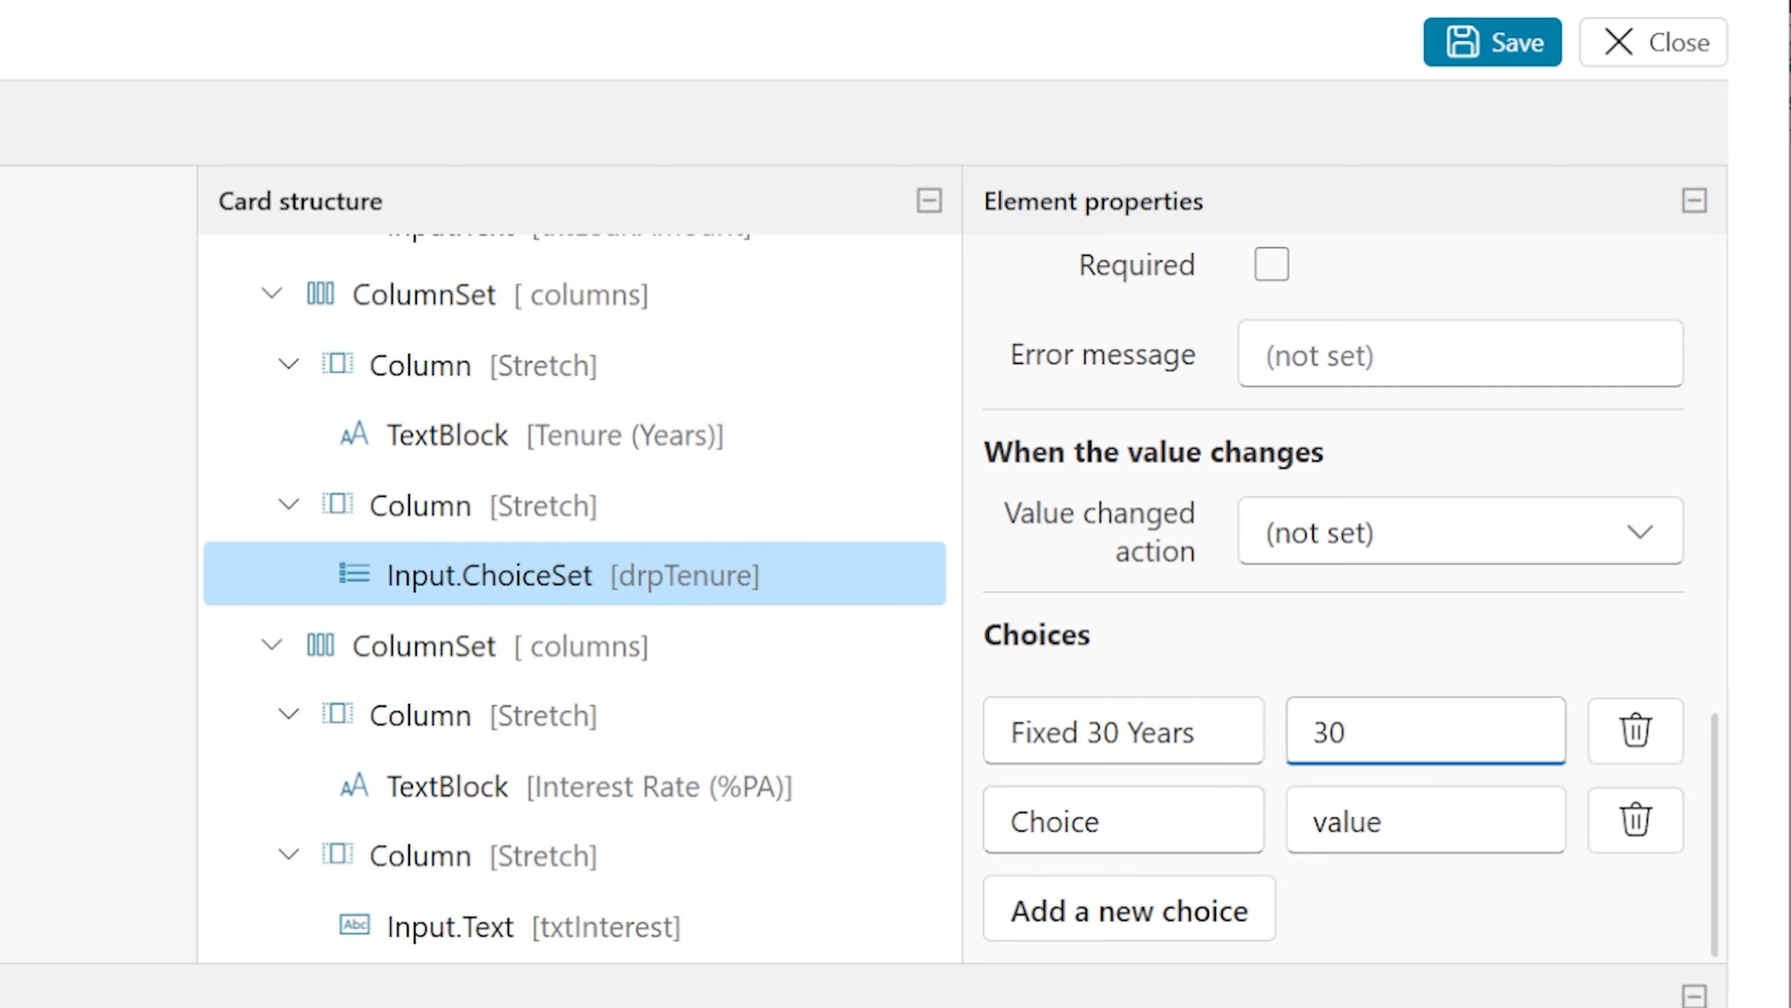
{"action": "left_click", "coordinate": [7, 784]}
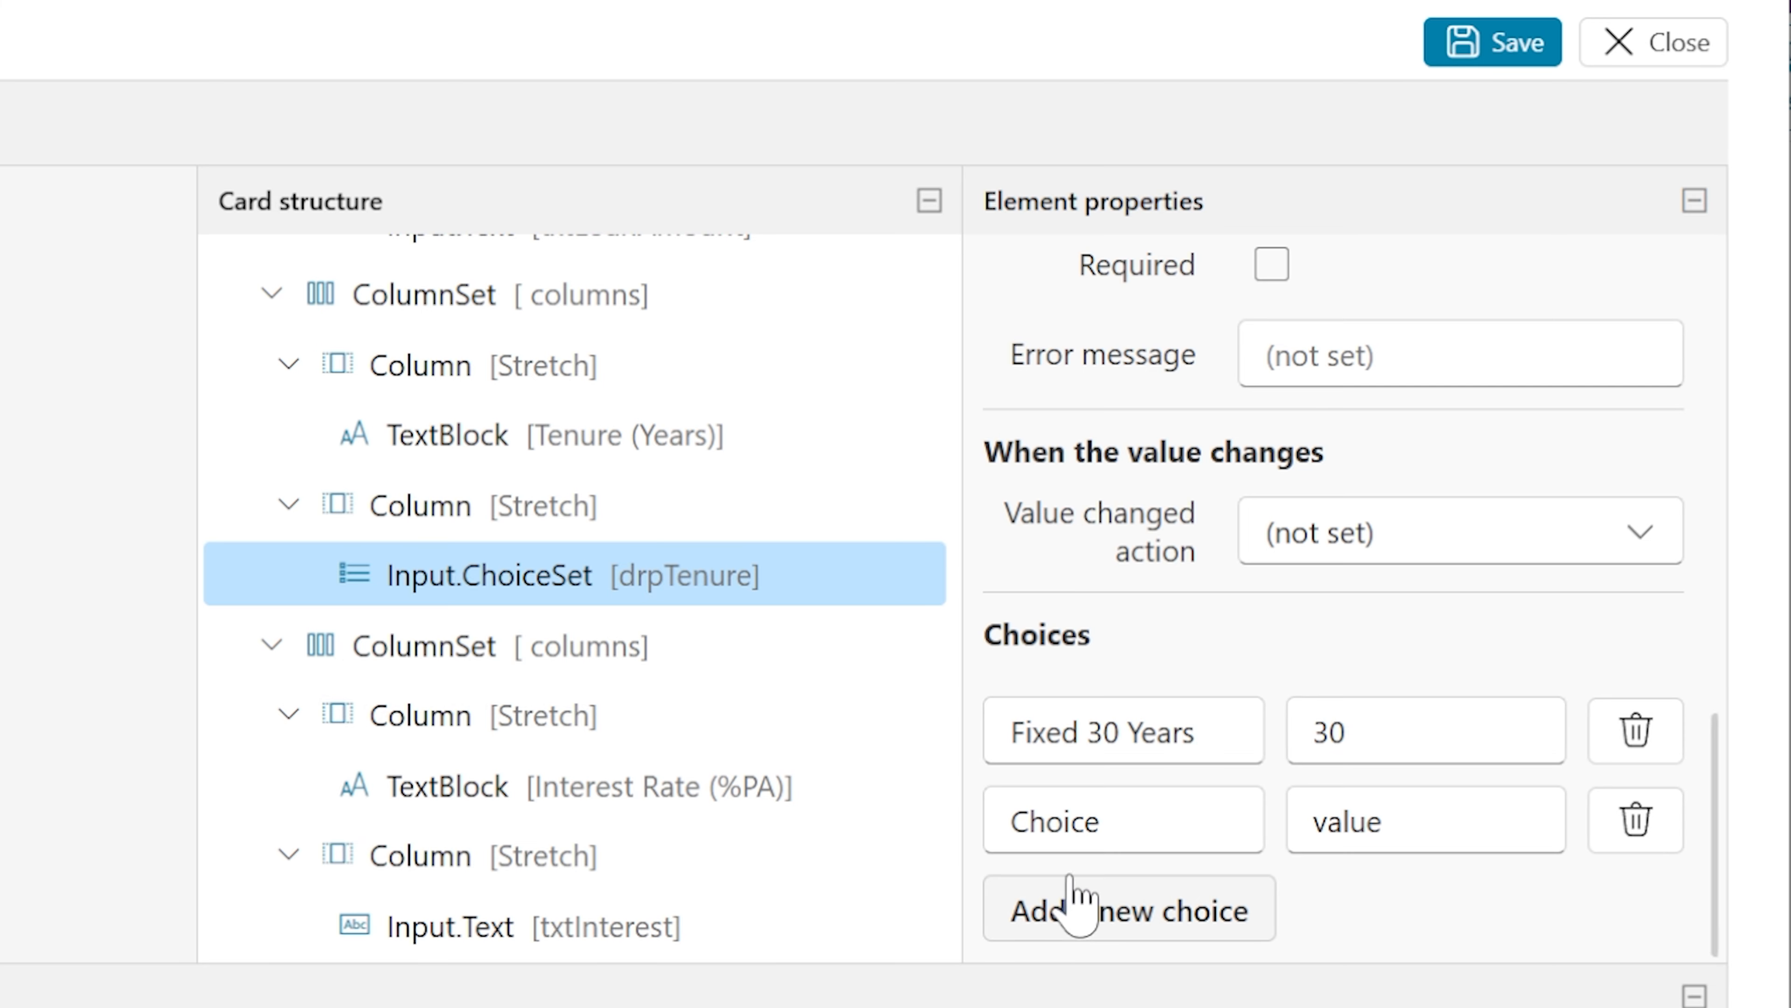
{"action": "left_click_drag", "start_coordinate": [1110, 822], "coordinate": [353, 744]}
{"action": "type", "text": "Fixed 20 Years"}
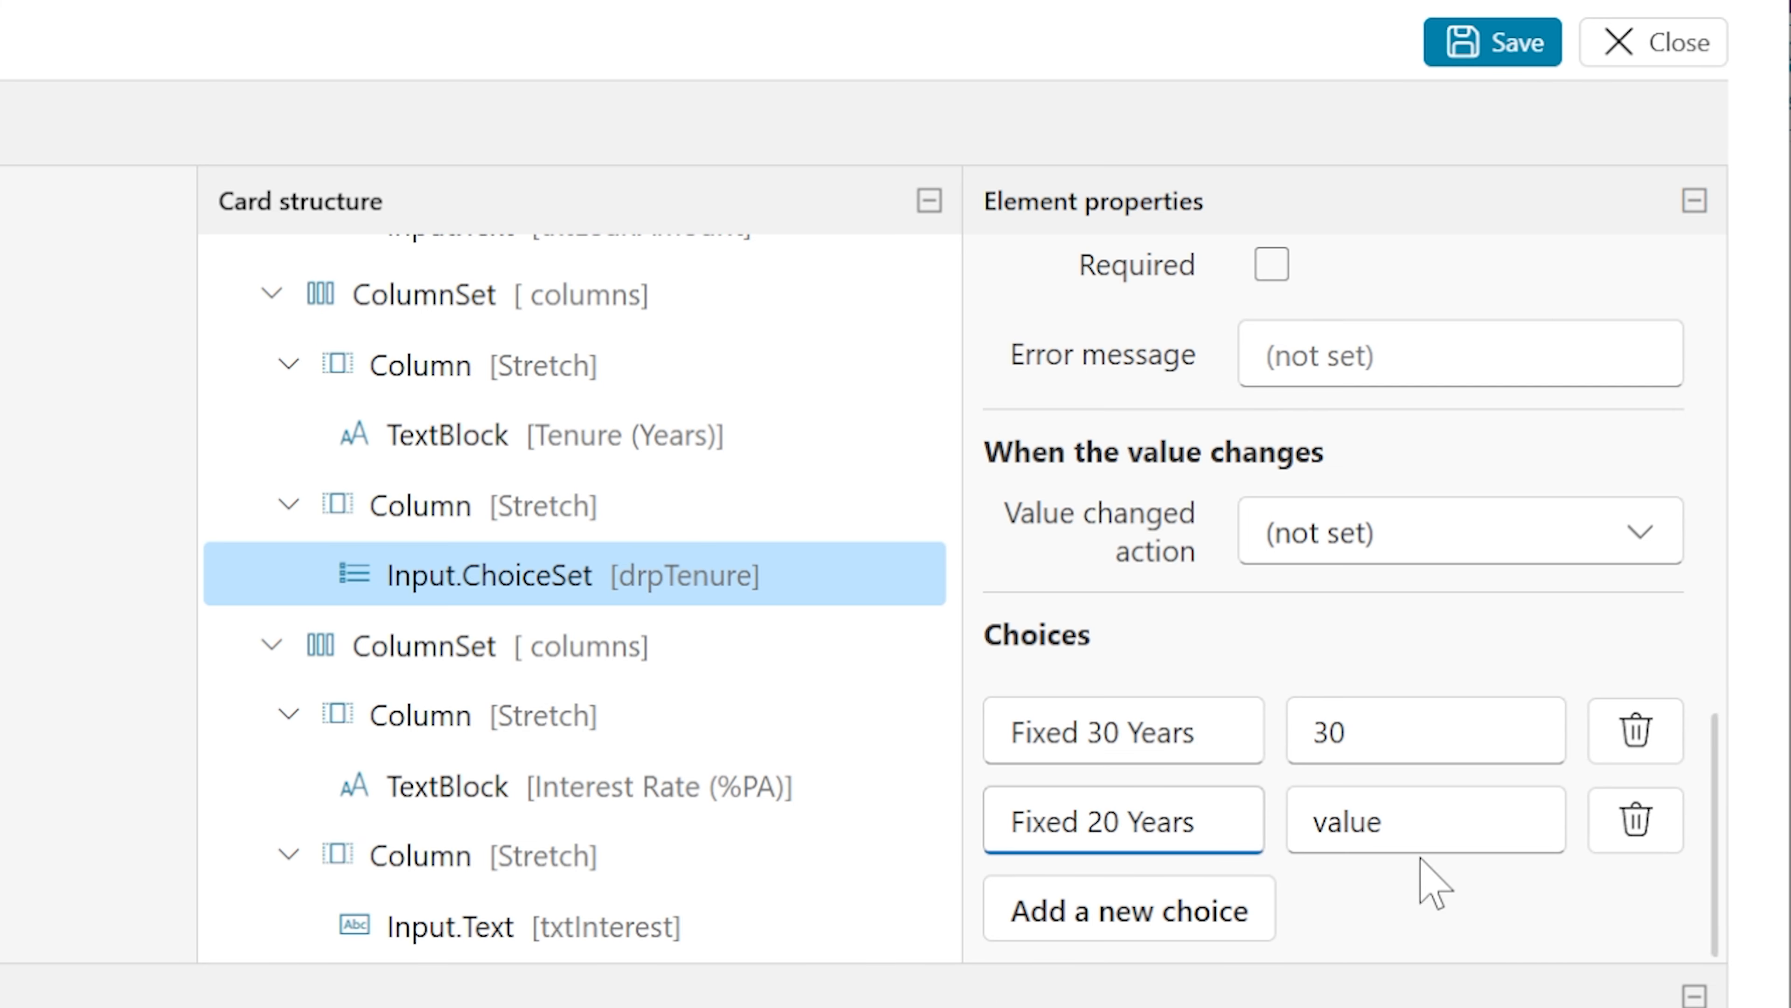
{"action": "key", "text": "Tab"}
{"action": "type", "text": "20"}
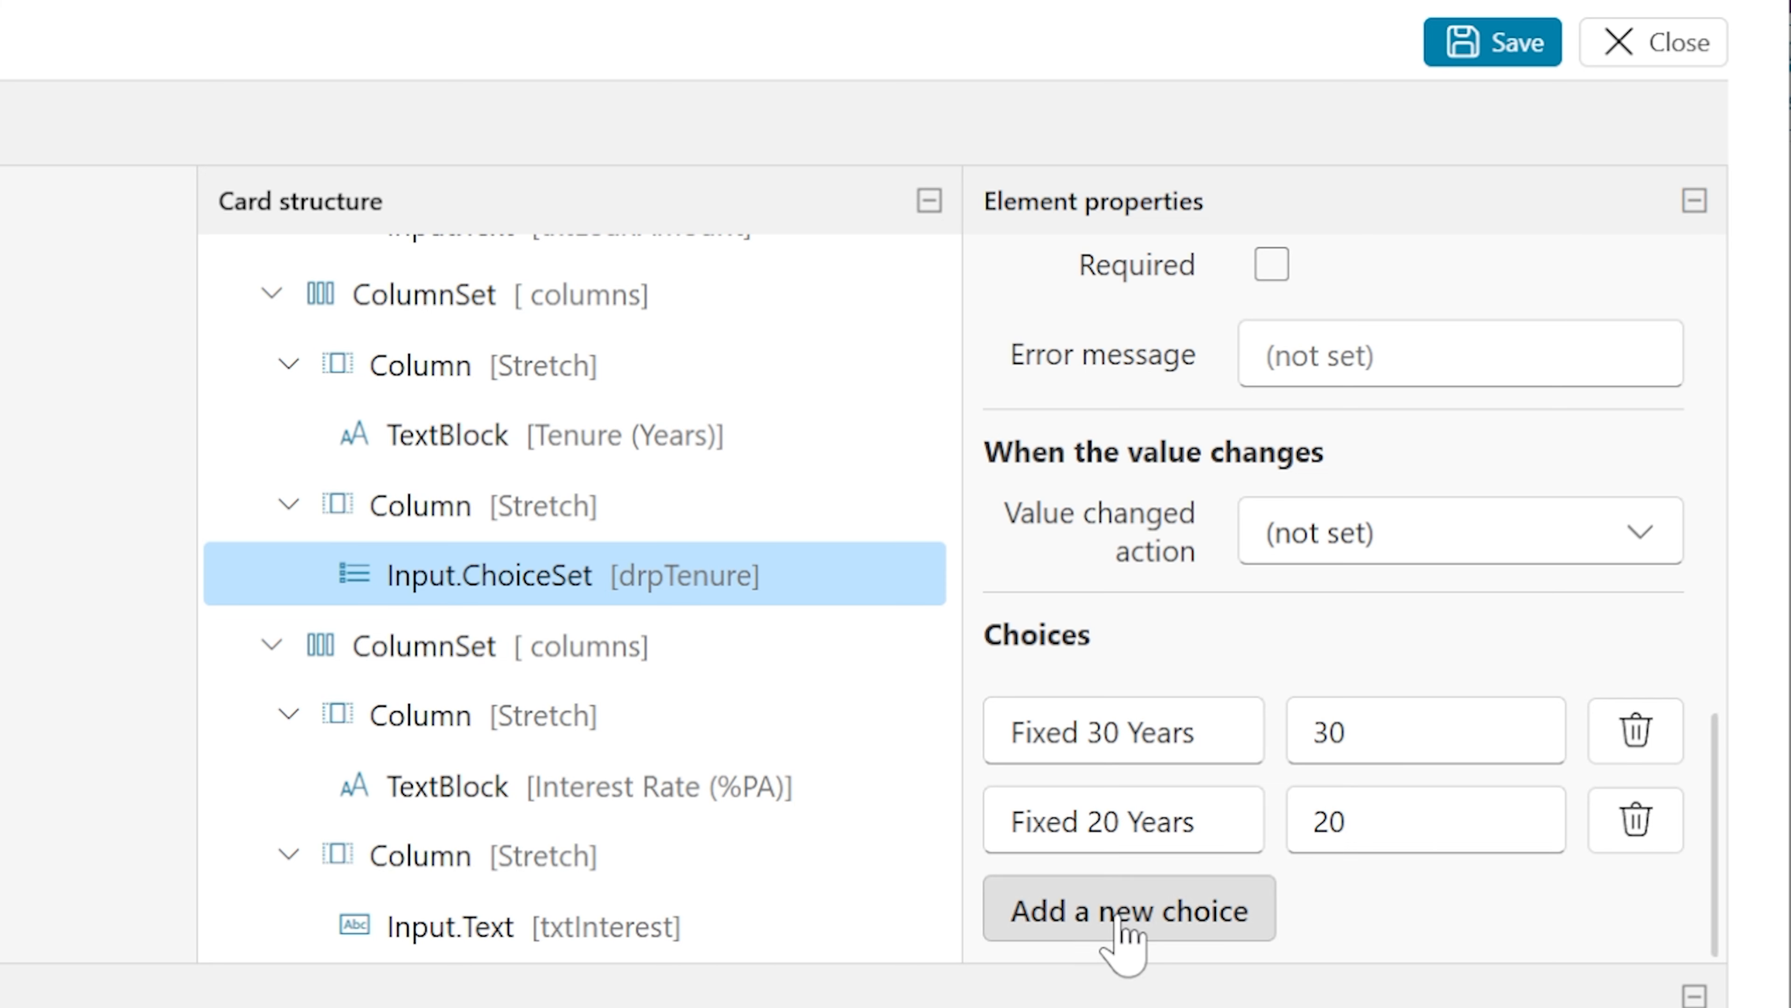
Add a Fixed 15 Years choice with value 15 and preview the card at all widths
{"action": "left_click", "coordinate": [1127, 917]}
{"action": "type", "text": "Fi"}
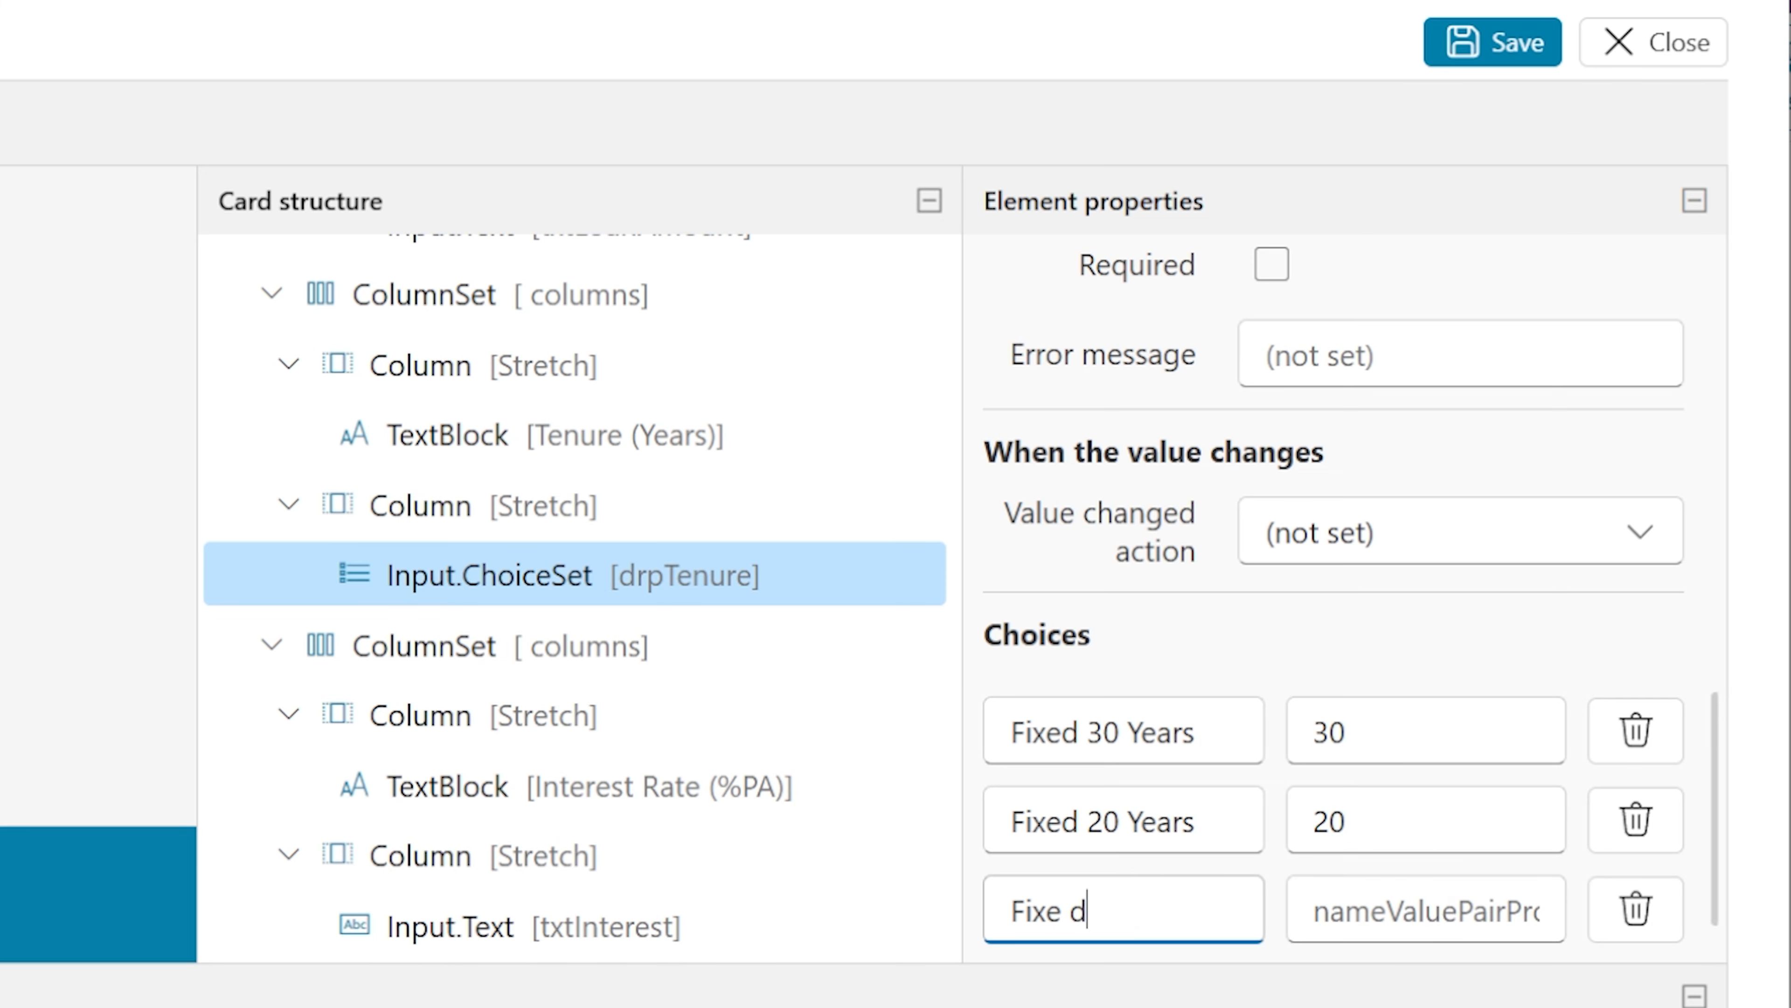
{"action": "type", "text": "xed 15 Years"}
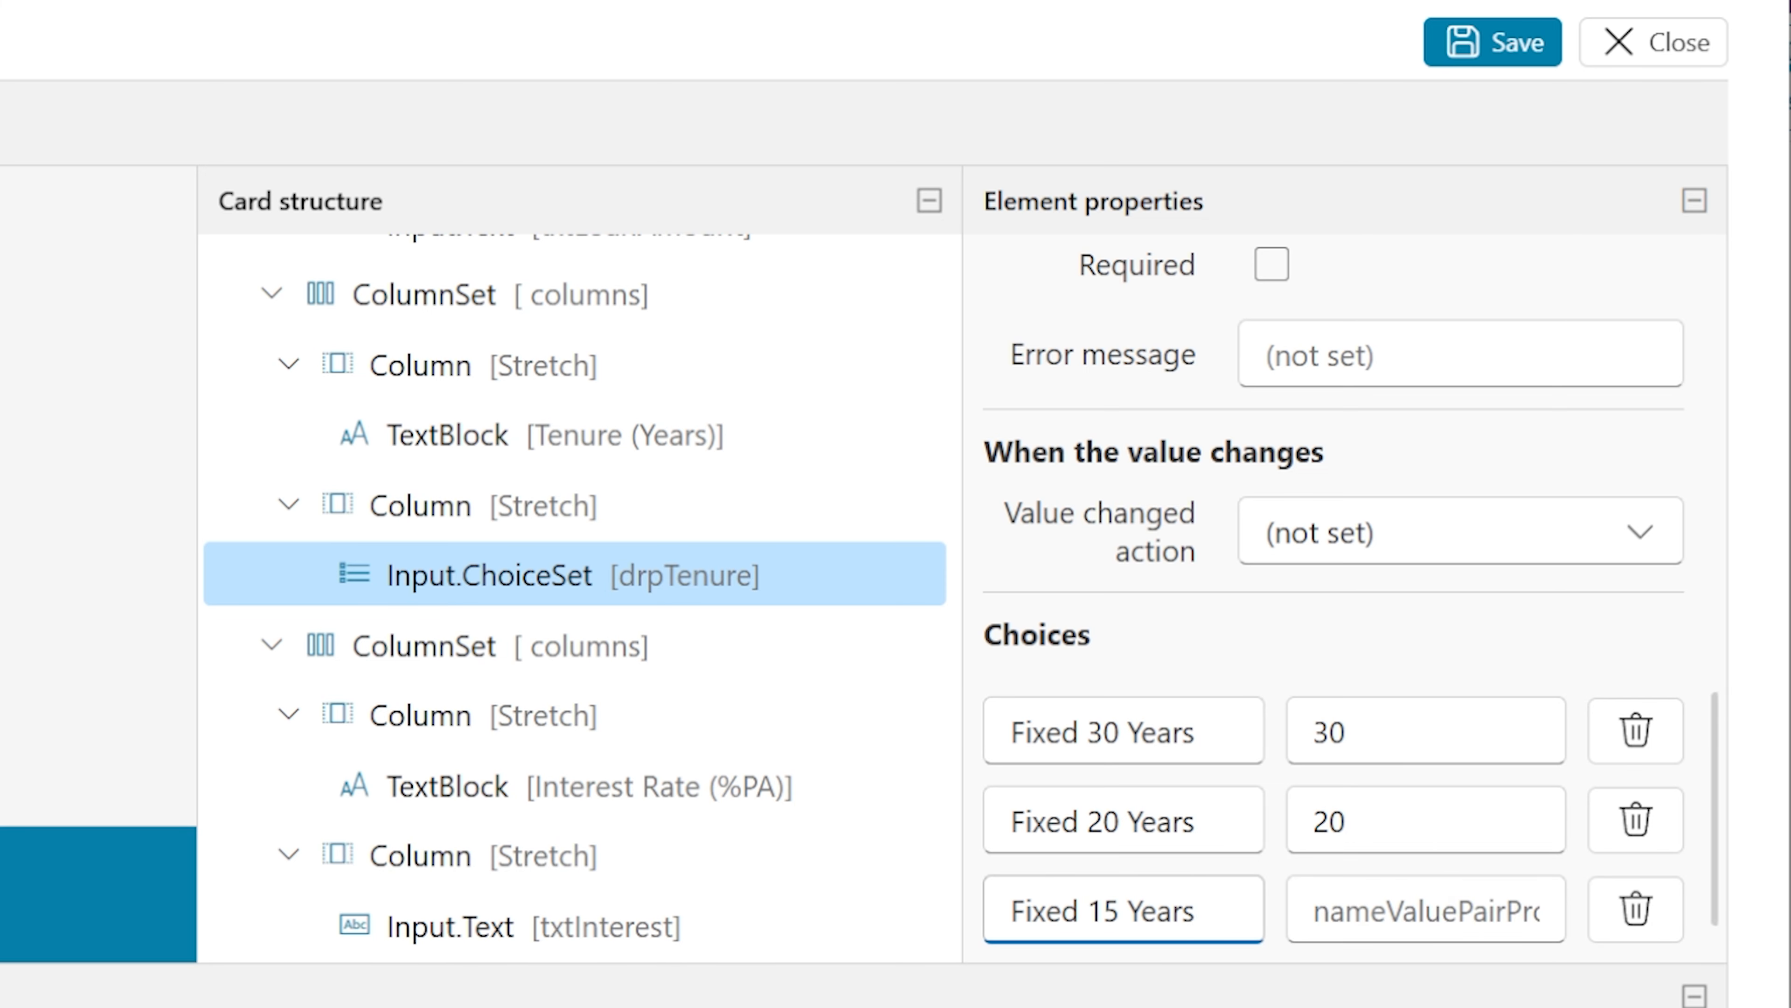
{"action": "key", "text": "Tab"}
{"action": "type", "text": "1"}
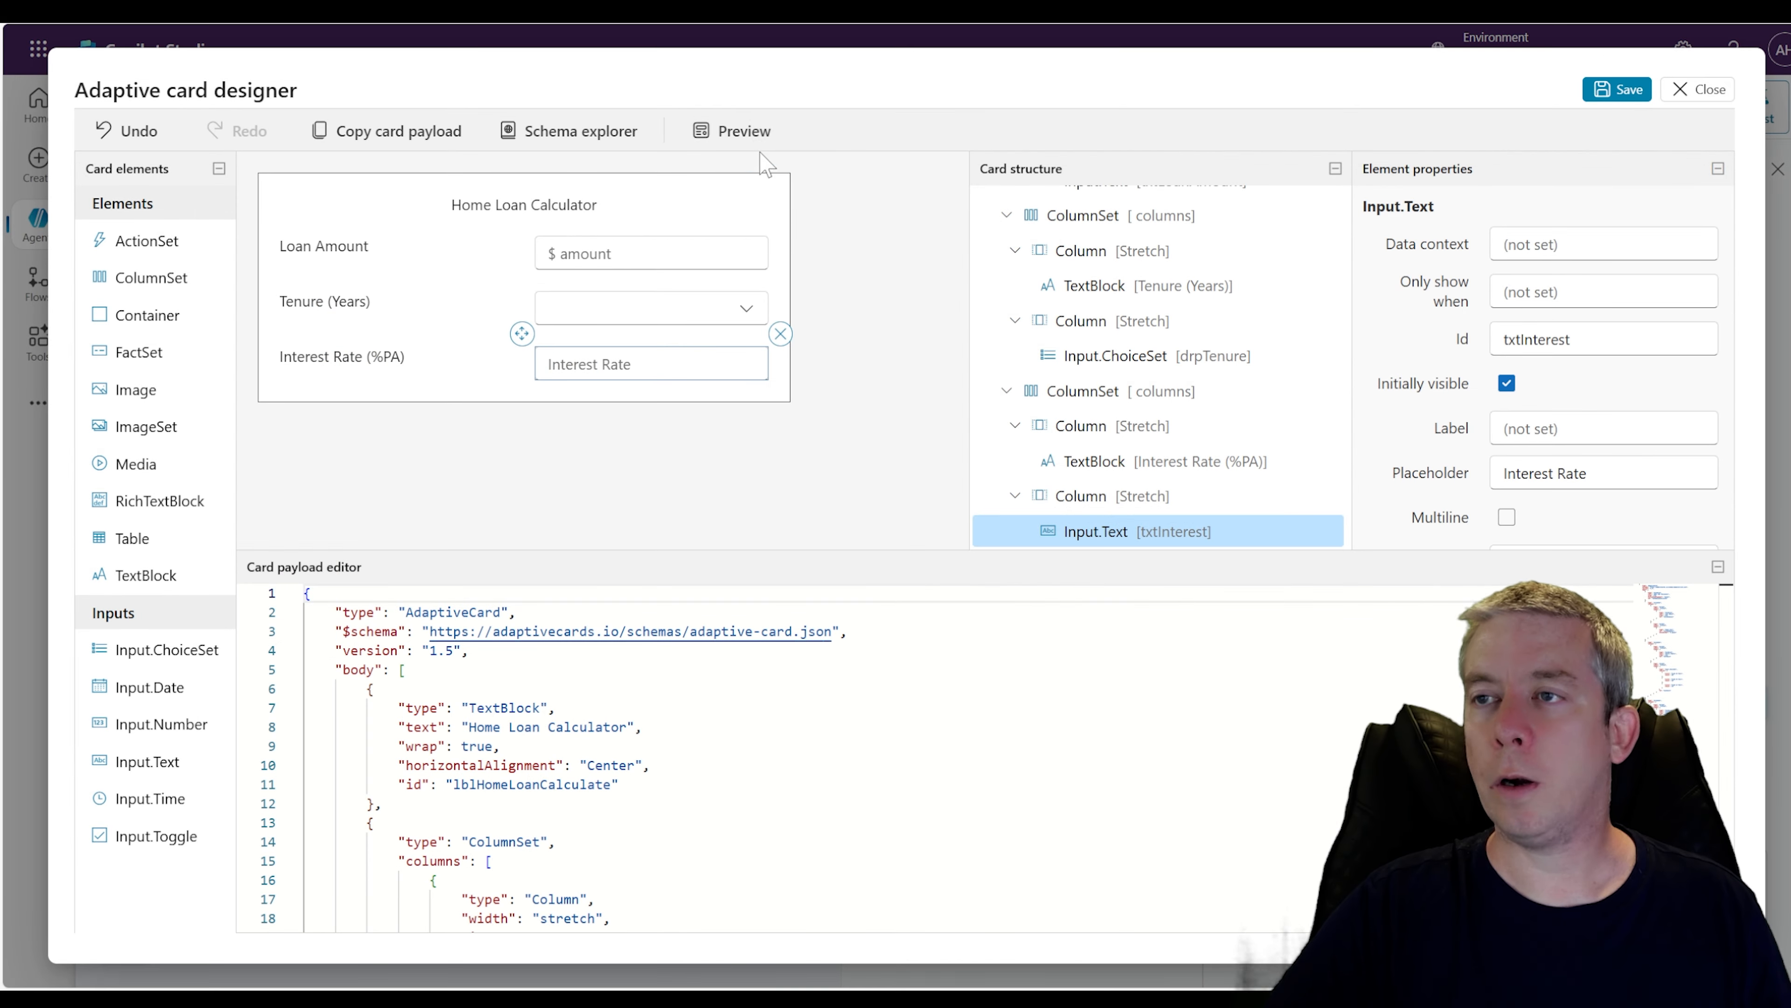
{"action": "left_click", "coordinate": [733, 128]}
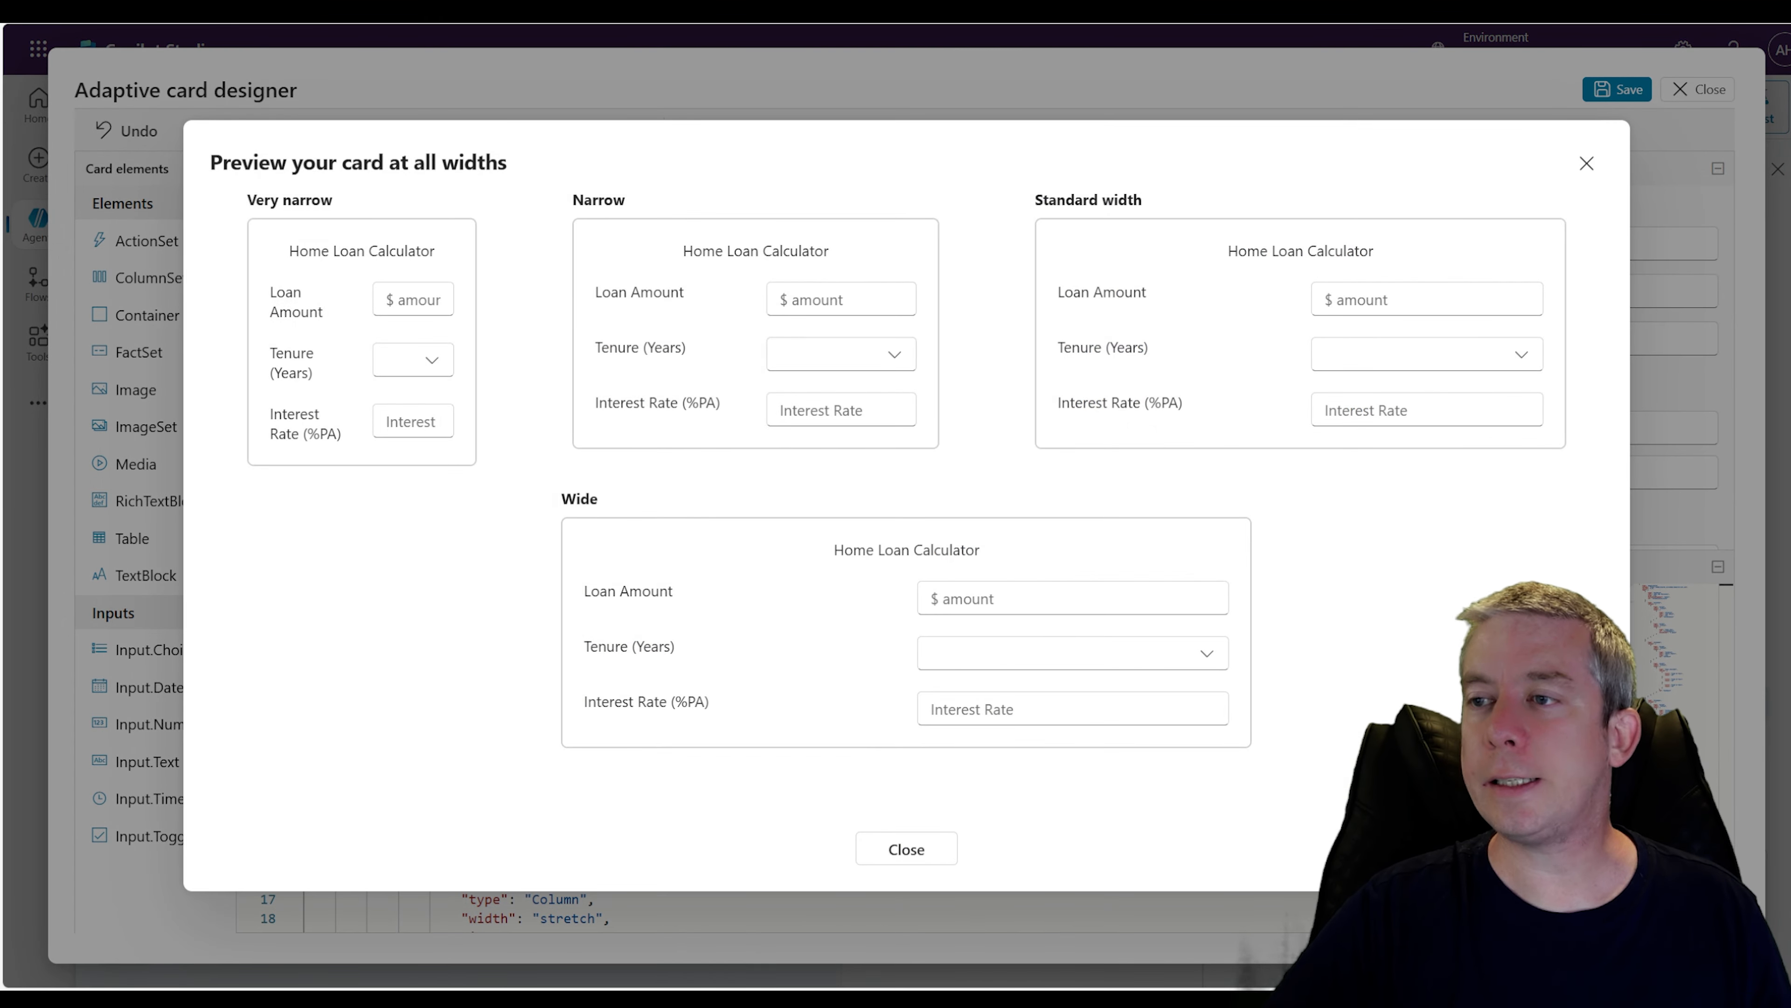
Check the tenure dropdown options in the card preview, then close the preview
{"action": "left_click", "coordinate": [896, 359]}
{"action": "left_click", "coordinate": [896, 360]}
{"action": "left_click", "coordinate": [1521, 358]}
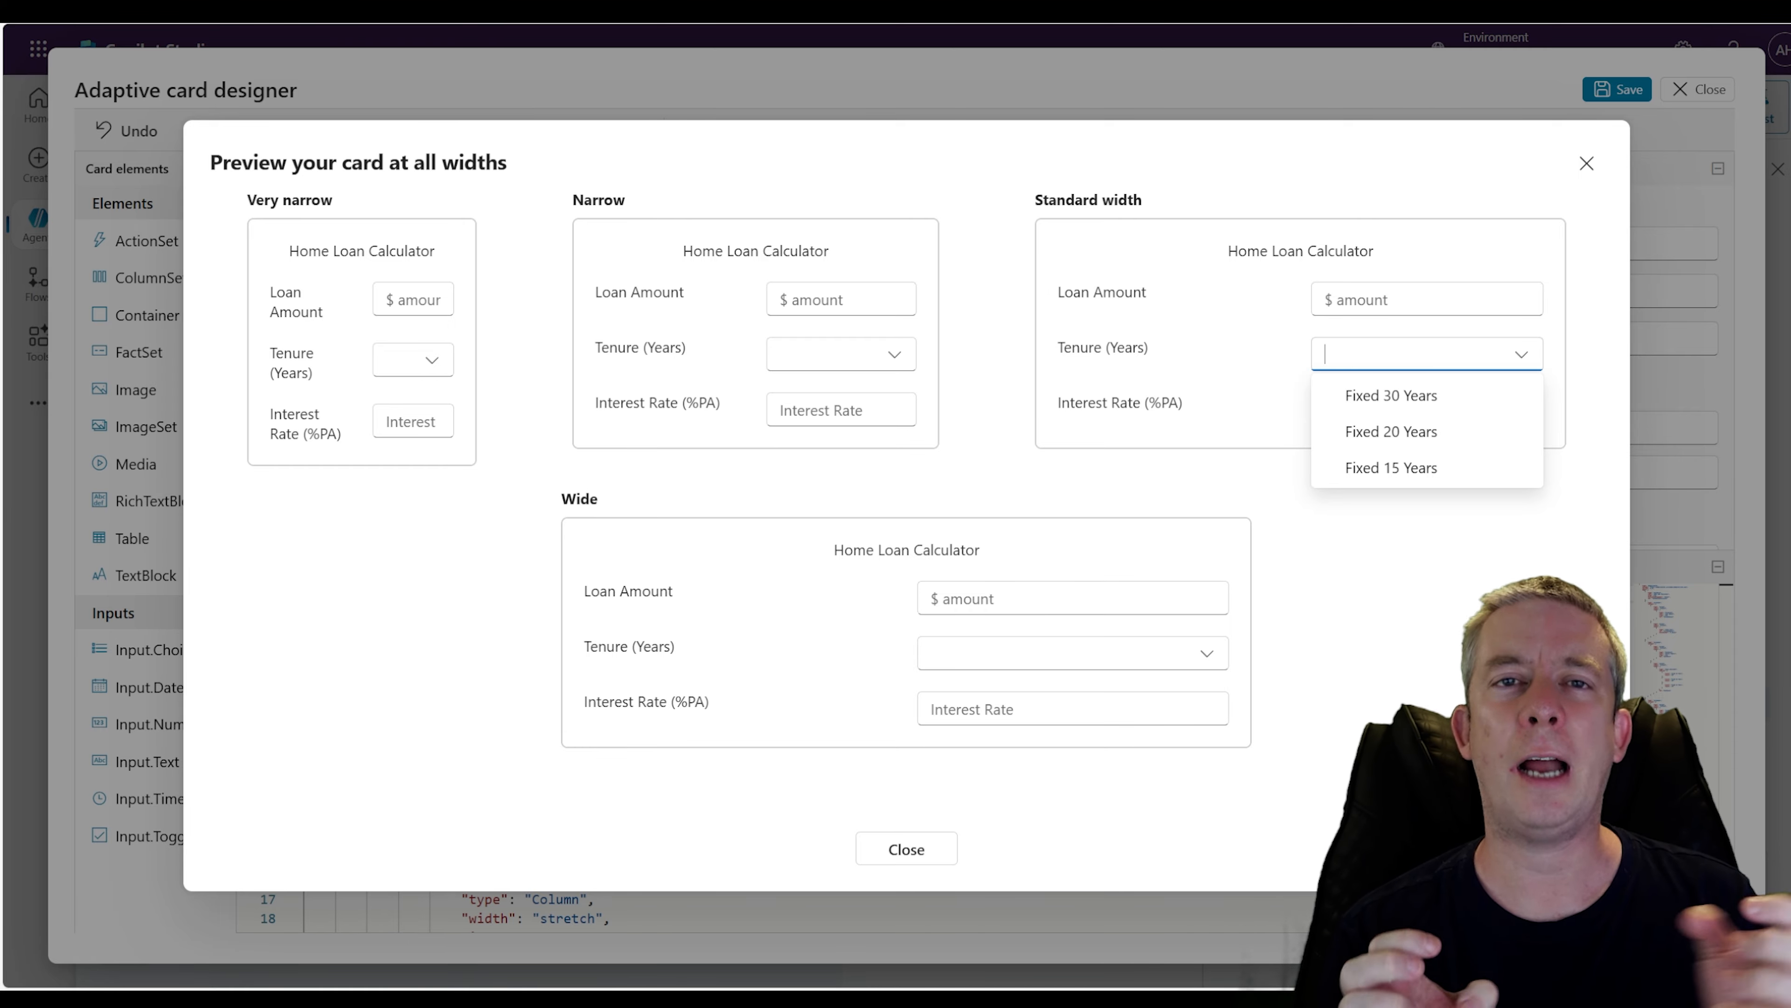
{"action": "left_click", "coordinate": [1587, 163]}
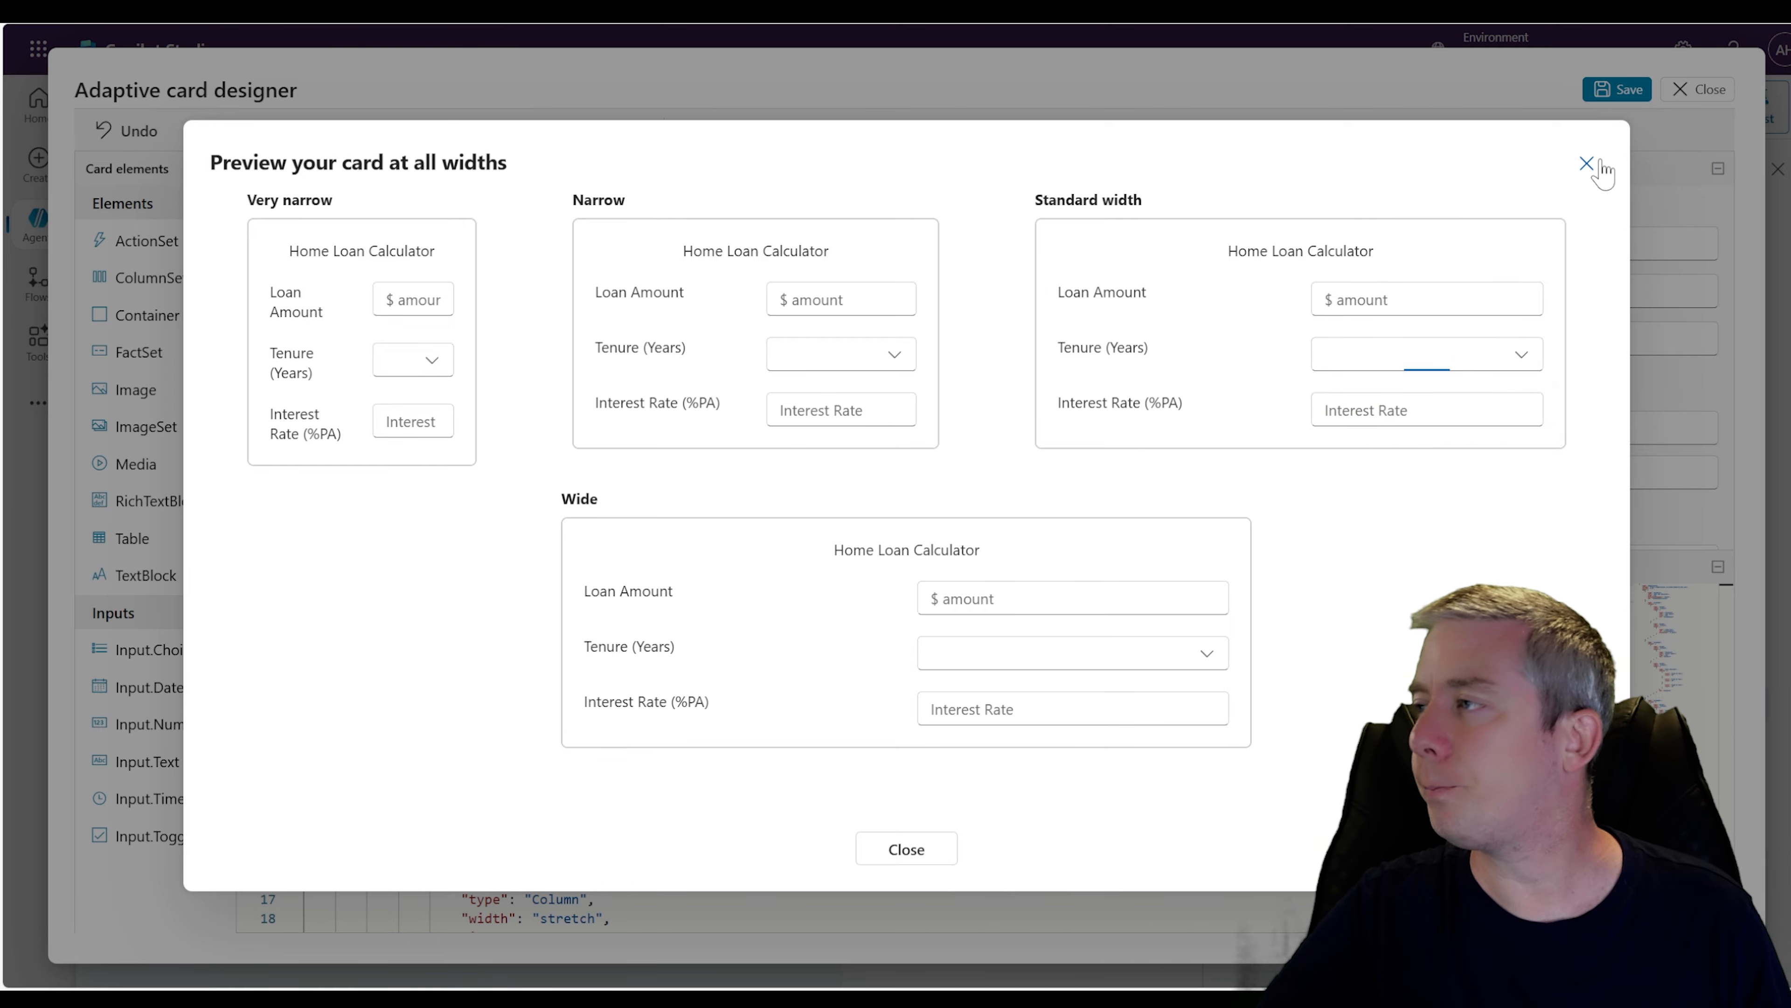
{"action": "left_click", "coordinate": [1586, 163]}
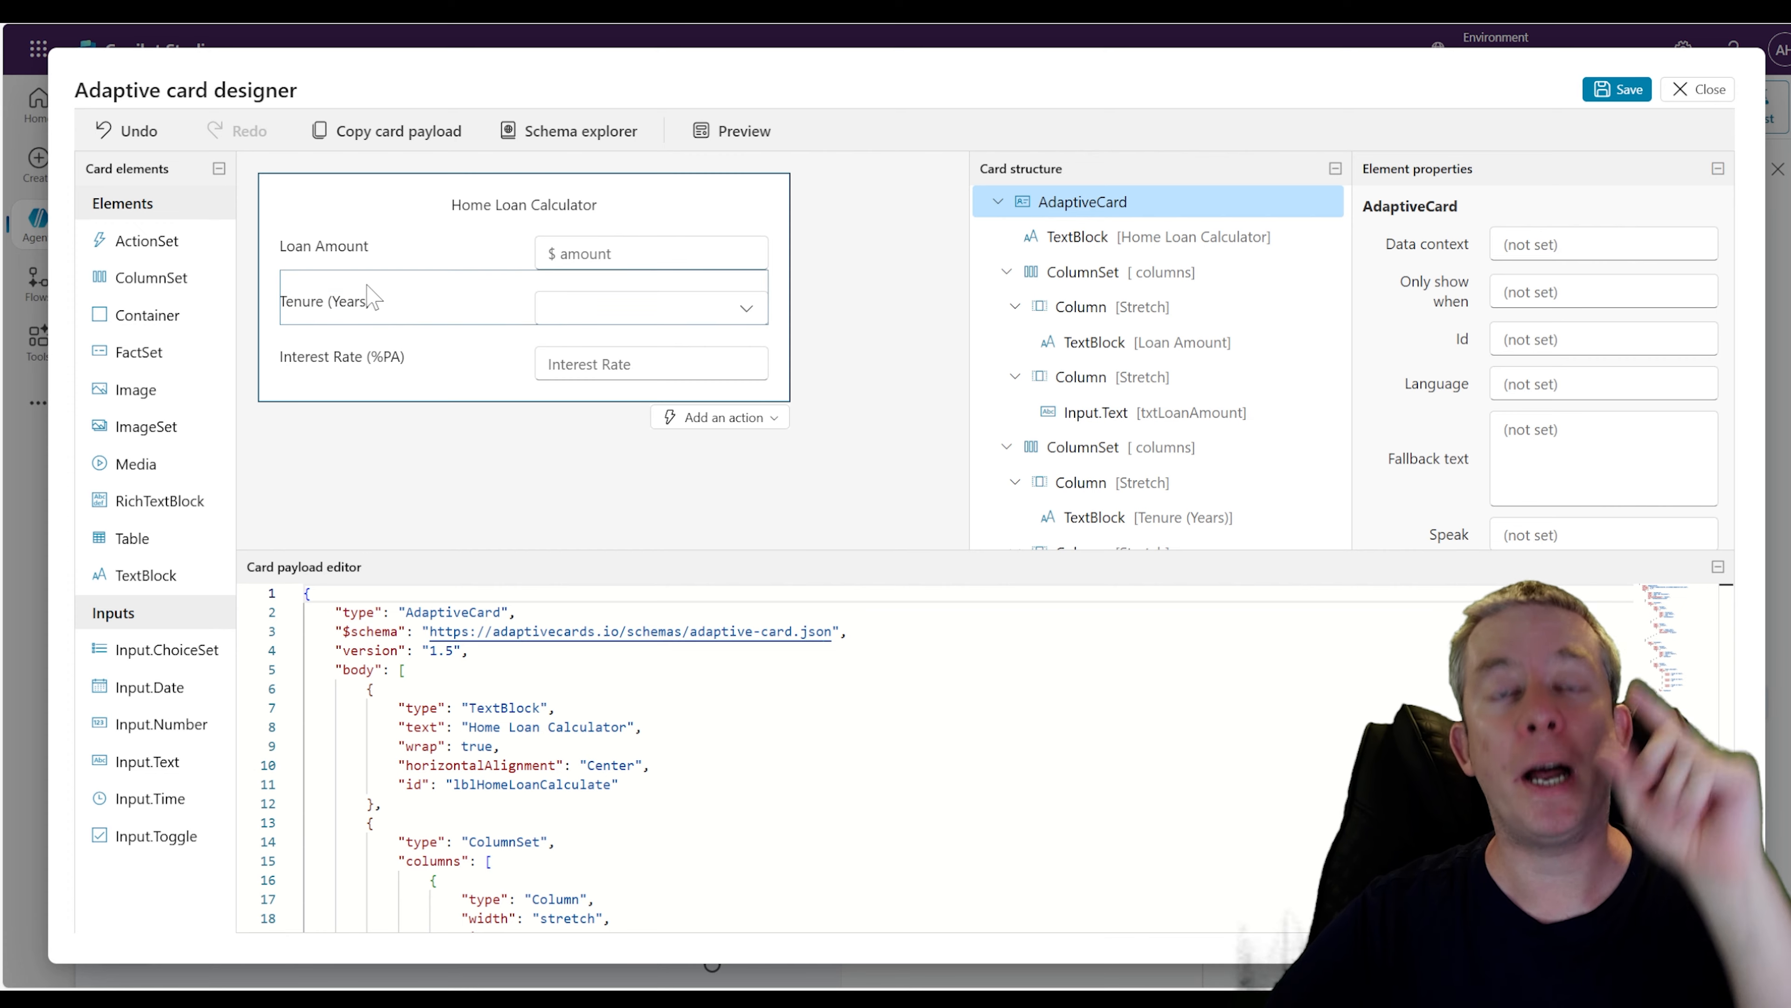
Add a Container below the interest rate row and place an ActionSet inside it
{"action": "left_click_drag", "start_coordinate": [156, 310], "coordinate": [359, 434]}
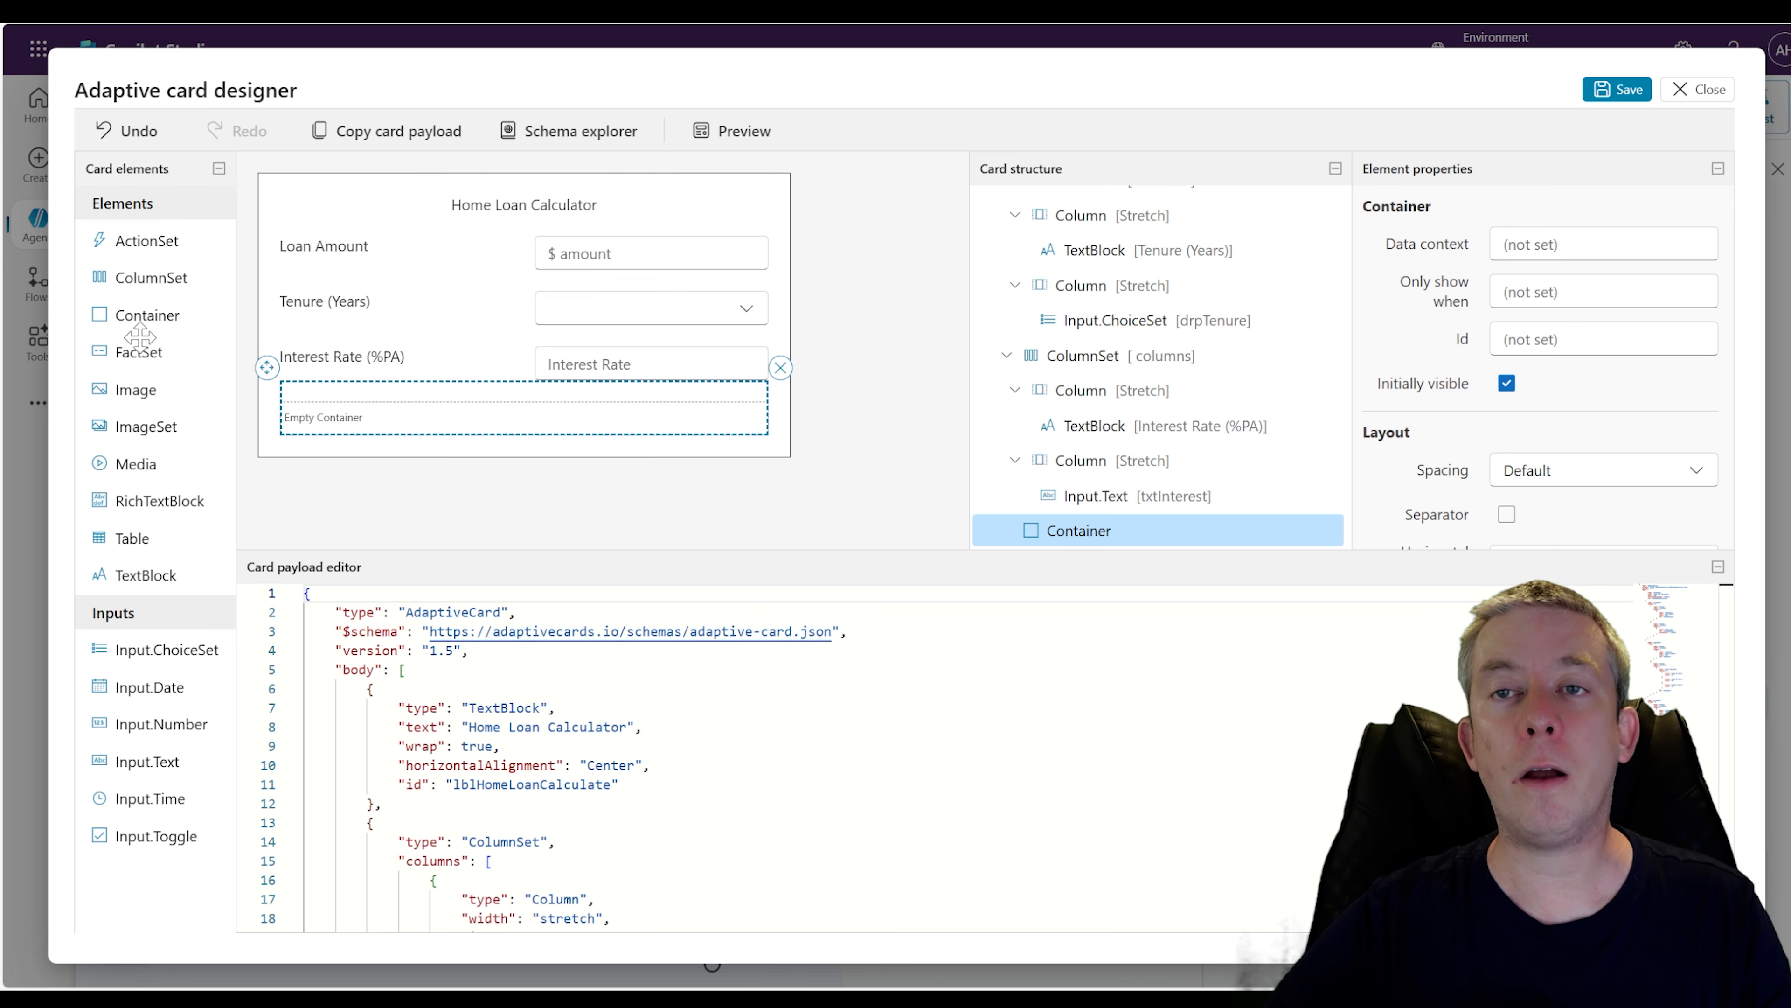
{"action": "left_click_drag", "start_coordinate": [315, 408], "coordinate": [364, 416]}
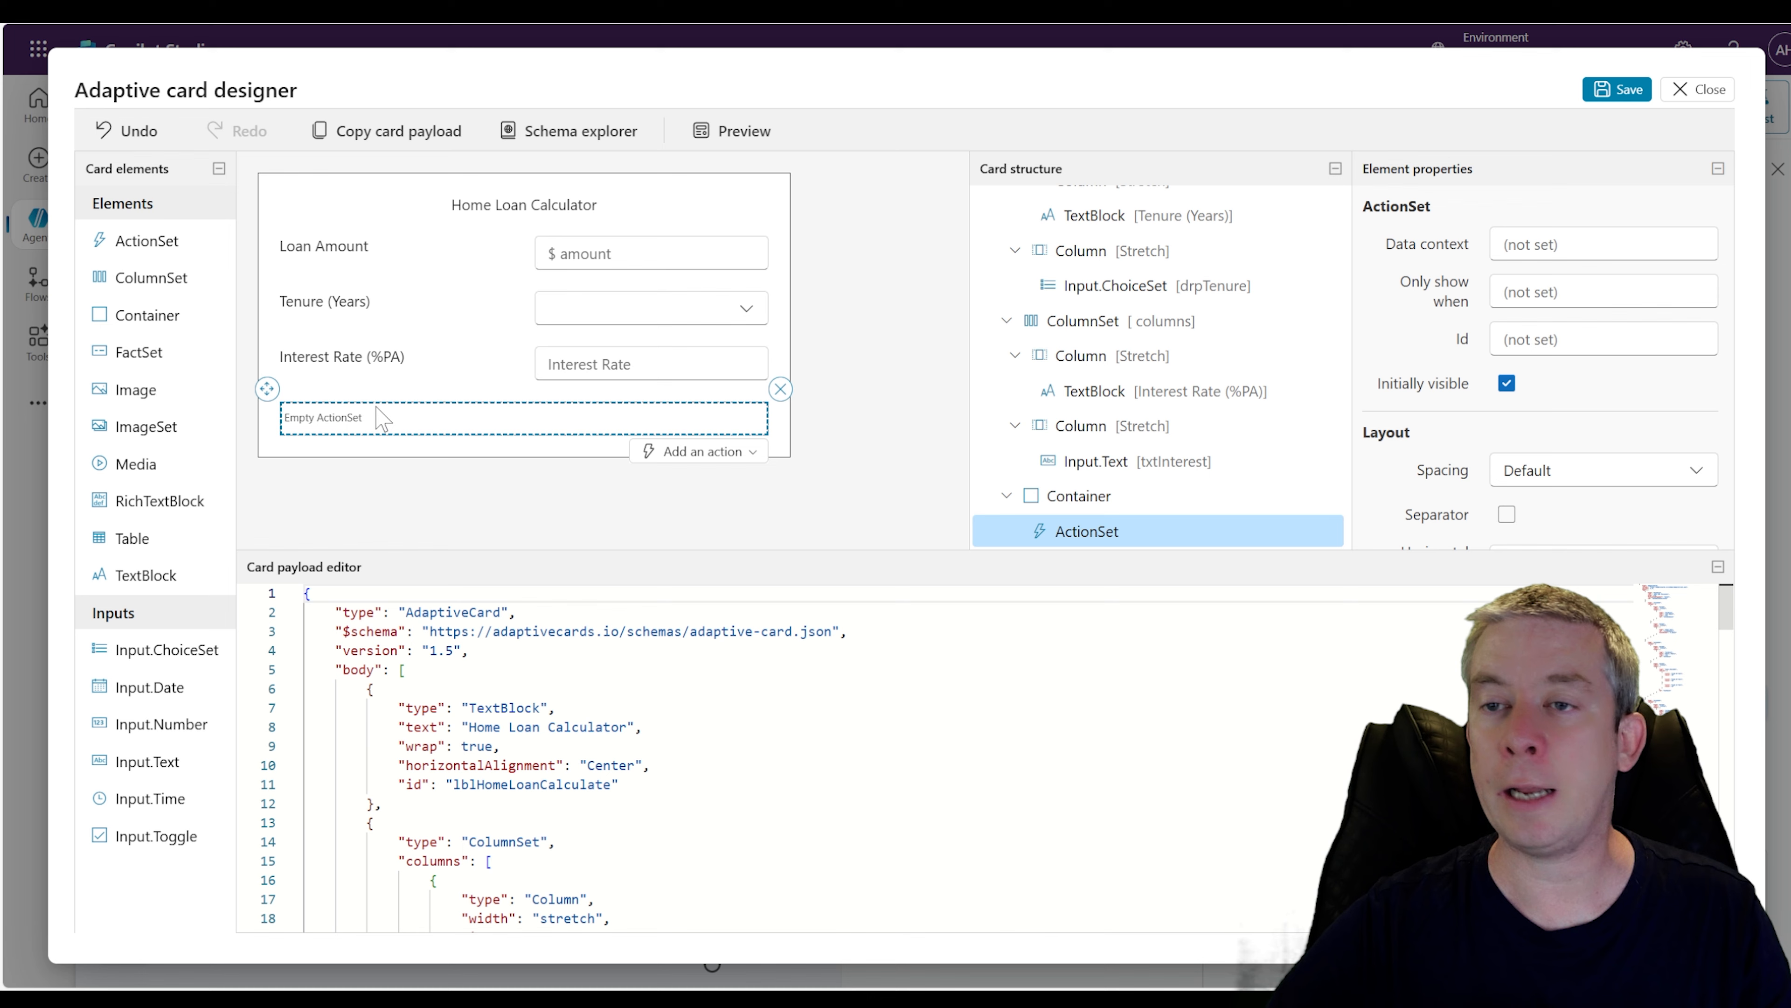
Set the container's horizontal alignment to Right
{"action": "left_click", "coordinate": [1118, 495]}
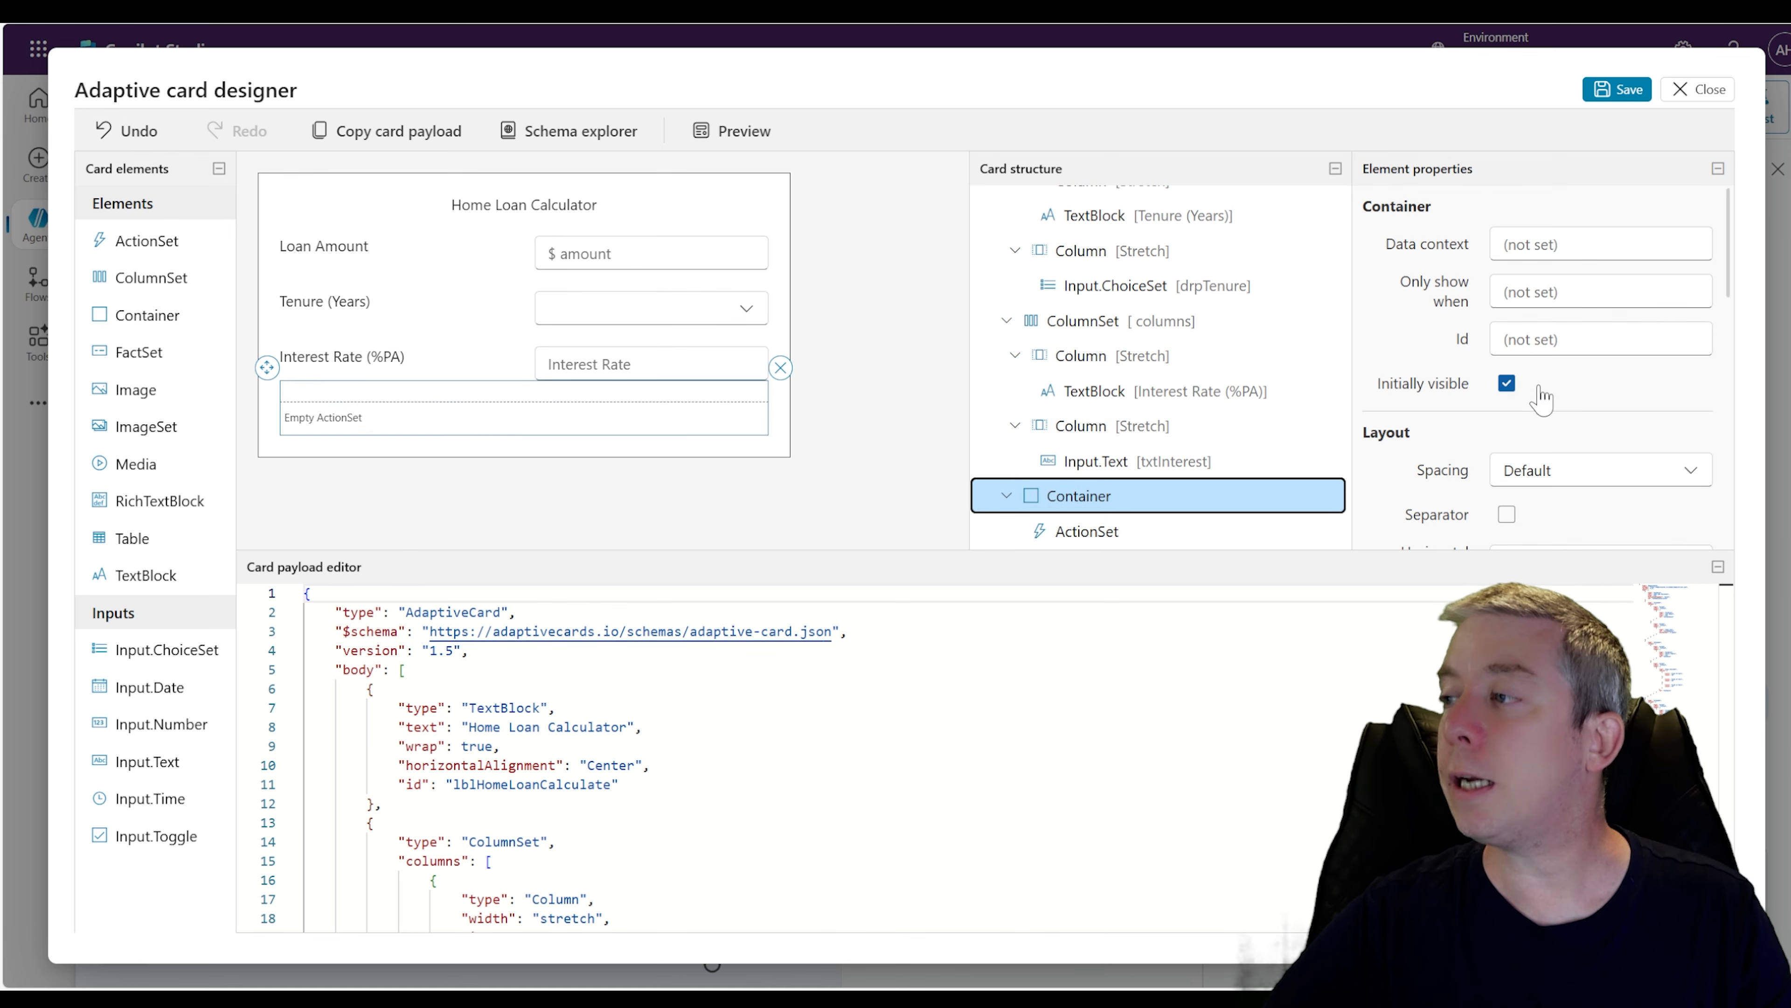
{"action": "scroll", "coordinate": [1535, 392], "scroll_direction": "down", "scroll_amount": 3}
{"action": "left_click", "coordinate": [1692, 258]}
{"action": "left_click", "coordinate": [1692, 258]}
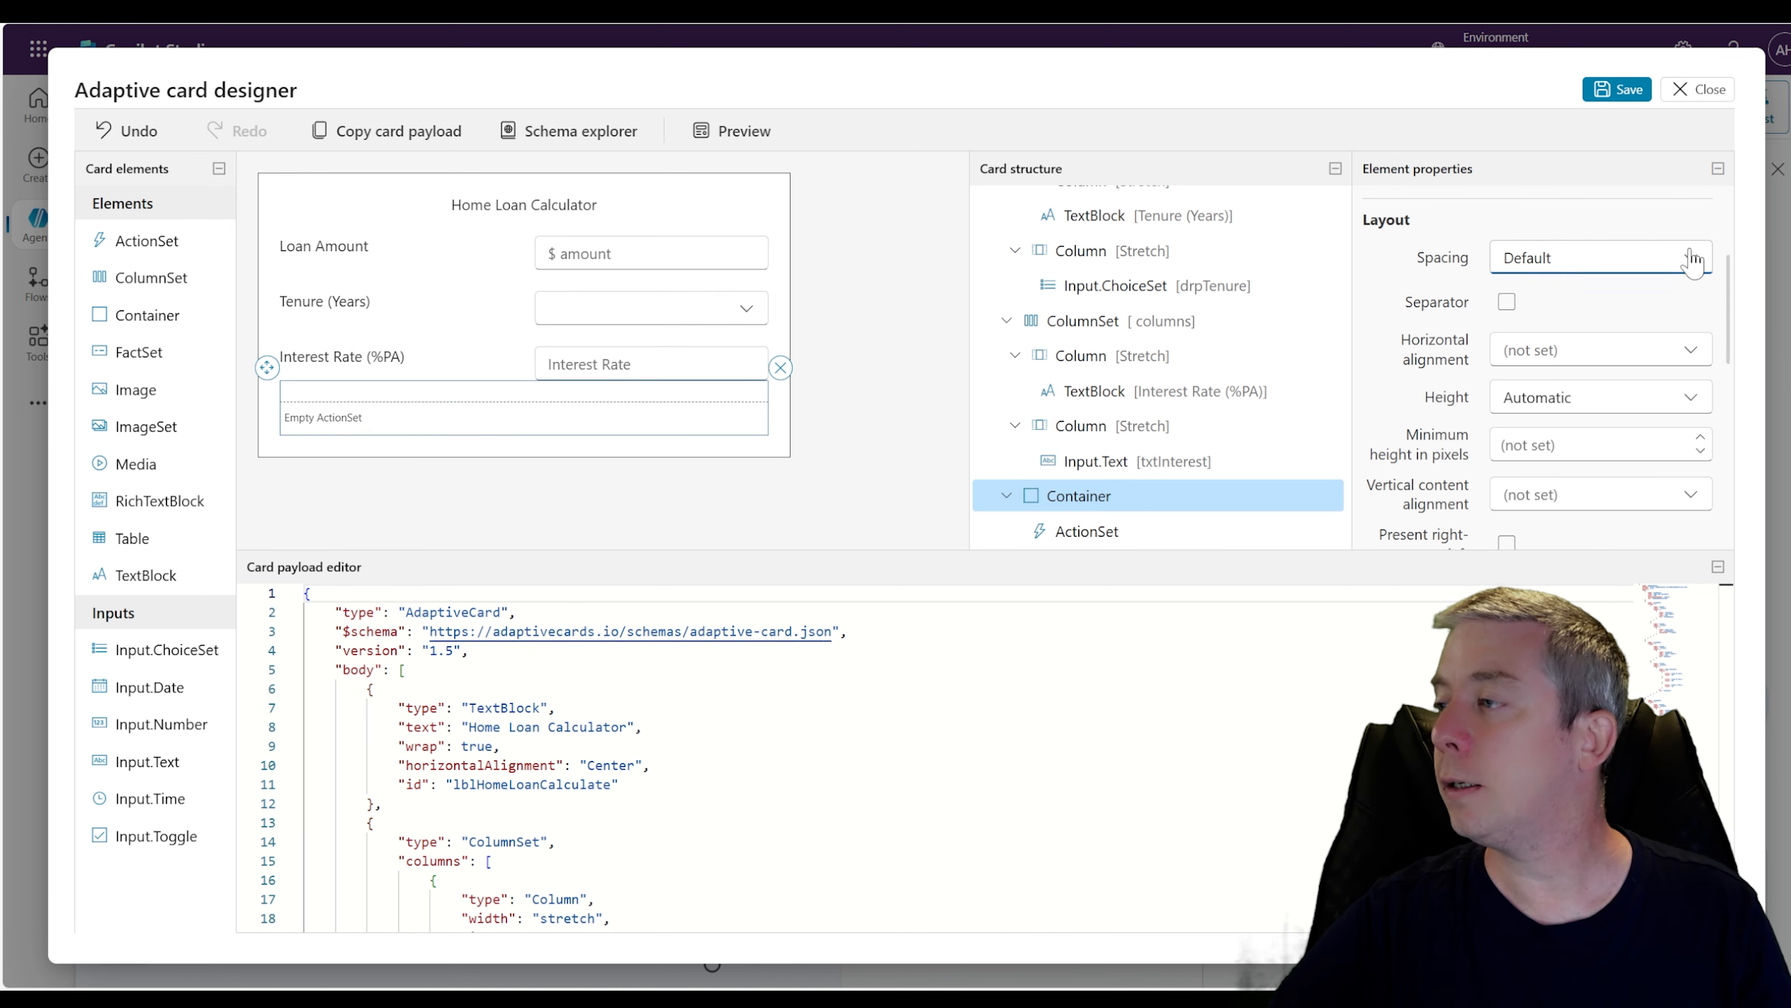
{"action": "left_click", "coordinate": [1688, 351]}
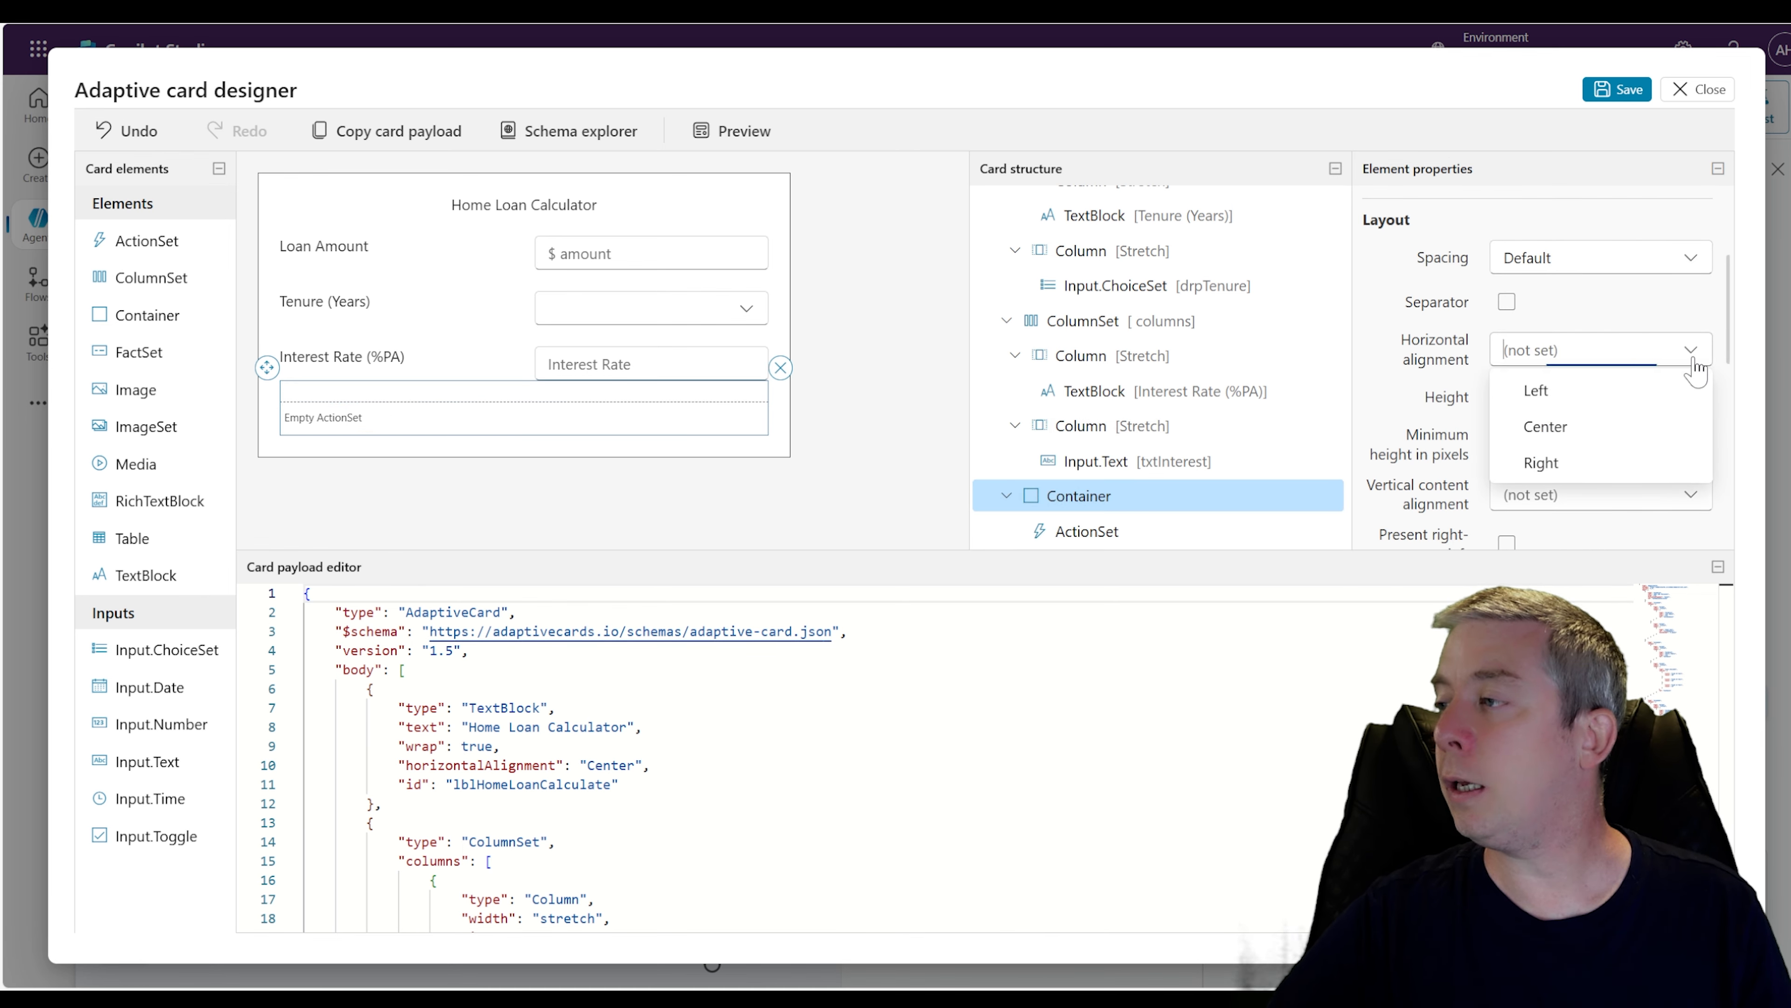
{"action": "left_click", "coordinate": [1532, 463]}
Add an Action.Submit action to the ActionSet
{"action": "left_click", "coordinate": [1100, 531]}
{"action": "left_click", "coordinate": [1446, 522]}
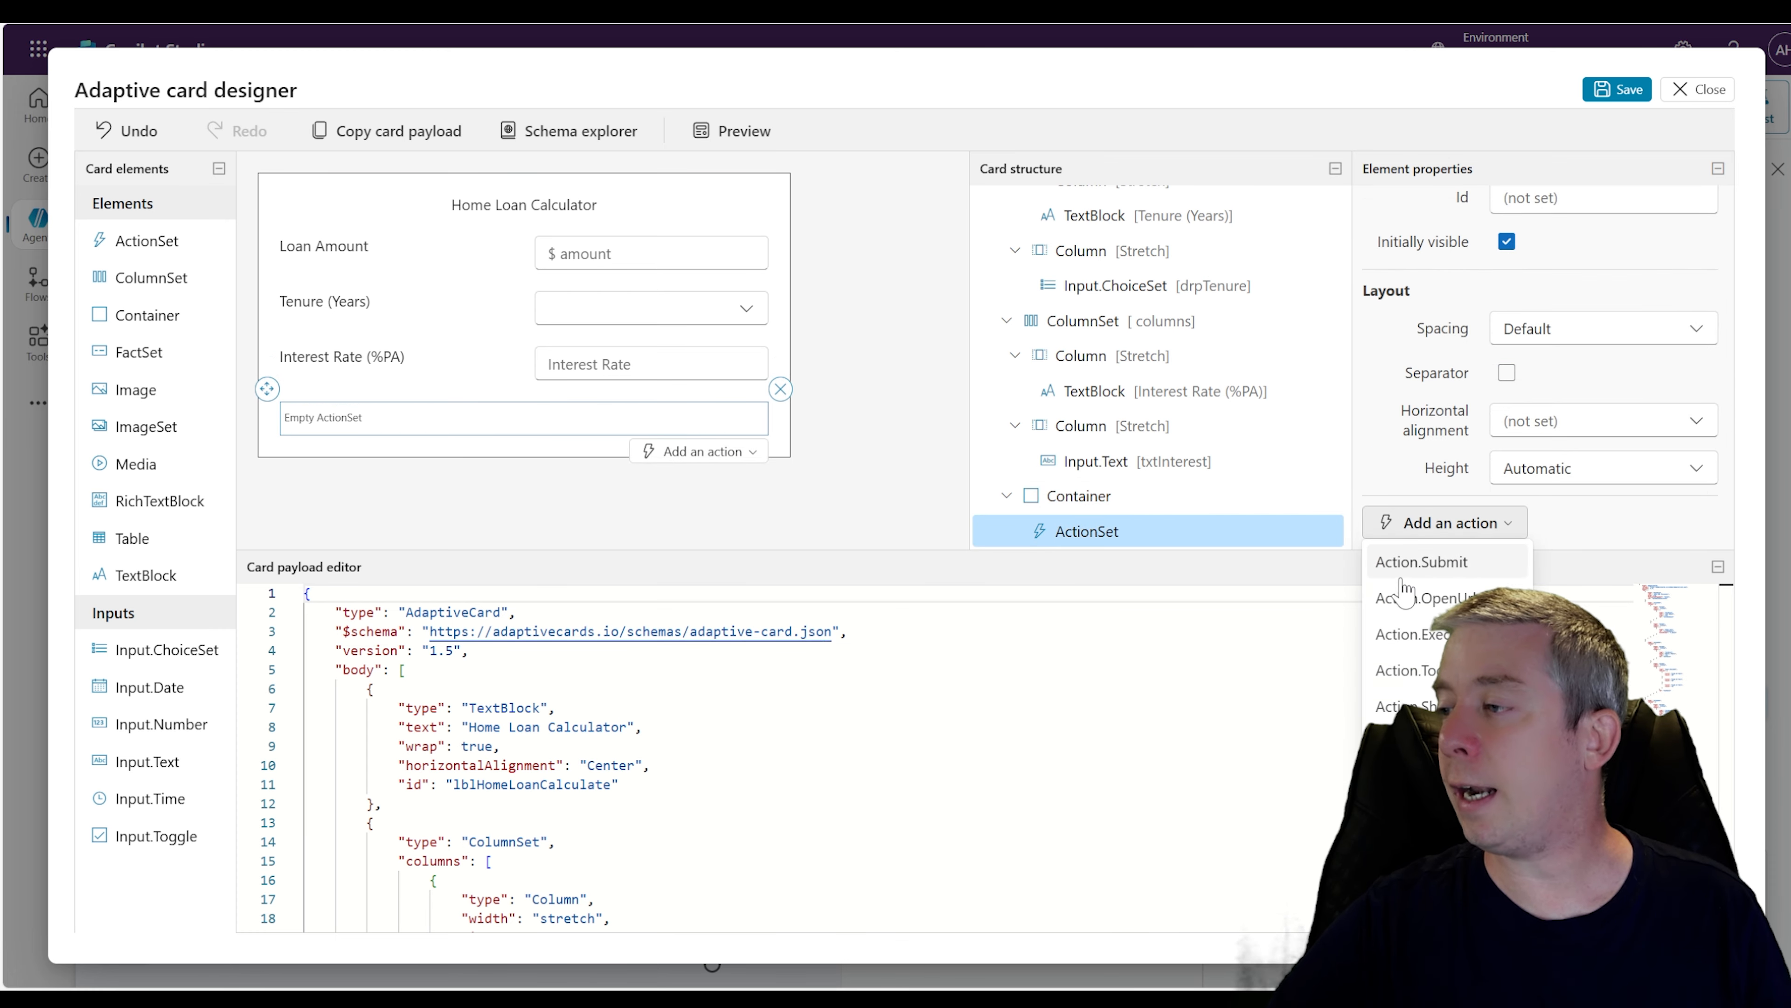
{"action": "left_click", "coordinate": [1408, 565]}
{"action": "left_click", "coordinate": [452, 396]}
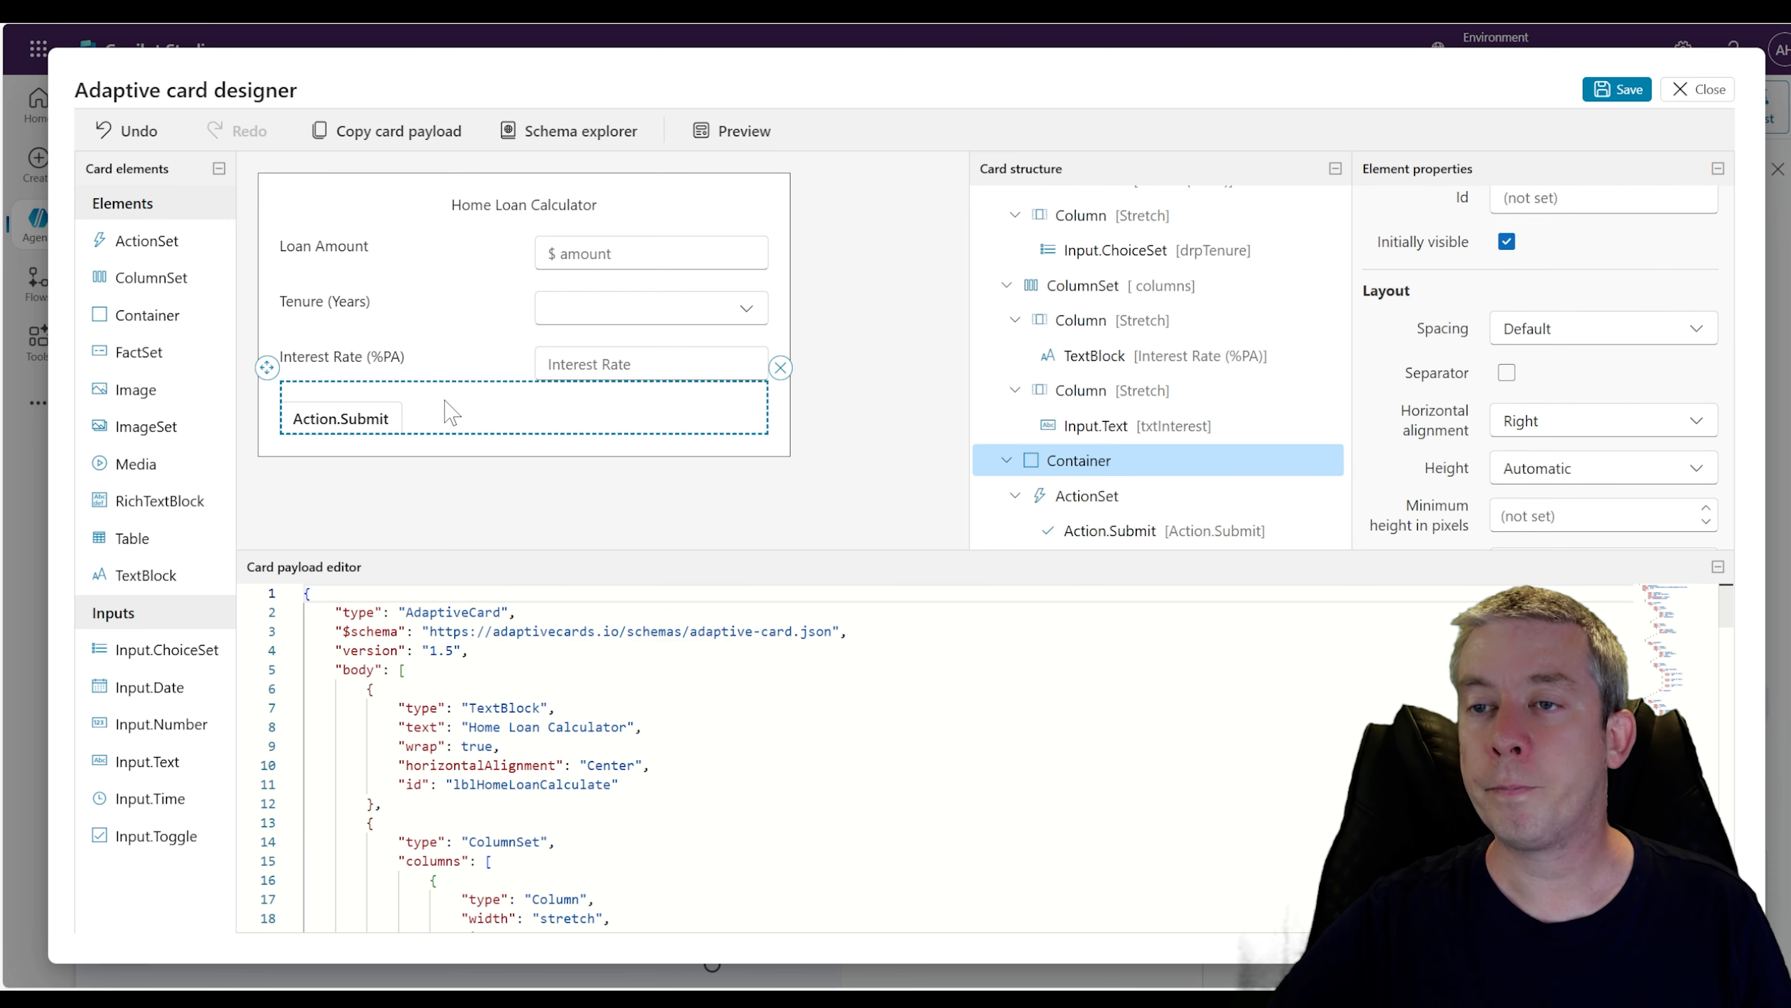
{"action": "left_click", "coordinate": [423, 420]}
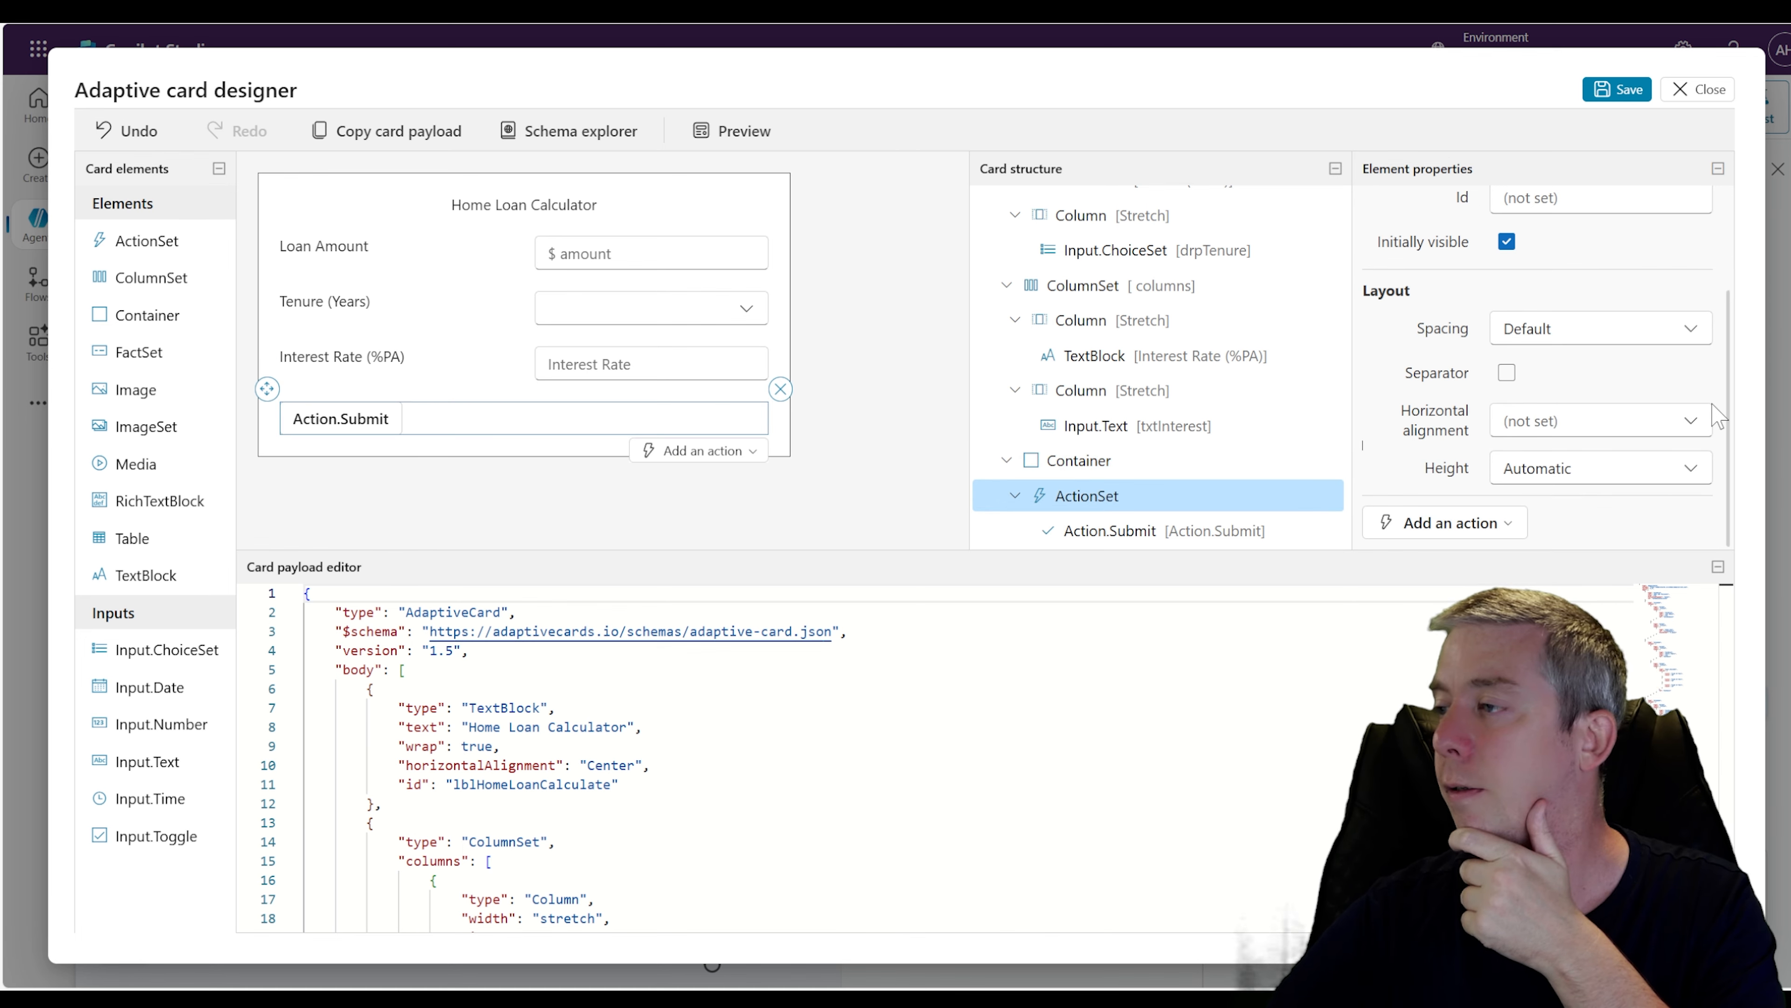
Set the ActionSet's horizontal alignment to Right
{"action": "left_click", "coordinate": [1691, 422]}
{"action": "left_click", "coordinate": [1573, 531]}
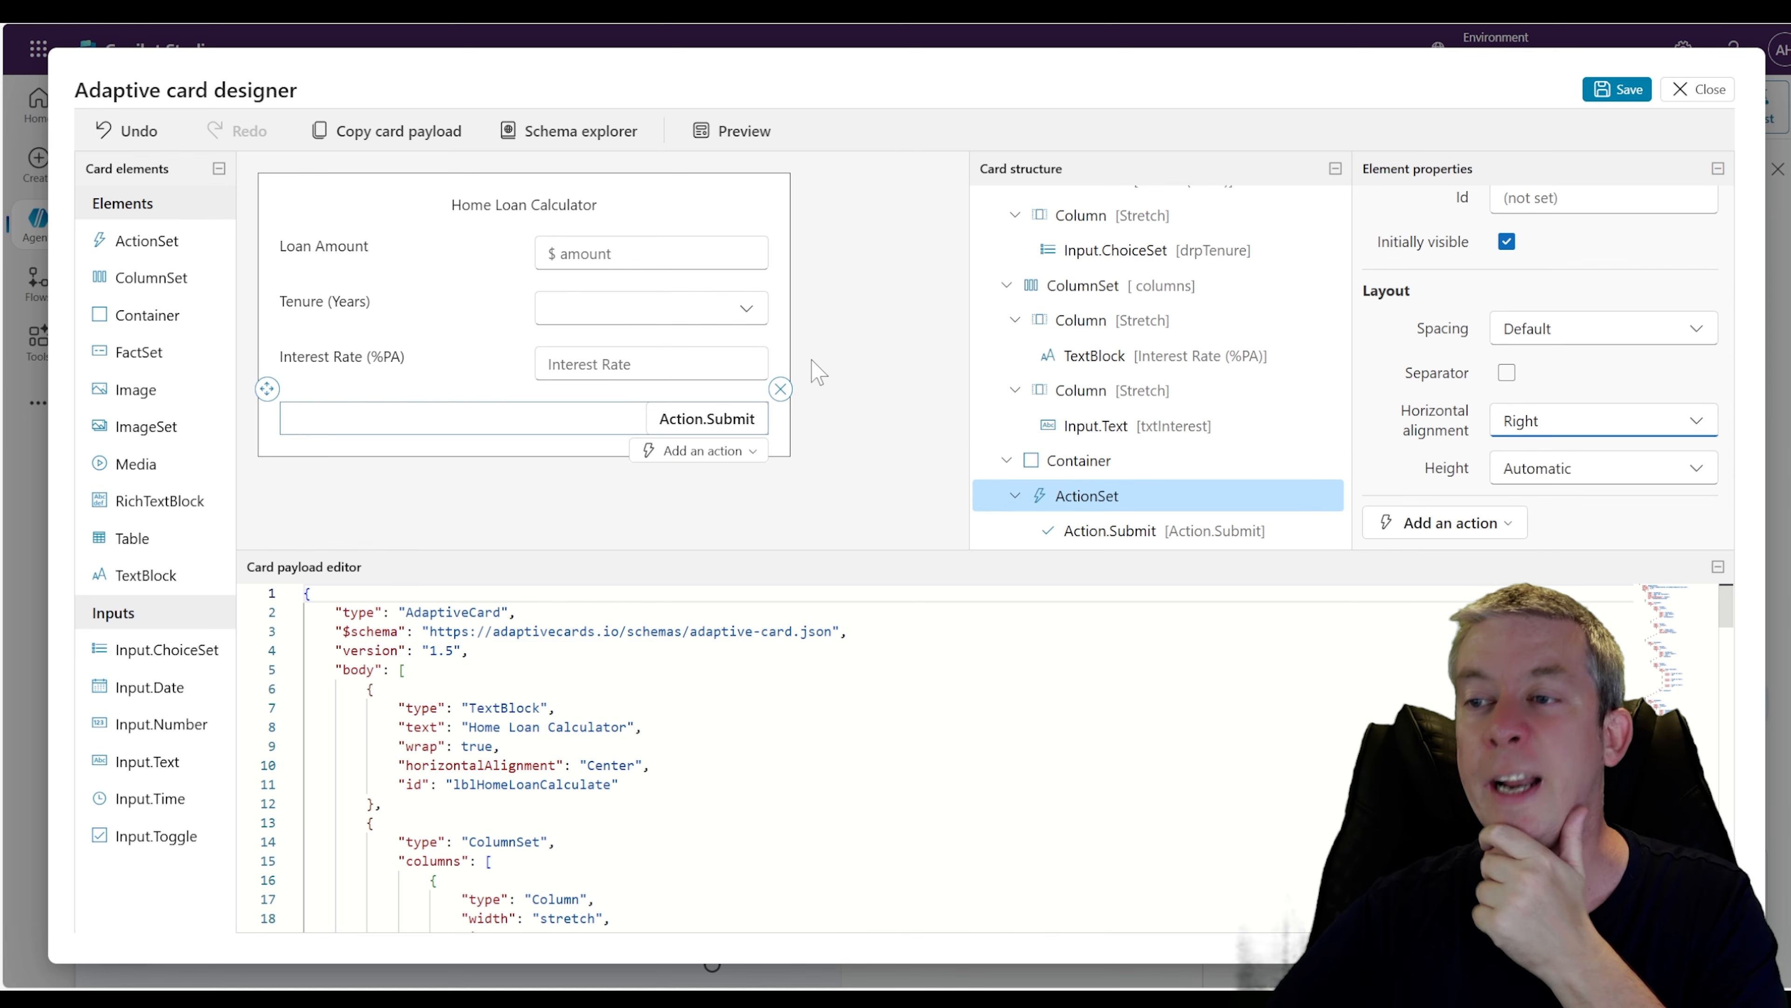
{"action": "scroll", "coordinate": [1571, 316], "scroll_direction": "up", "scroll_amount": 2}
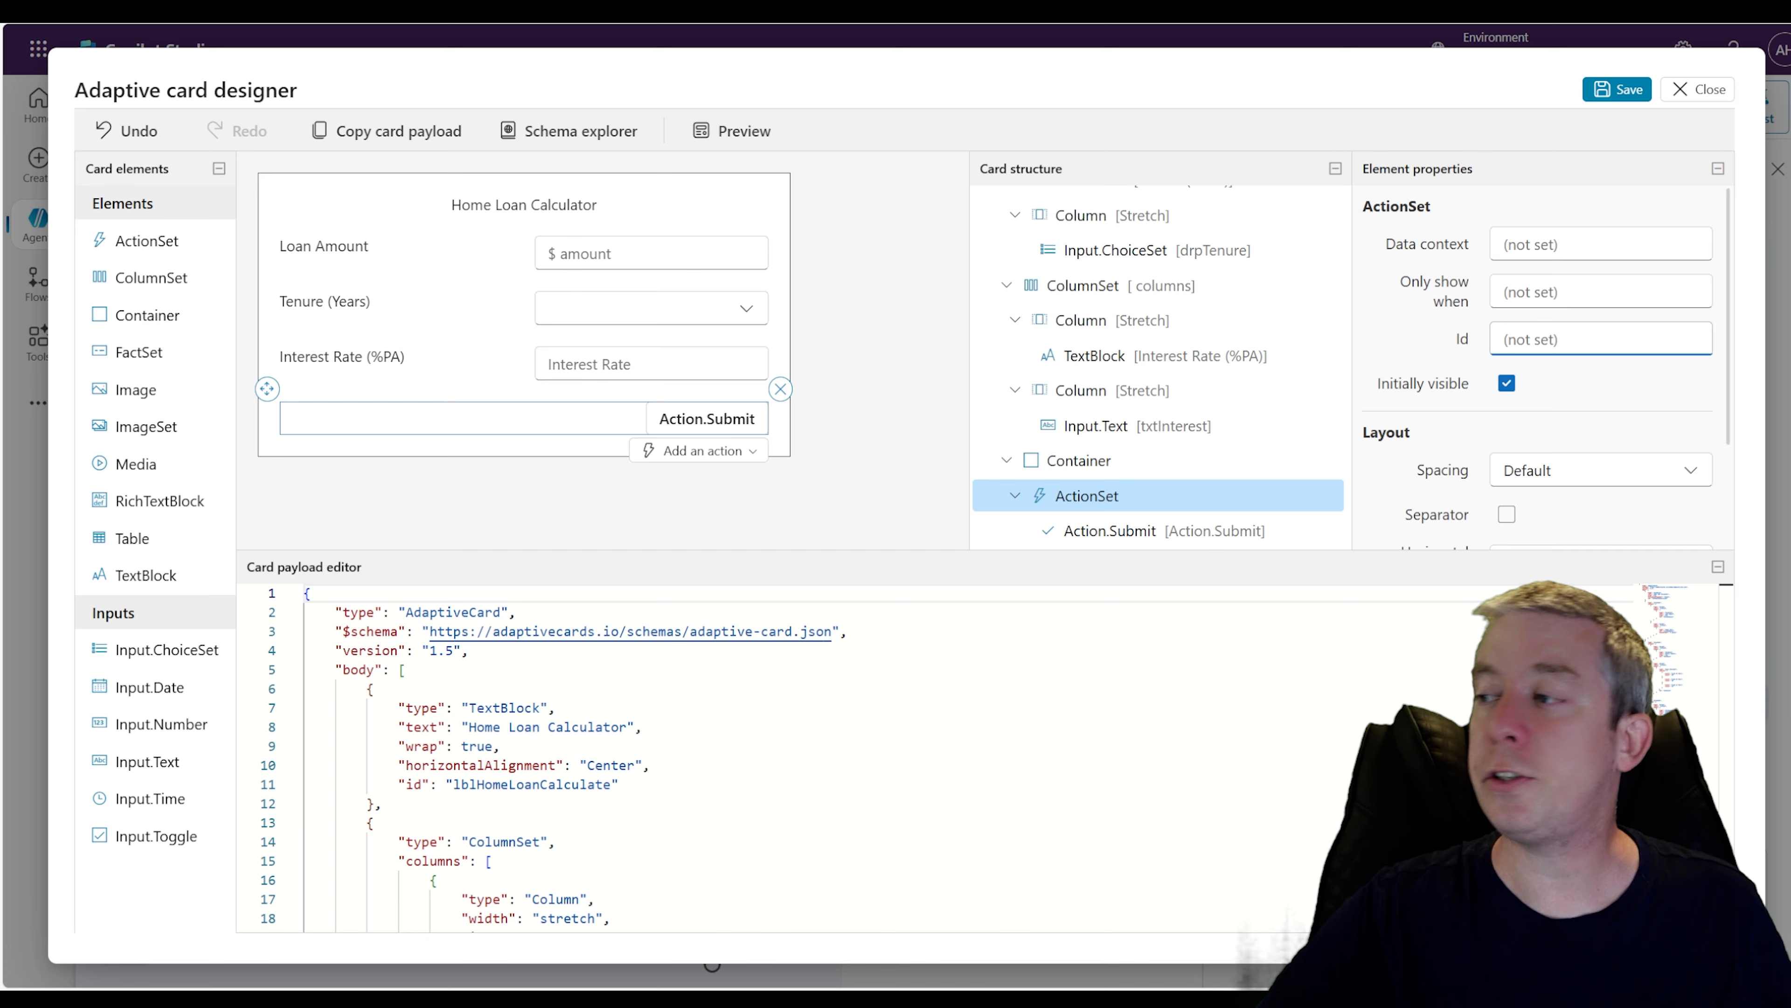
{"action": "scroll", "coordinate": [1539, 359], "scroll_direction": "down", "scroll_amount": 2}
{"action": "scroll", "coordinate": [1539, 359], "scroll_direction": "up", "scroll_amount": 2}
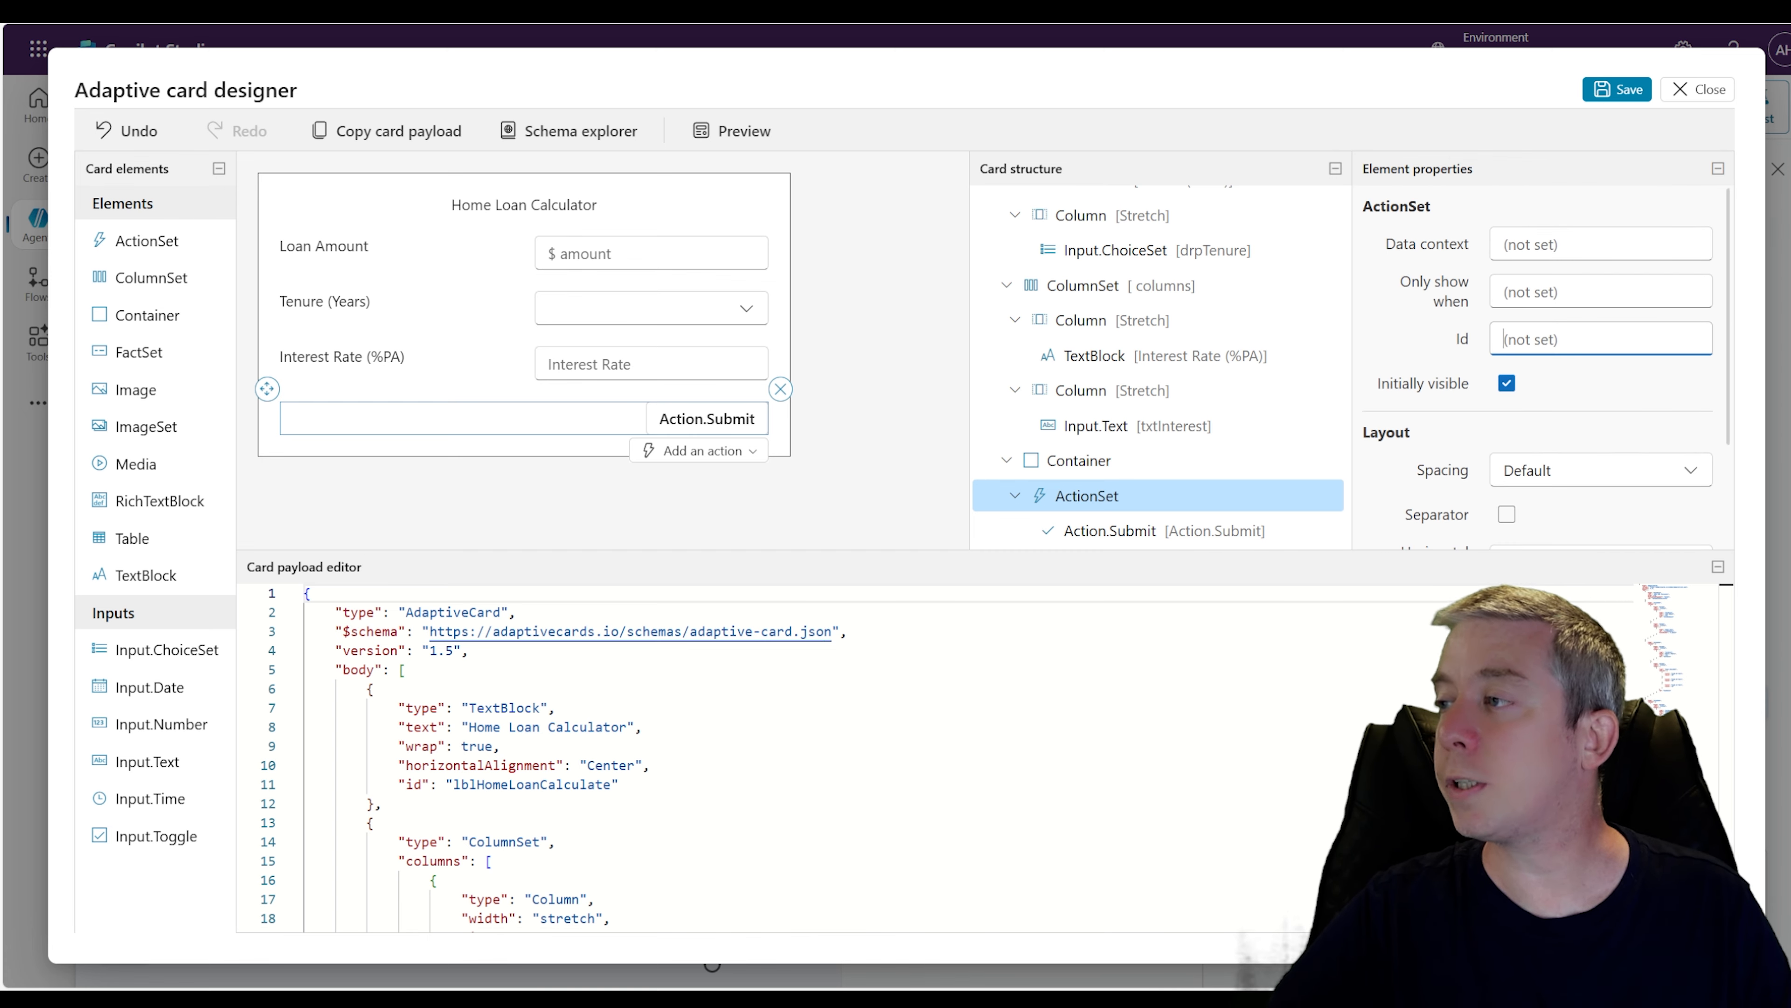
Rename the submit action's title to Submit and set its Id to butSubmit
{"action": "left_click", "coordinate": [701, 423]}
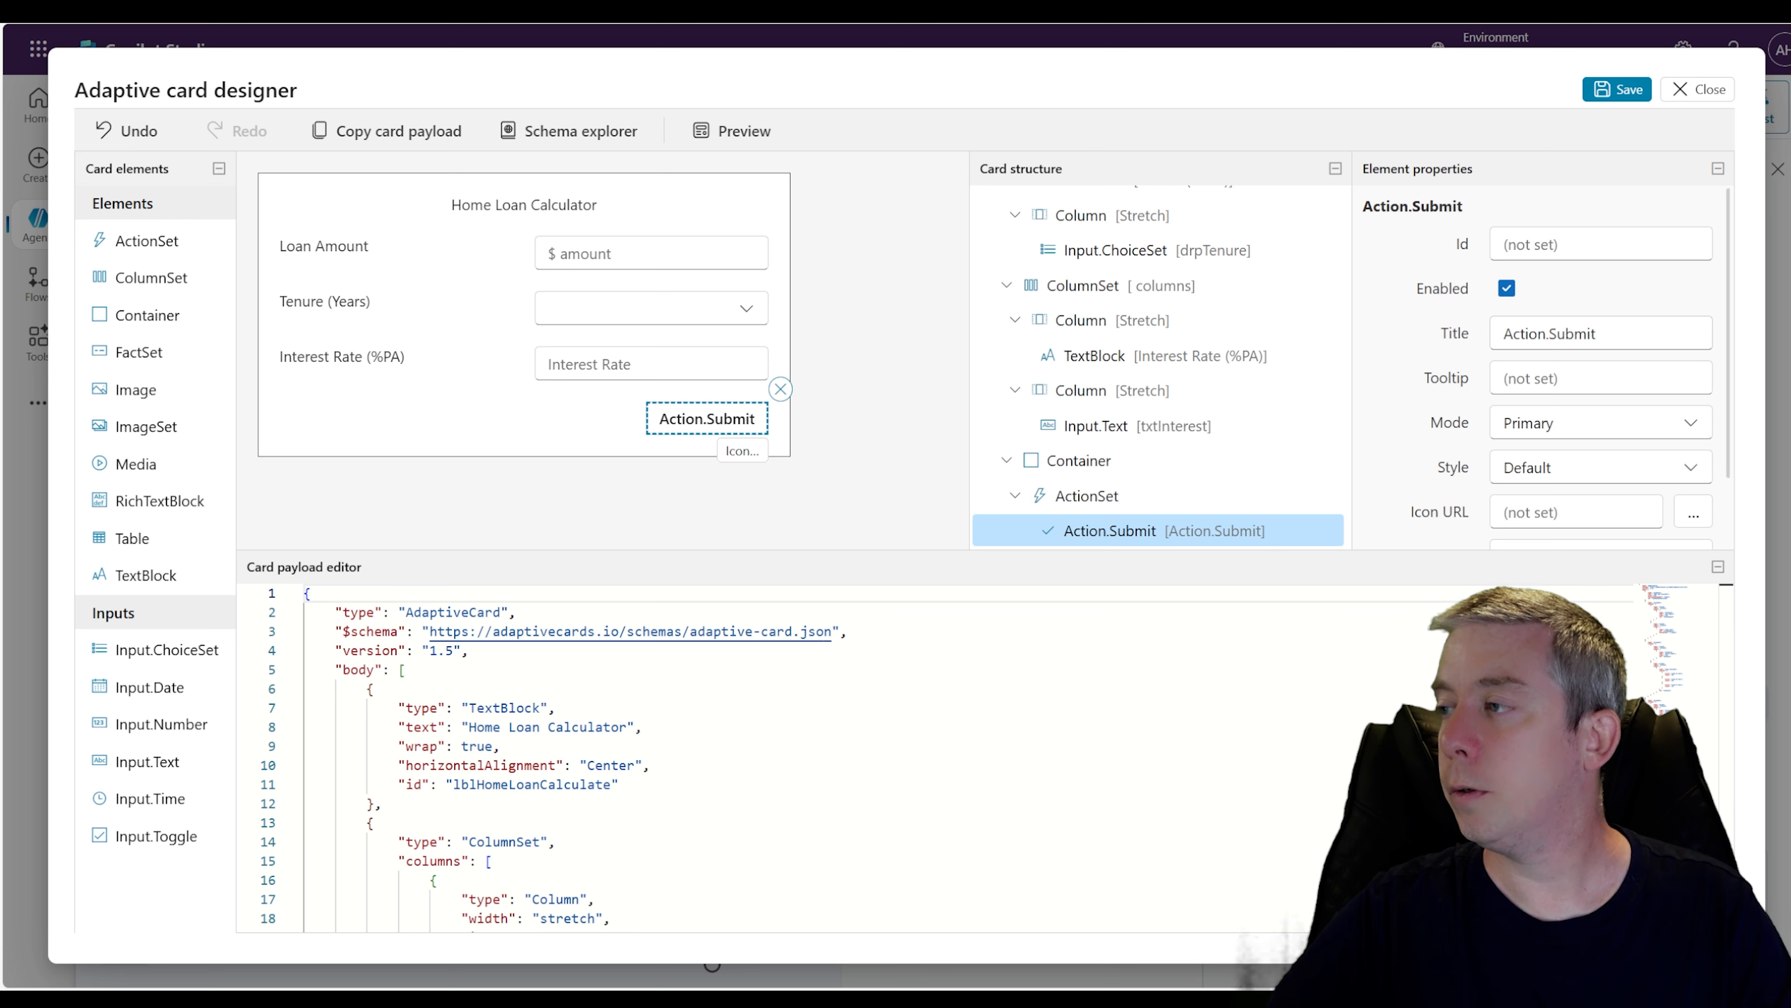
{"action": "left_click_drag", "start_coordinate": [1553, 334], "coordinate": [1418, 355]}
{"action": "key", "text": "BackSpace"}
{"action": "left_click", "coordinate": [1543, 247]}
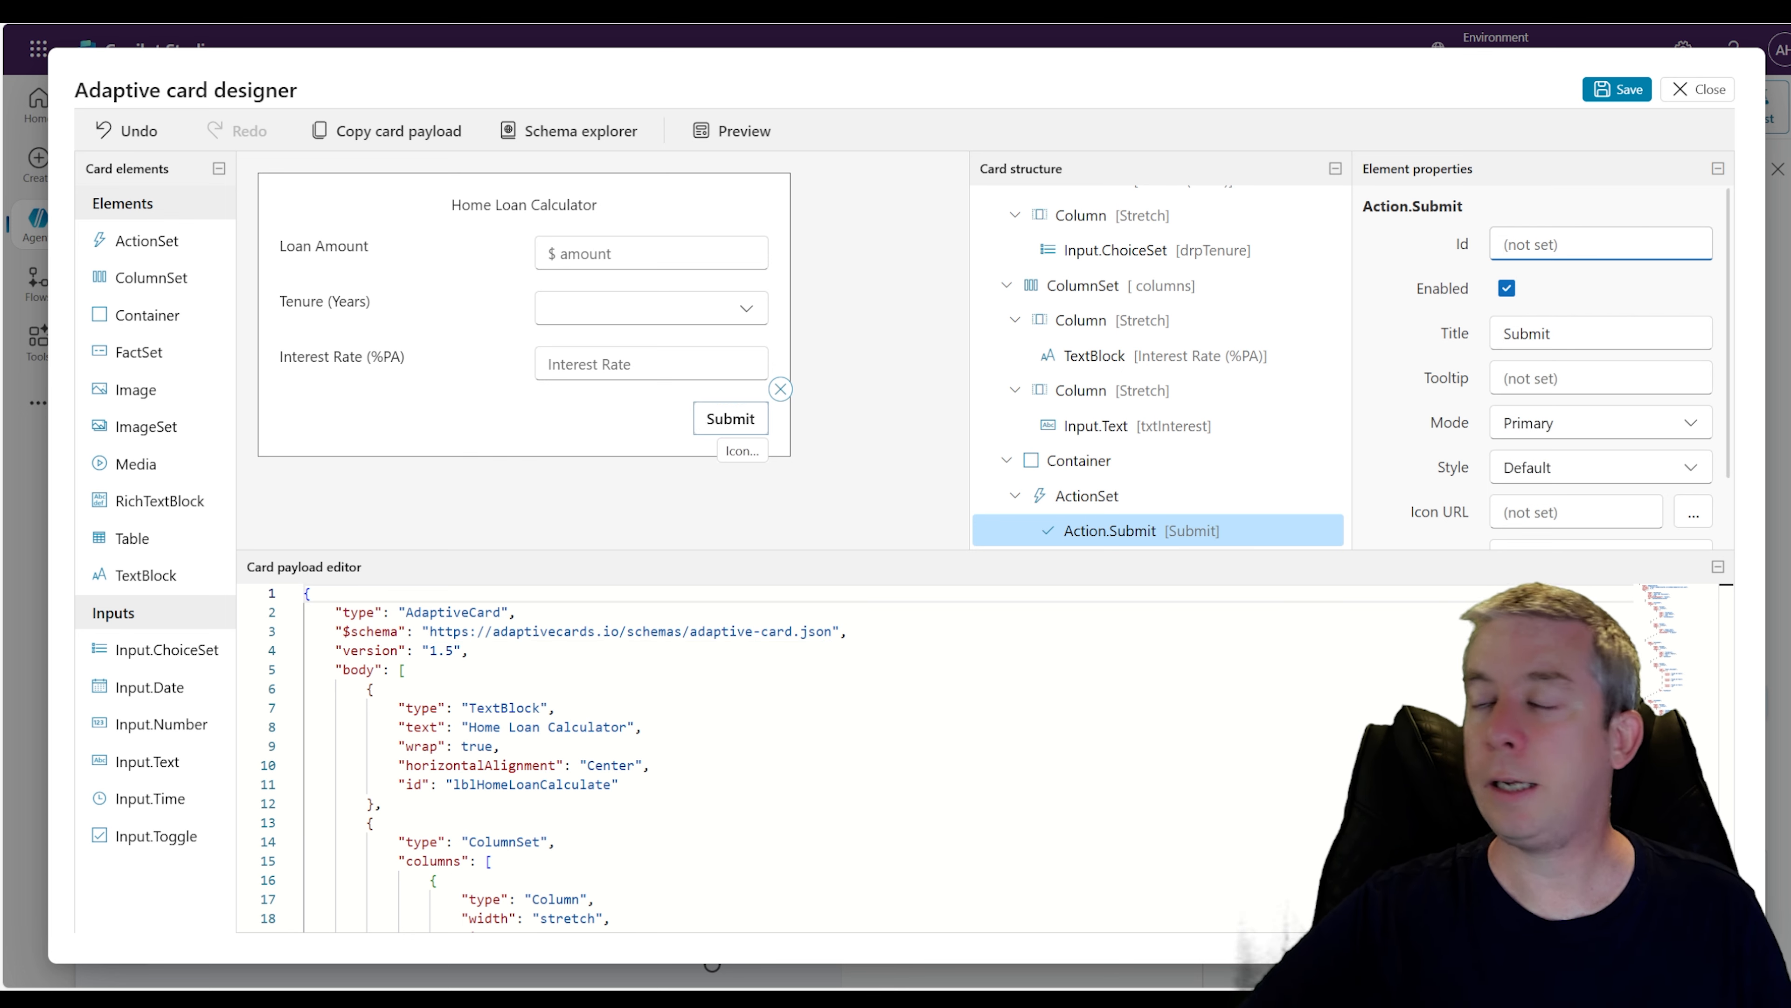
{"action": "type", "text": "butSubmit"}
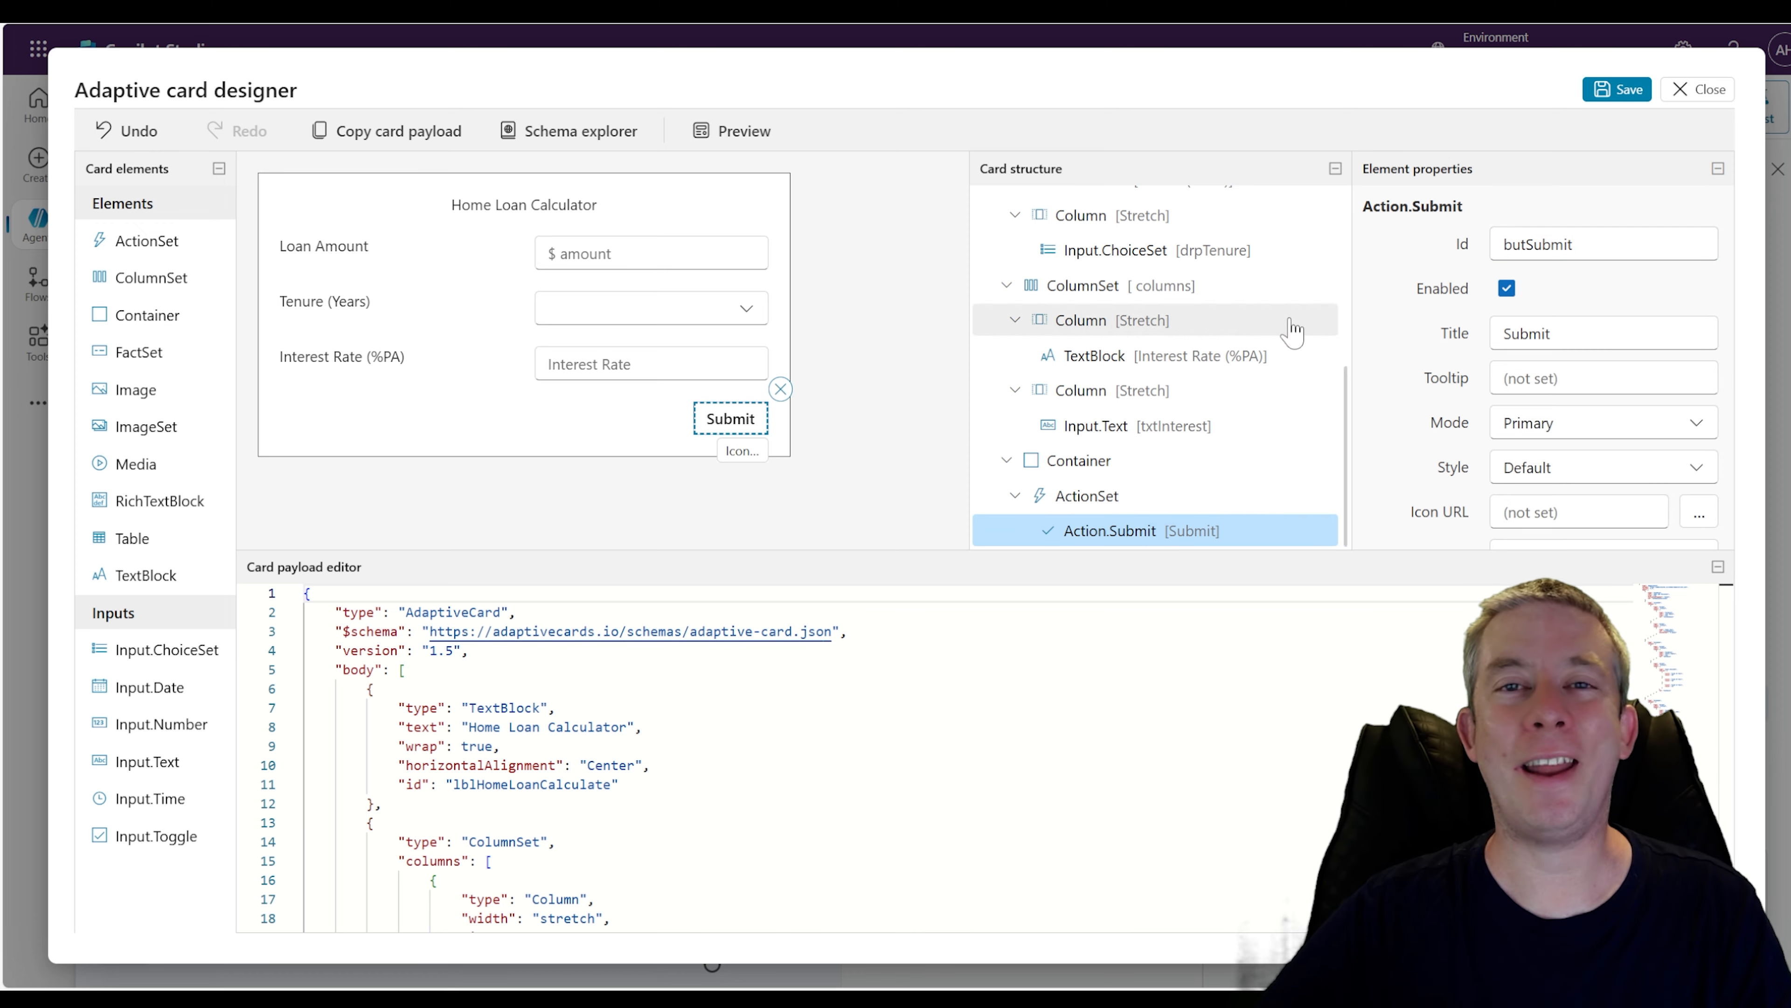
Set the Submit action's style to Positive
{"action": "scroll", "coordinate": [1438, 381], "scroll_direction": "down", "scroll_amount": 2}
{"action": "left_click", "coordinate": [1100, 495]}
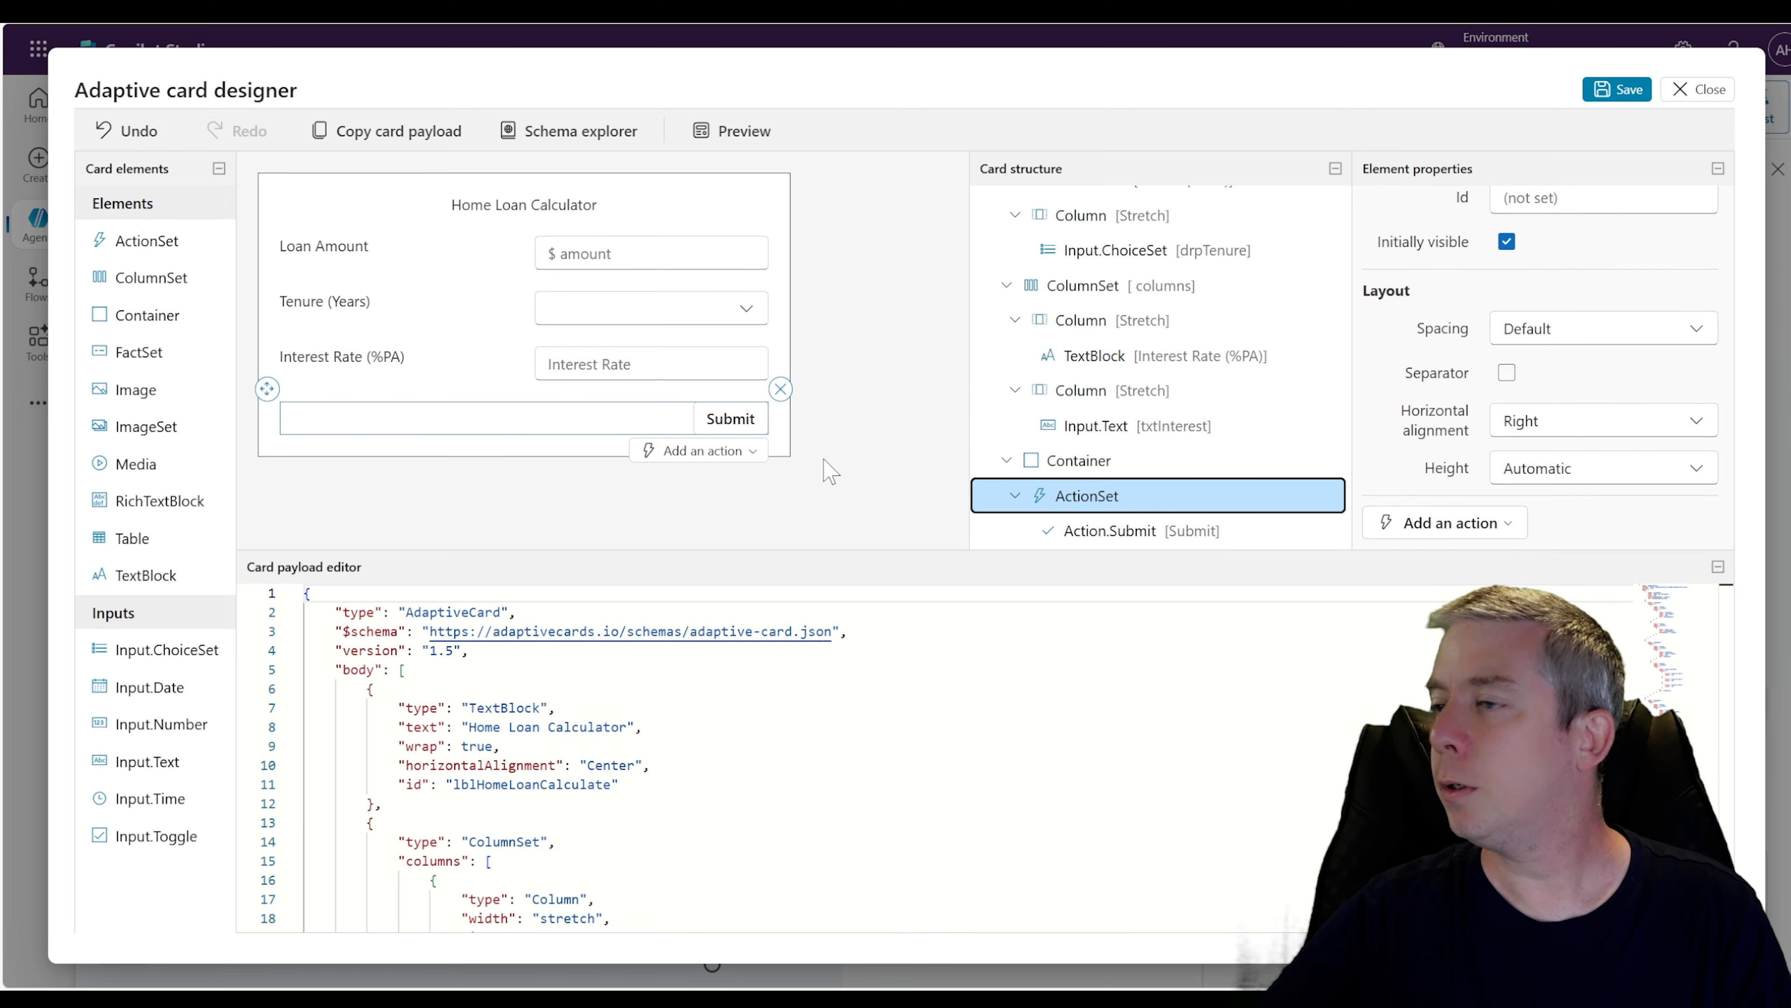
{"action": "left_click", "coordinate": [1109, 530]}
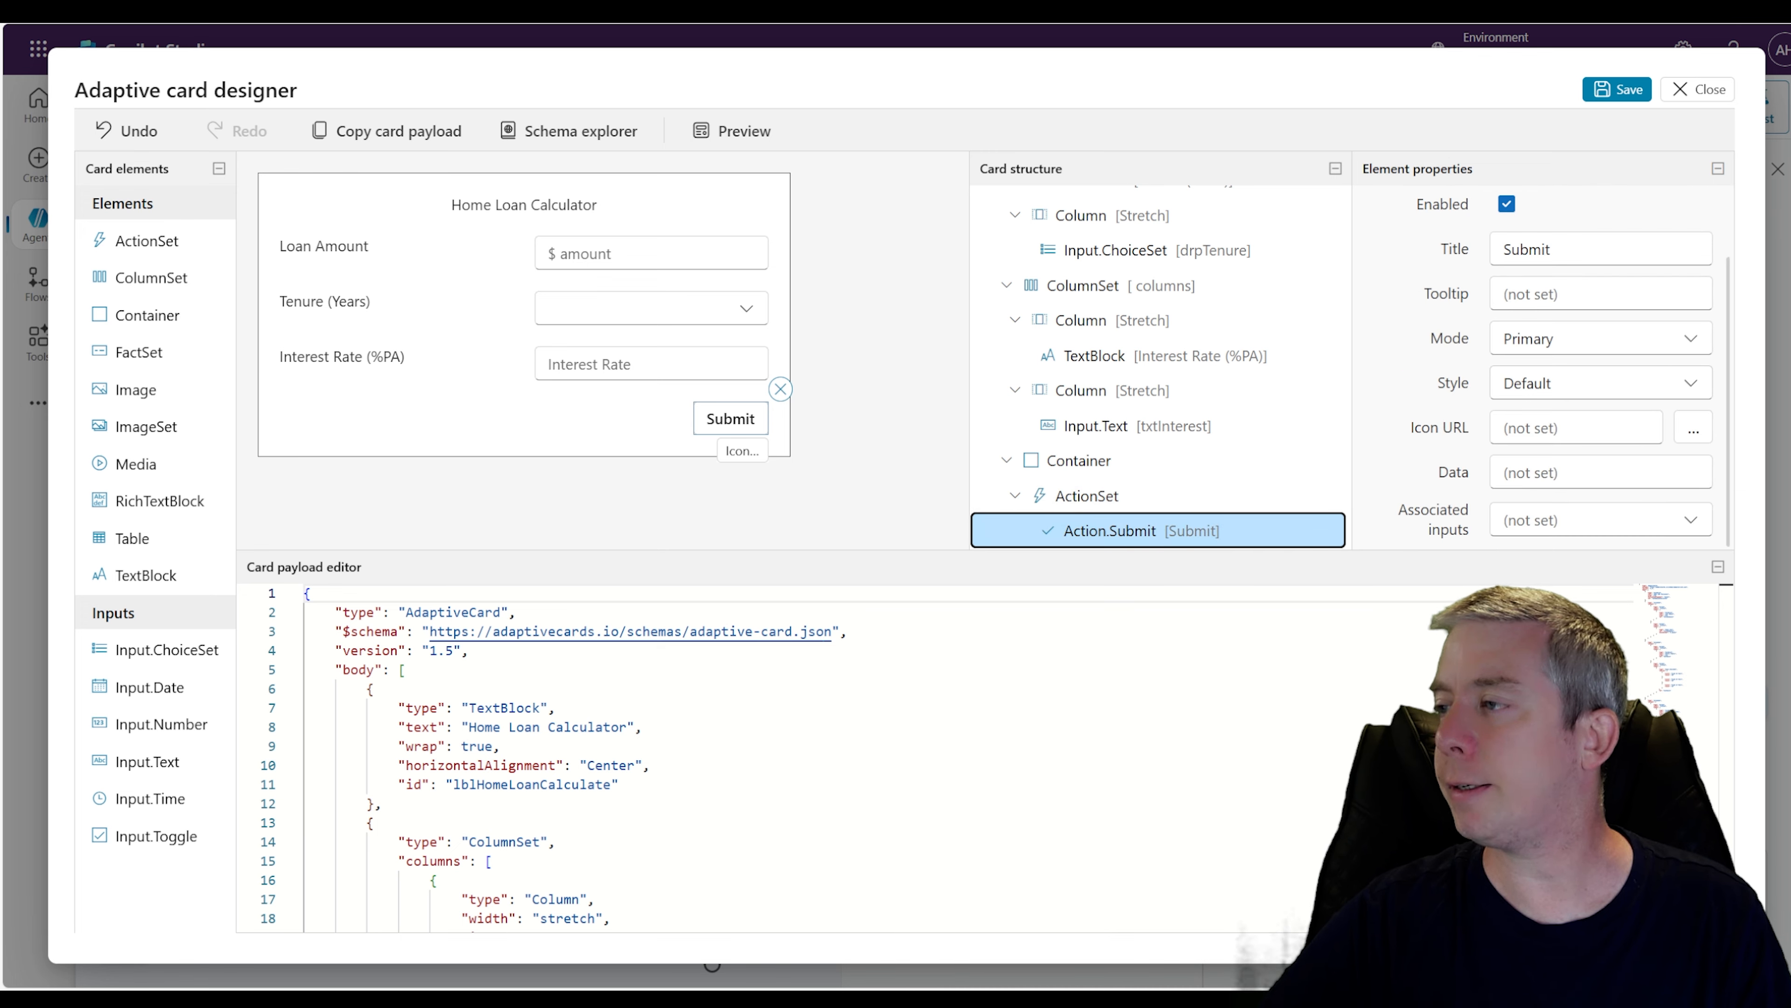
{"action": "left_click", "coordinate": [1705, 387]}
{"action": "left_click", "coordinate": [1547, 455]}
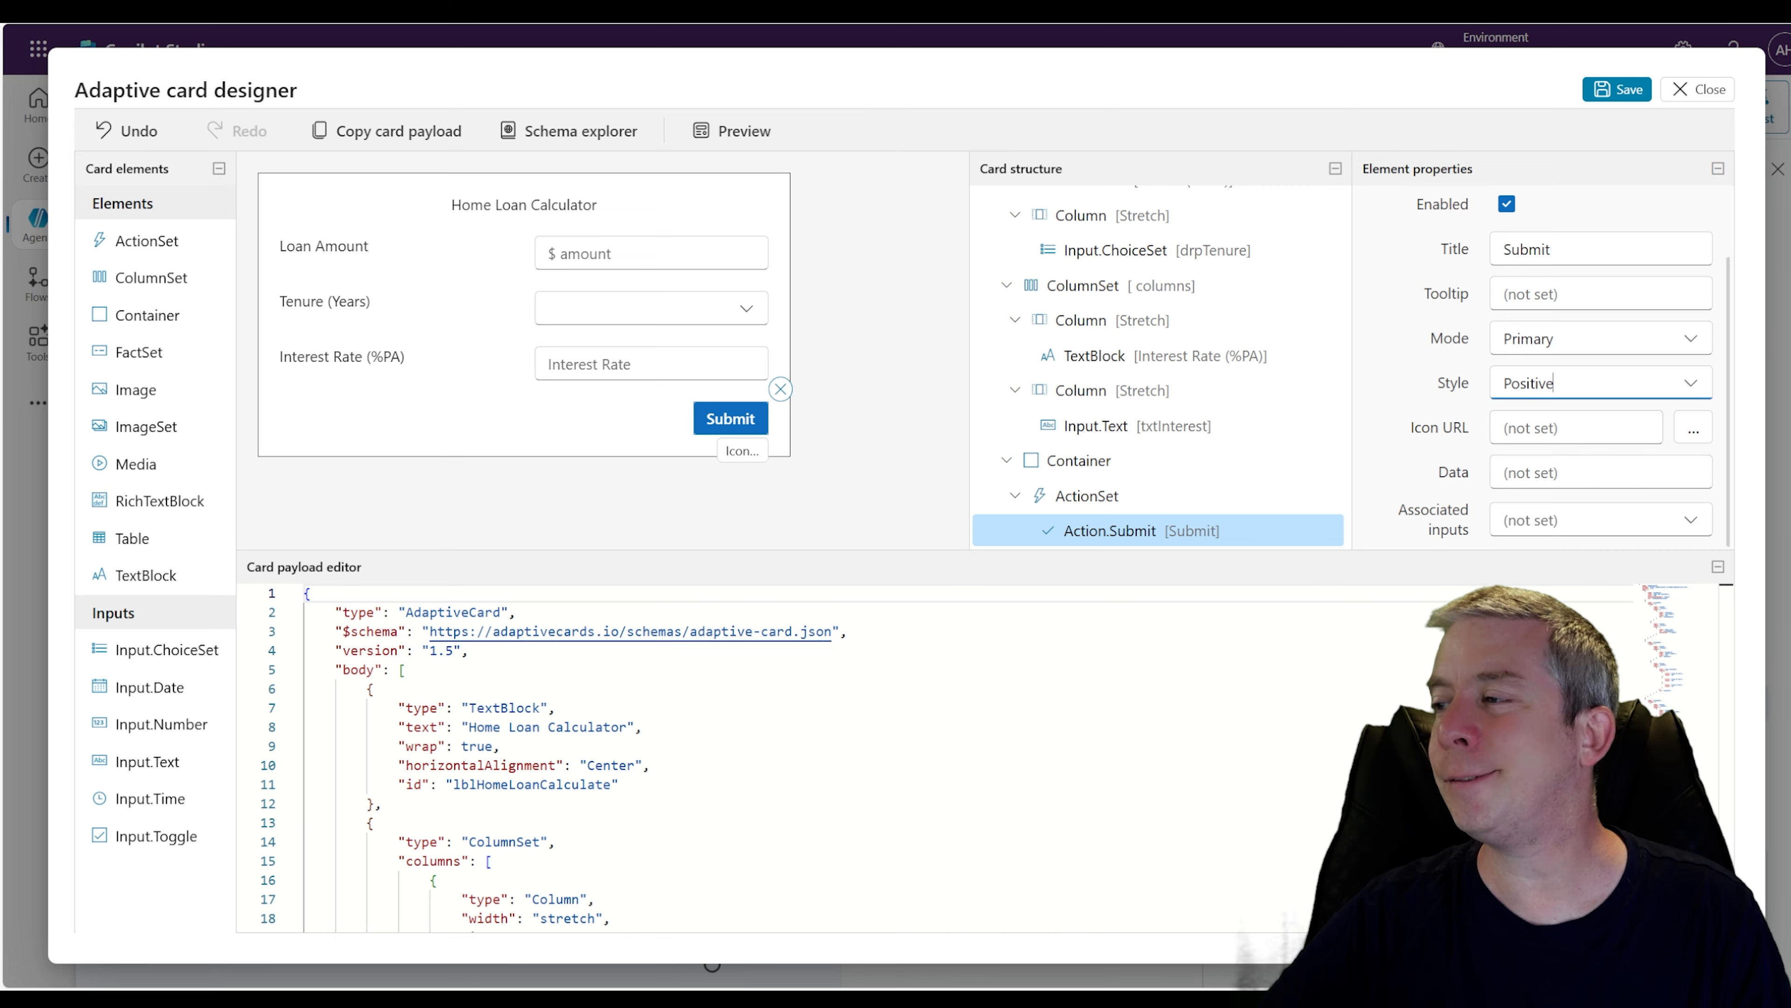
Search the icon catalog for house and assign the BuildingTownhouse icon to the Submit button
{"action": "left_click", "coordinate": [1692, 429]}
{"action": "left_click", "coordinate": [730, 211]}
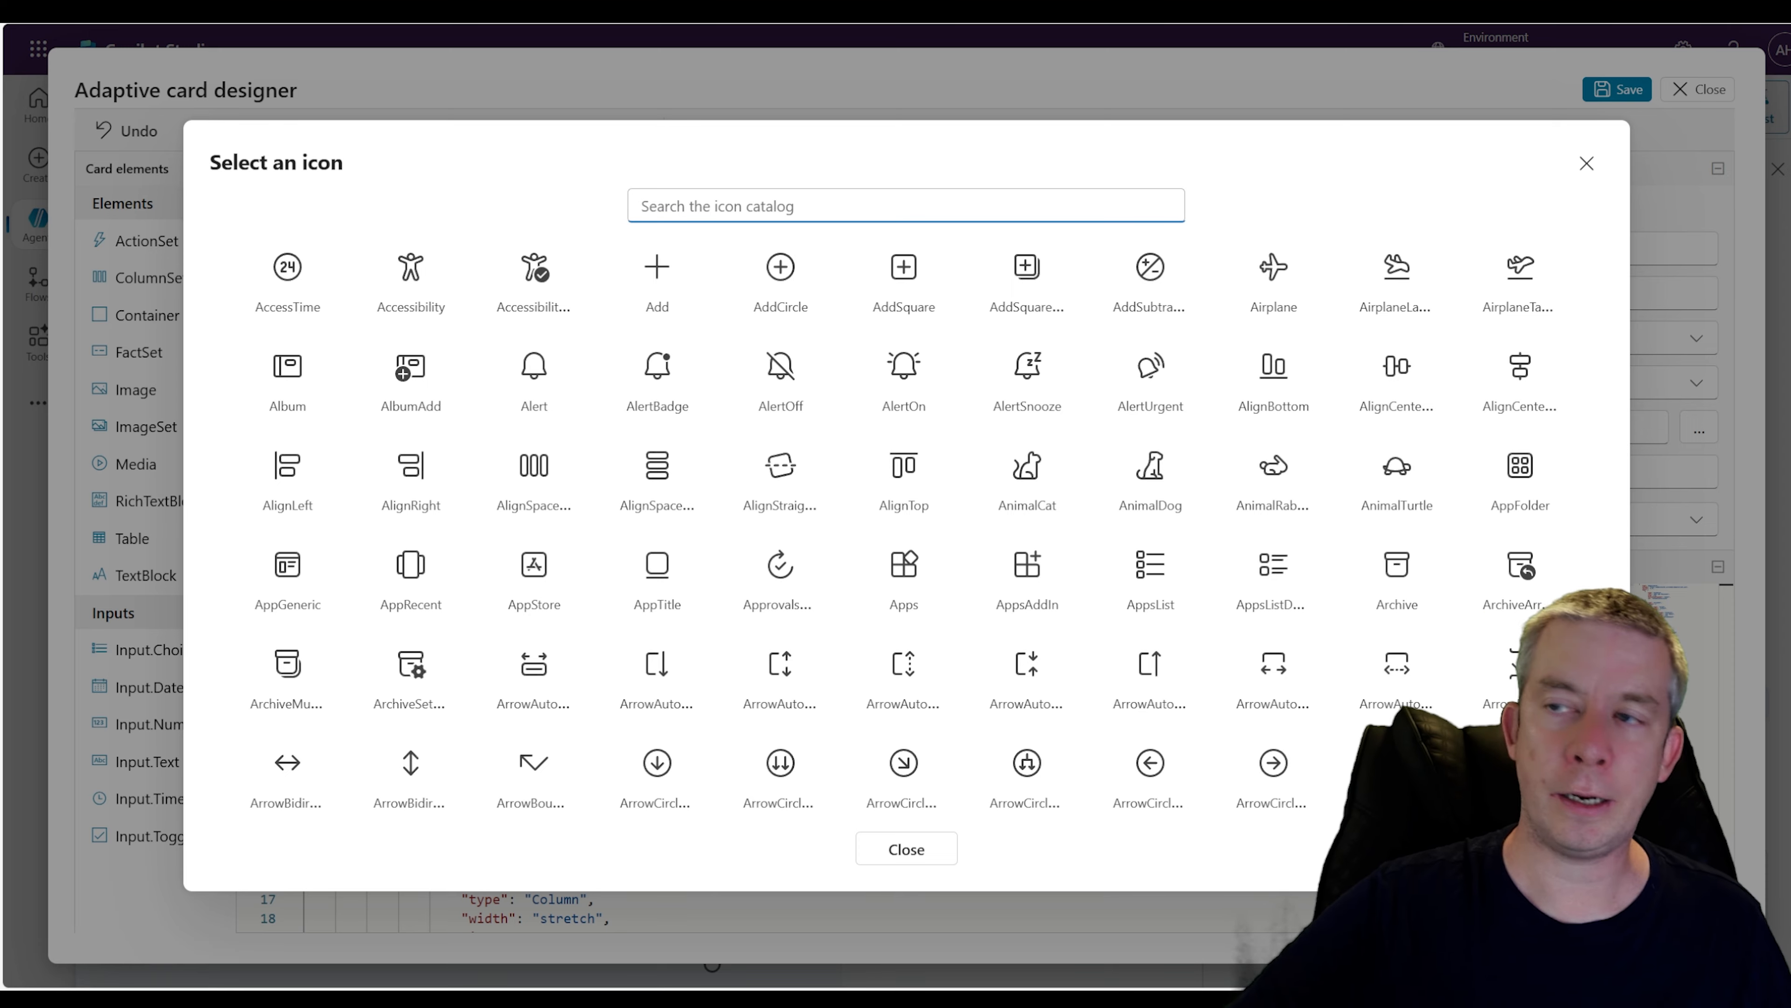
{"action": "type", "text": "house"}
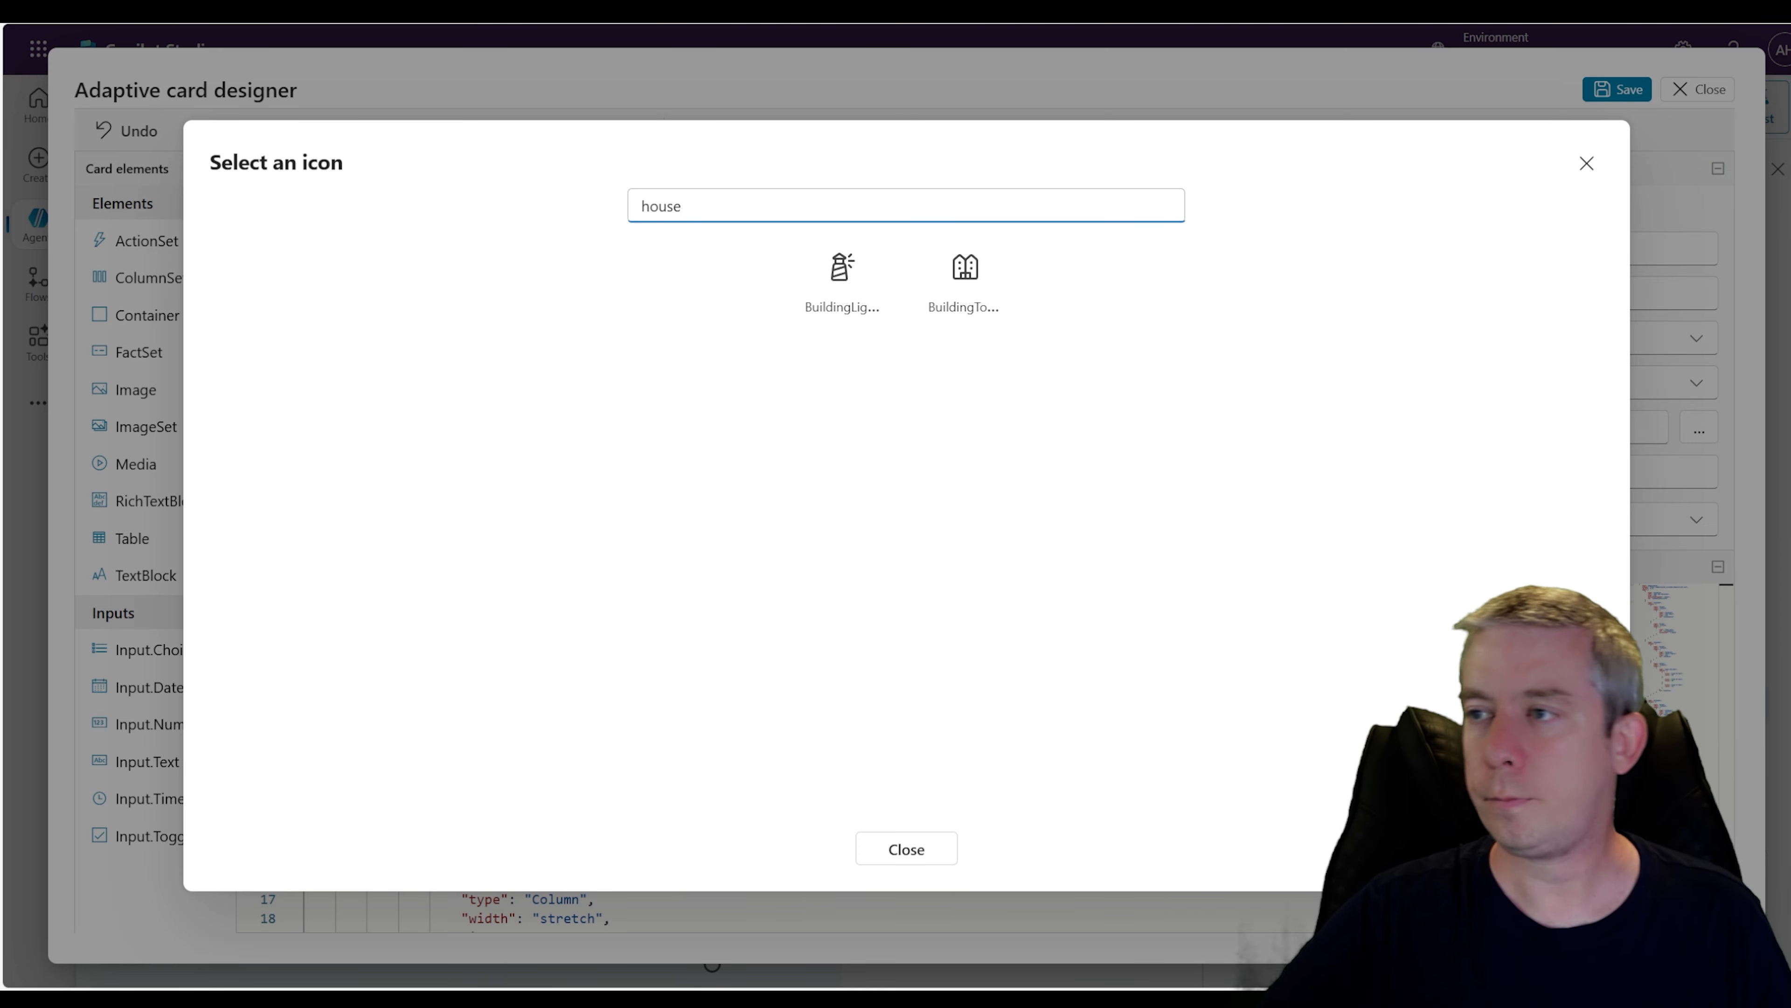
{"action": "left_click", "coordinate": [973, 290]}
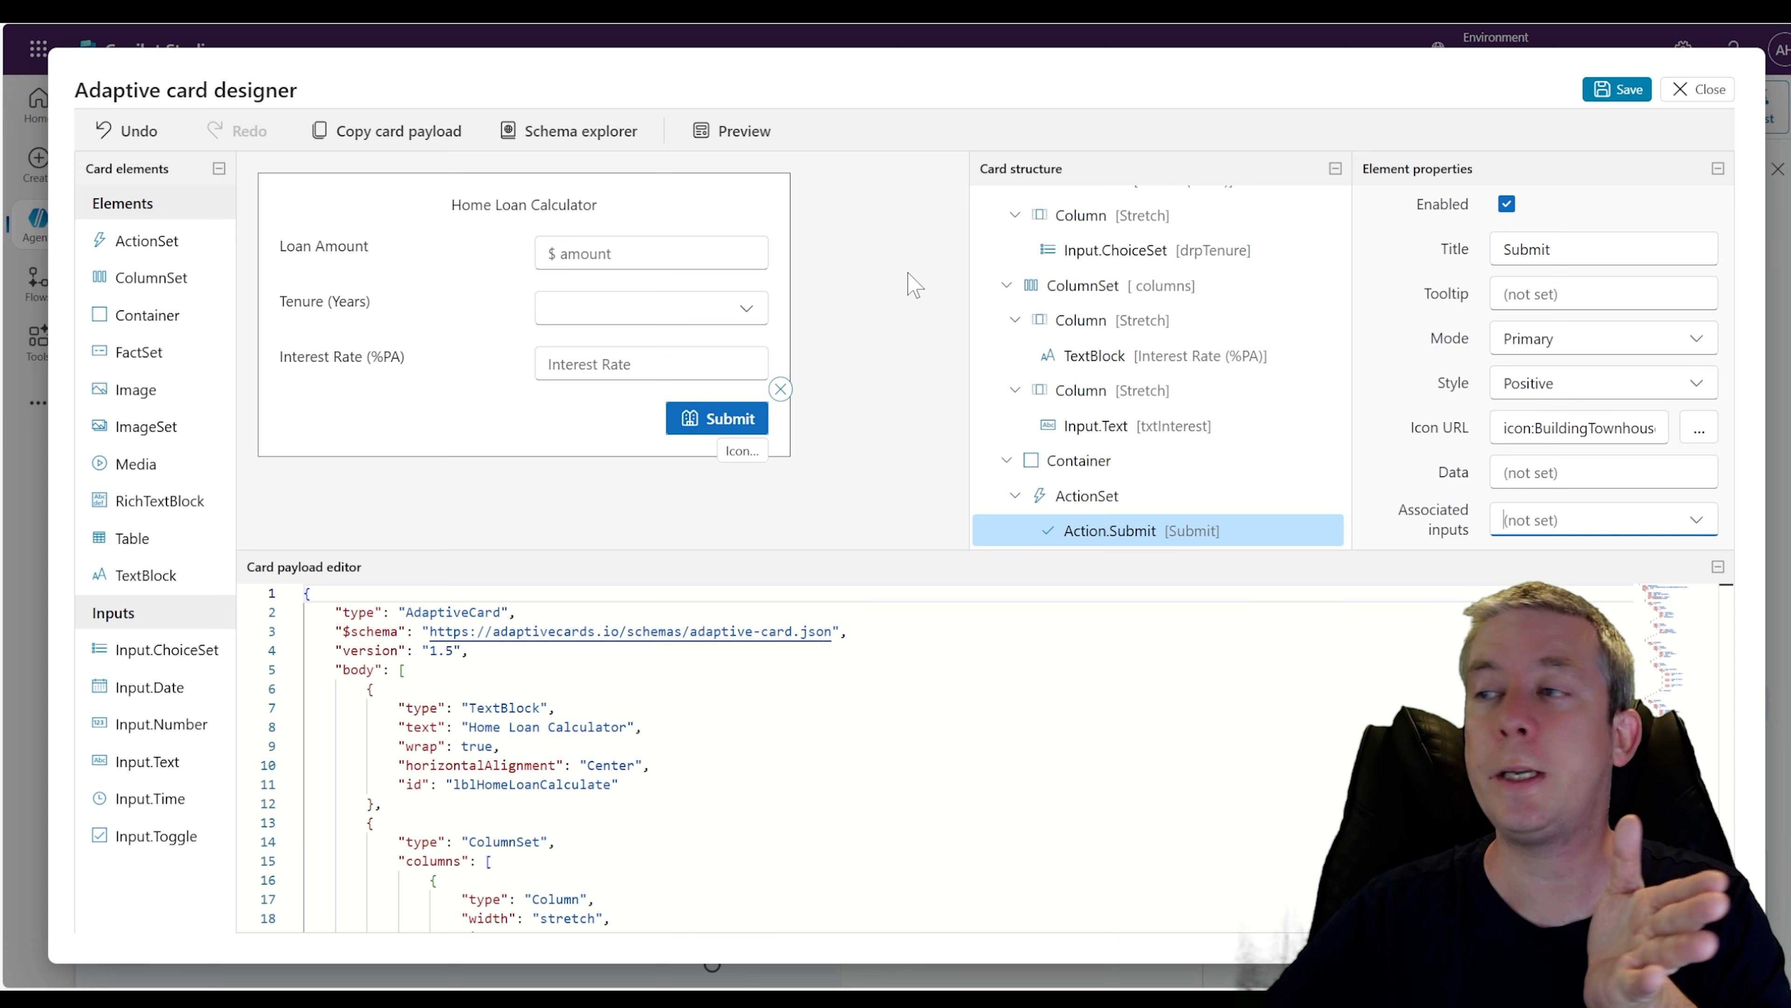
Save the adaptive card and close the designer
{"action": "left_click", "coordinate": [627, 766]}
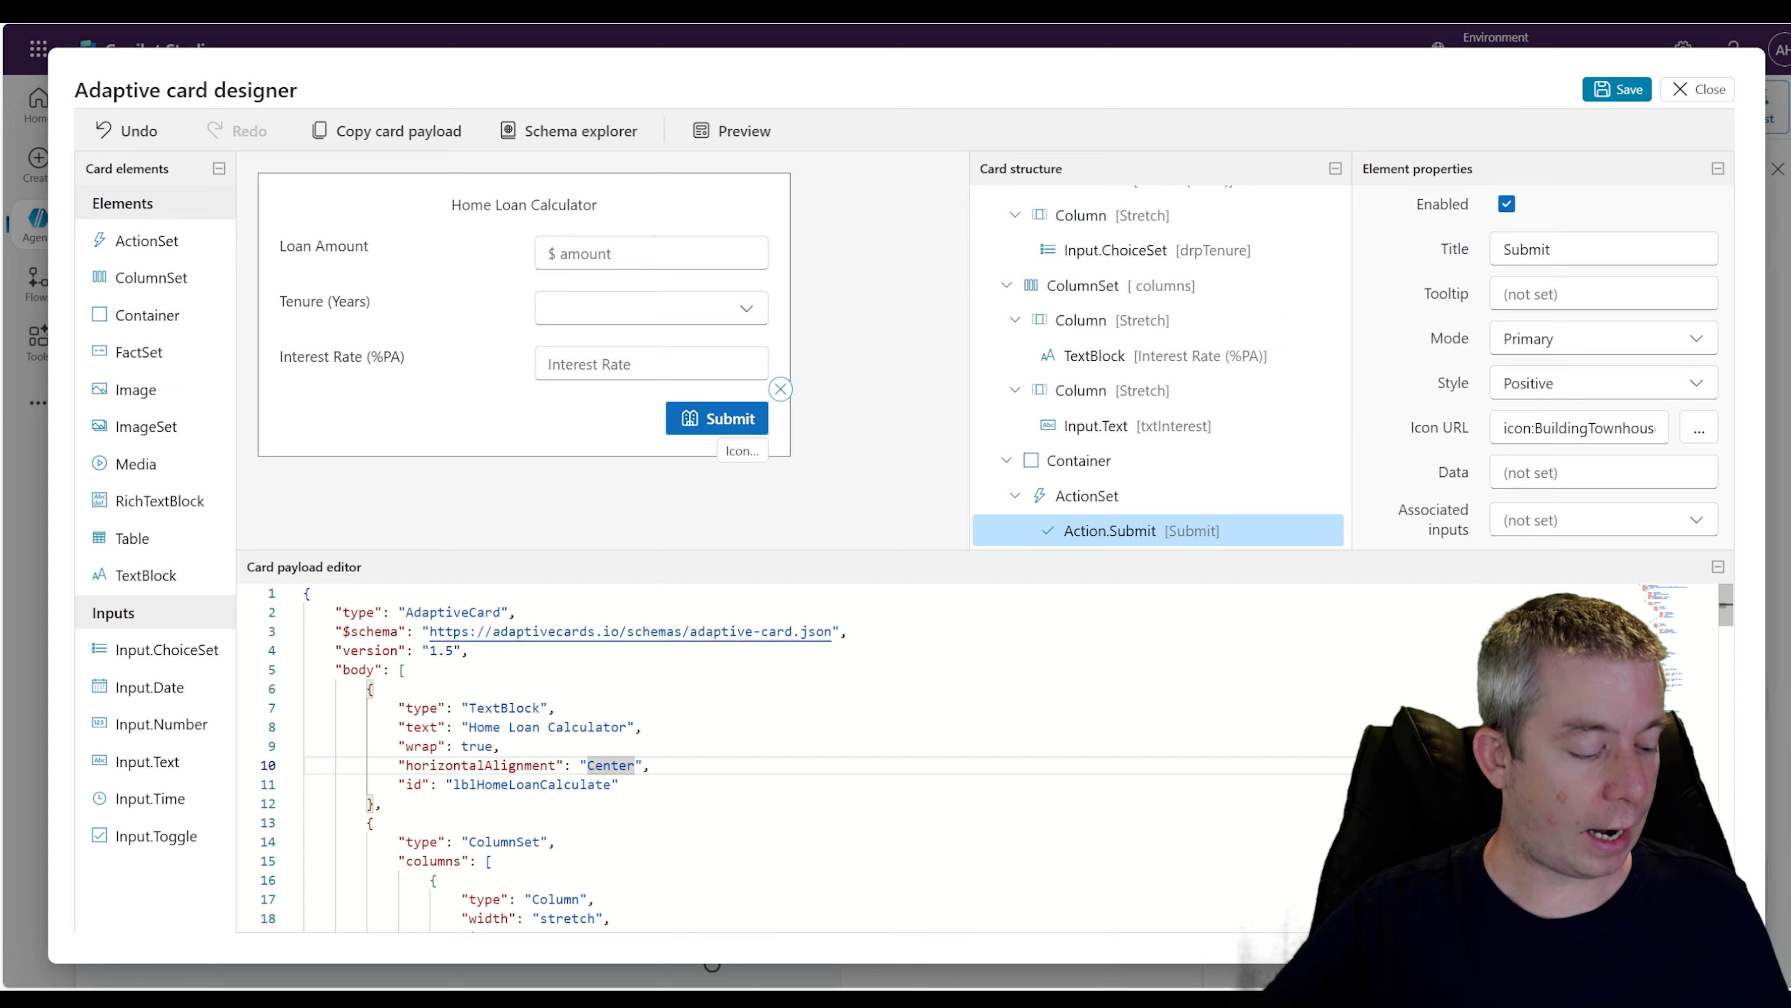
{"action": "key", "text": "ctrl+a"}
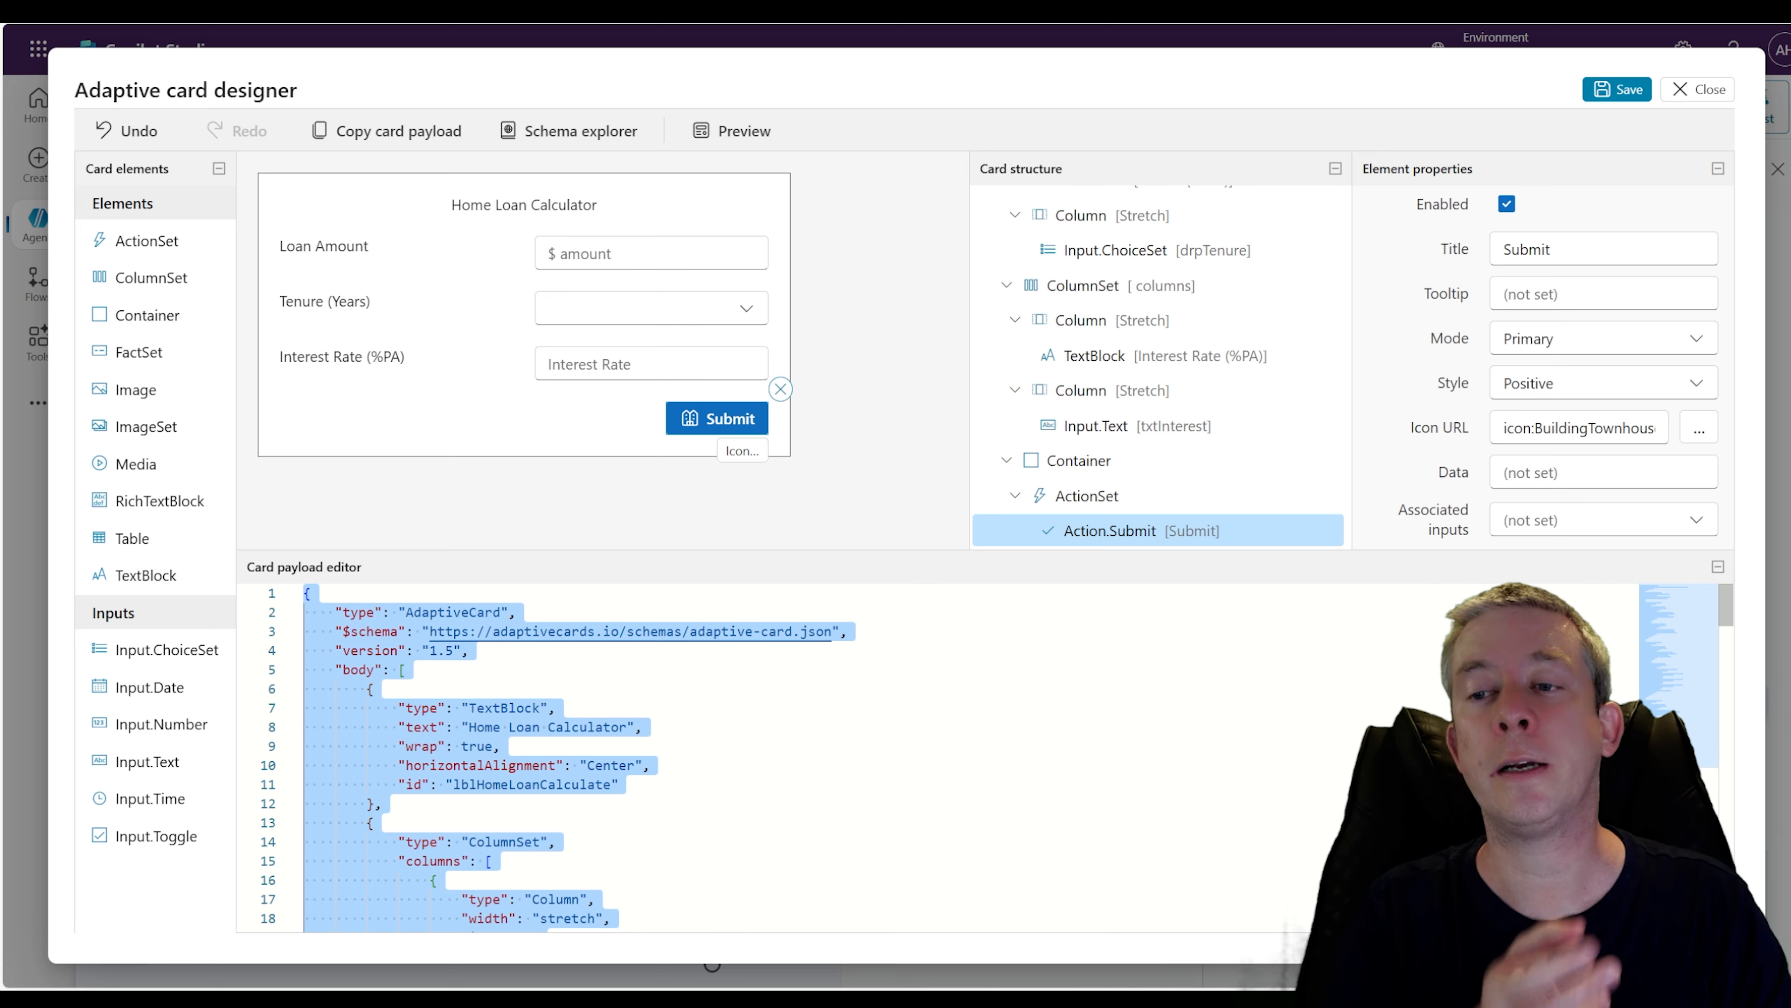
{"action": "left_click", "coordinate": [1632, 94]}
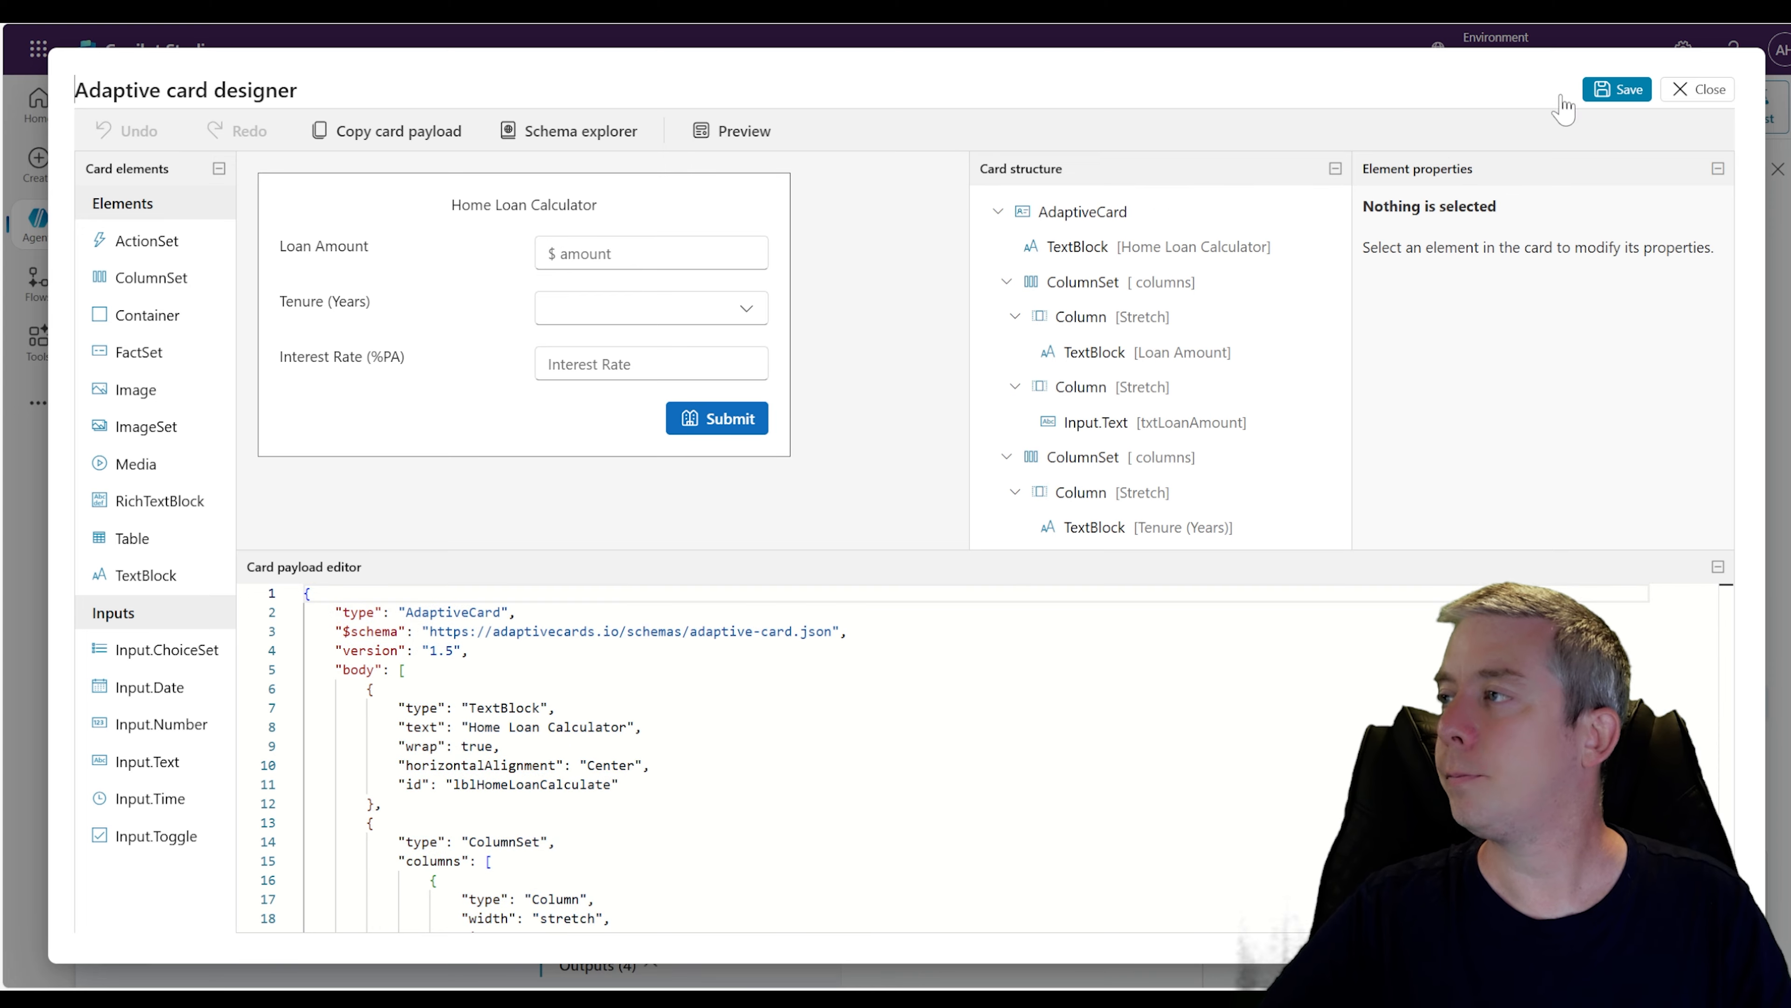
{"action": "left_click", "coordinate": [1695, 91]}
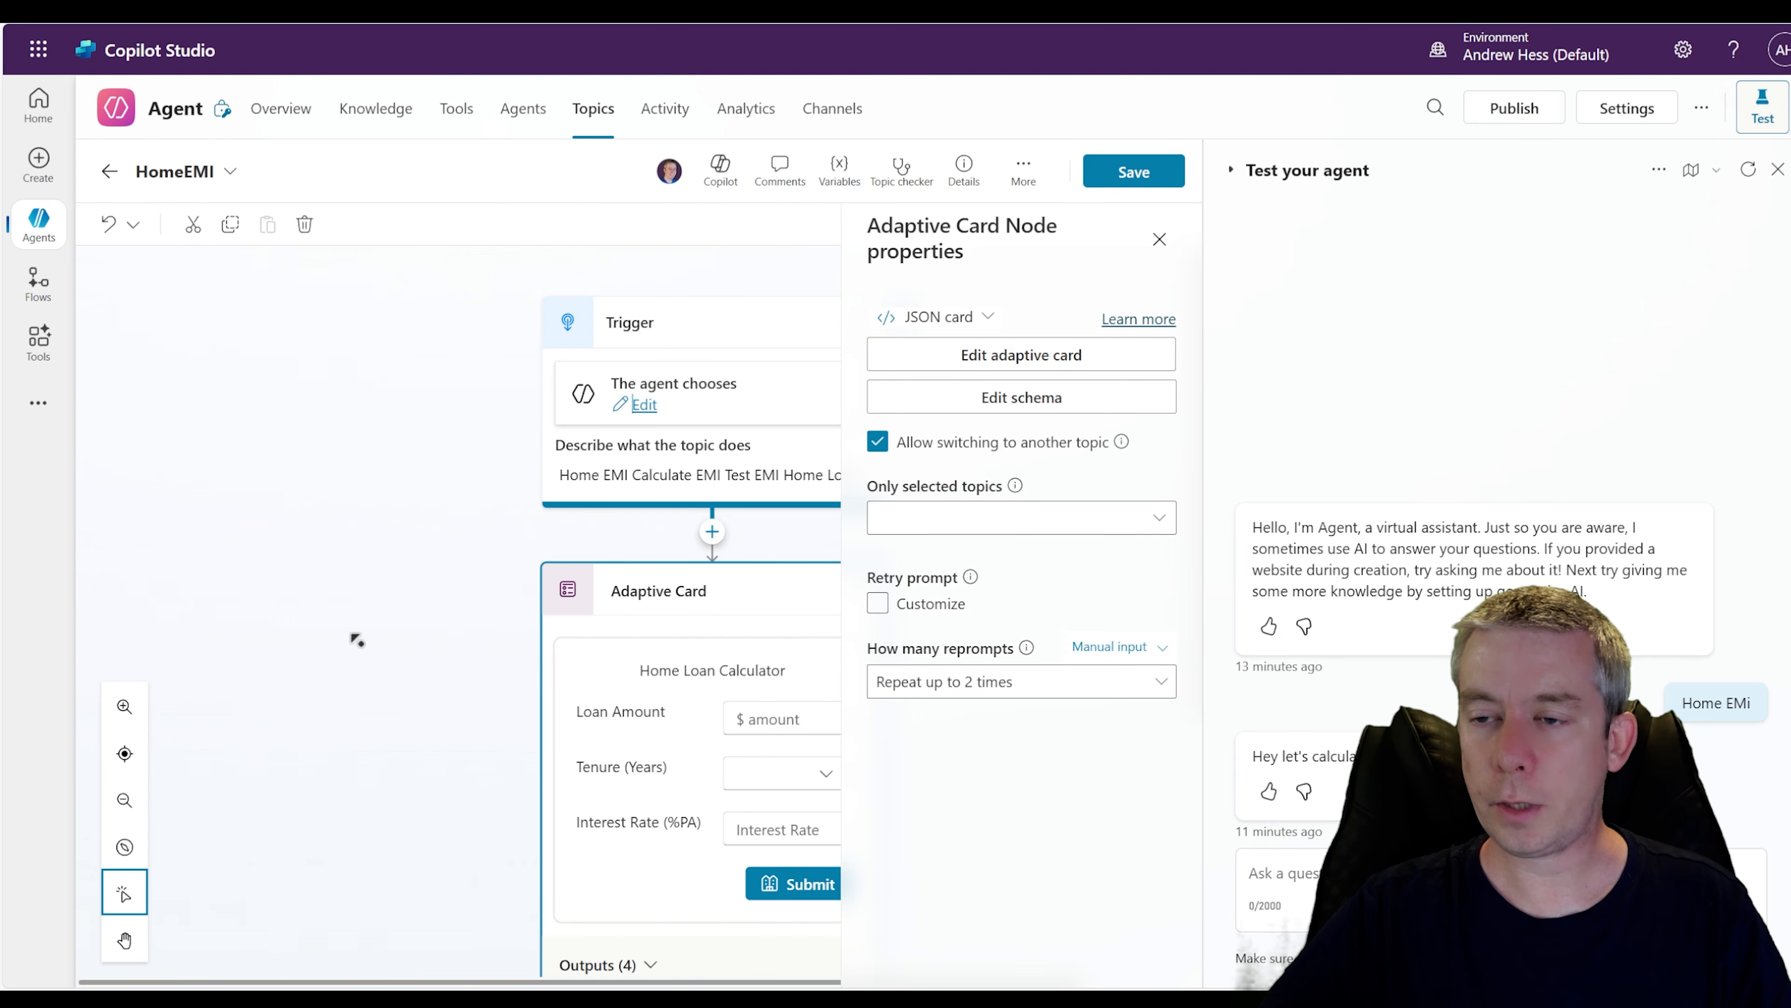
Close the Adaptive Card node properties and examine the card's output variables
{"action": "double_click", "coordinate": [443, 596]}
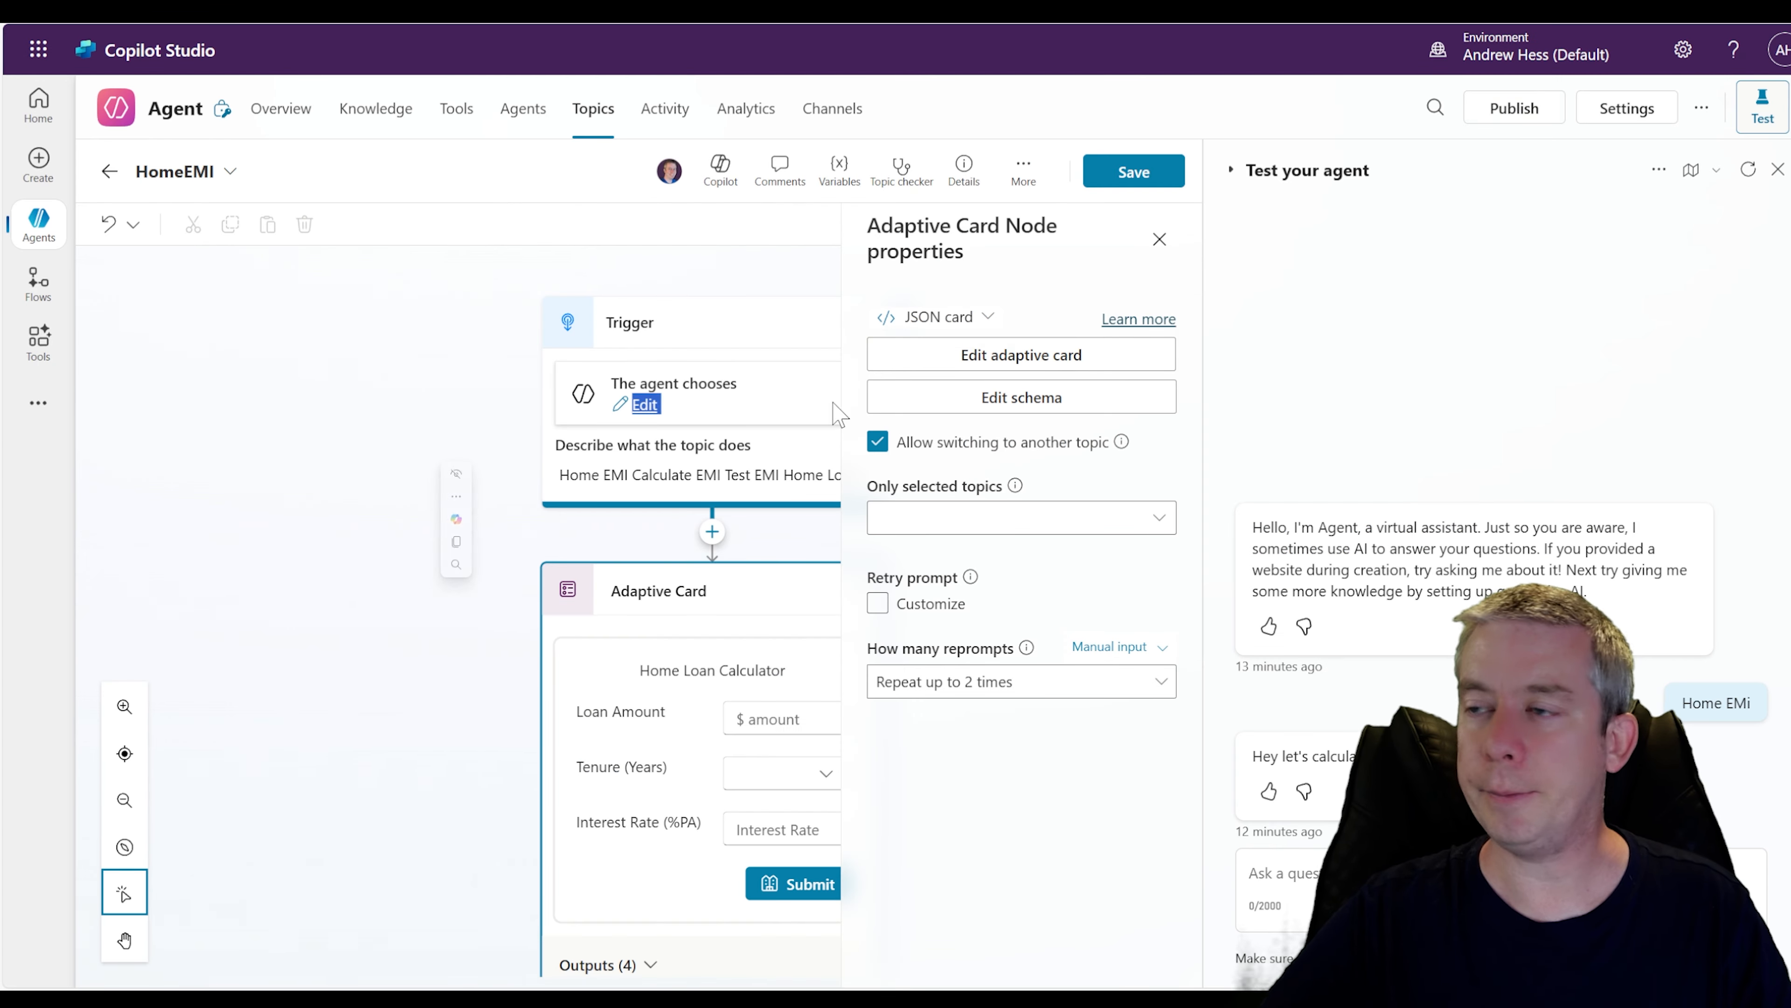
{"action": "left_click", "coordinate": [1158, 241]}
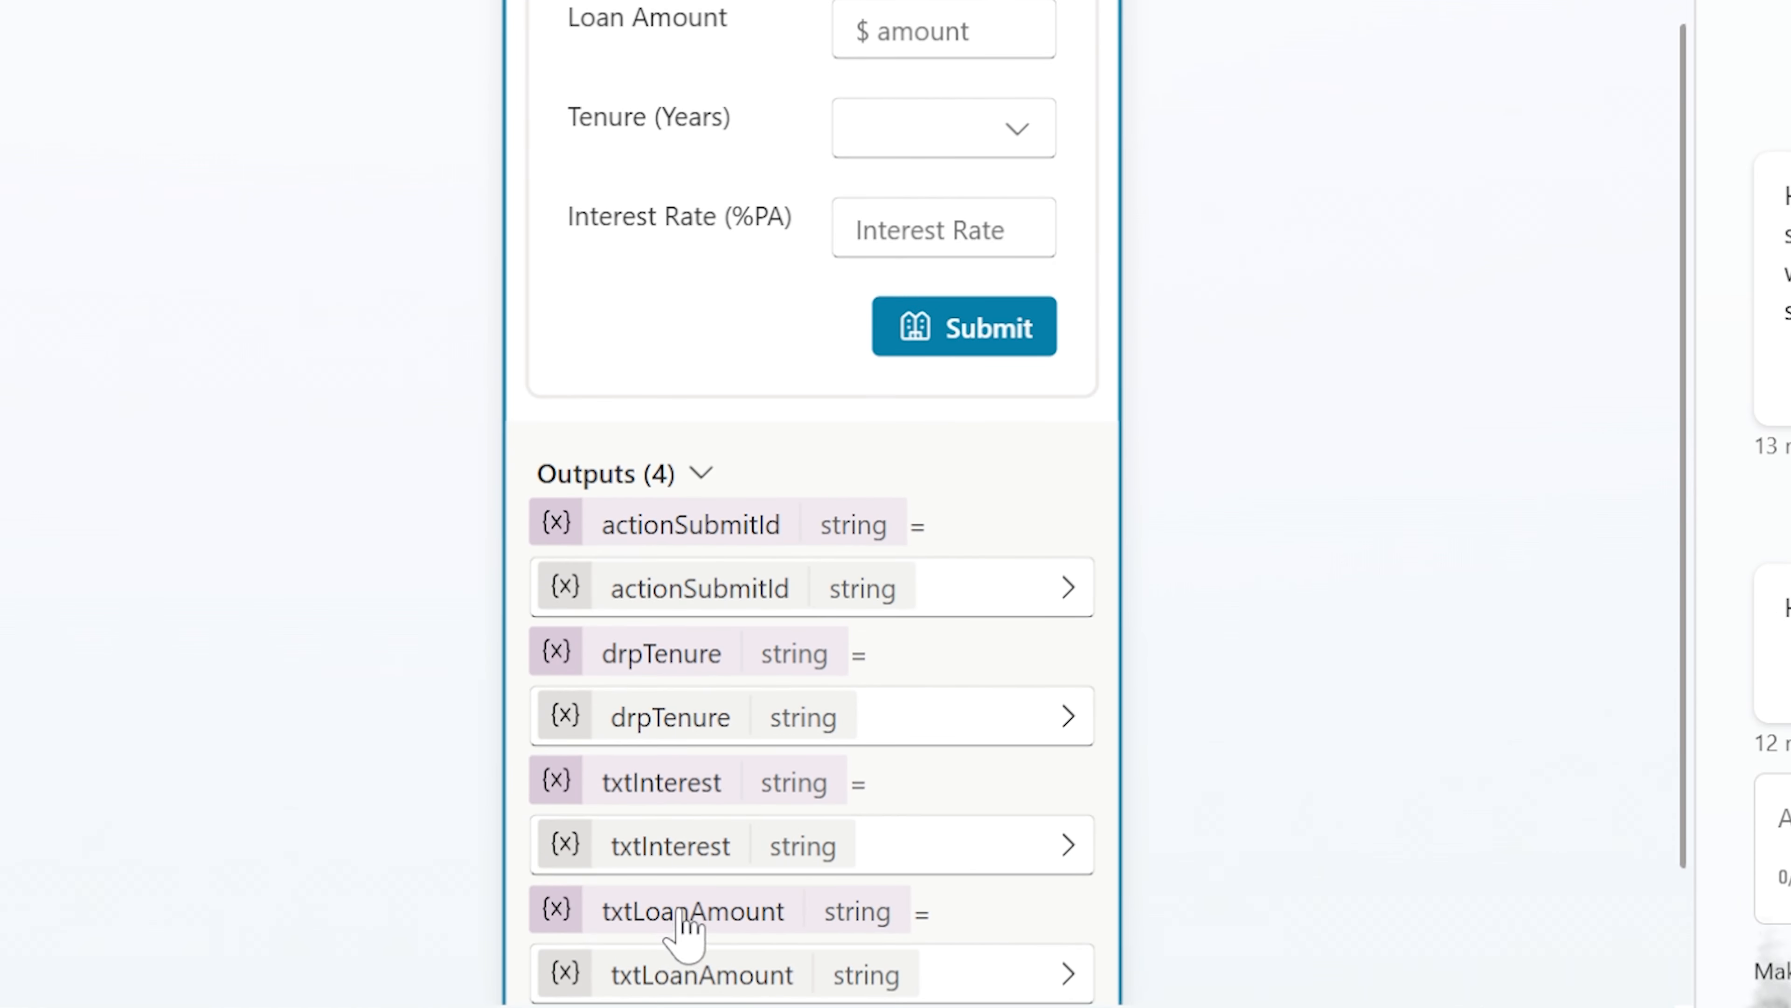
{"action": "scroll", "coordinate": [789, 741], "scroll_direction": "down", "scroll_amount": 3}
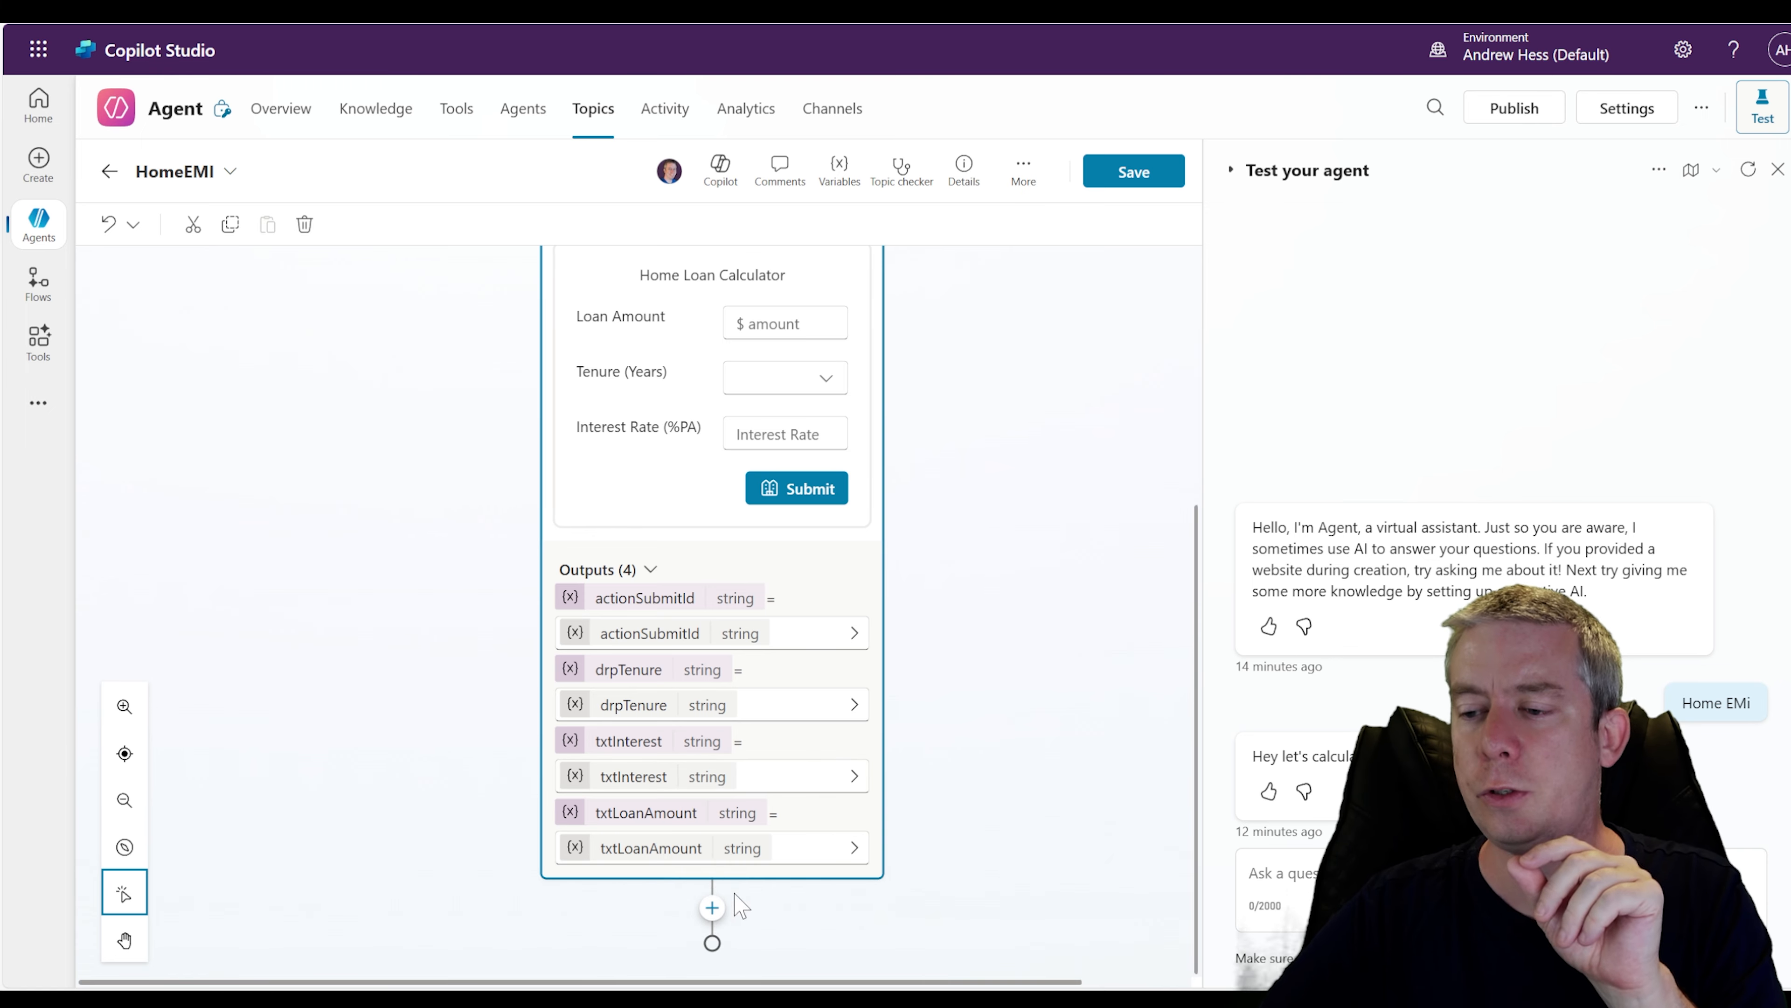
Add a Send a message node below the adaptive card node
{"action": "left_click", "coordinate": [712, 910]}
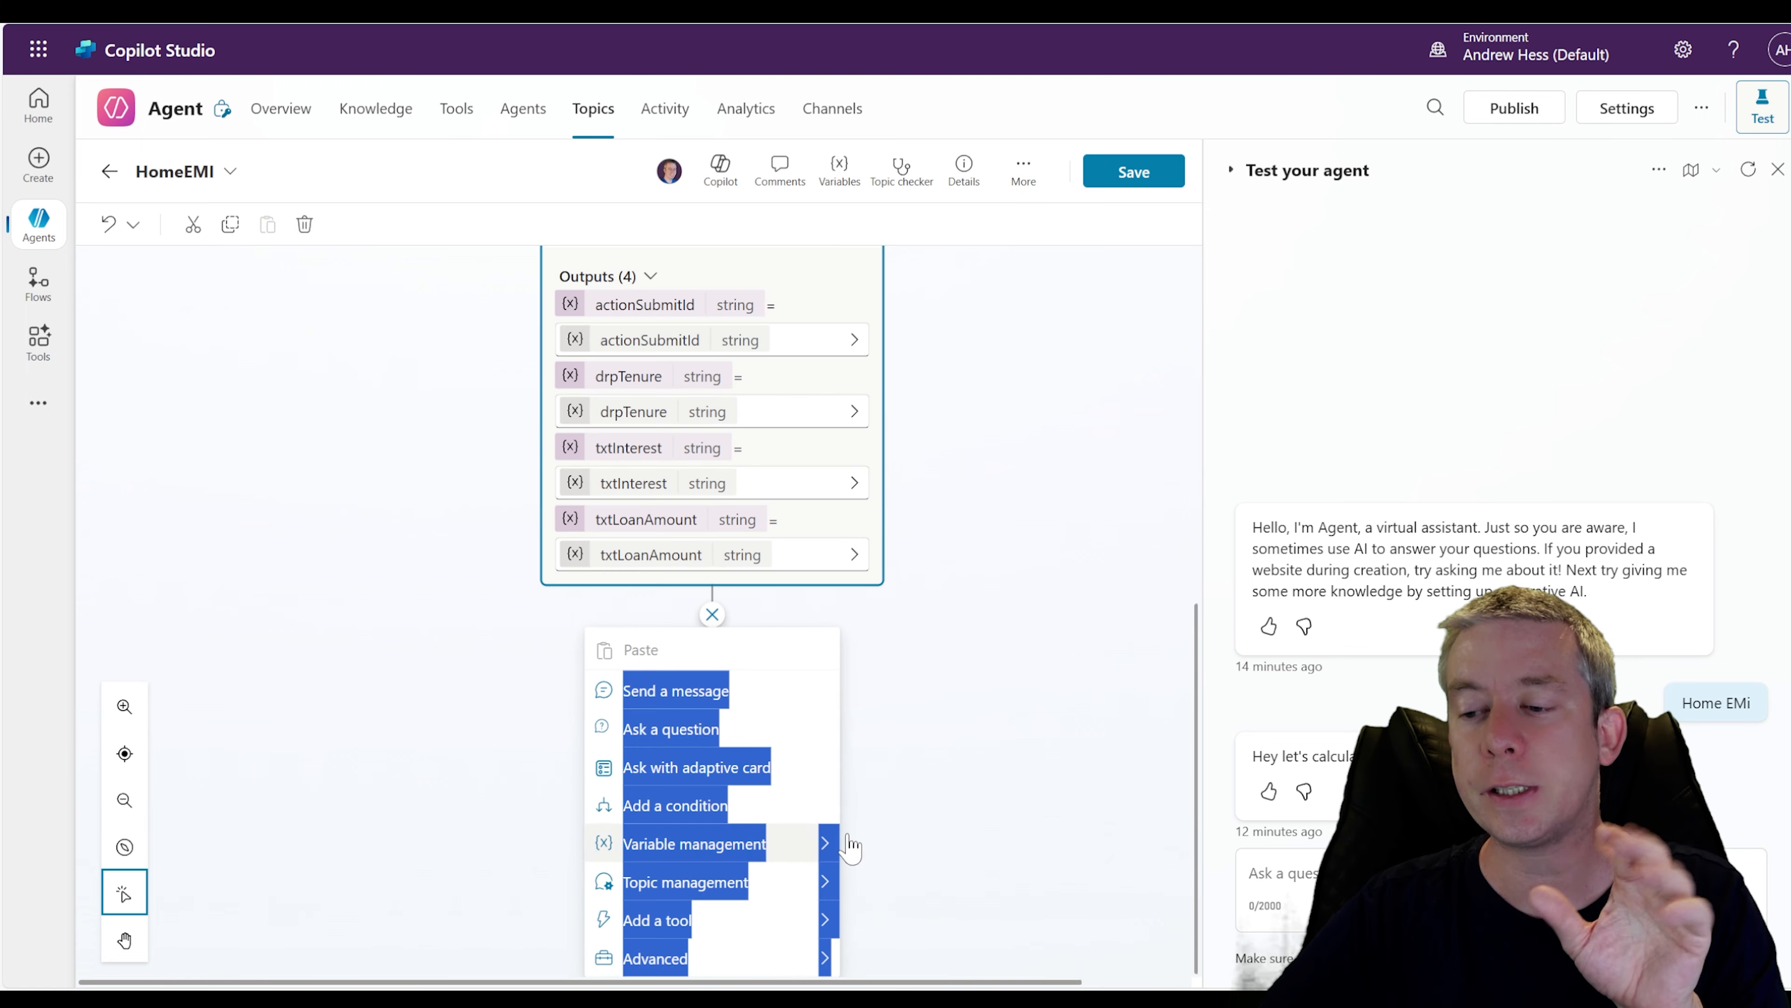
{"action": "left_click", "coordinate": [675, 691]}
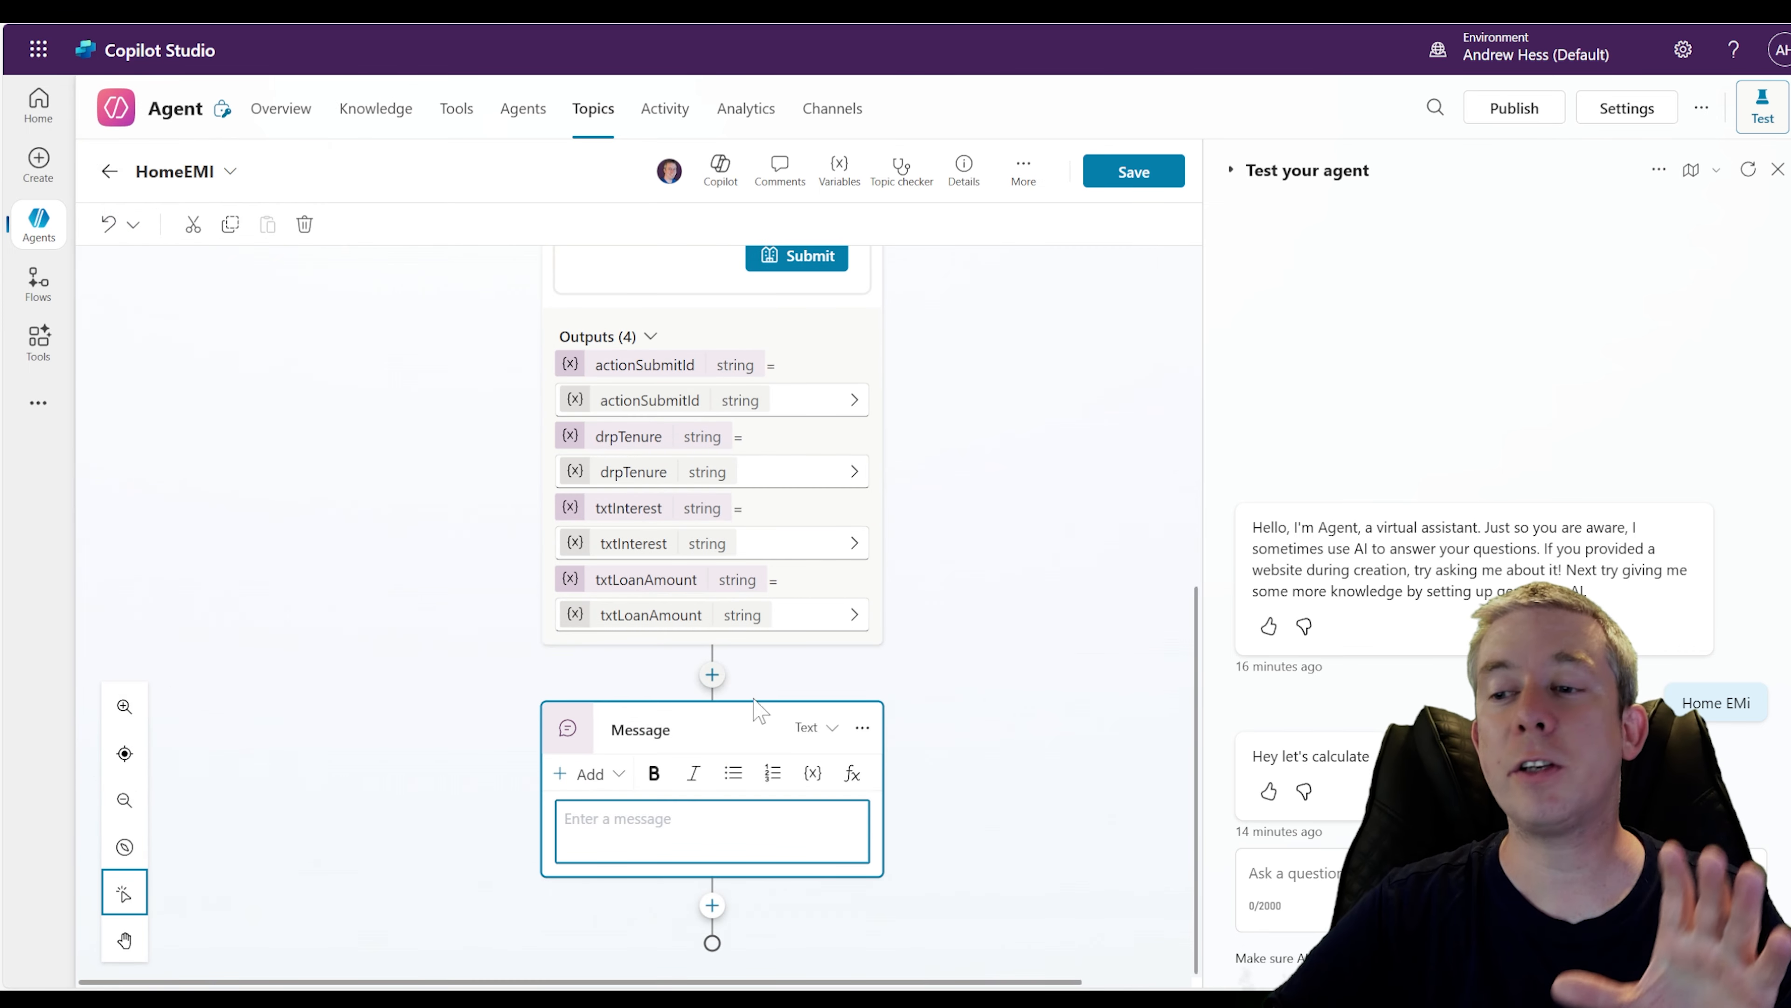
{"action": "left_click", "coordinate": [871, 731]}
{"action": "left_click", "coordinate": [861, 731]}
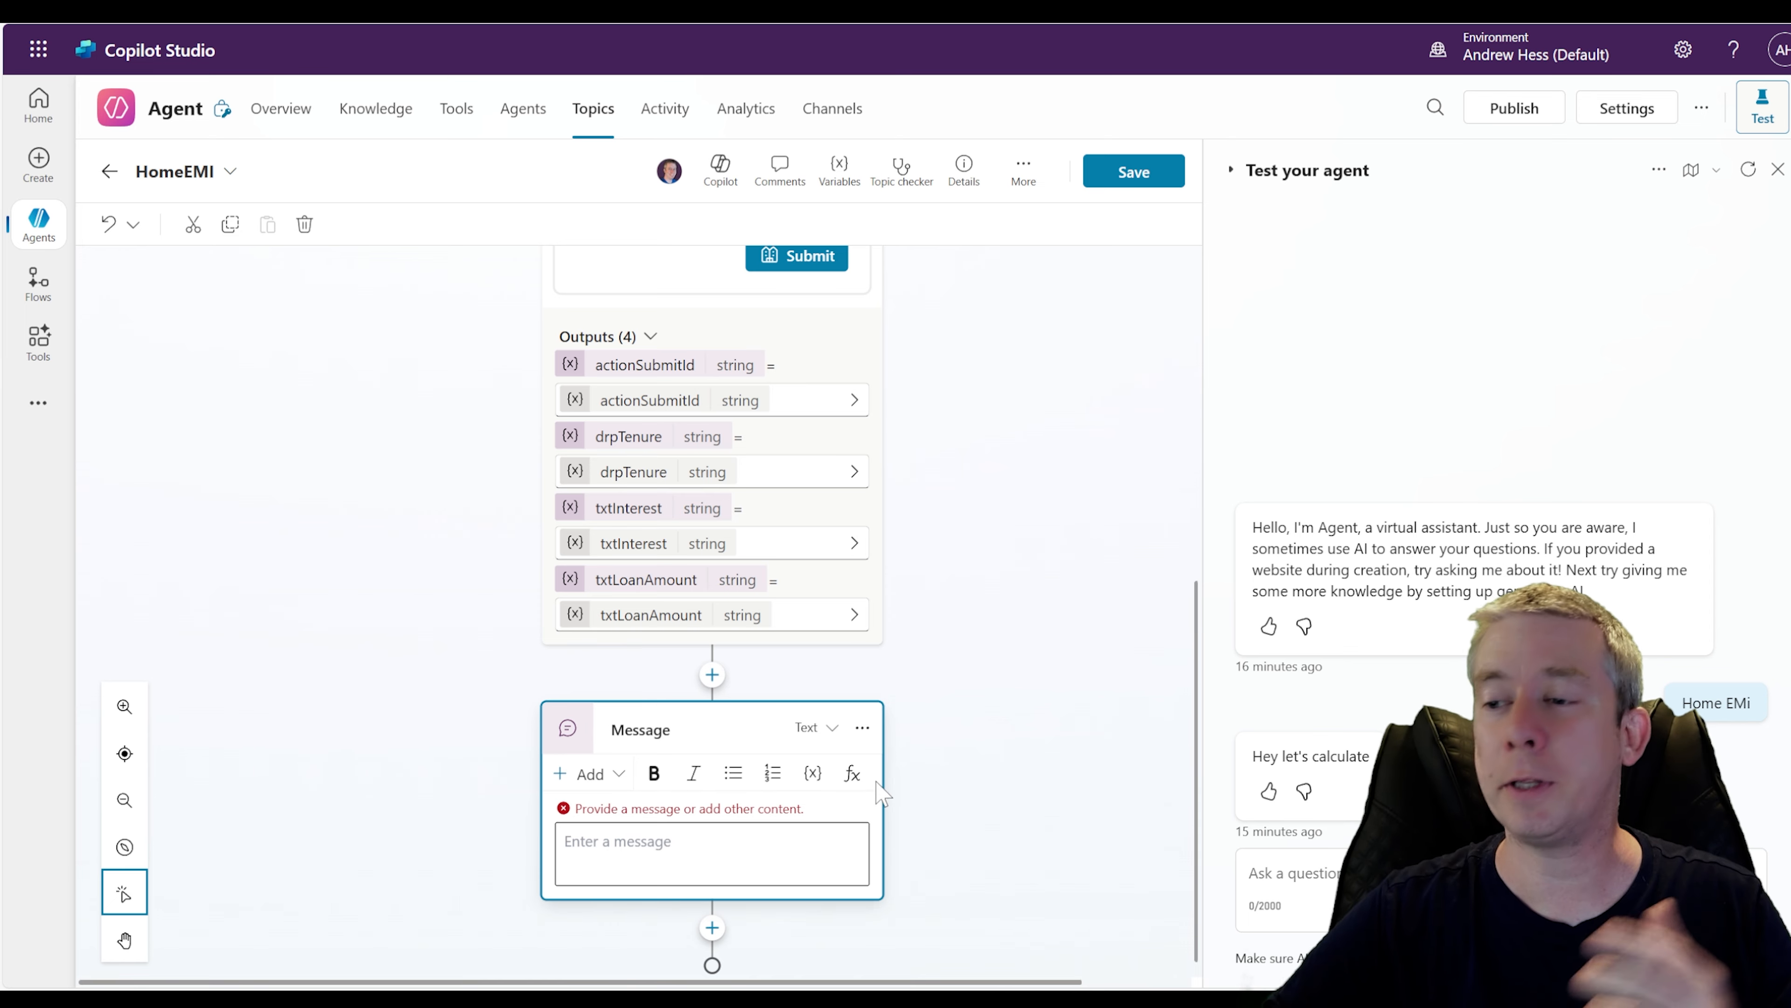
{"action": "left_click", "coordinate": [852, 773]}
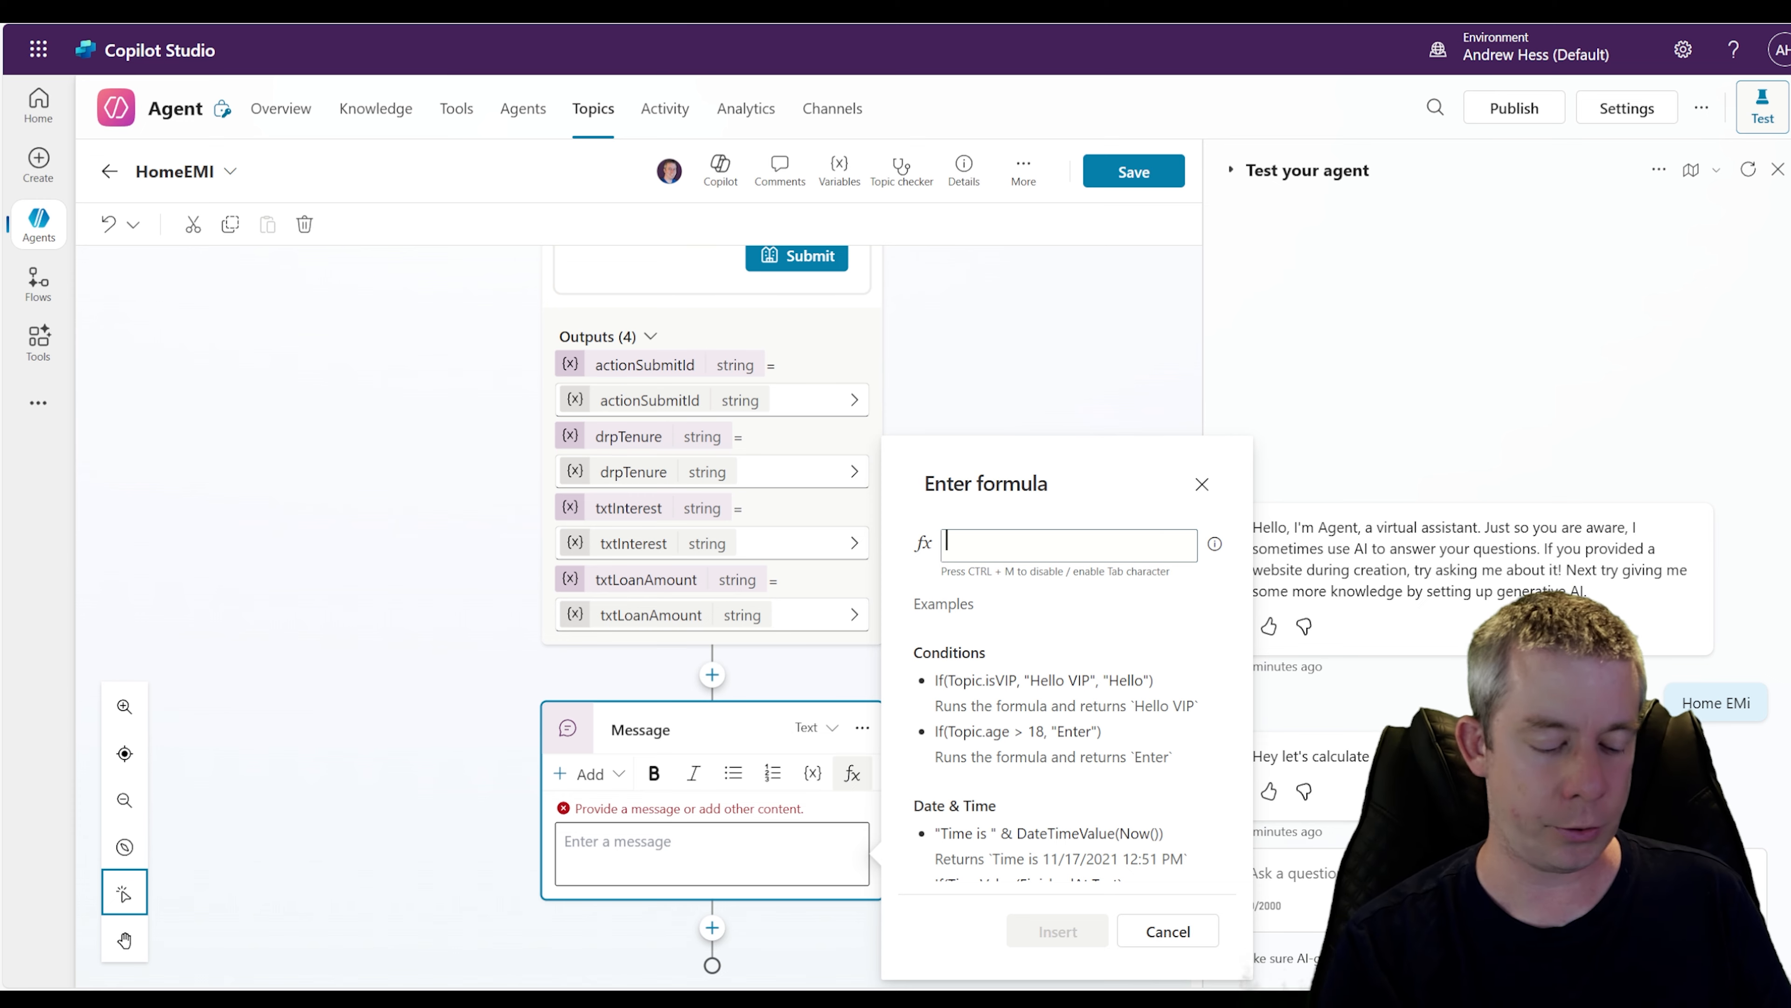
{"action": "type", "text": "float"}
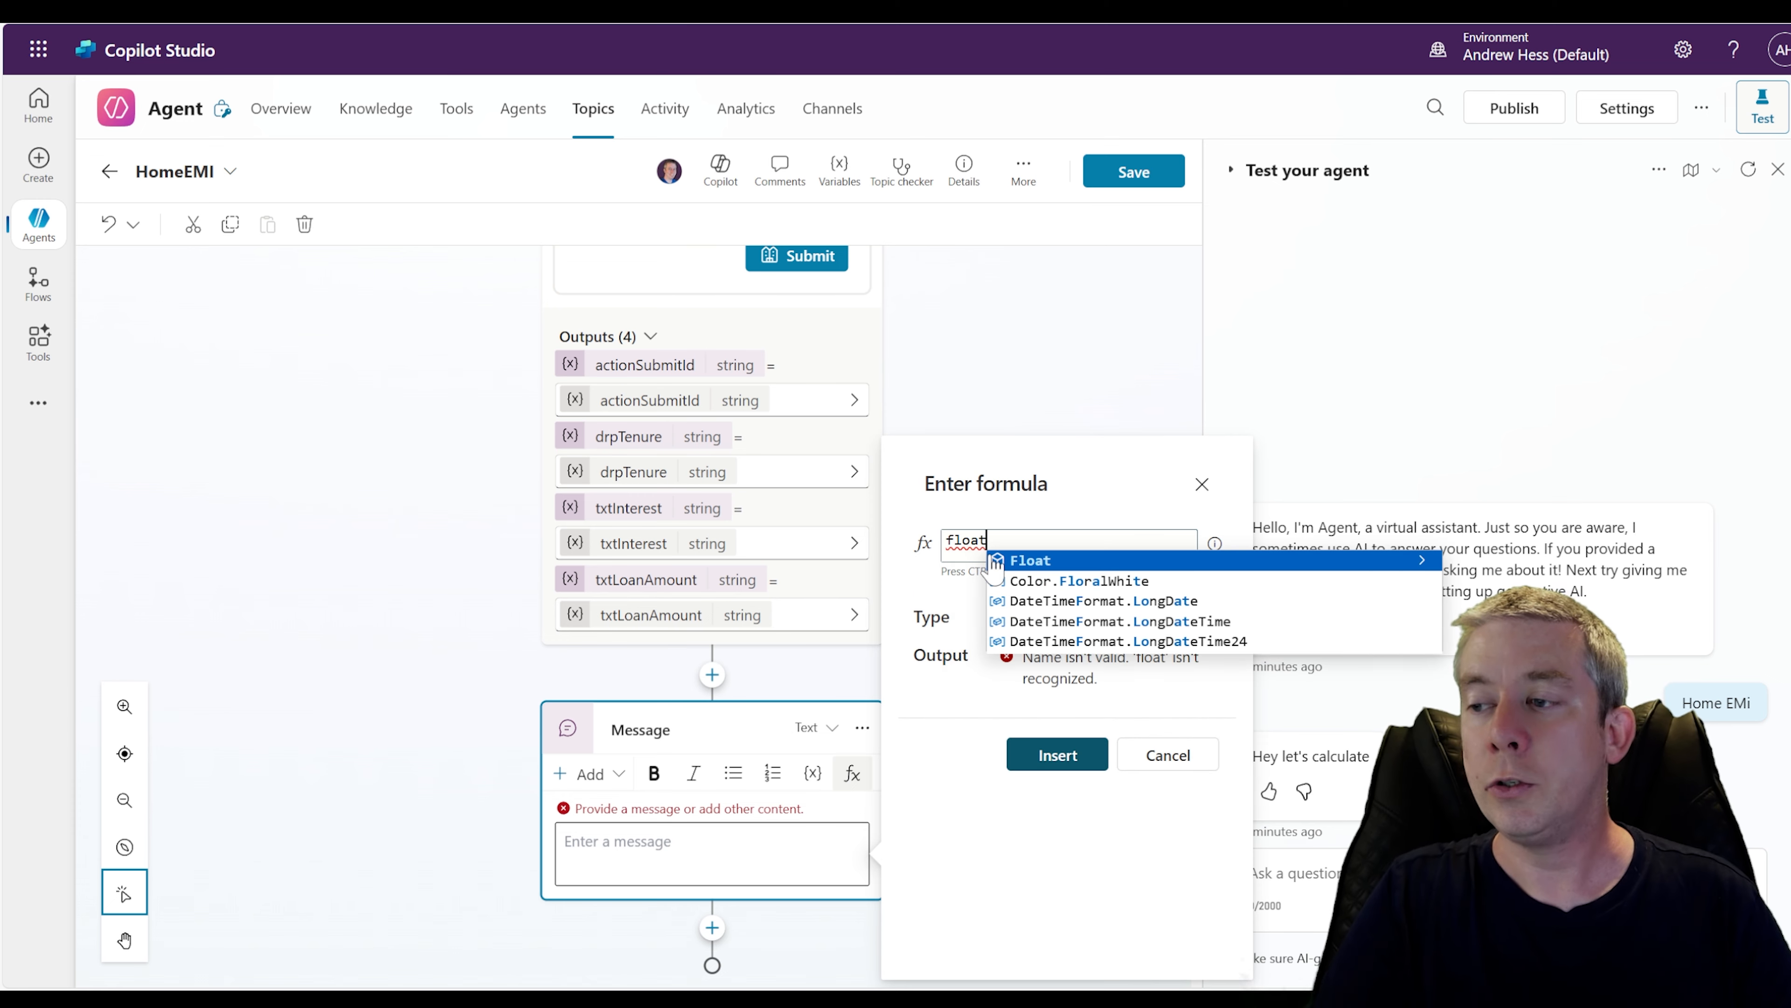
{"action": "left_click", "coordinate": [1049, 567]}
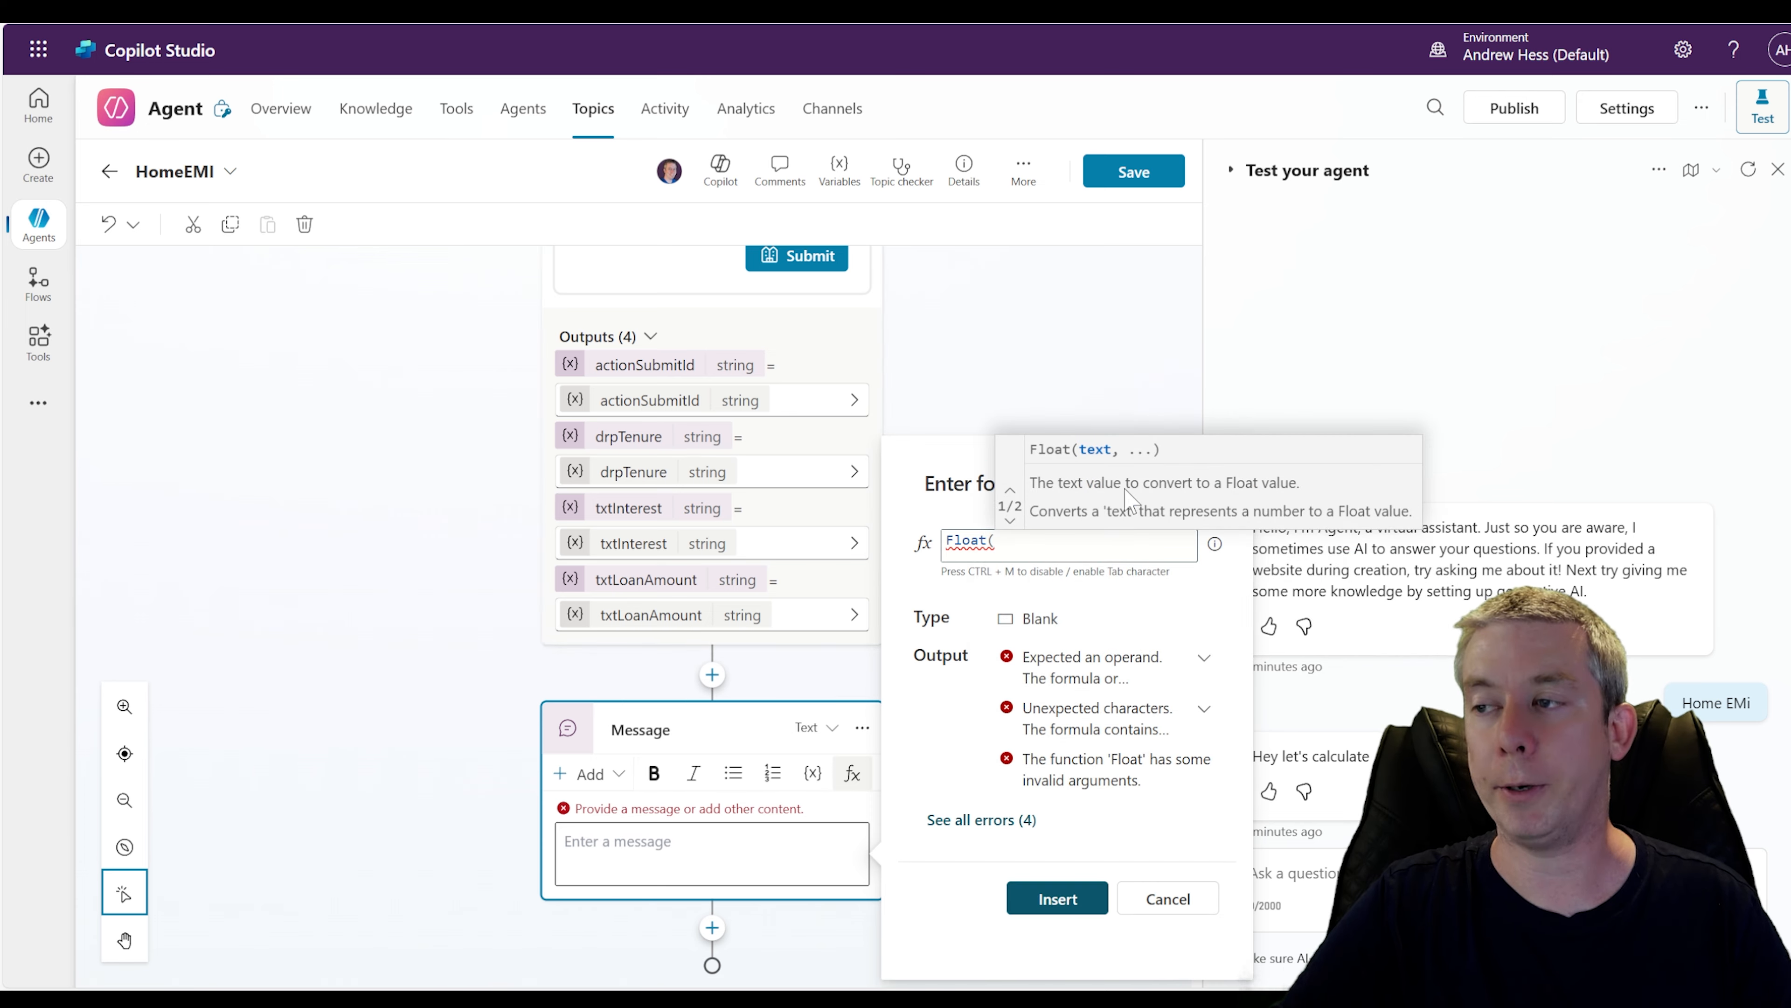
{"action": "left_click", "coordinate": [452, 827]}
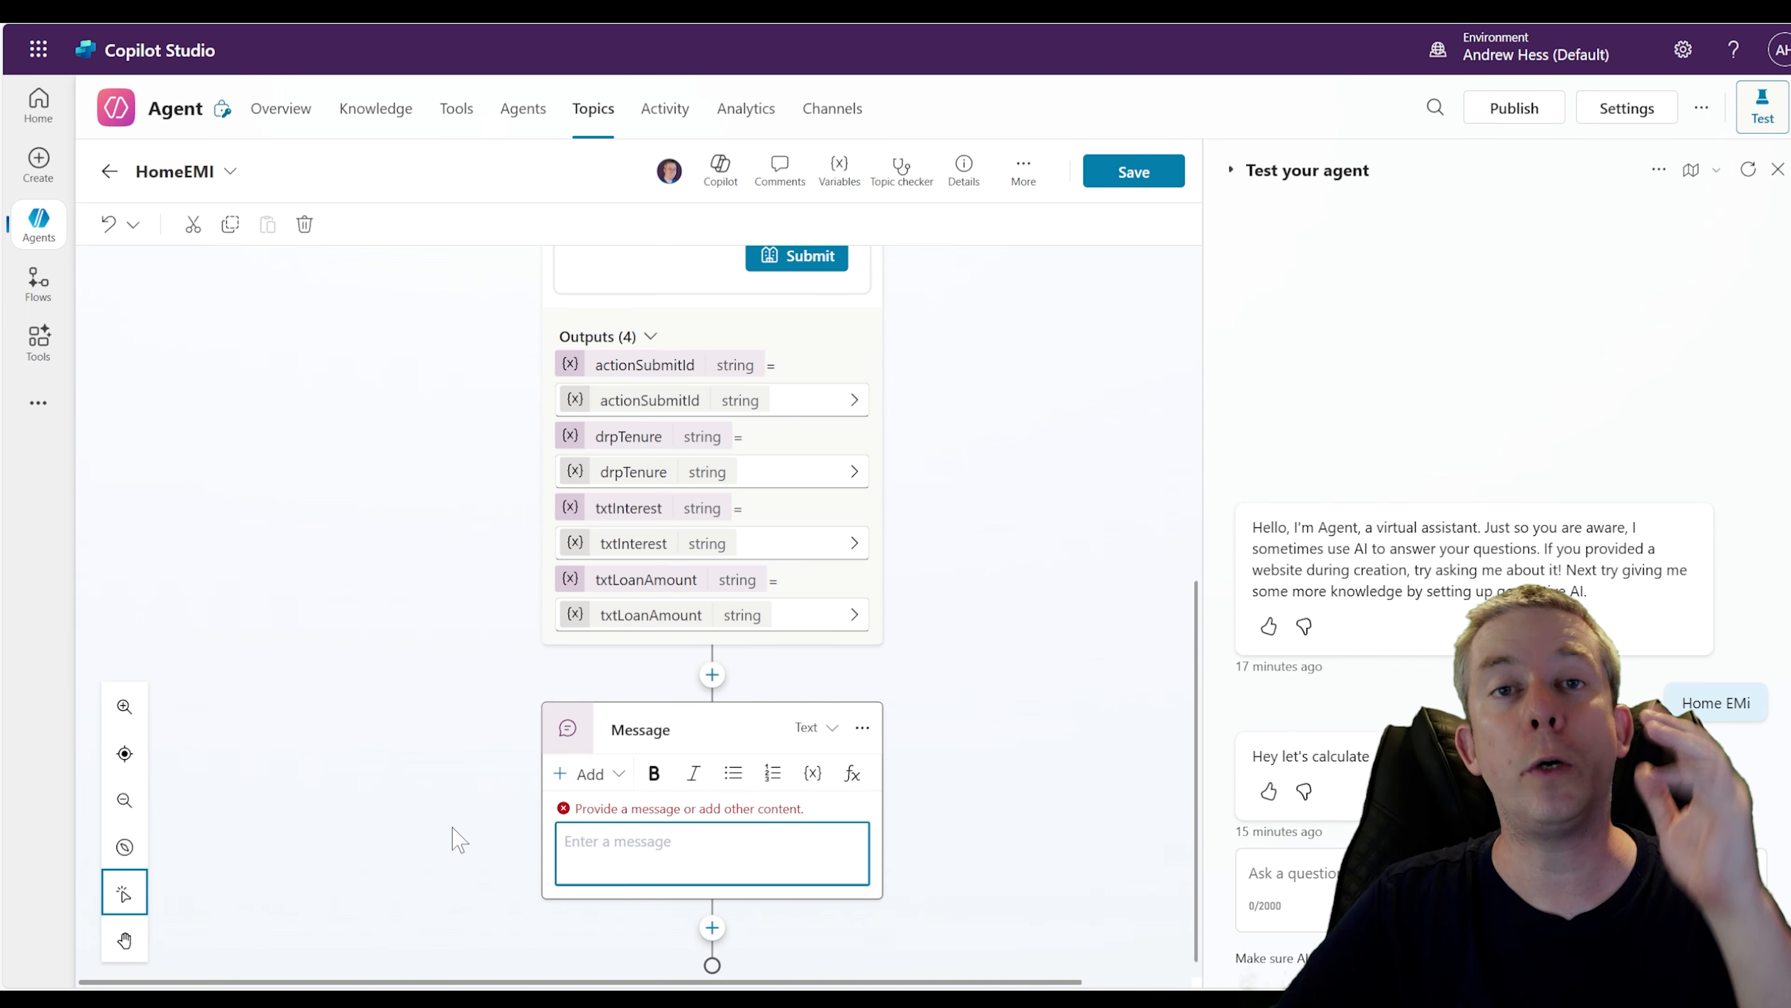
Open a Power Fx formula in the message node and enter Float(Topic.txtLoanAmount)
{"action": "left_click", "coordinate": [812, 774]}
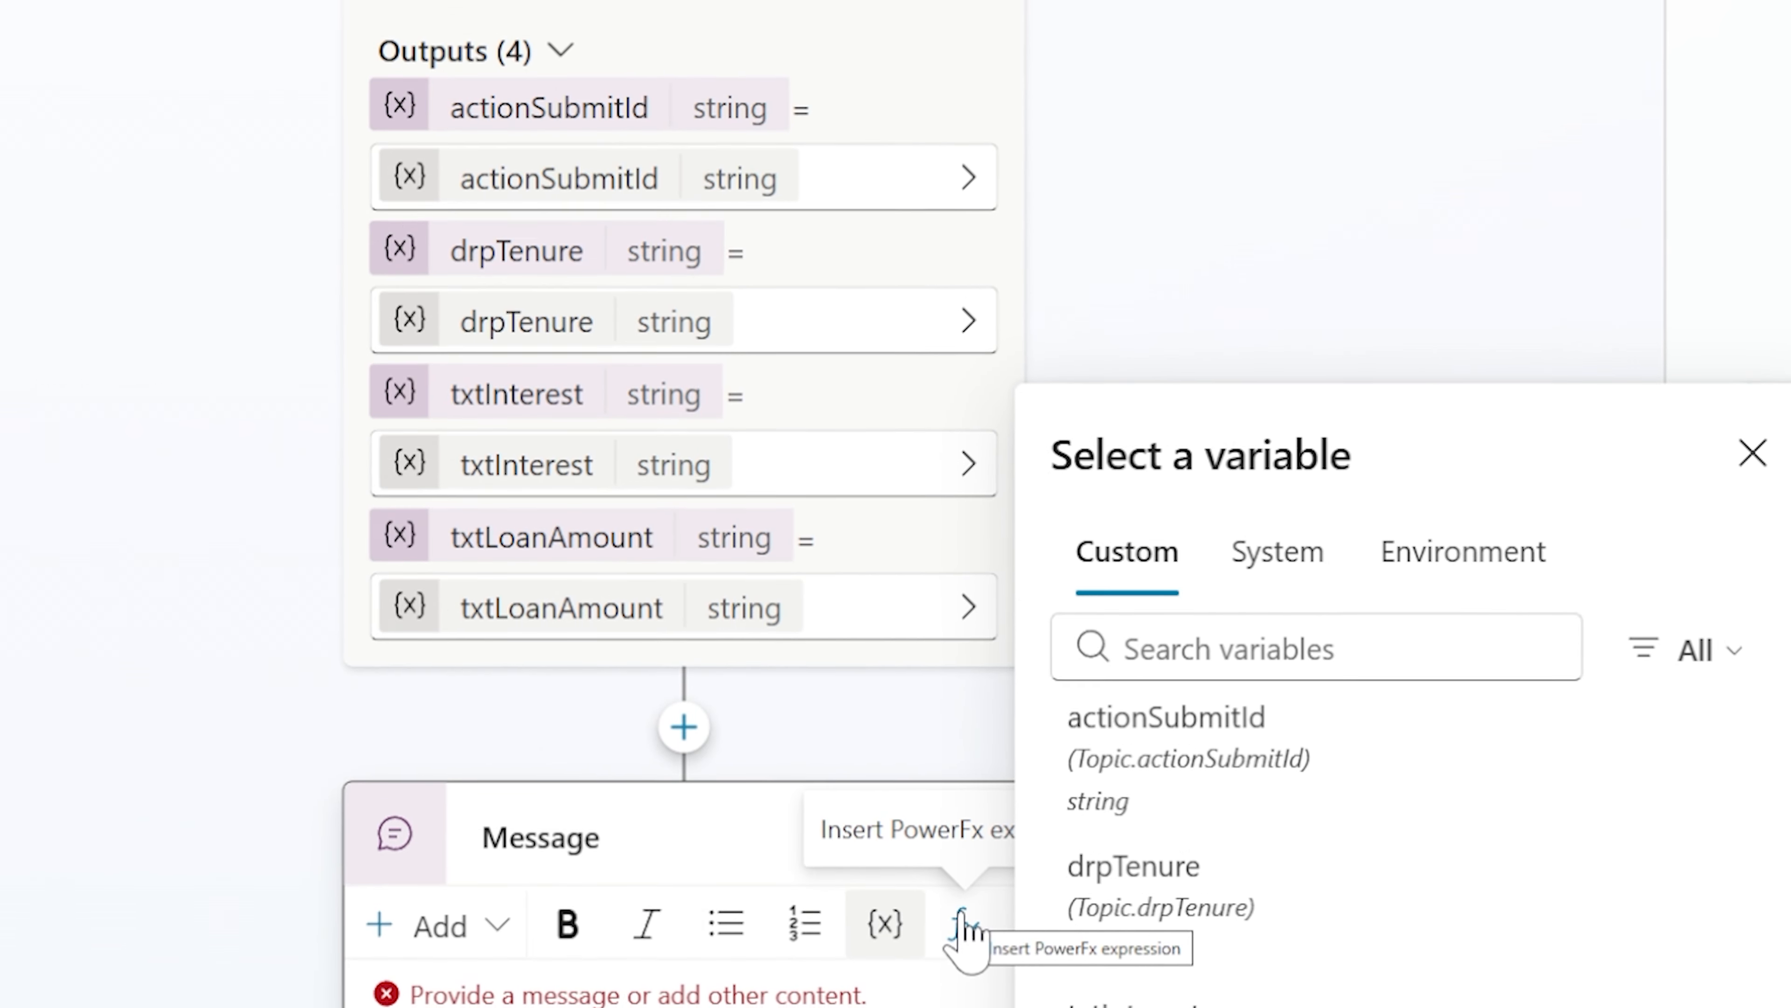
{"action": "left_click", "coordinate": [964, 935]}
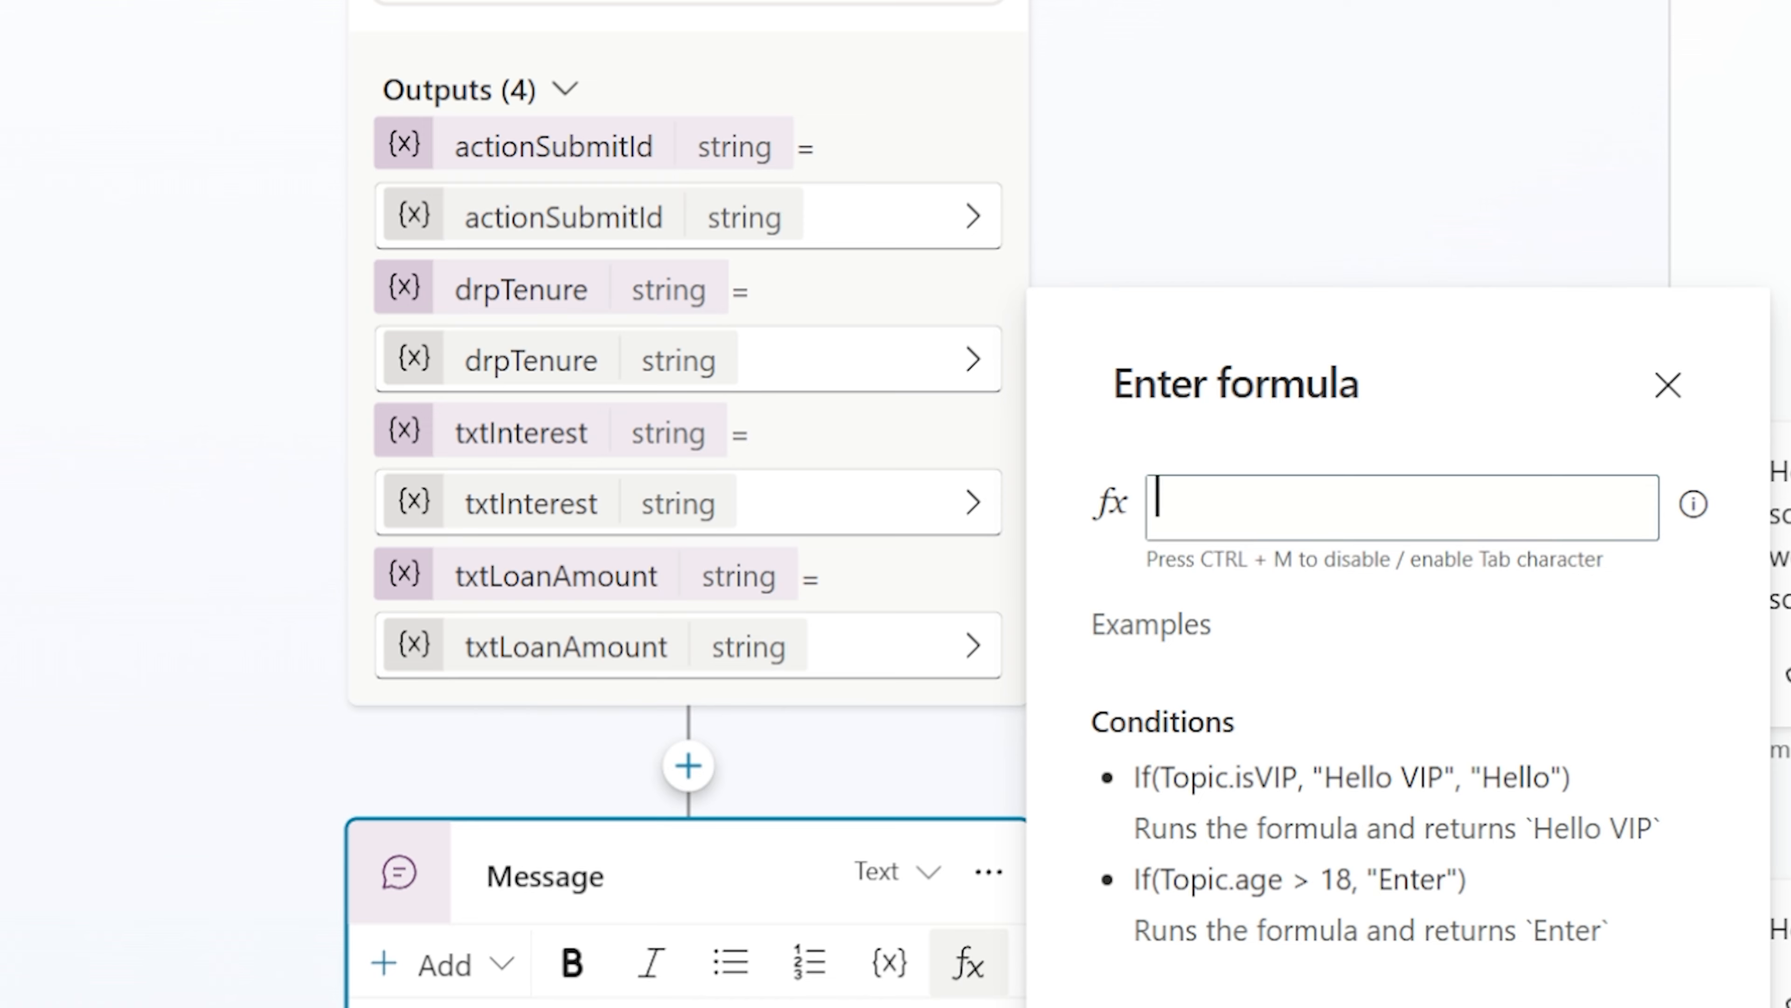
{"action": "type", "text": "Float("}
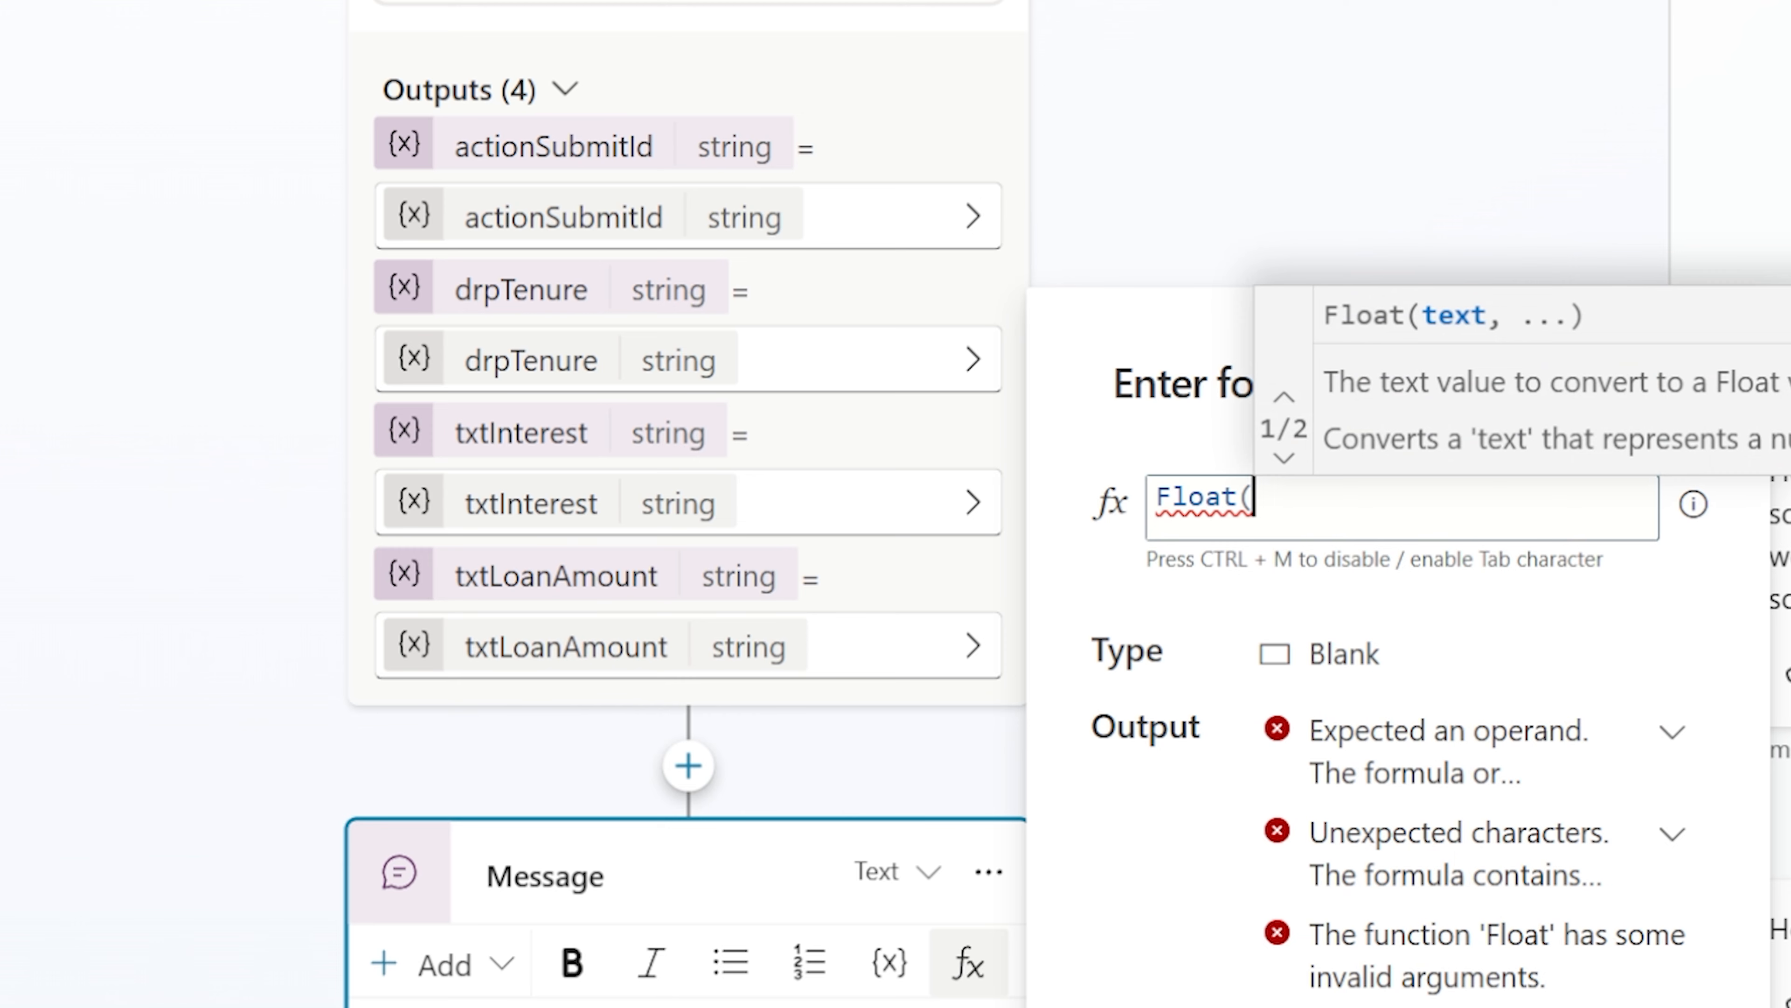
{"action": "type", "text": "Topic."}
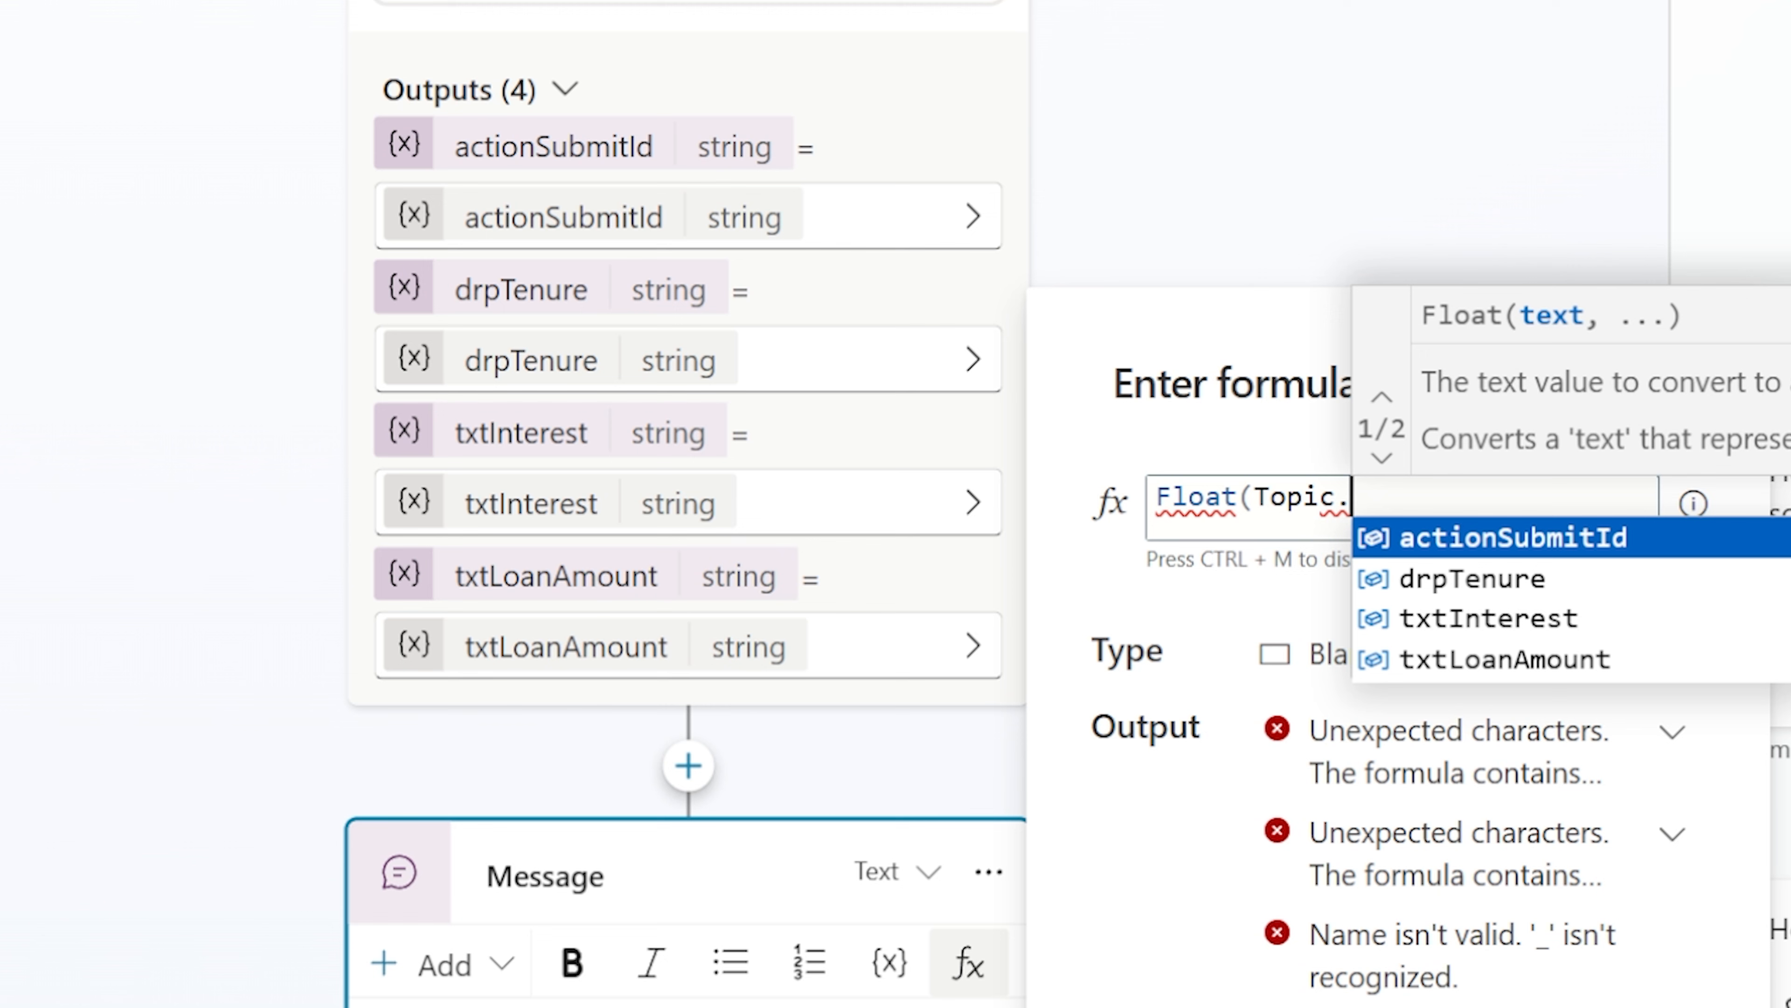
{"action": "left_click", "coordinate": [1488, 659]}
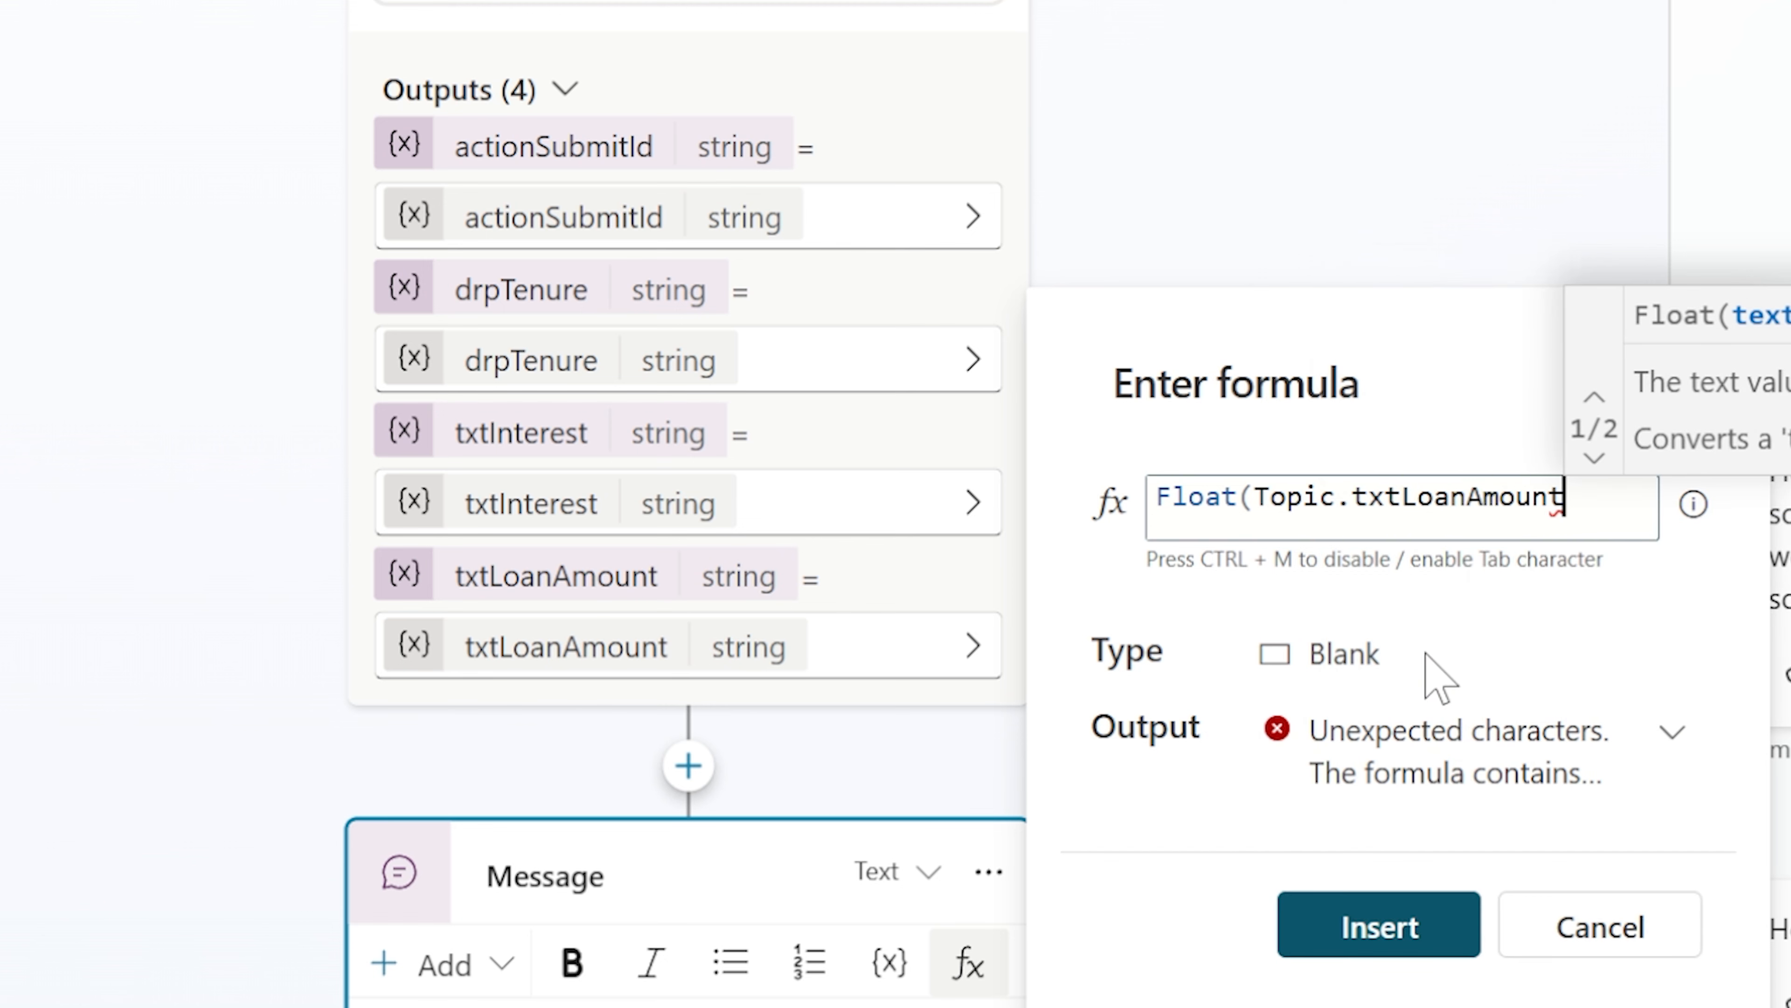
{"action": "type", "text": ")"}
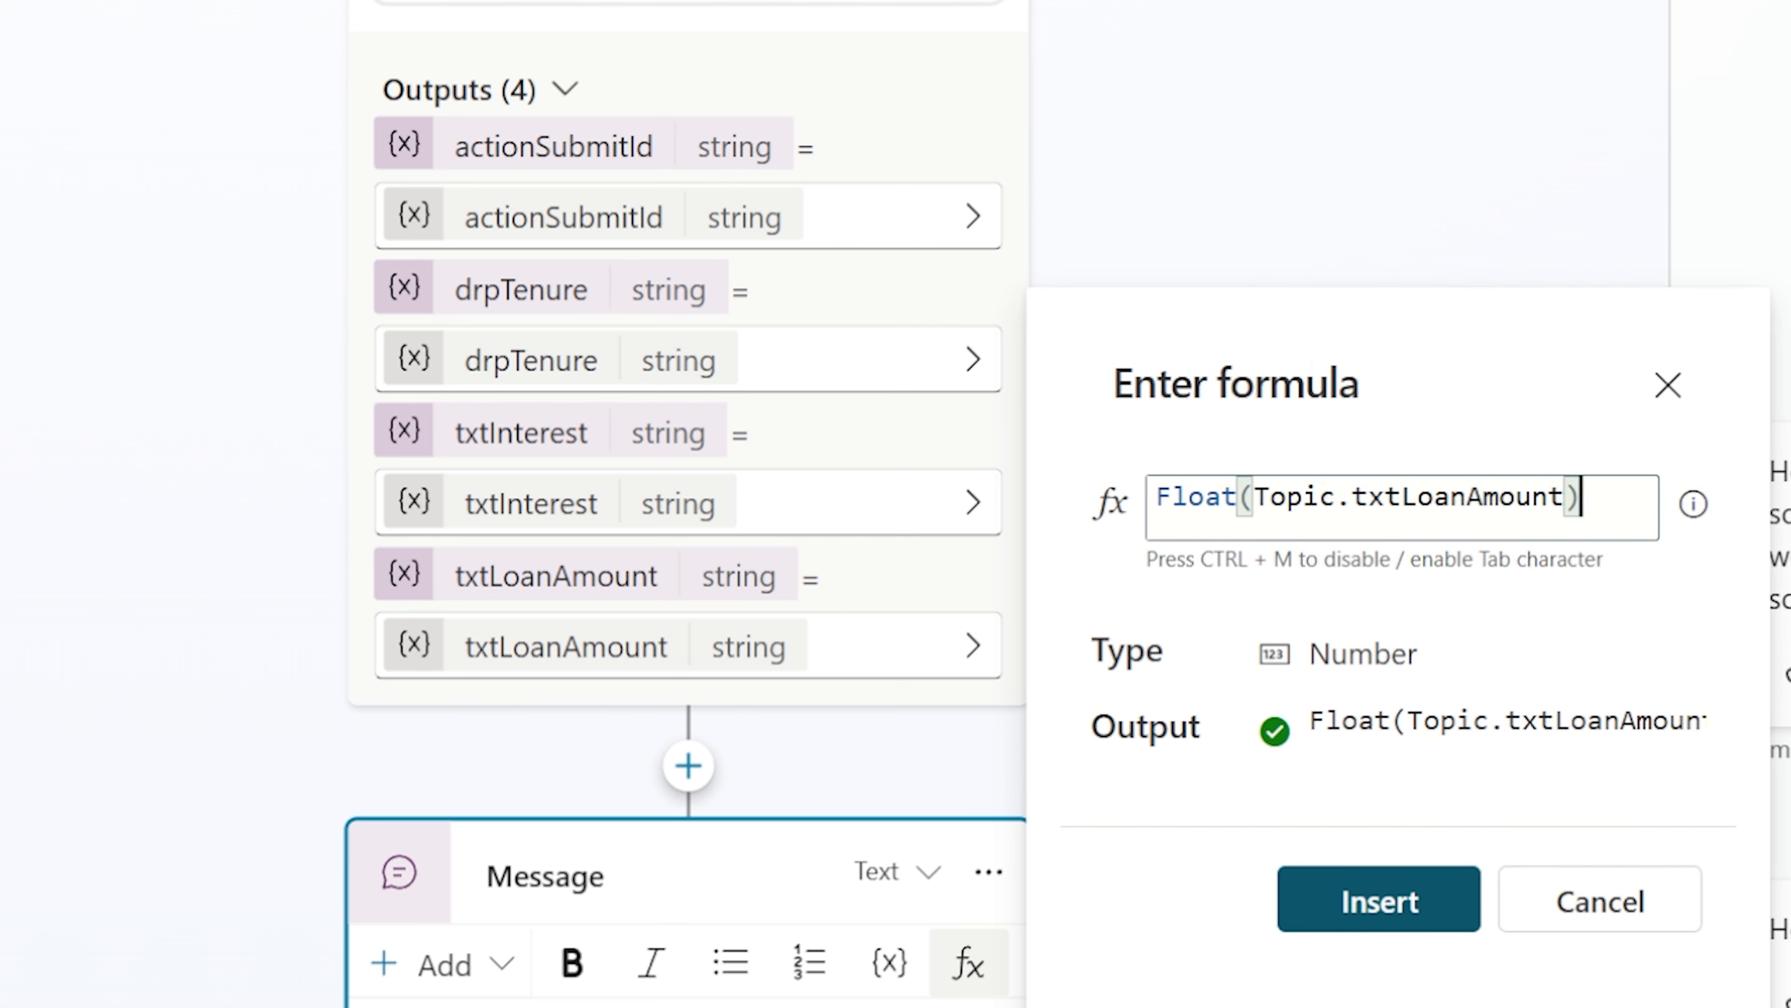
Prefix the formula with the text "Loan Amount: " concatenated using & before the Float conversion
{"action": "key", "text": "Home"}
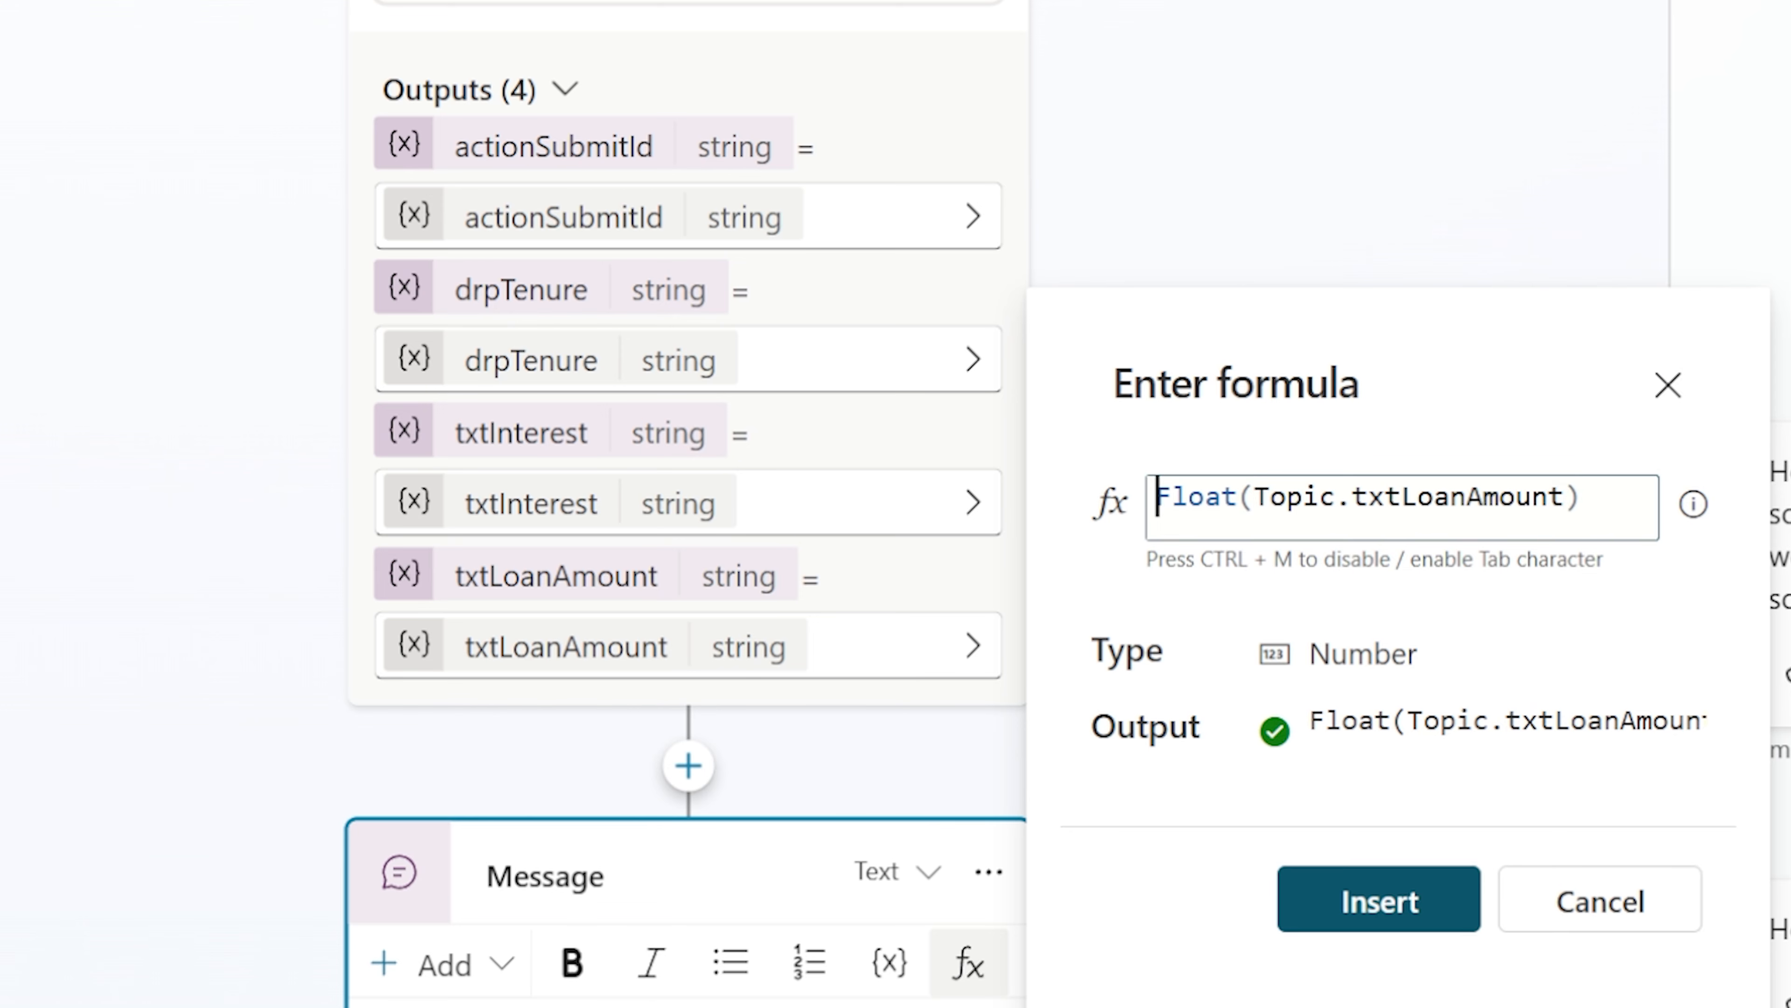
{"action": "type", "text": "\""}
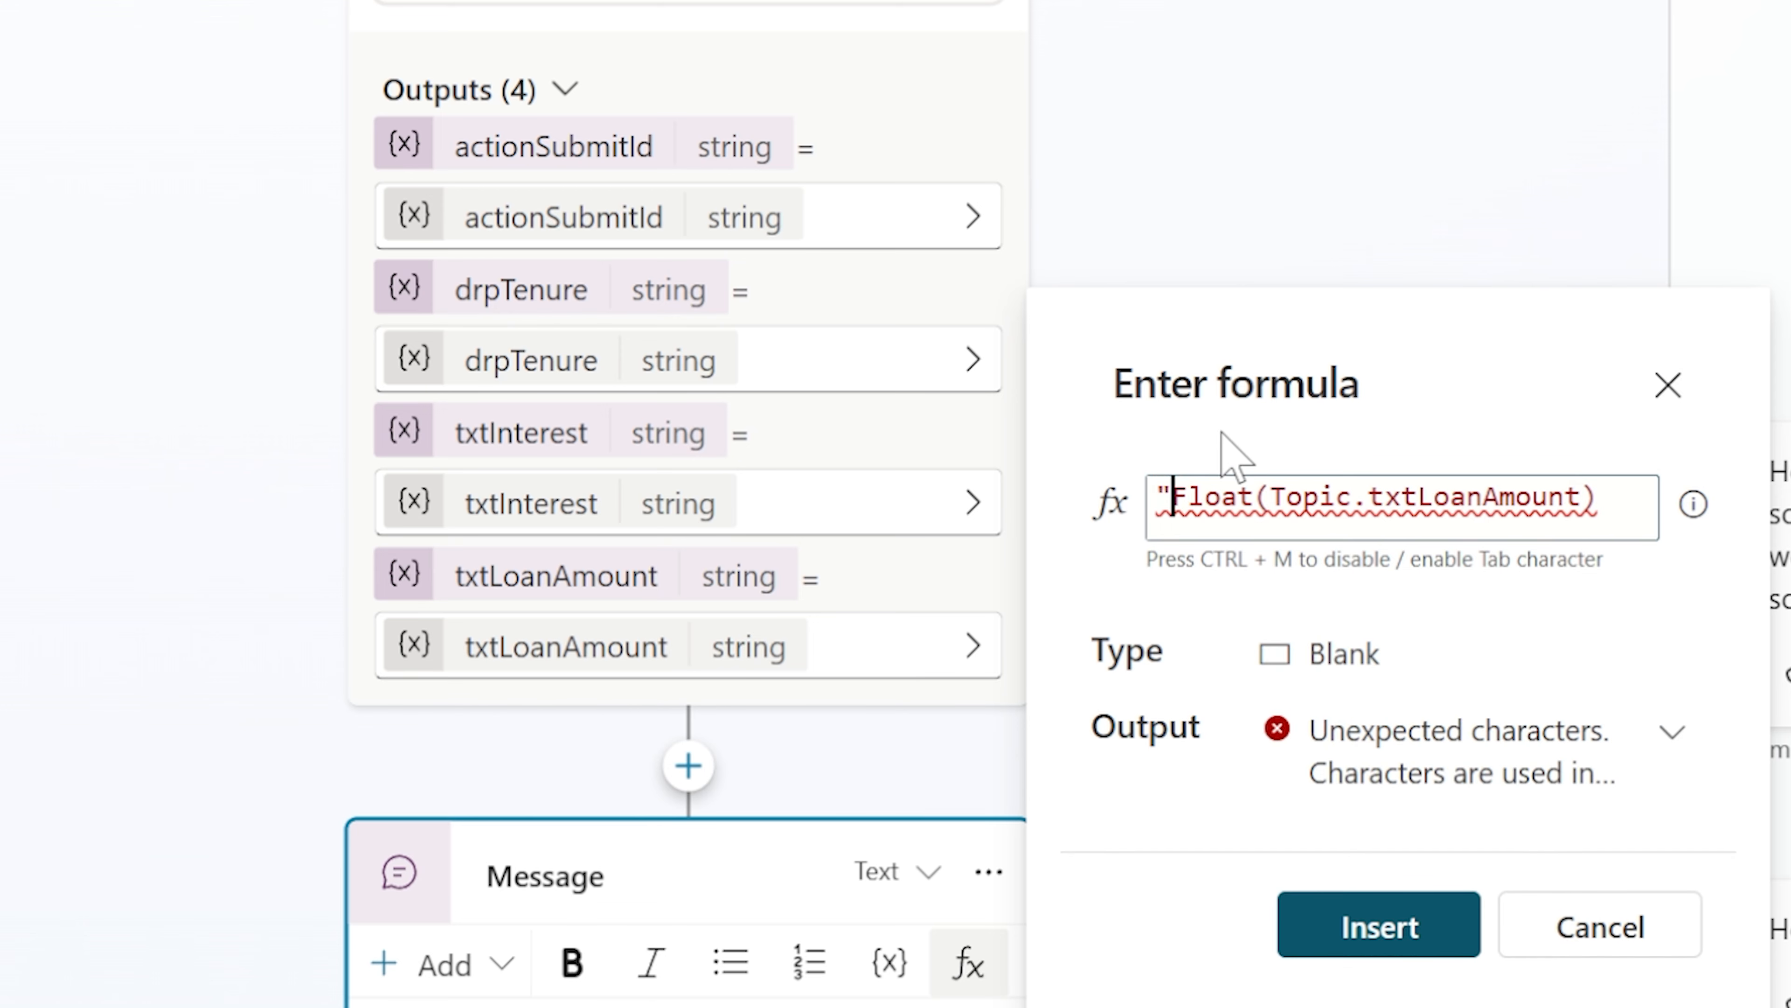
{"action": "type", "text": "Loan AMo"}
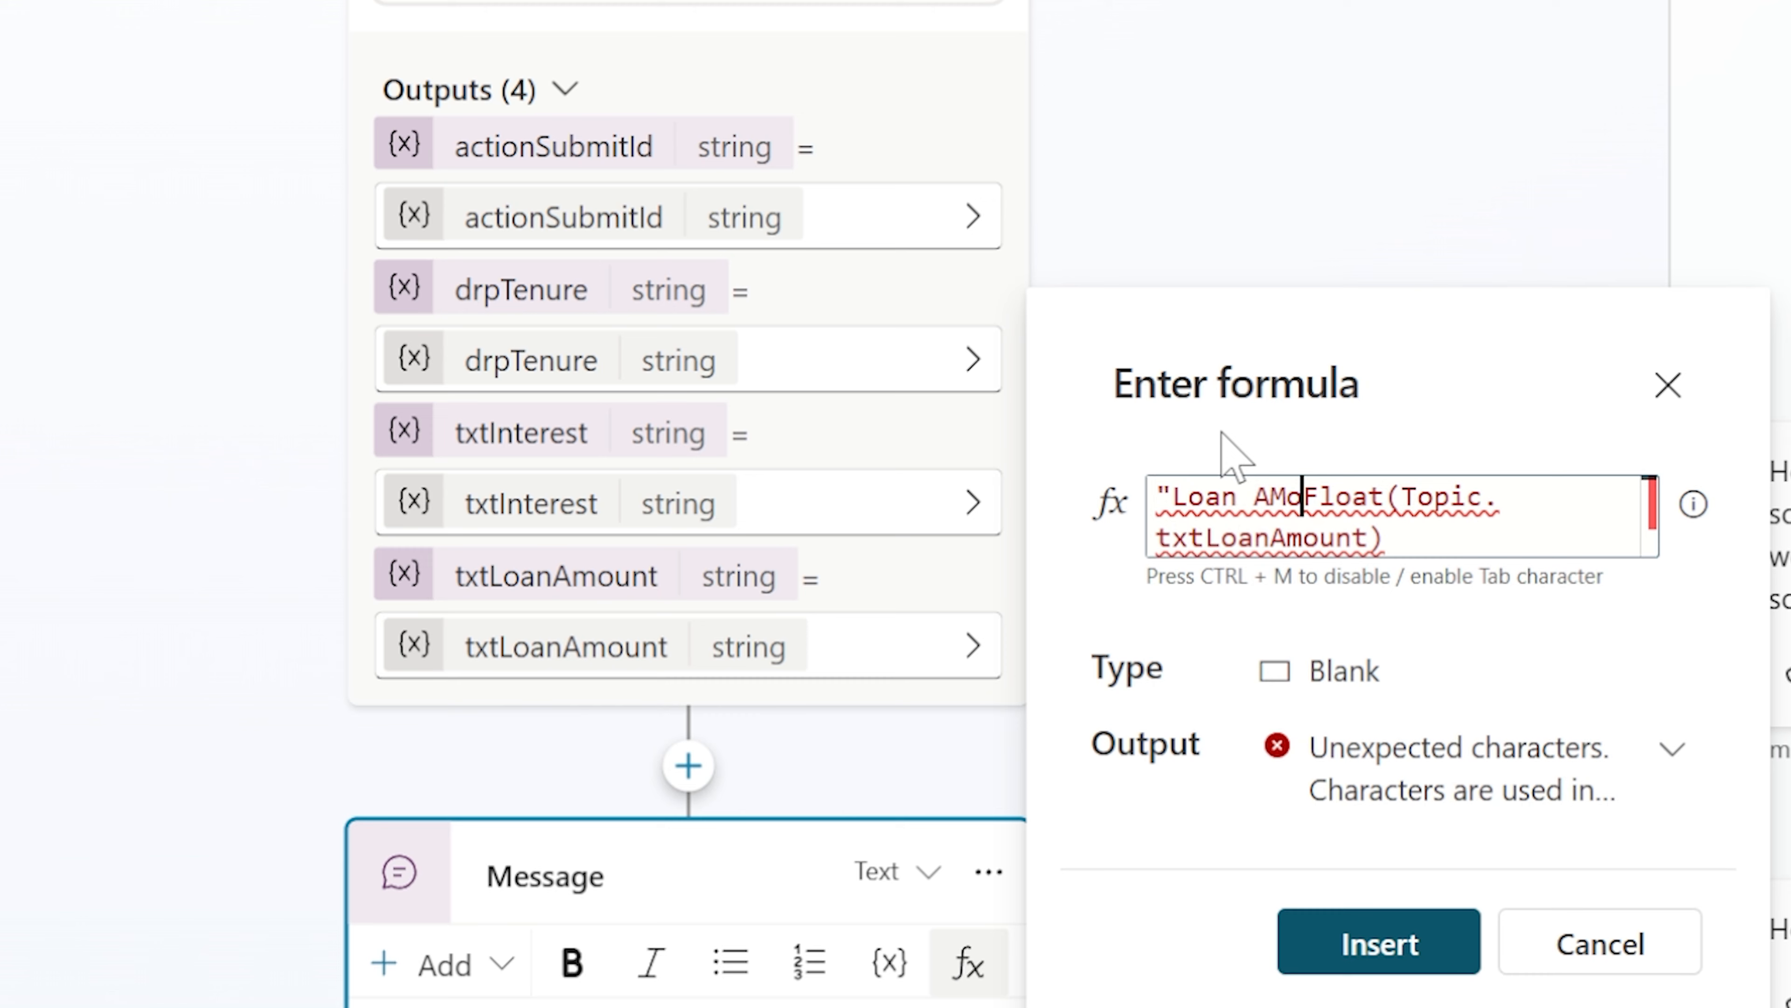
{"action": "type", "text": "un"}
{"action": "key", "text": "BackSpace"}
{"action": "key", "text": "BackSpace"}
{"action": "key", "text": "BackSpace"}
{"action": "key", "text": "BackSpace"}
{"action": "type", "text": "mount"}
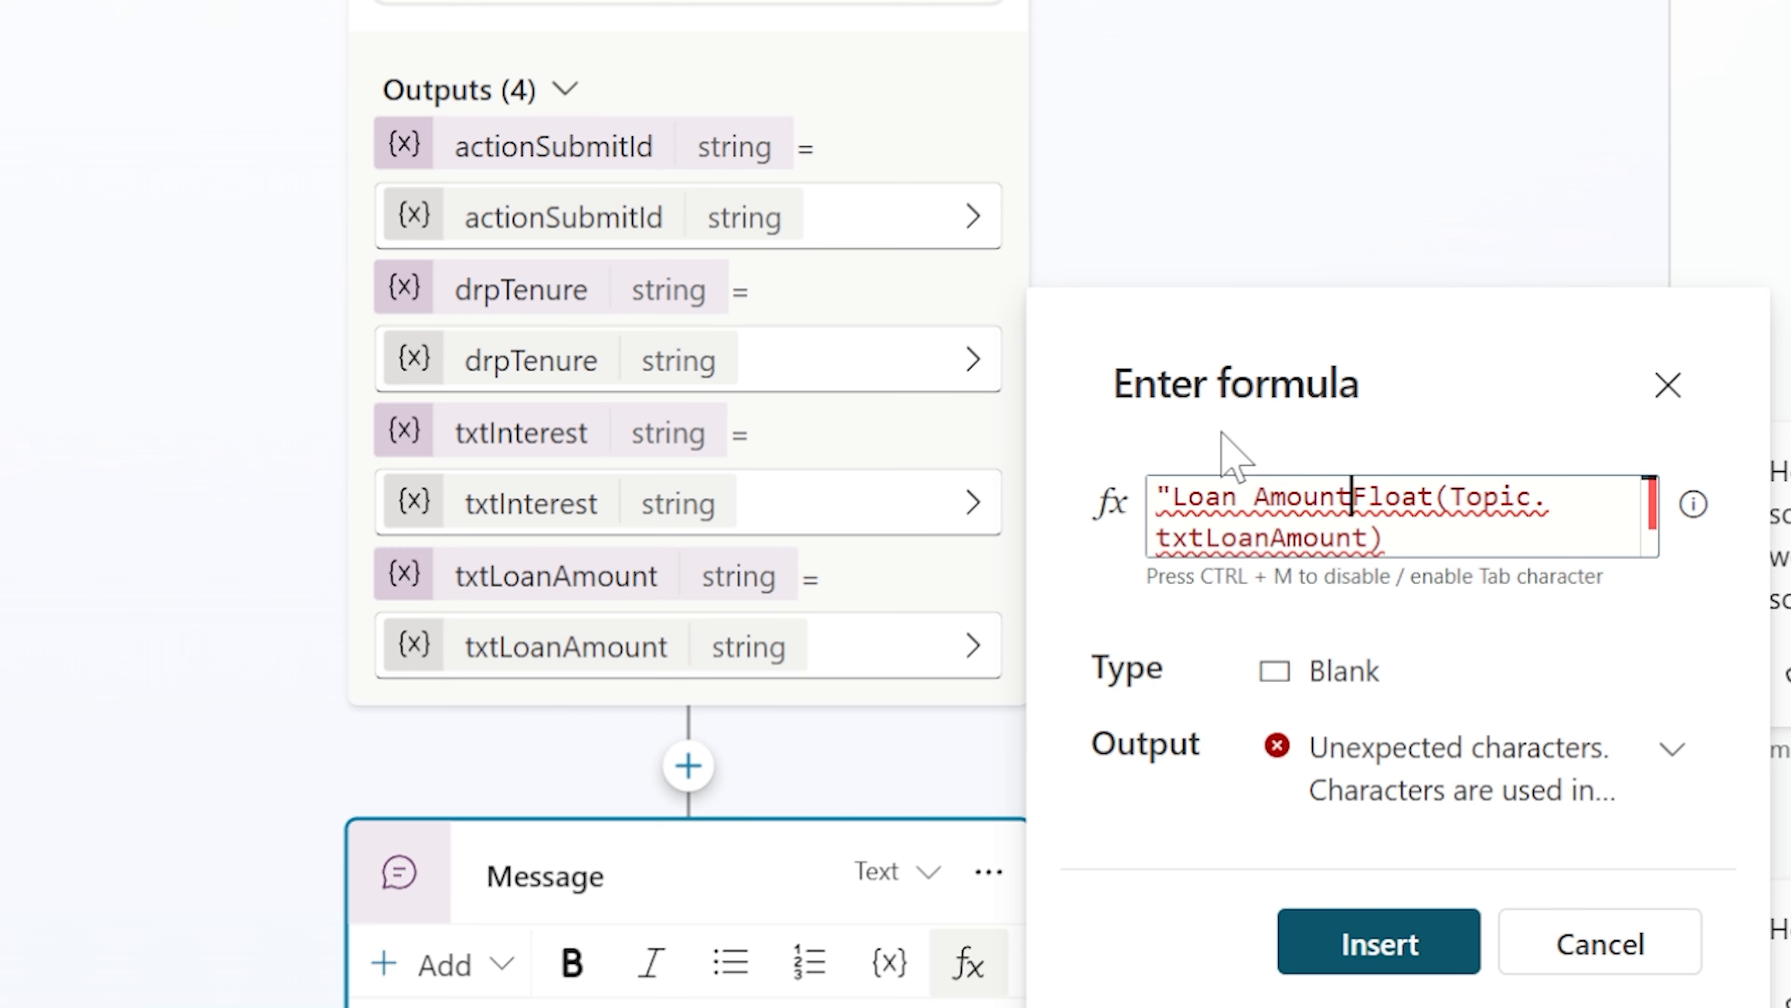
{"action": "type", "text": ": \" "}
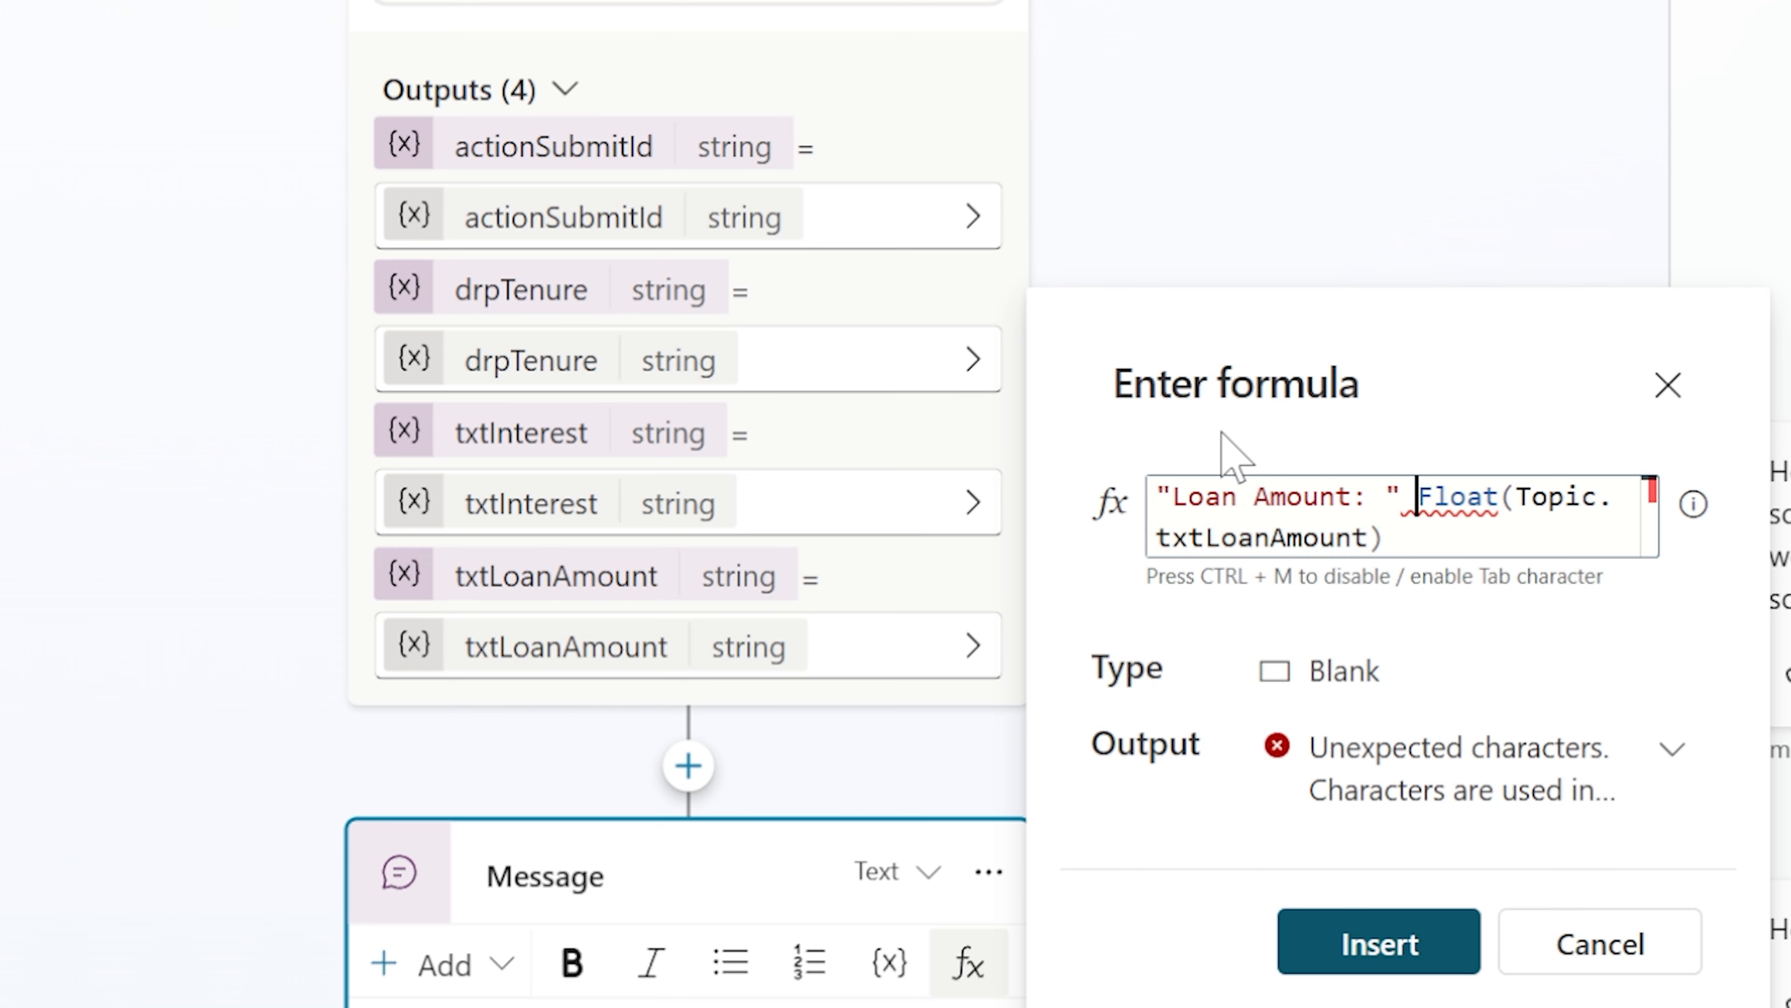
{"action": "type", "text": "*"}
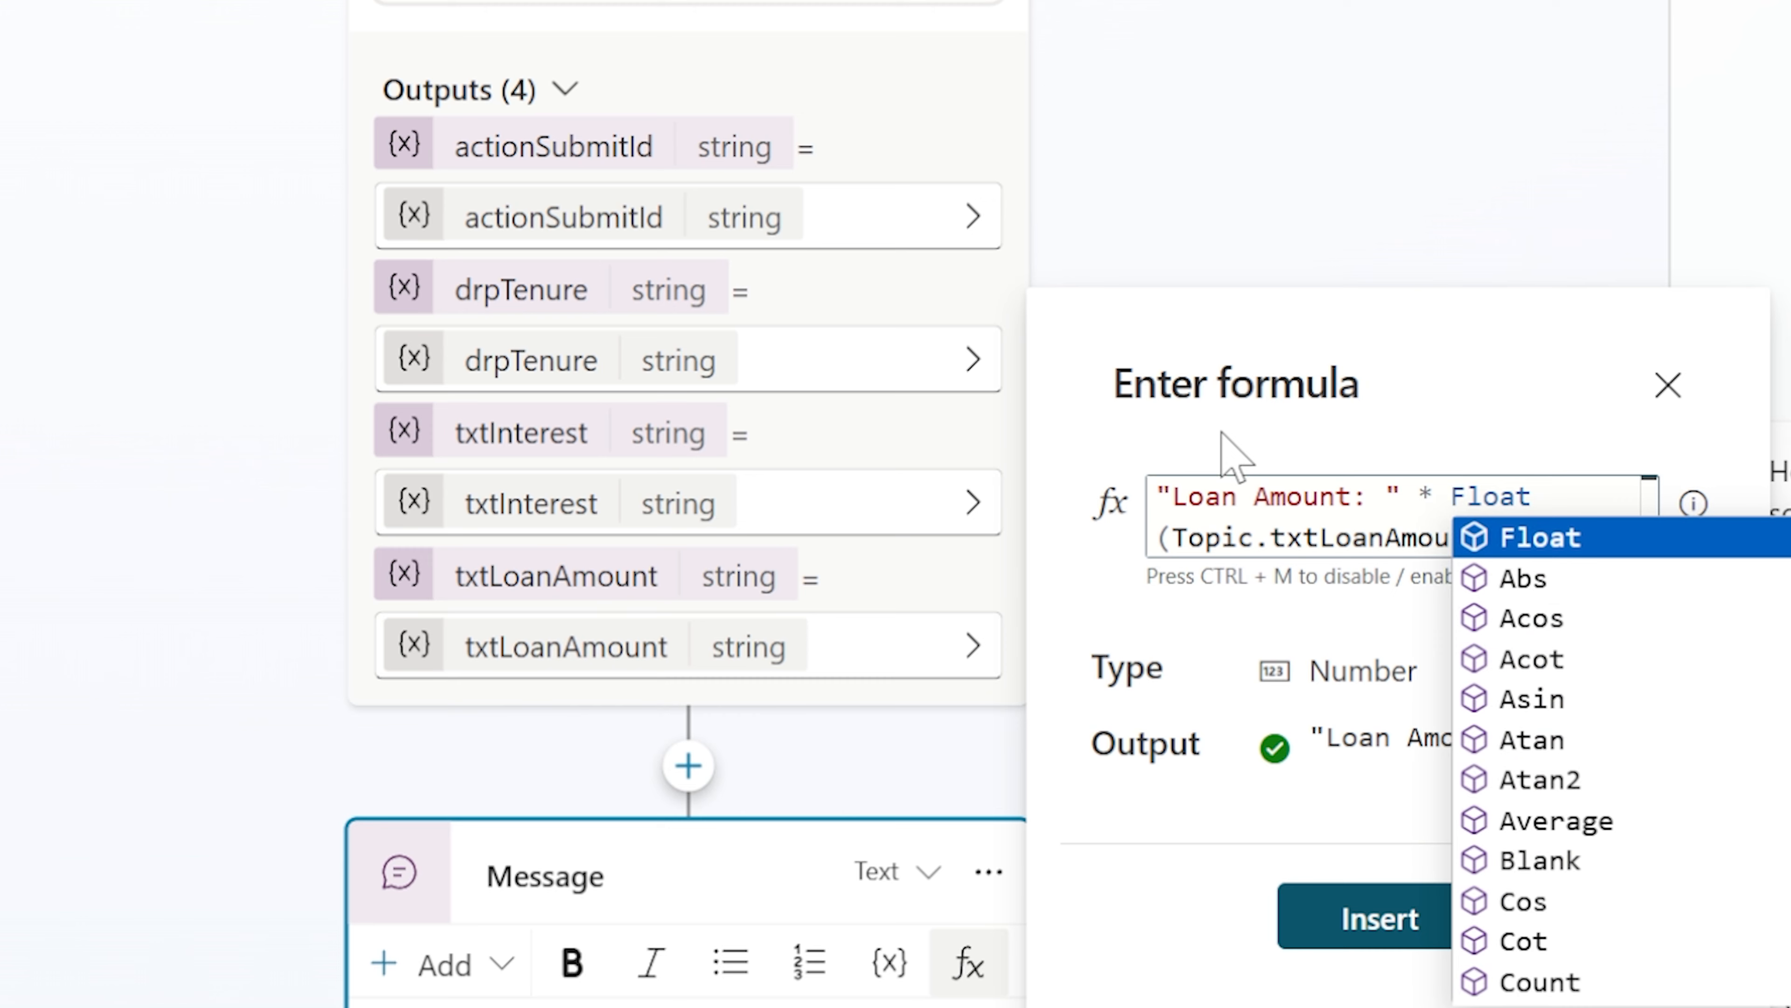
{"action": "key", "text": "BackSpace"}
{"action": "key", "text": "BackSpace"}
{"action": "type", "text": "&"}
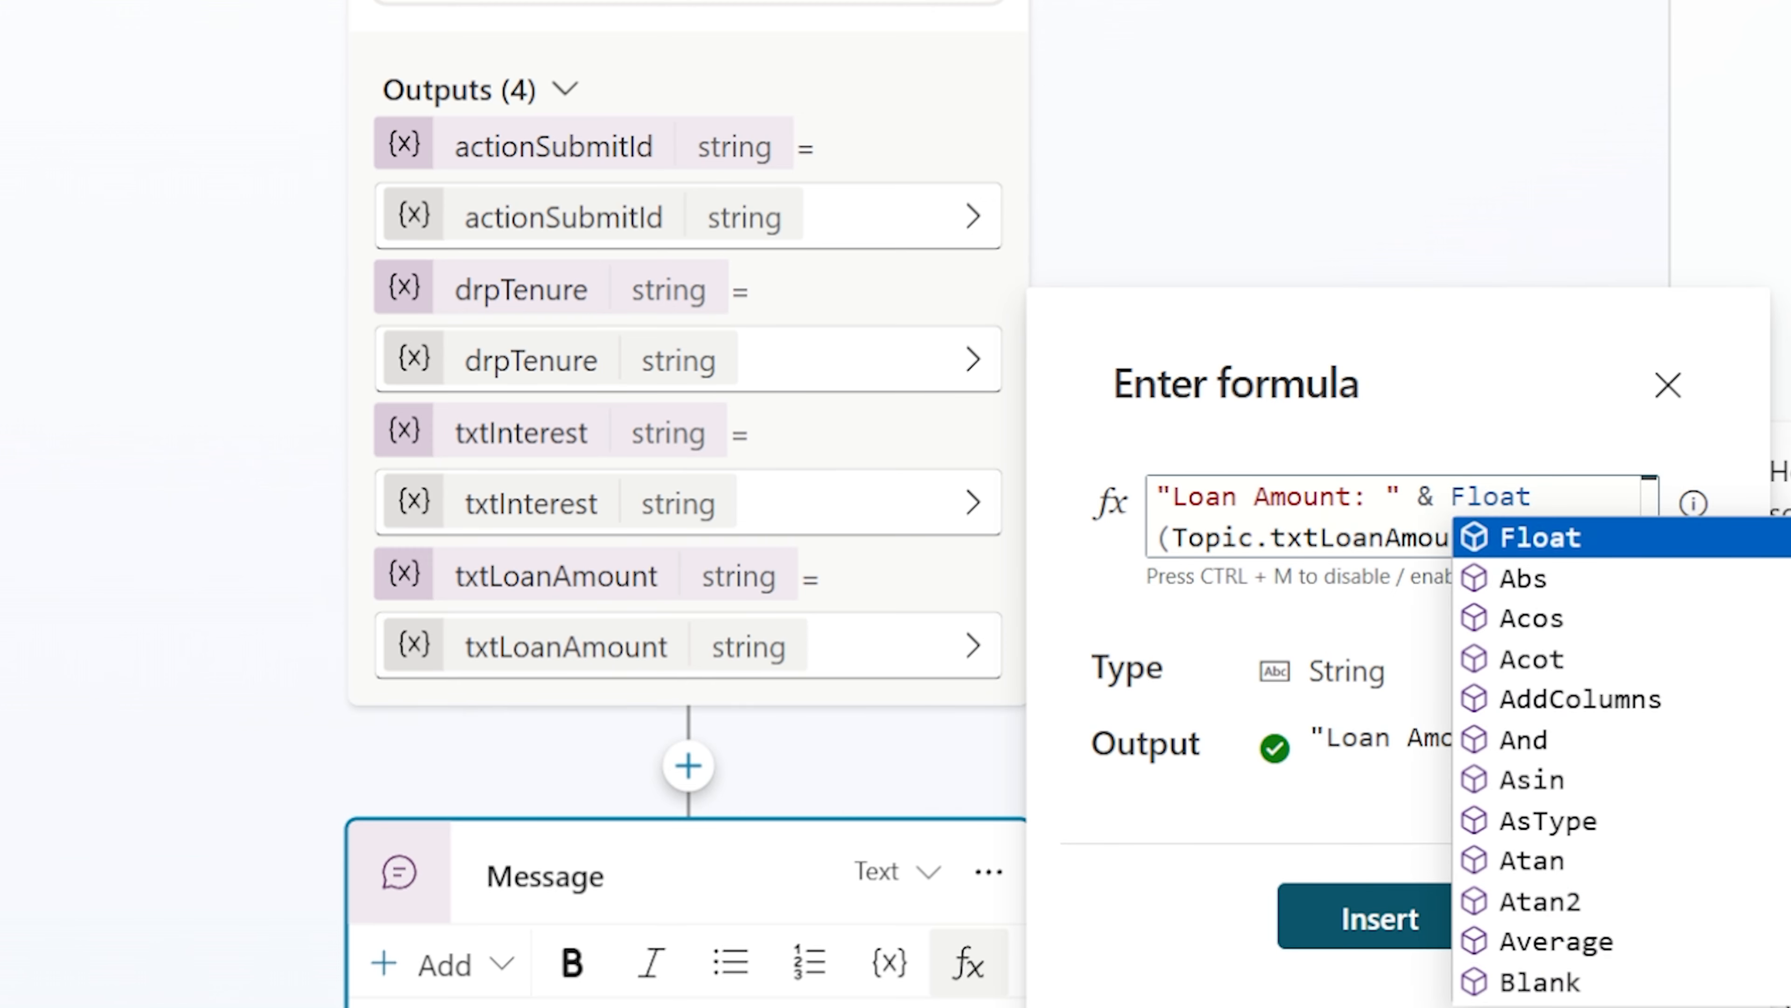
{"action": "left_click", "coordinate": [1505, 537]}
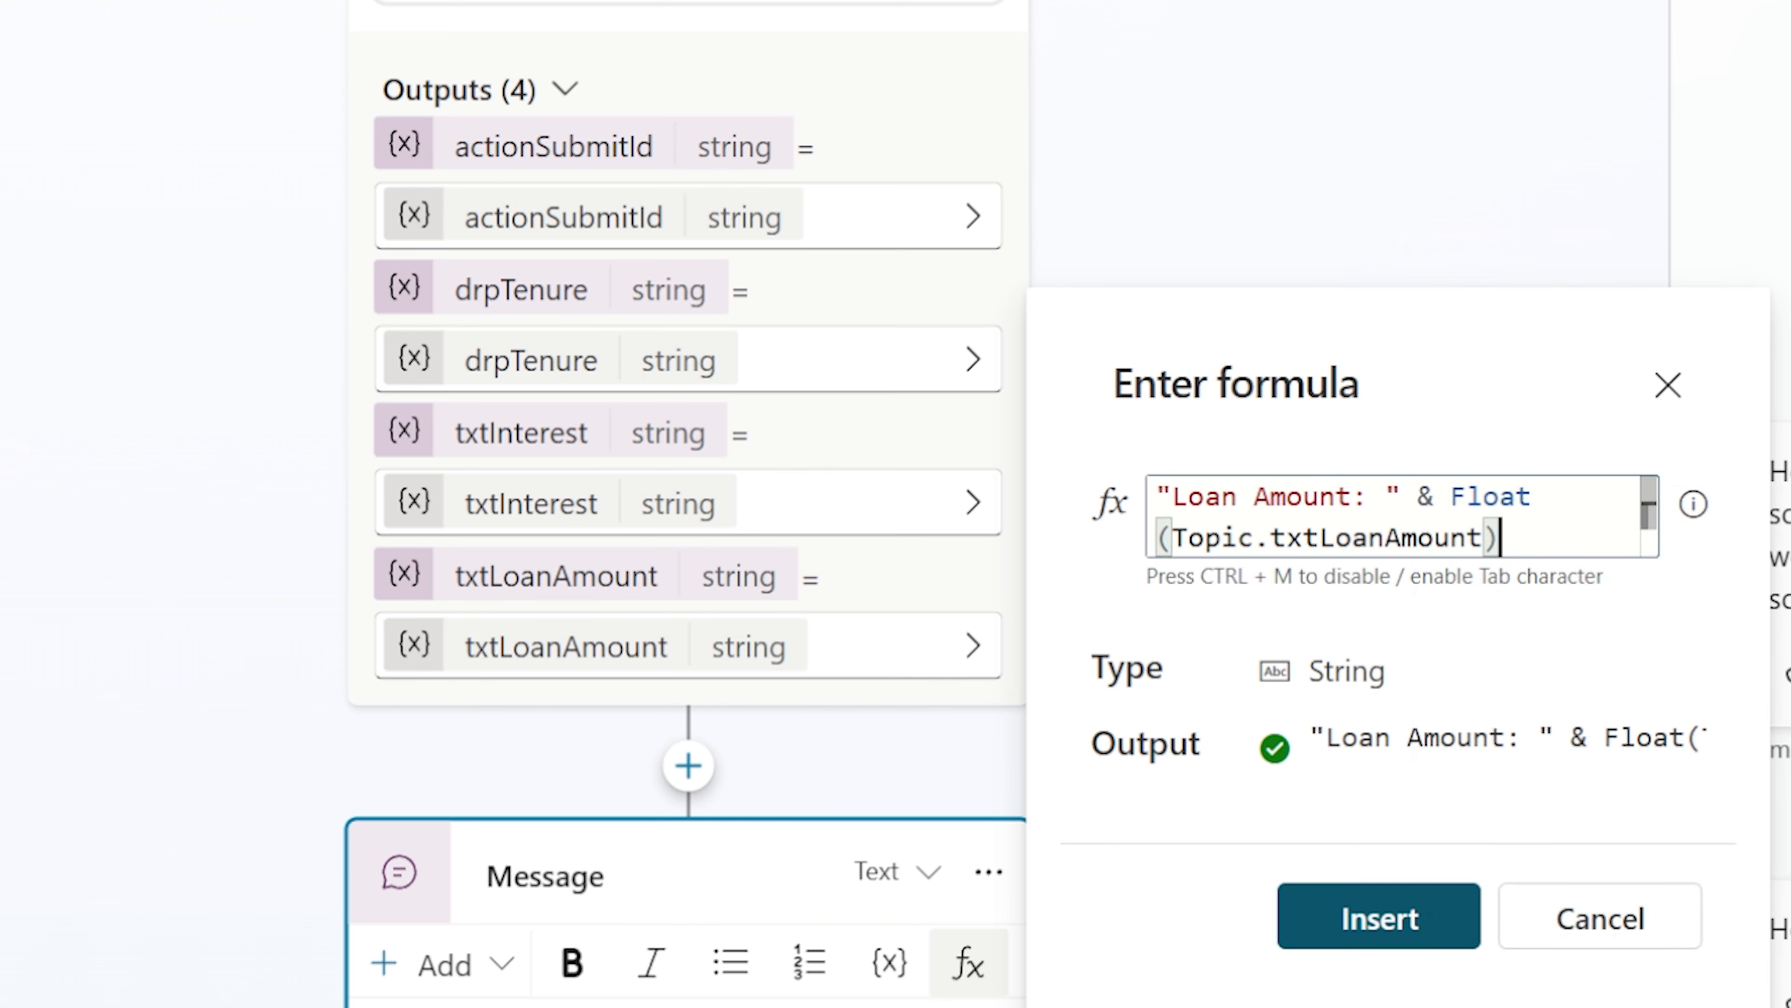
Append & "Interest: " & Float(Topic.txtInterest)/1200 to the message formula
{"action": "type", "text": "& "}
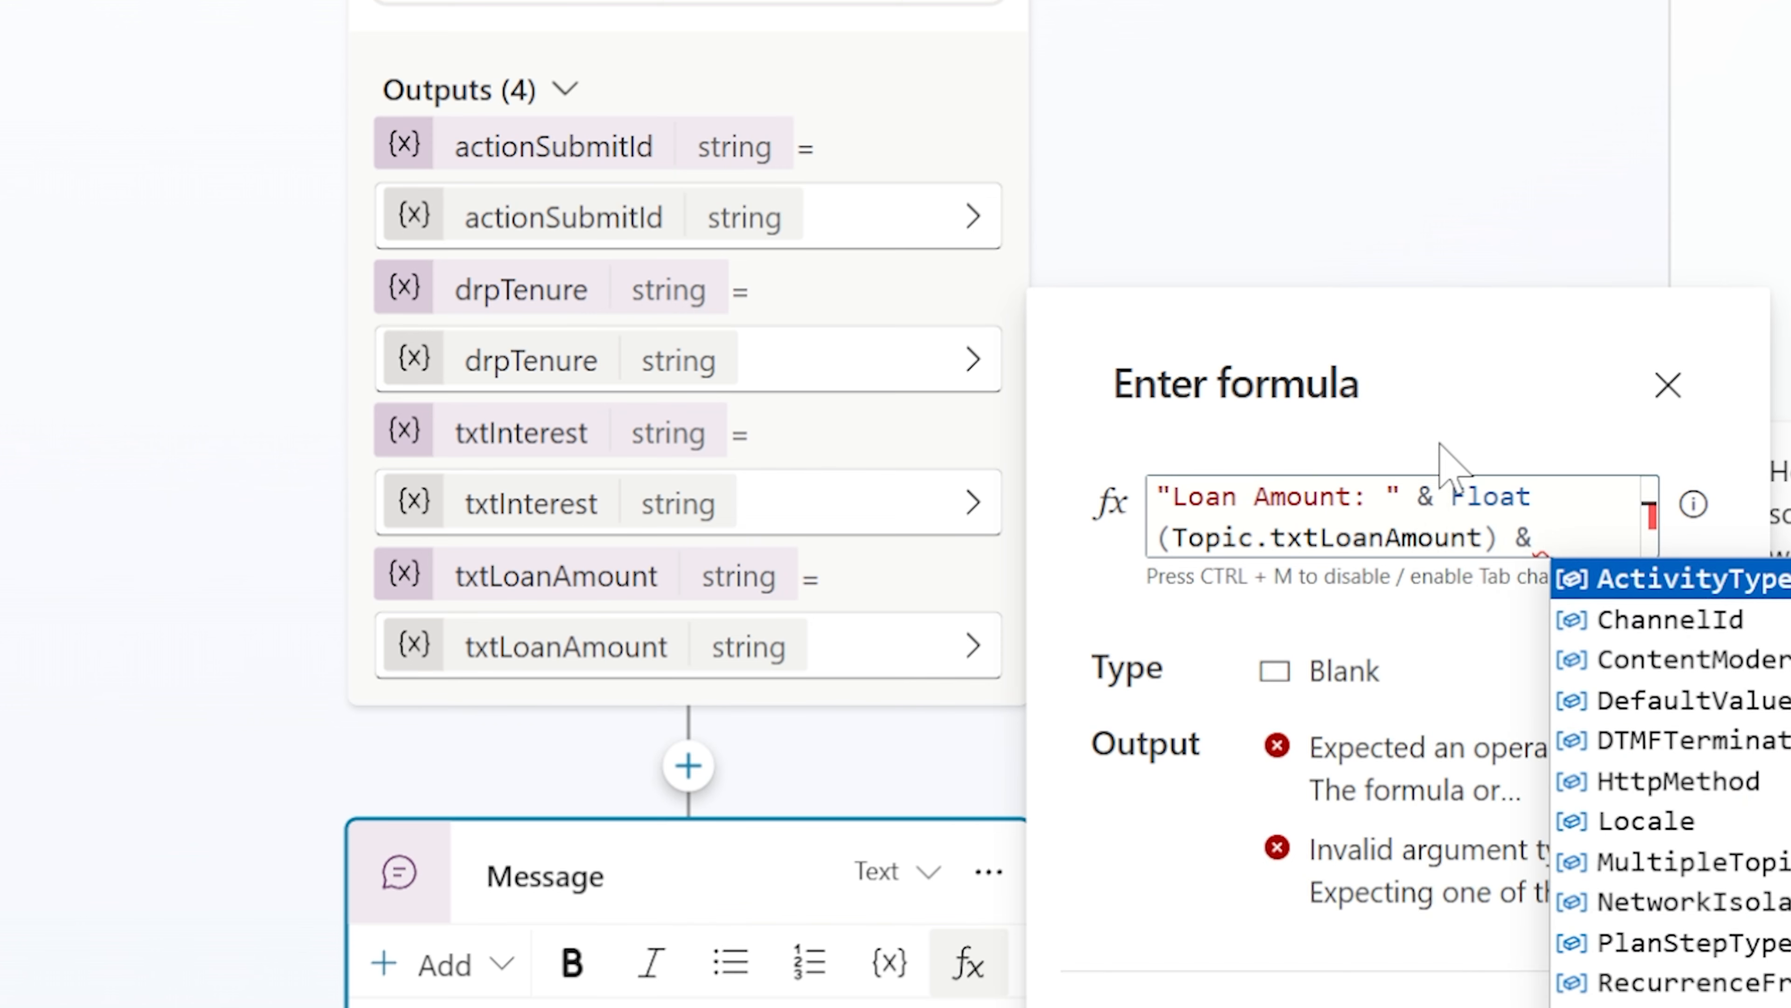
{"action": "type", "text": "\""}
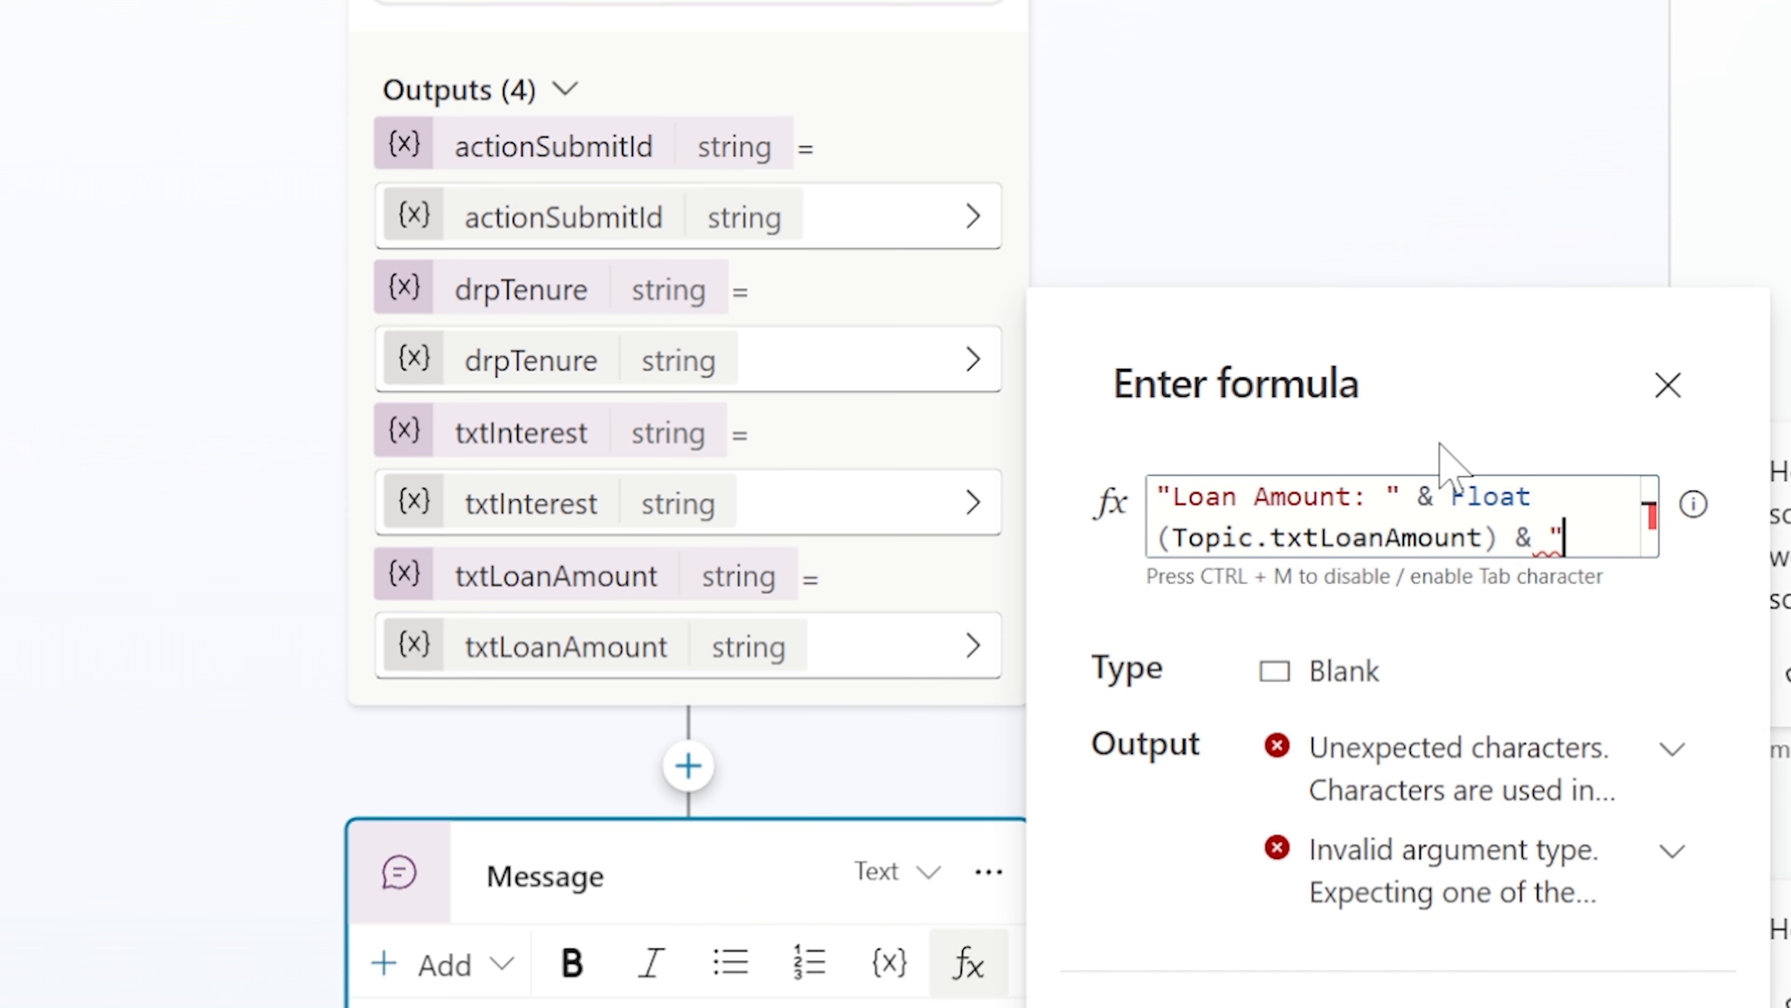
{"action": "type", "text": "In"}
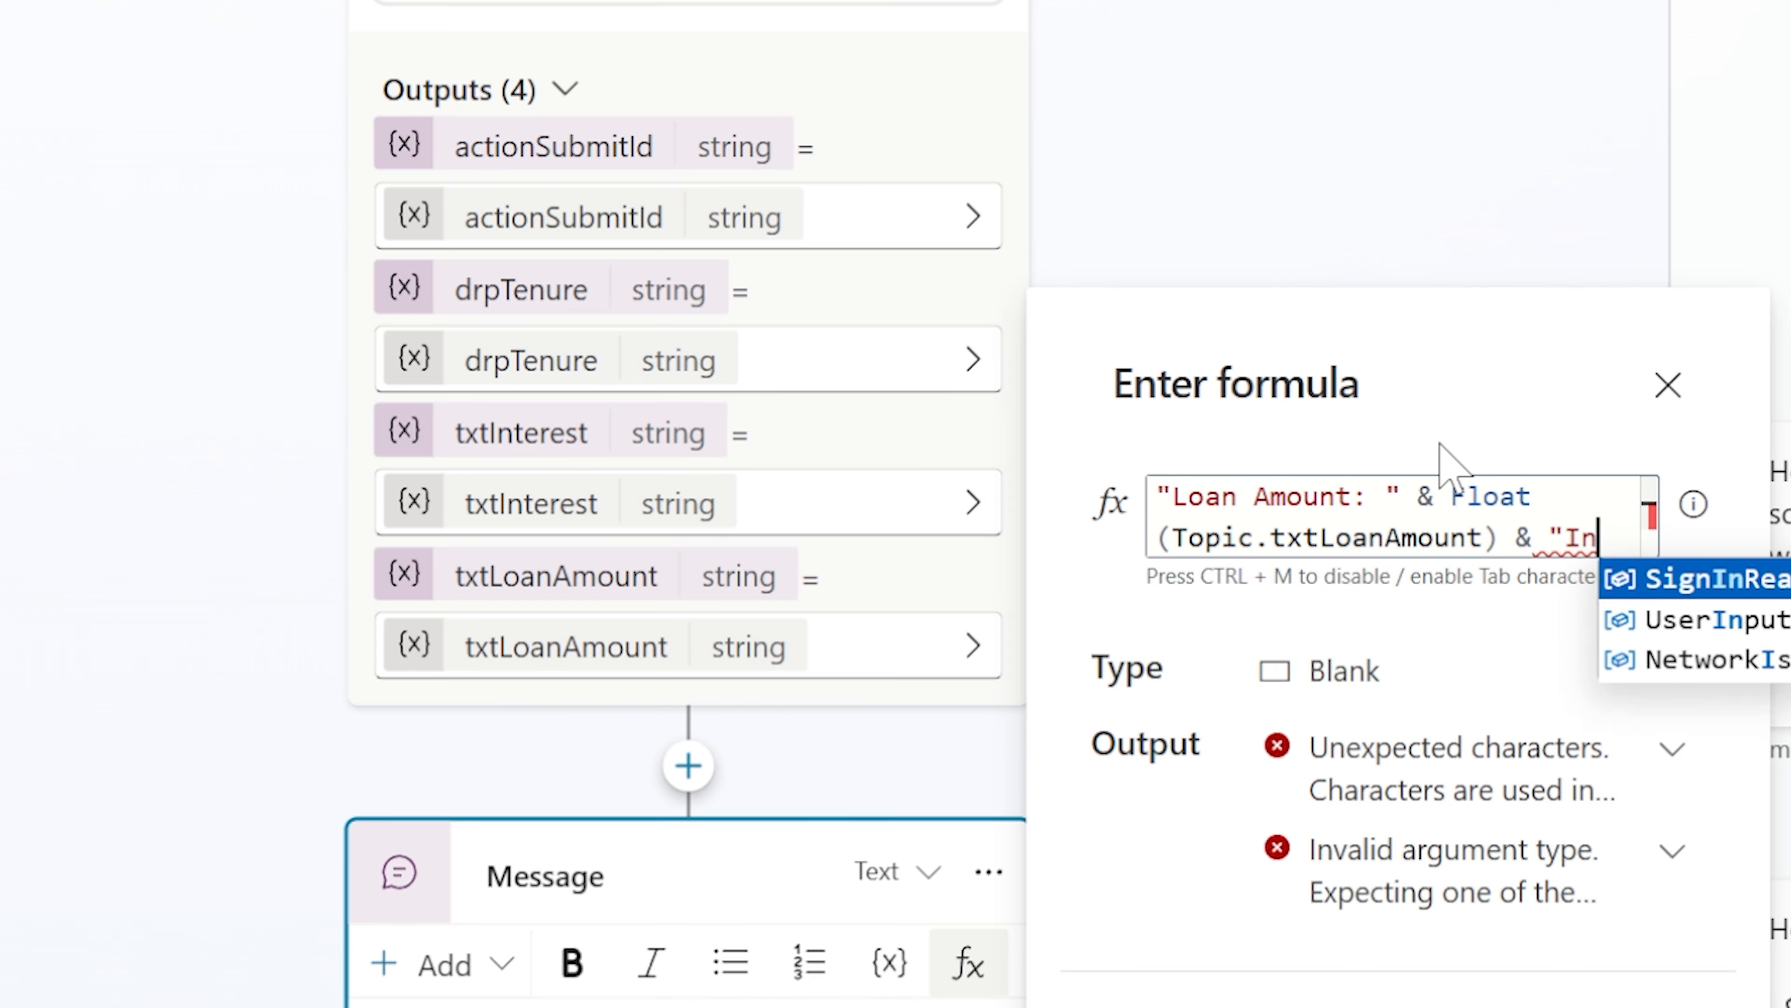
{"action": "type", "text": "terest: \" & FLoa"}
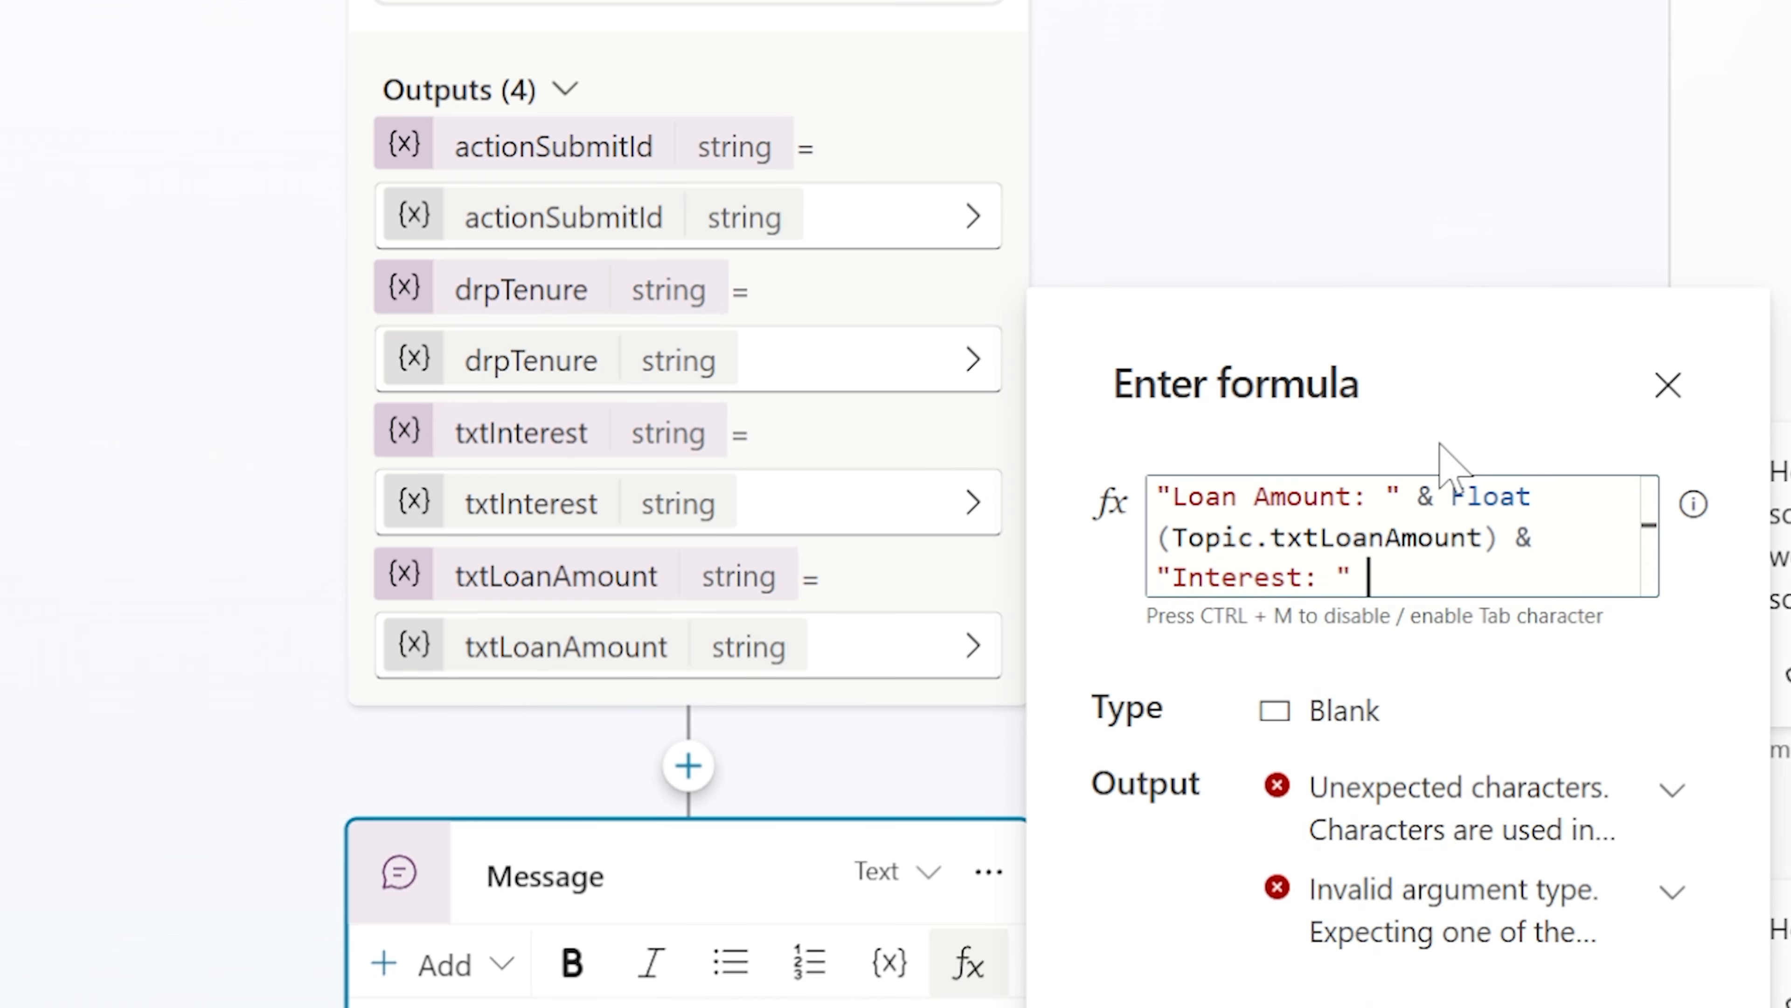
{"action": "key", "text": "BackSpace"}
{"action": "key", "text": "BackSpace"}
{"action": "key", "text": "BackSpace"}
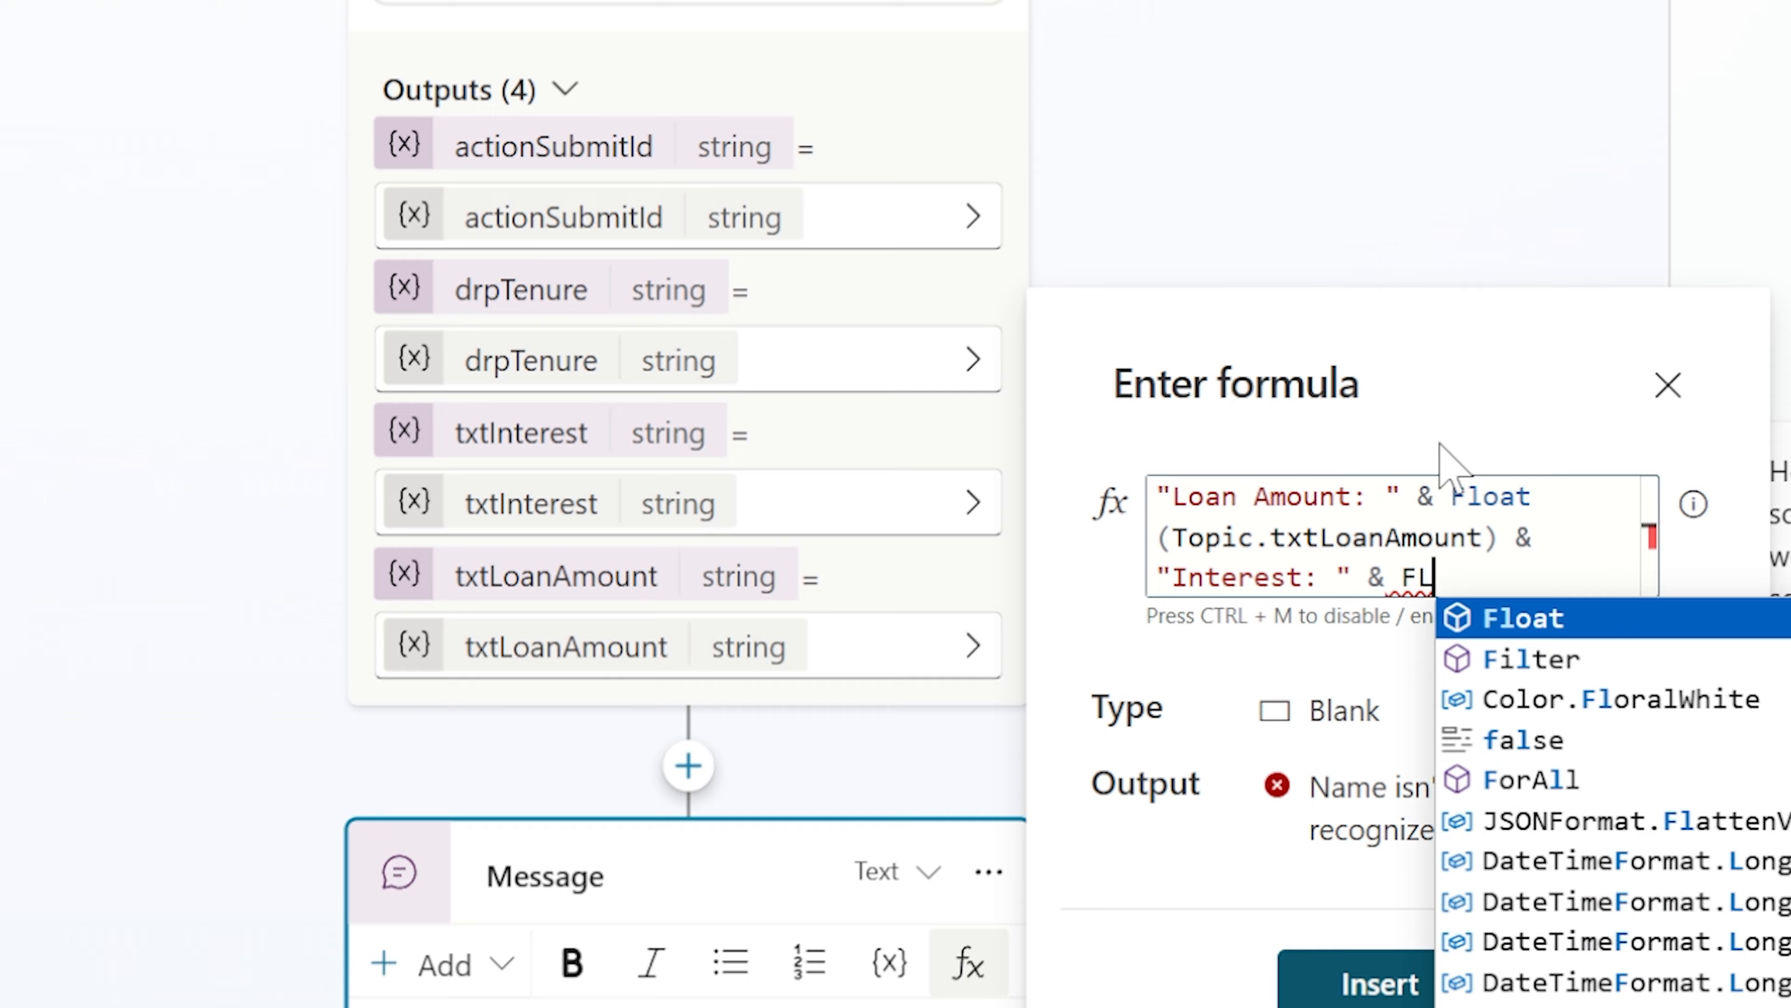
{"action": "type", "text": "loat("}
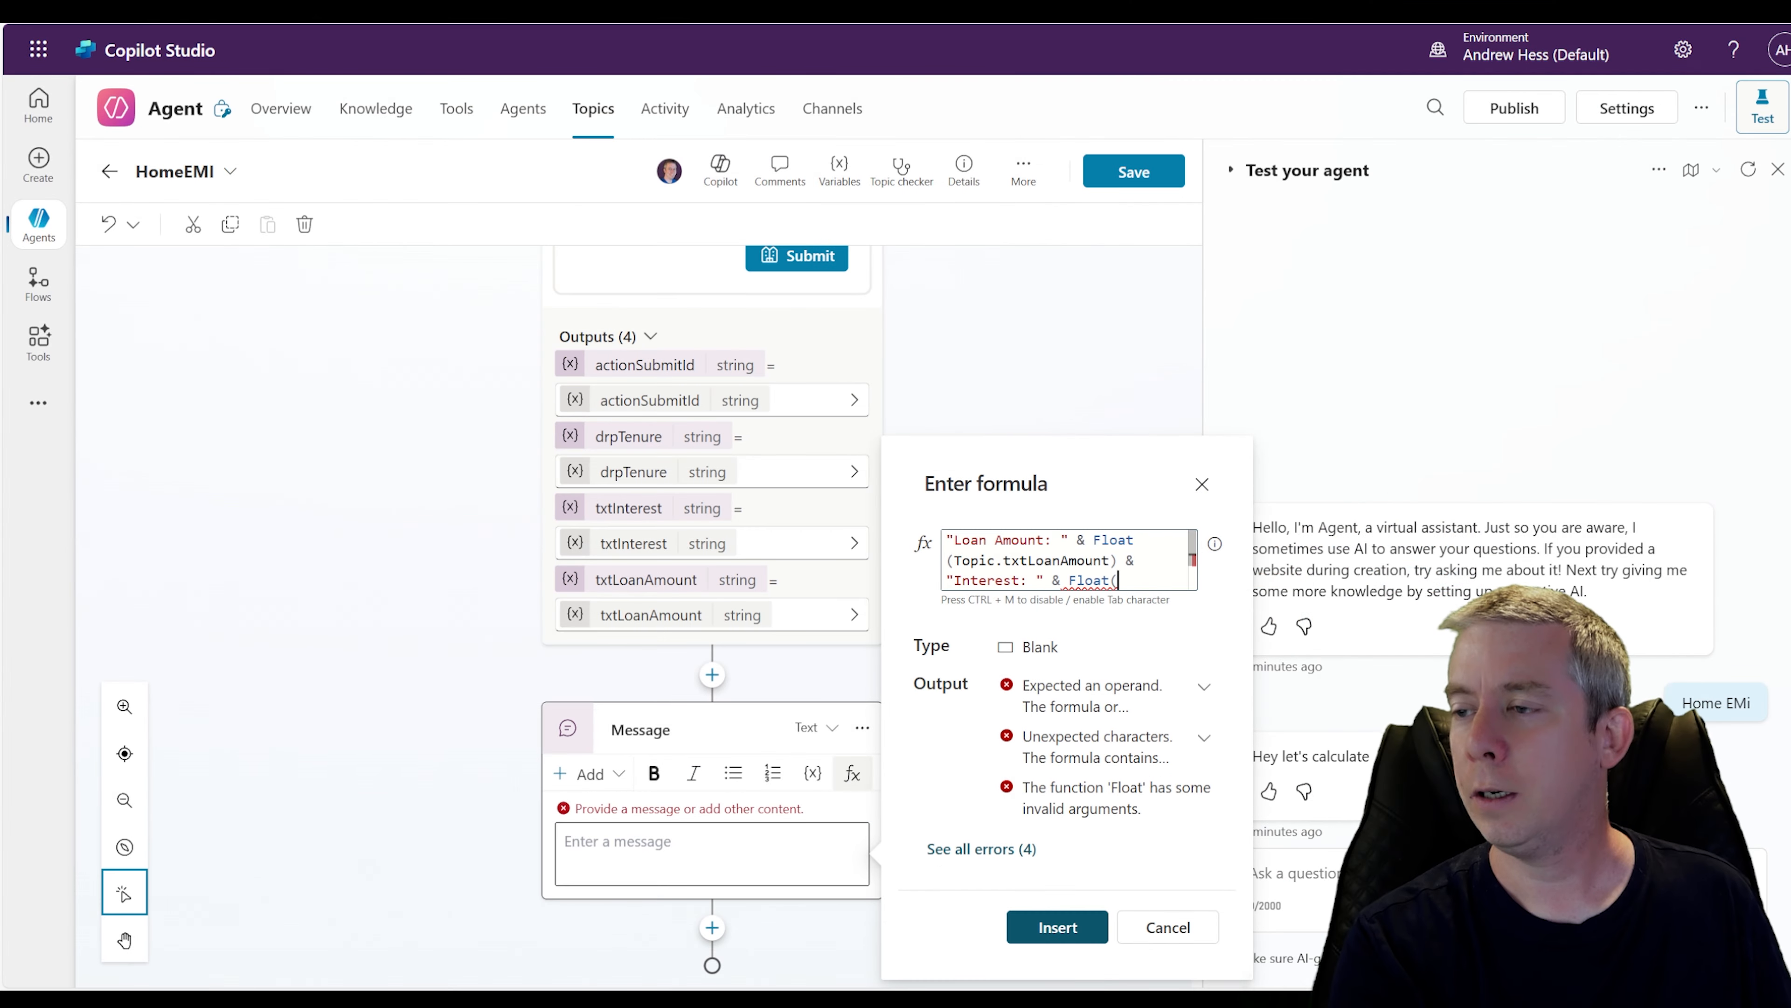
{"action": "type", "text": "Topic"}
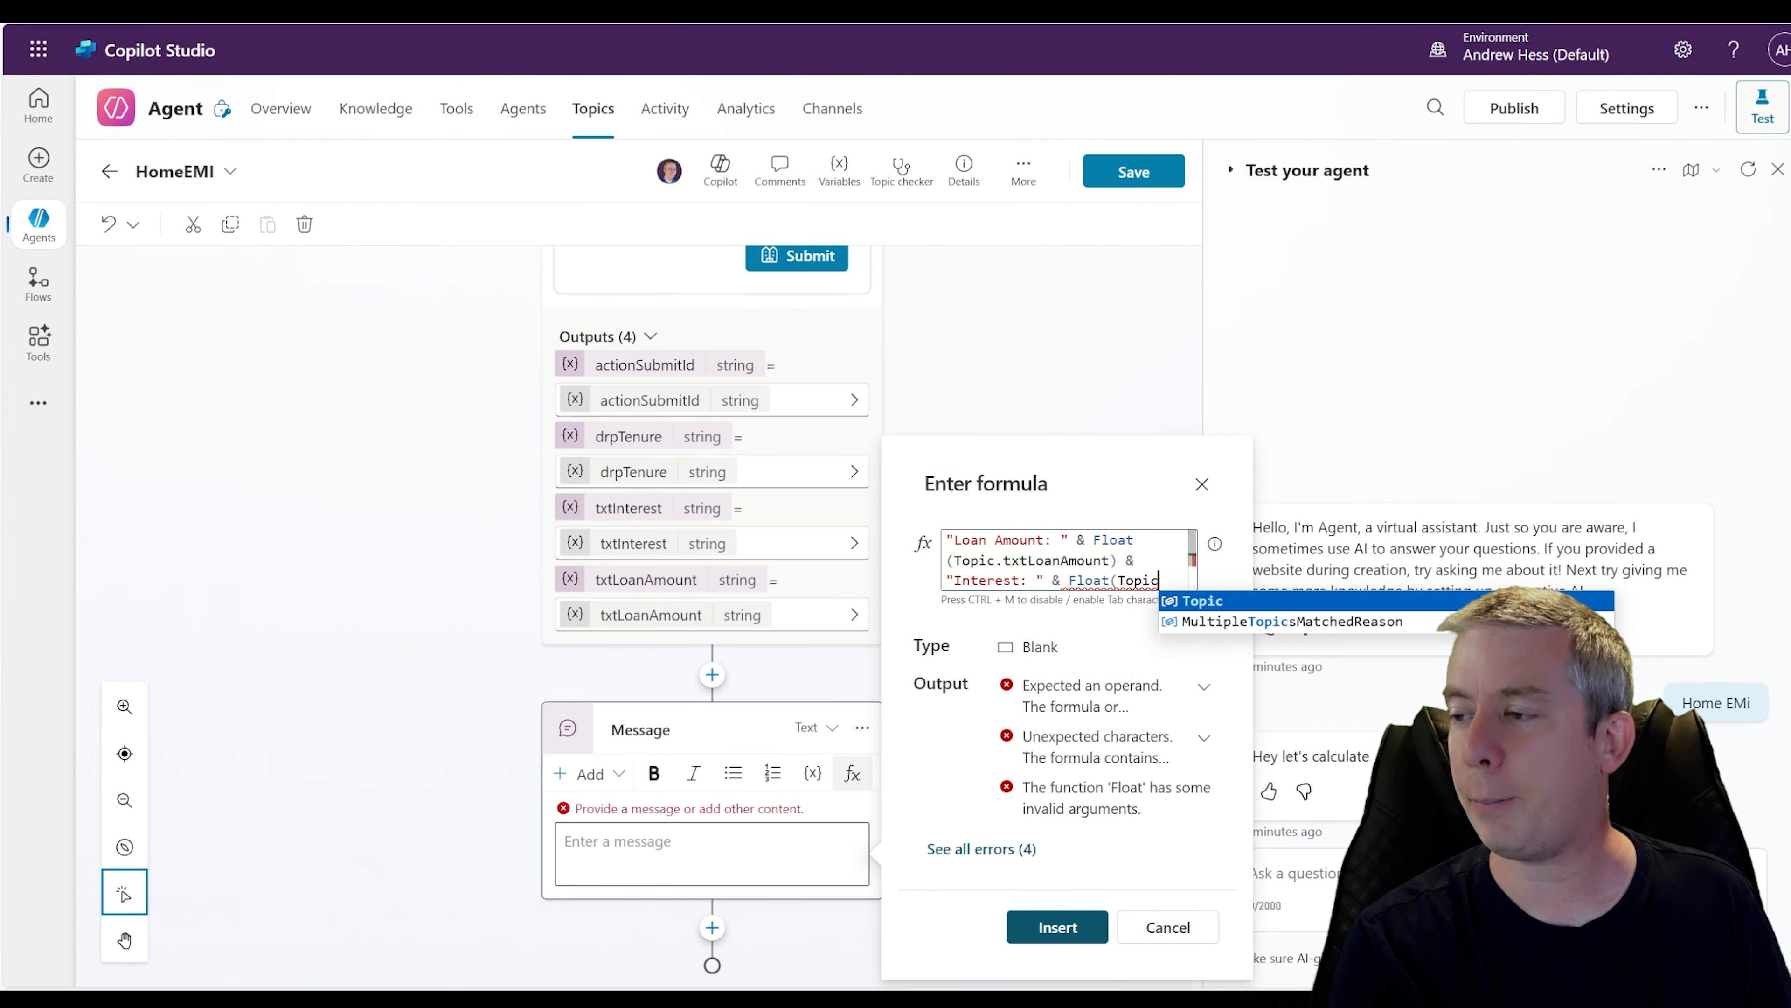
{"action": "type", "text": ".txtInterest"}
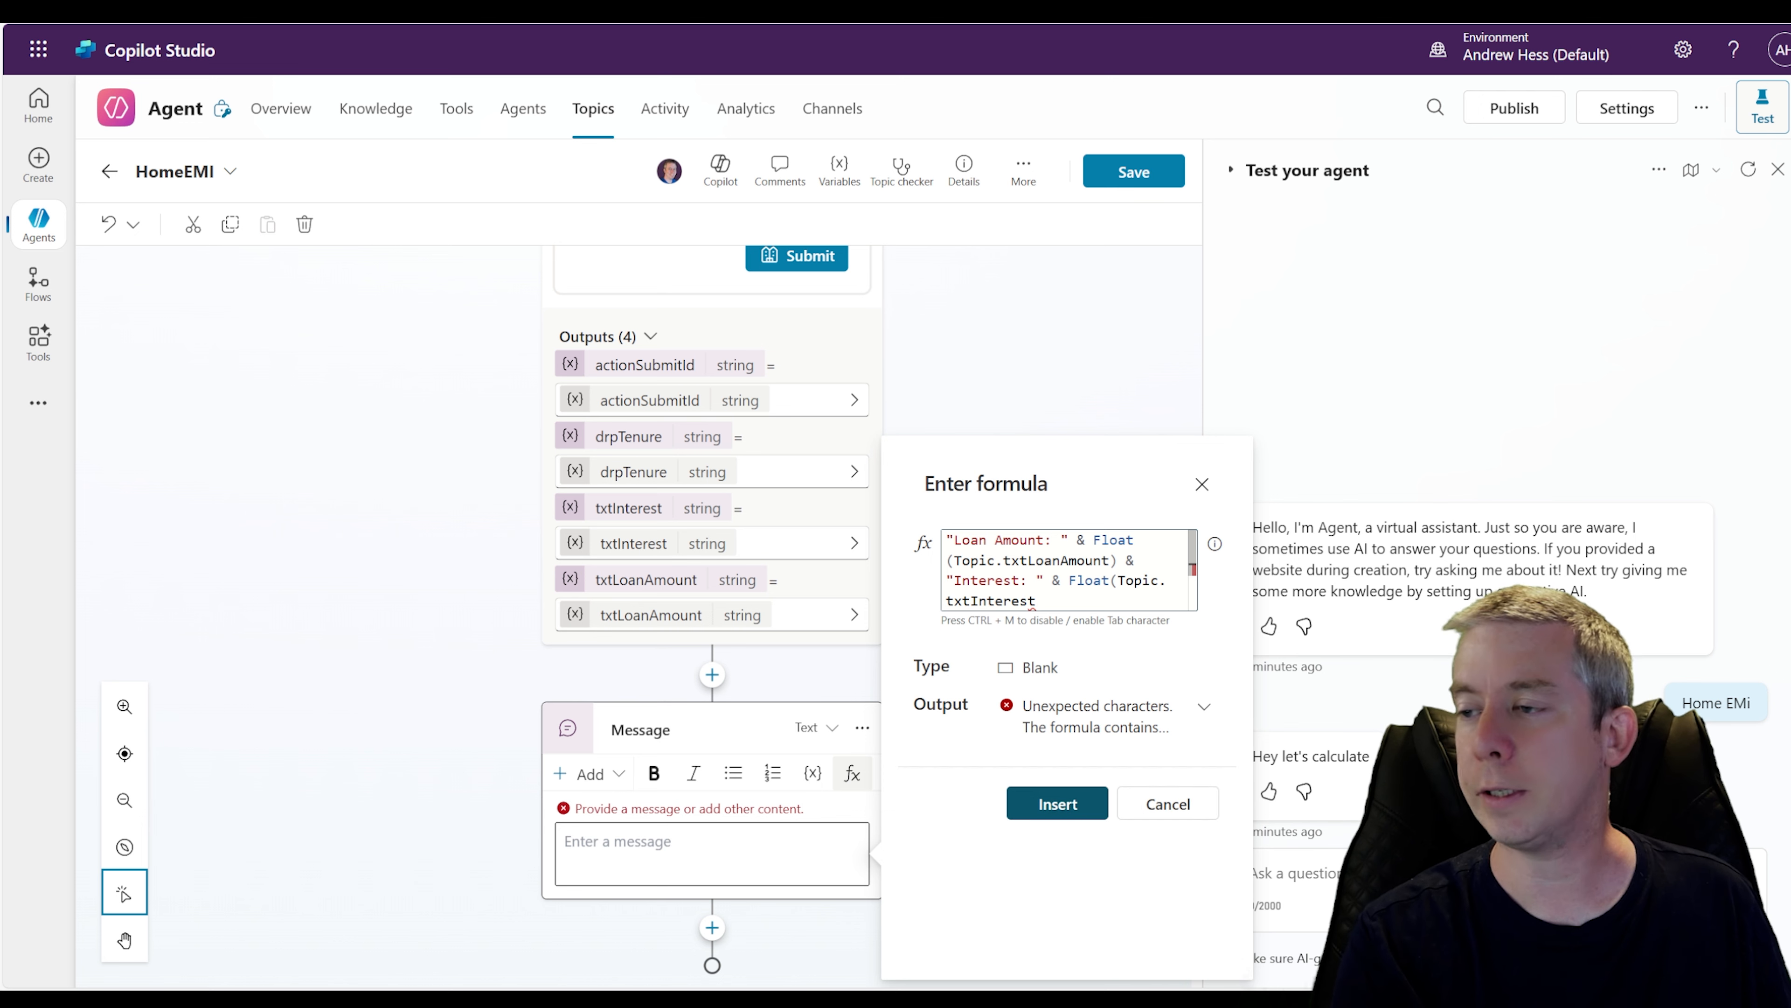
{"action": "type", "text": ")/1200"}
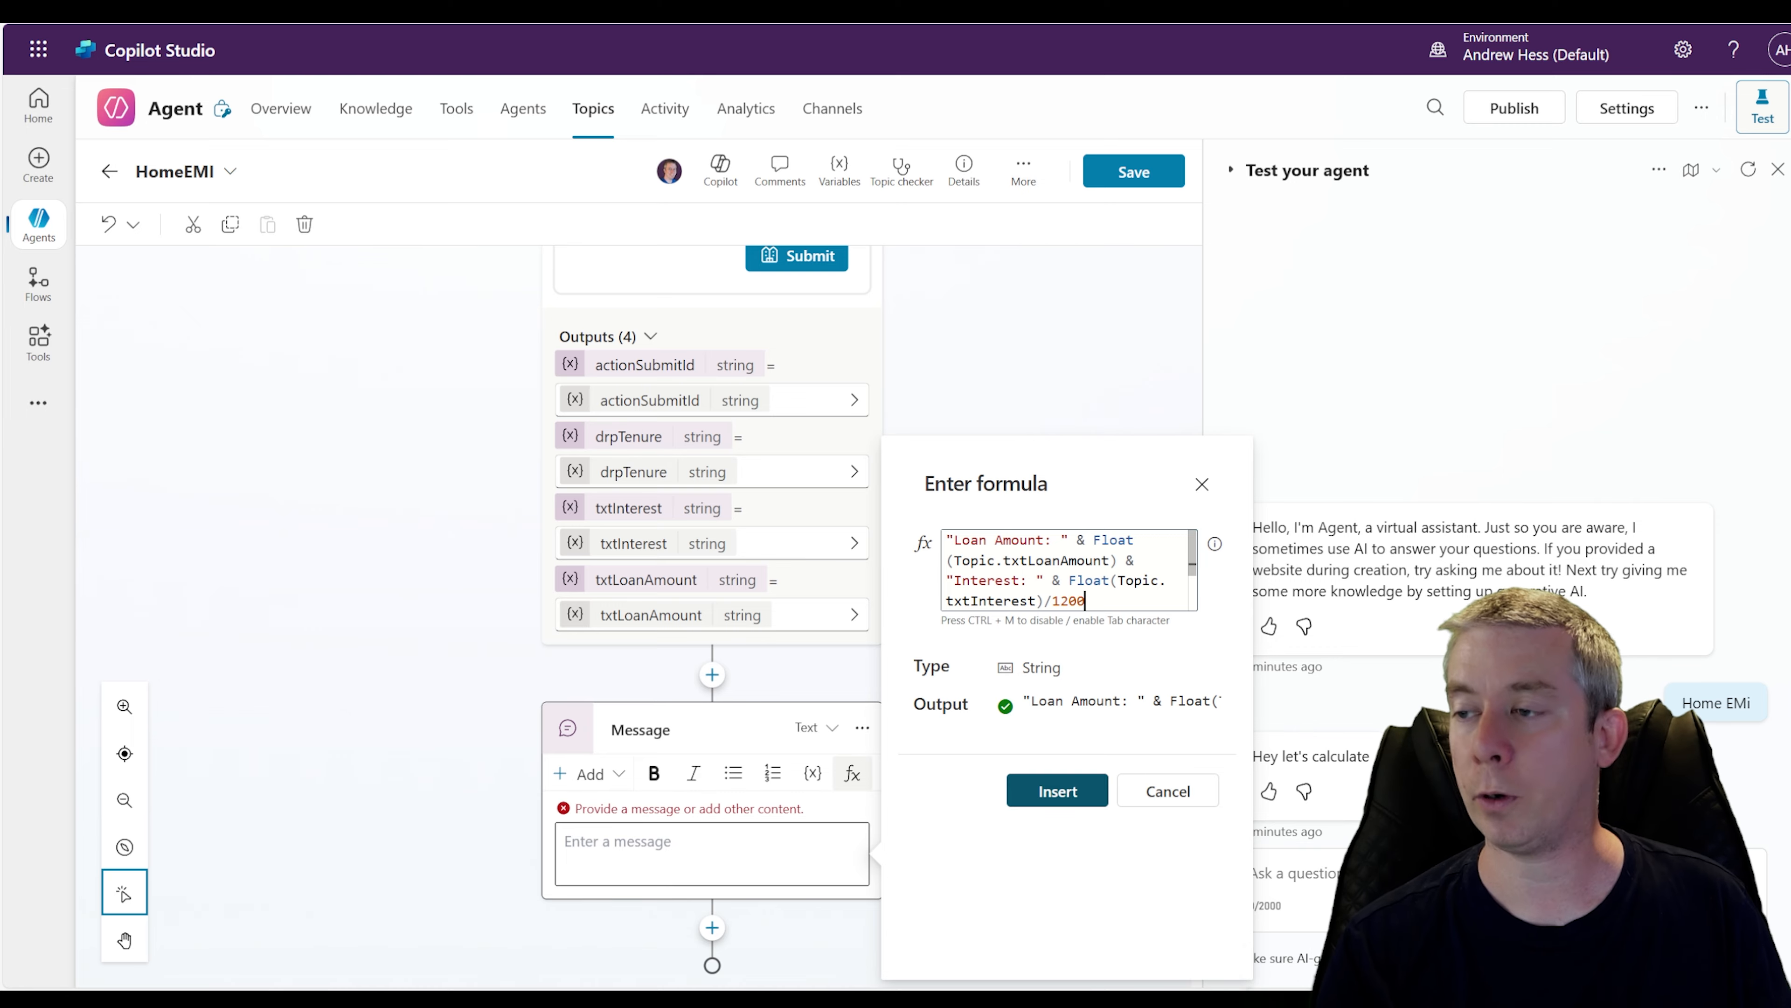
Append & "Months: " & Int(Topic.drpTenure) to the message formula and insert it into the message node
{"action": "type", "text": "\""}
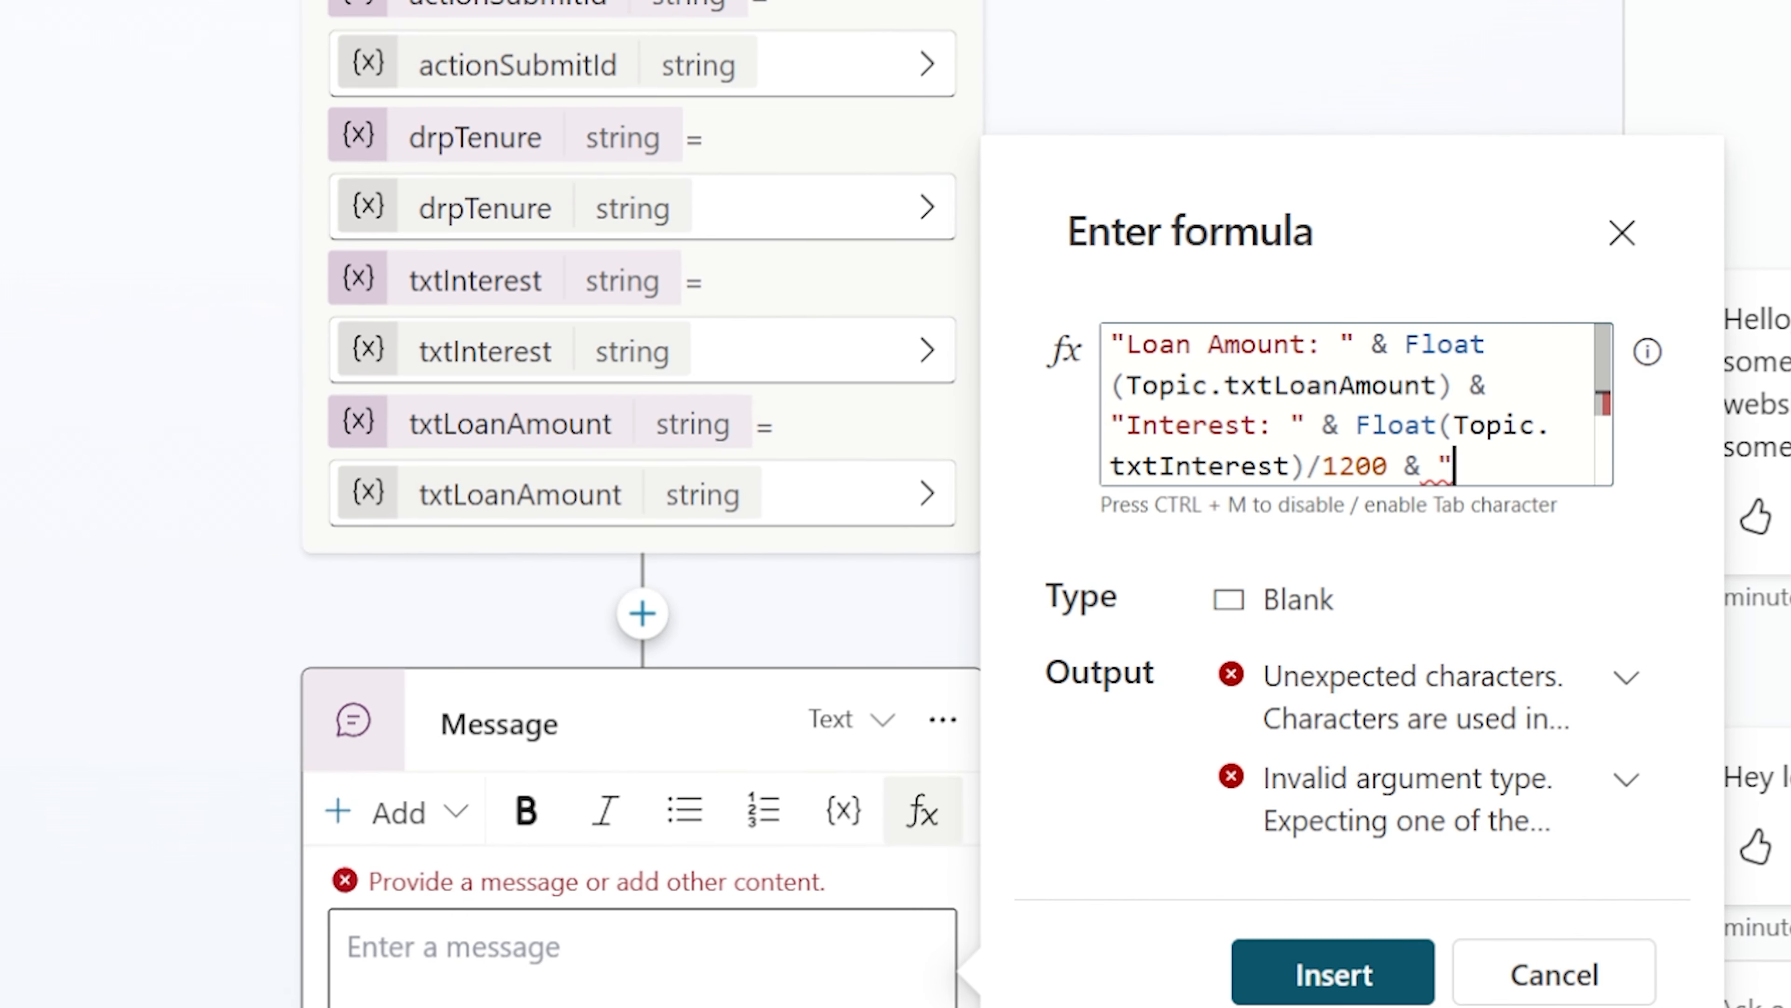
{"action": "type", "text": "Months"}
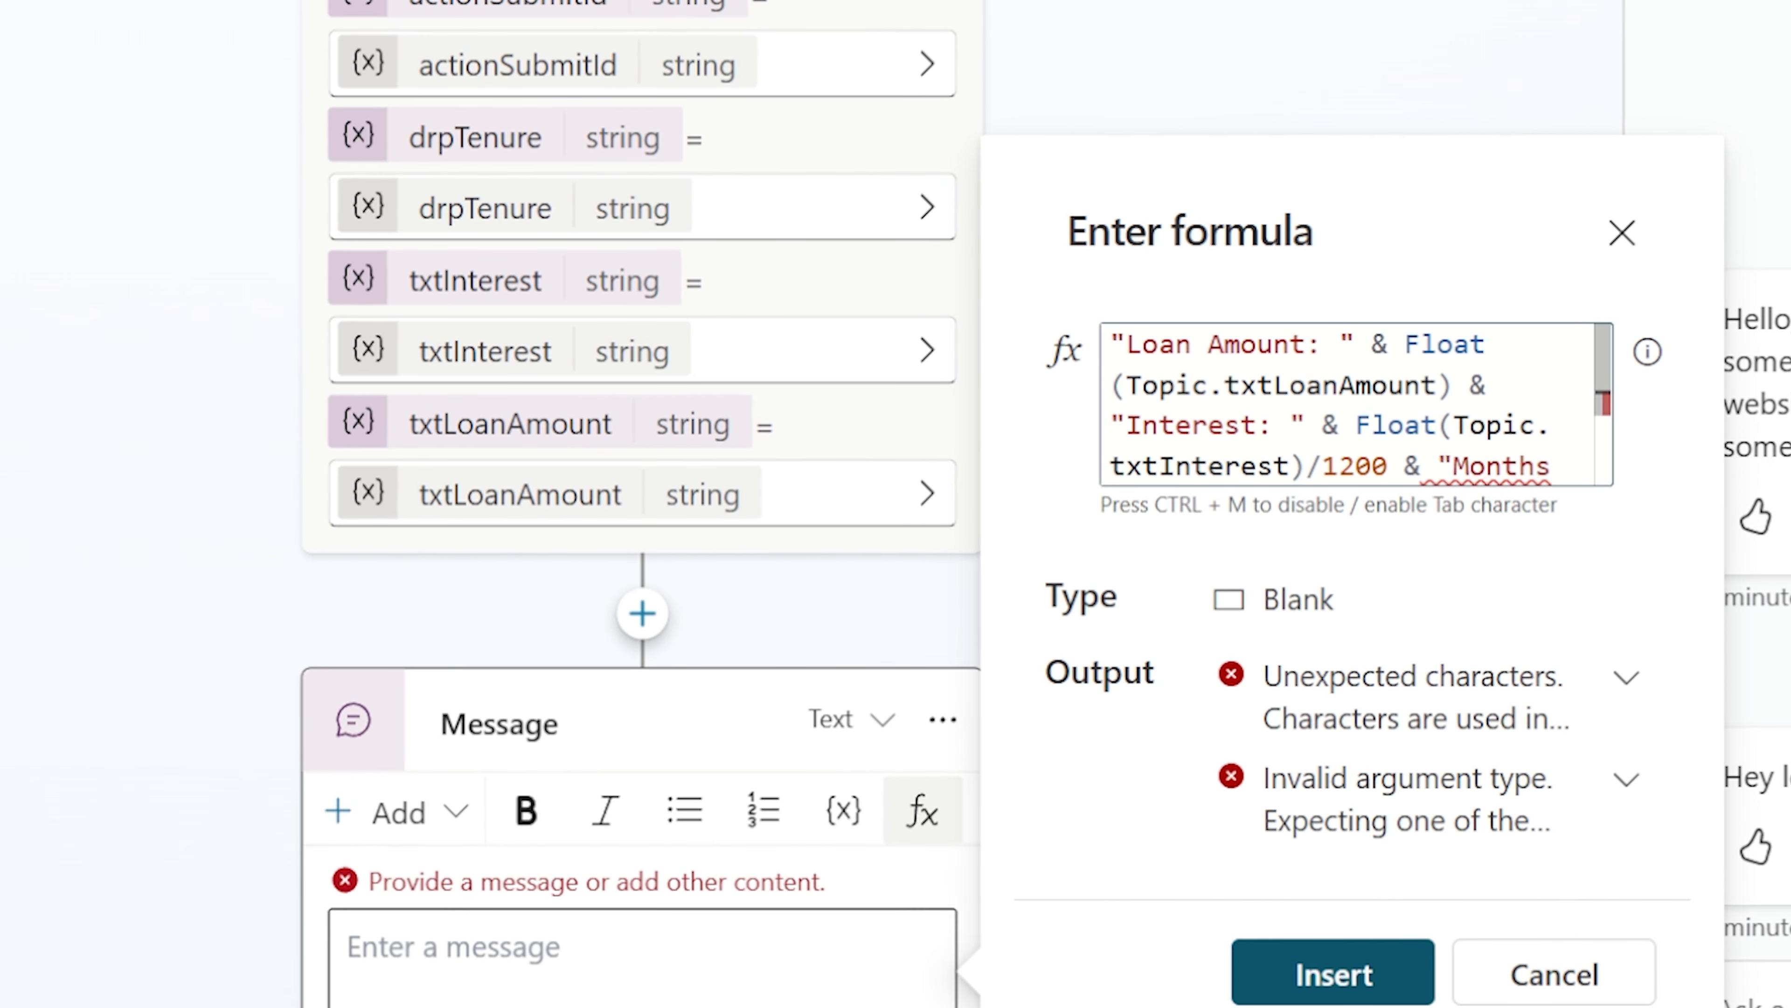
{"action": "type", "text": ": \""}
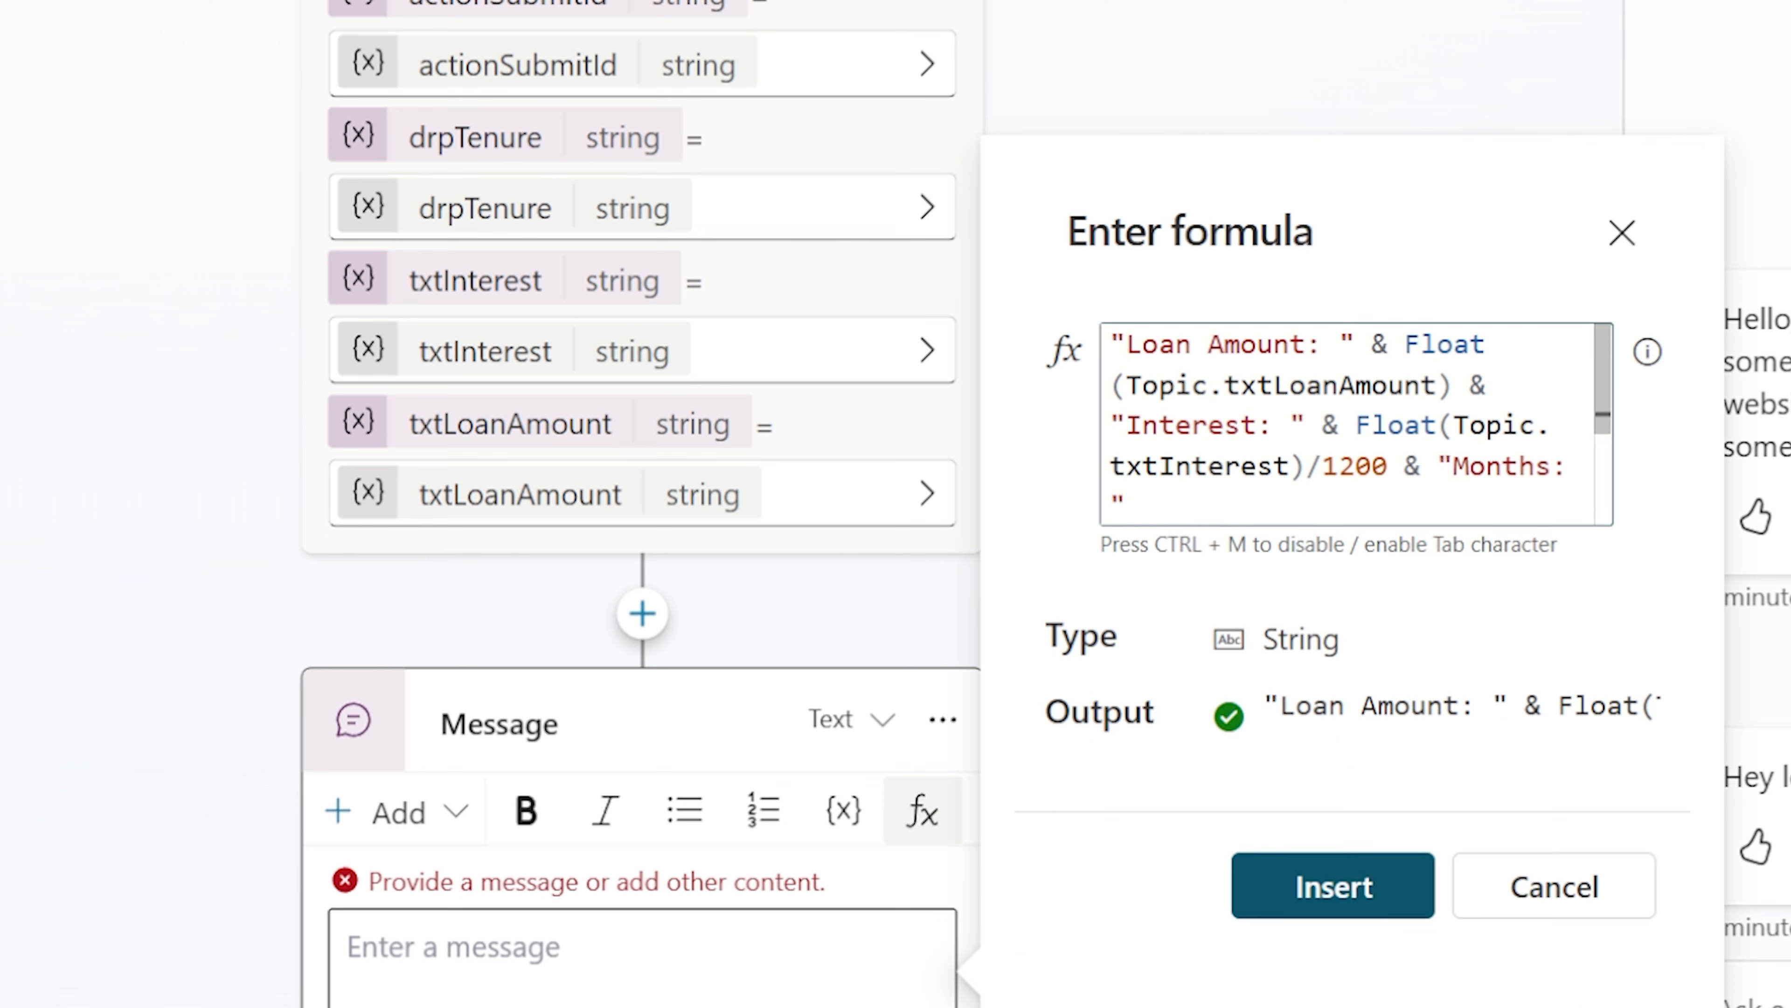
{"action": "type", "text": " & "}
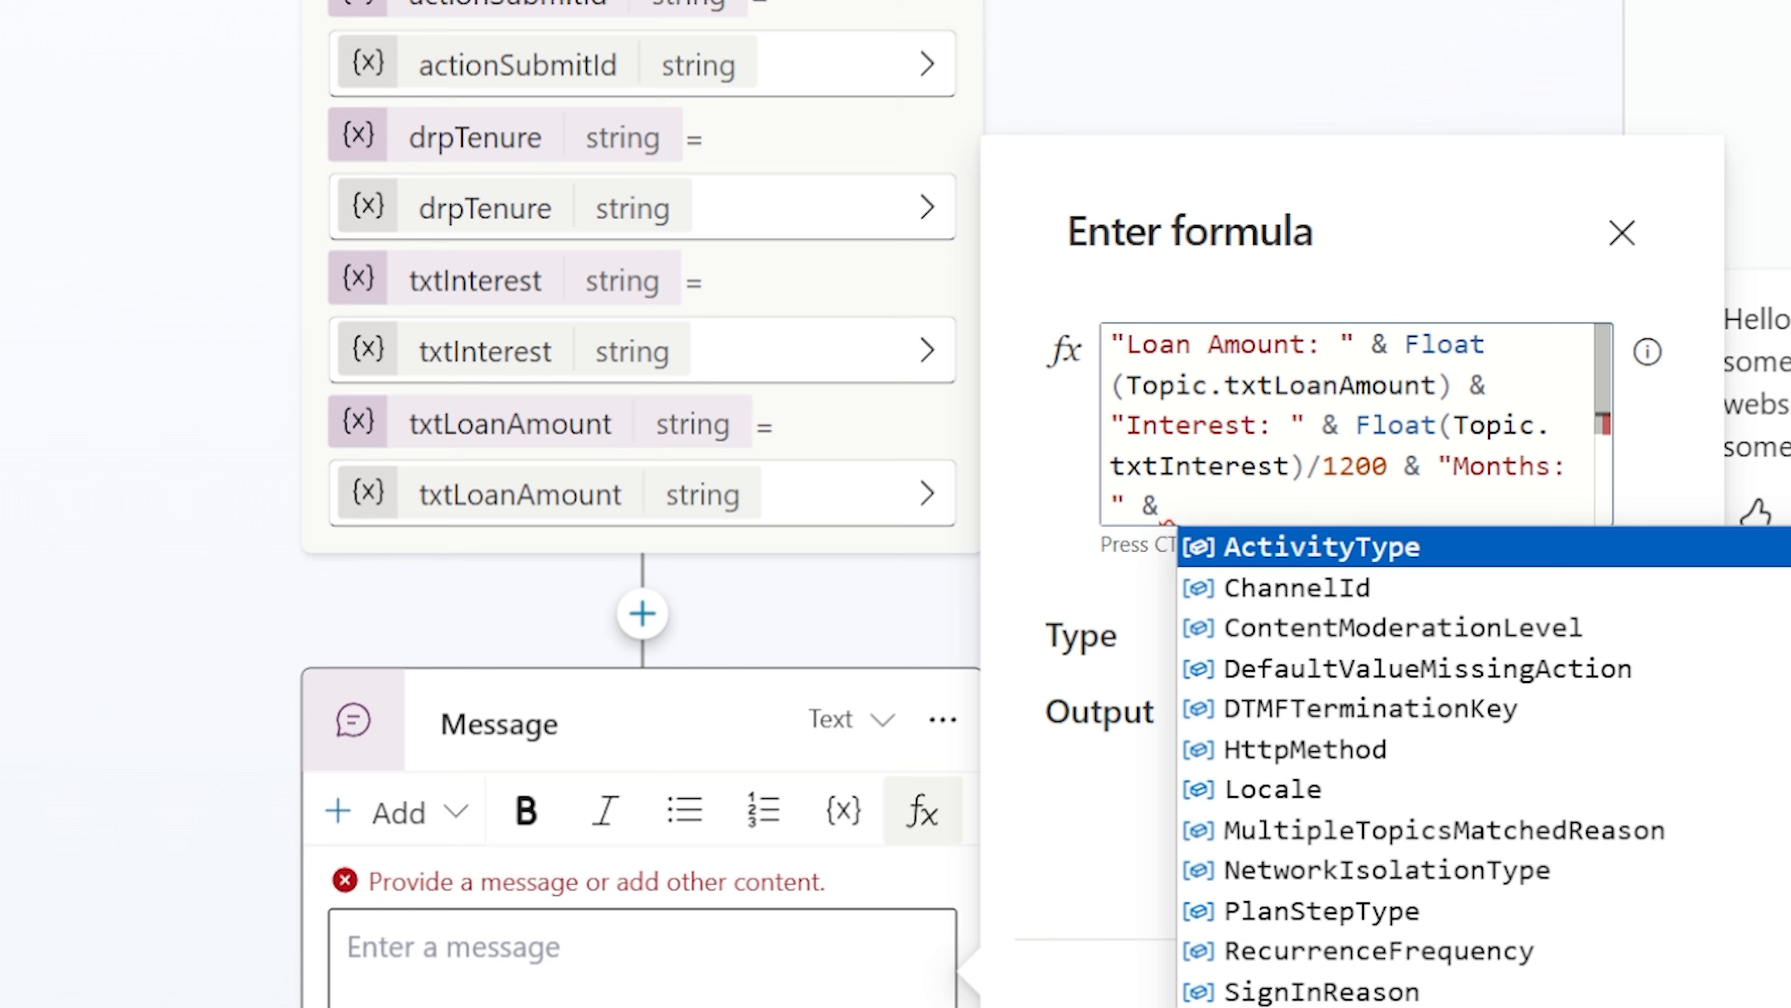
{"action": "type", "text": "Int("}
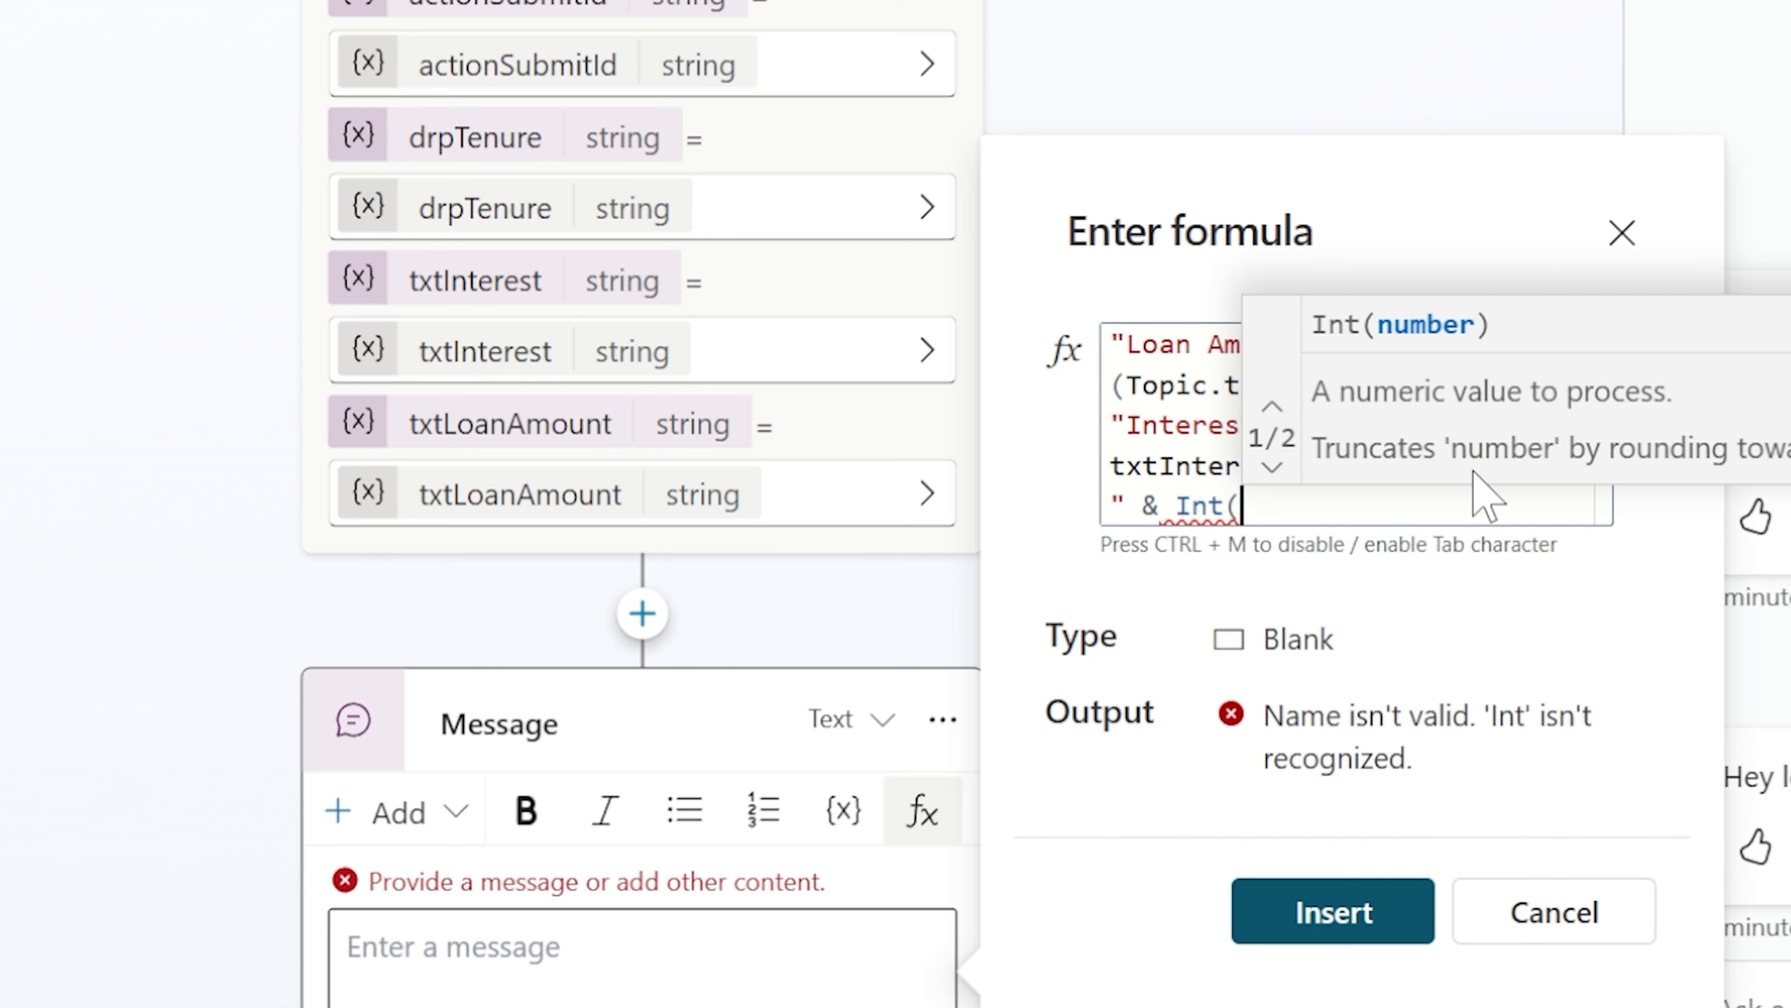
{"action": "type", "text": "Topic."}
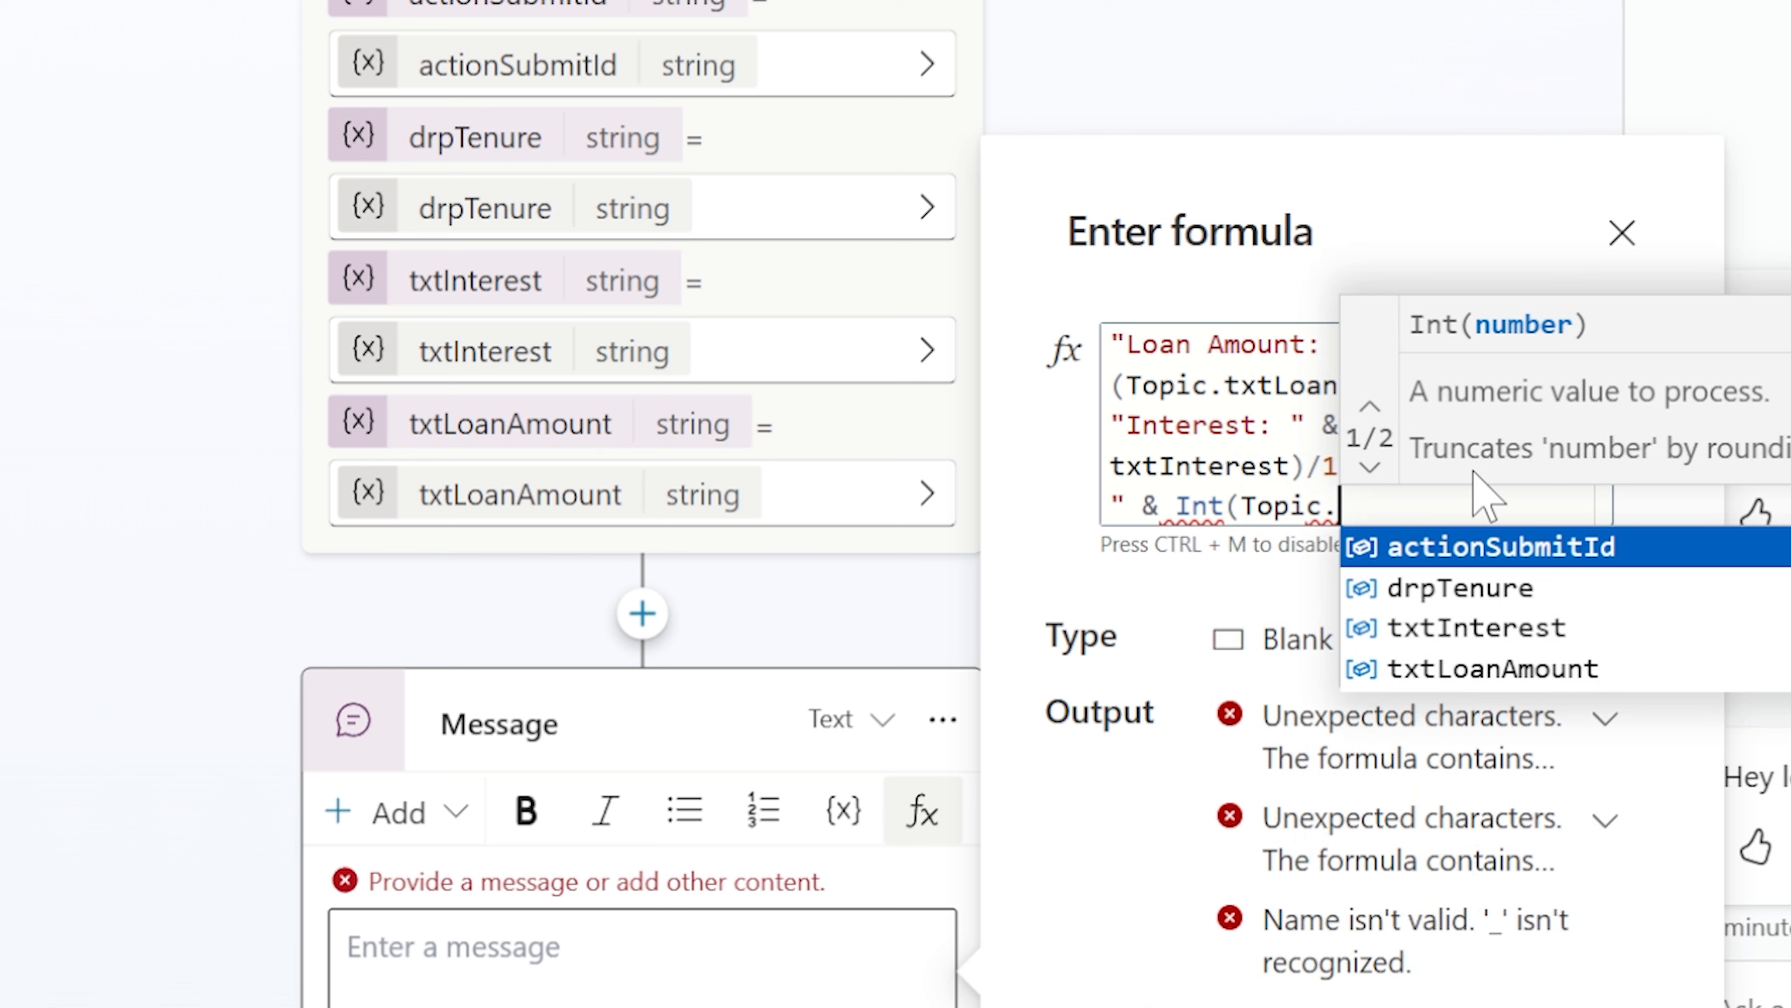
{"action": "key", "text": "Down"}
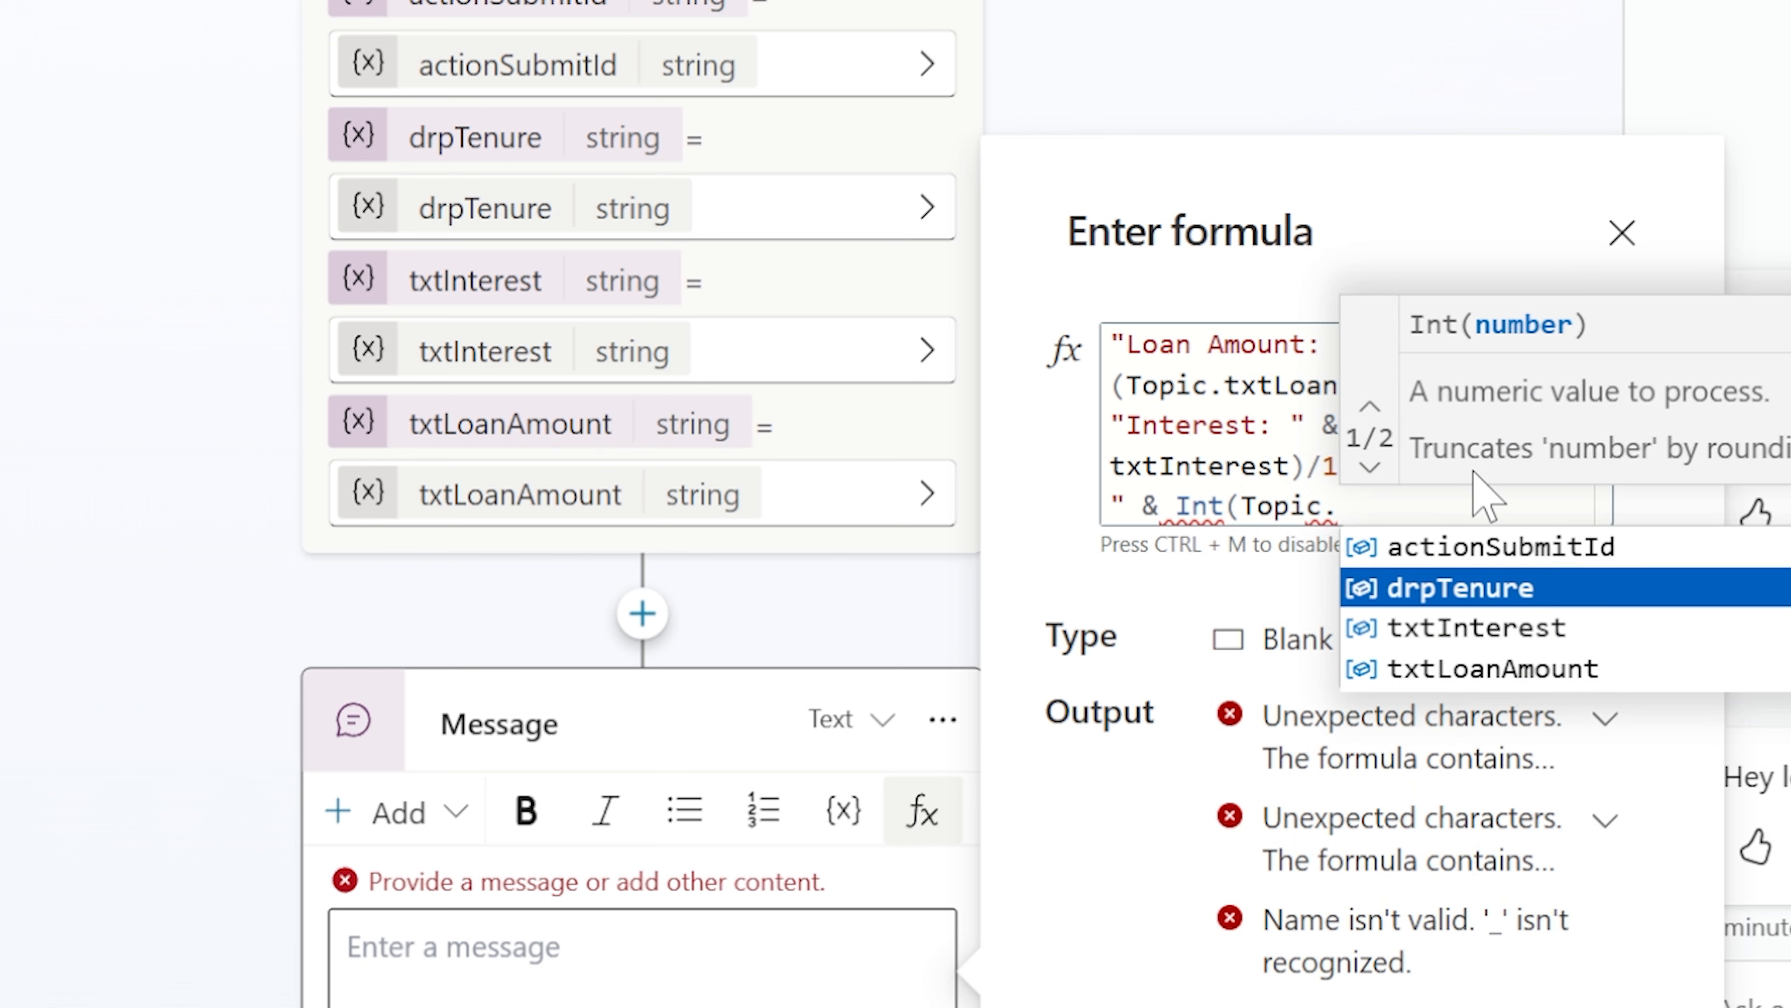
{"action": "key", "text": "Tab"}
{"action": "type", "text": ")"}
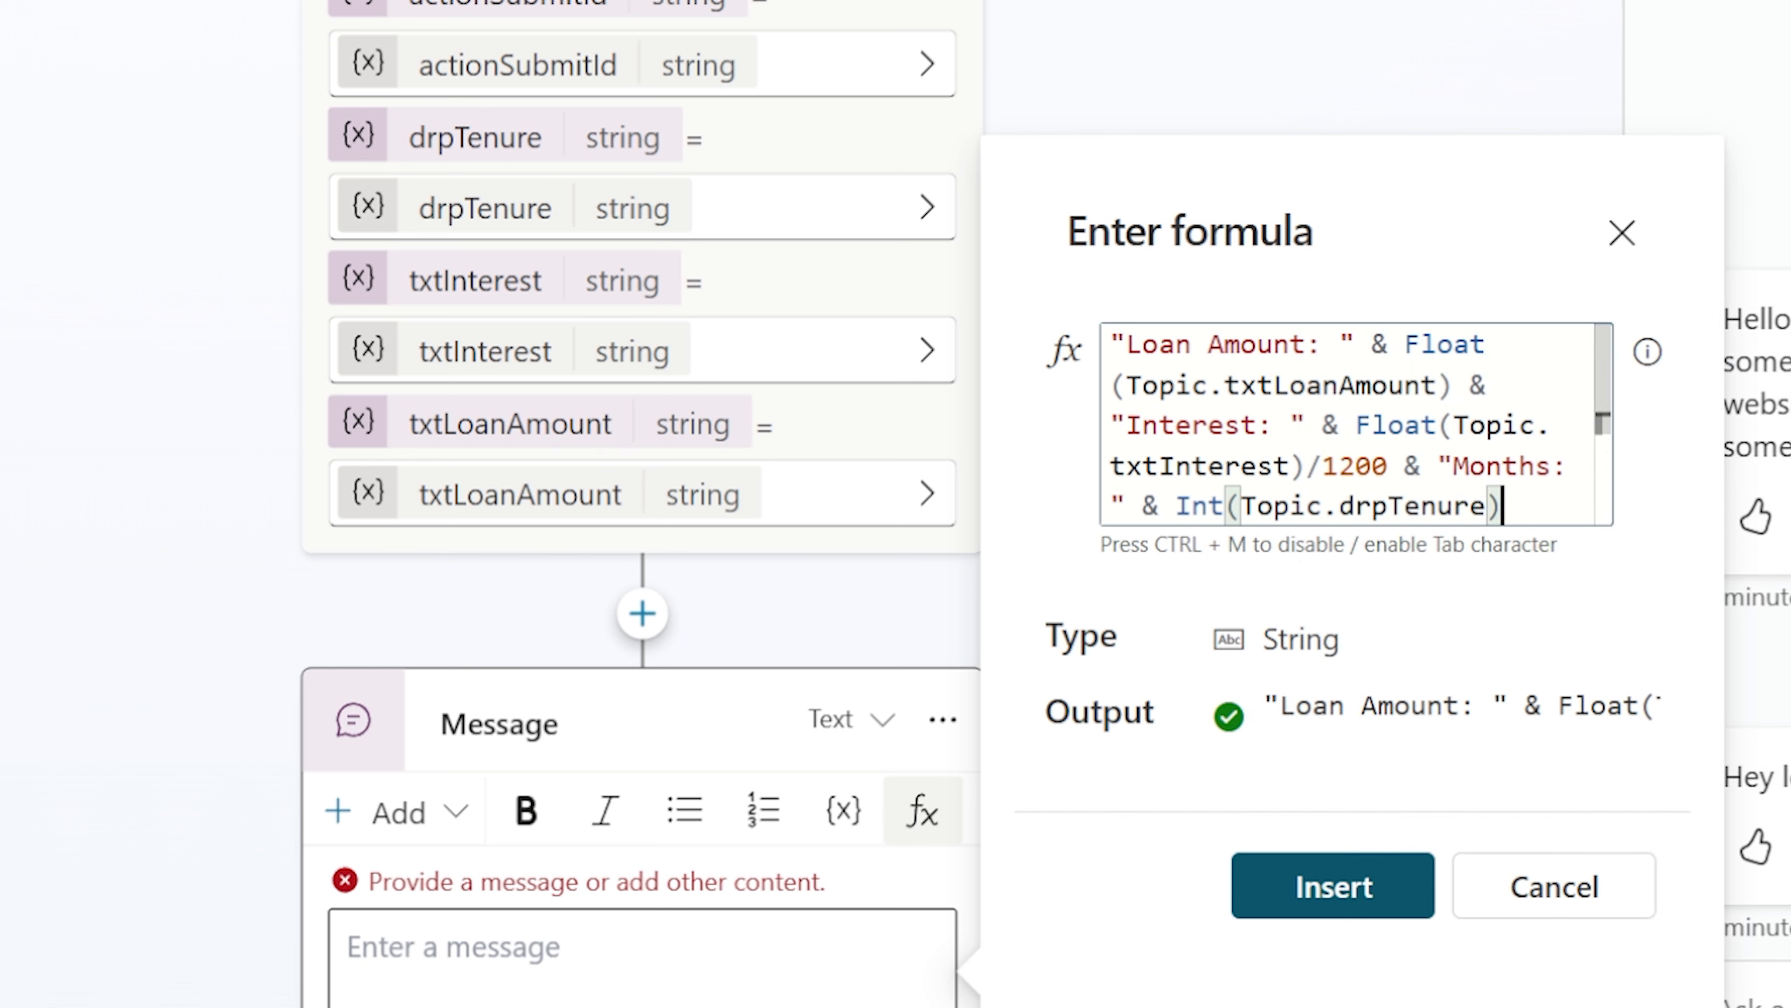
{"action": "left_click", "coordinate": [1348, 910]}
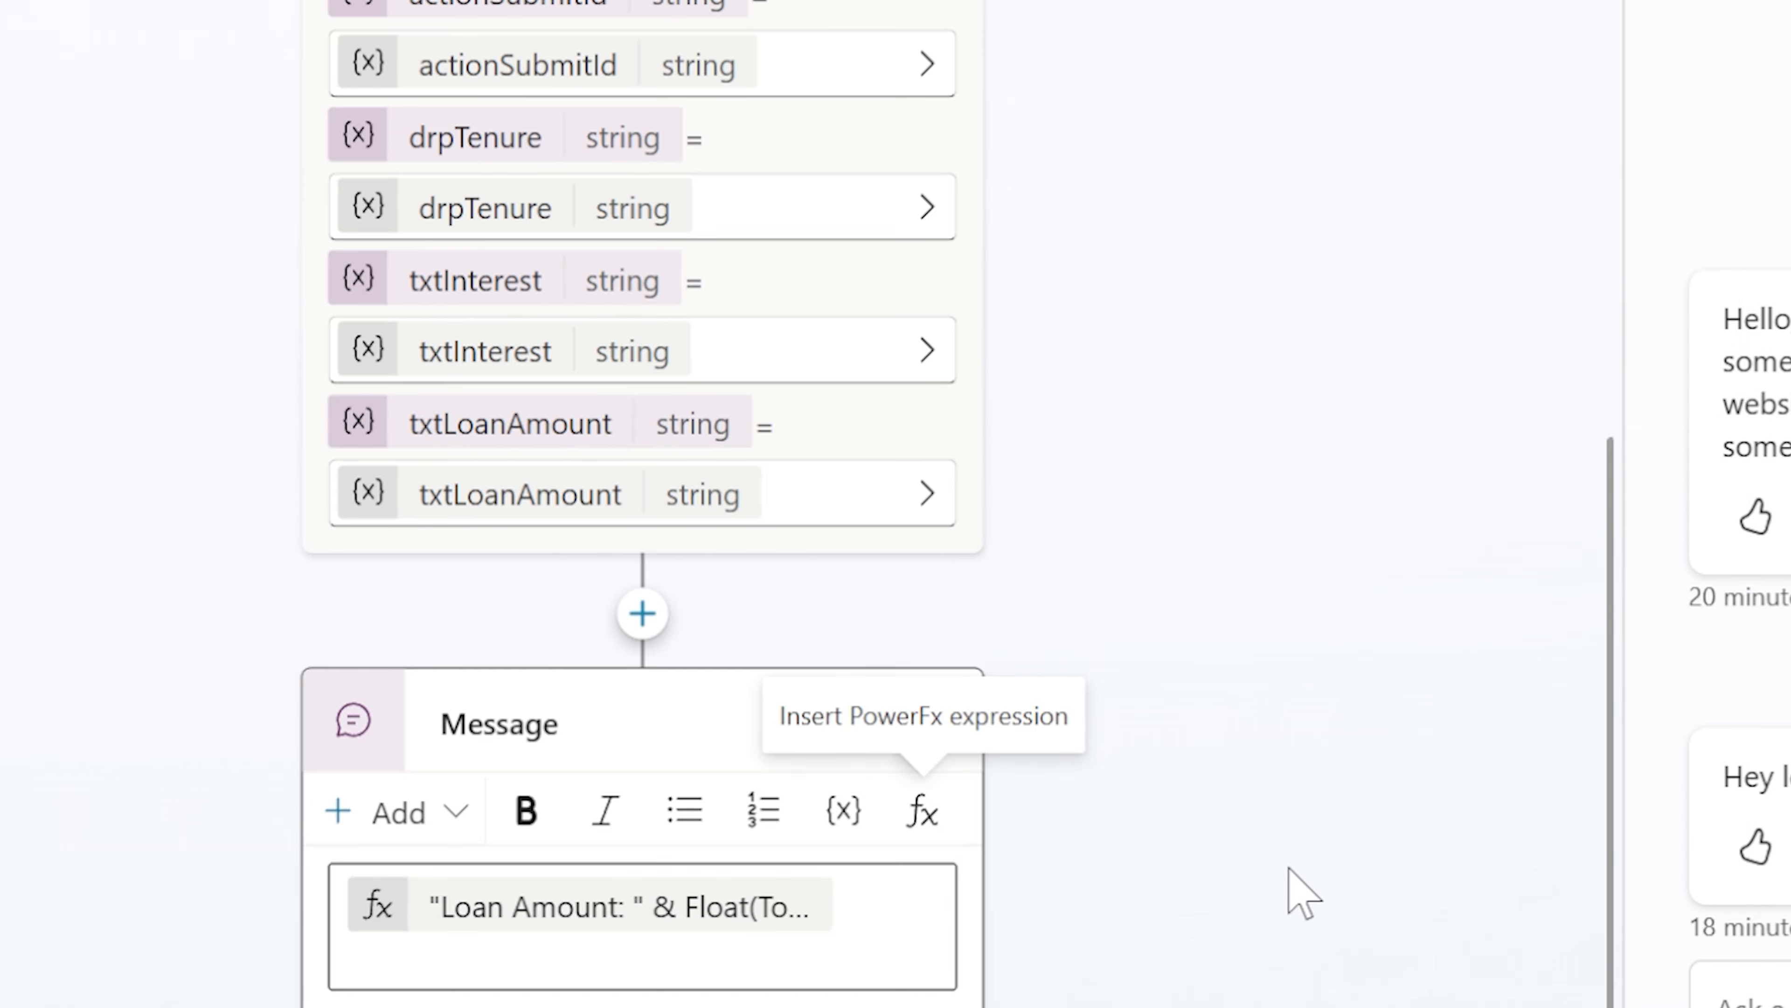
Save the topic and start a test conversation by sending EMI to the agent
{"action": "left_click", "coordinate": [1127, 180]}
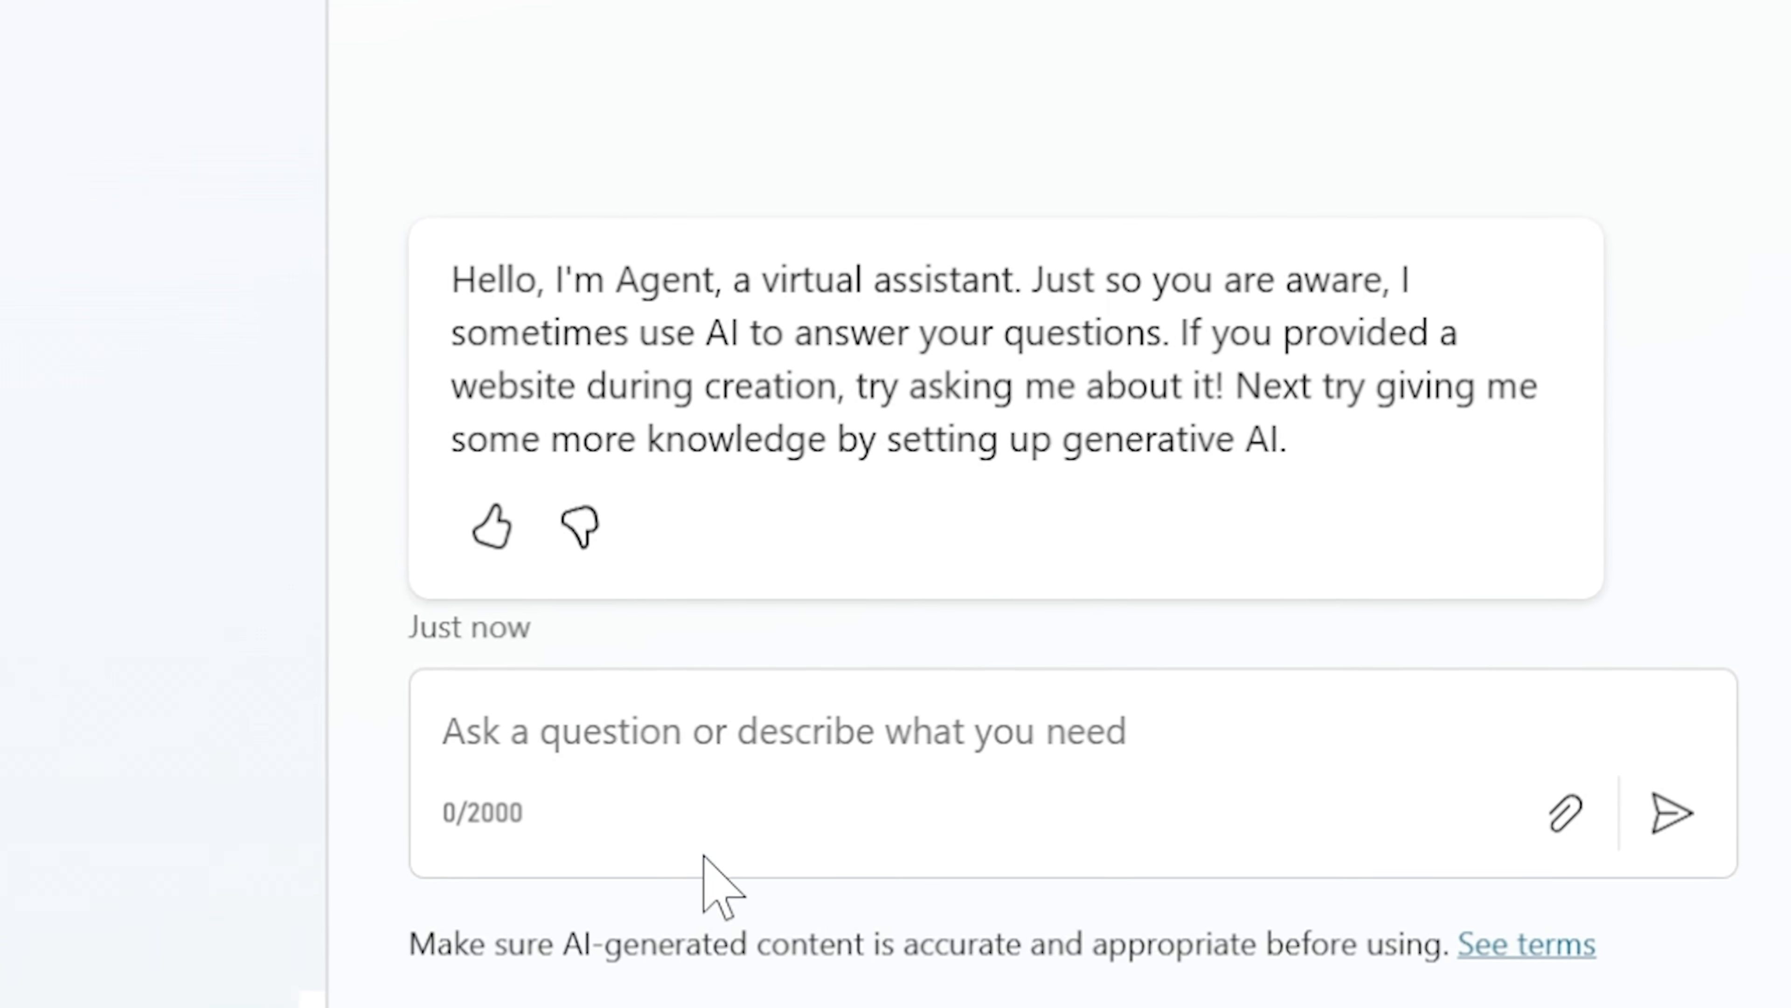
{"action": "left_click", "coordinate": [704, 855]}
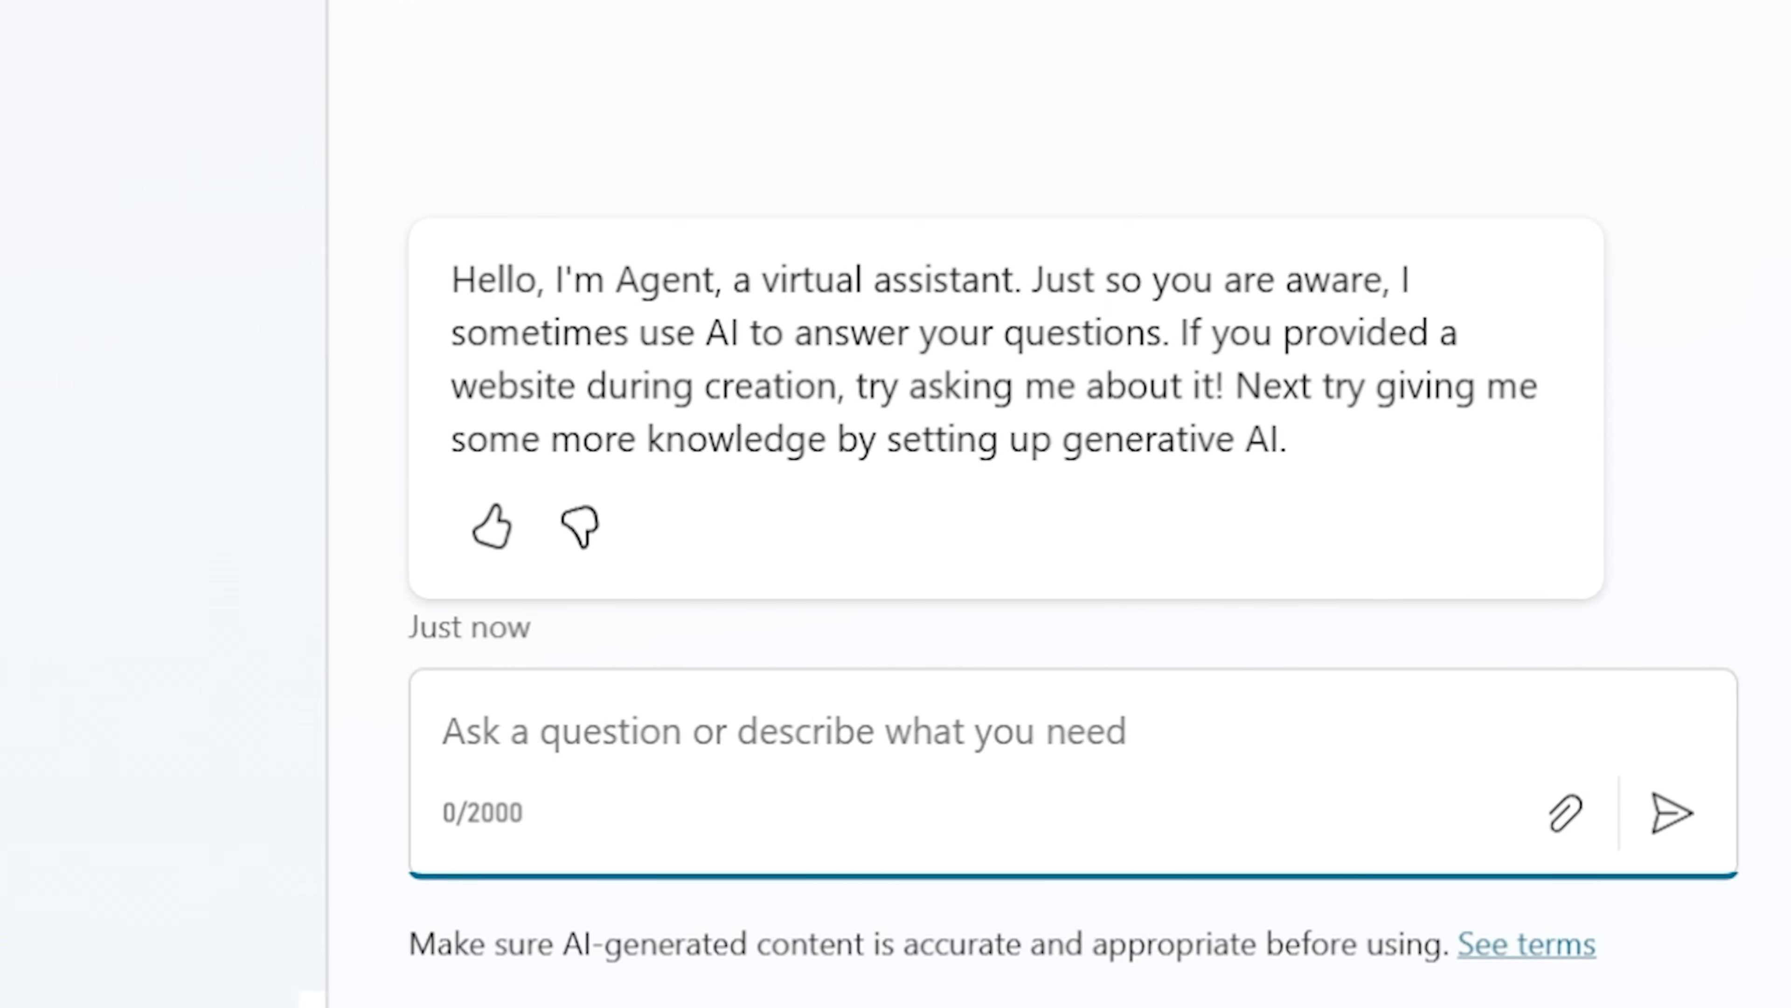
{"action": "type", "text": "EMI"}
{"action": "key", "text": "Return"}
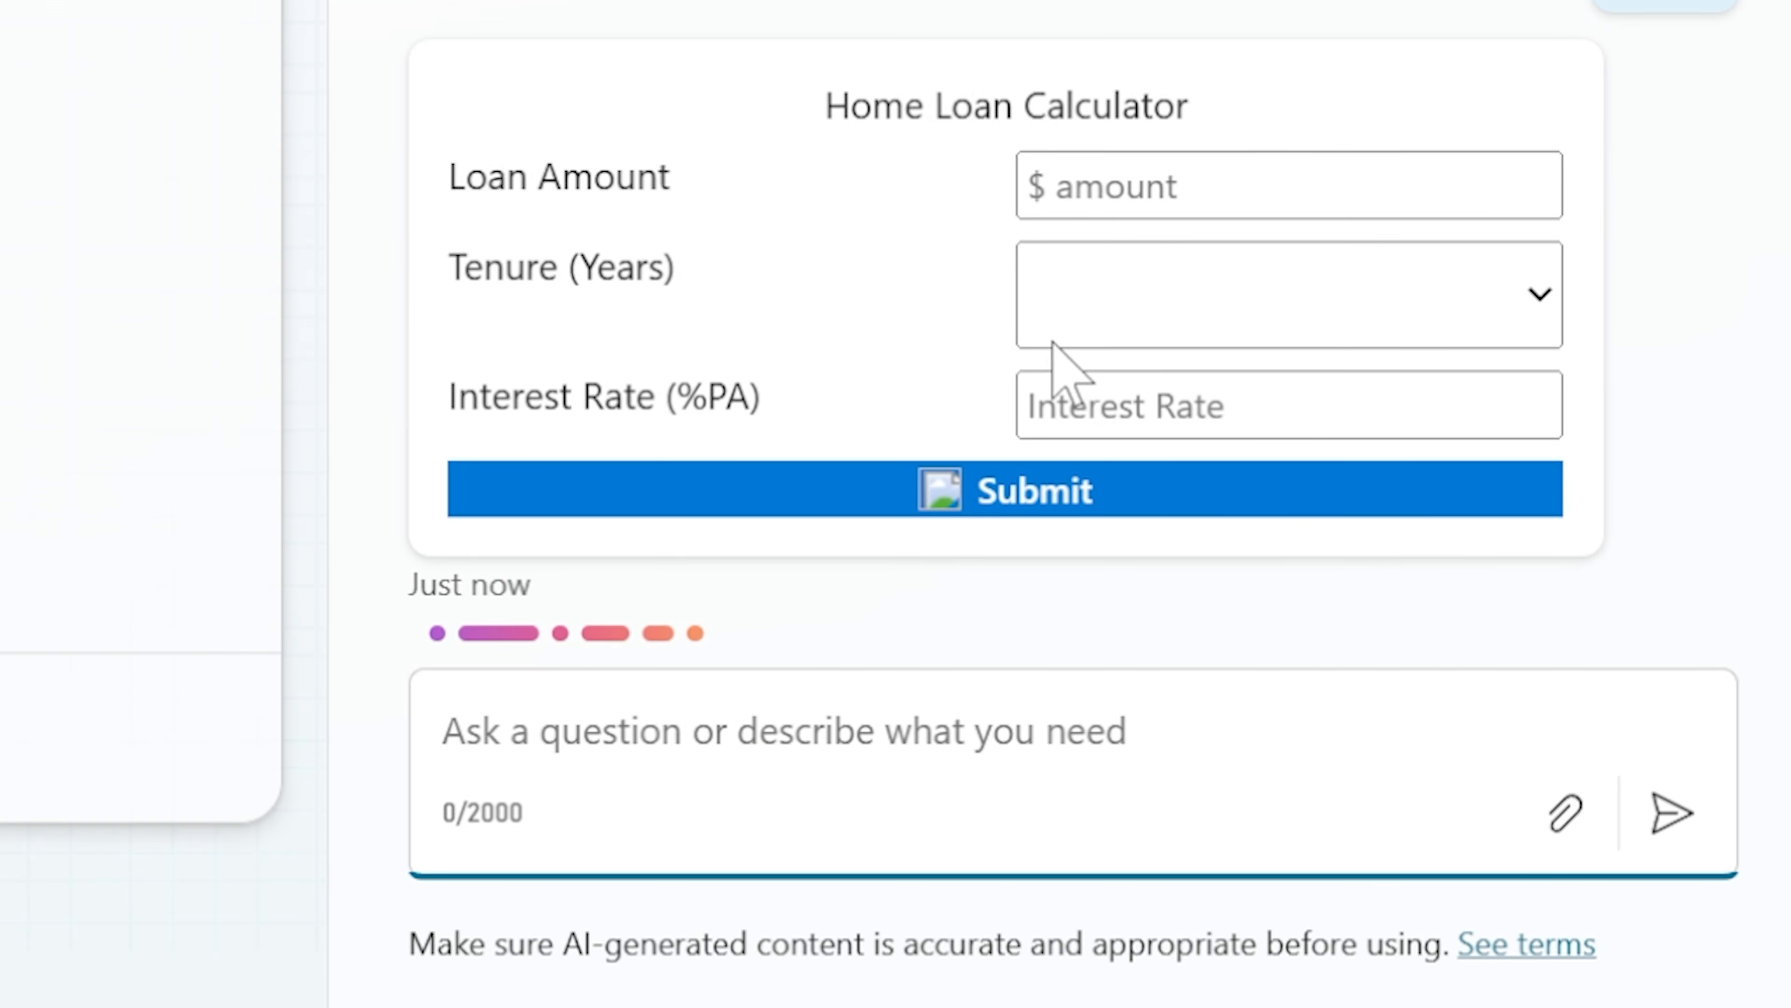
Fill the test card with loan amount 300000, tenure Fixed 15 Years and interest rate 2., and submit it
{"action": "left_click", "coordinate": [1089, 206]}
{"action": "type", "text": "3"}
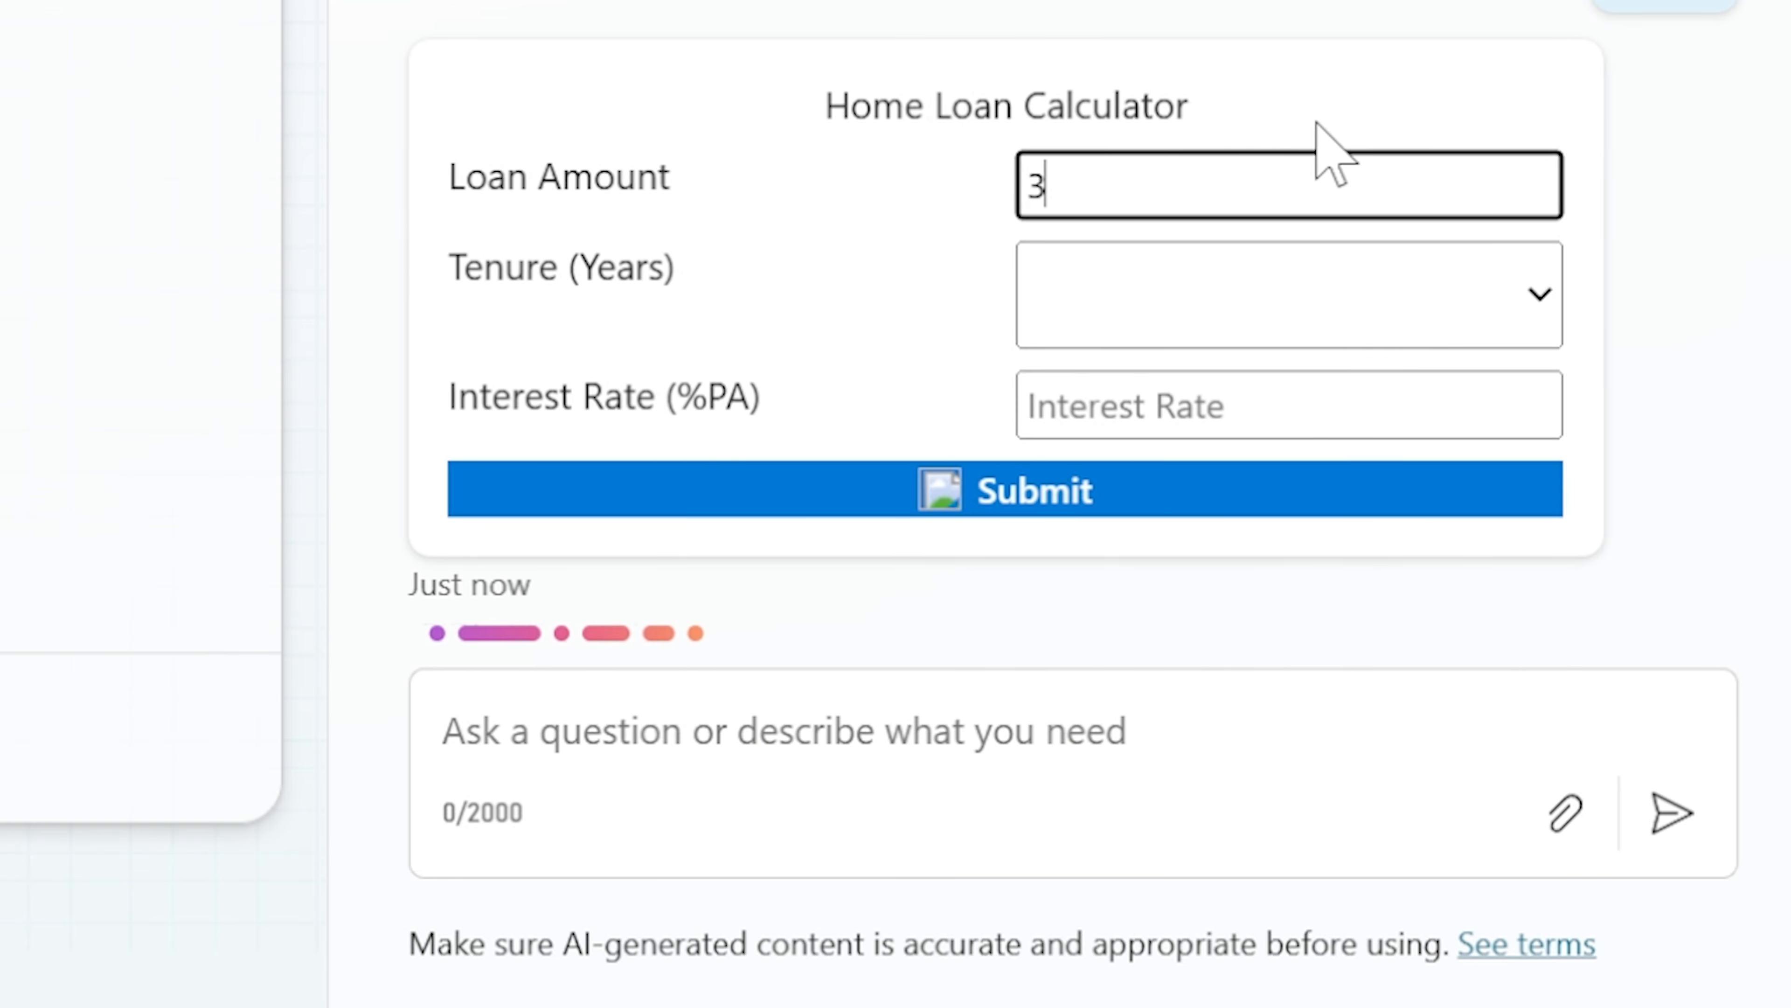
{"action": "type", "text": "00000"}
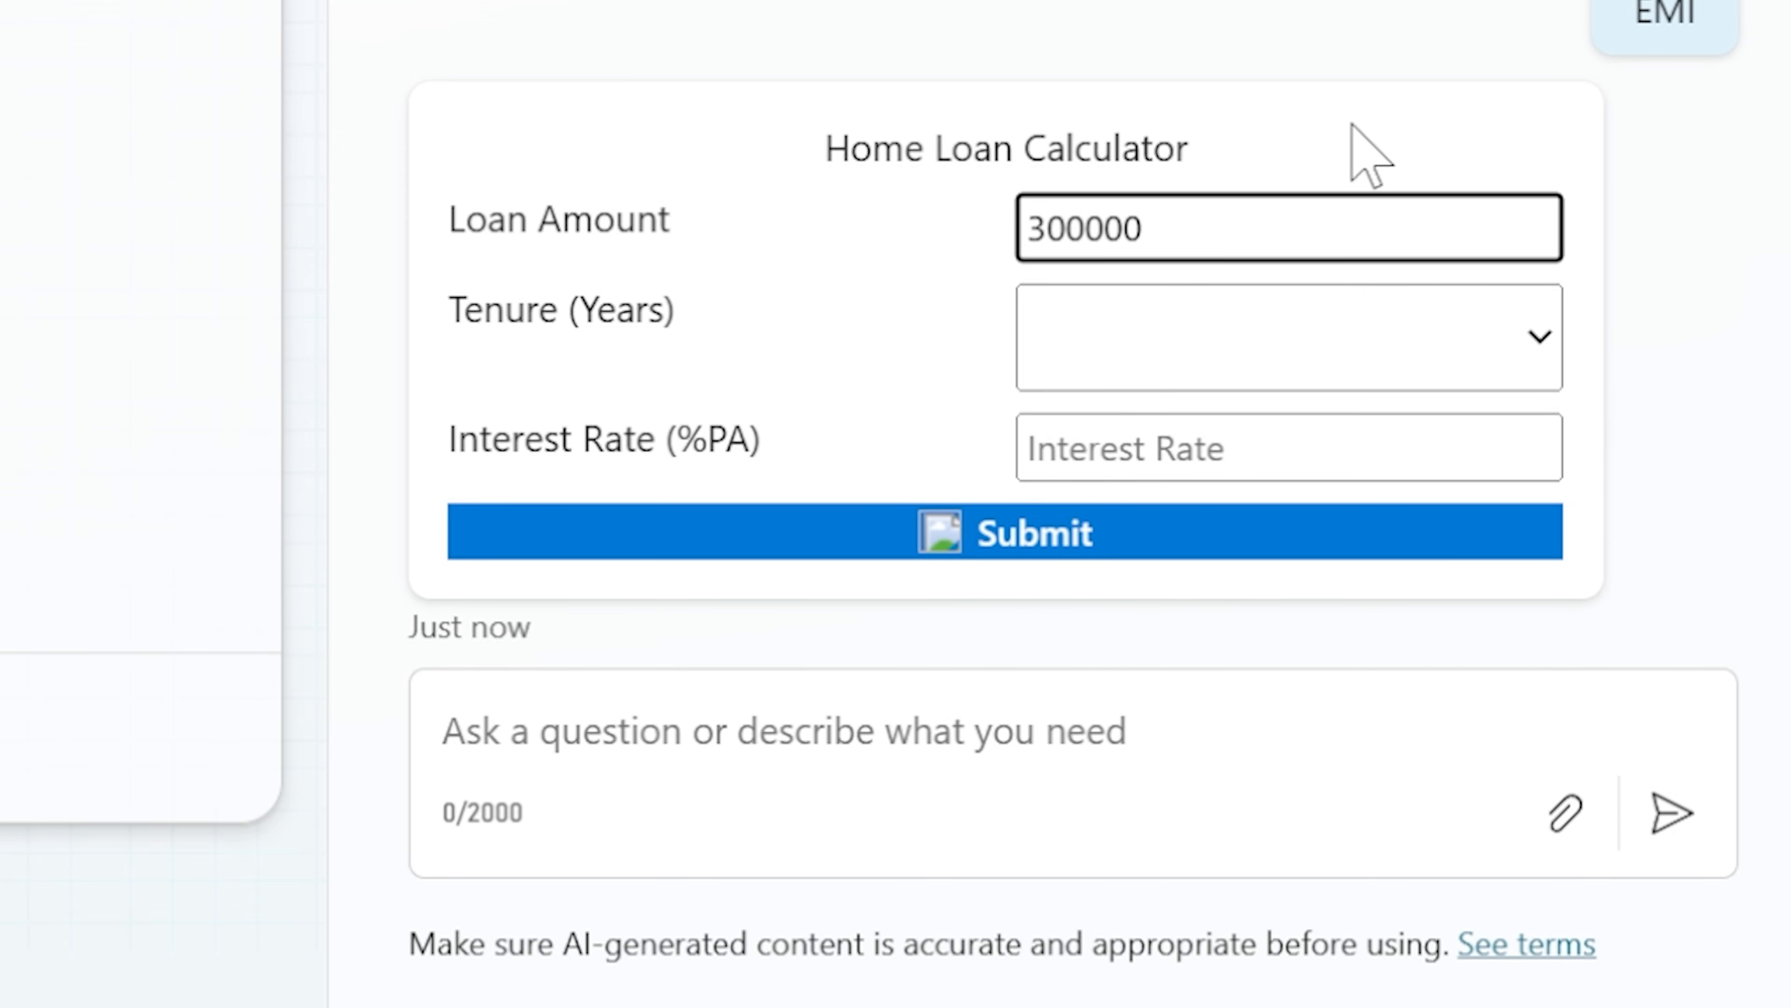
{"action": "left_click", "coordinate": [1516, 351]}
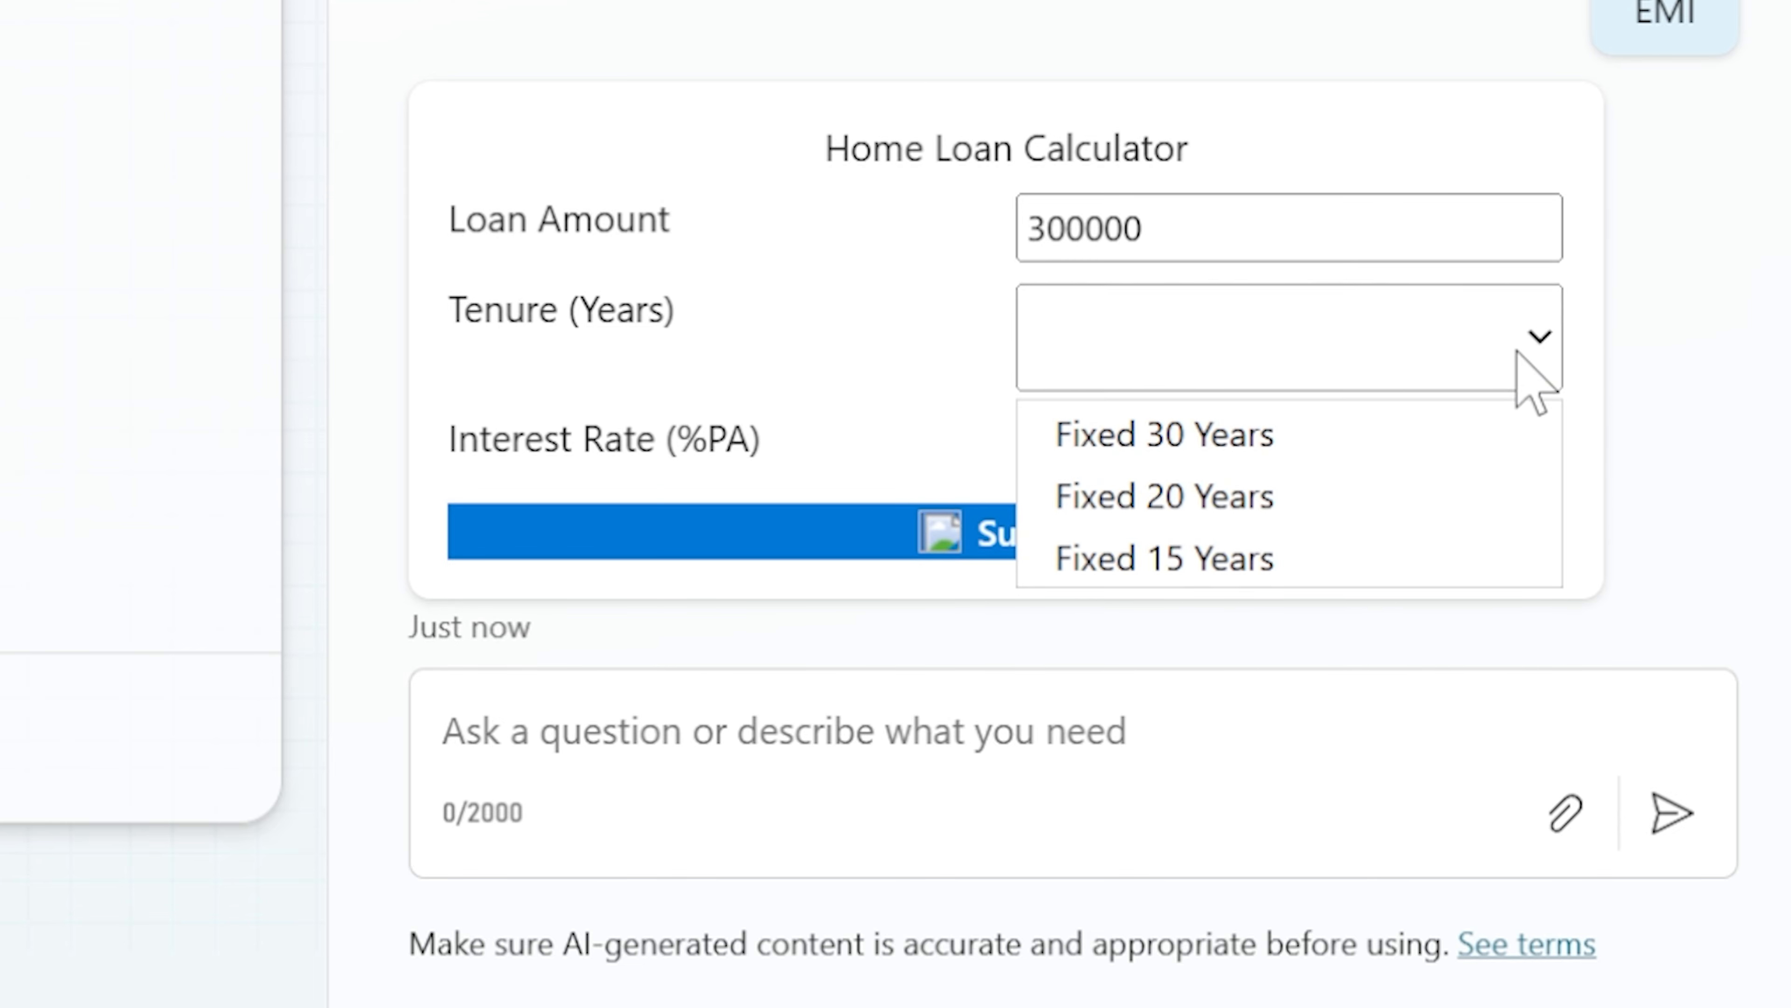
{"action": "left_click", "coordinate": [1132, 564]}
{"action": "left_click", "coordinate": [1122, 448]}
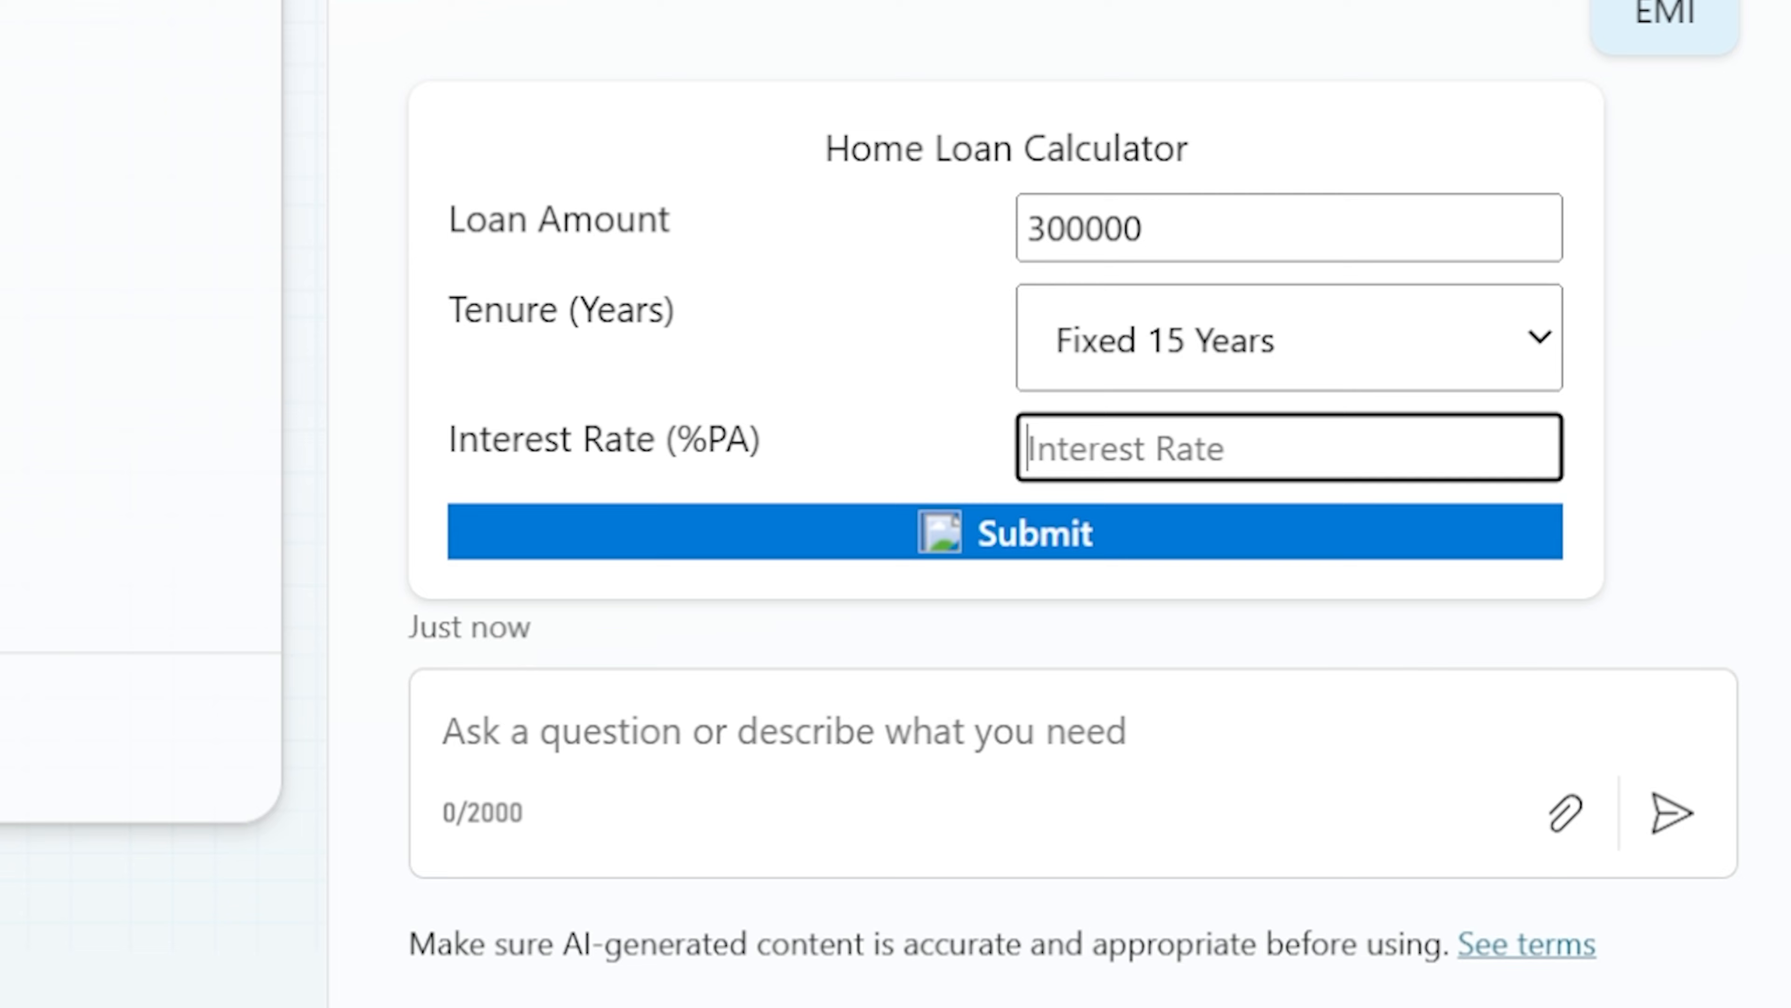
{"action": "type", "text": "2.9"}
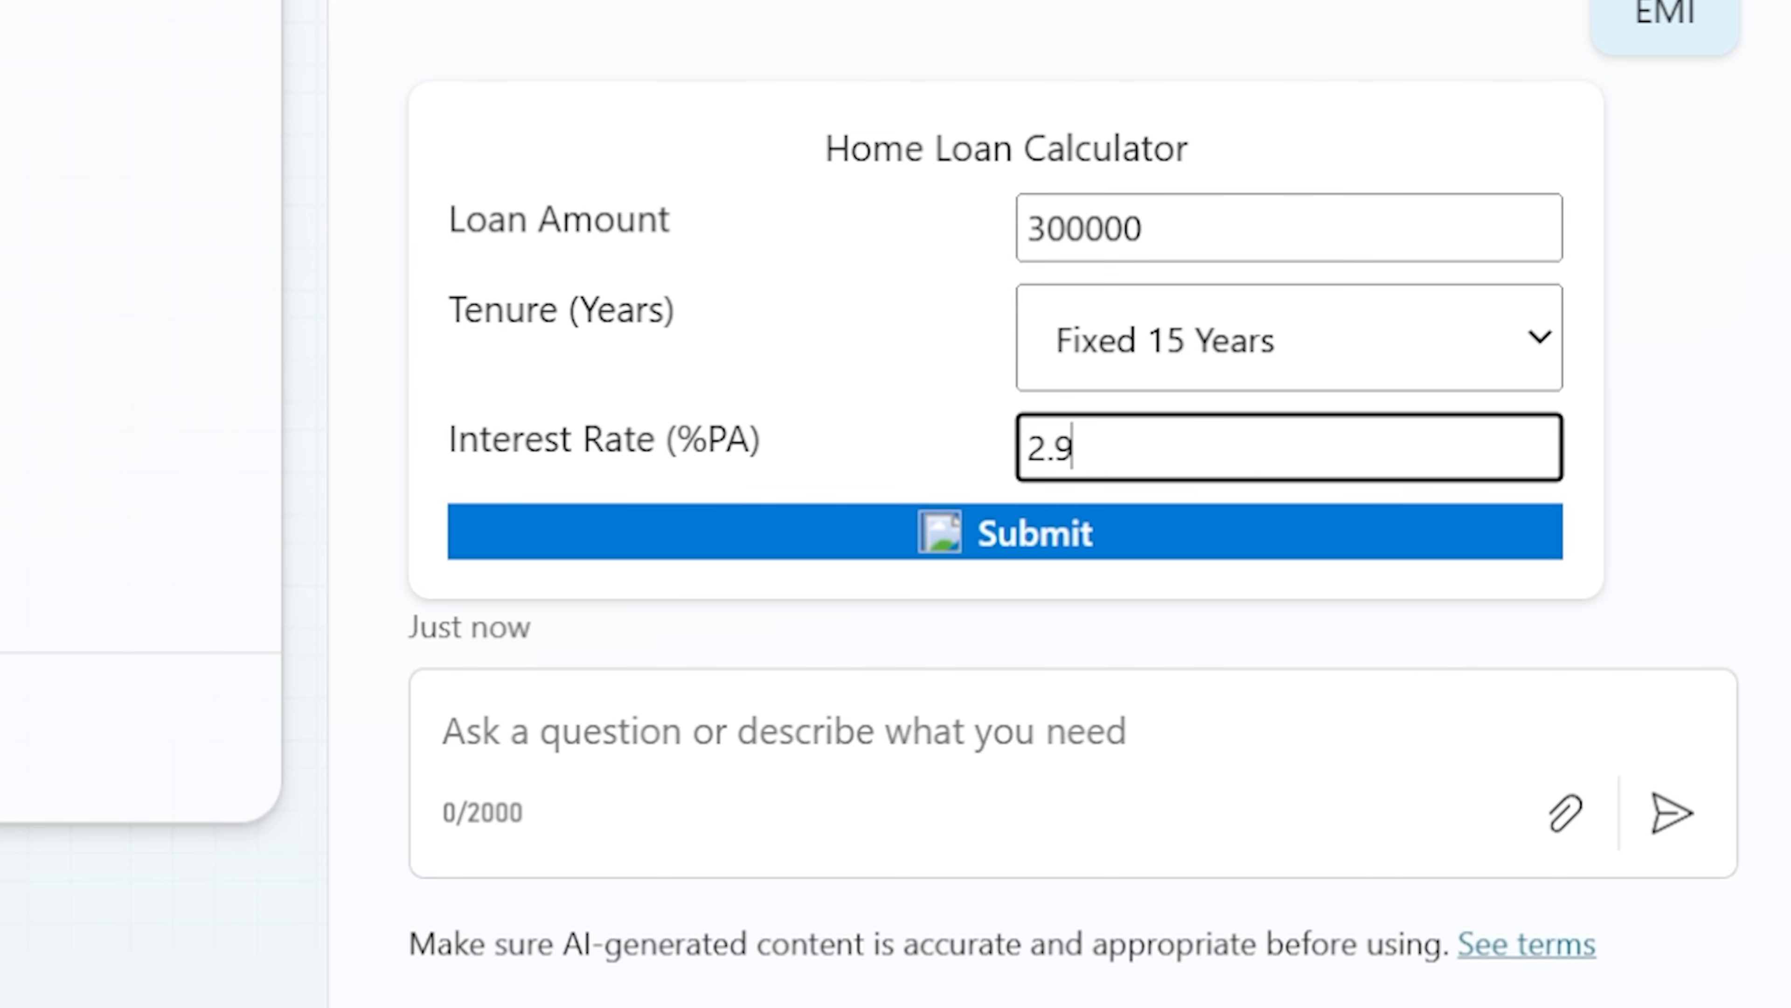
{"action": "left_click", "coordinate": [1051, 534]}
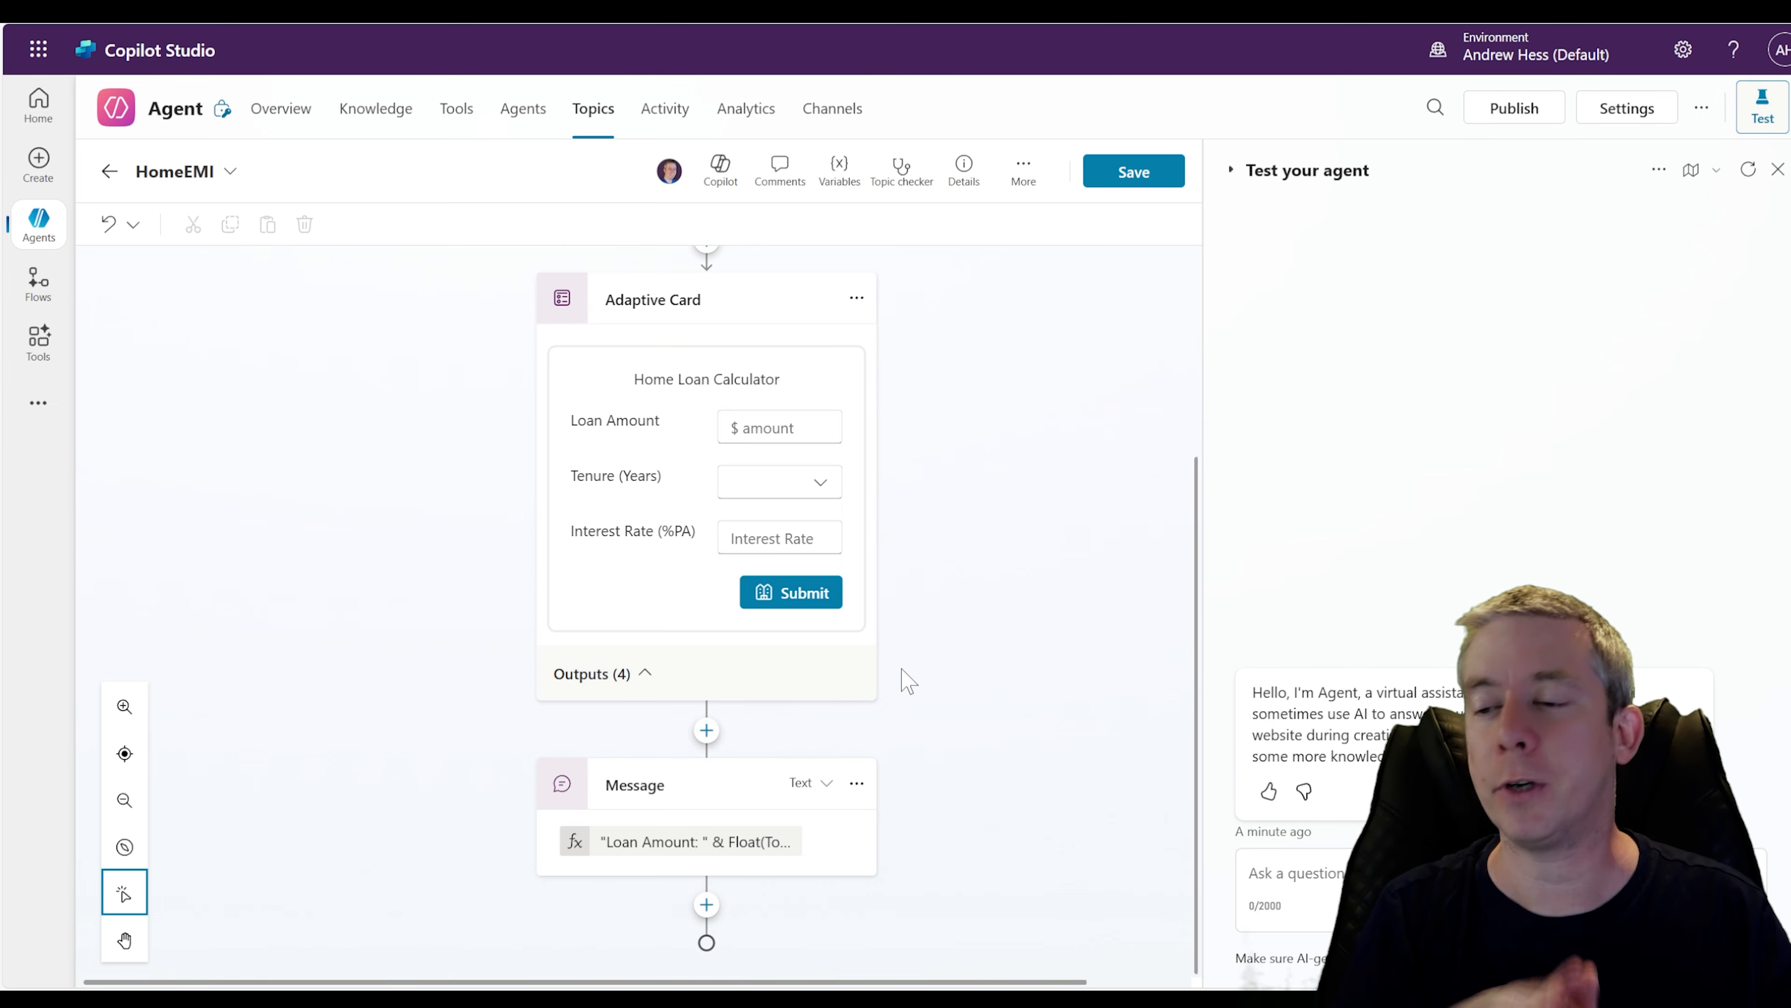
Add another Send a message node below the formula message and attach an adaptive card to it
{"action": "left_click", "coordinate": [707, 904]}
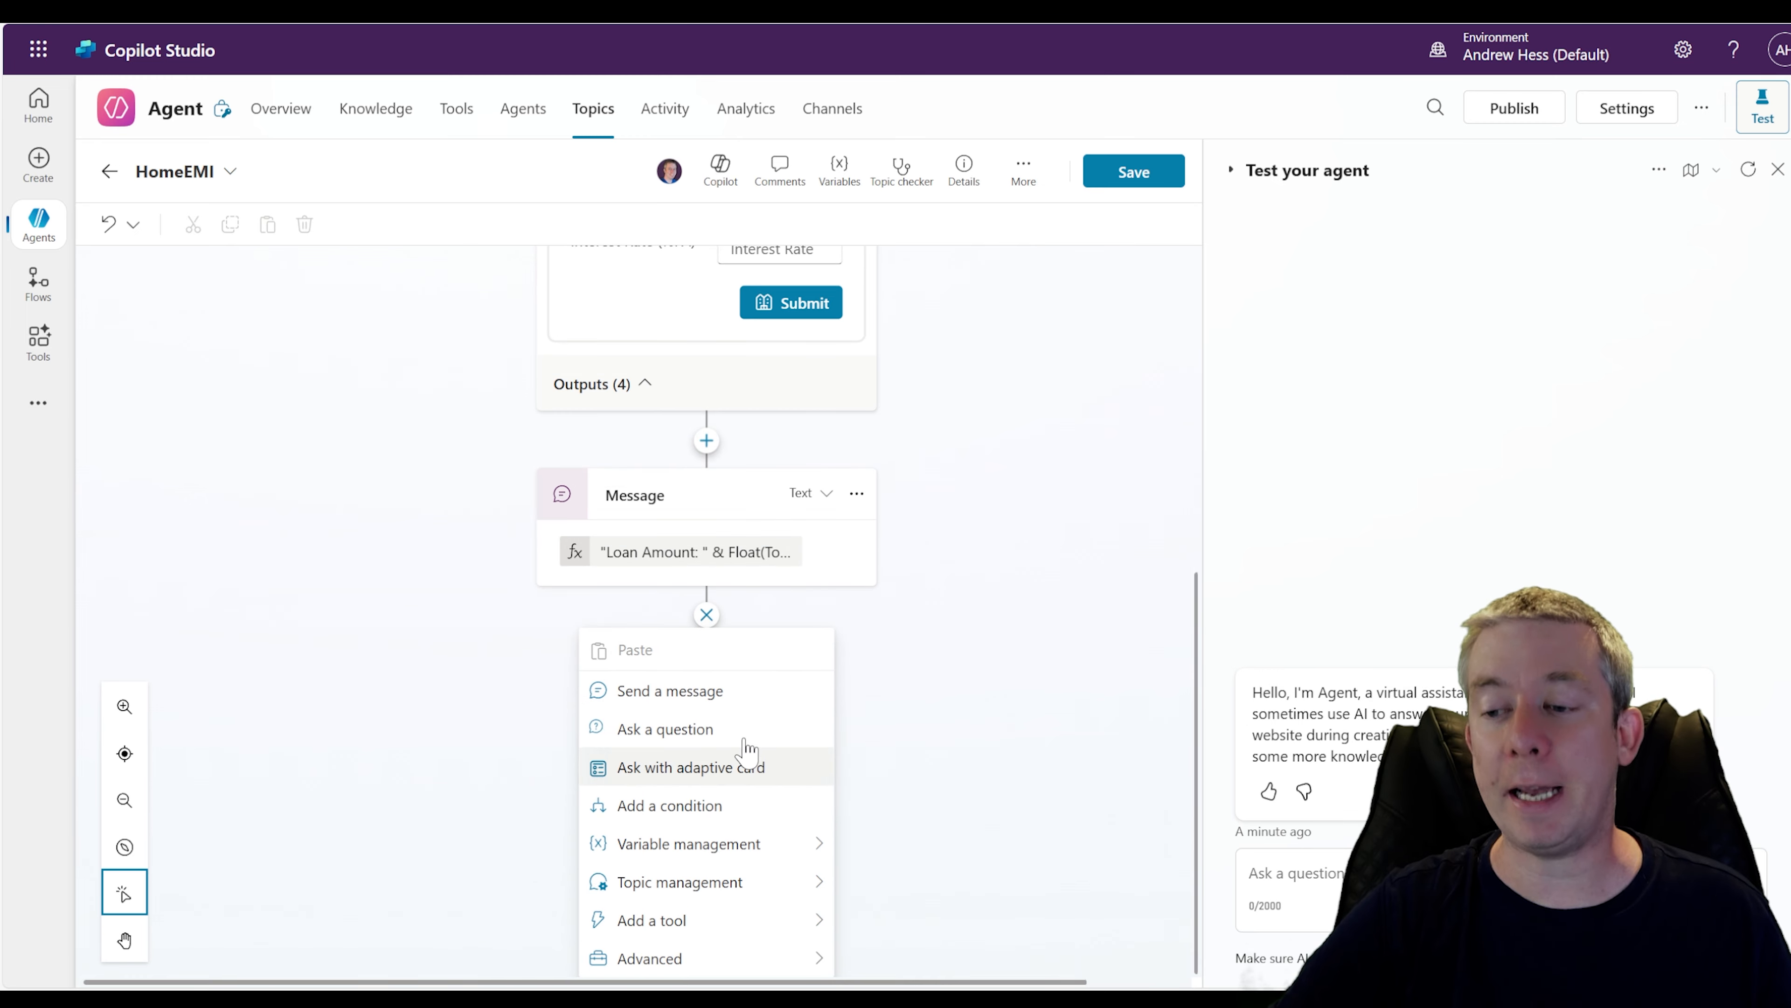
{"action": "left_click", "coordinate": [693, 706]}
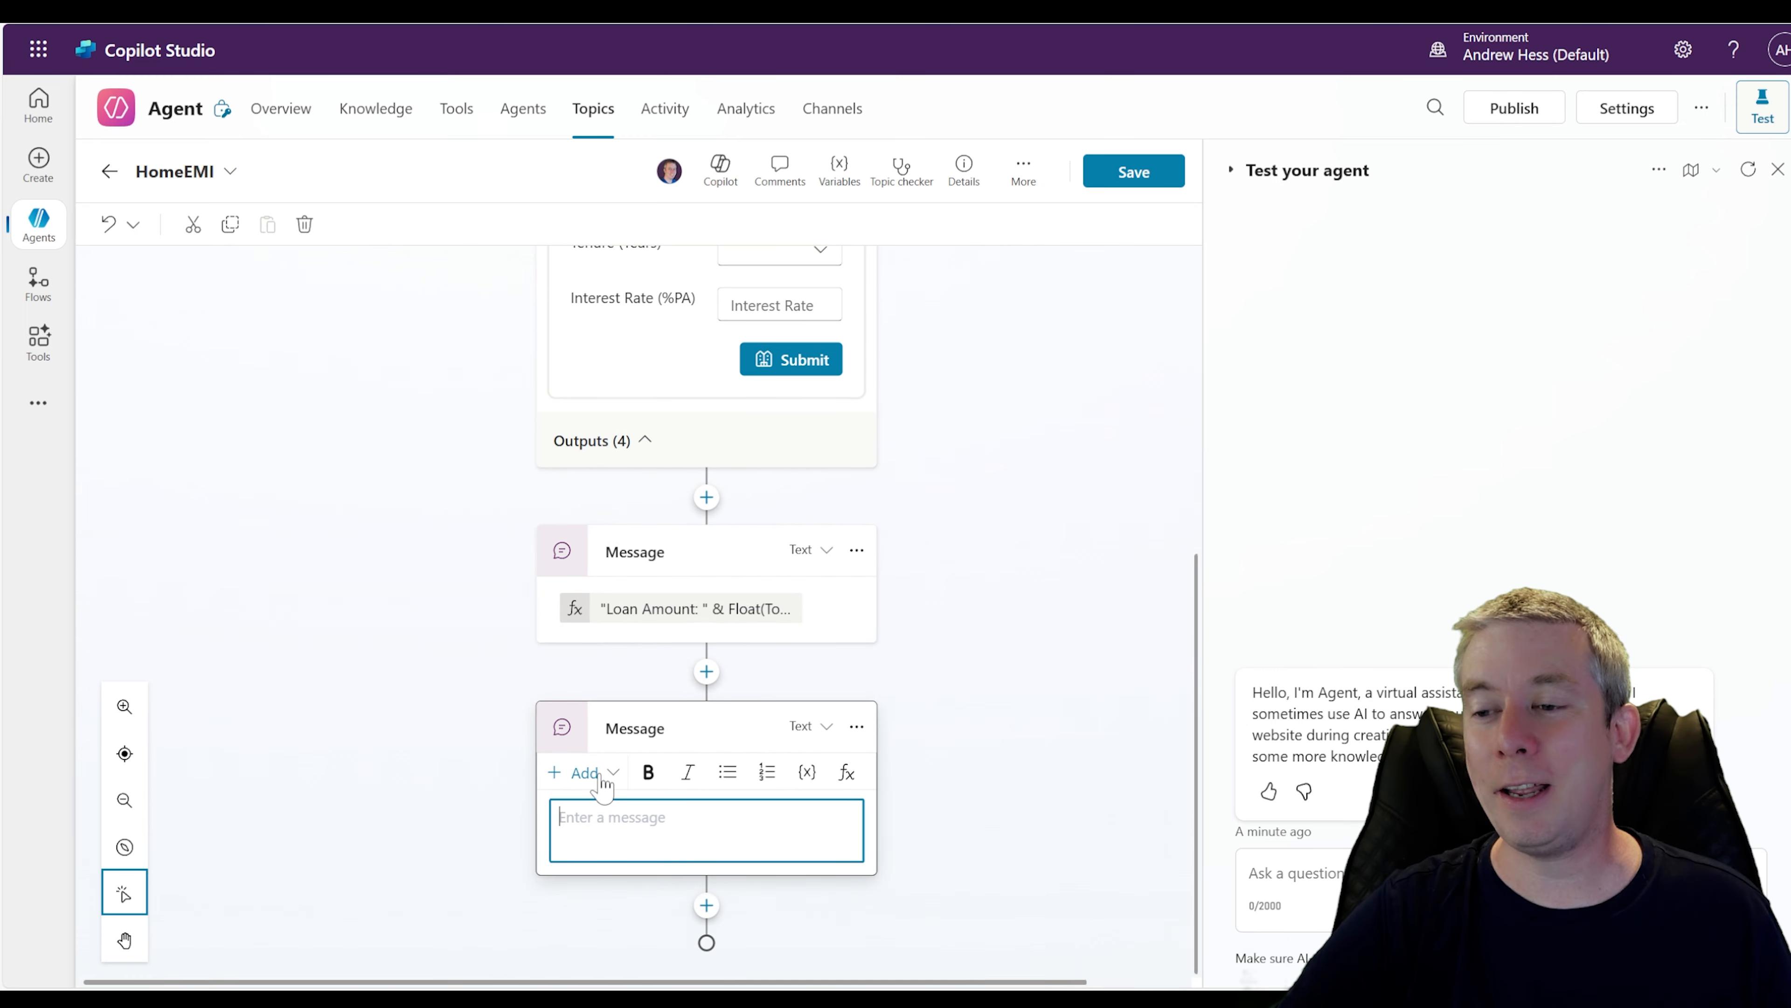
{"action": "left_click", "coordinate": [603, 779]}
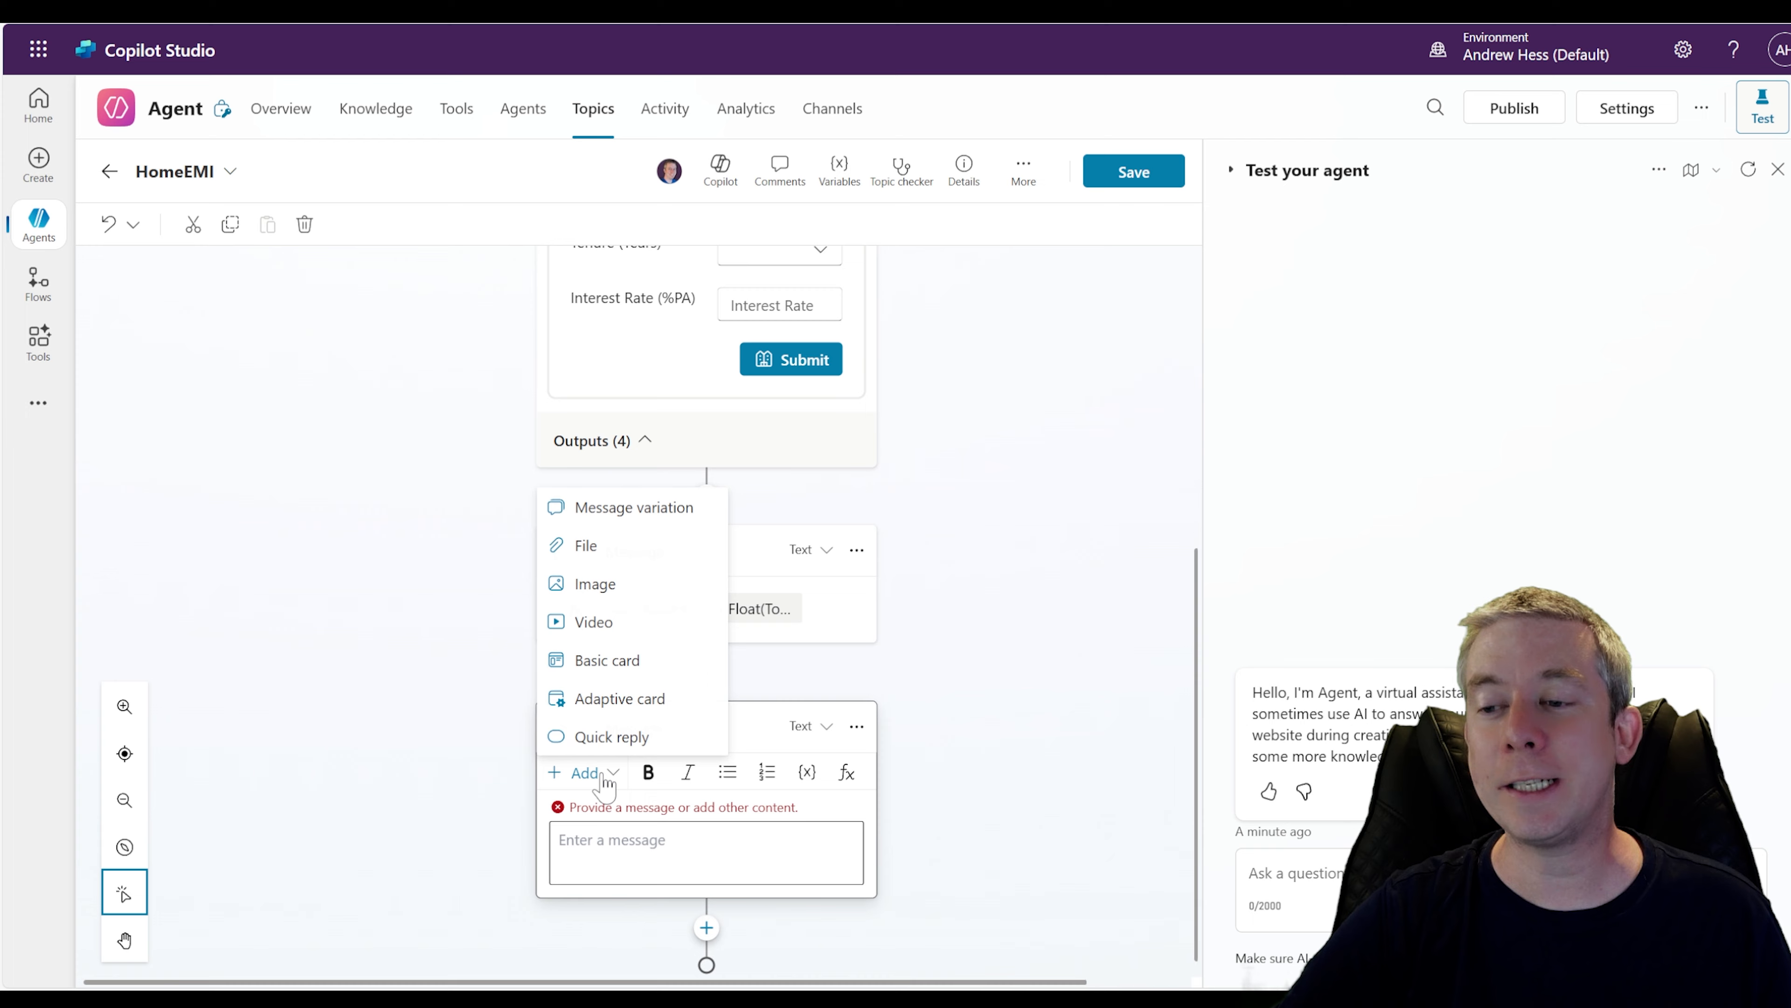
{"action": "left_click", "coordinate": [596, 700]}
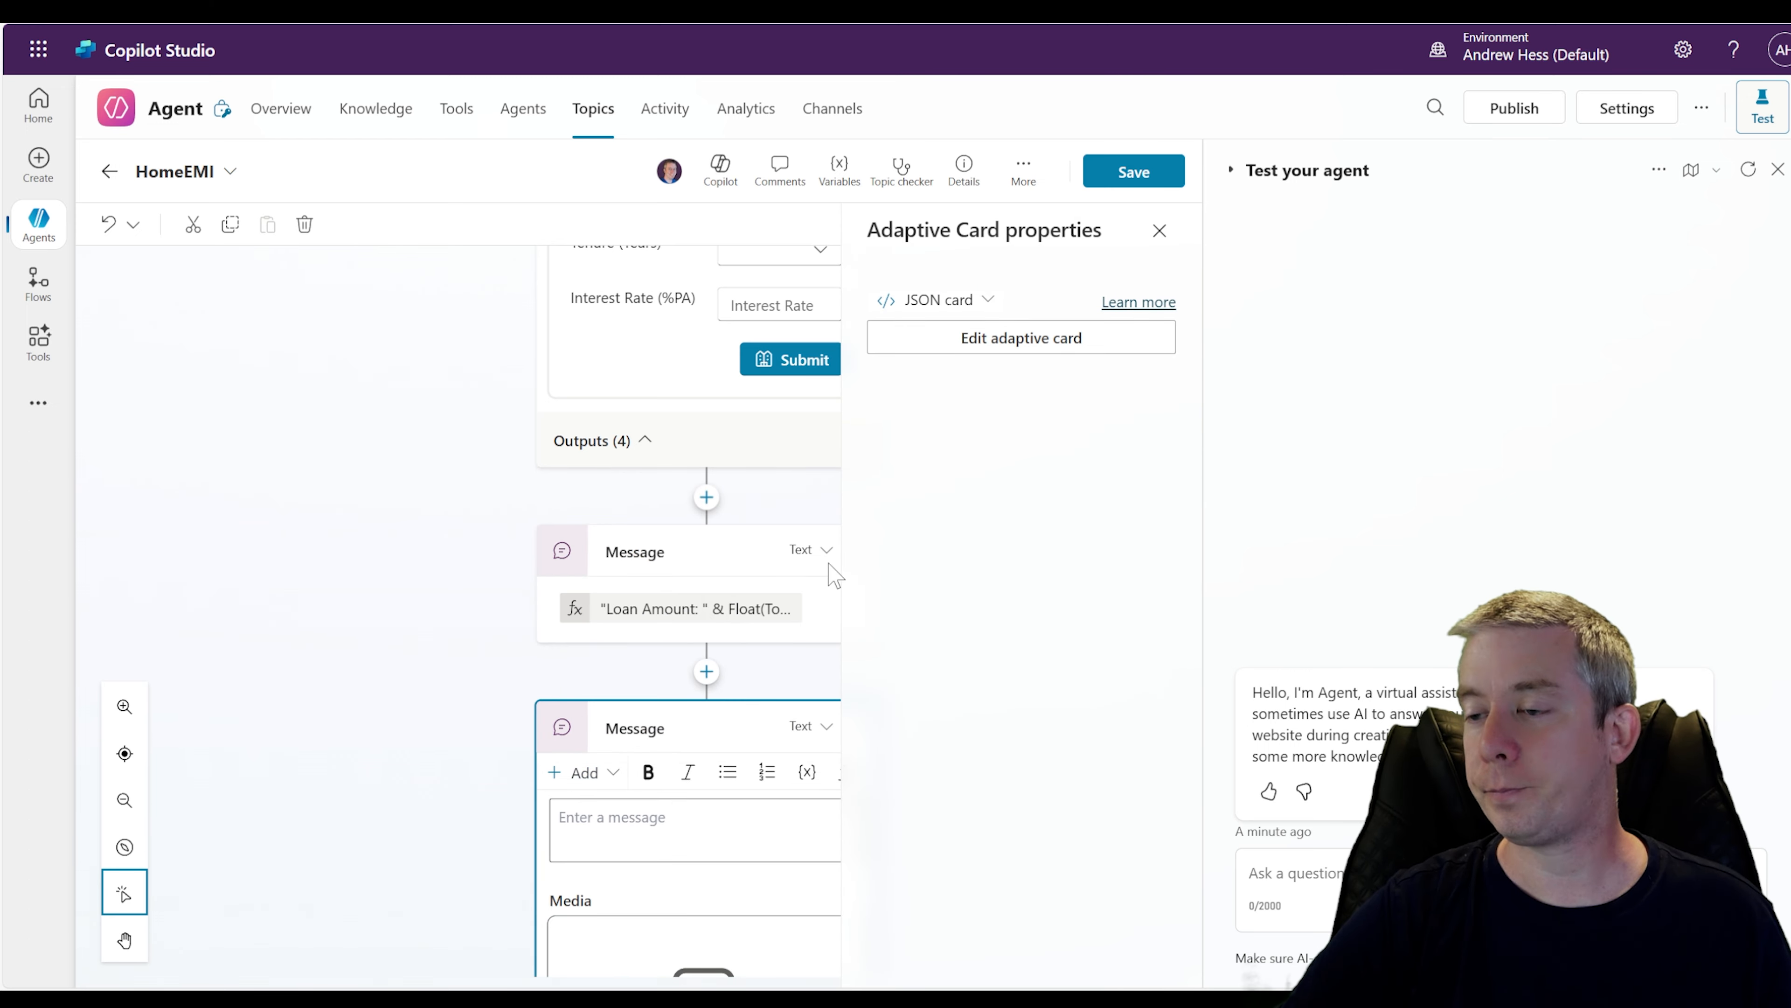
Try switching the adaptive card to a Formula card, then switch it back to a JSON card
{"action": "left_click", "coordinate": [966, 309]}
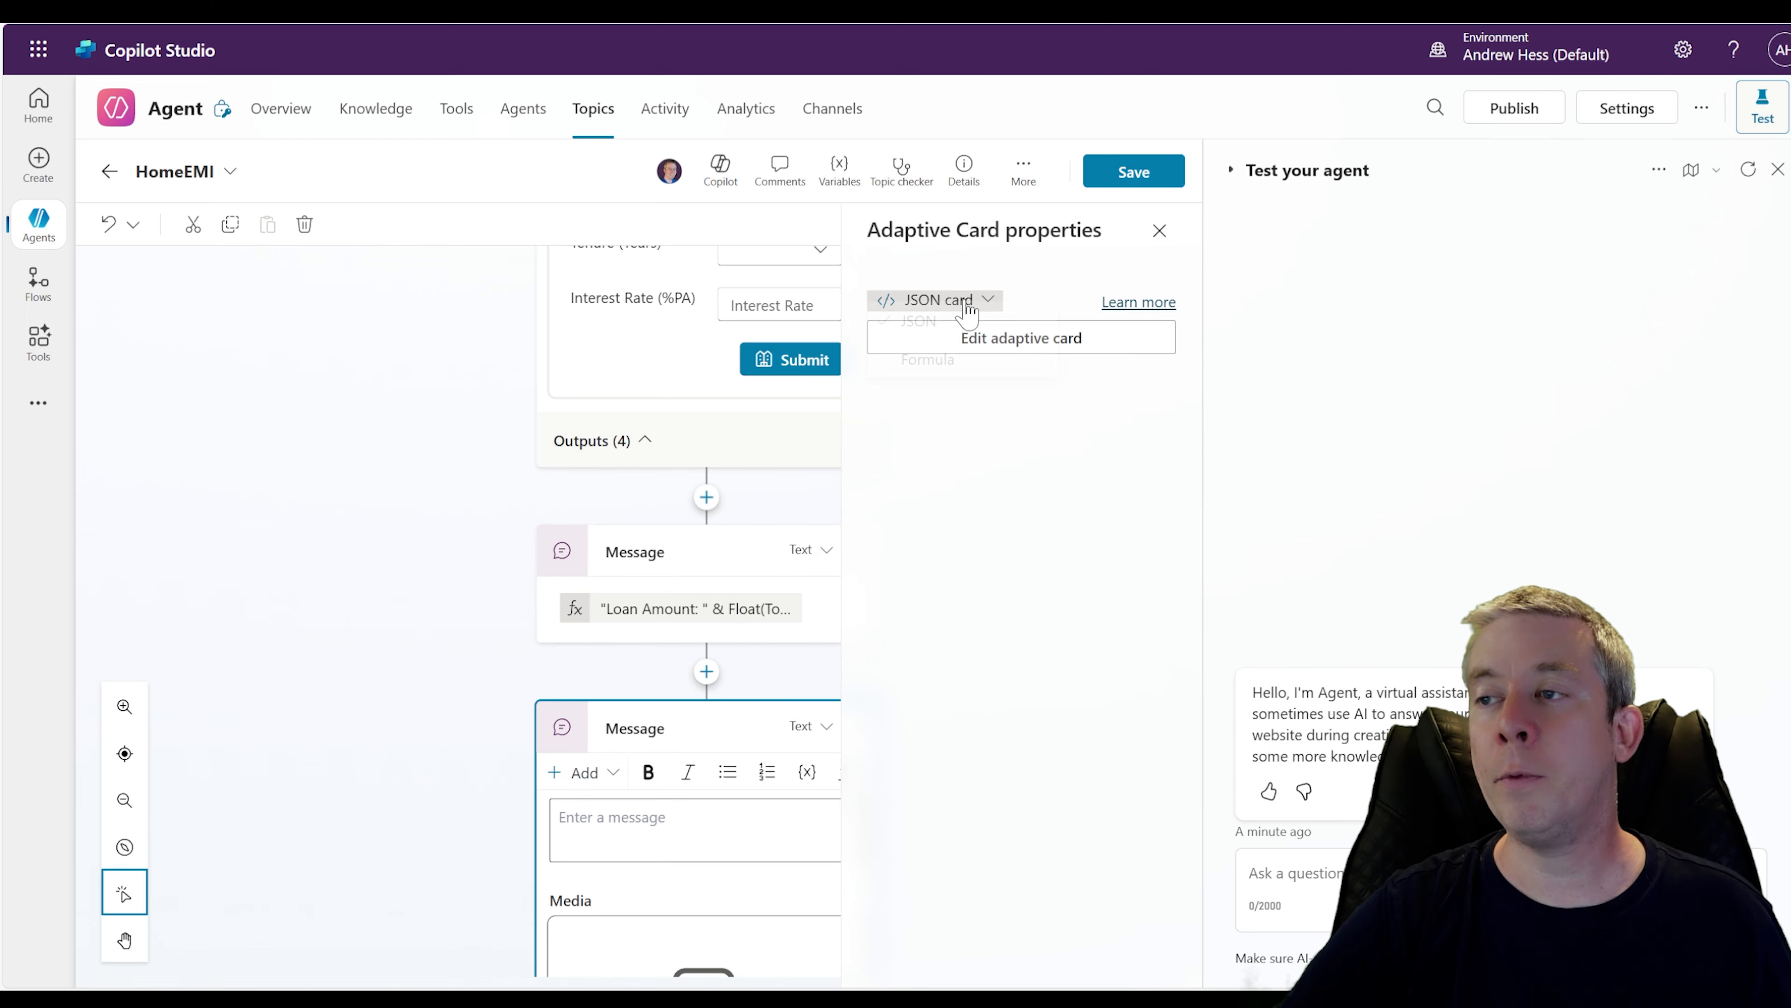
{"action": "left_click", "coordinate": [924, 374]}
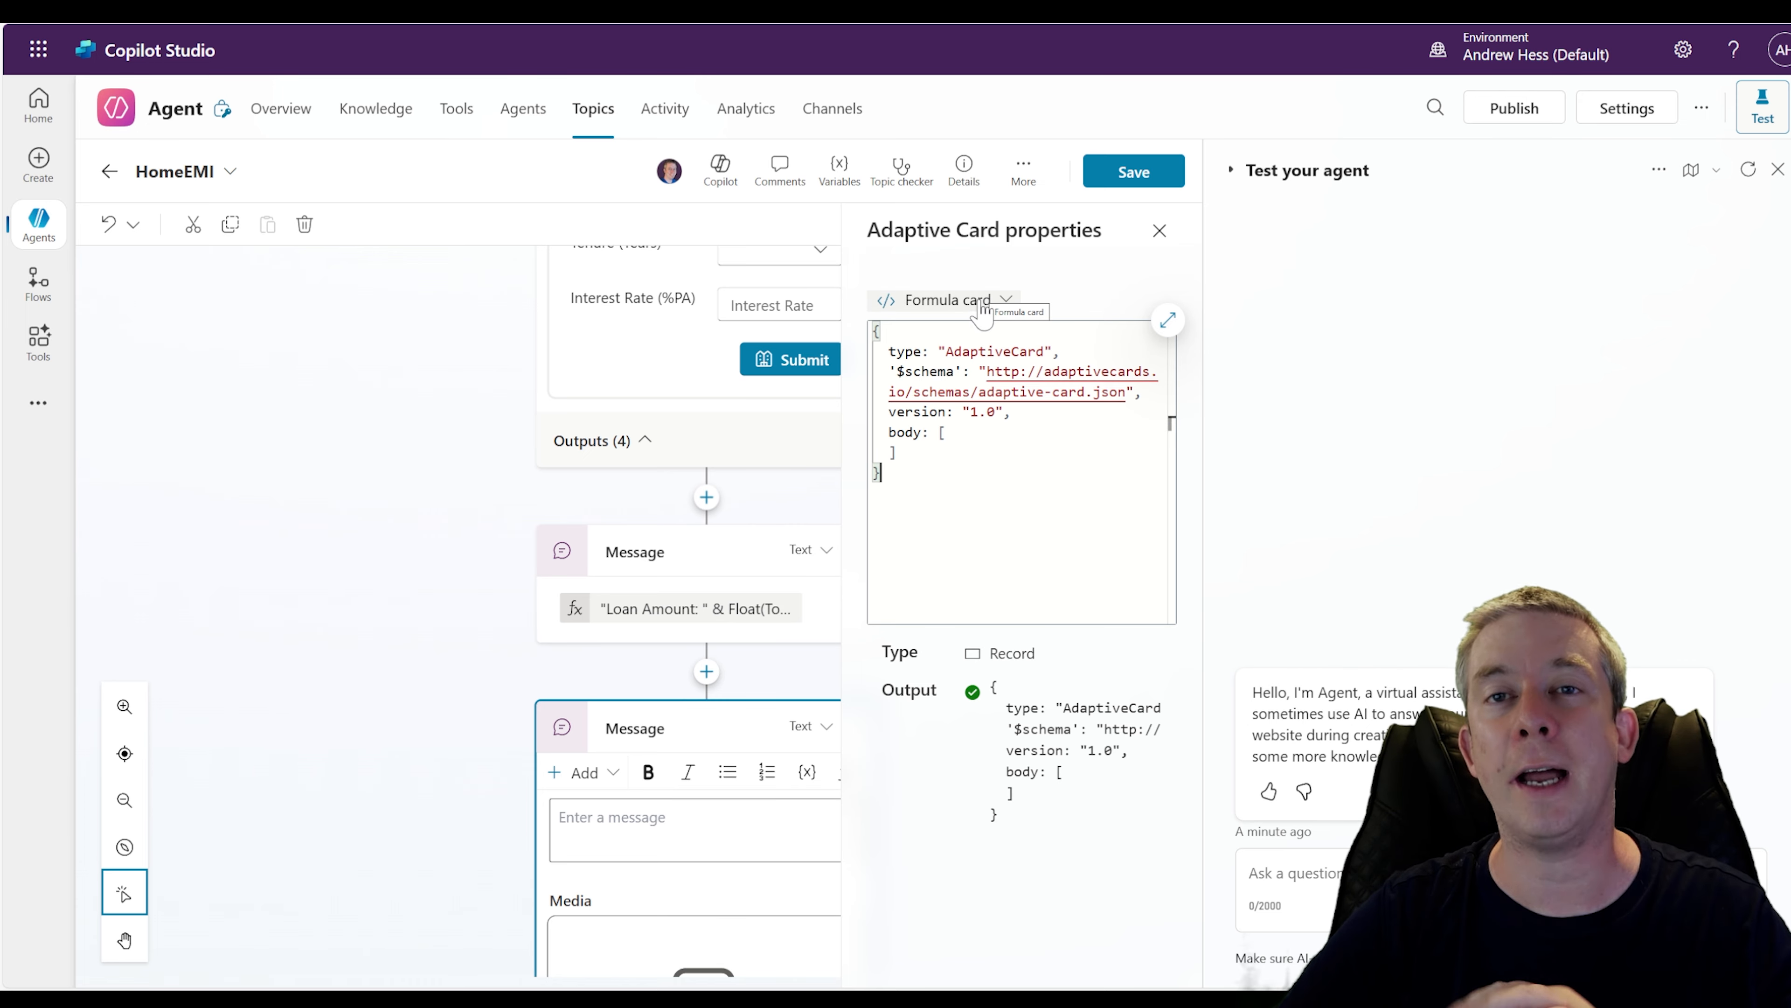
{"action": "left_click", "coordinate": [982, 310]}
{"action": "left_click", "coordinate": [938, 340]}
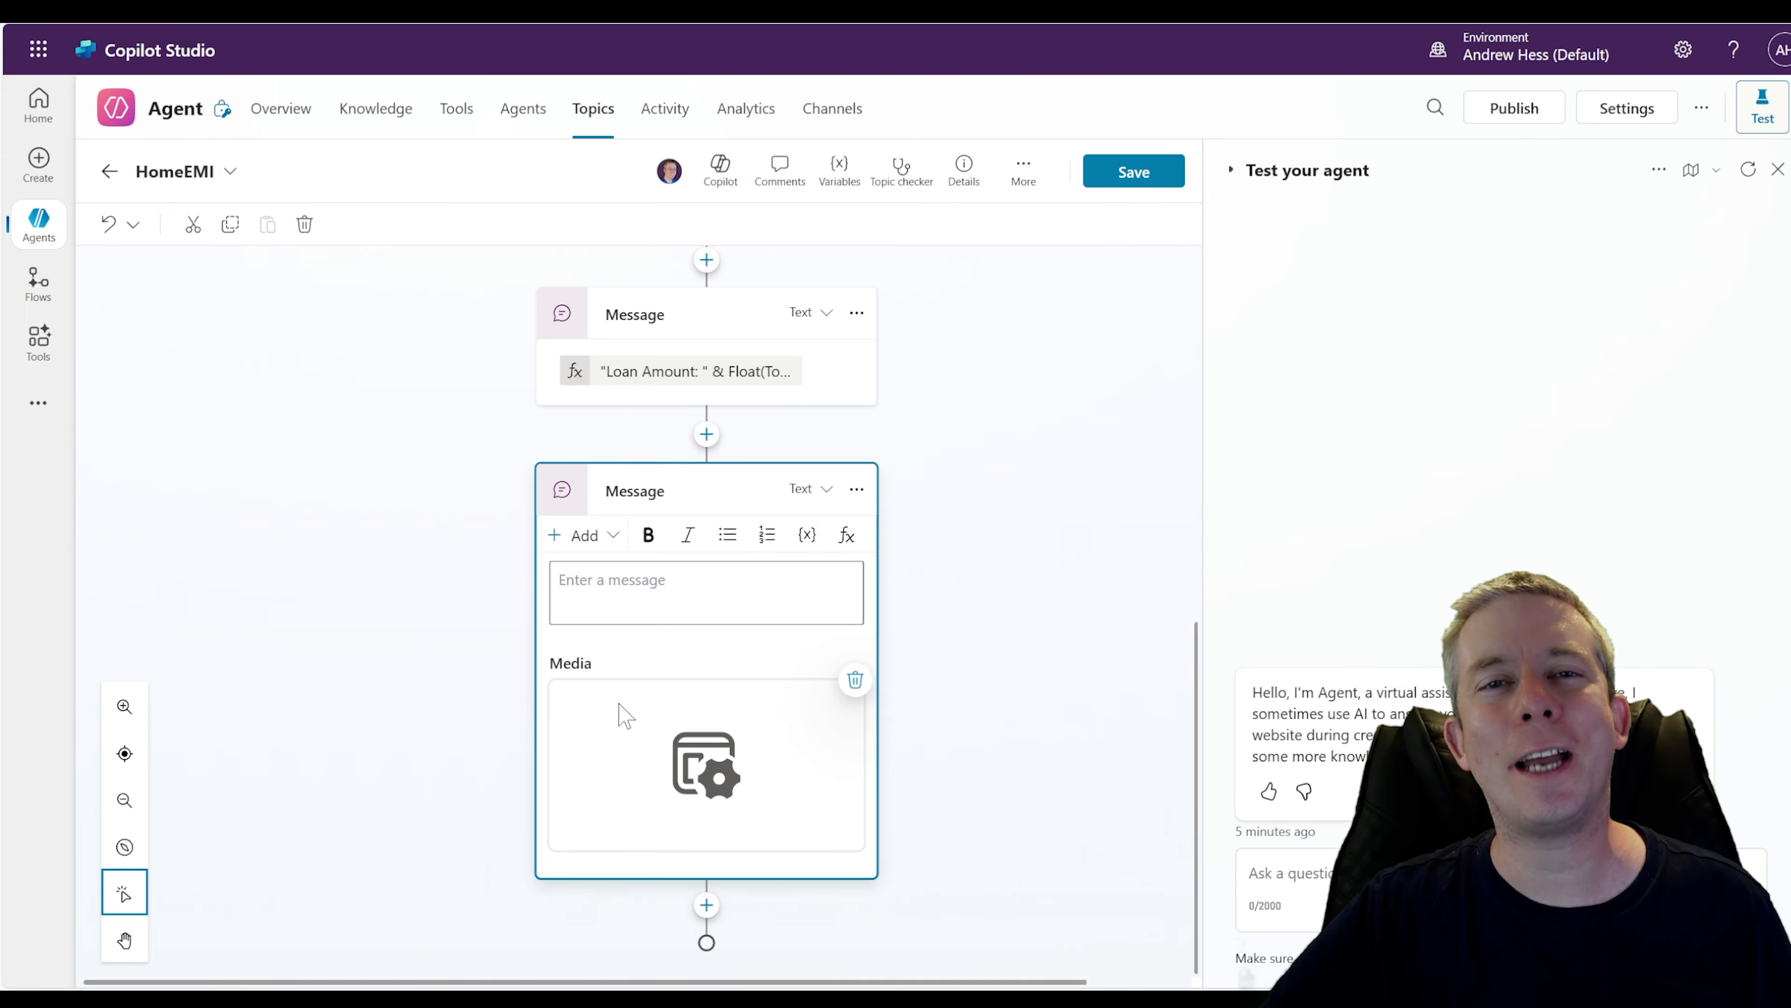
{"action": "left_click", "coordinate": [655, 762]}
{"action": "left_click", "coordinate": [1008, 339]}
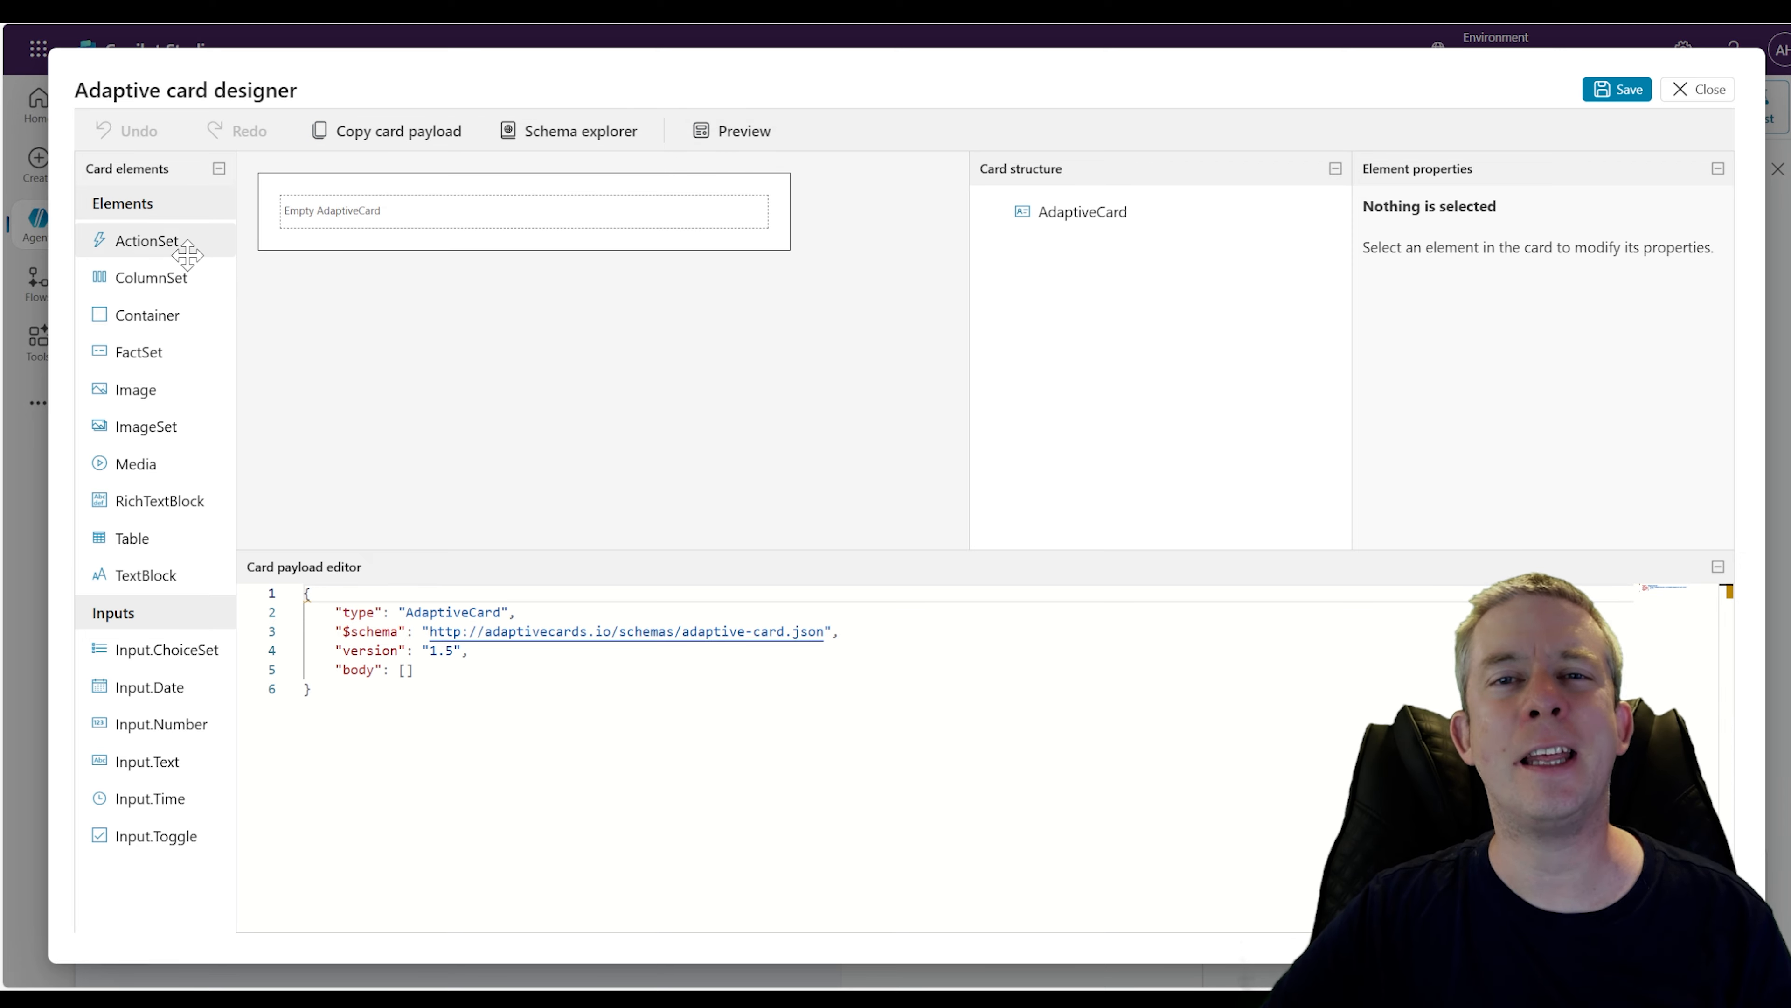
{"action": "left_click", "coordinate": [1700, 93]}
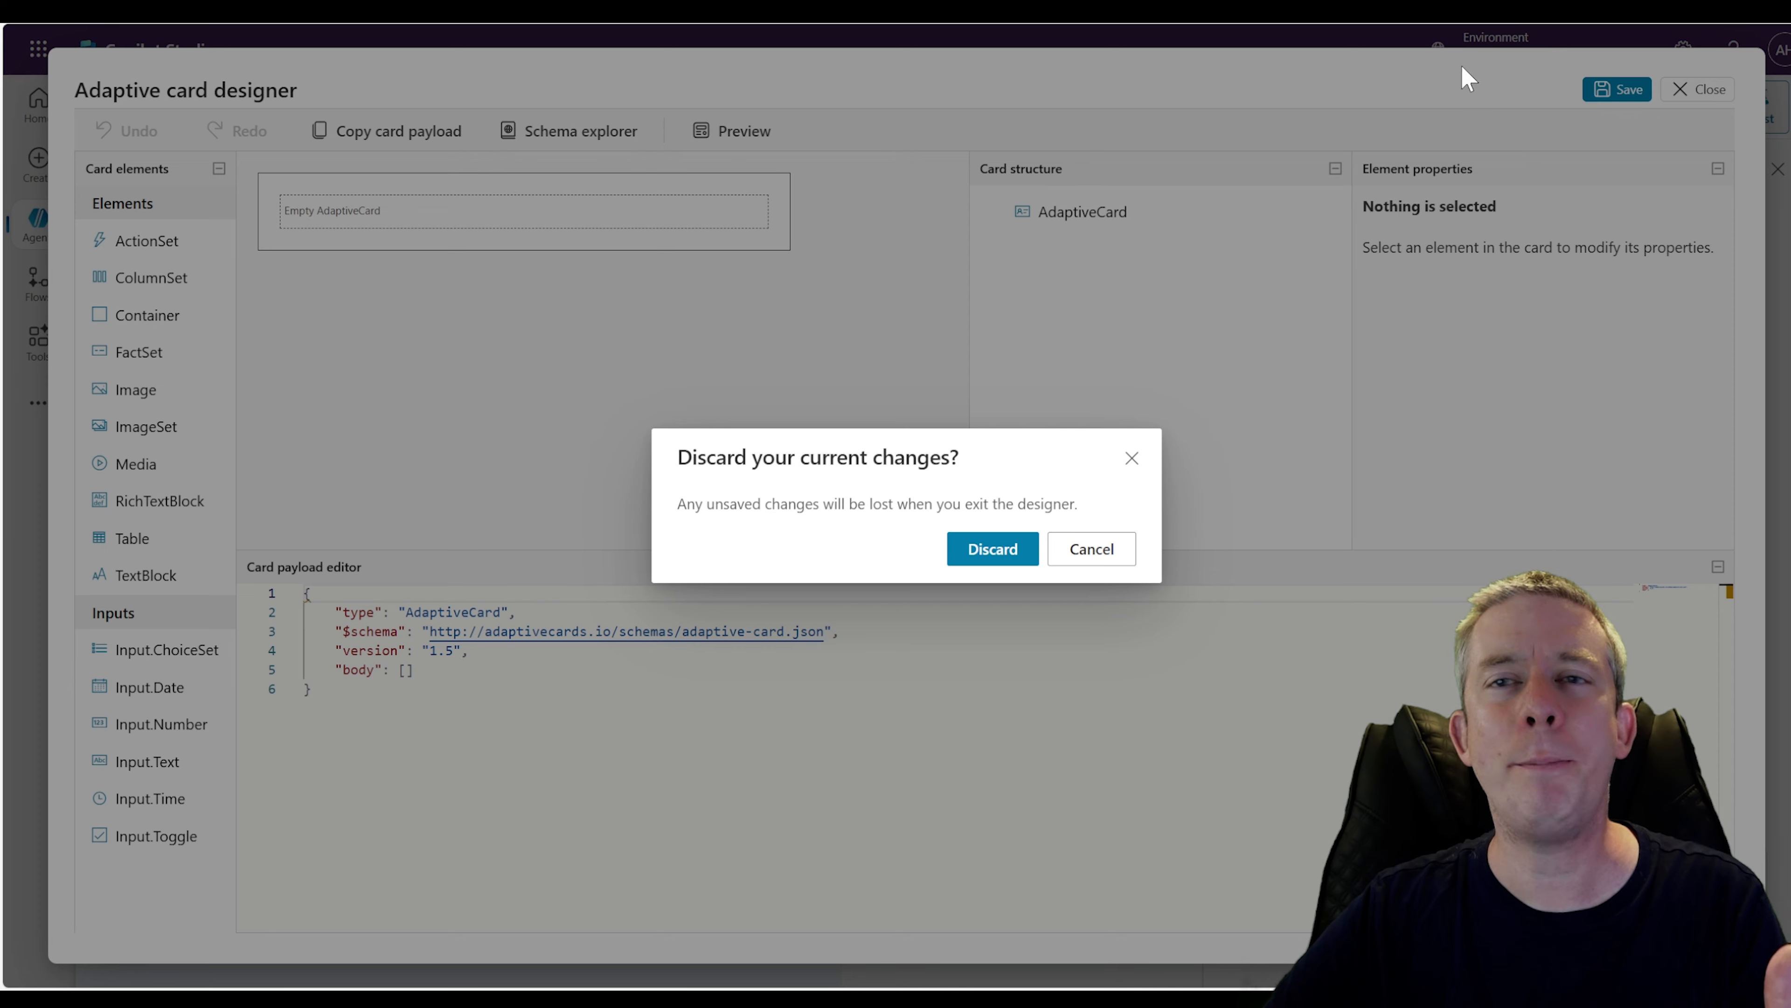
{"action": "left_click", "coordinate": [992, 548]}
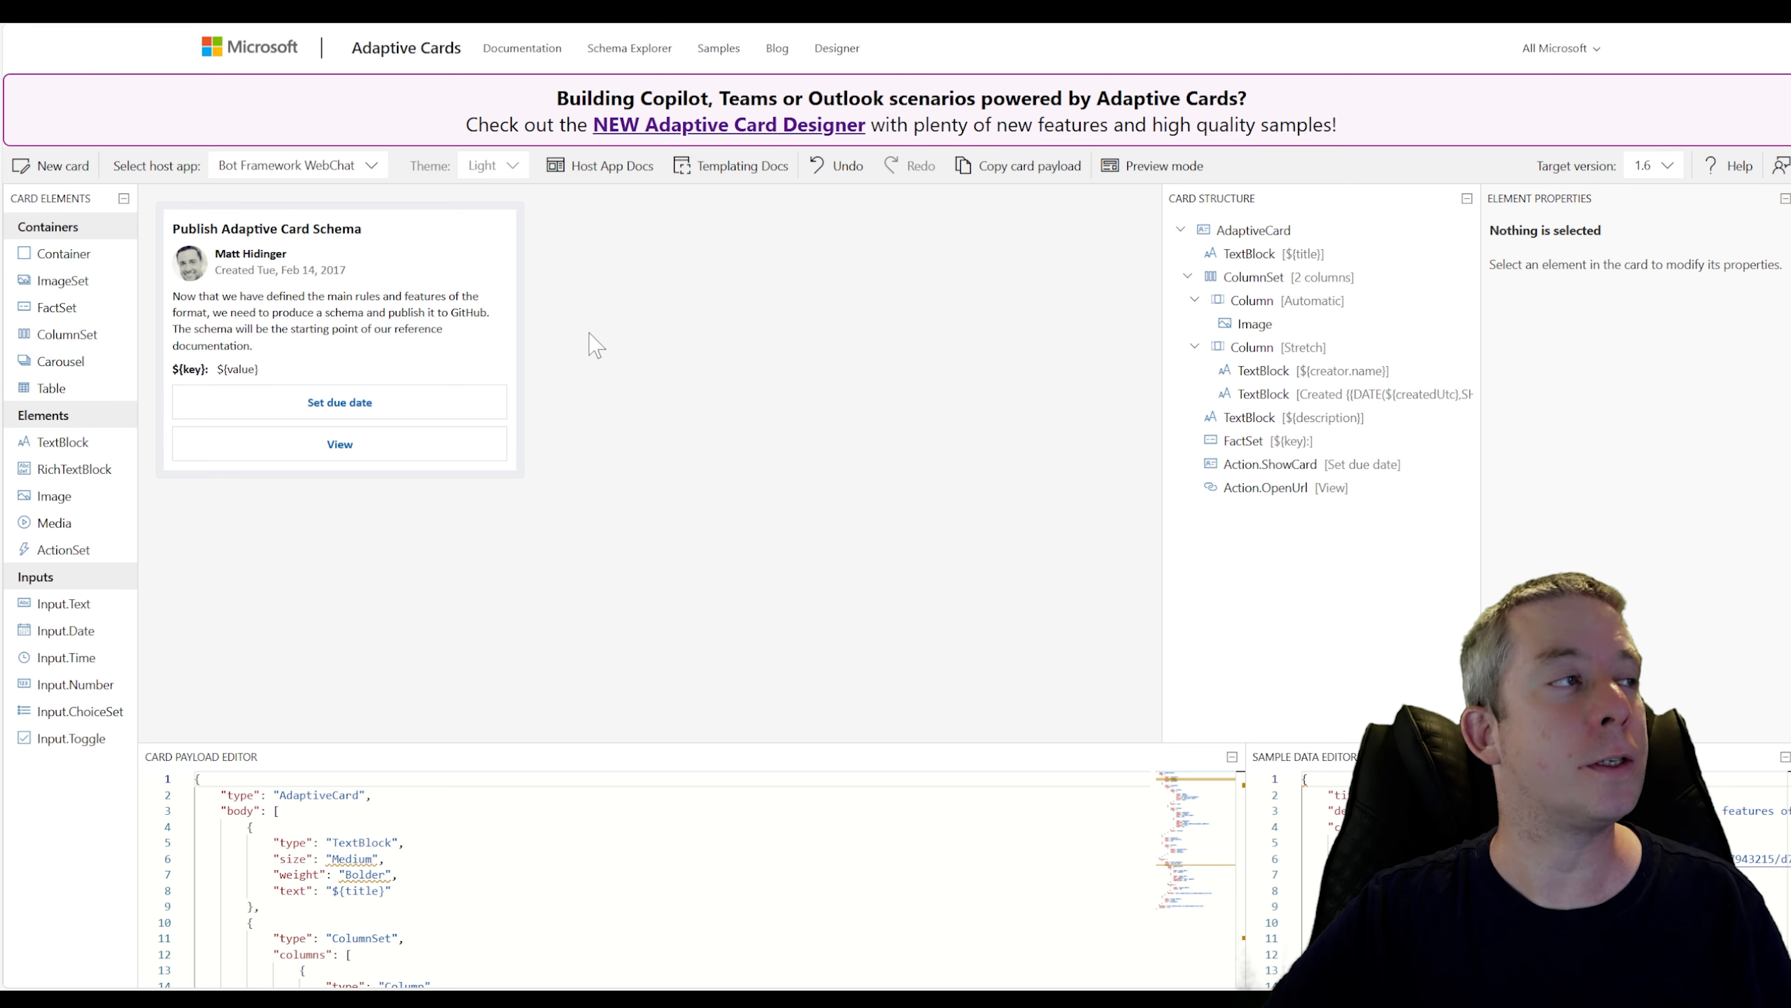
Open the new Adaptive Card Designer website and start a new card from the Issue sample
{"action": "left_click", "coordinate": [695, 127]}
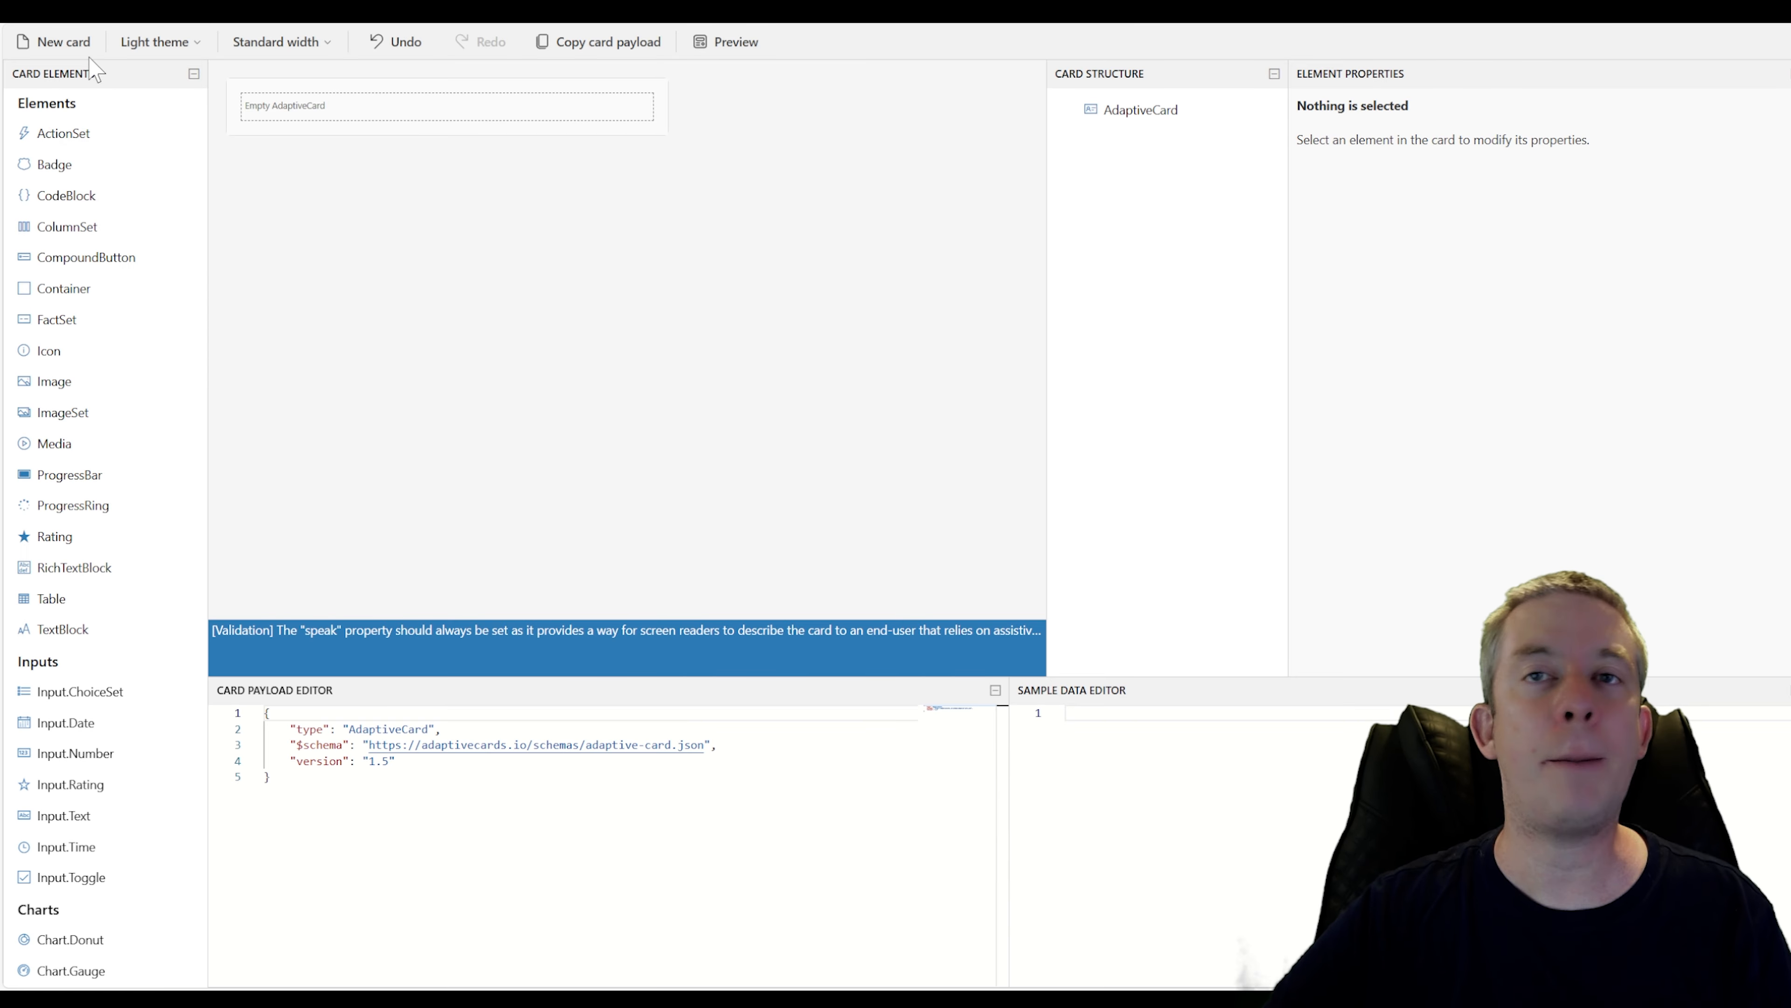
{"action": "left_click", "coordinate": [62, 43]}
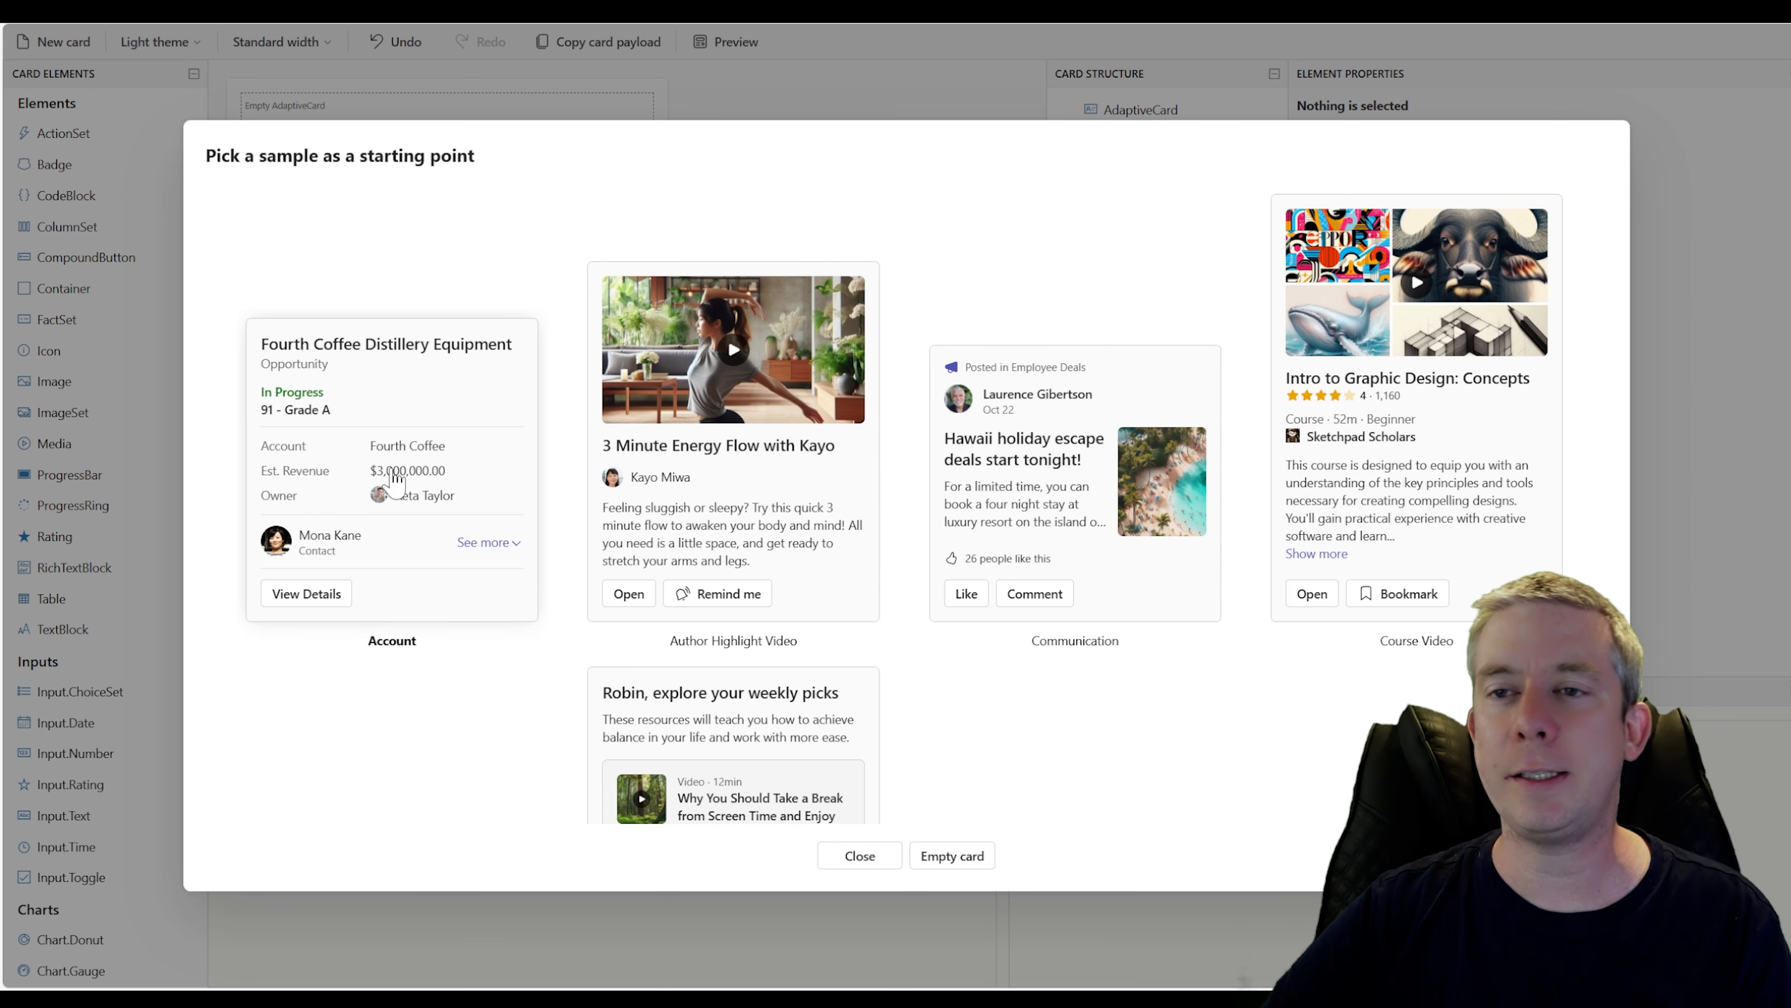
{"action": "scroll", "coordinate": [346, 430], "scroll_direction": "down", "scroll_amount": 5}
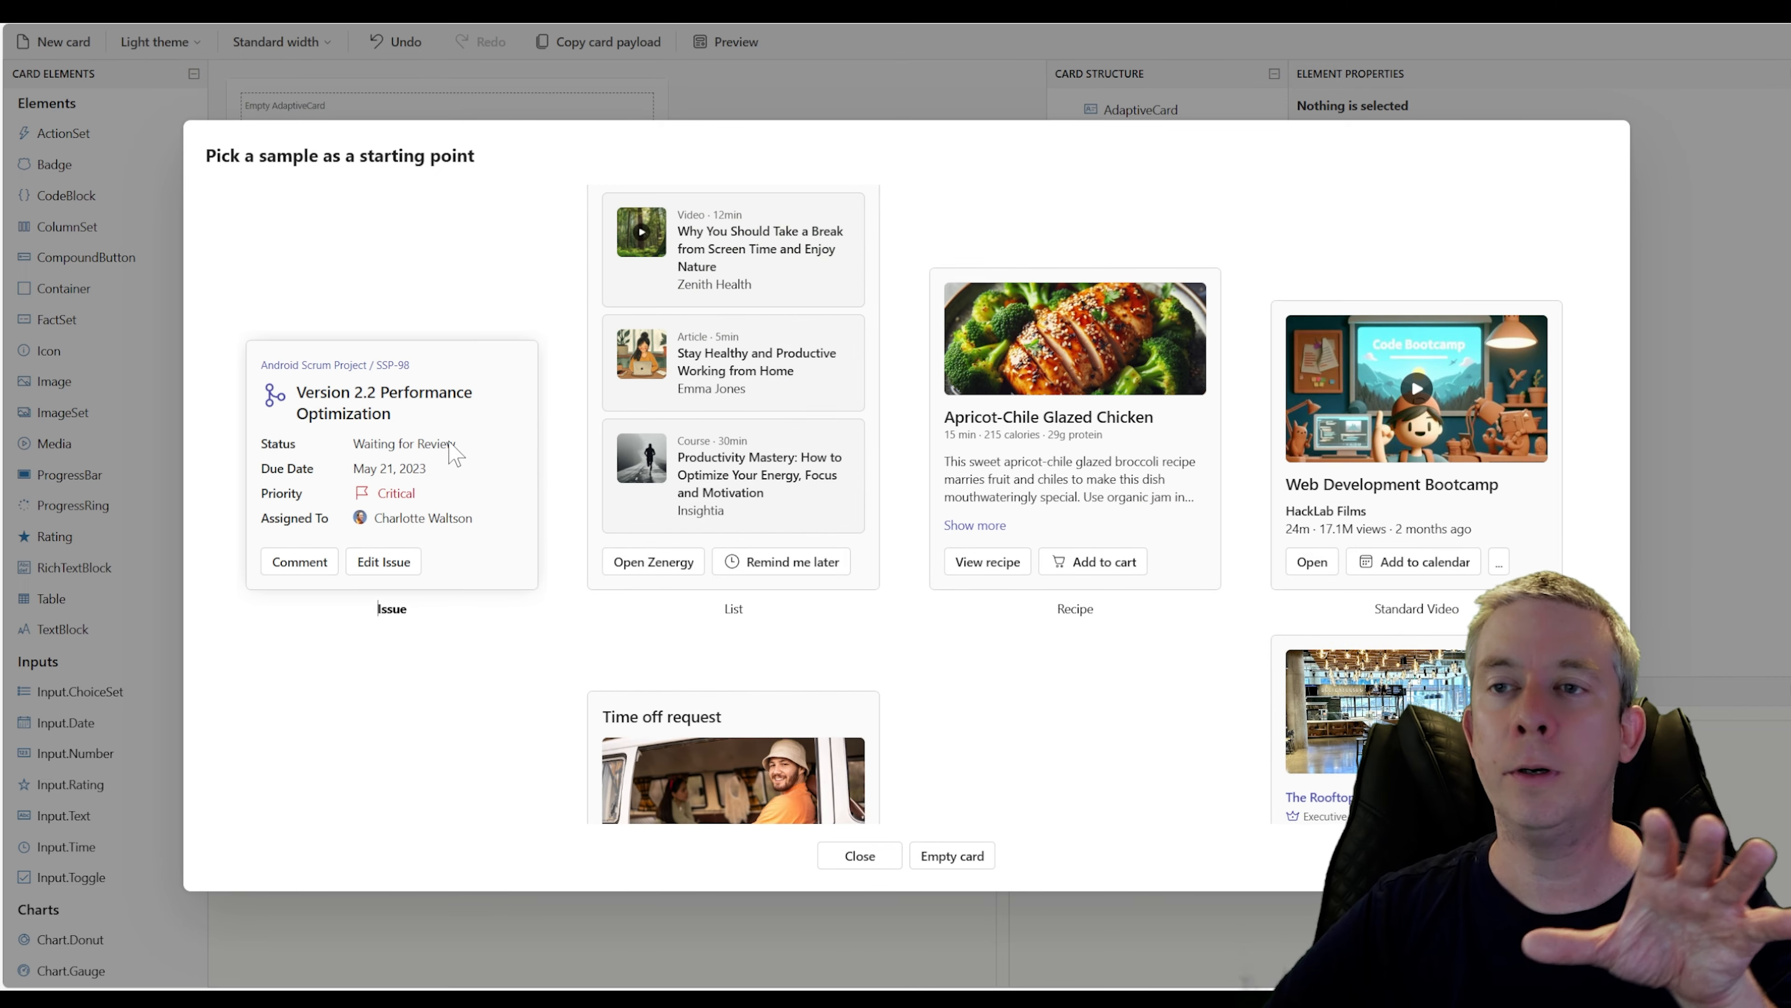
{"action": "left_click", "coordinate": [448, 452]}
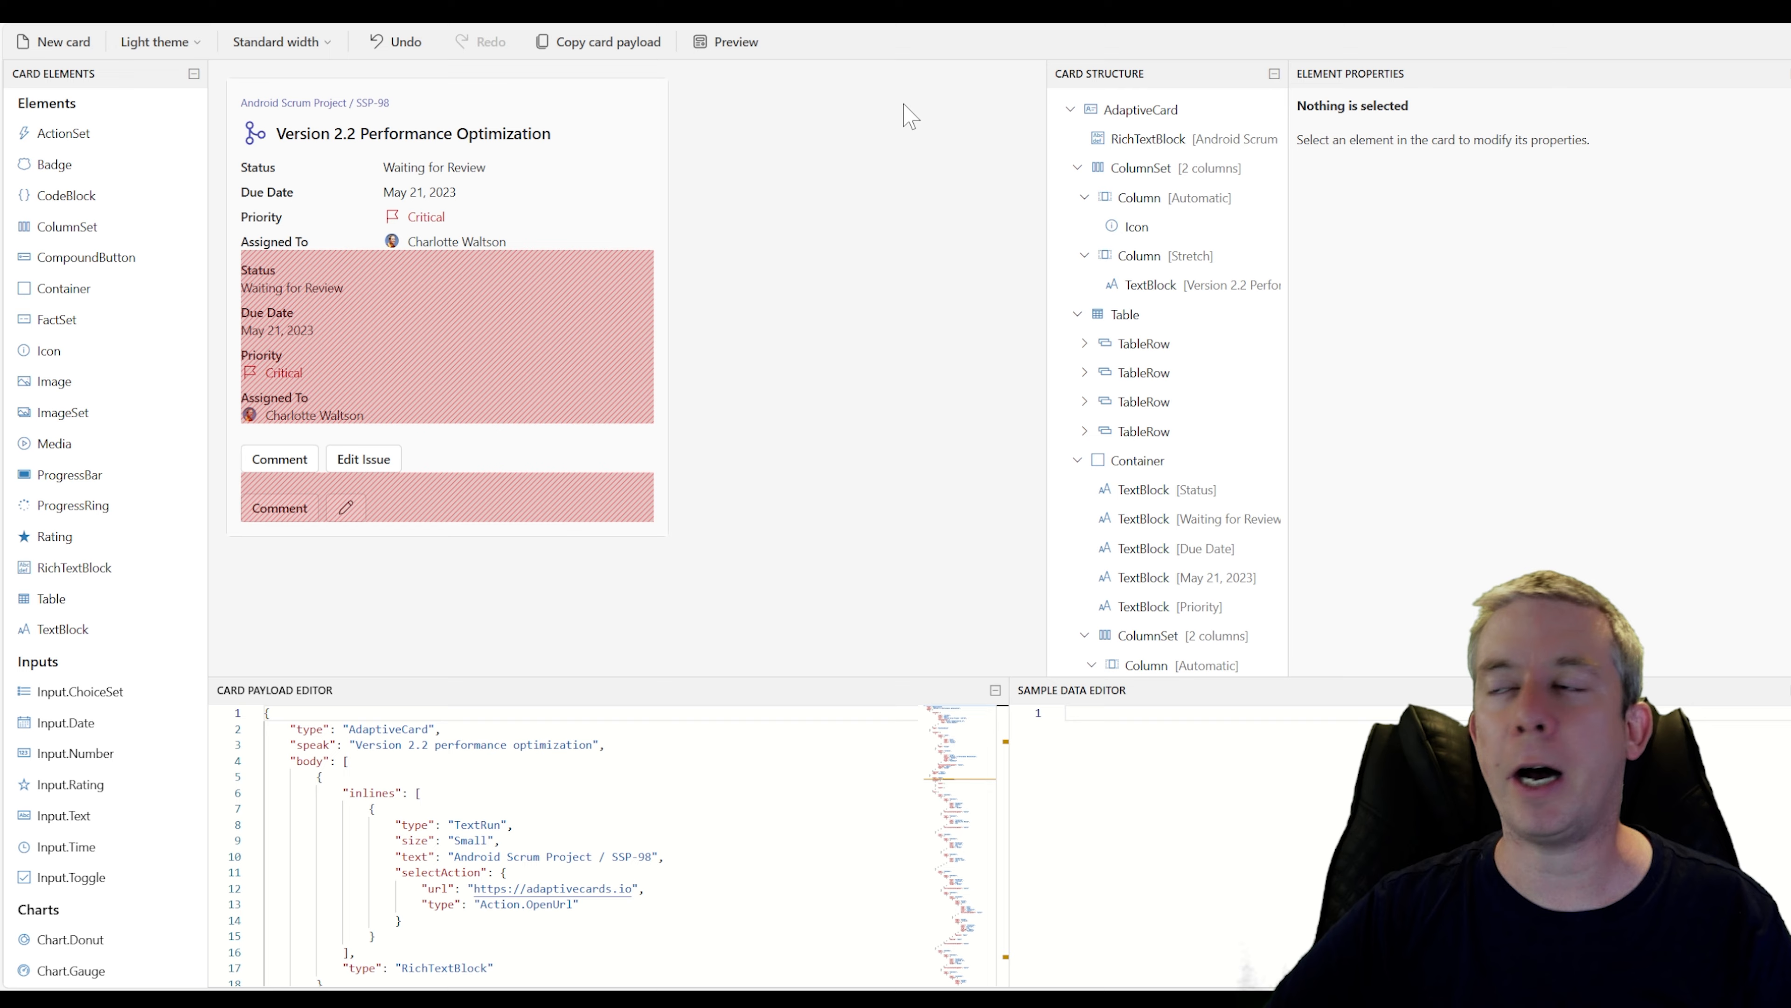
Preview the Issue card at all widths, then select the card's action set to inspect its properties
{"action": "left_click", "coordinate": [729, 55]}
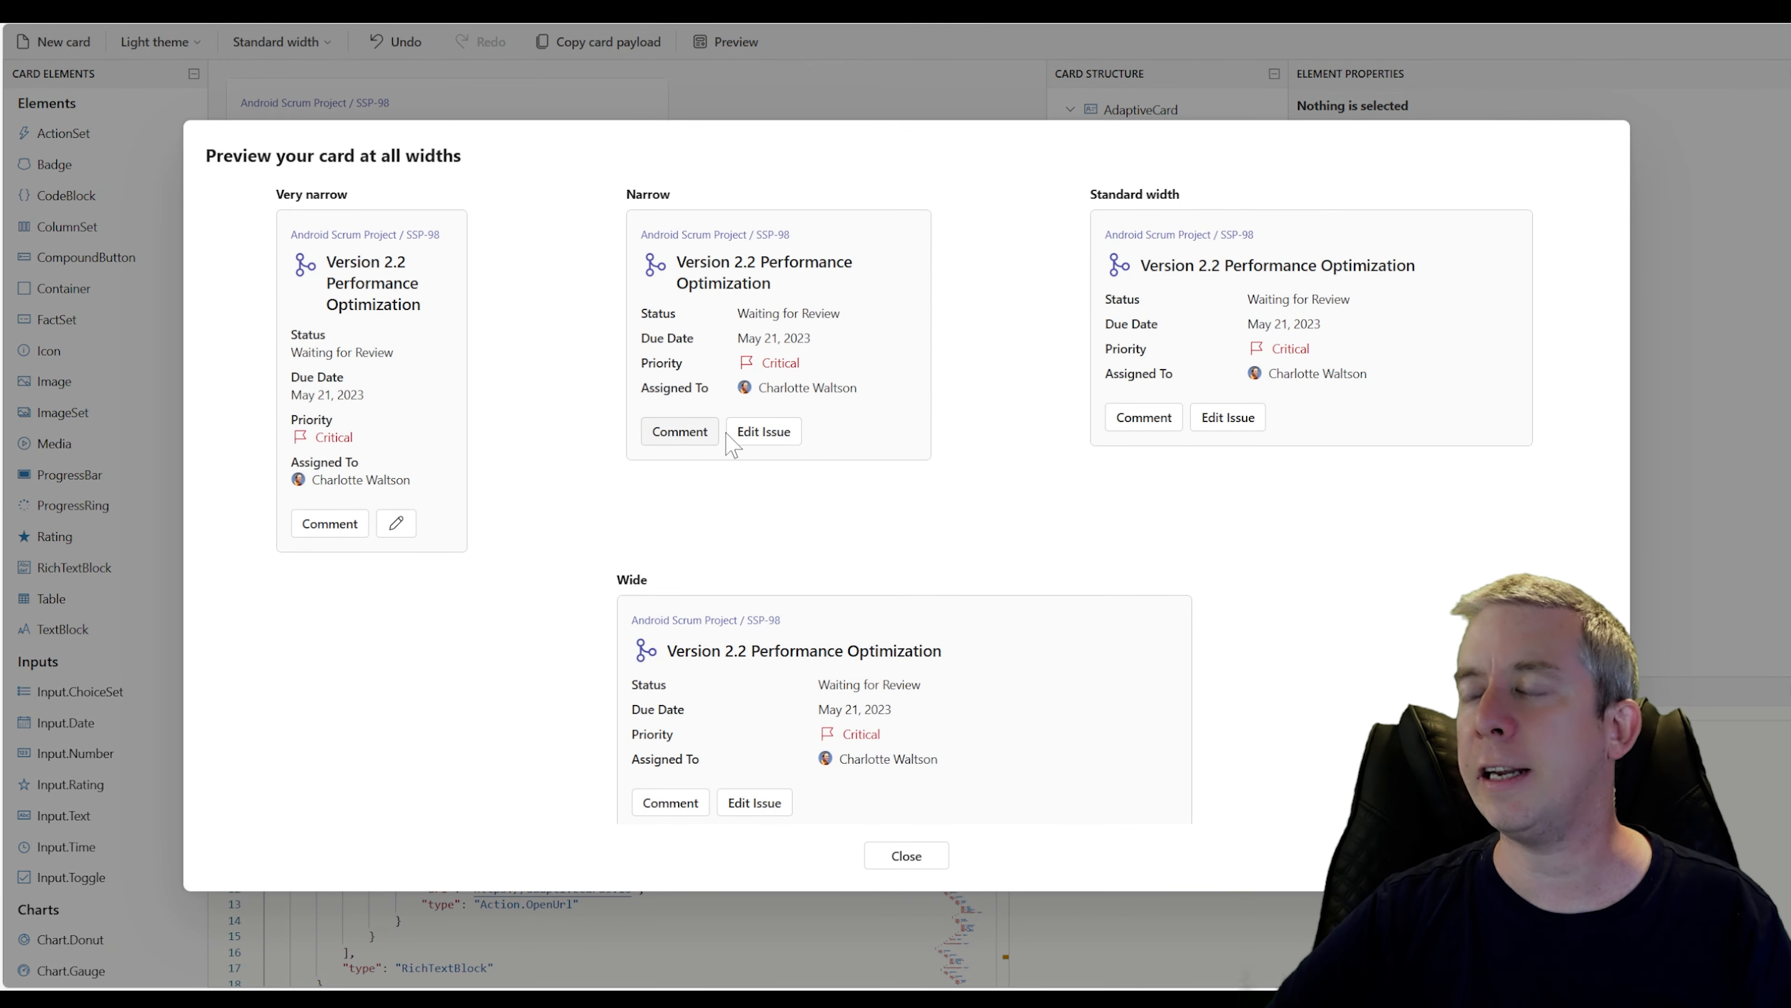
{"action": "left_click", "coordinate": [939, 864]}
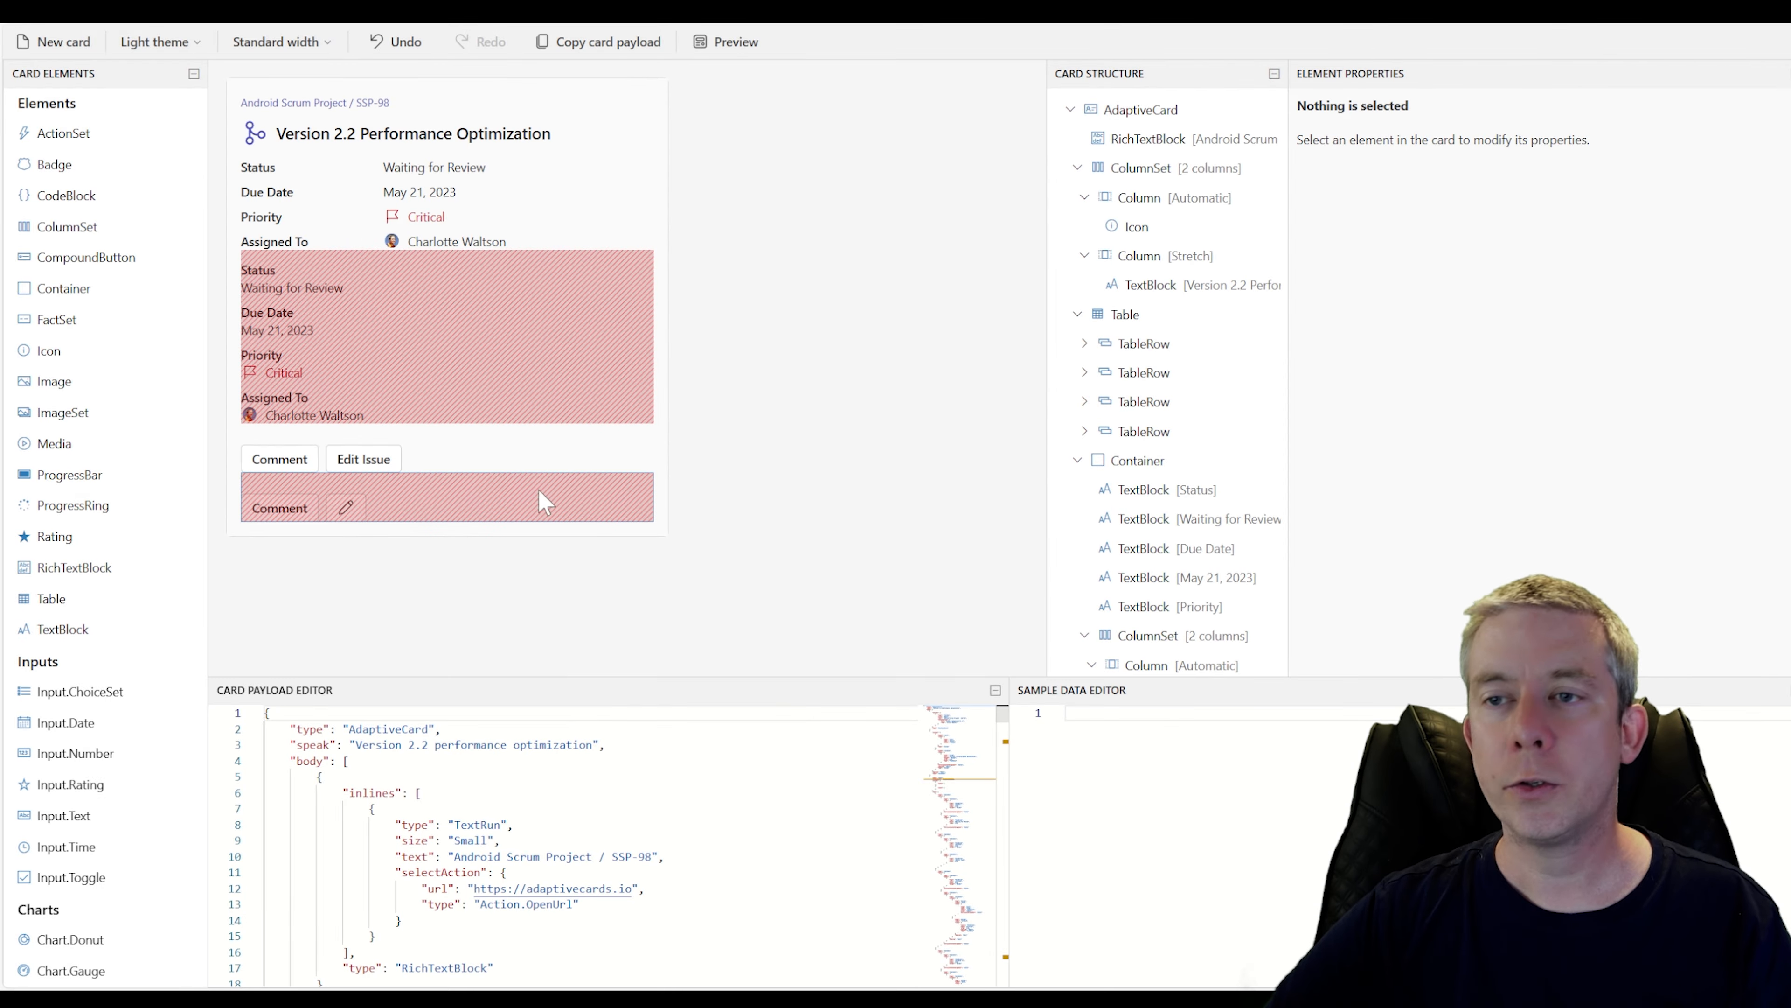
{"action": "left_click", "coordinate": [481, 461]}
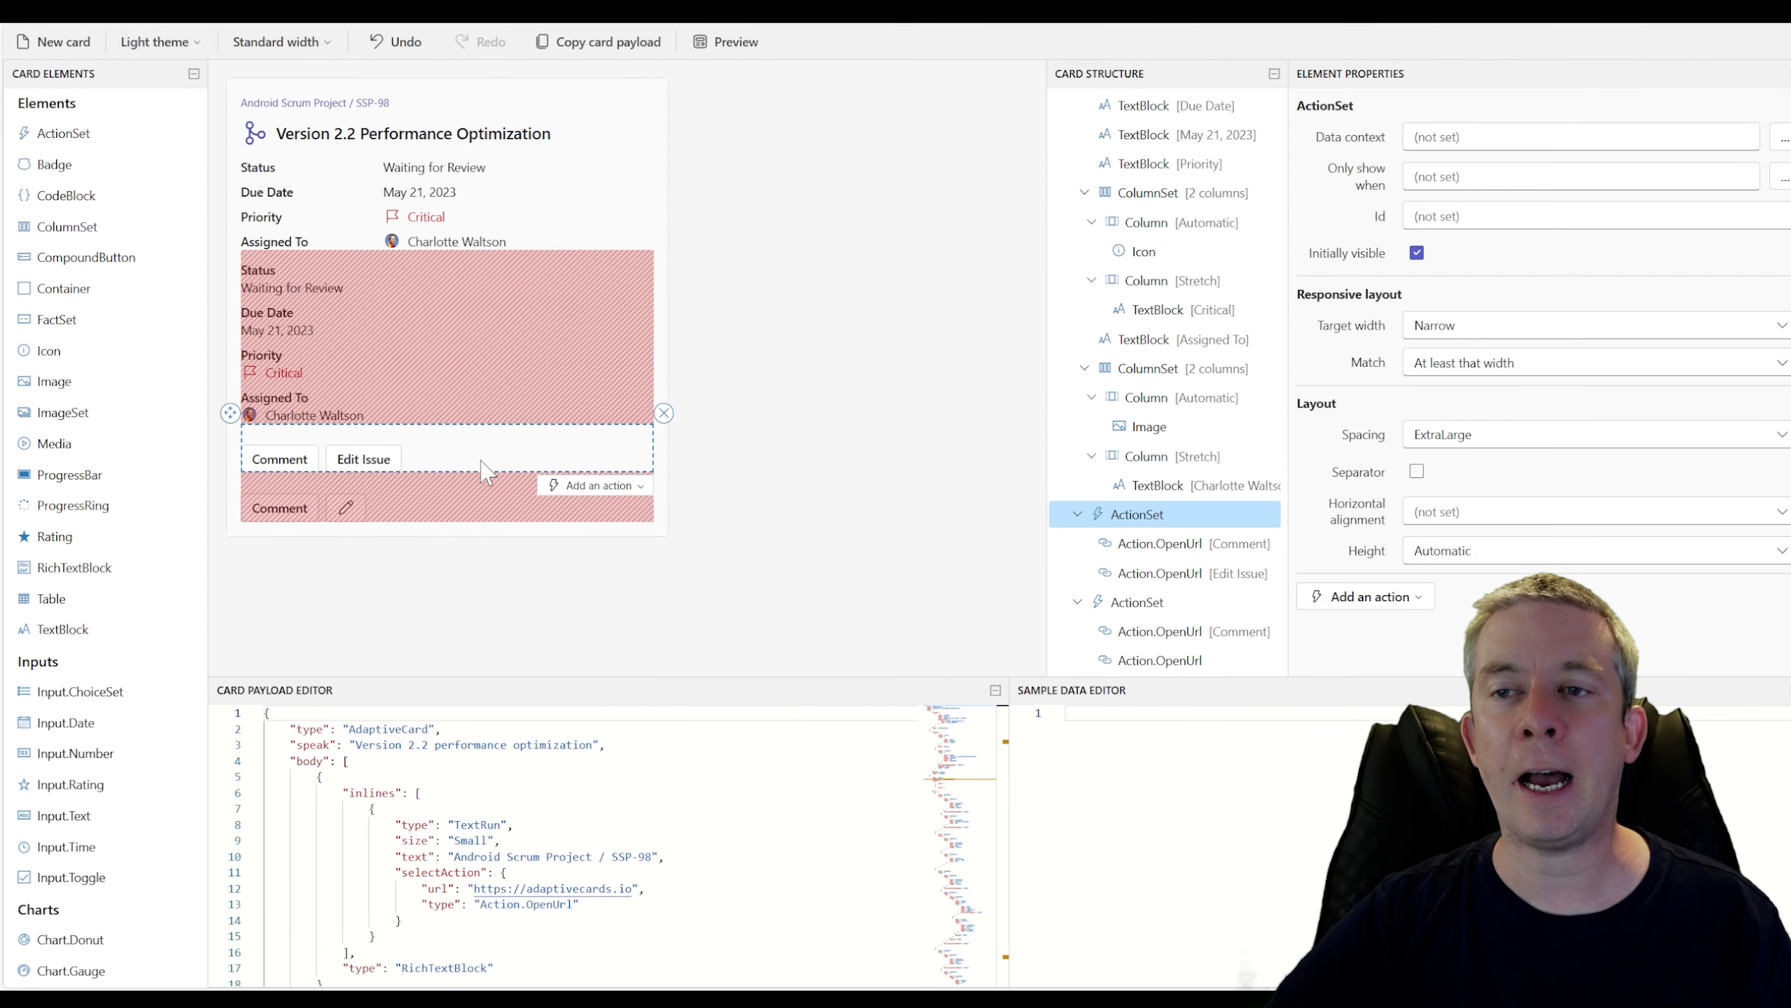
Delete both action sets from the bottom of the card
{"action": "left_click", "coordinate": [664, 414]}
{"action": "left_click", "coordinate": [586, 457]}
{"action": "left_click", "coordinate": [664, 415]}
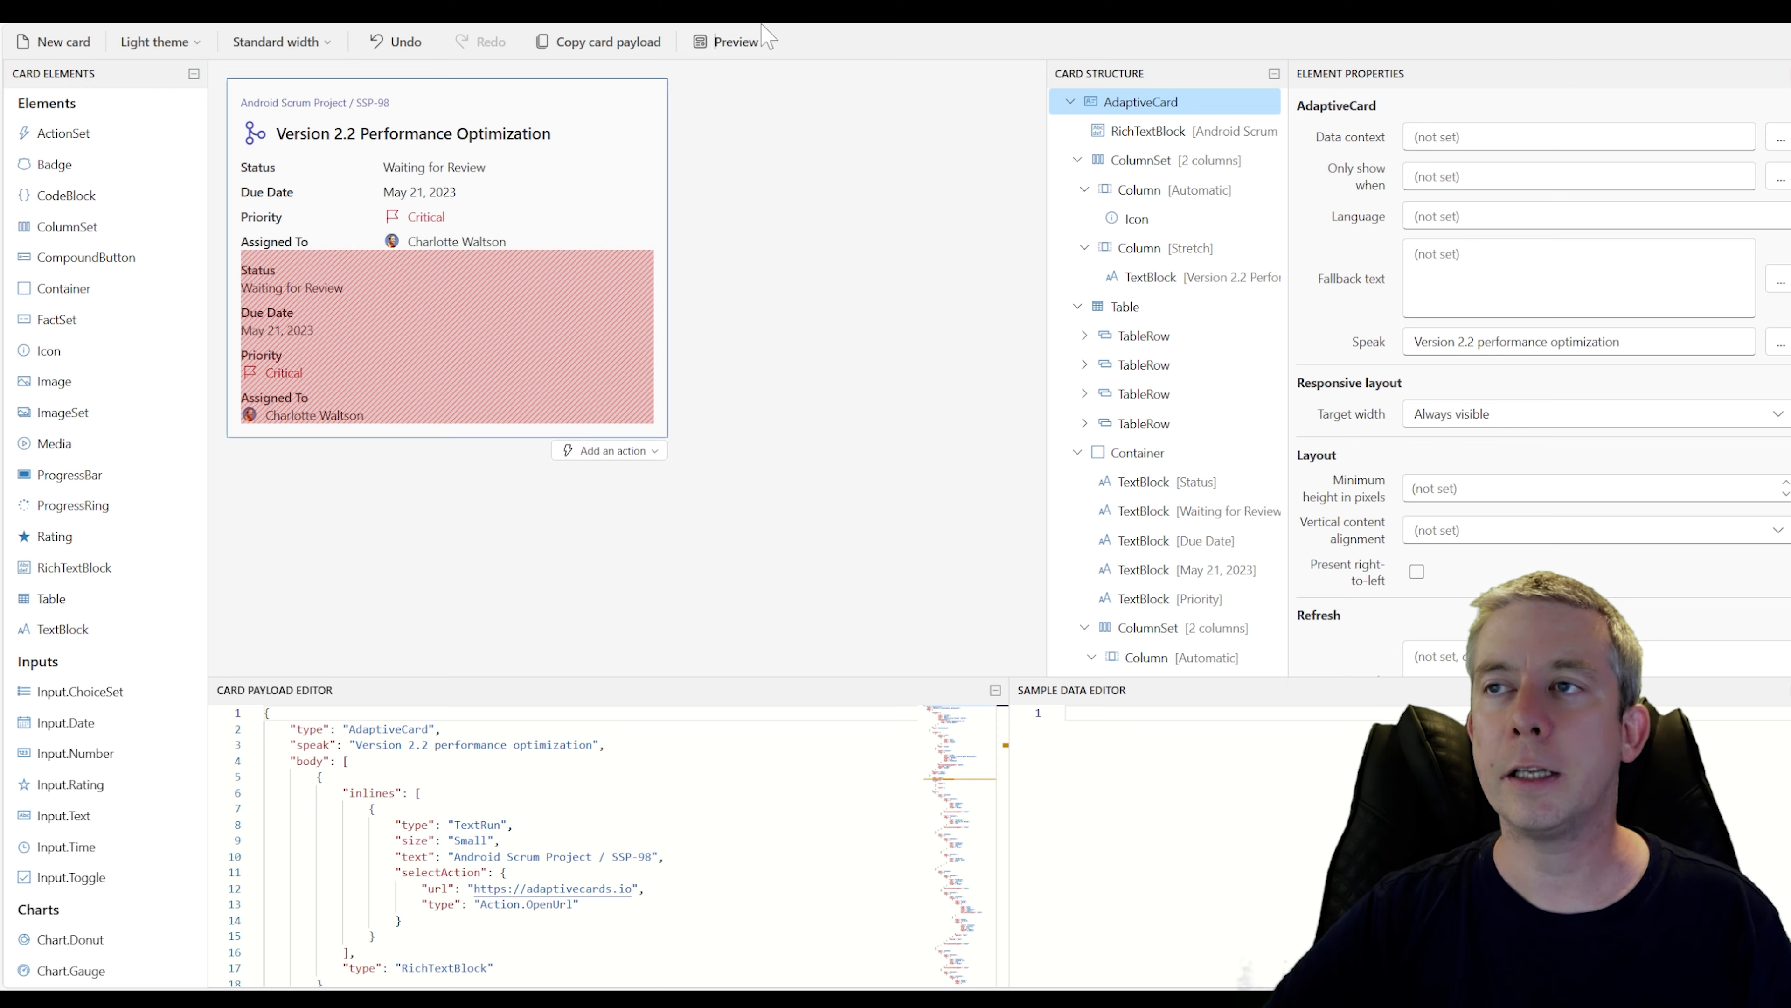
Preview the card at all widths and close the preview
{"action": "left_click_drag", "start_coordinate": [786, 125], "coordinate": [754, 44]}
{"action": "left_click", "coordinate": [727, 44]}
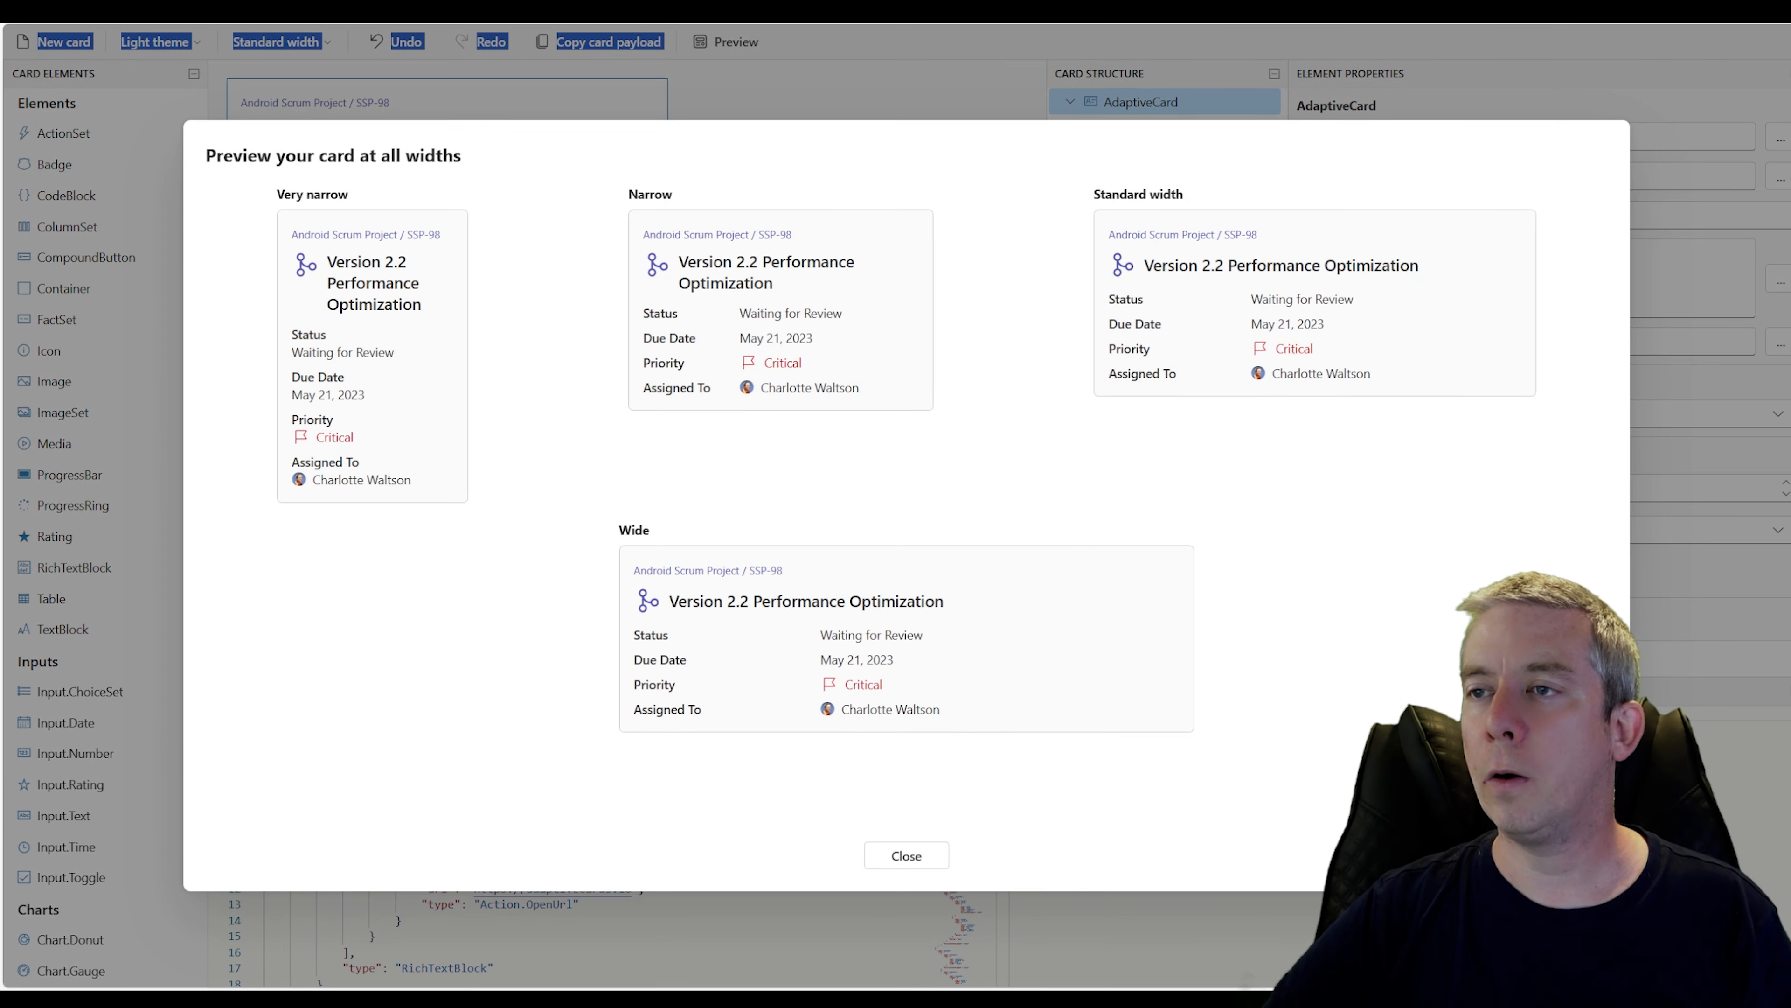
{"action": "left_click", "coordinate": [927, 855]}
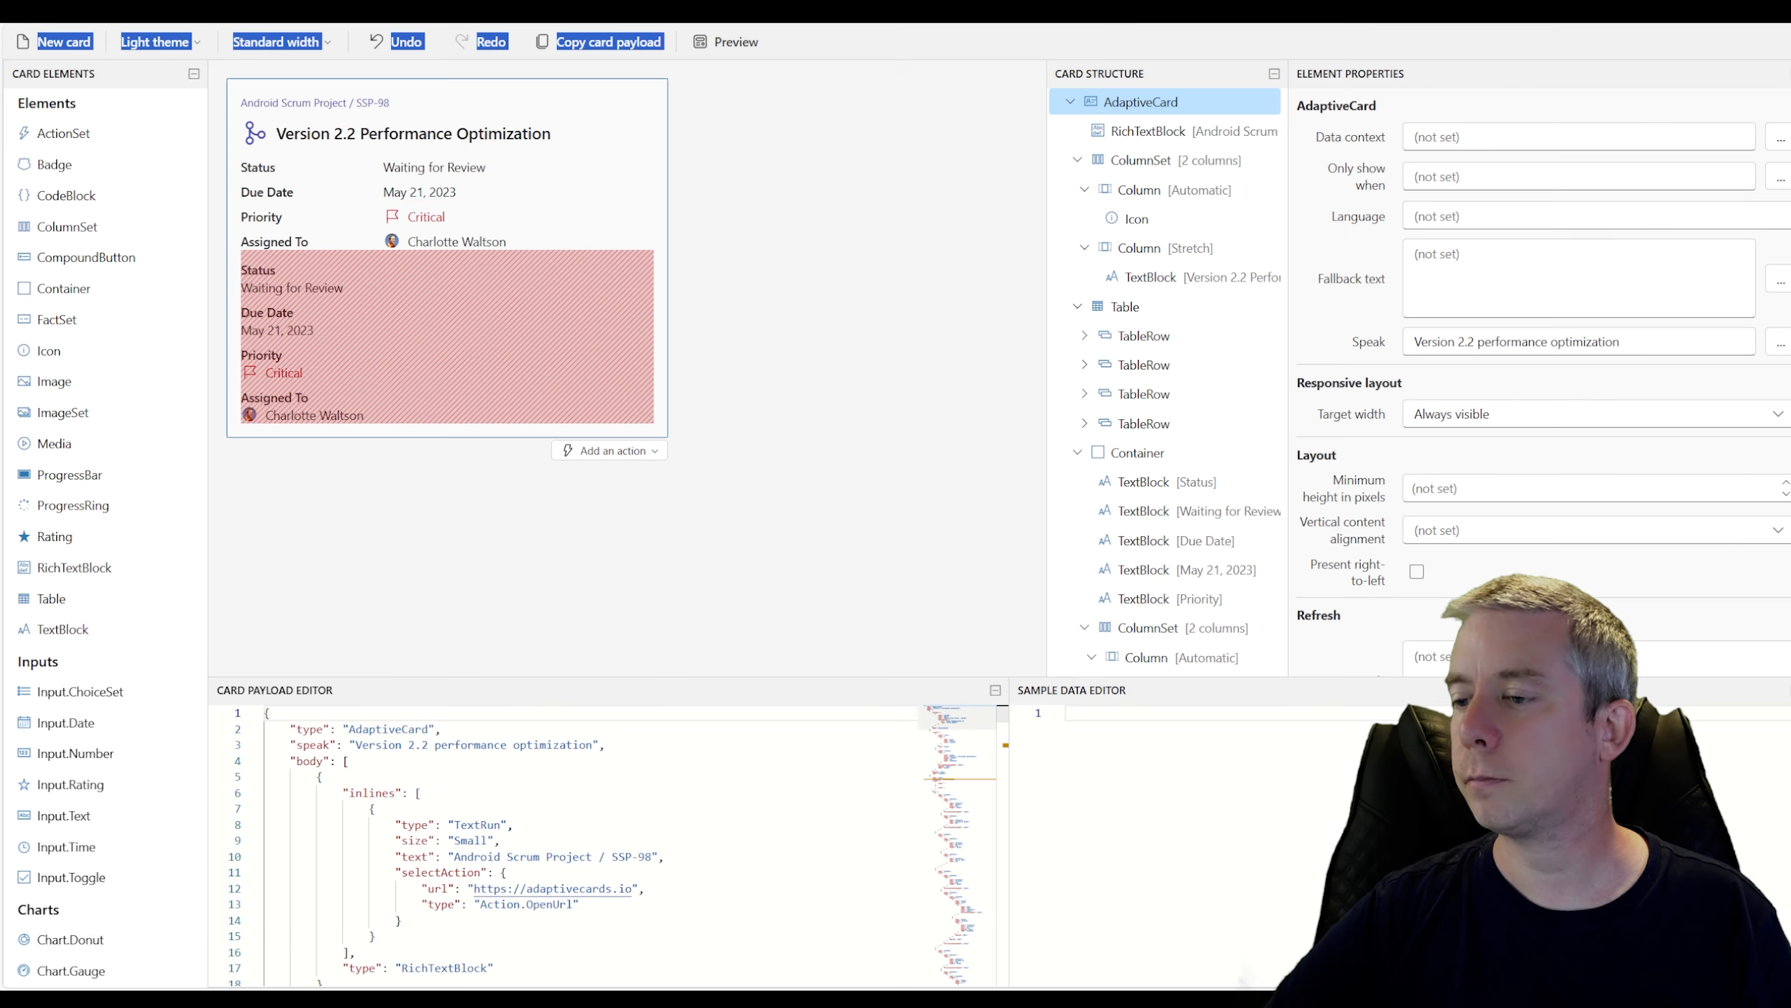
Change the header text run in the card payload to "Home Loan Calculator"
{"action": "left_click", "coordinate": [393, 106]}
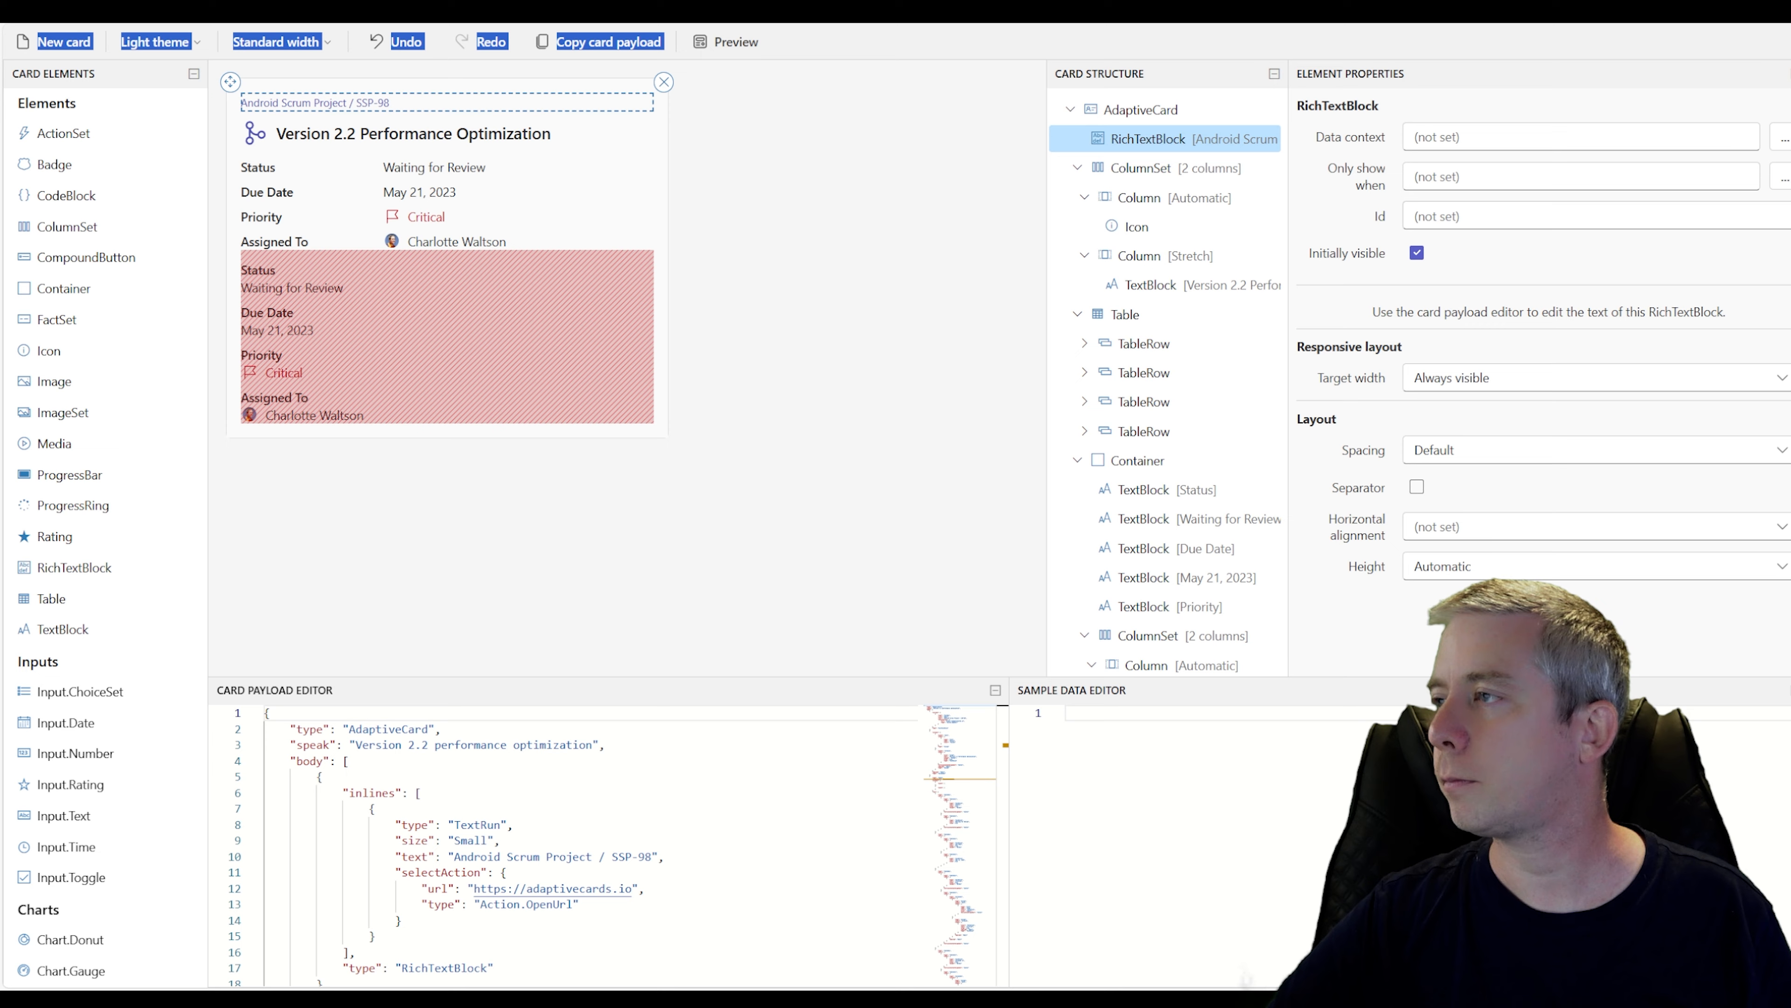
{"action": "scroll", "coordinate": [628, 811], "scroll_direction": "down", "scroll_amount": 1}
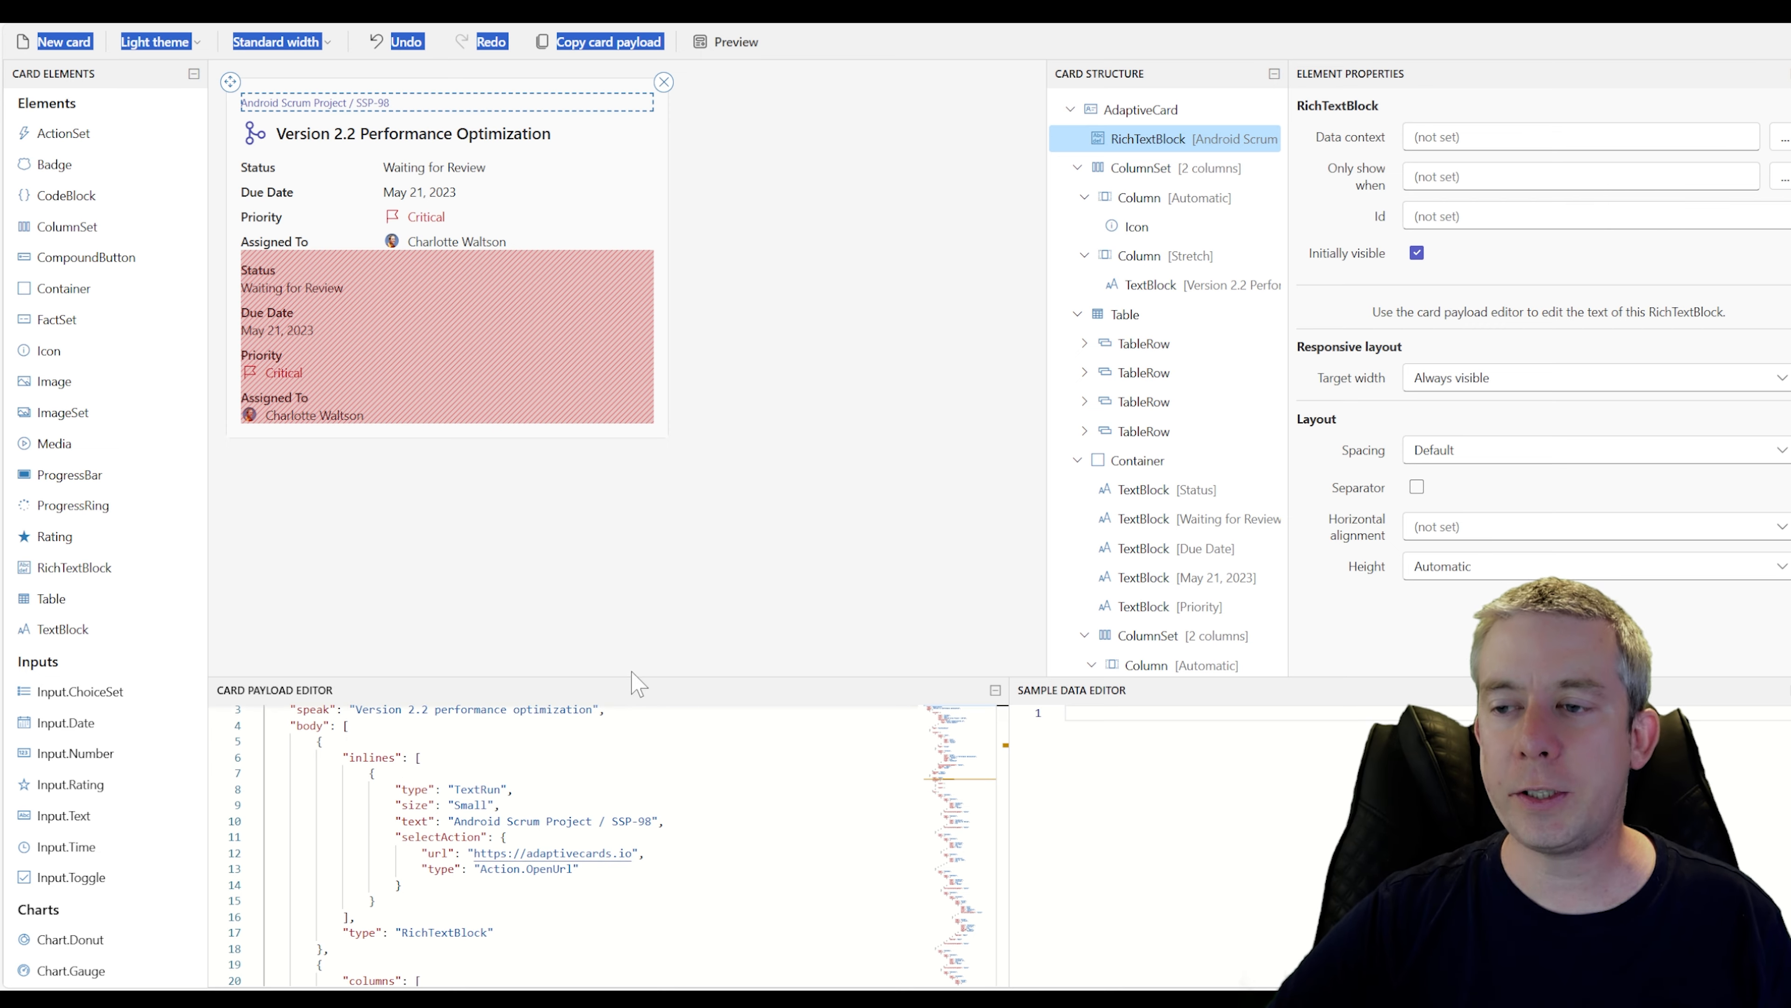
{"action": "left_click_drag", "start_coordinate": [629, 677], "coordinate": [637, 438]}
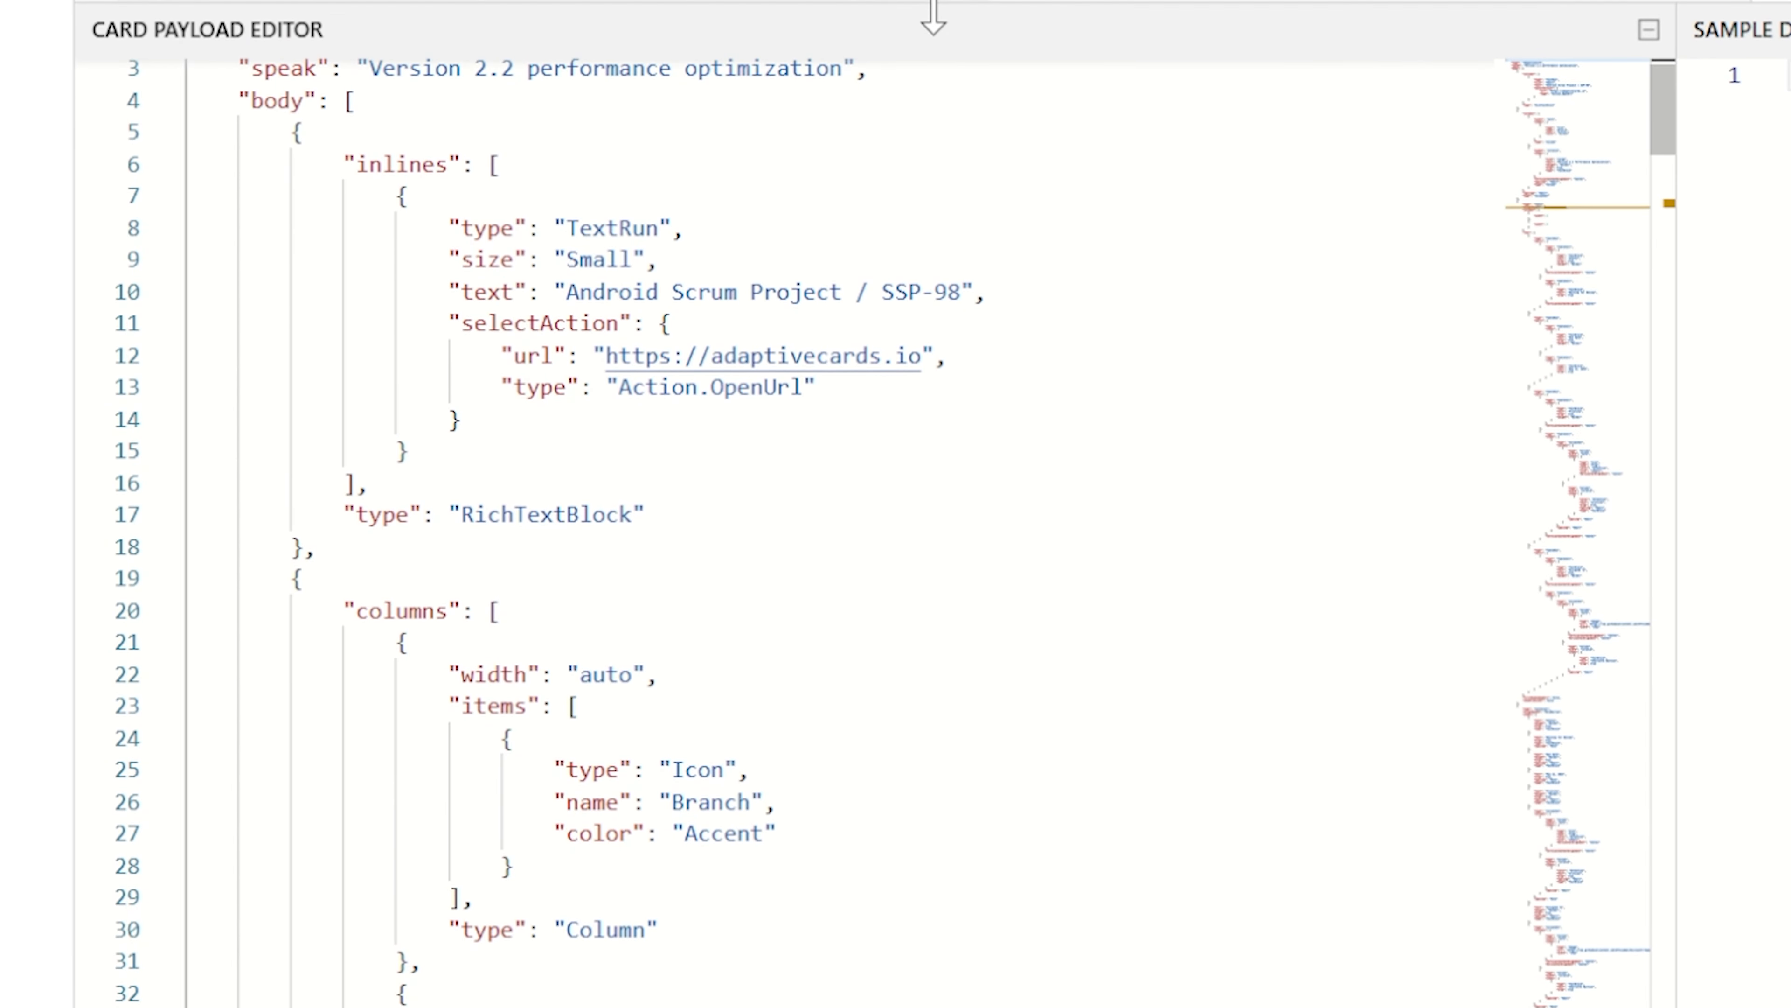
{"action": "scroll", "coordinate": [931, 282], "scroll_direction": "up", "scroll_amount": 1}
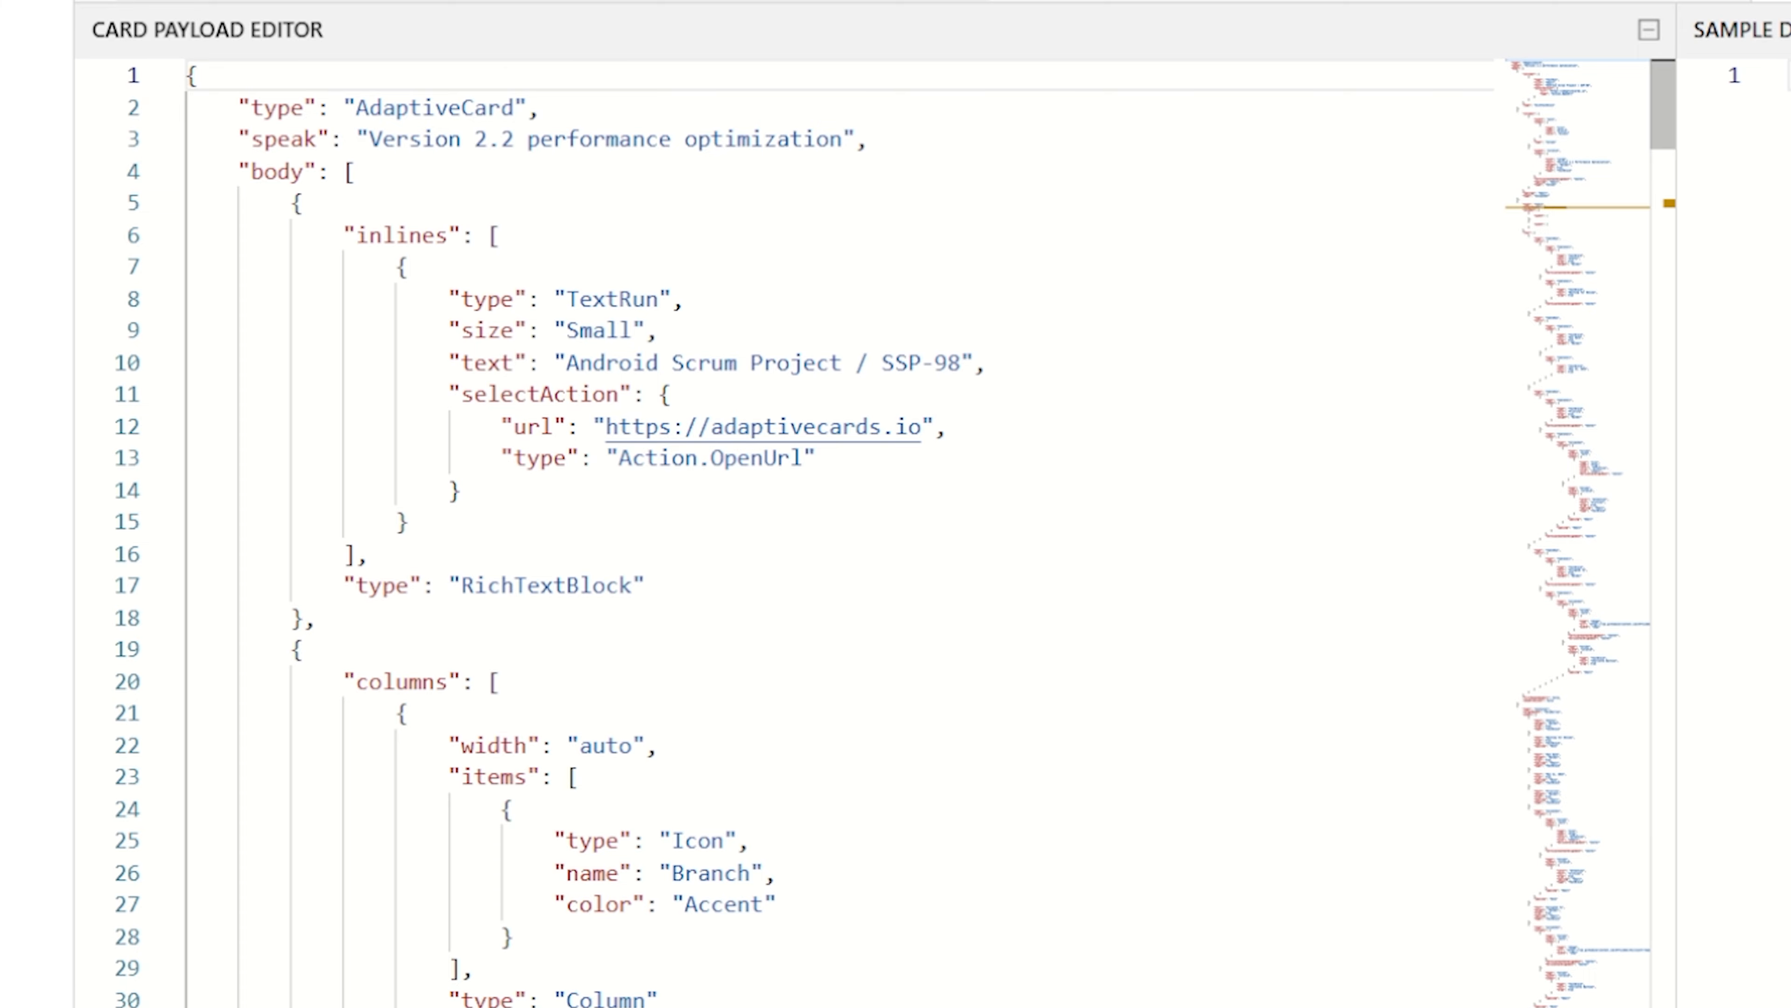
{"action": "scroll", "coordinate": [846, 529], "scroll_direction": "down", "scroll_amount": 6}
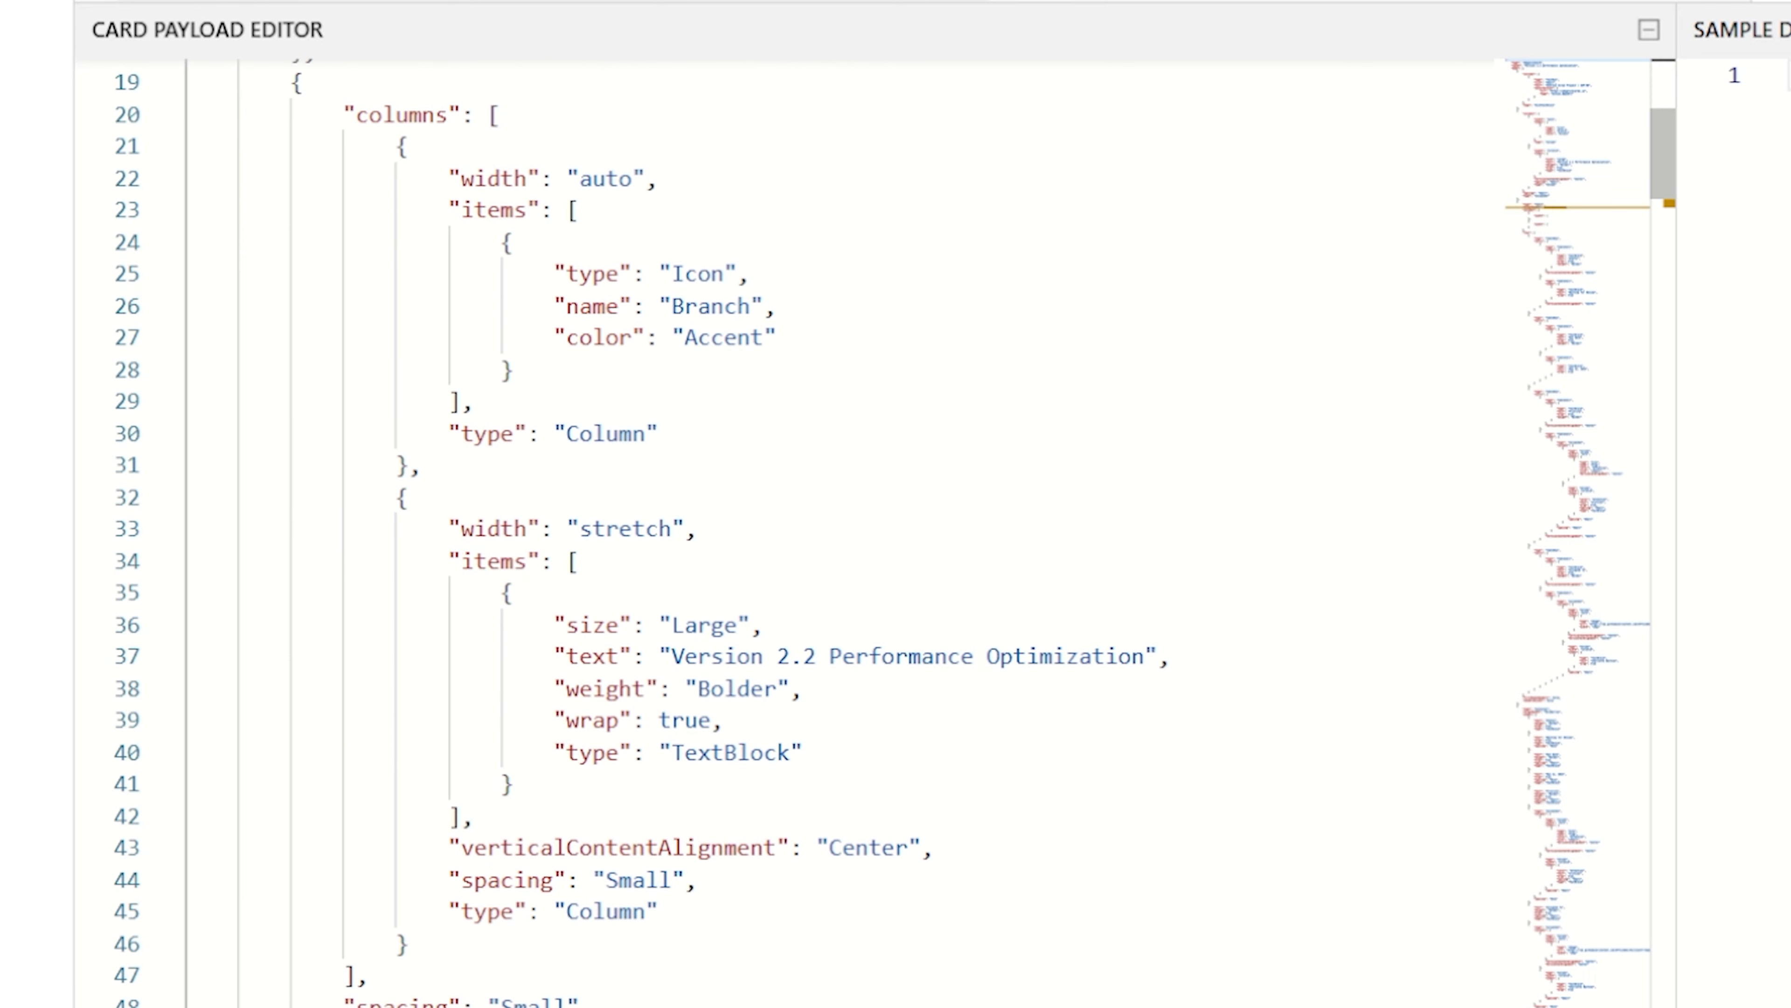
{"action": "scroll", "coordinate": [846, 529], "scroll_direction": "up", "scroll_amount": 4}
{"action": "scroll", "coordinate": [847, 529], "scroll_direction": "up", "scroll_amount": 3}
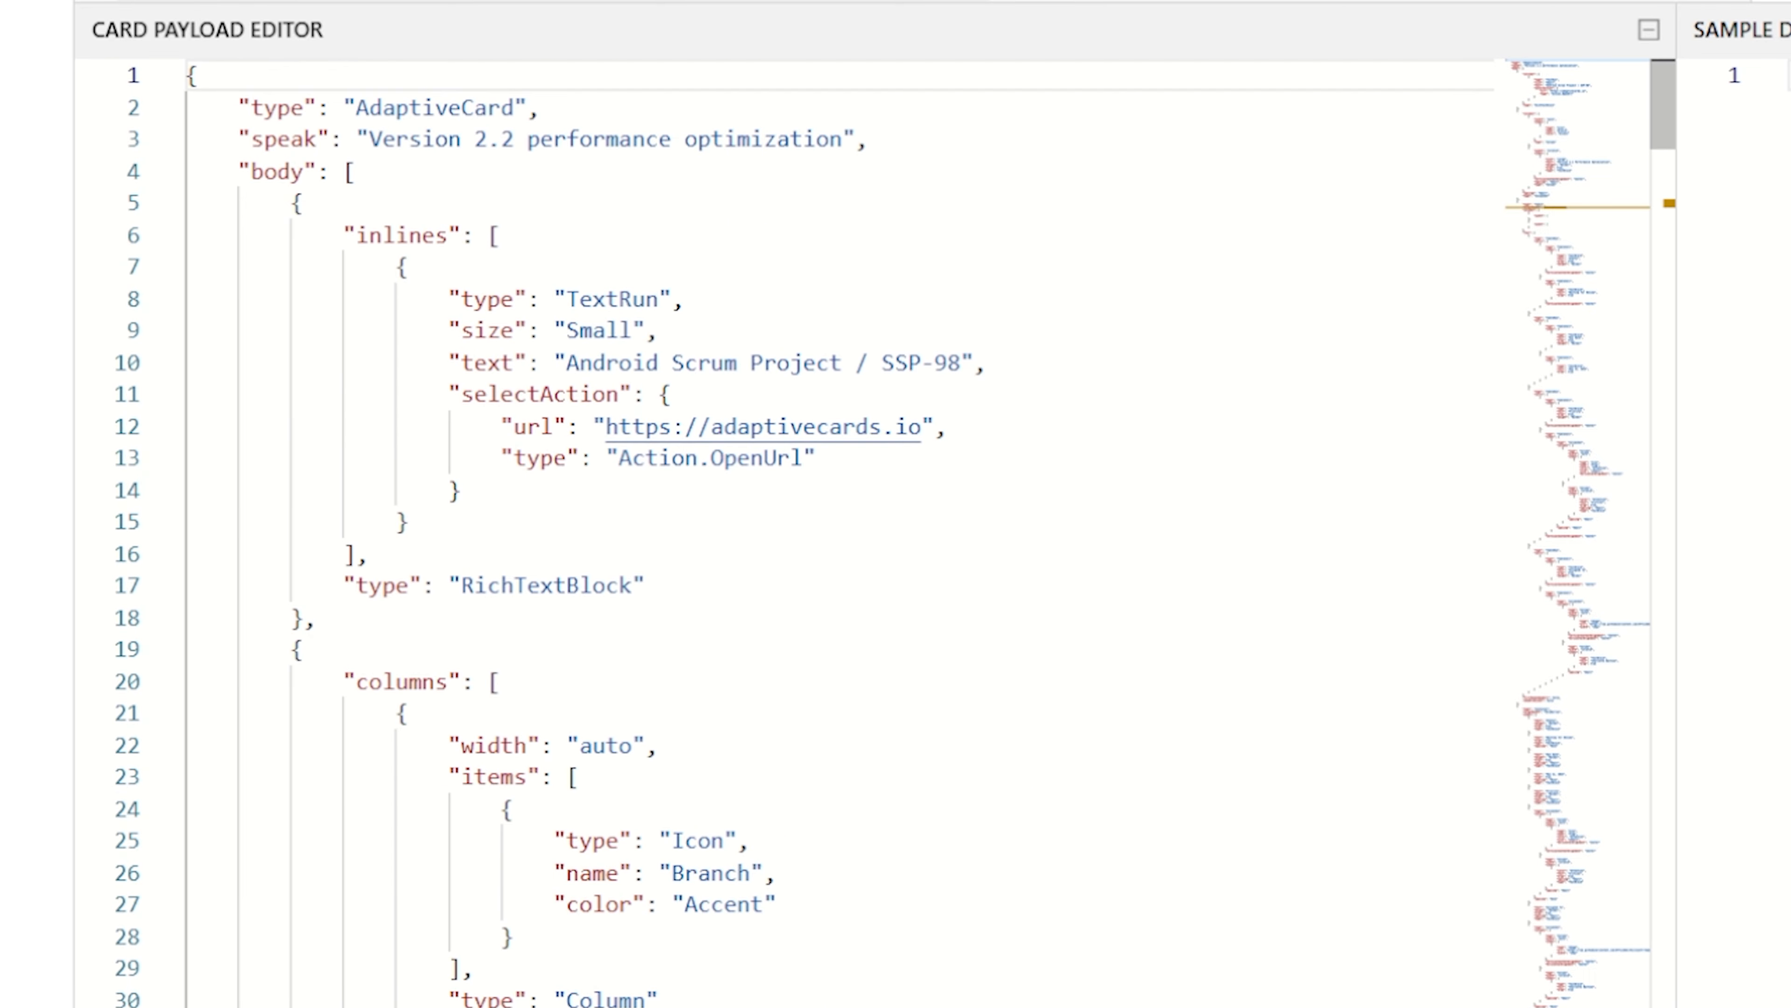
{"action": "left_click_drag", "start_coordinate": [960, 362], "coordinate": [581, 362]}
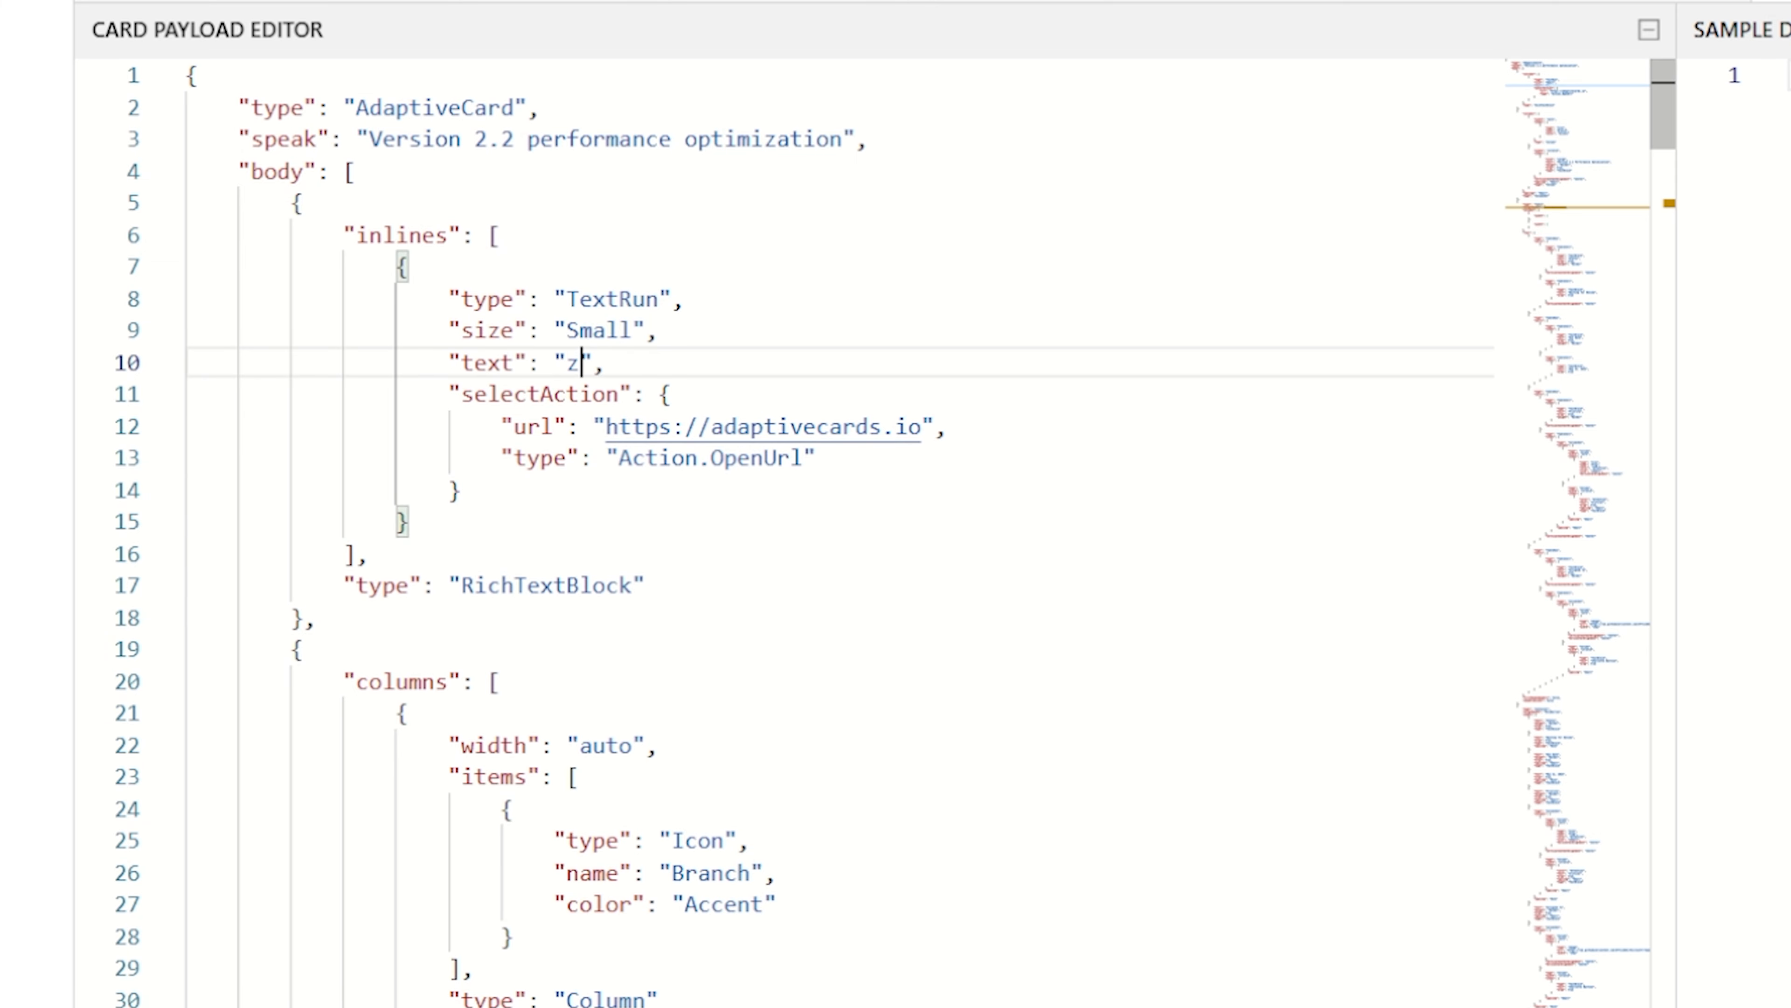
{"action": "type", "text": "Home Loan Ca"}
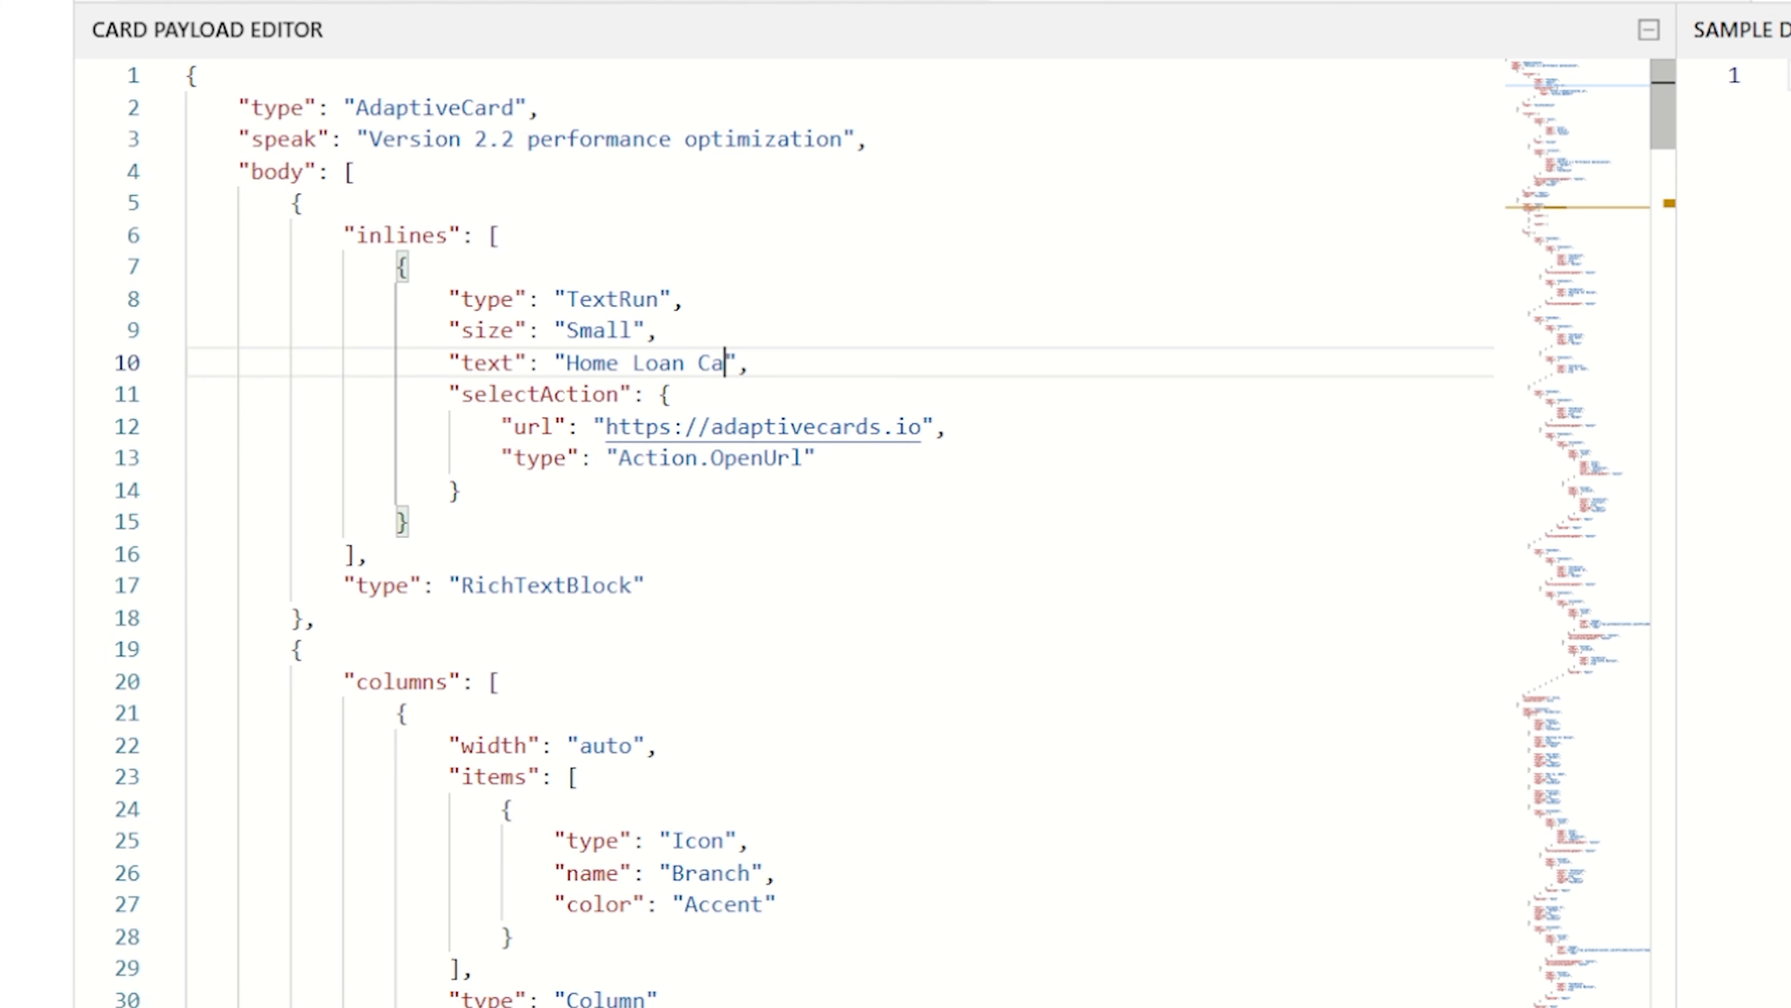
{"action": "type", "text": "lculator"}
{"action": "key", "text": "Return"}
{"action": "key", "text": "BackSpace"}
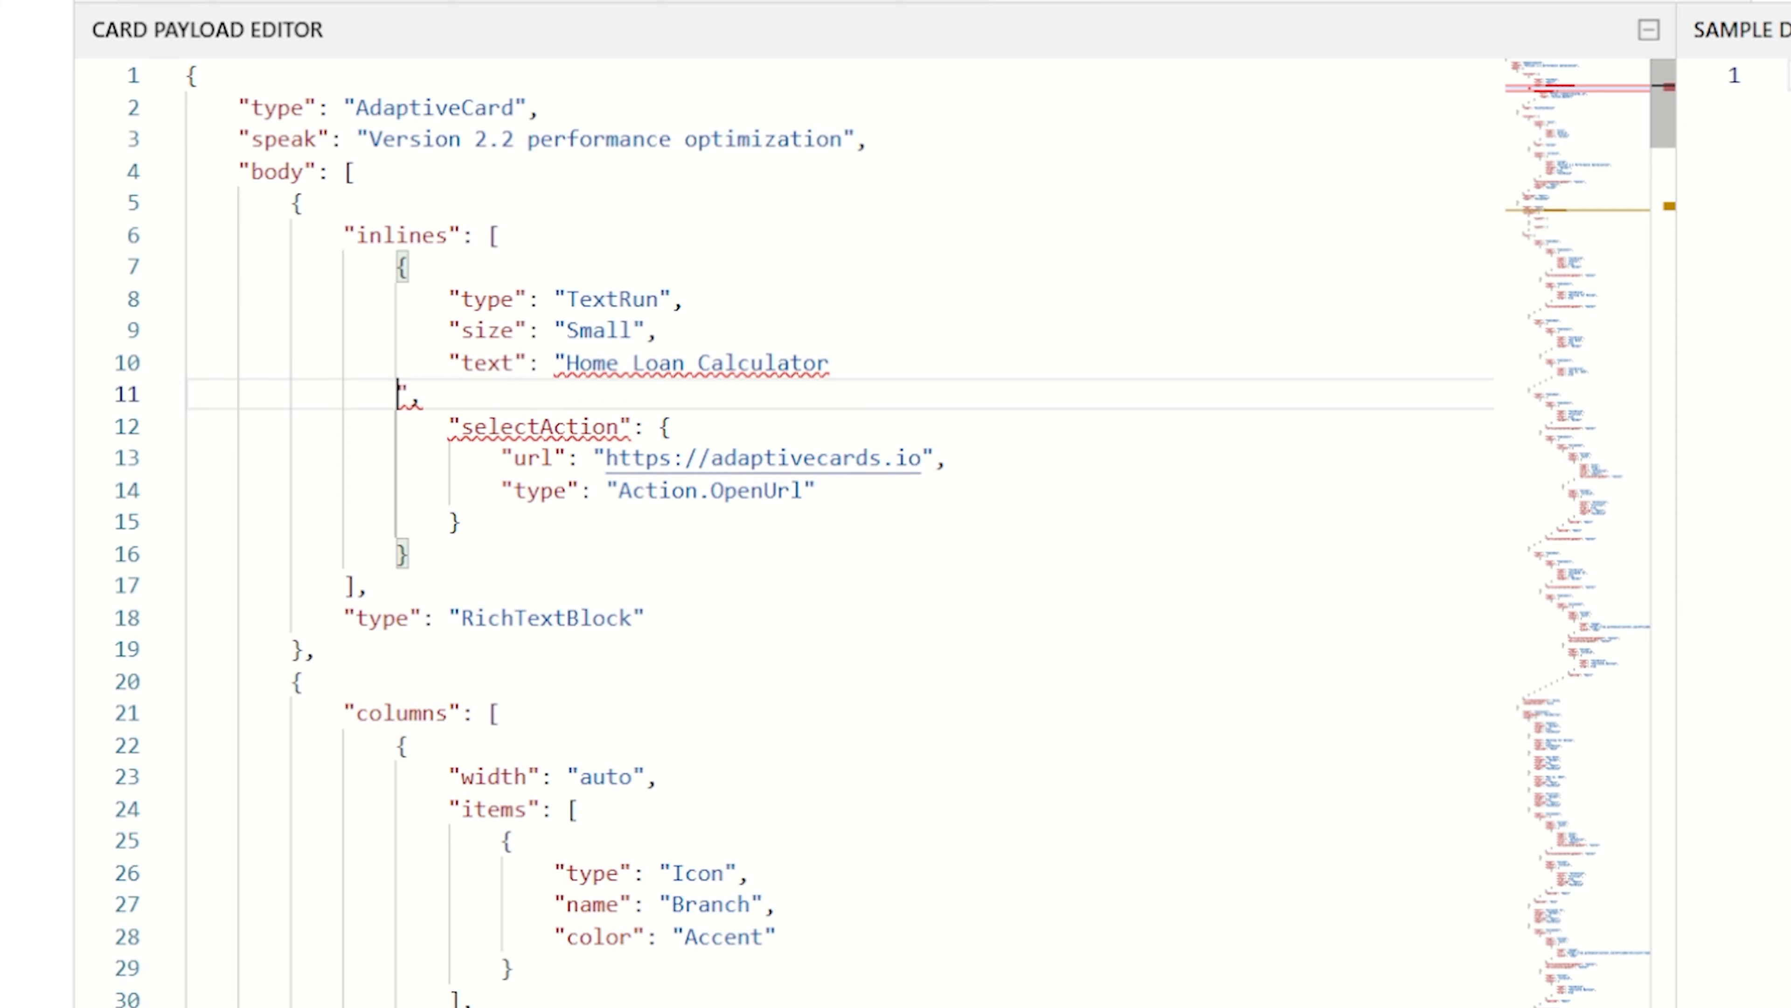
{"action": "key", "text": "BackSpace"}
{"action": "key", "text": "BackSpace"}
{"action": "key", "text": "BackSpace"}
{"action": "key", "text": "BackSpace"}
{"action": "key", "text": "BackSpace"}
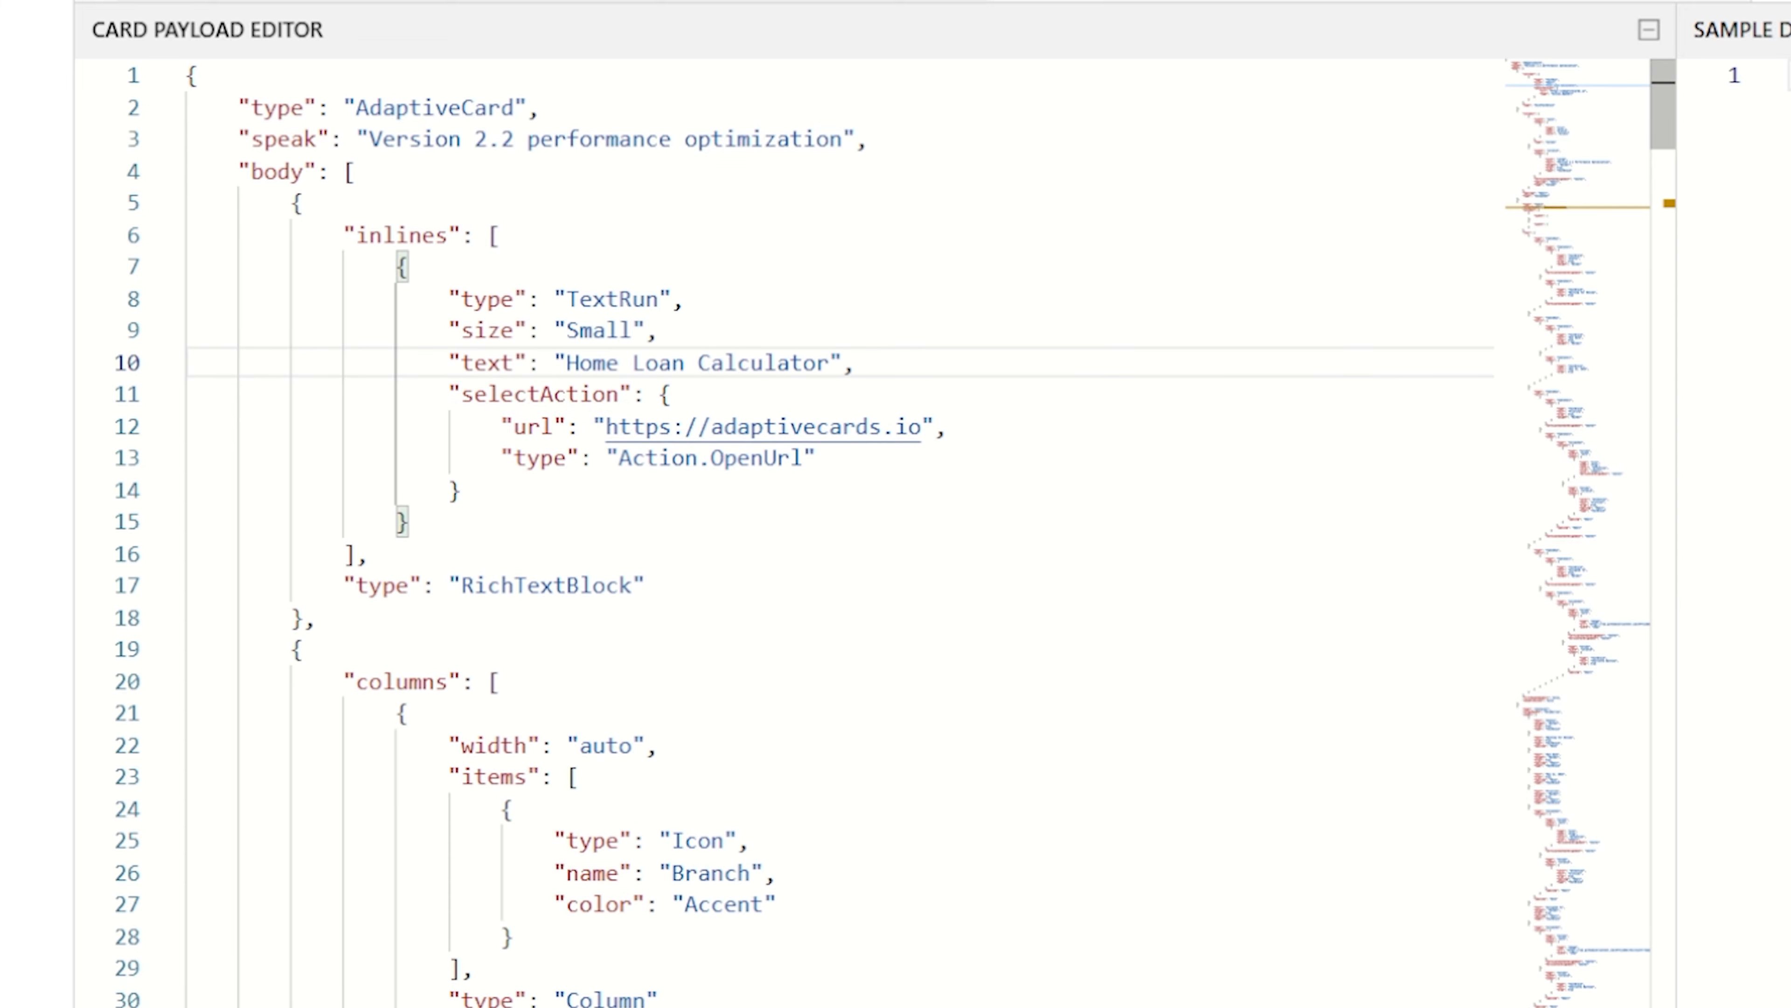
Delete the branch icon and the "Version 2.2 Performance Optimization" title row from the card
{"action": "left_click", "coordinate": [257, 135]}
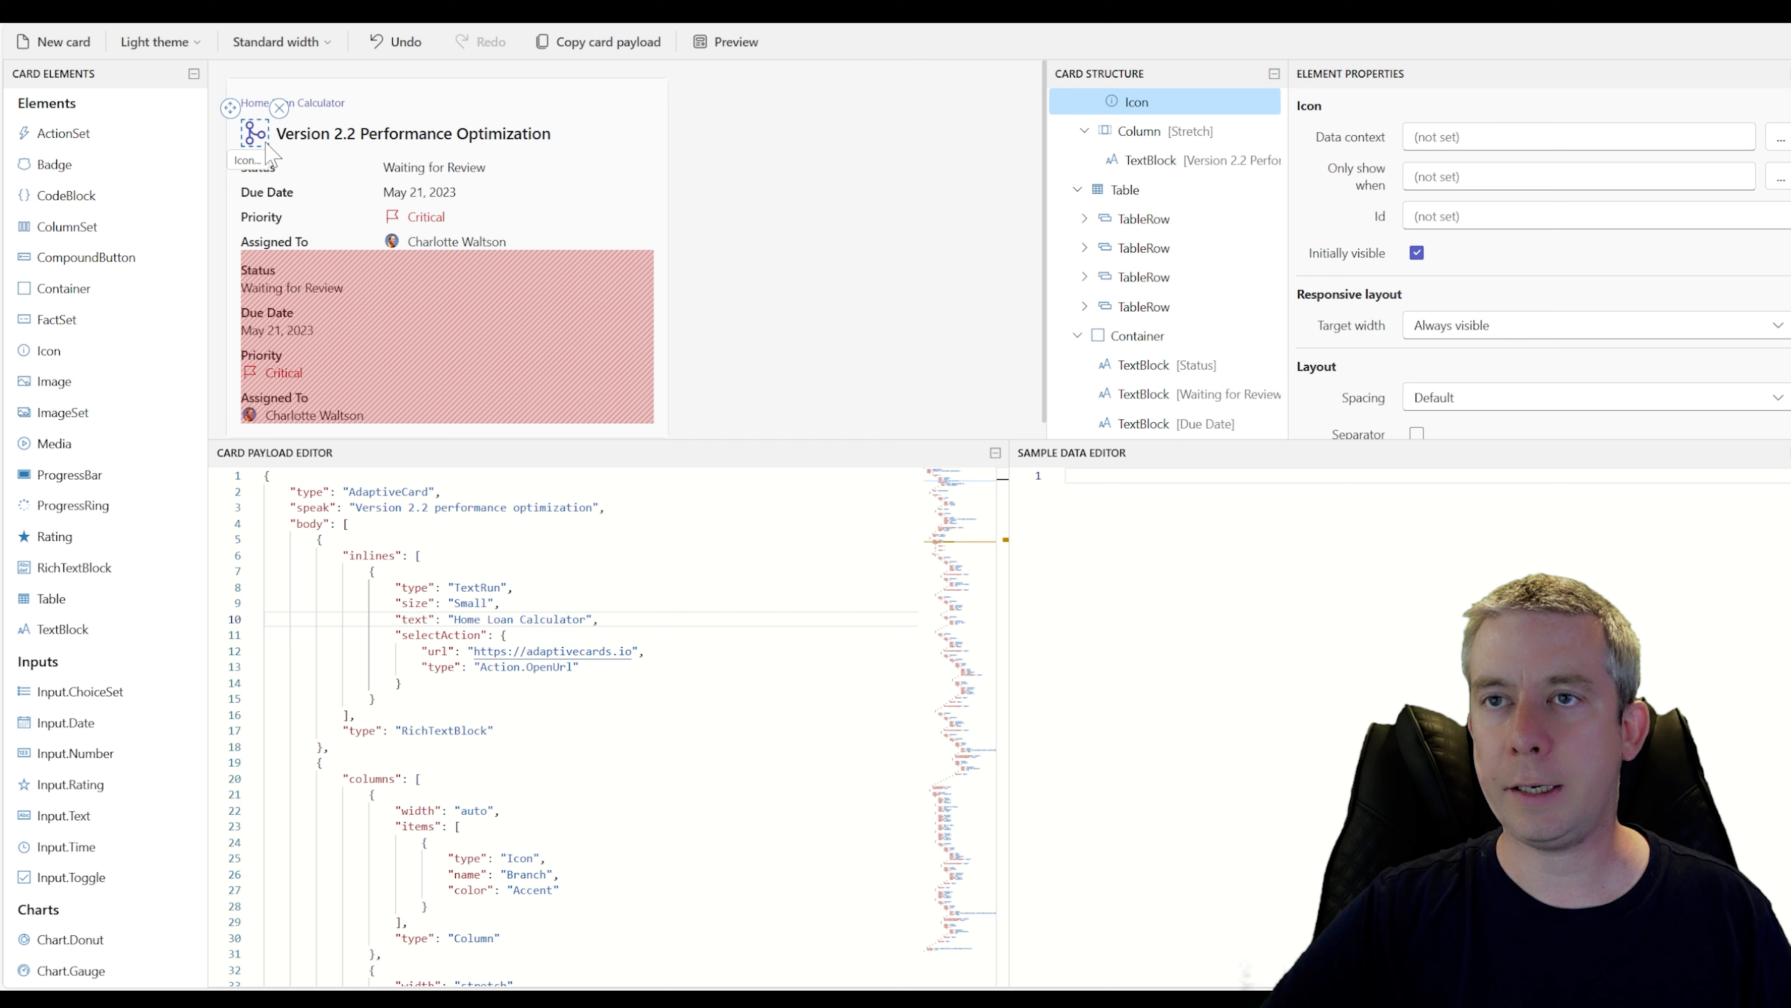
{"action": "left_click", "coordinate": [280, 108]}
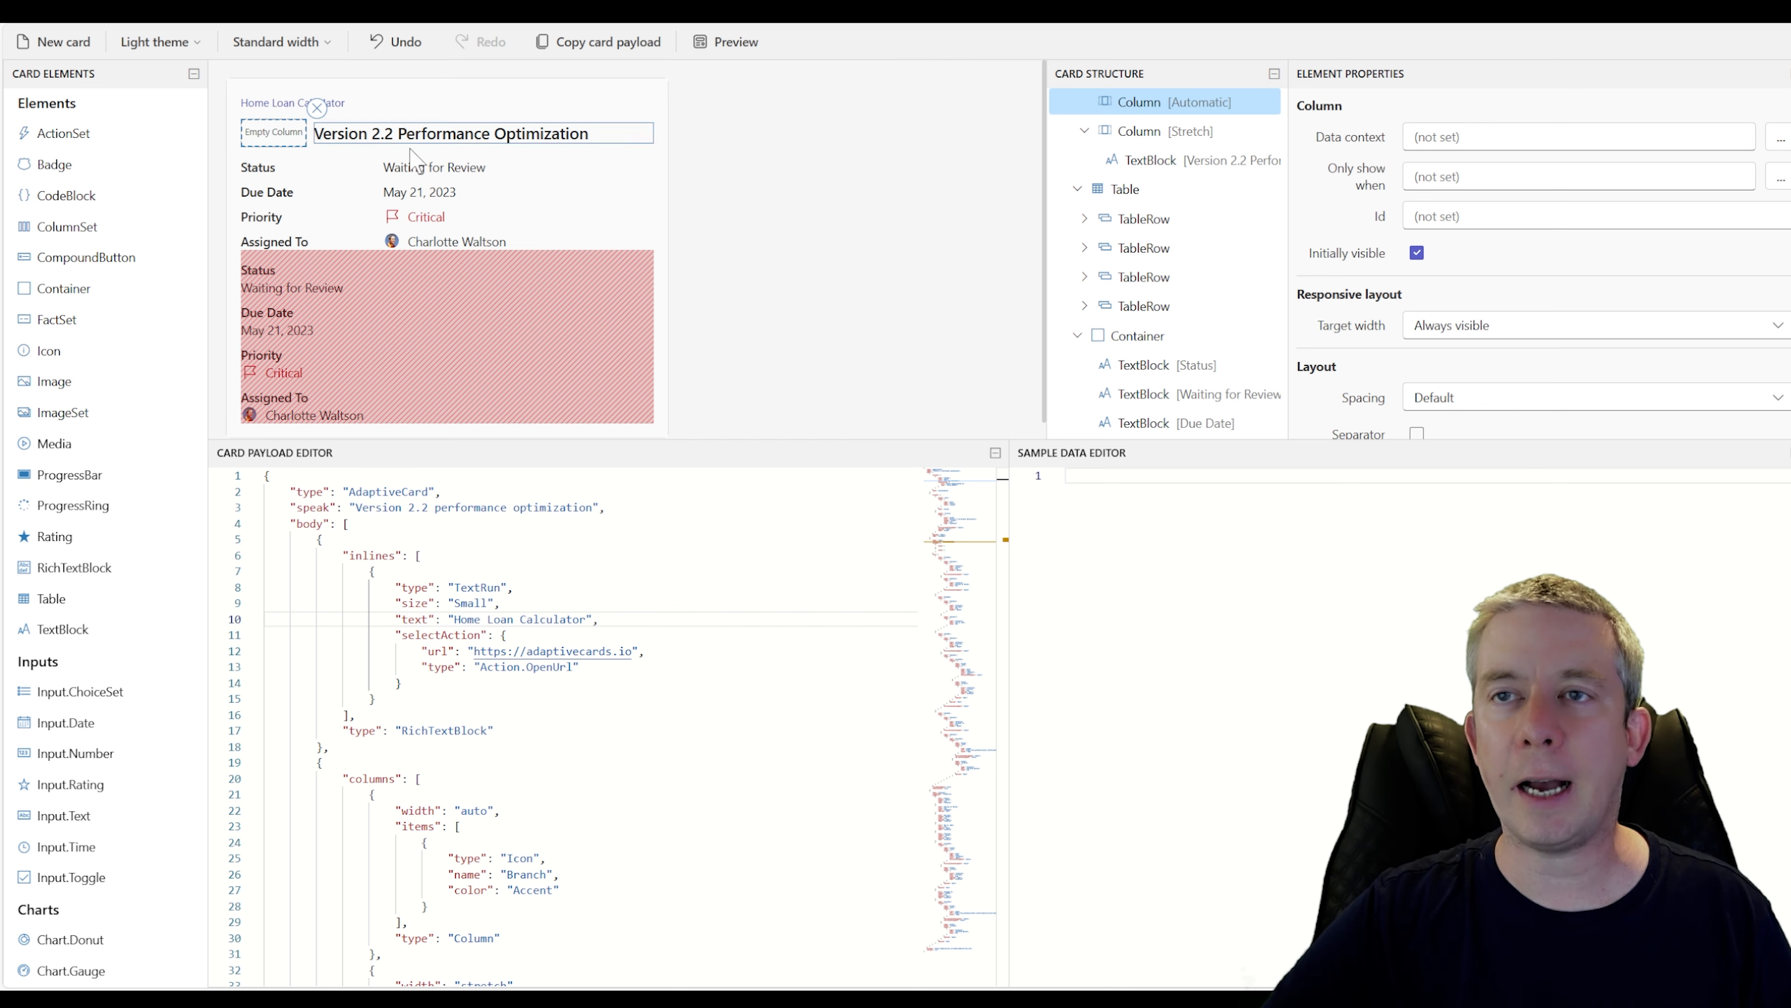
{"action": "left_click", "coordinate": [492, 133]}
{"action": "left_click", "coordinate": [302, 139]}
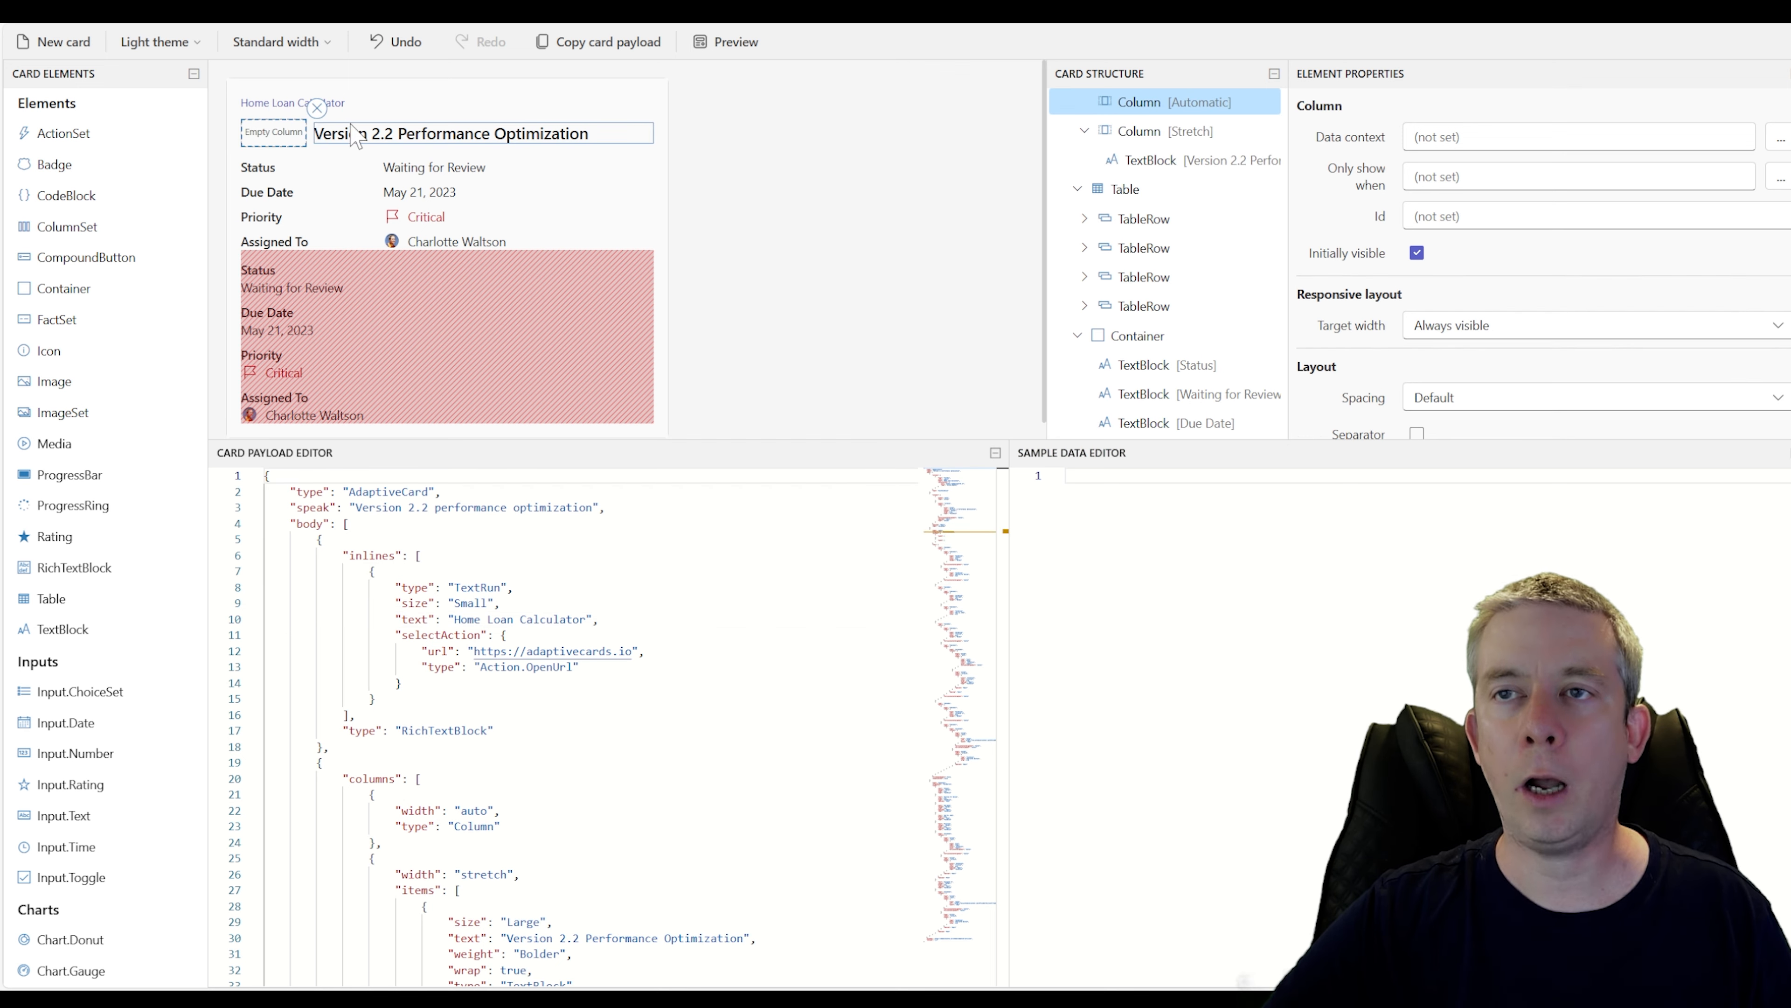
{"action": "left_click", "coordinate": [444, 117]}
{"action": "left_click", "coordinate": [663, 100]}
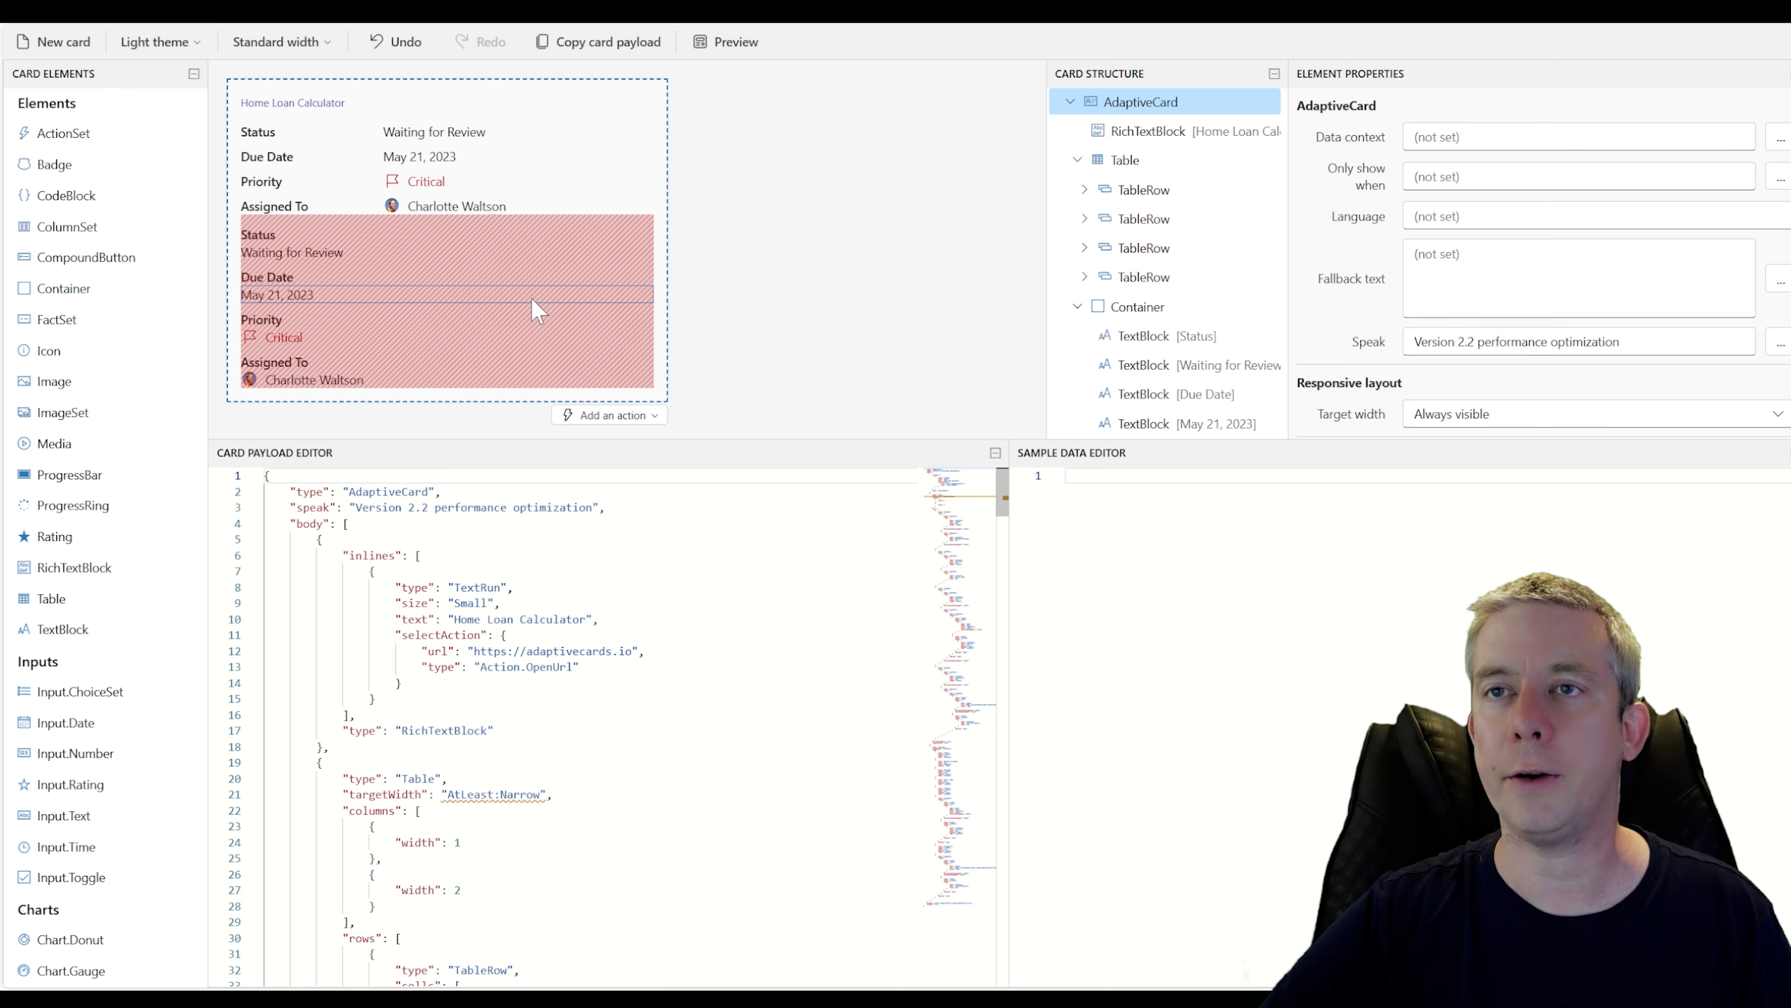
Delete the duplicate narrow-width details container below the table
{"action": "left_click", "coordinate": [392, 234]}
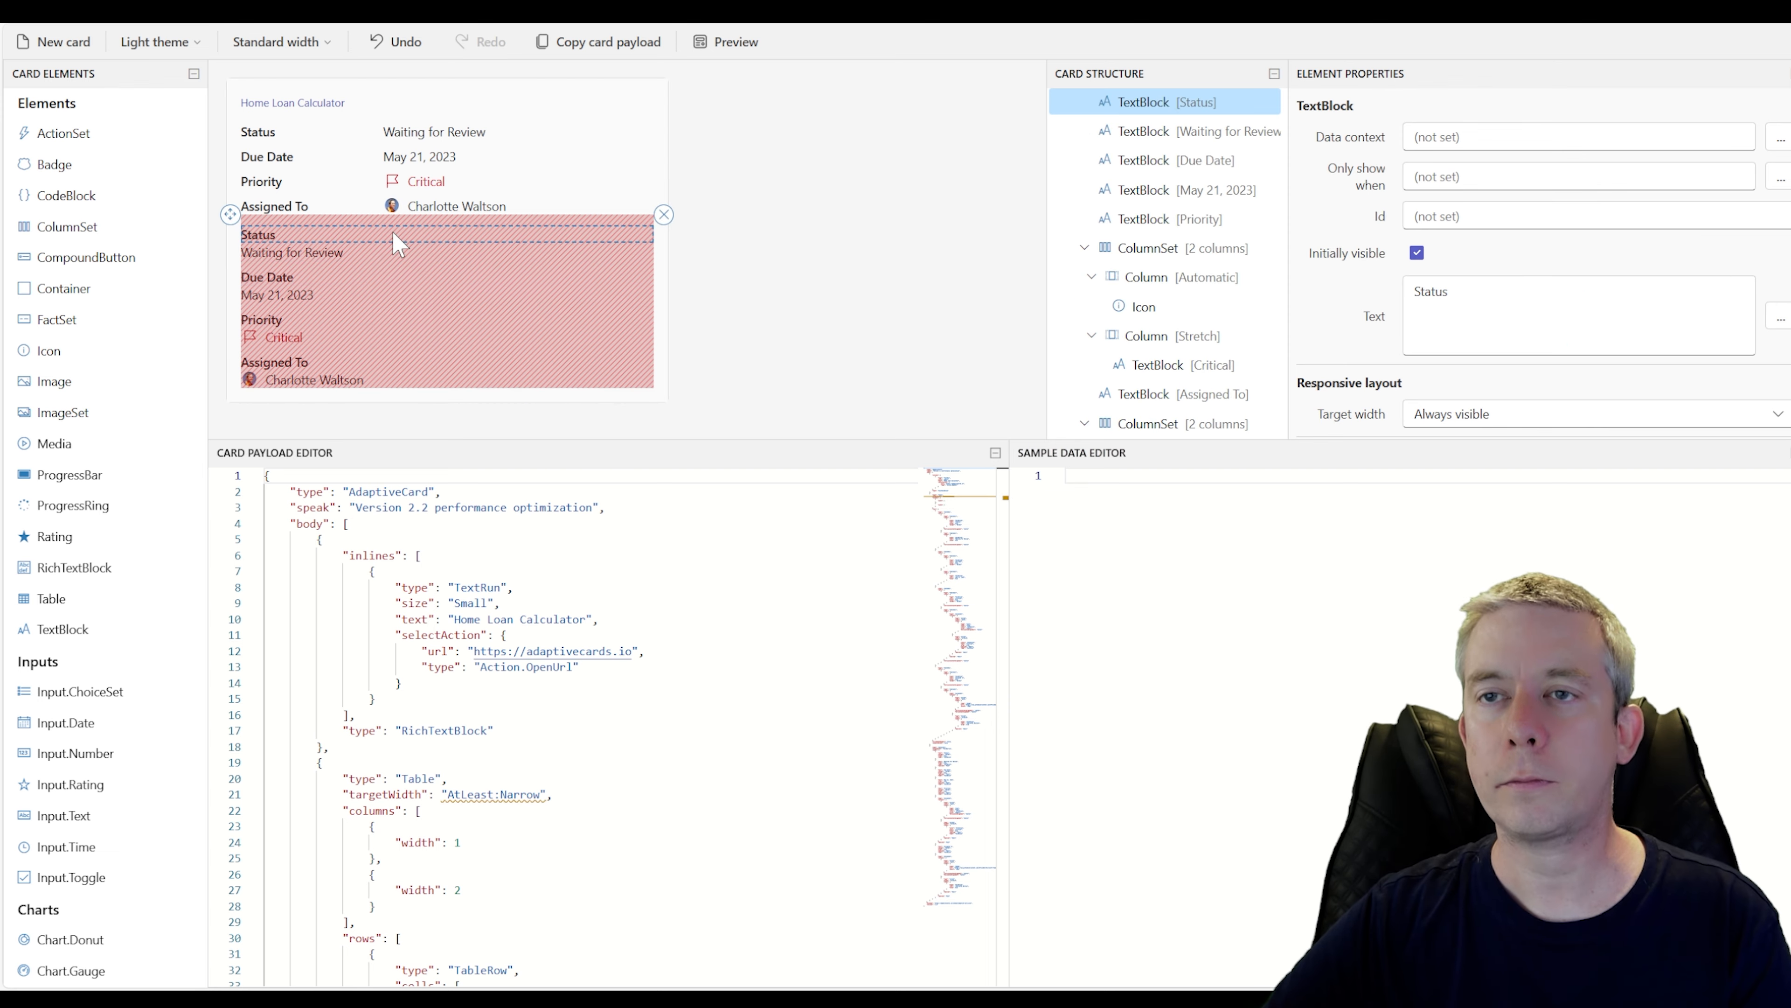
{"action": "left_click", "coordinate": [640, 218]}
{"action": "left_click", "coordinate": [664, 206]}
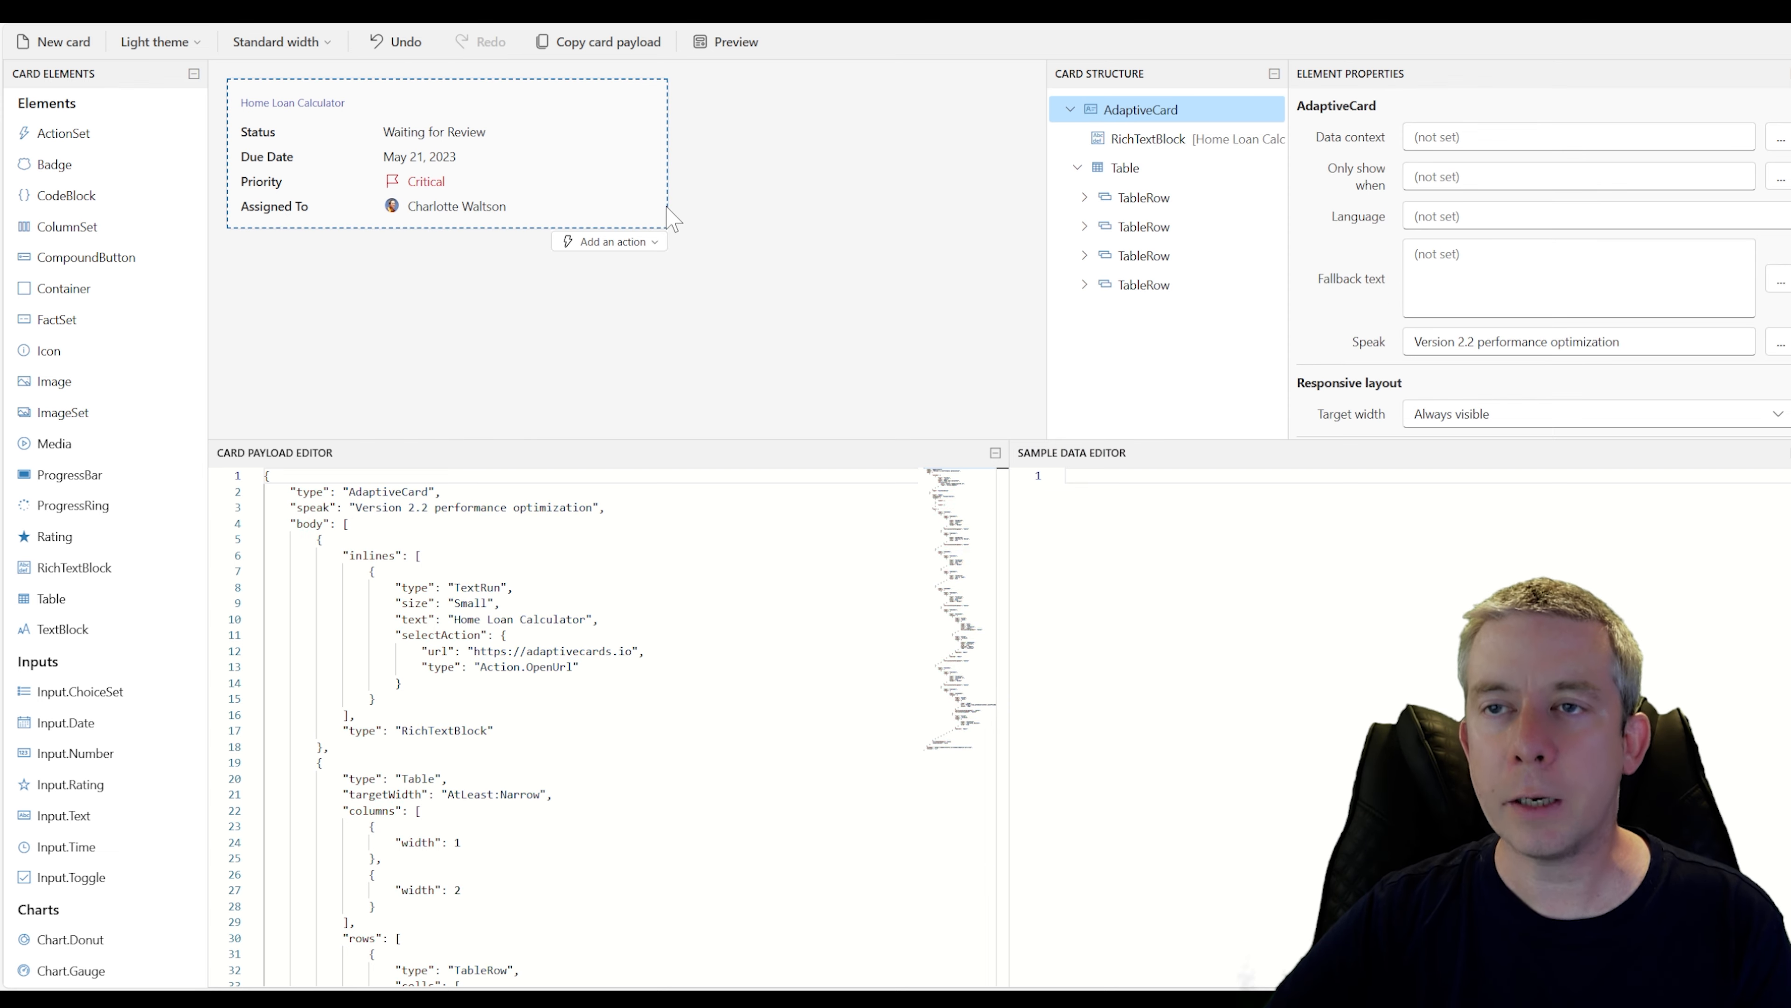
Preview the card at all widths and close the preview
{"action": "left_click", "coordinate": [730, 69]}
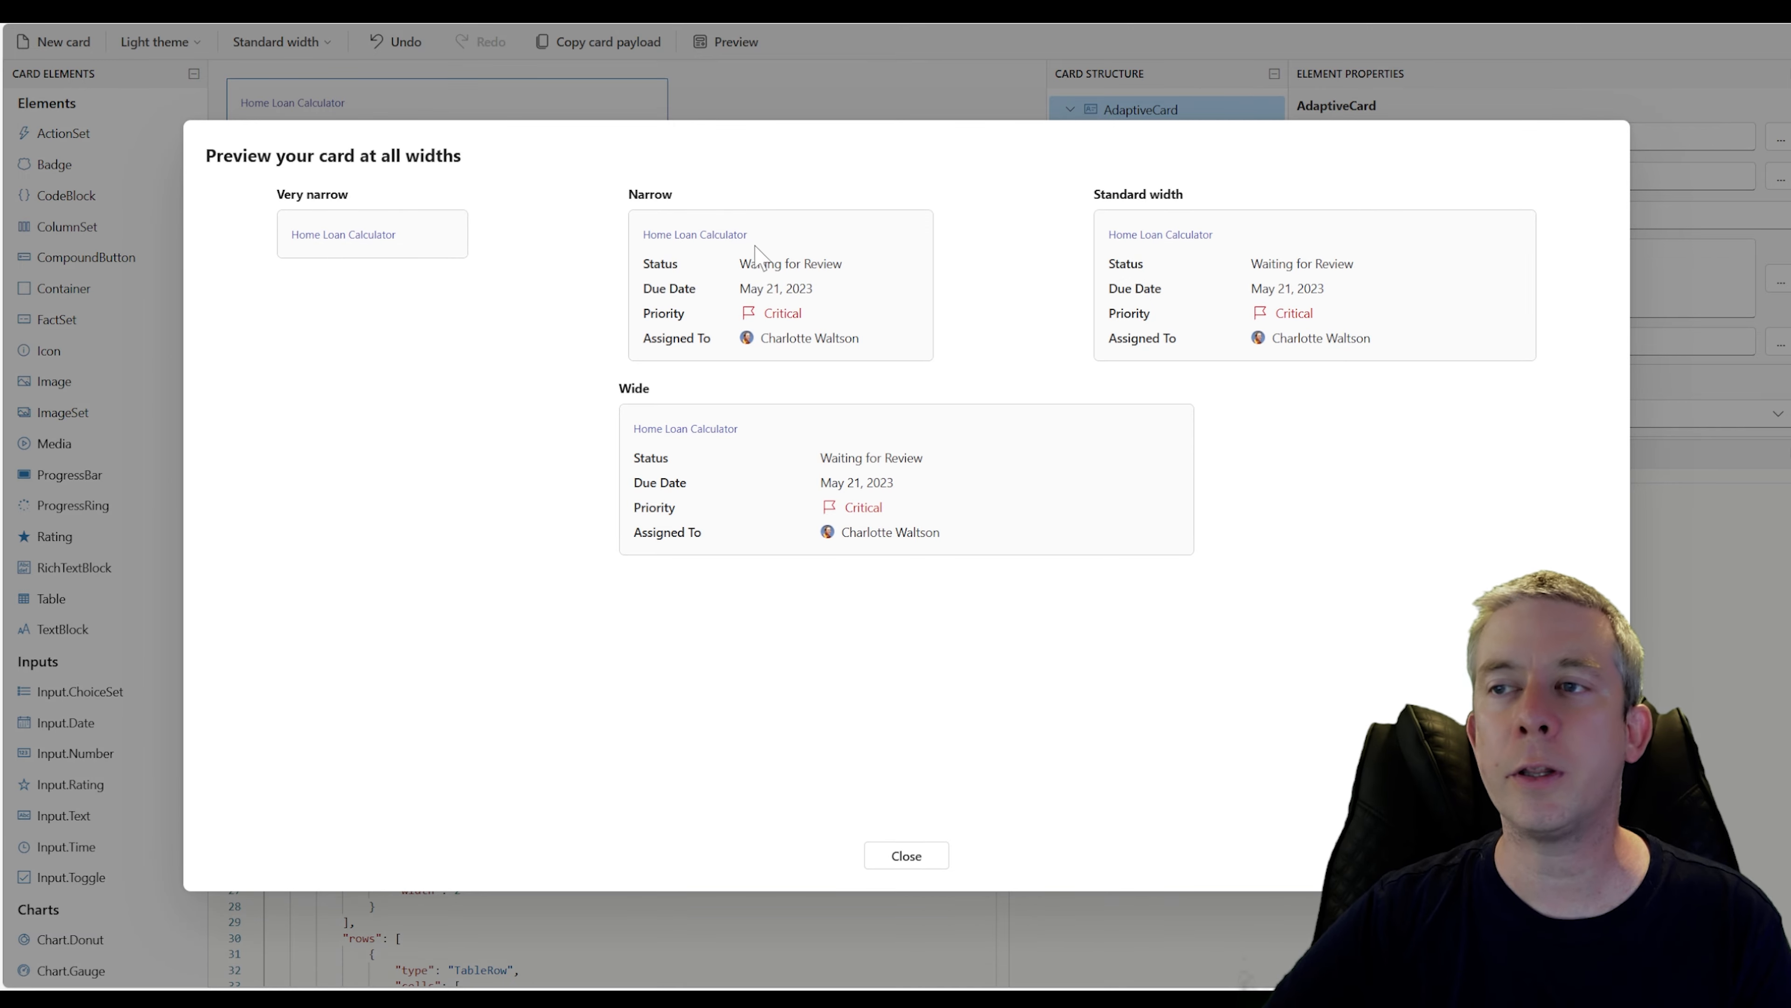
{"action": "left_click", "coordinate": [908, 868]}
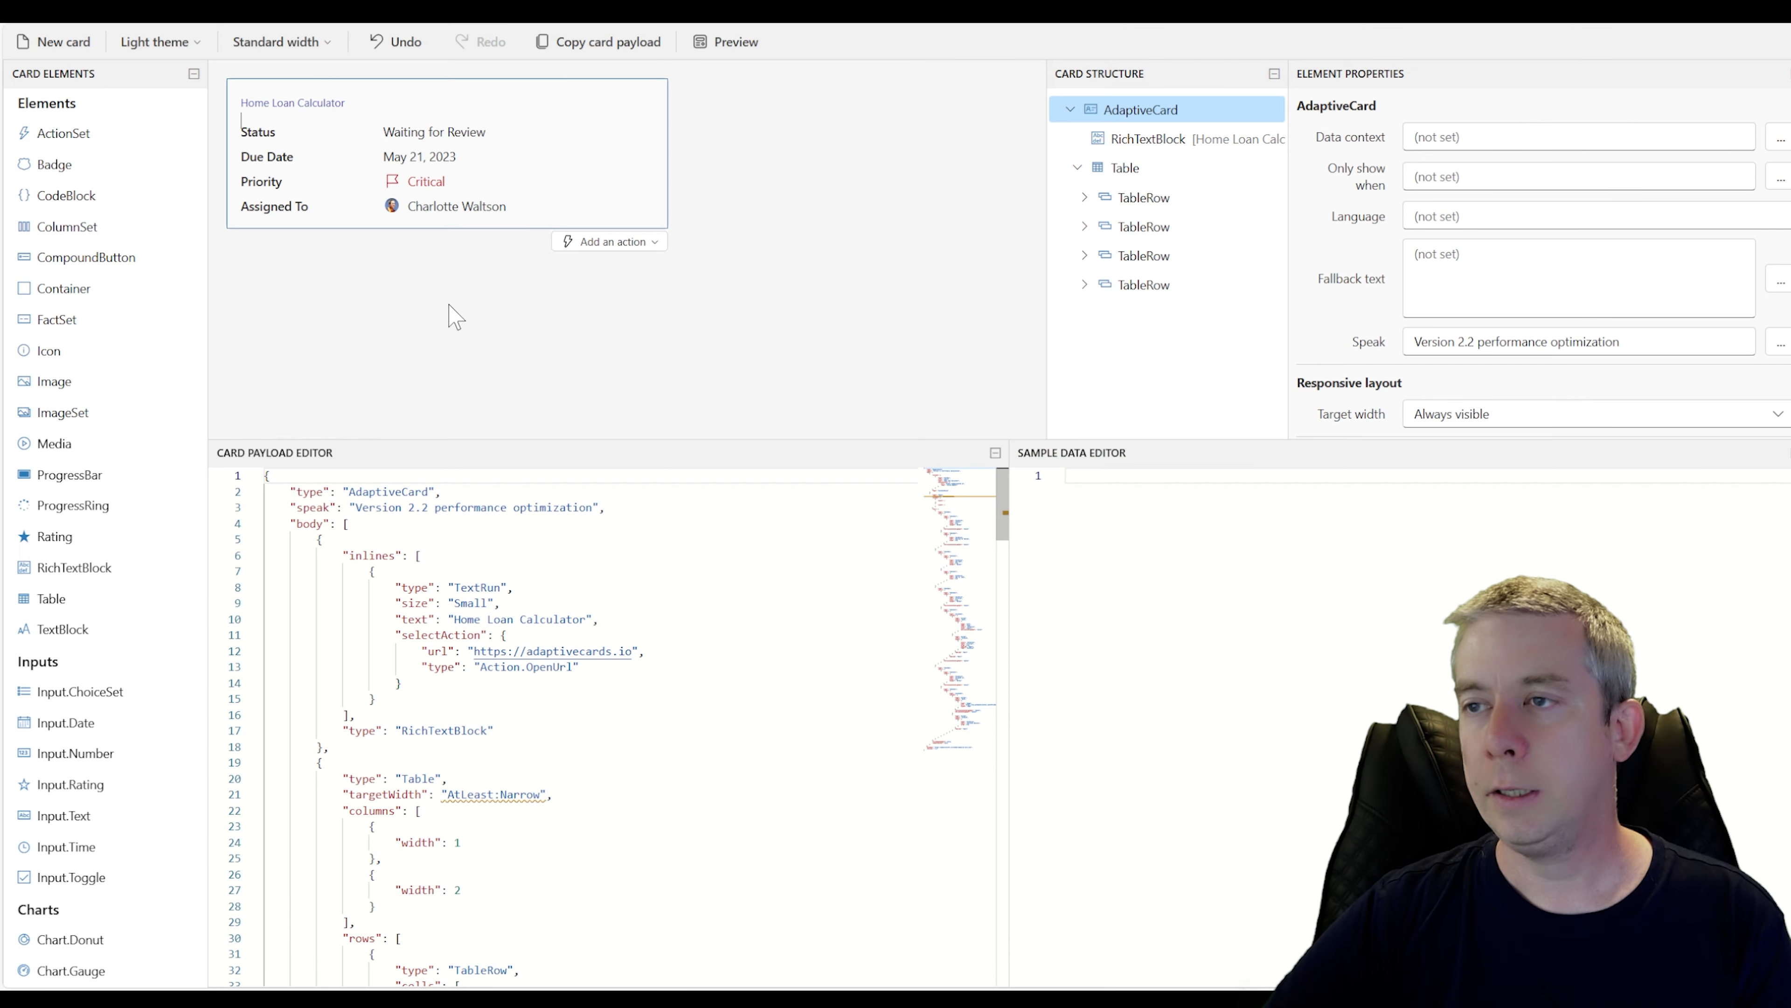
Relabel the table rows as Loan Amount ($), Tenure (Years), Interest Rate (%PA) and EMI (Equated Monthly Installment)
{"action": "left_click", "coordinate": [285, 137]}
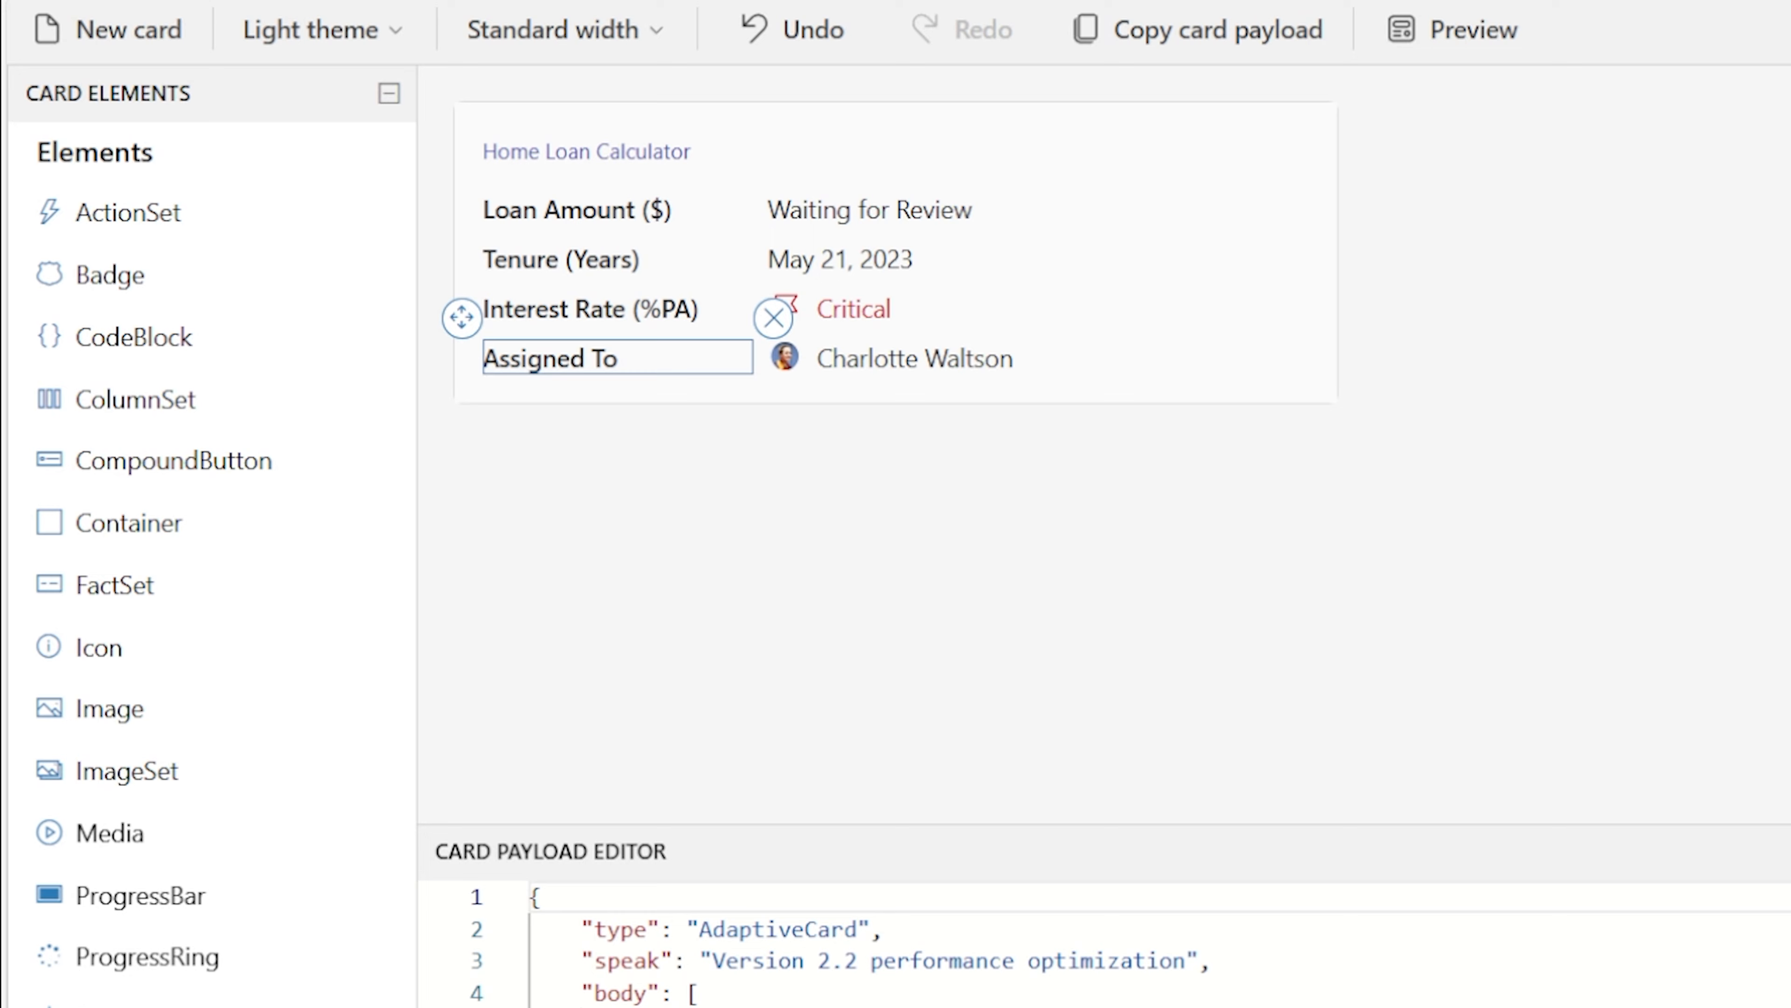
{"action": "type", "text": "EMI (Equated Monthly"}
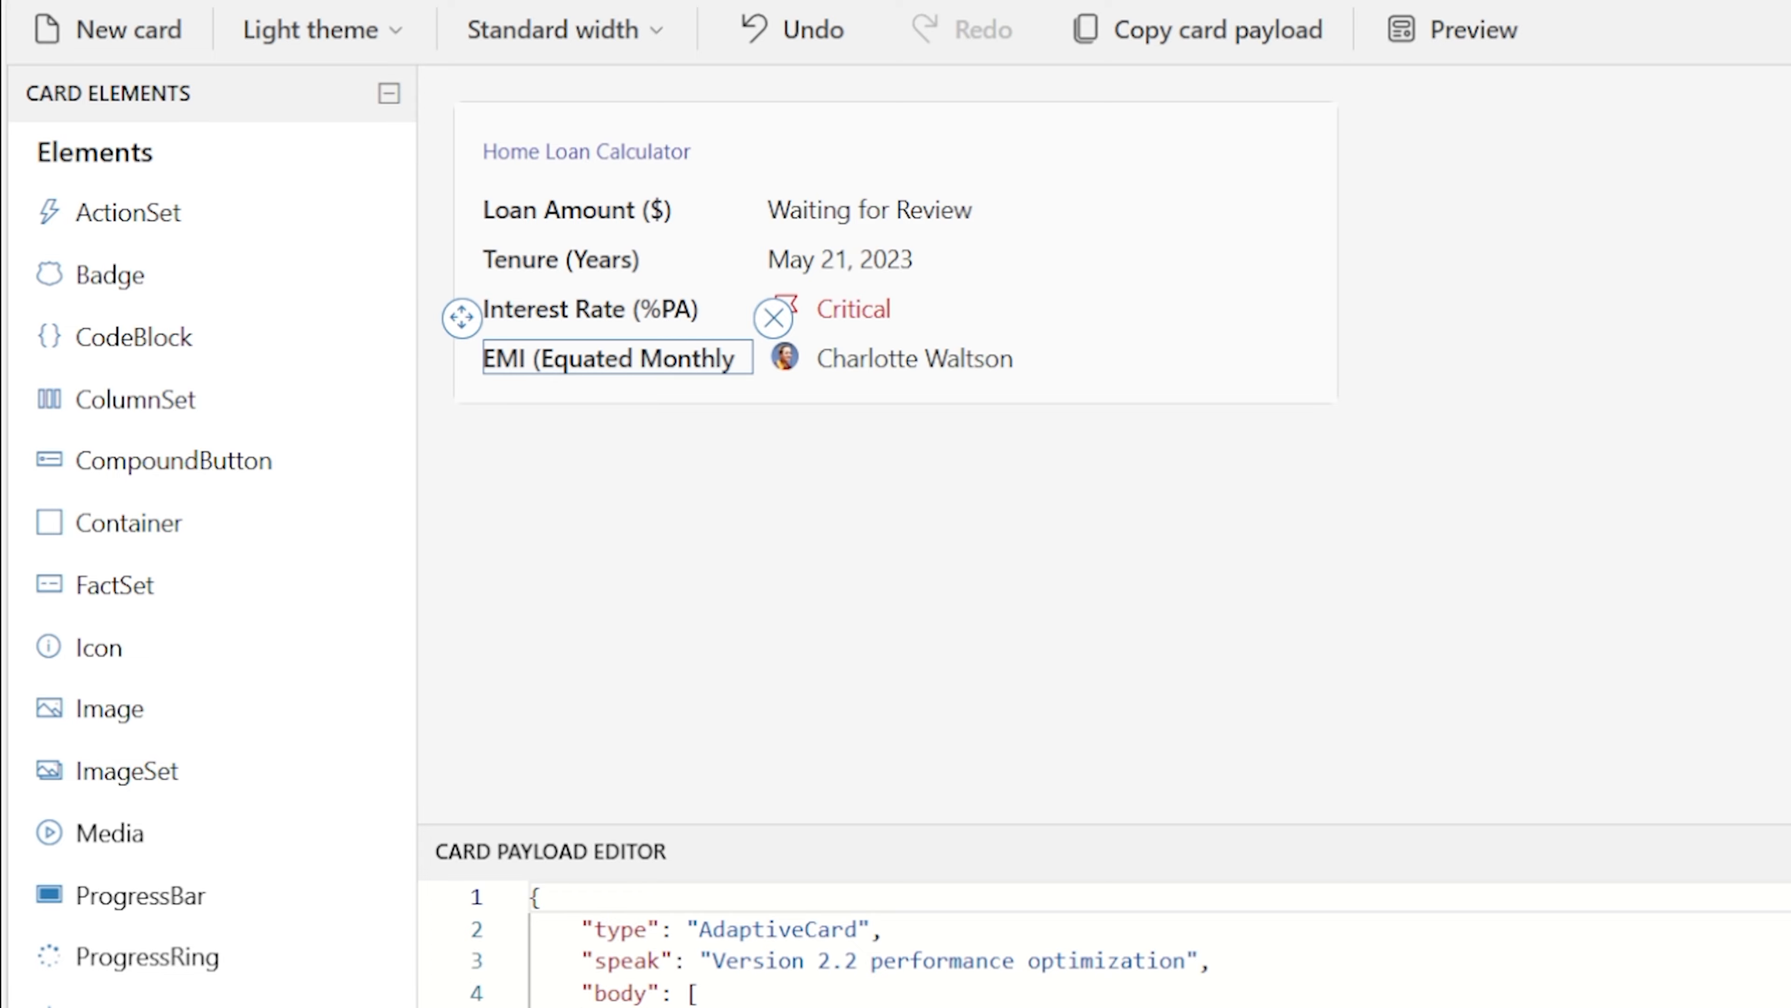
{"action": "type", "text": "Installment"}
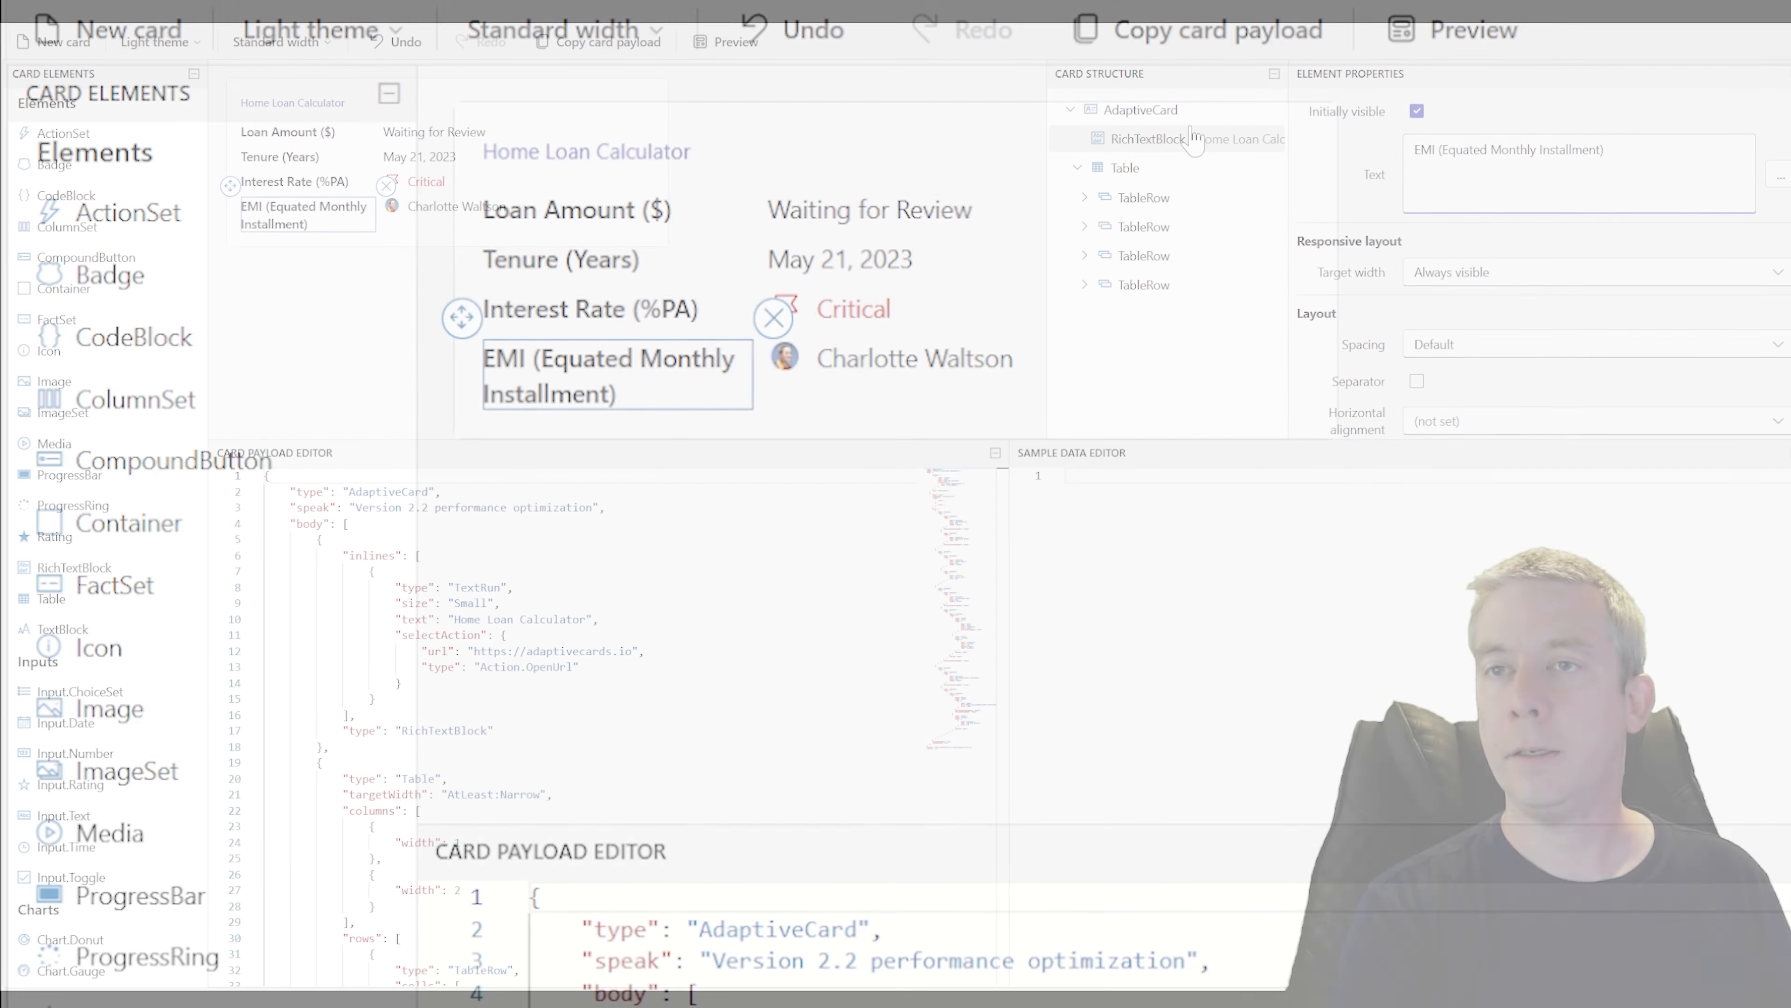
Set the loan amount row's value text to varReview
{"action": "left_click", "coordinate": [959, 210]}
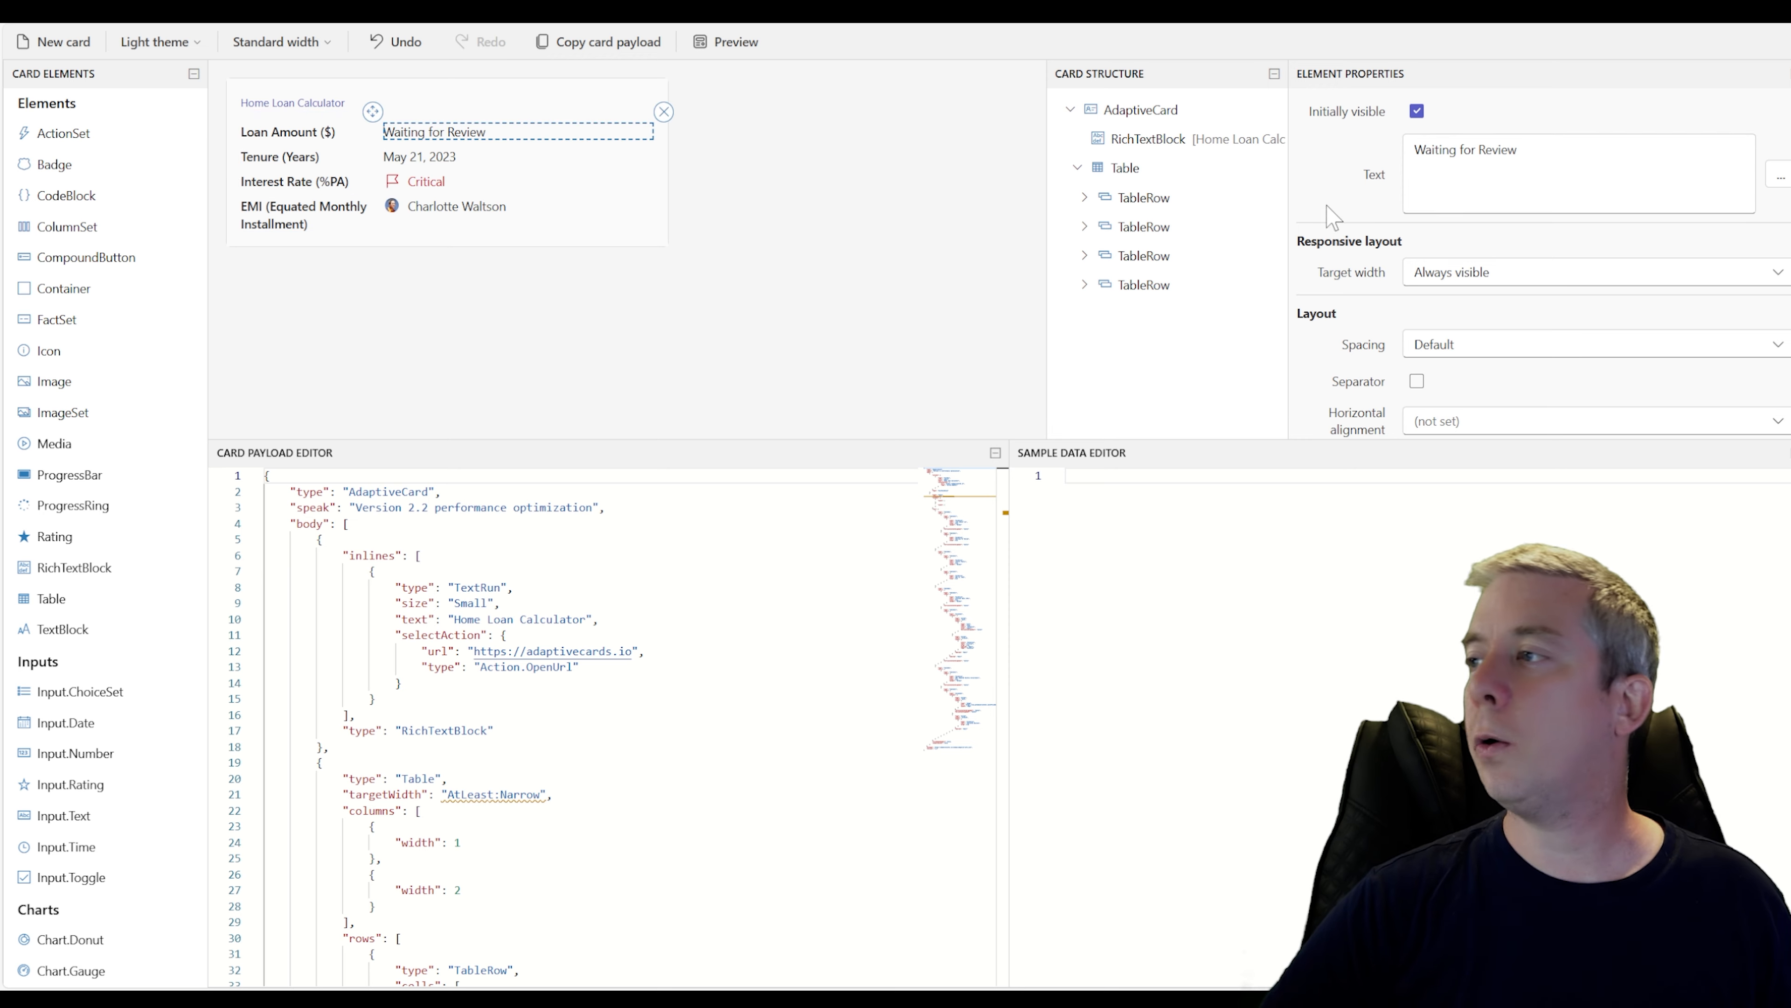
{"action": "left_click", "coordinate": [1509, 149]}
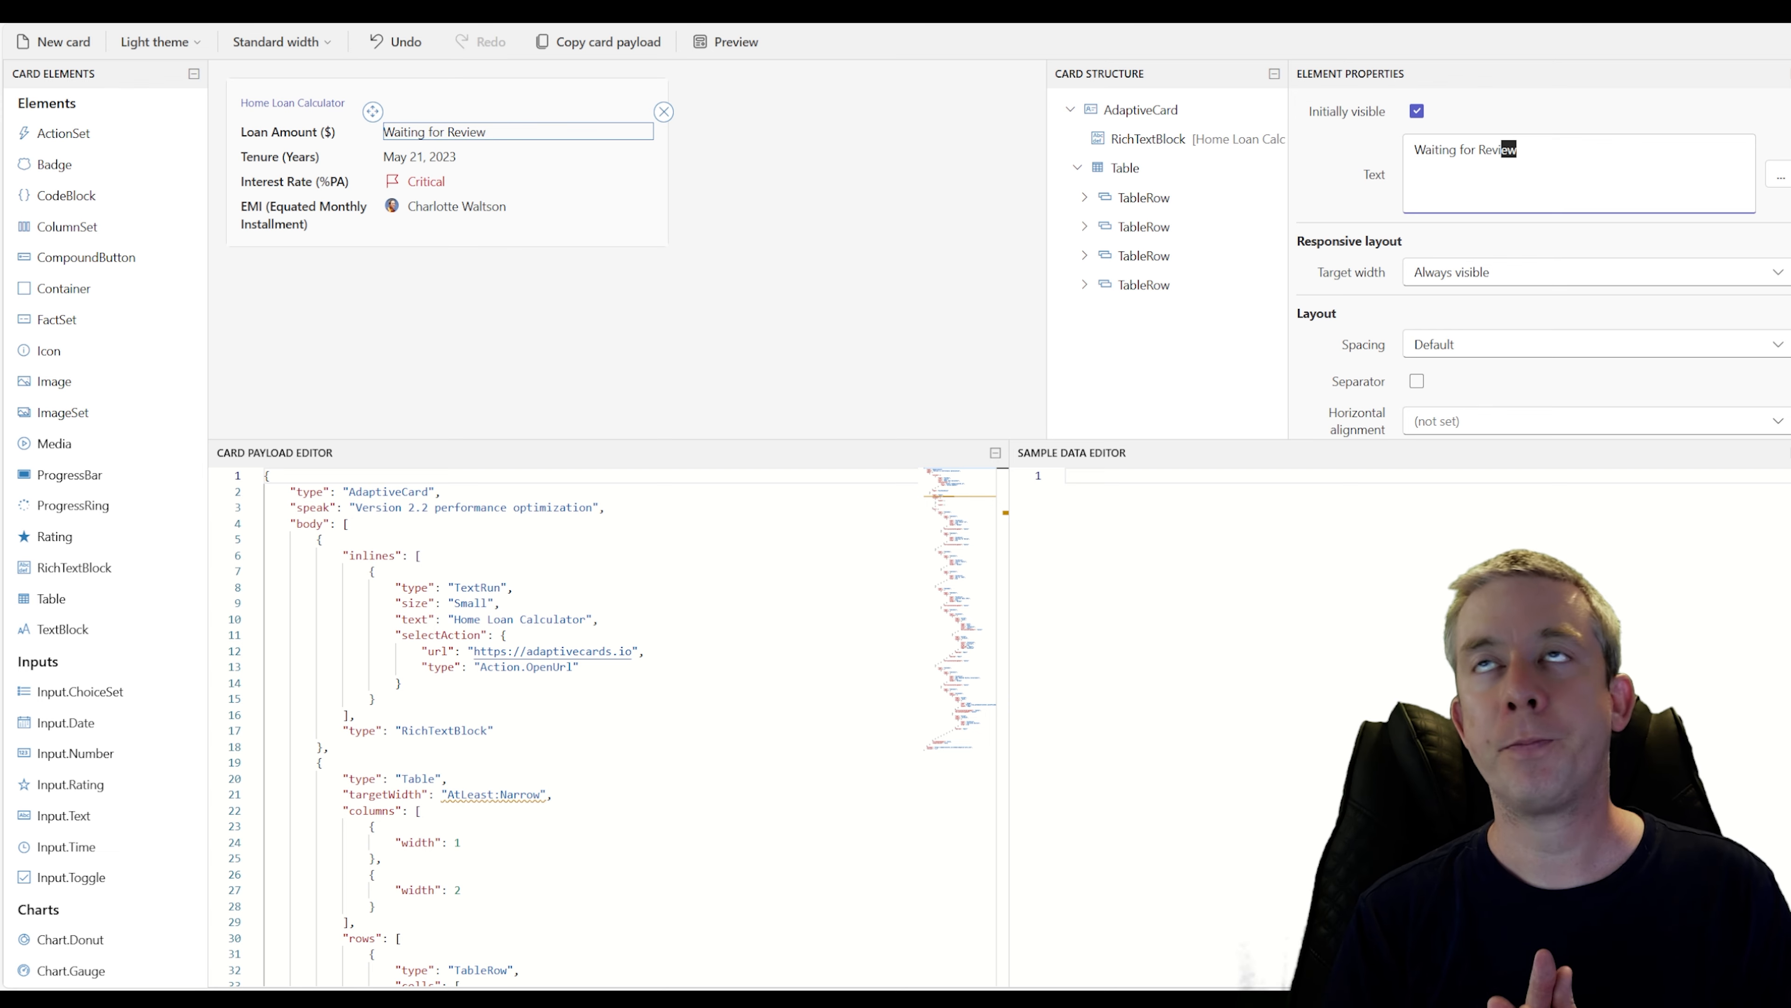
{"action": "left_click_drag", "start_coordinate": [1517, 149], "coordinate": [1347, 161]}
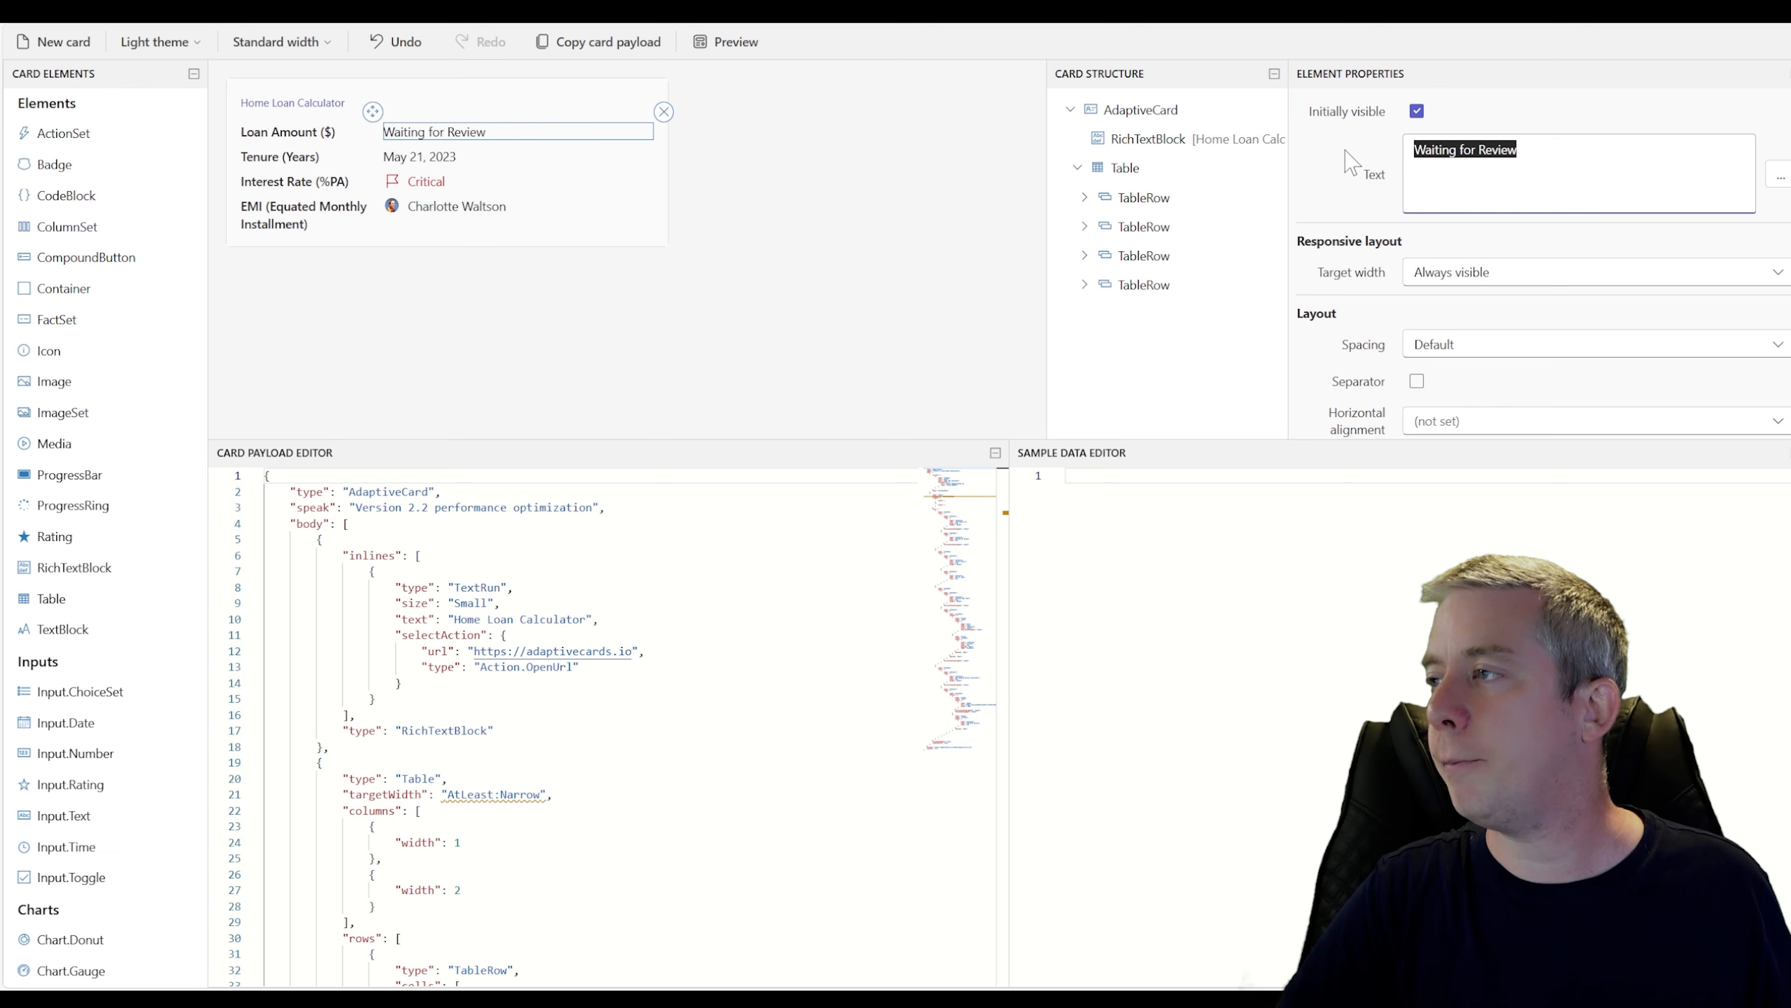
{"action": "type", "text": "var"}
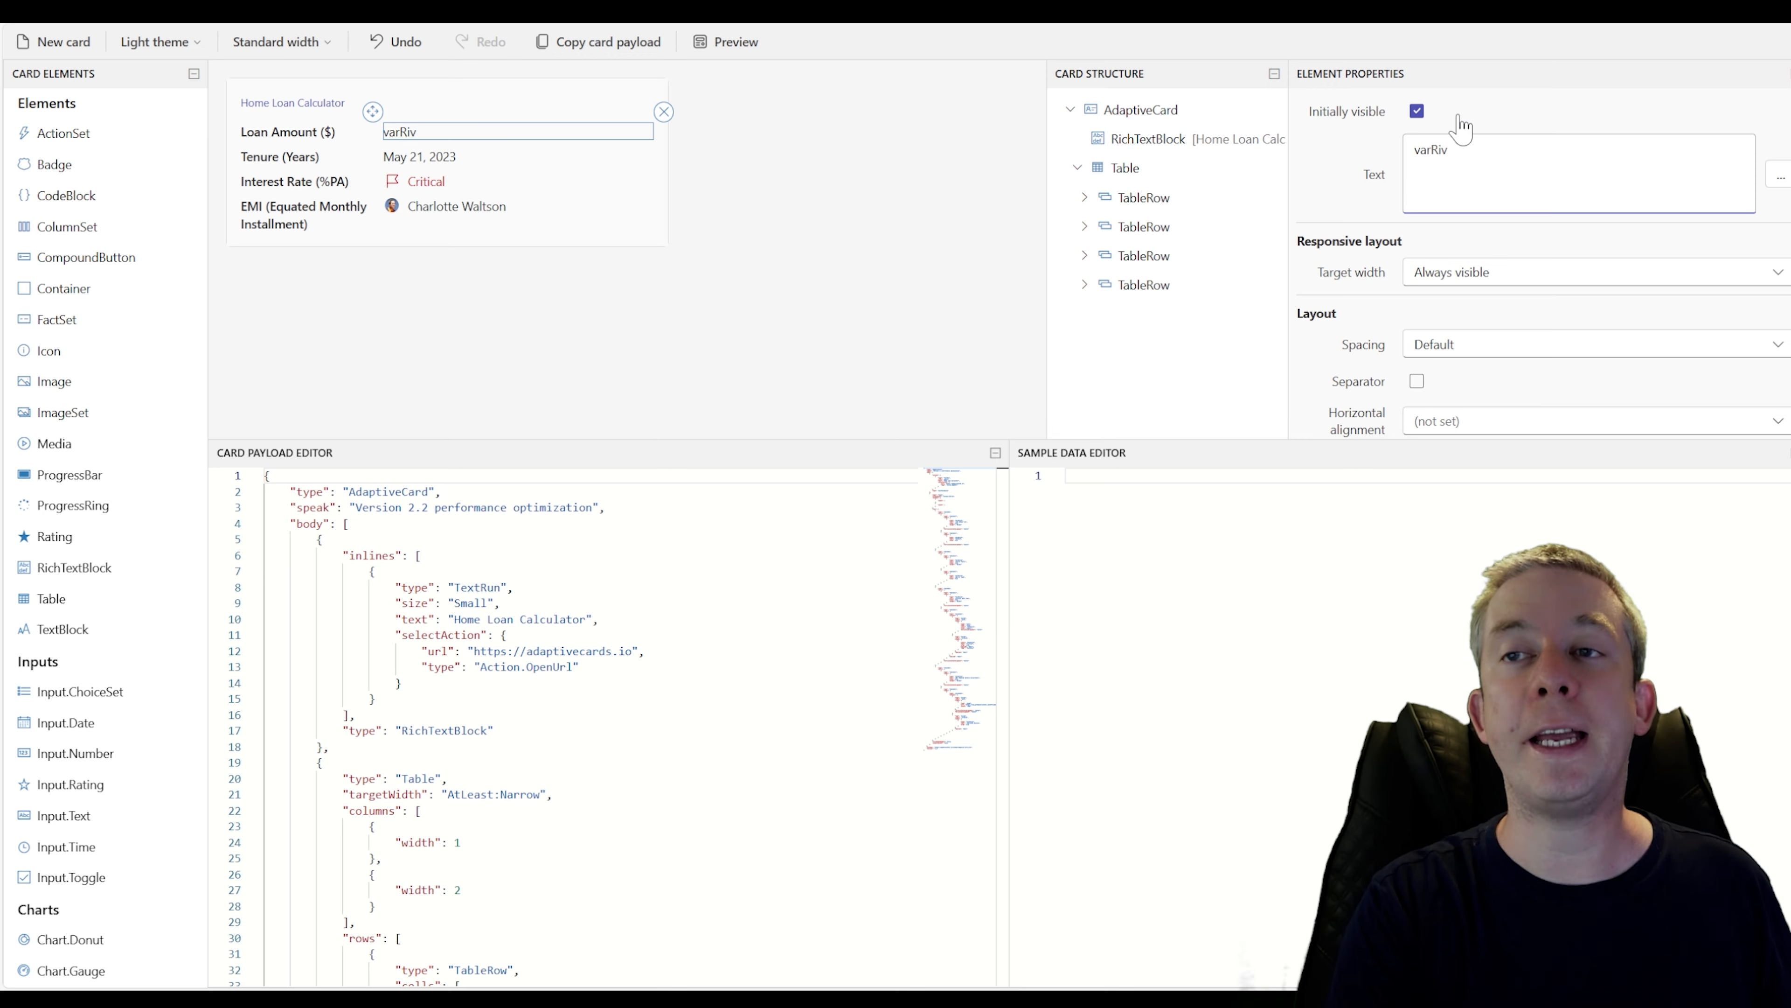
{"action": "type", "text": "Review"}
Set the tenure row's value text to varYears
{"action": "left_click", "coordinate": [419, 157]}
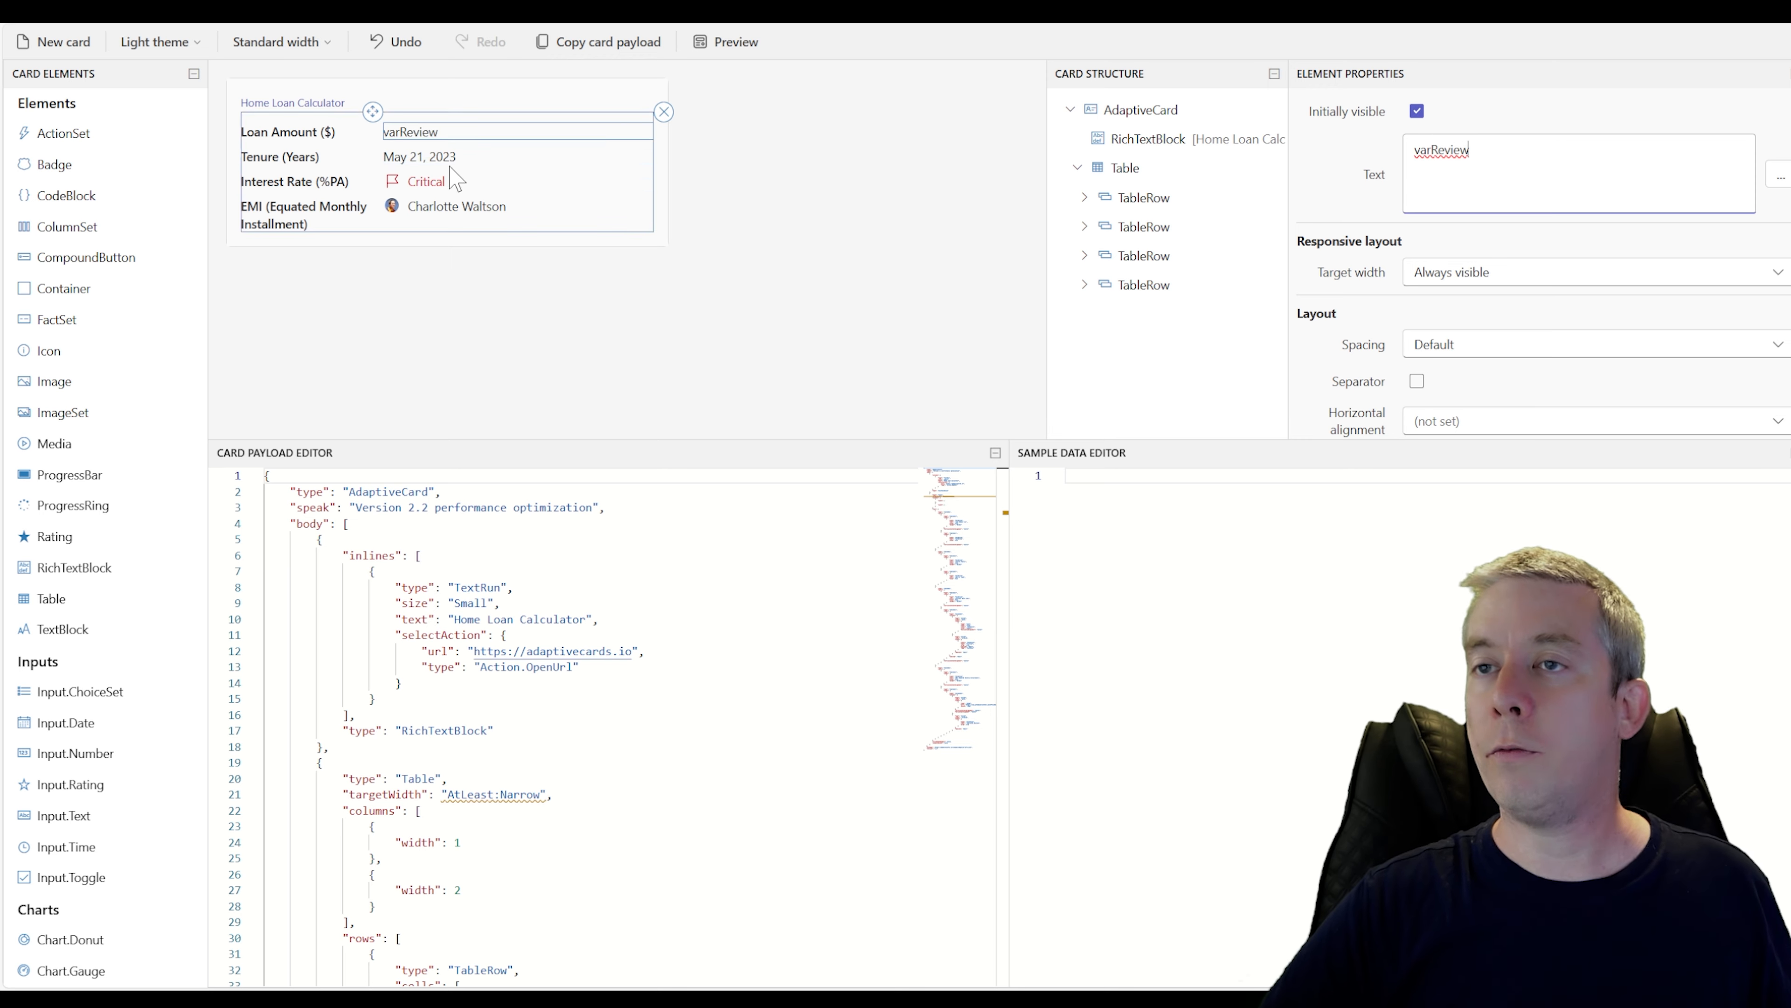
{"action": "left_click_drag", "start_coordinate": [1499, 150], "coordinate": [1245, 141]}
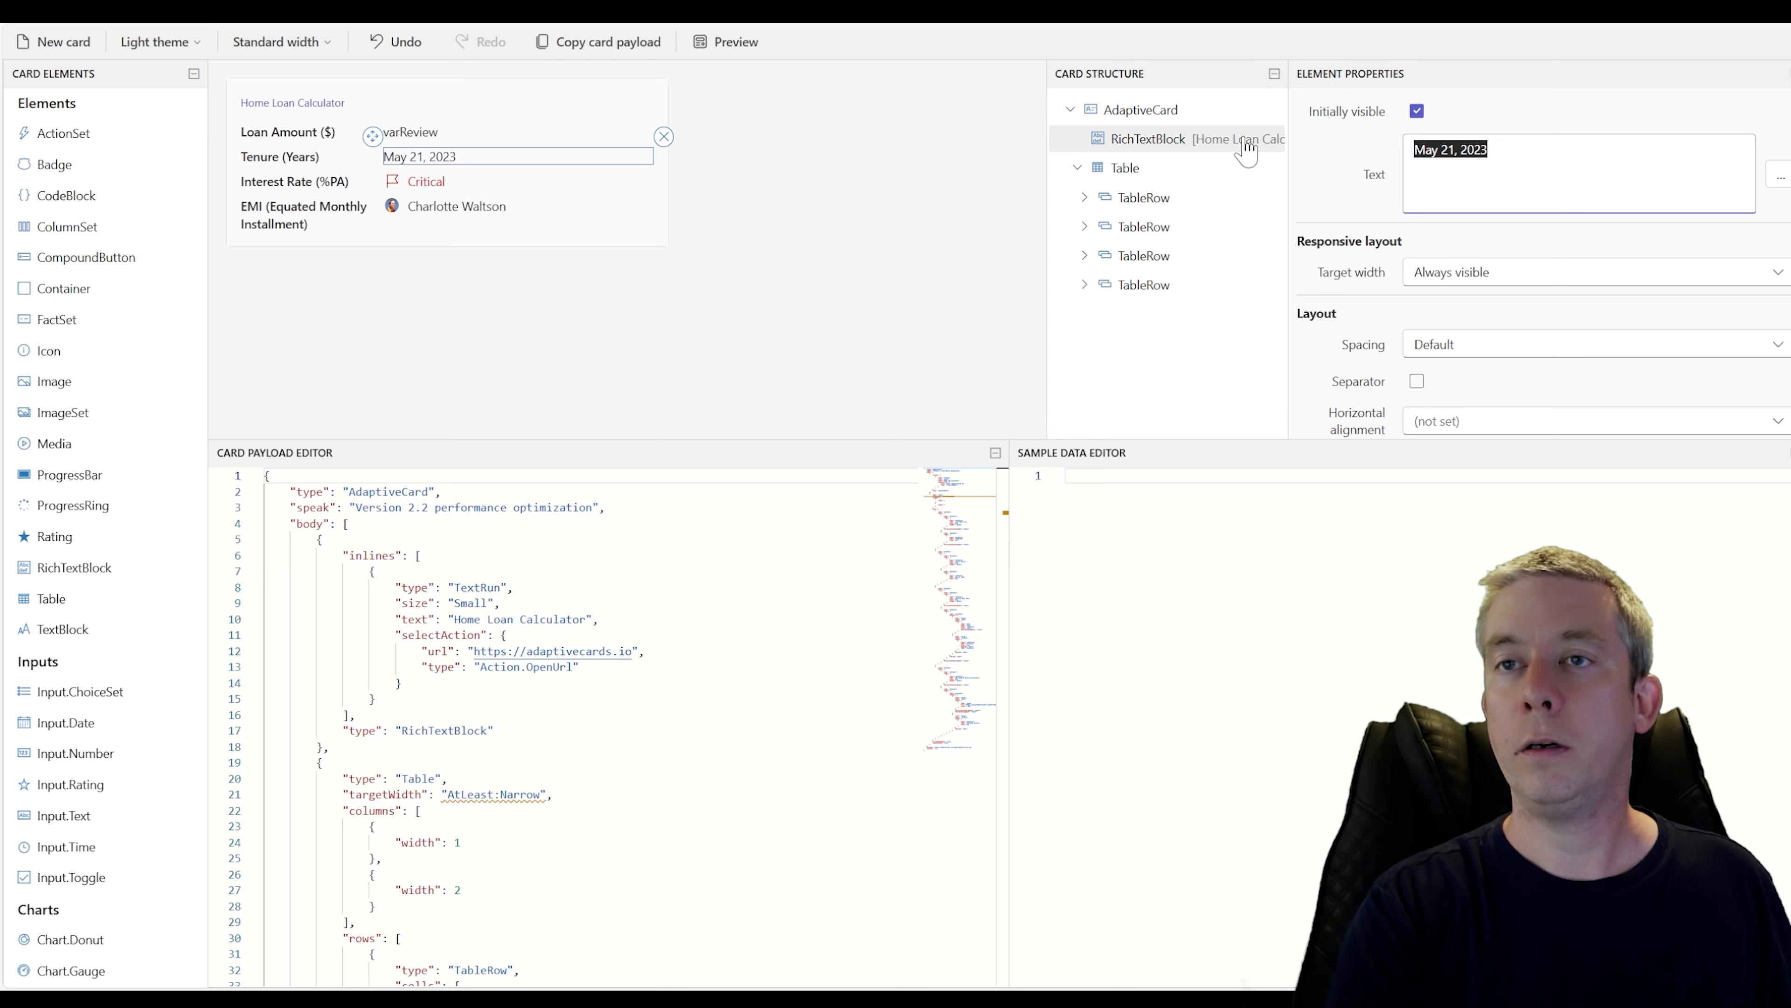
{"action": "type", "text": "varYears"}
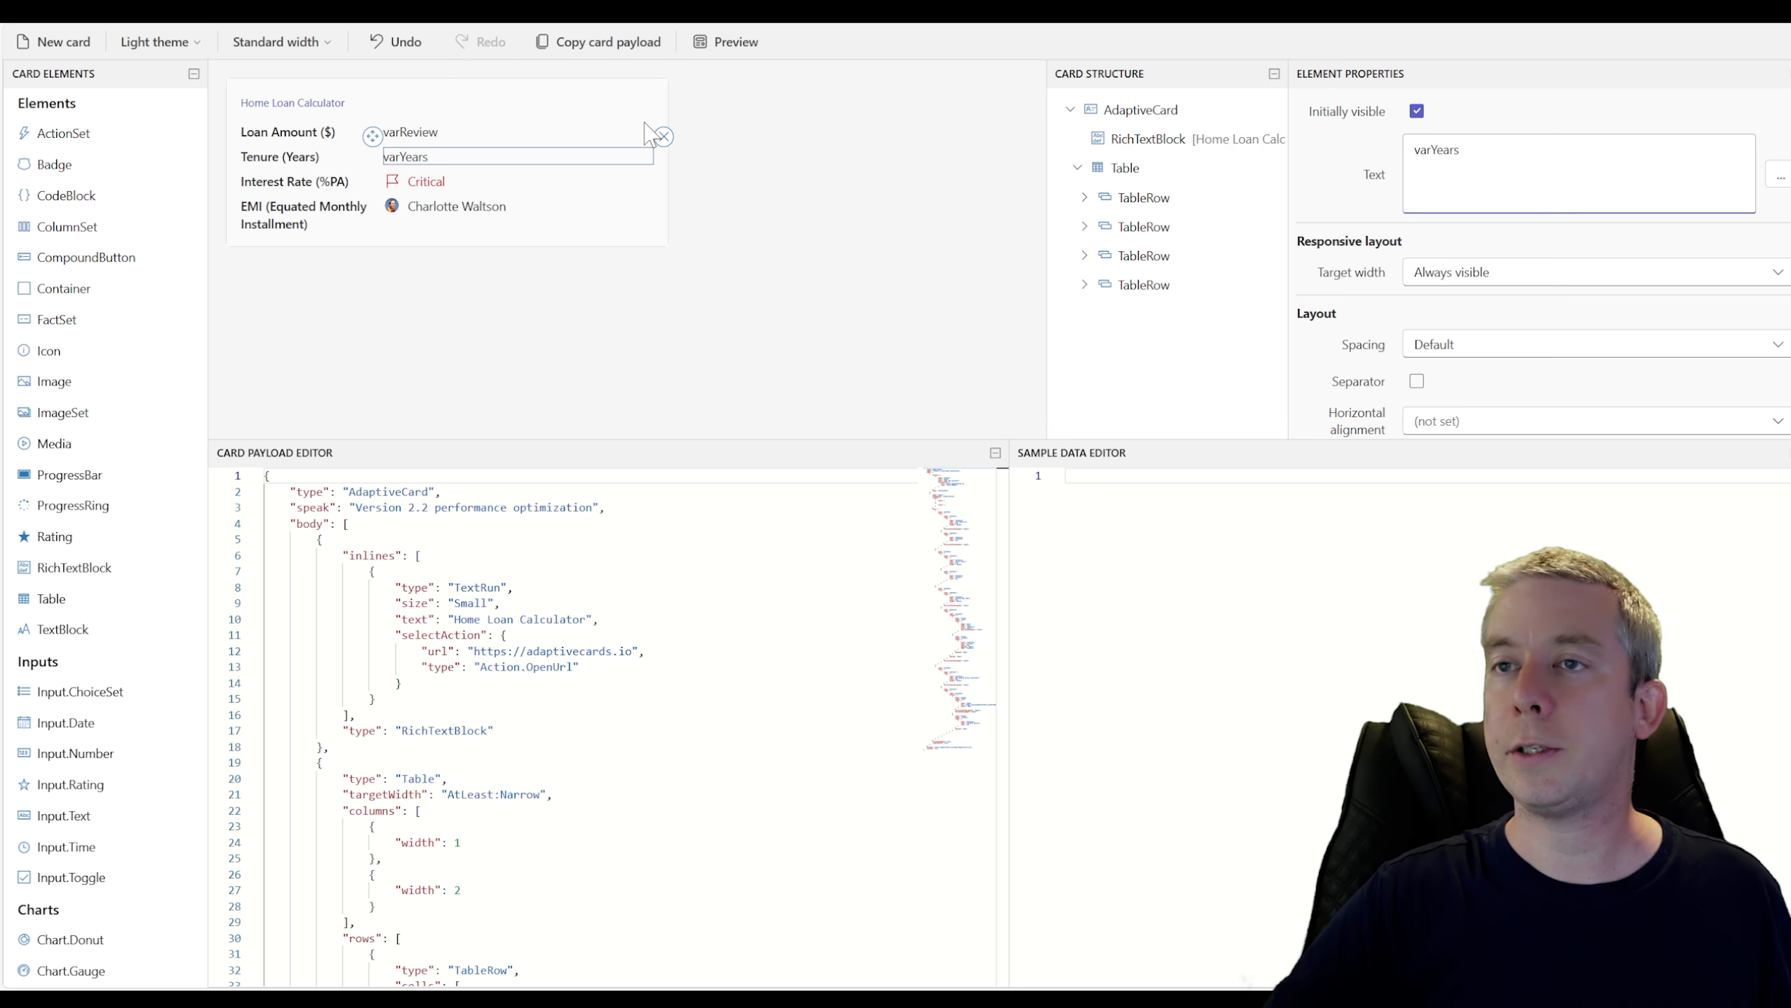
Remove the flag icon from the interest rate row and set its value text to varInterest
{"action": "left_click", "coordinate": [435, 184]}
{"action": "left_click", "coordinate": [392, 183]}
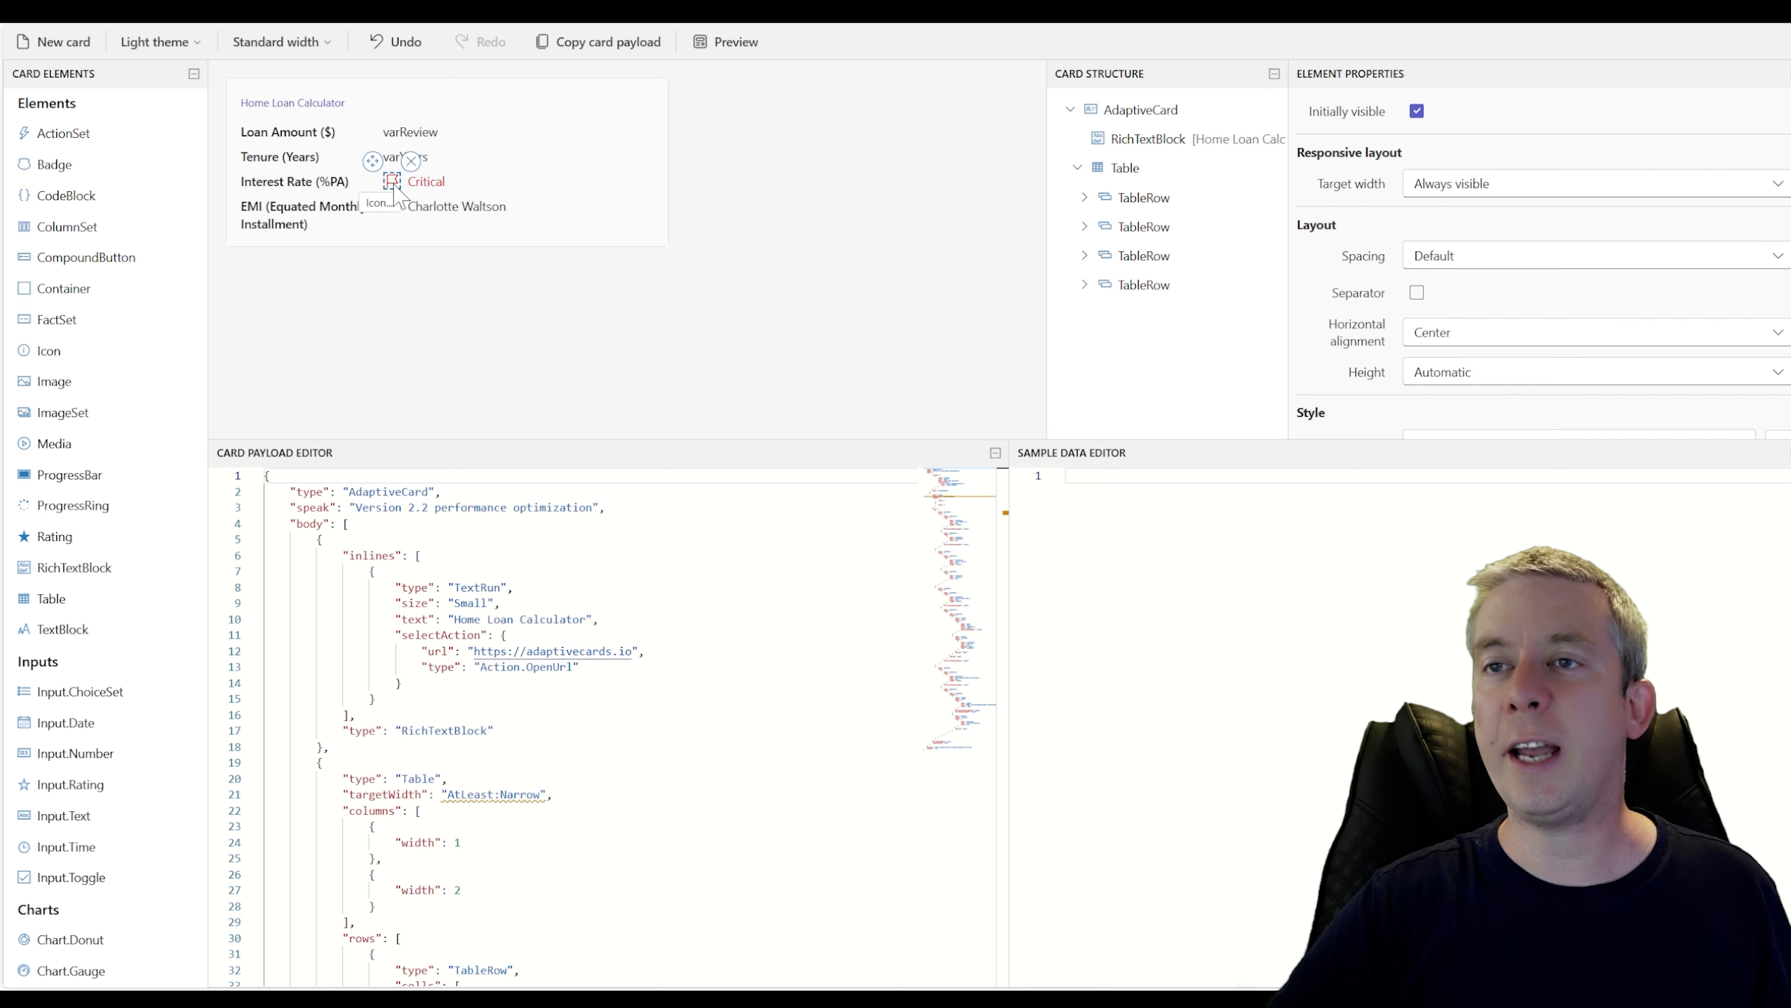
{"action": "left_click", "coordinate": [411, 161]}
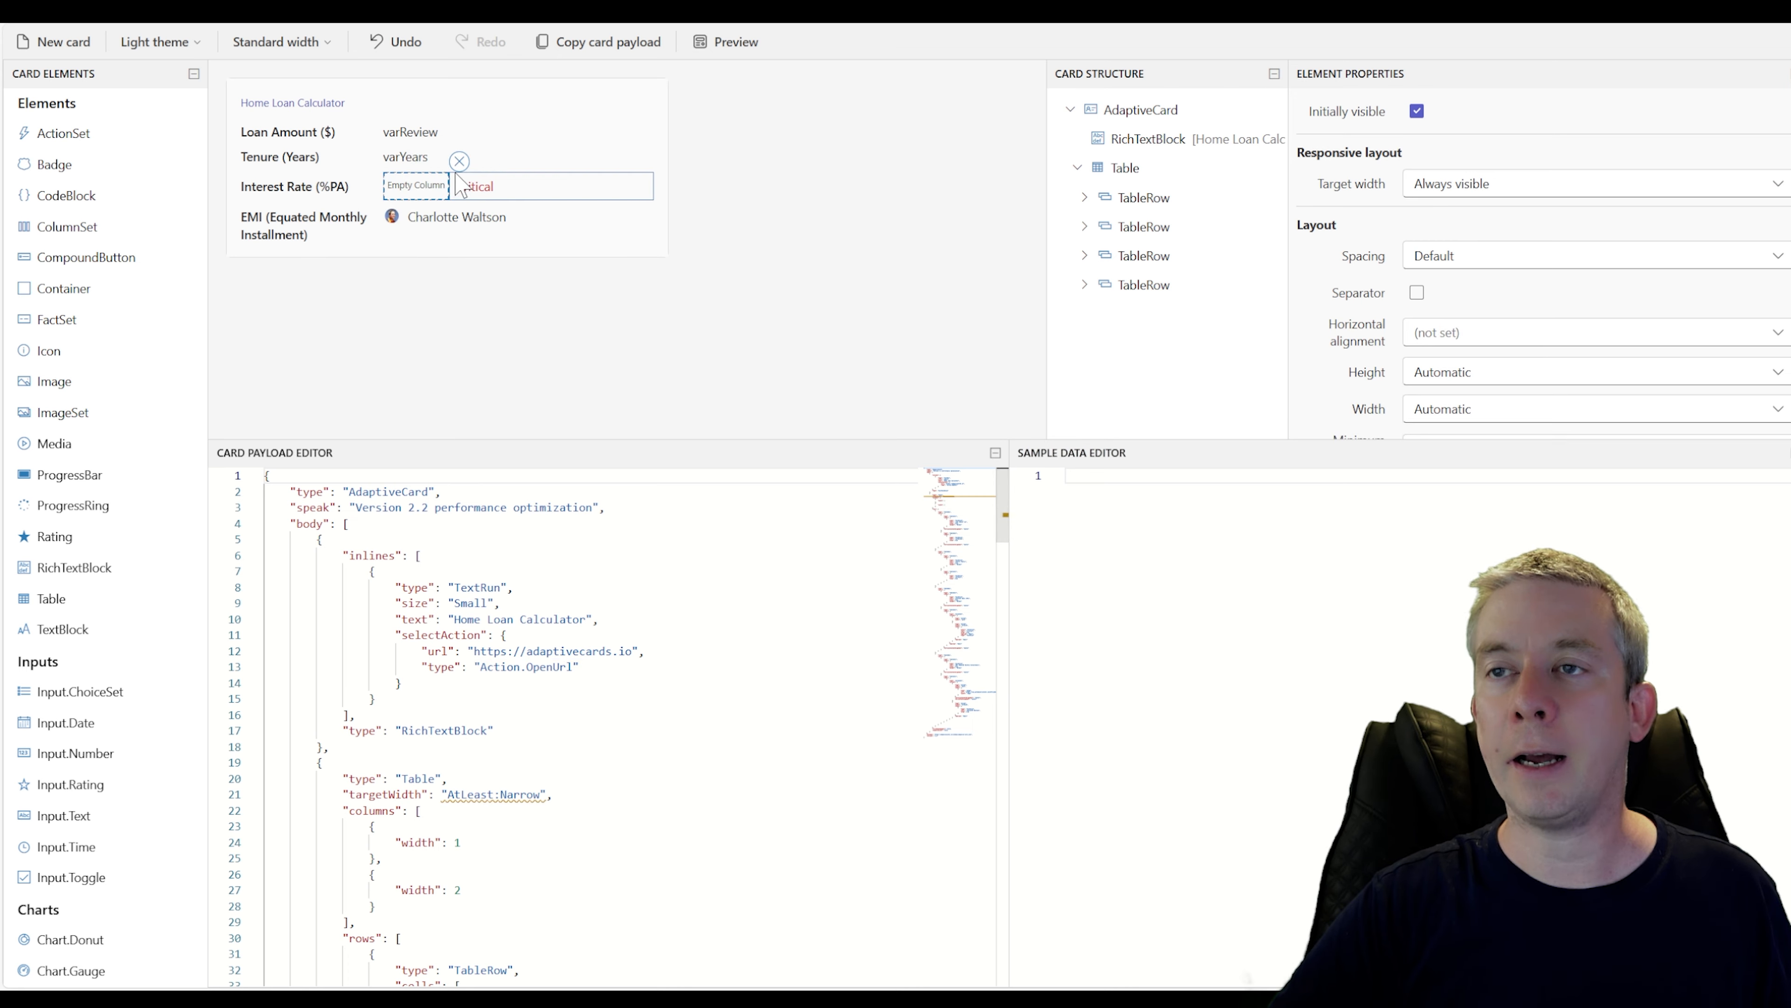
{"action": "left_click", "coordinate": [439, 187]}
{"action": "left_click", "coordinate": [438, 184]}
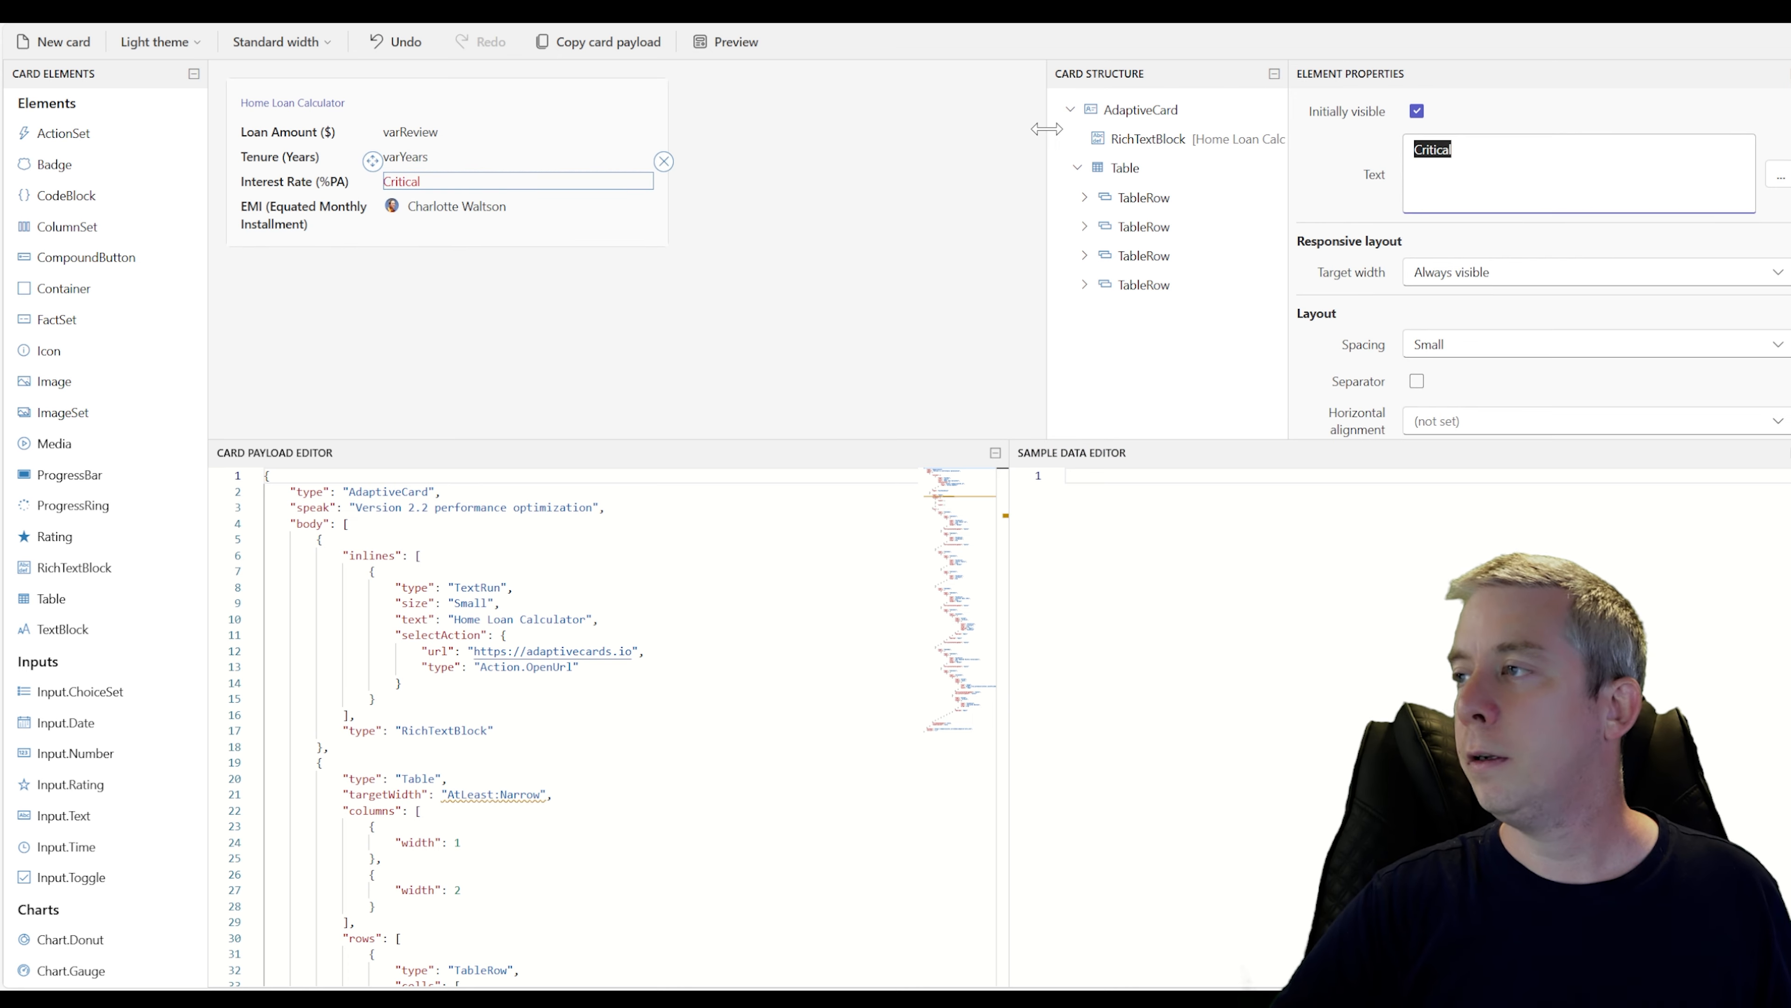
{"action": "type", "text": "varInterest"}
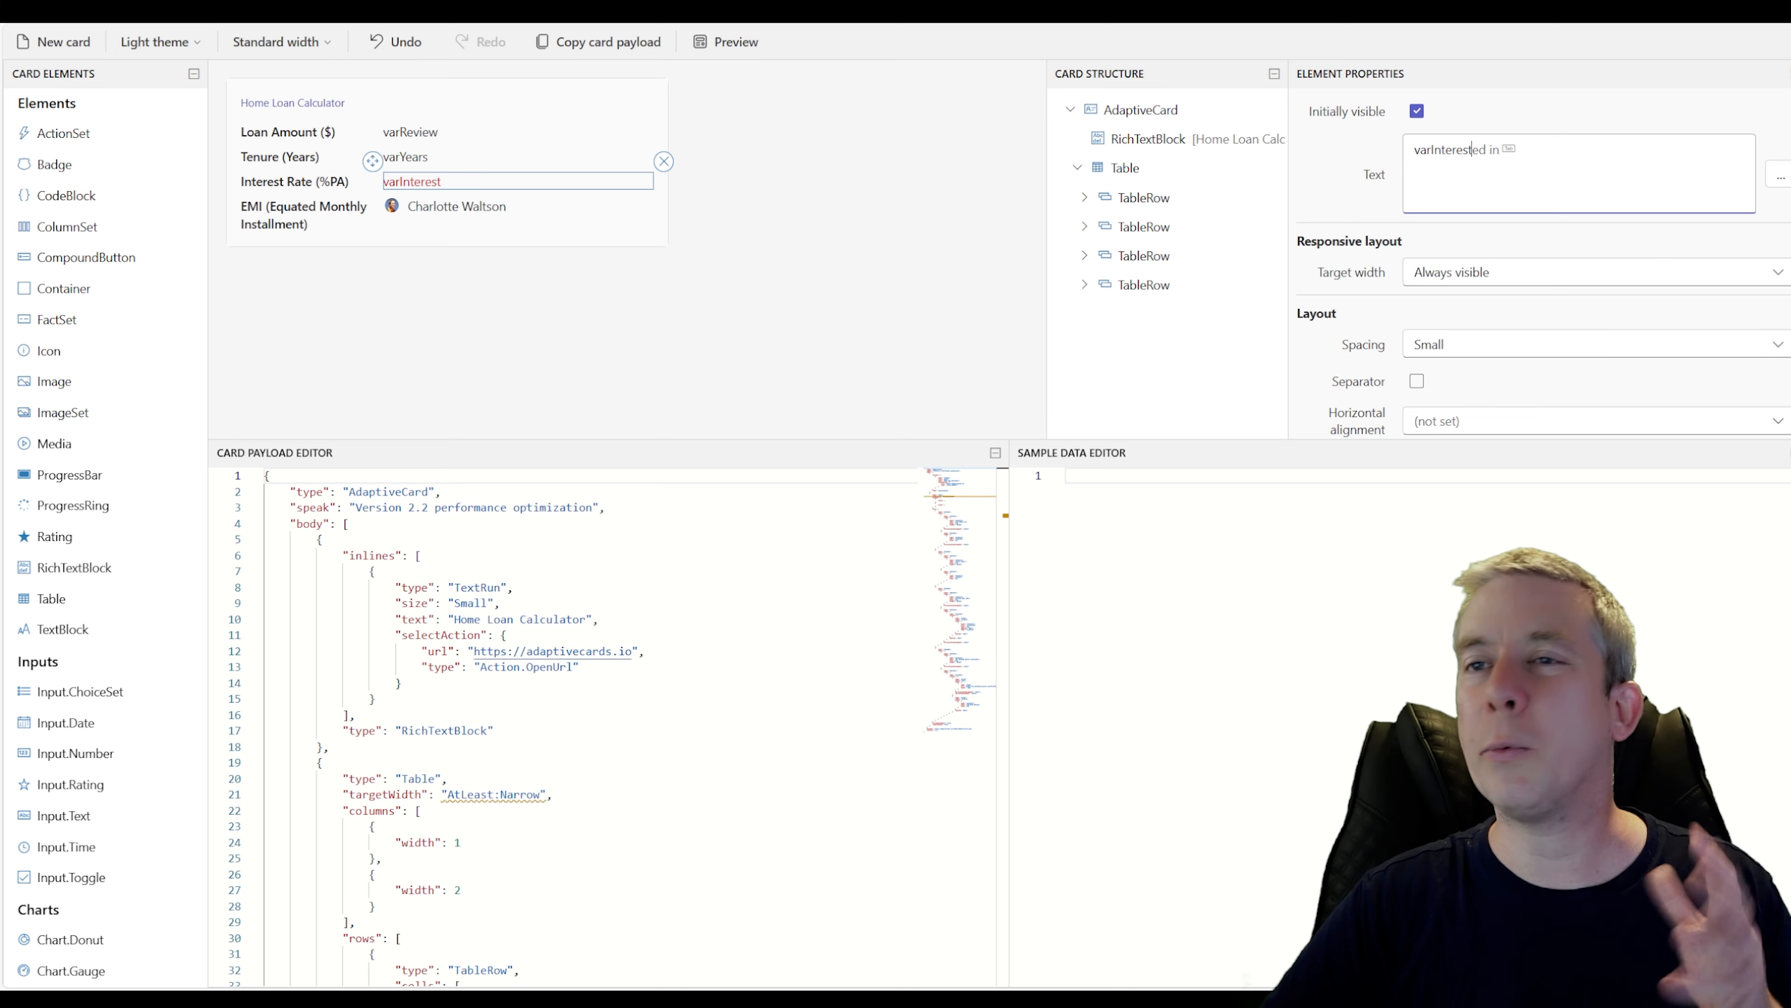
Set the interest rate value's text color to Accent
{"action": "scroll", "coordinate": [1545, 296], "scroll_direction": "down", "scroll_amount": 5}
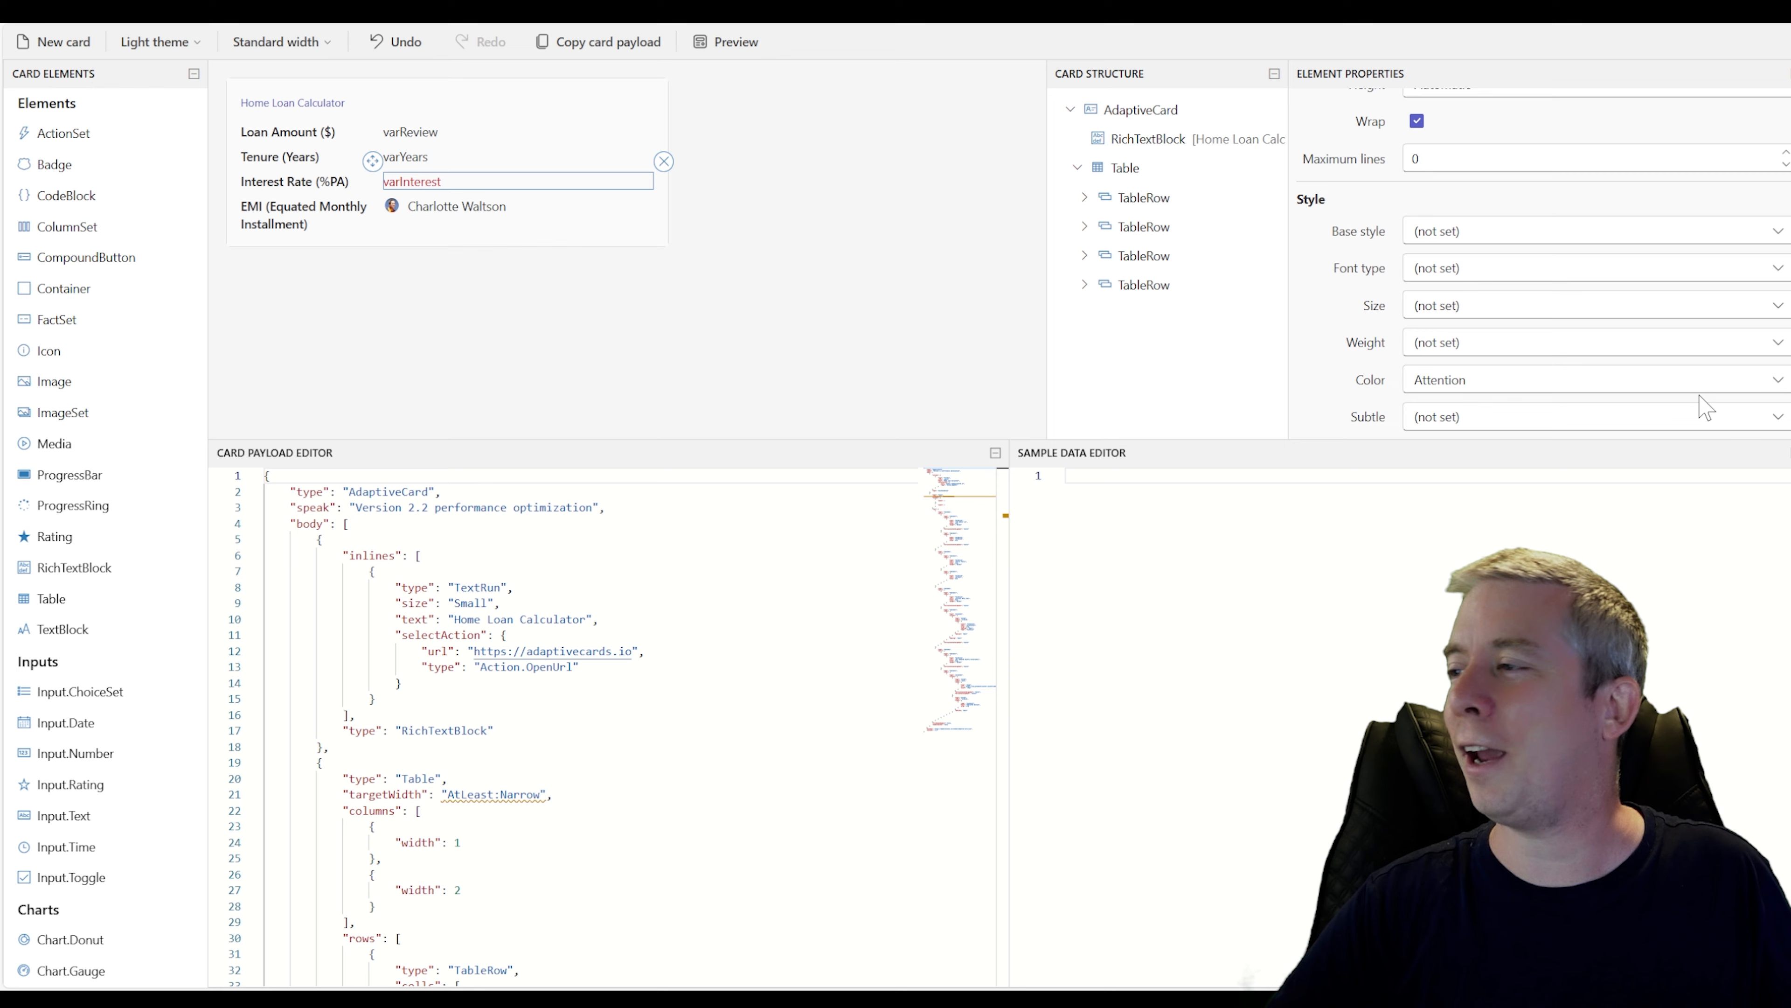
{"action": "left_click", "coordinate": [1779, 384]}
{"action": "left_click", "coordinate": [1720, 594]}
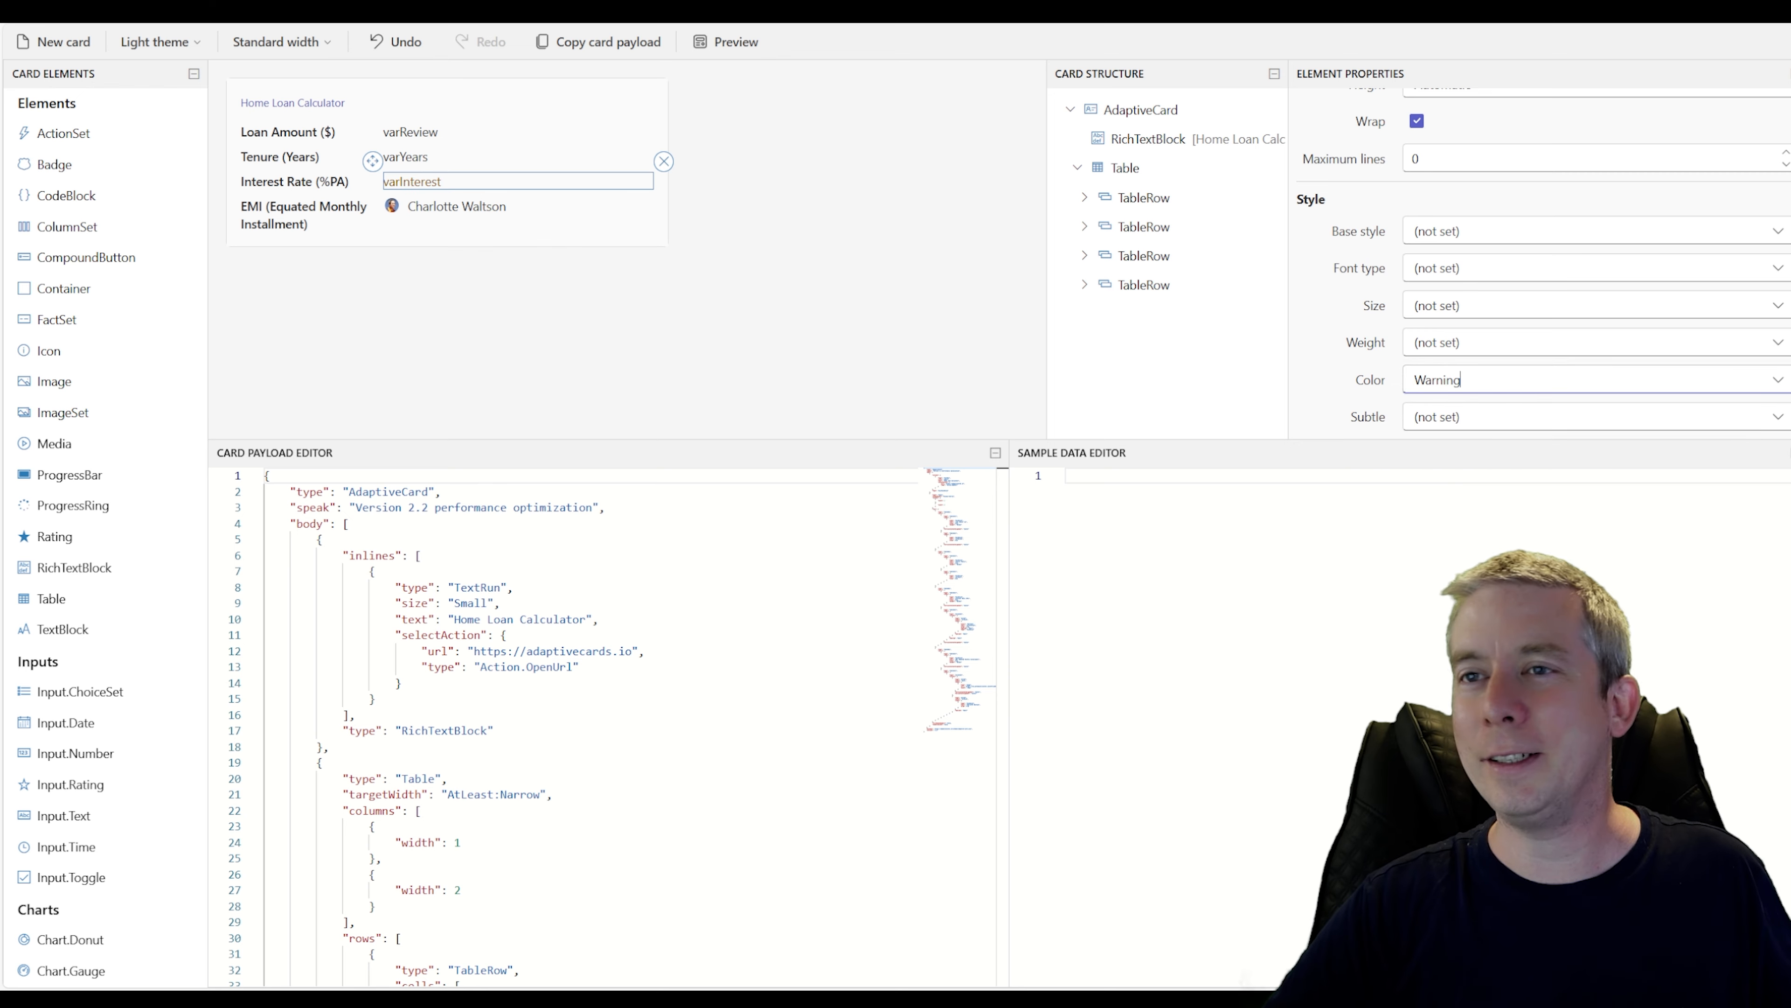
{"action": "left_click", "coordinate": [1779, 382]}
{"action": "left_click", "coordinate": [1728, 565]}
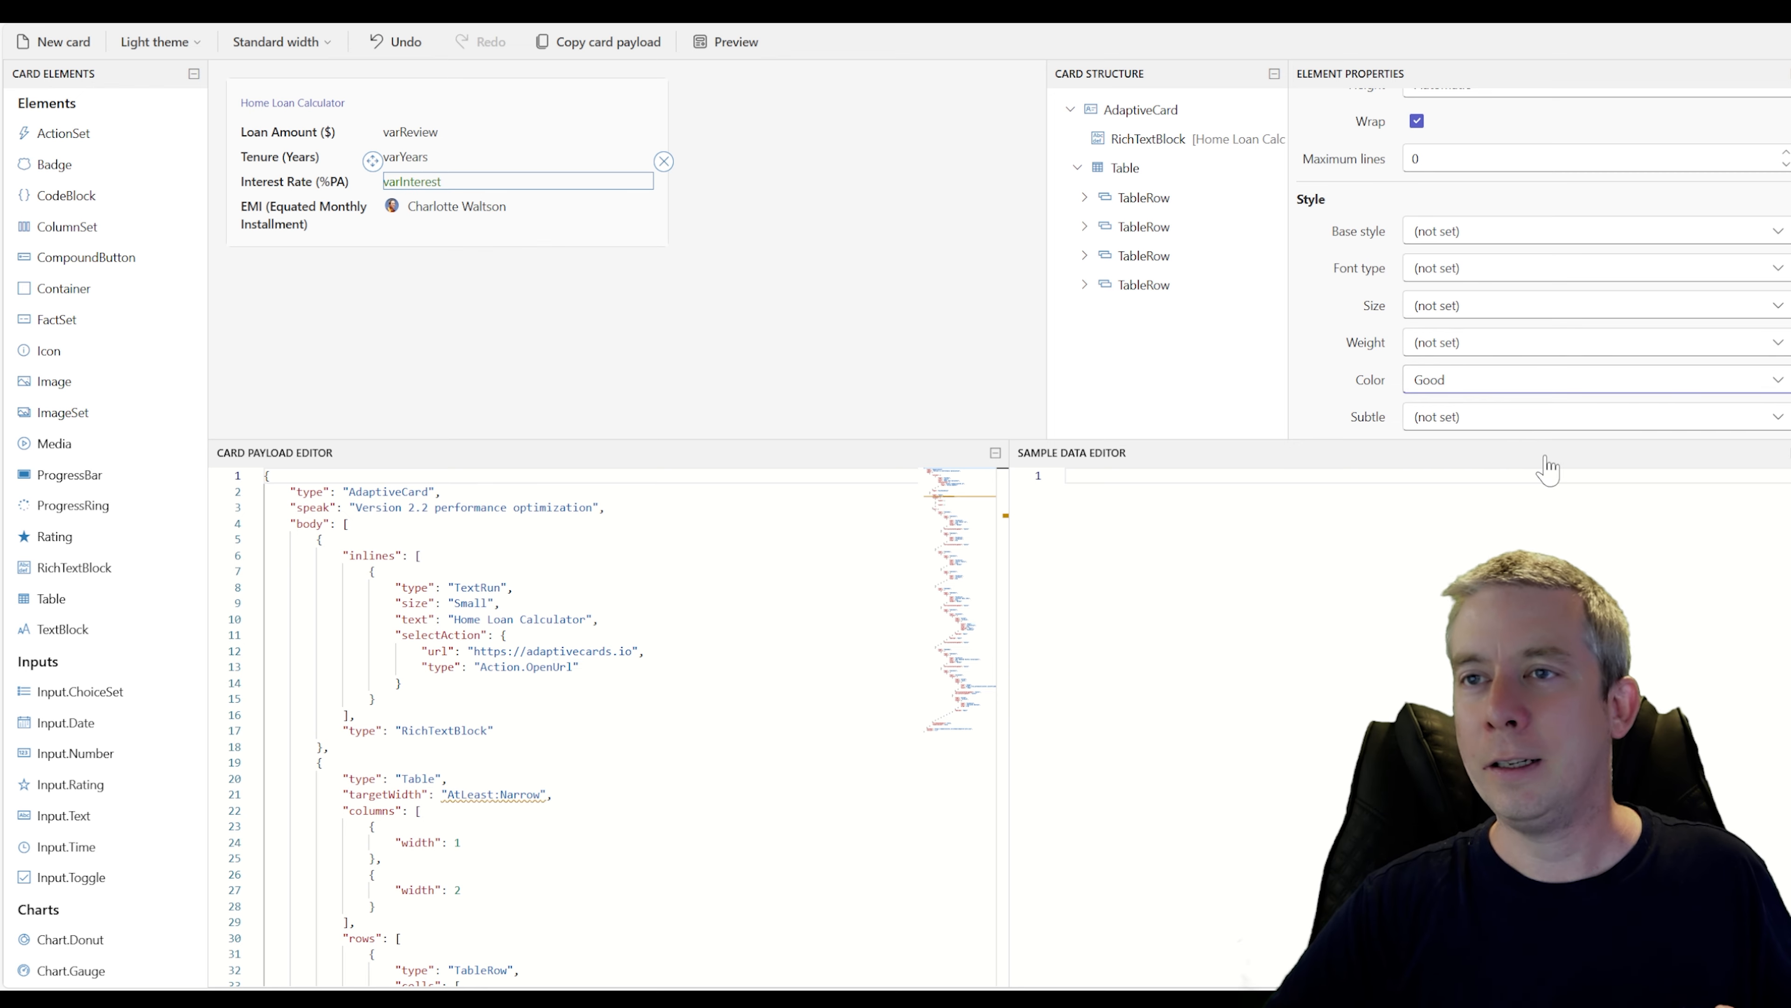
{"action": "left_click", "coordinate": [1778, 381]}
{"action": "left_click", "coordinate": [1686, 534]}
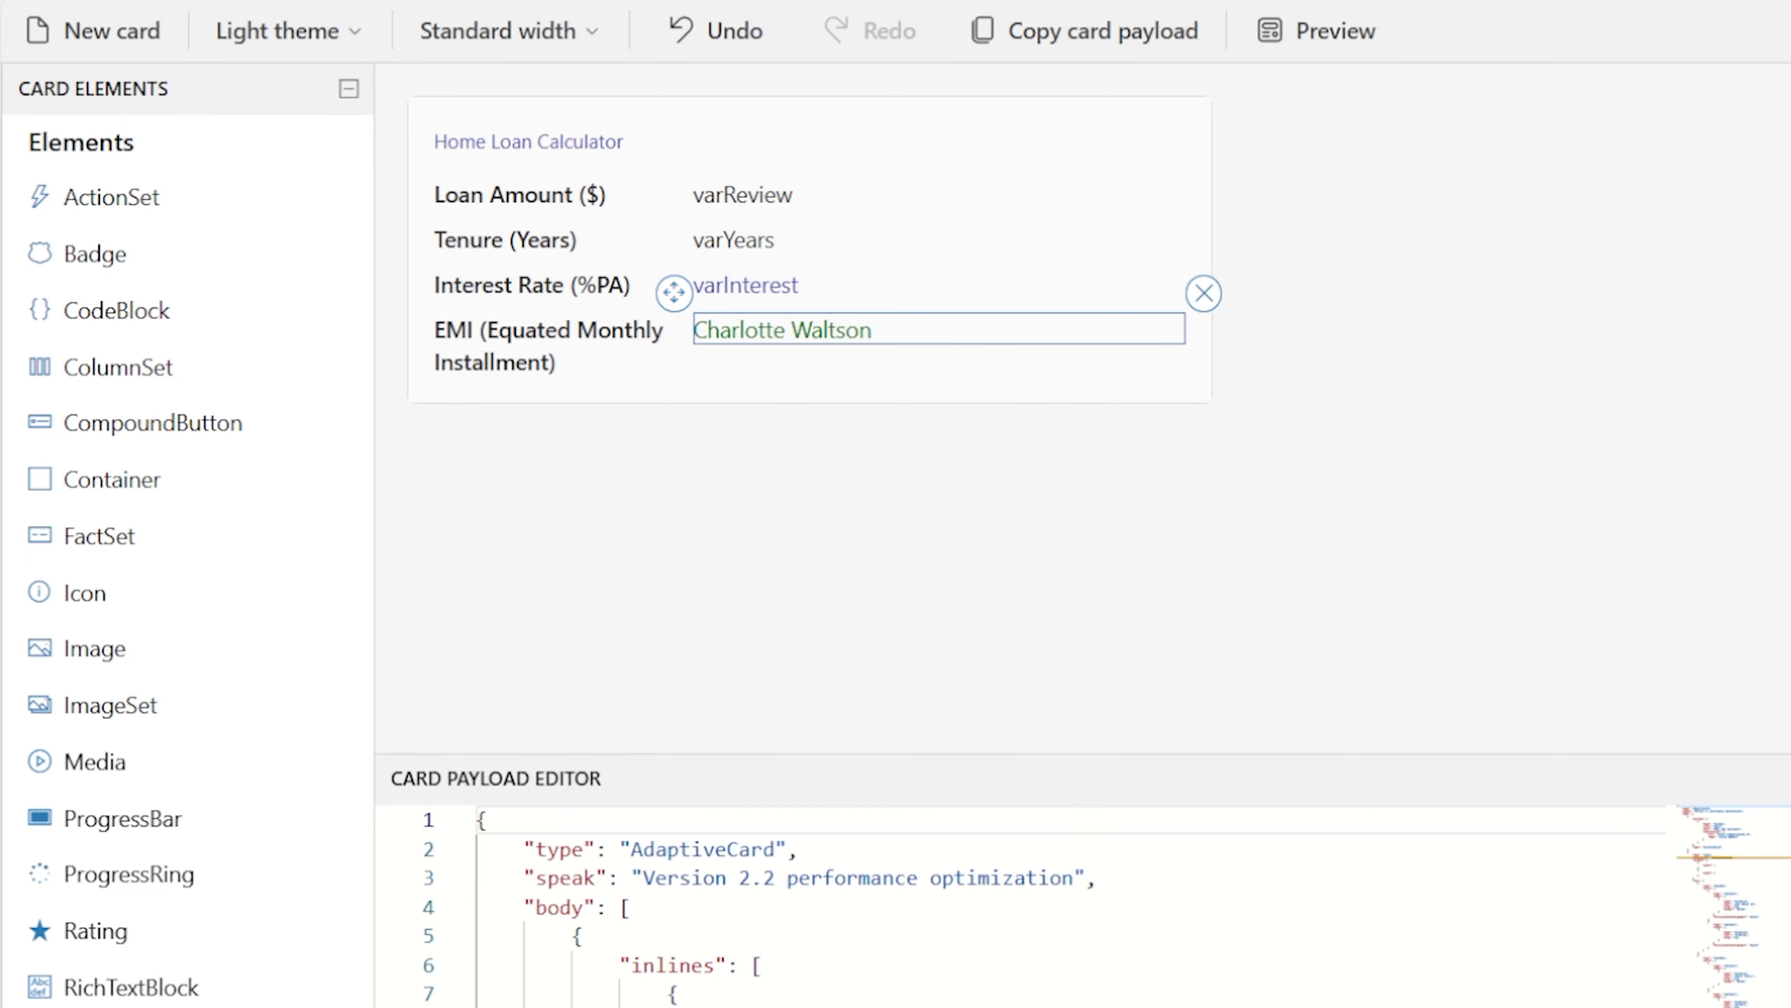
Set the EMI row's value text to varEMI and the loan amount value text to varAmount
{"action": "type", "text": "varAmount"}
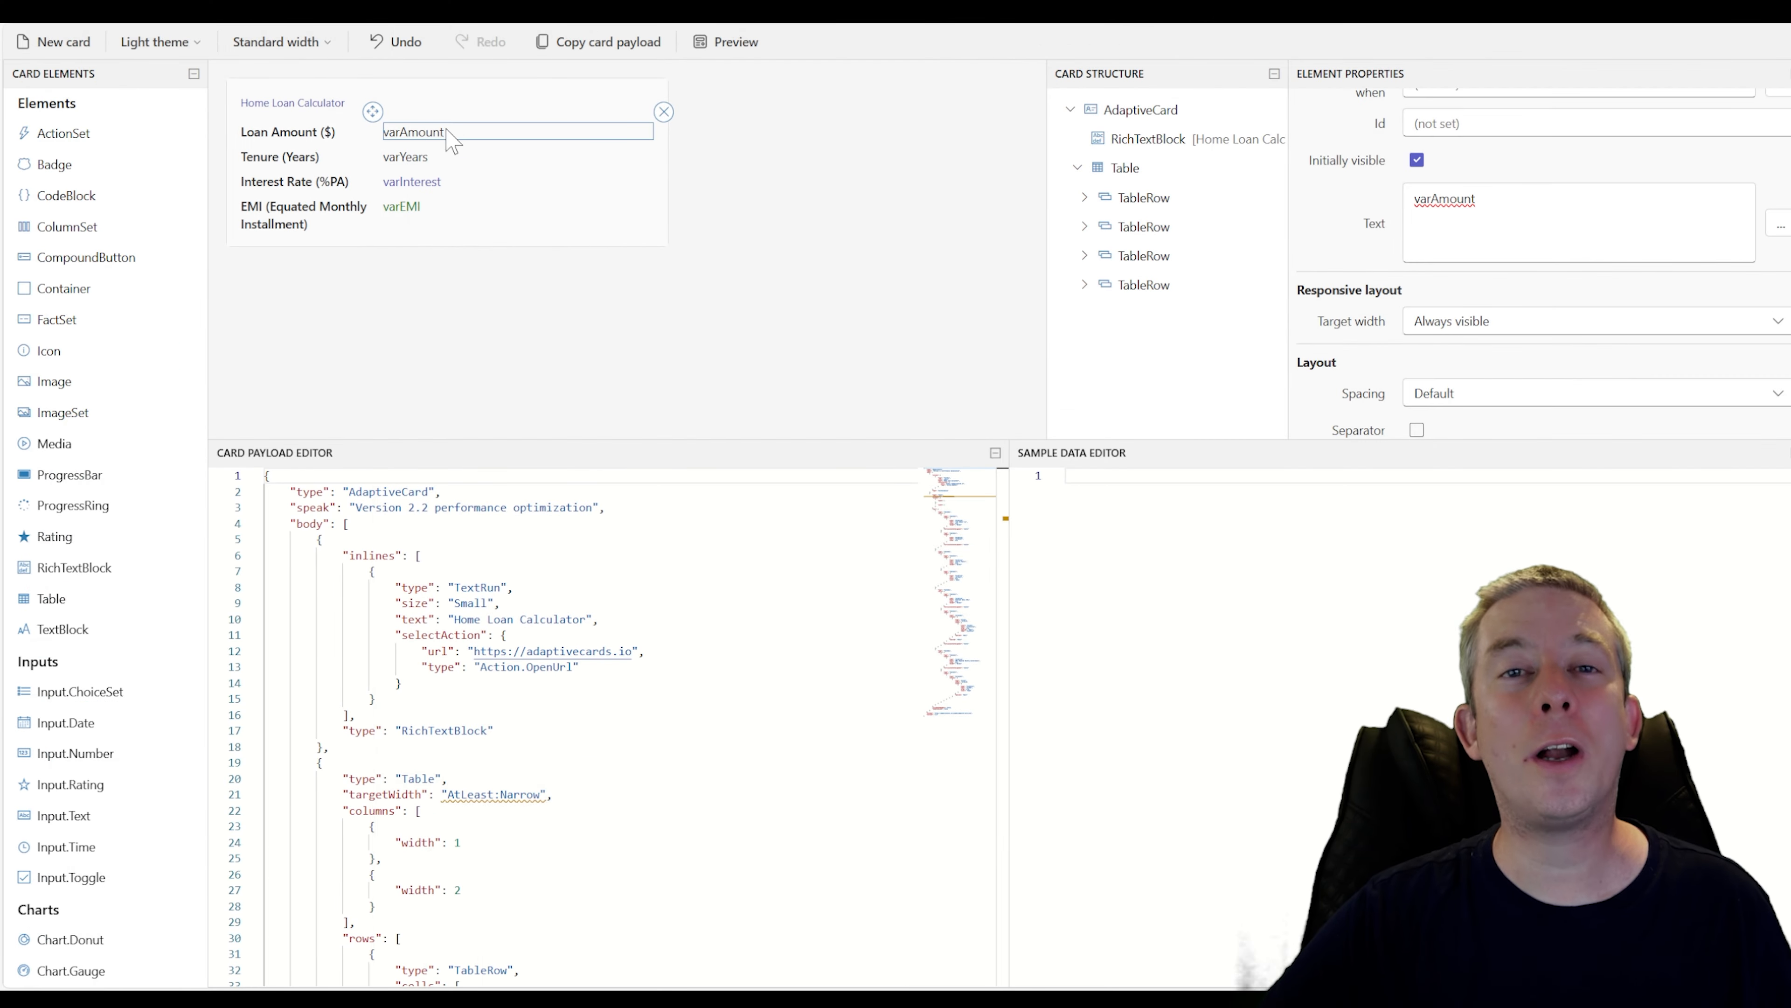
Select and copy the whole card payload JSON
{"action": "left_click", "coordinate": [547, 651]}
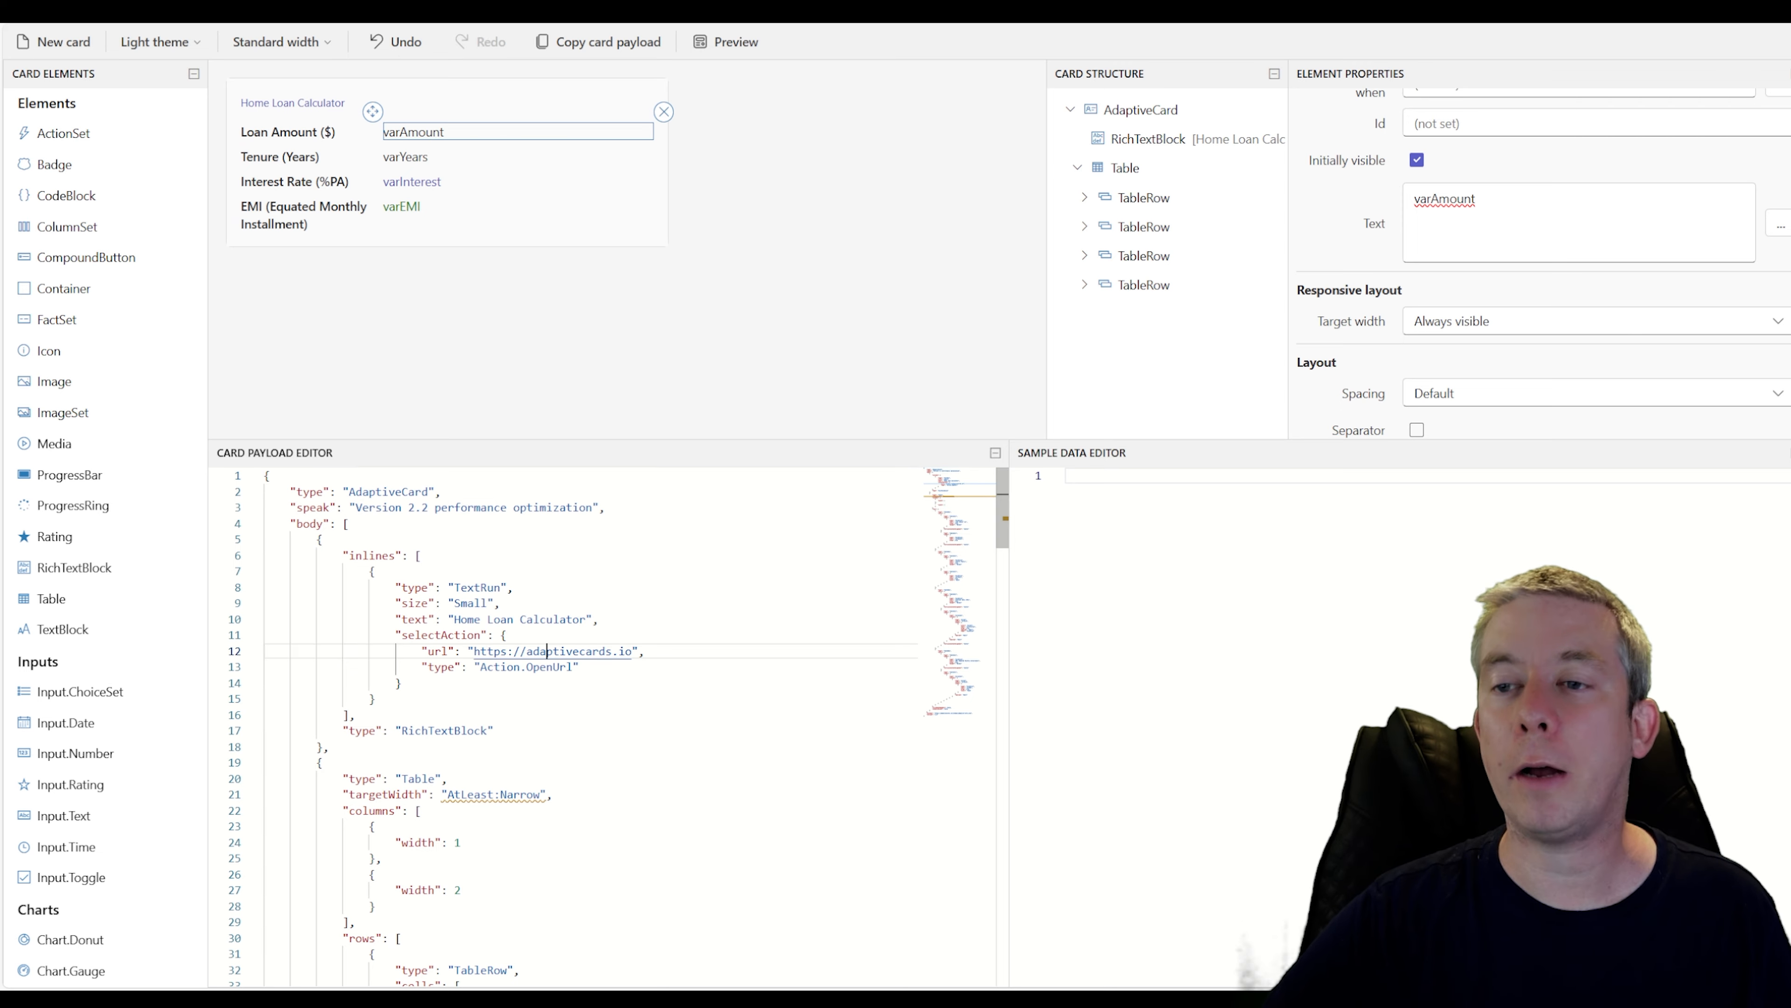
{"action": "scroll", "coordinate": [547, 651], "scroll_direction": "down", "scroll_amount": 5}
{"action": "scroll", "coordinate": [548, 652], "scroll_direction": "up", "scroll_amount": 5}
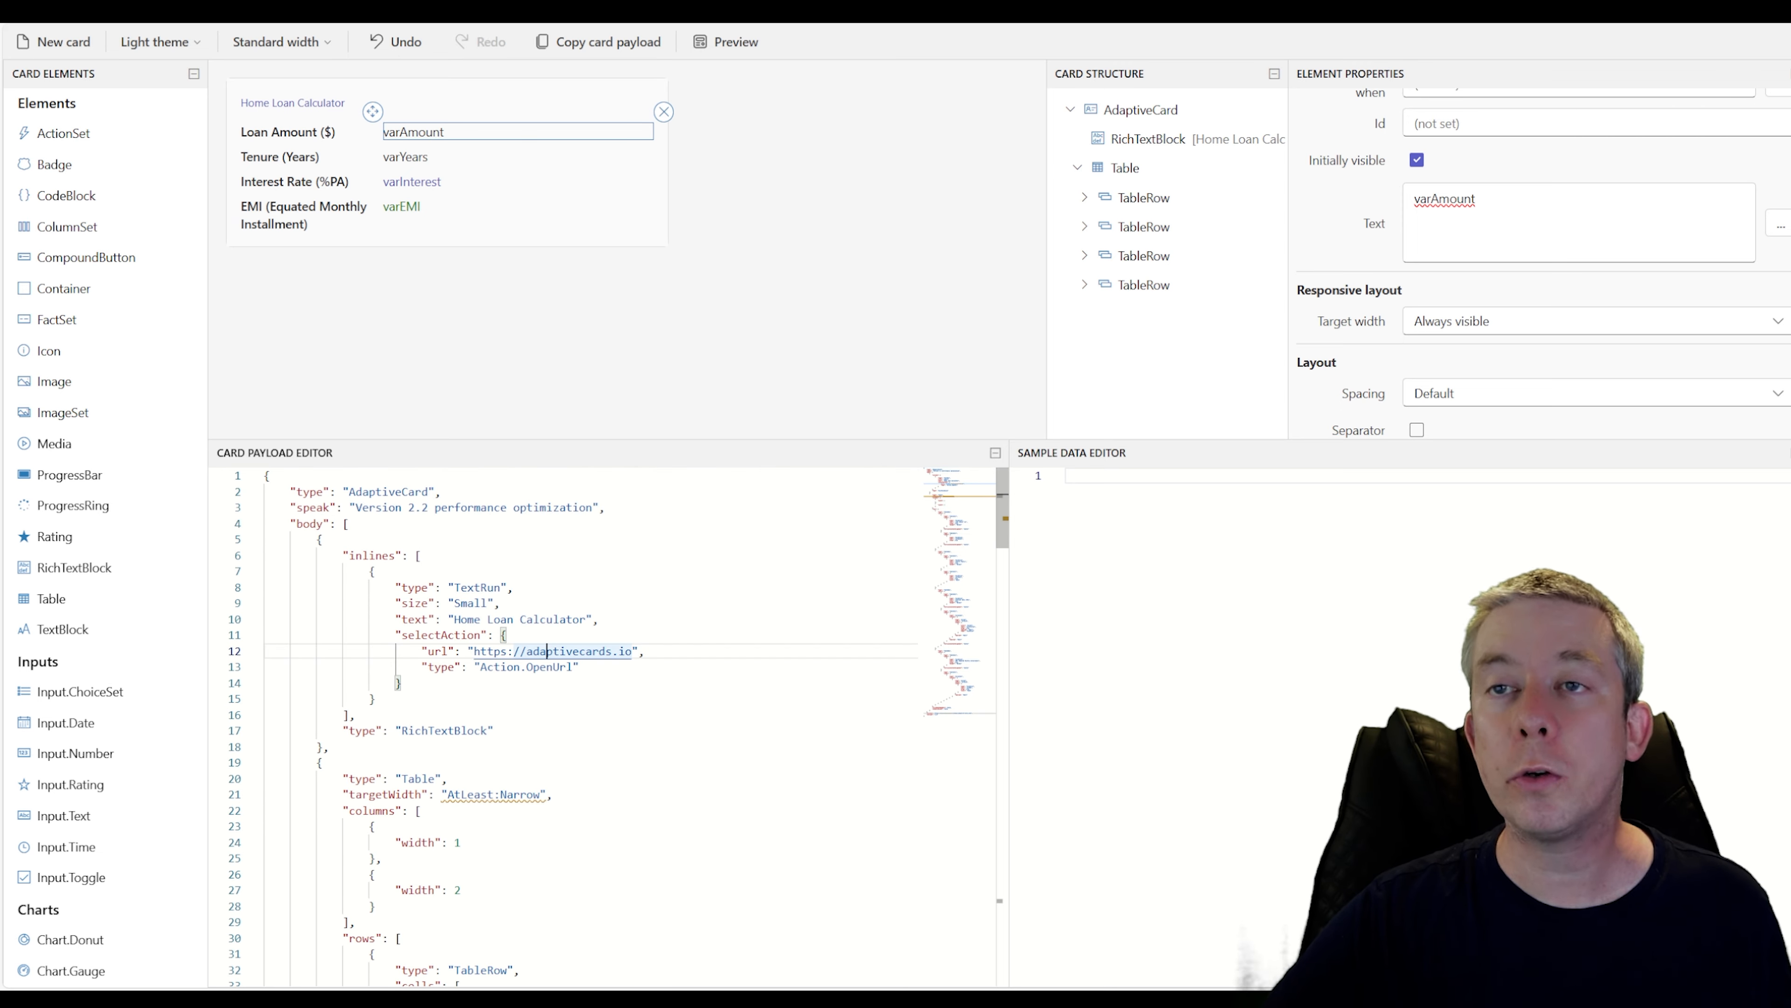
{"action": "key", "text": "ctrl+a"}
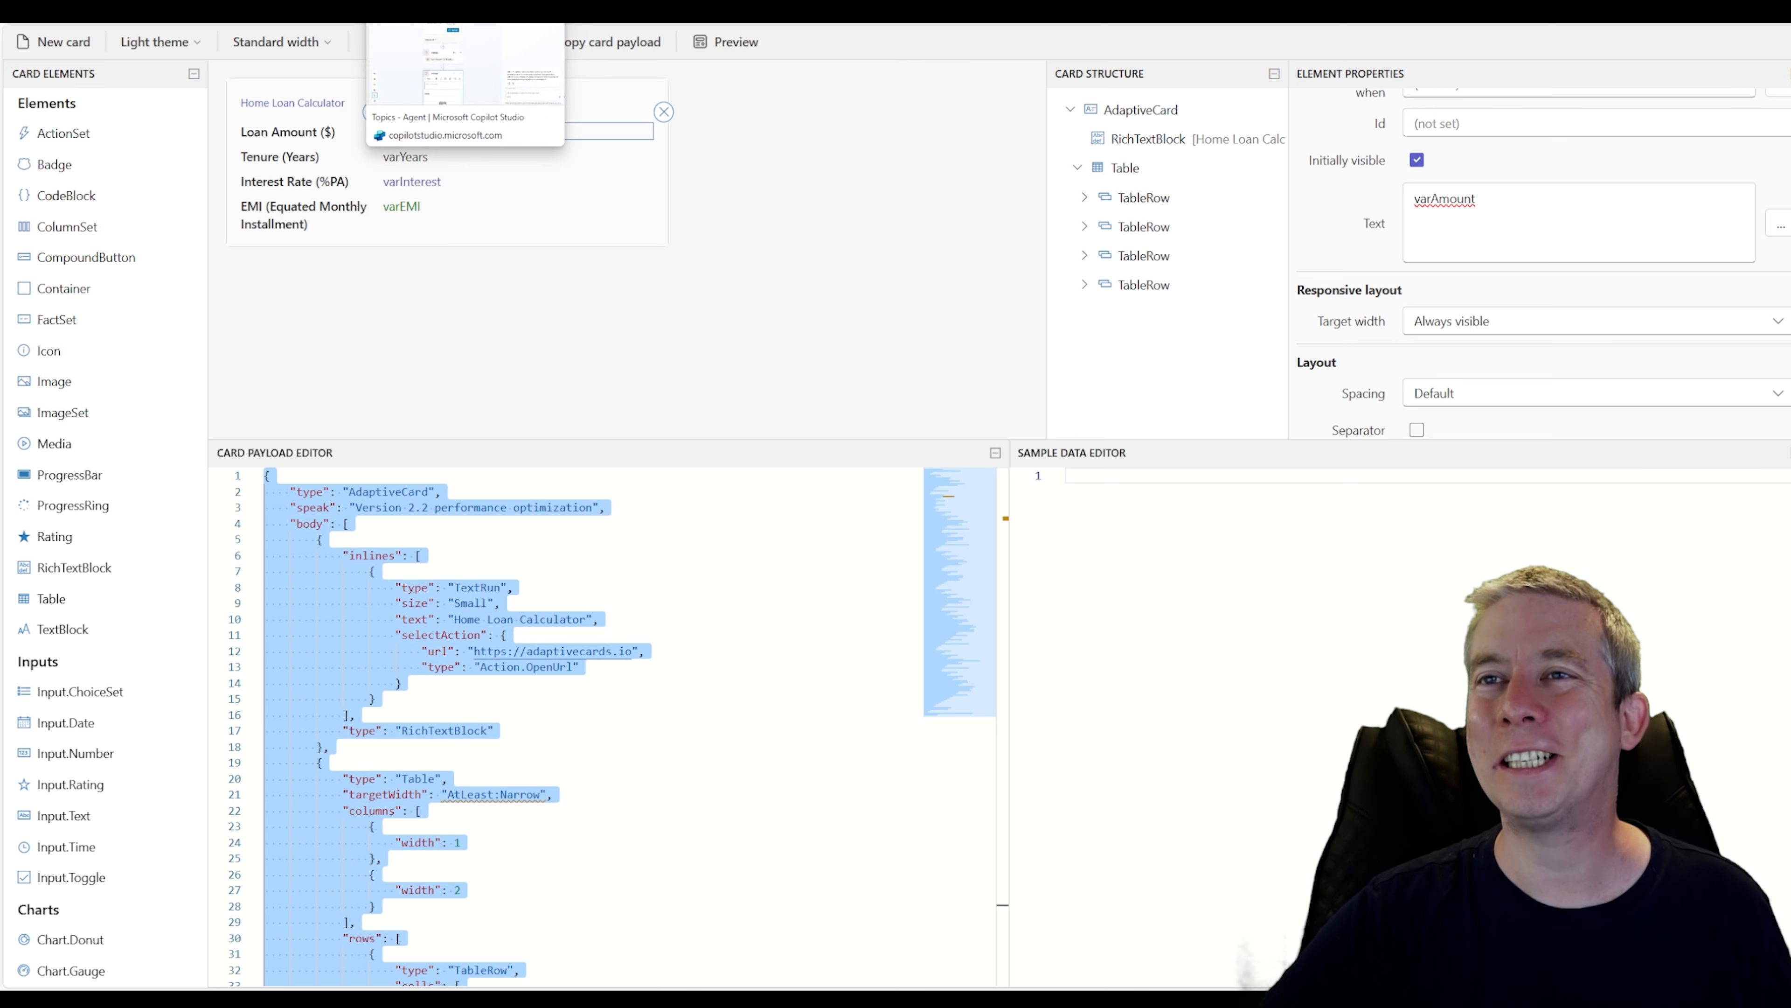
Paste the copied payload into the HomeEMI message's adaptive card editor, then save and close it
{"action": "left_click", "coordinate": [459, 9]}
{"action": "scroll", "coordinate": [853, 677], "scroll_direction": "down", "scroll_amount": 3}
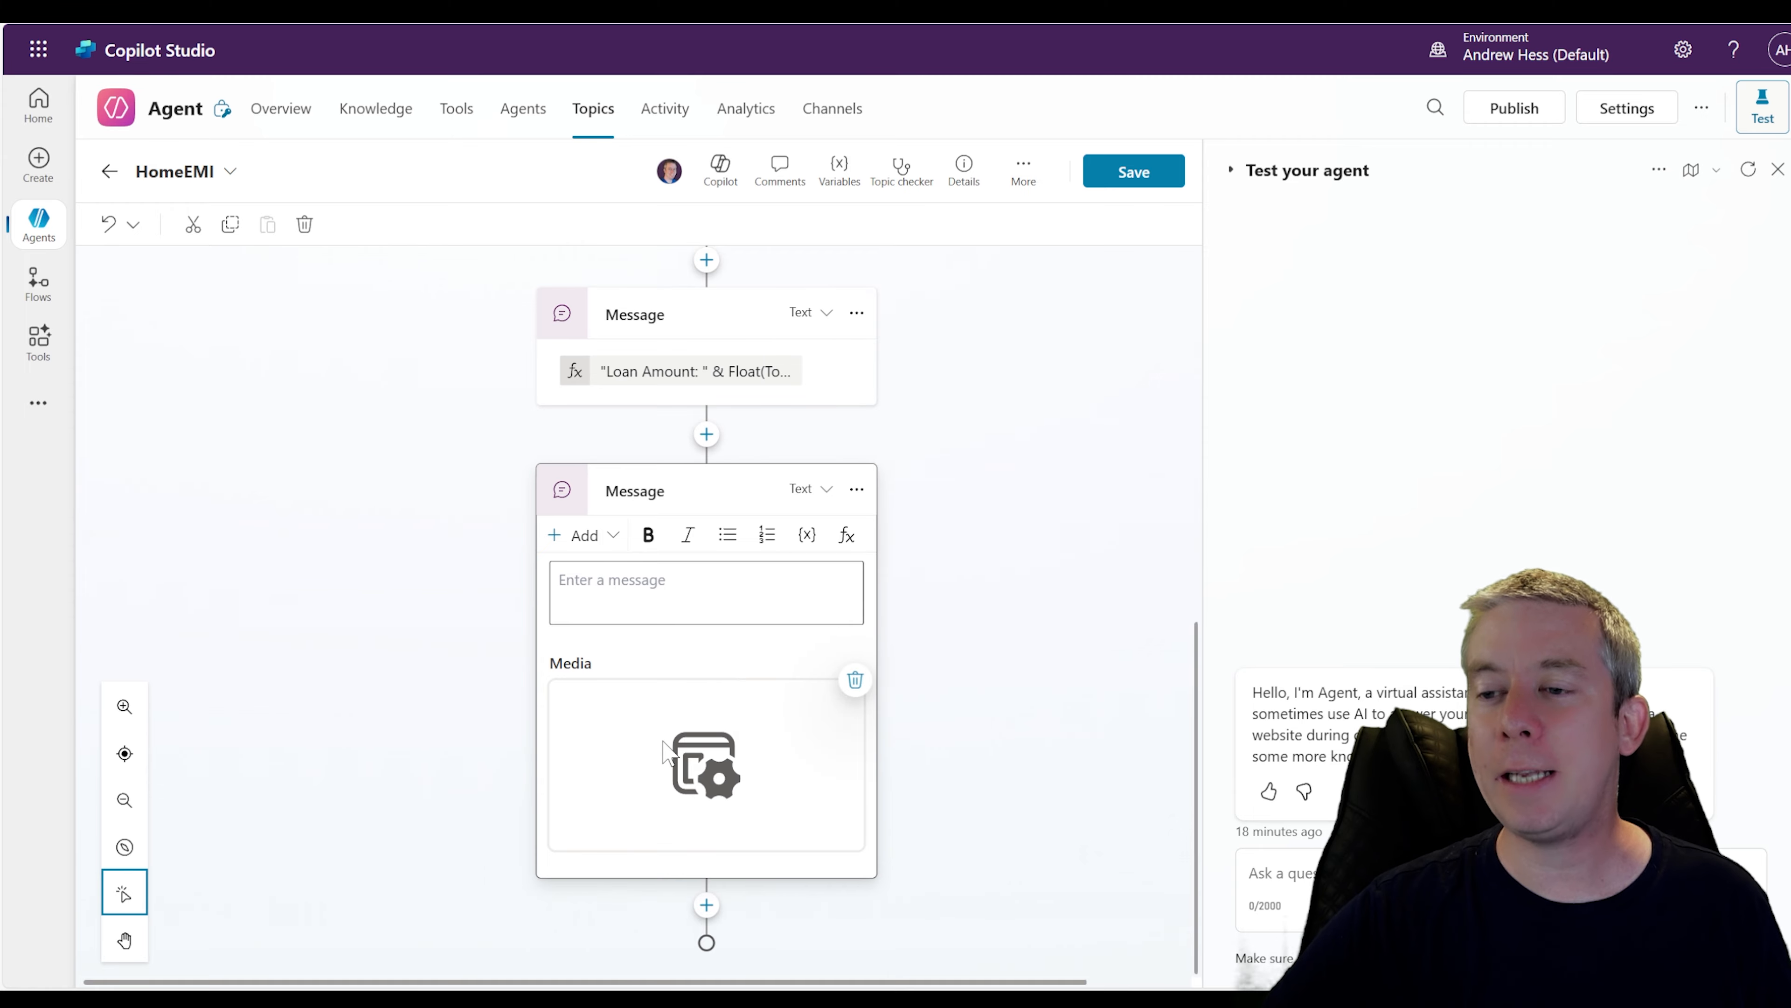
{"action": "left_click", "coordinate": [673, 748]}
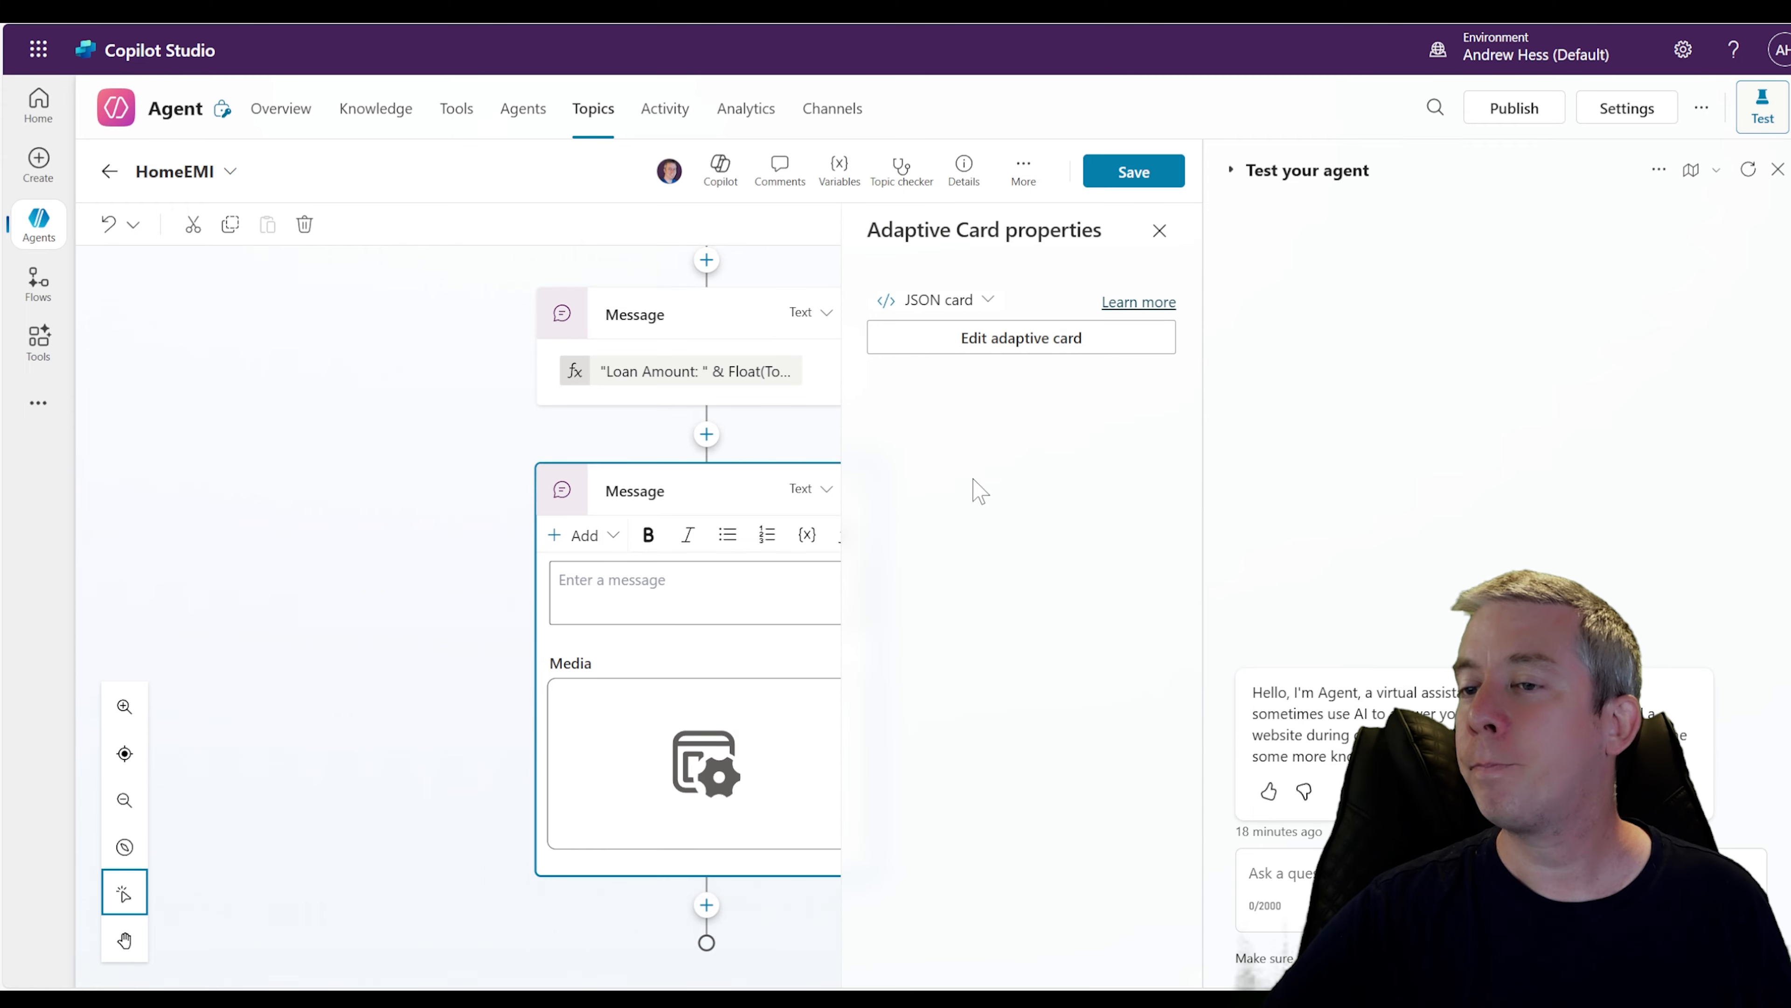
{"action": "left_click", "coordinate": [985, 338]}
{"action": "key", "text": "ctrl+a"}
{"action": "key", "text": "ctrl+v"}
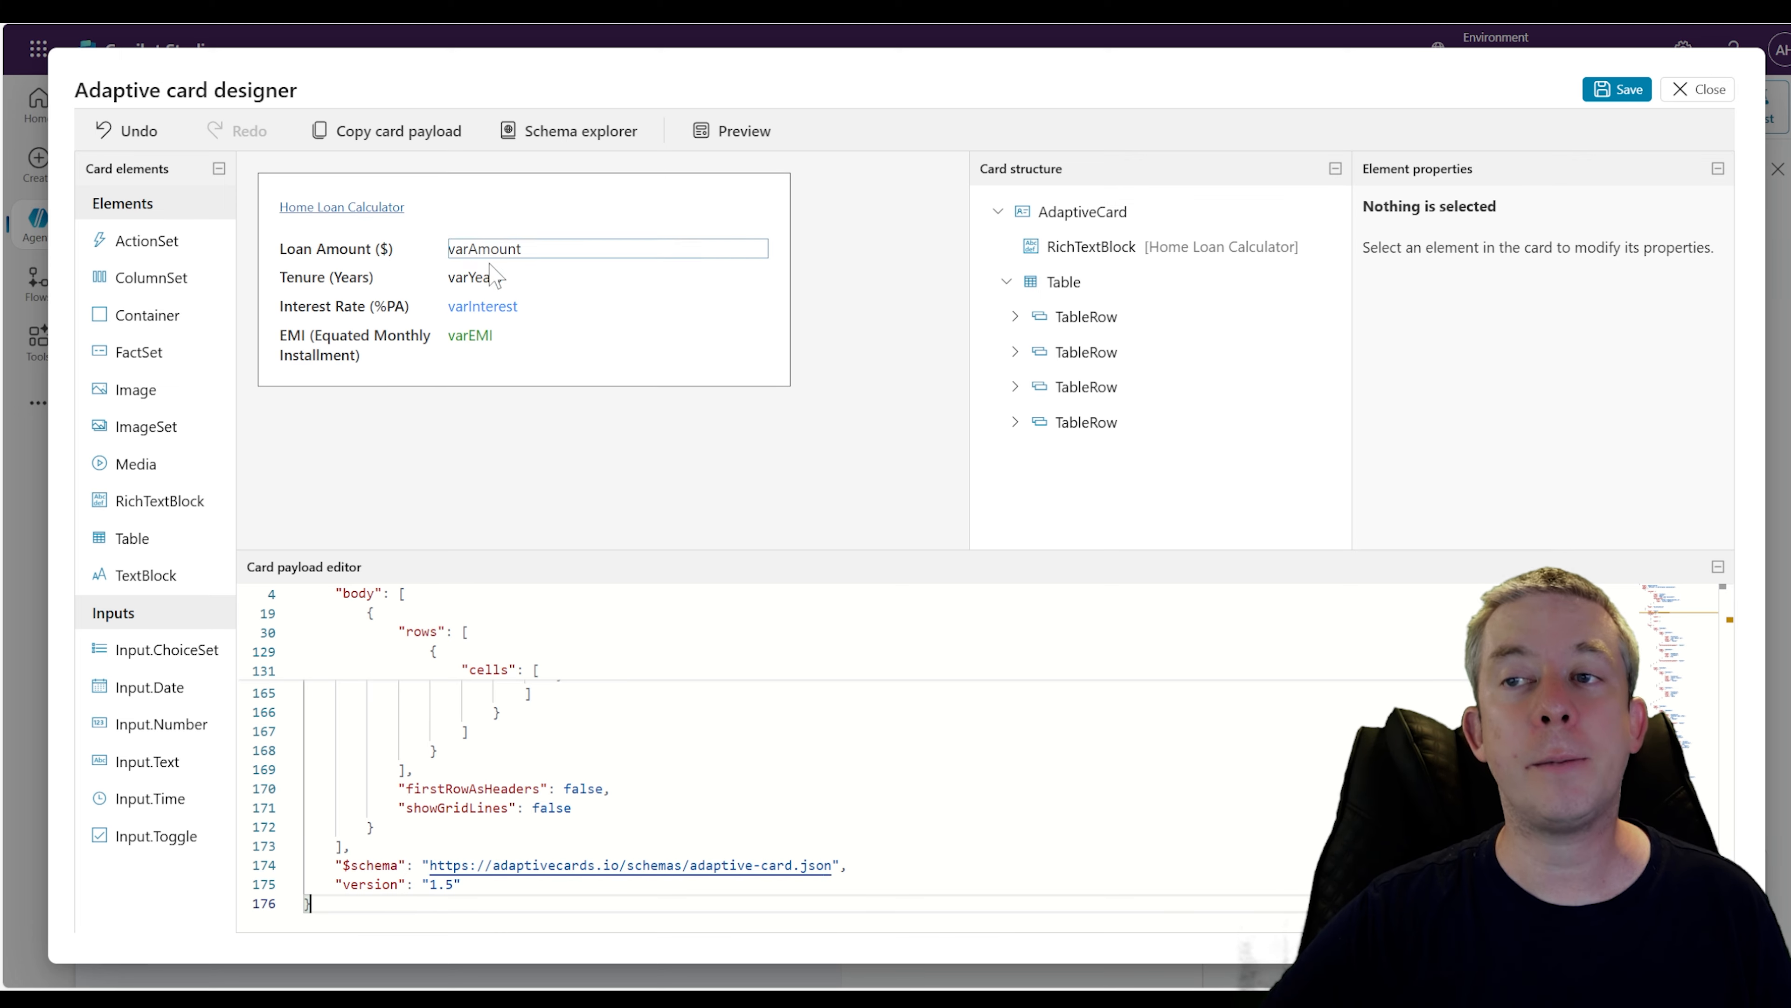
{"action": "left_click", "coordinate": [1620, 93]}
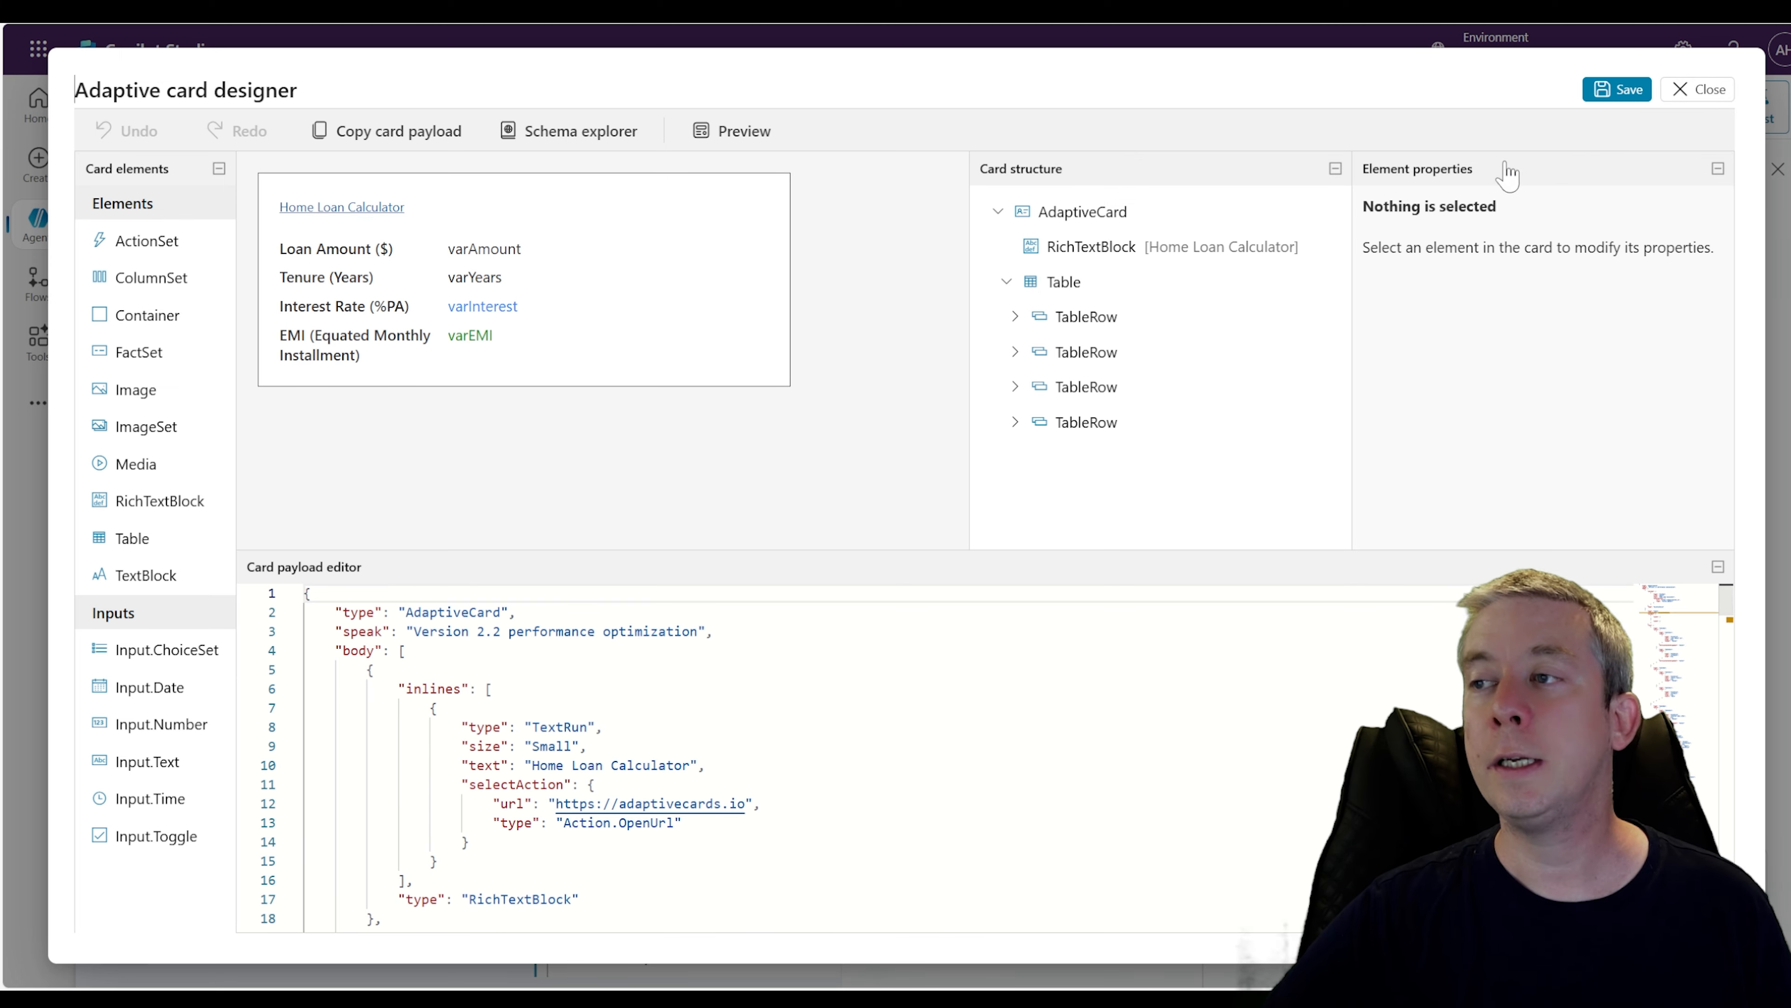
{"action": "left_click", "coordinate": [1691, 89]}
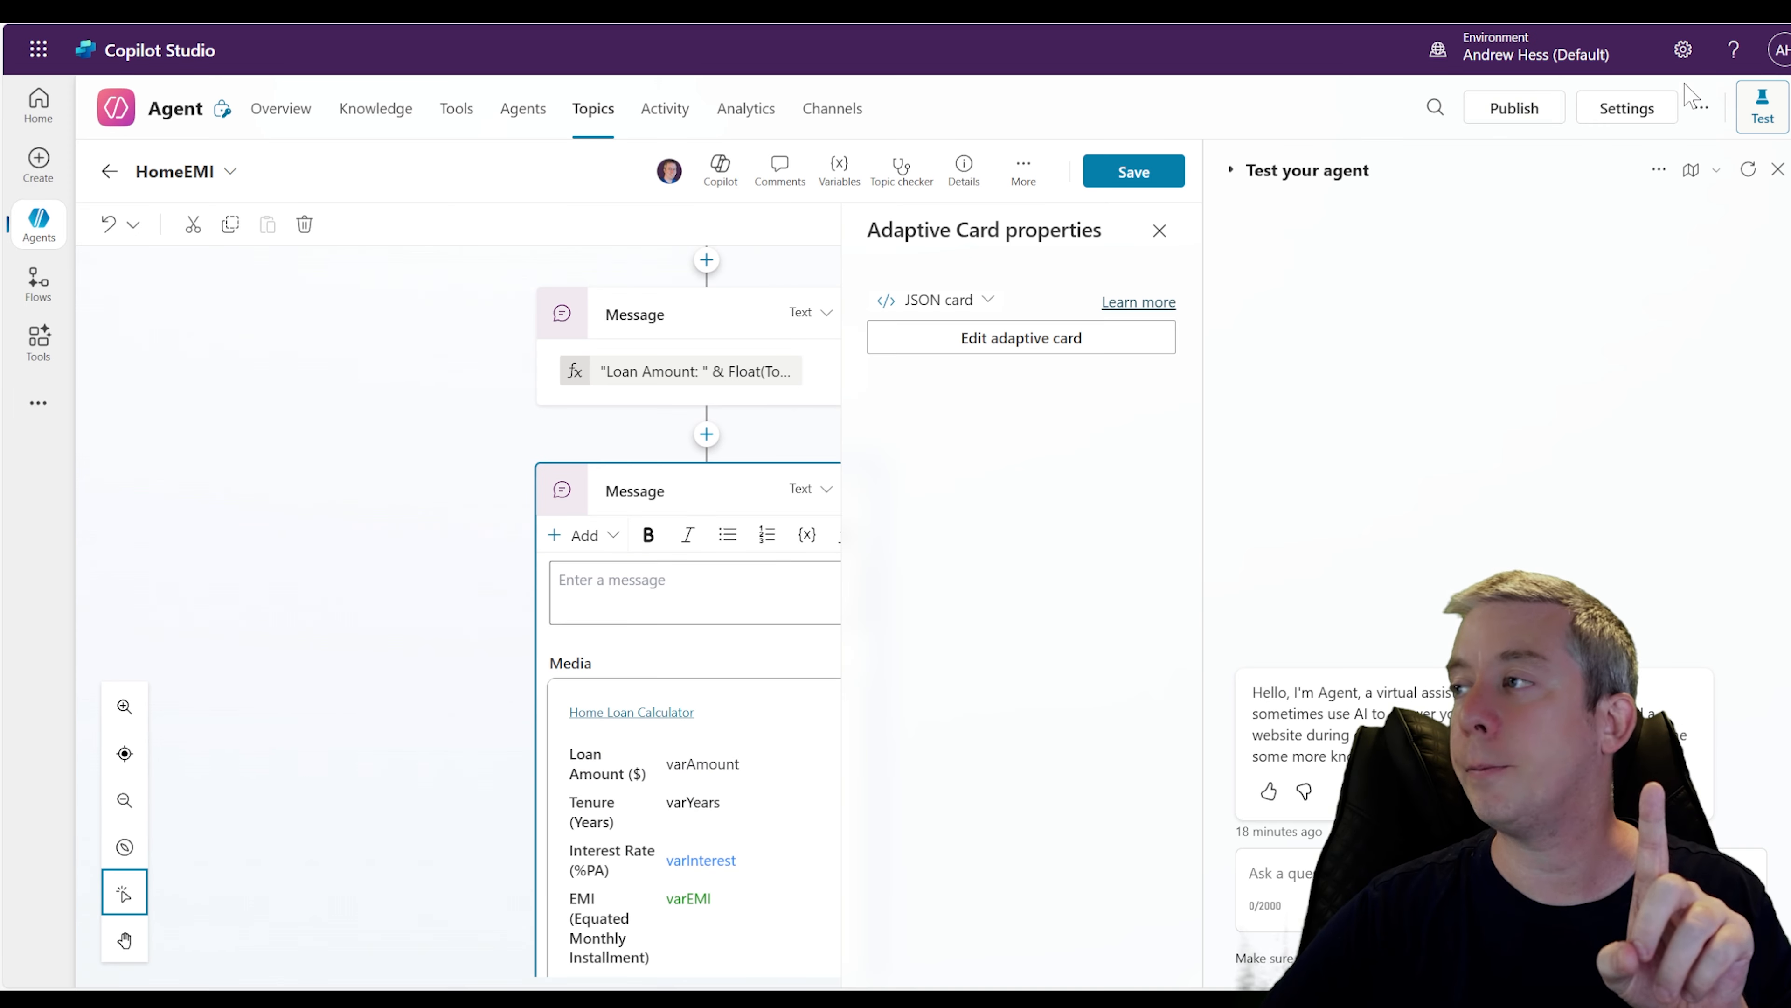
Switch the adaptive card to a Formula card and expand its formula editor
{"action": "left_click", "coordinate": [979, 303]}
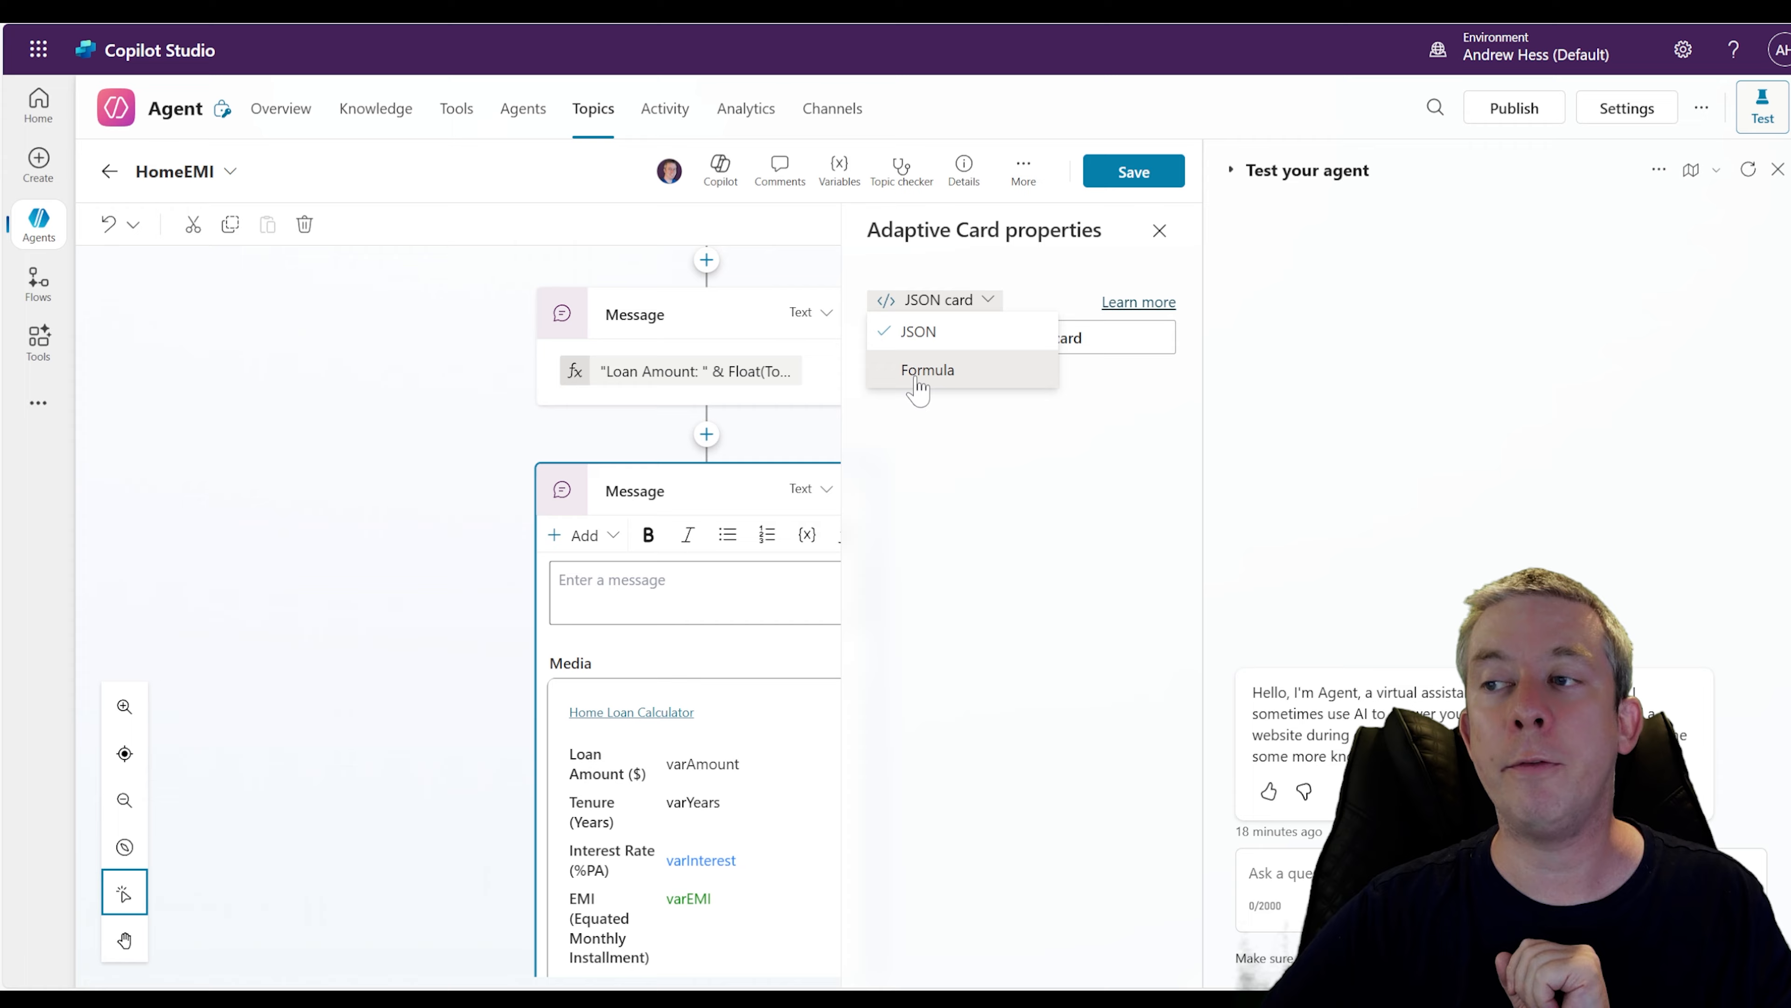
{"action": "left_click", "coordinate": [917, 372]}
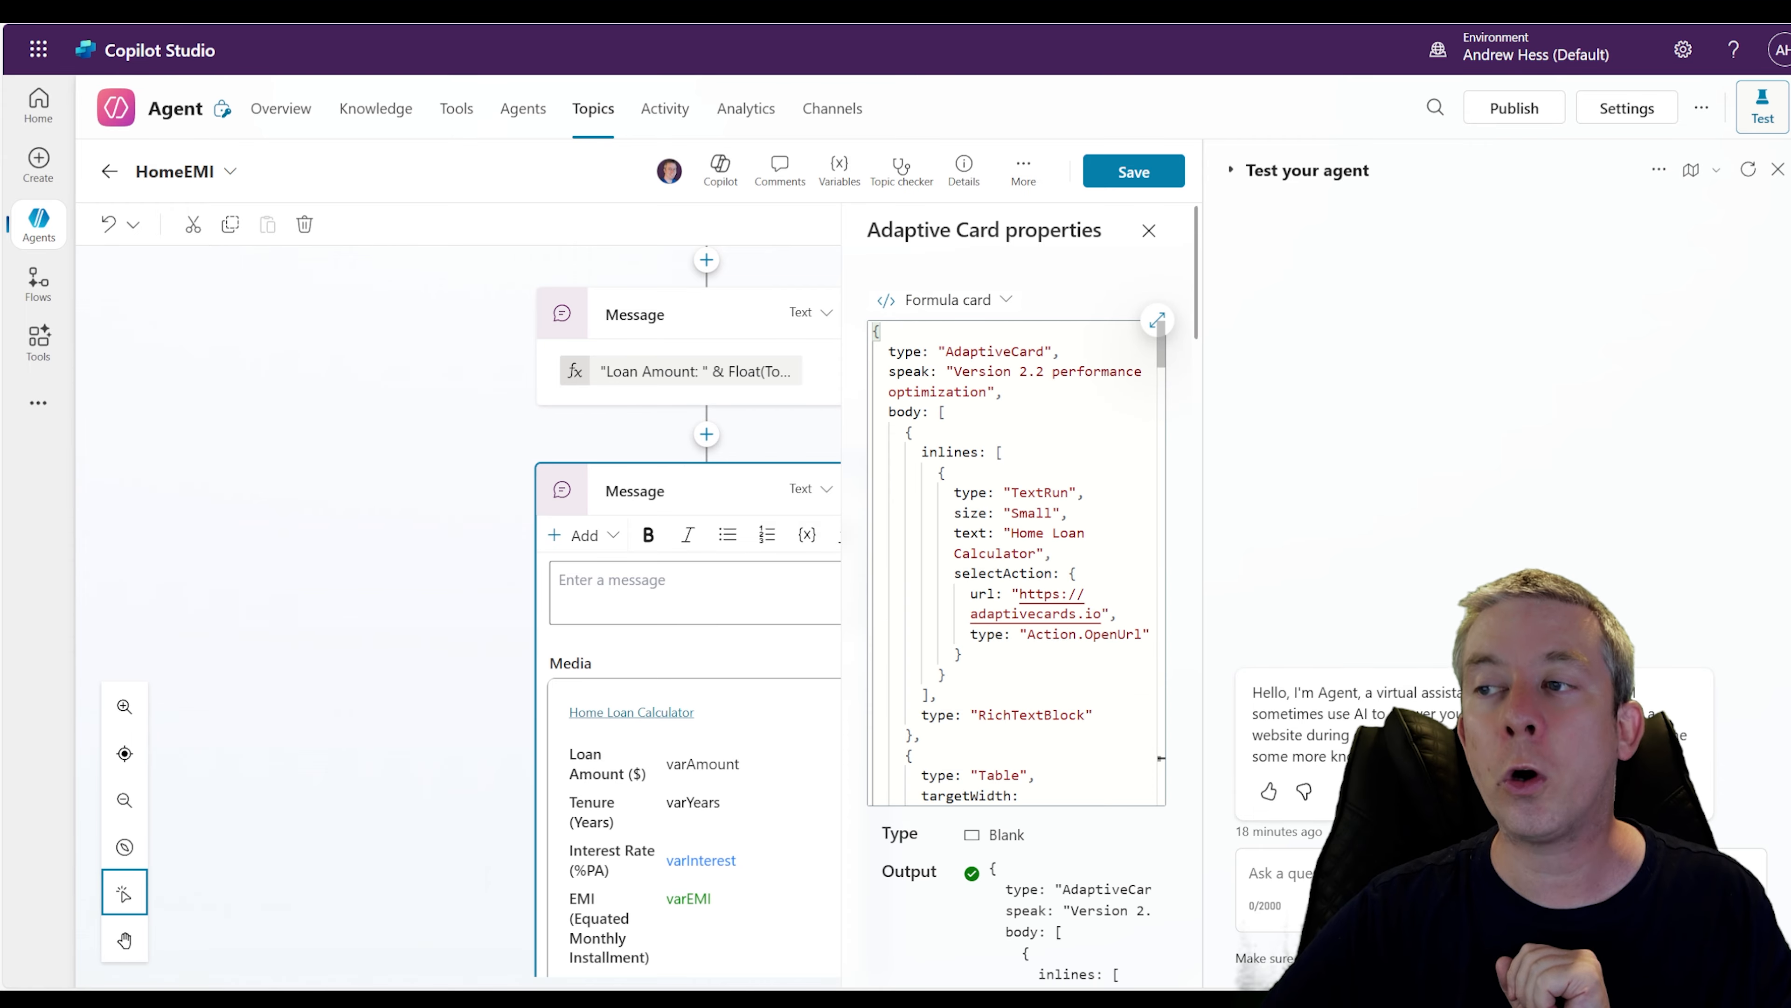
{"action": "left_click", "coordinate": [1157, 319]}
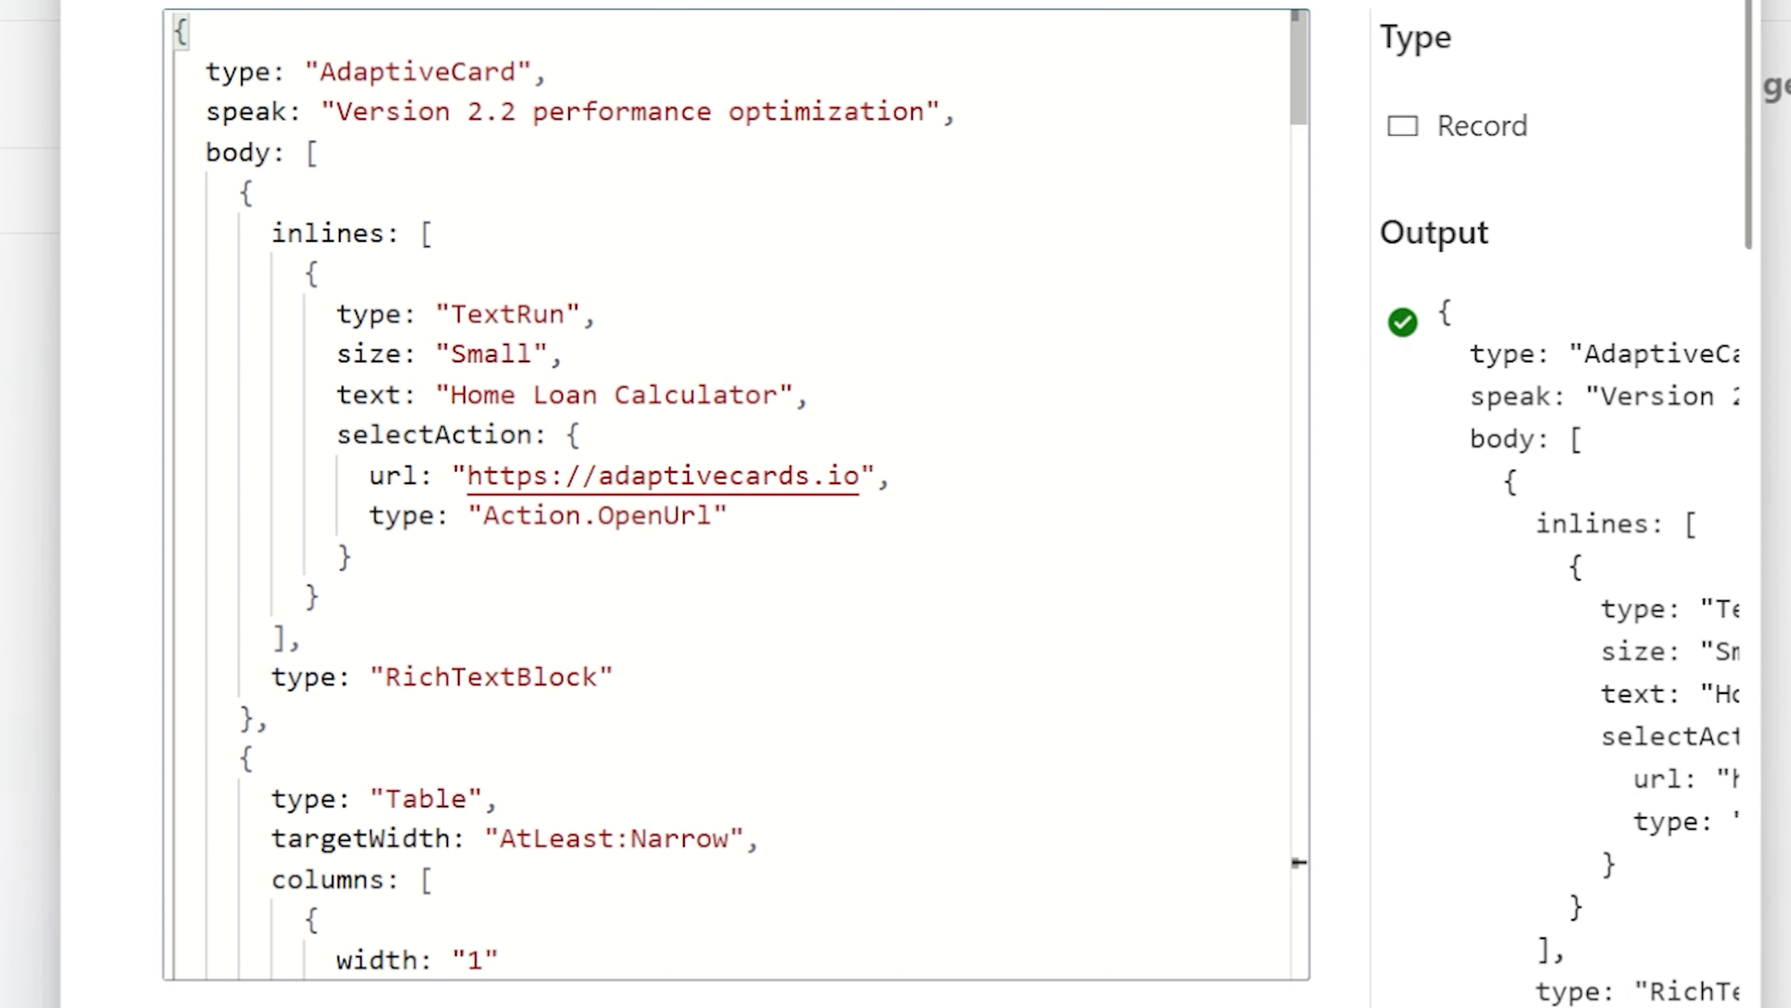
Search the formula for var and replace the "varAmount" text with Topic.txtLoanAmount
{"action": "key", "text": "ctrl+f"}
{"action": "type", "text": "var"}
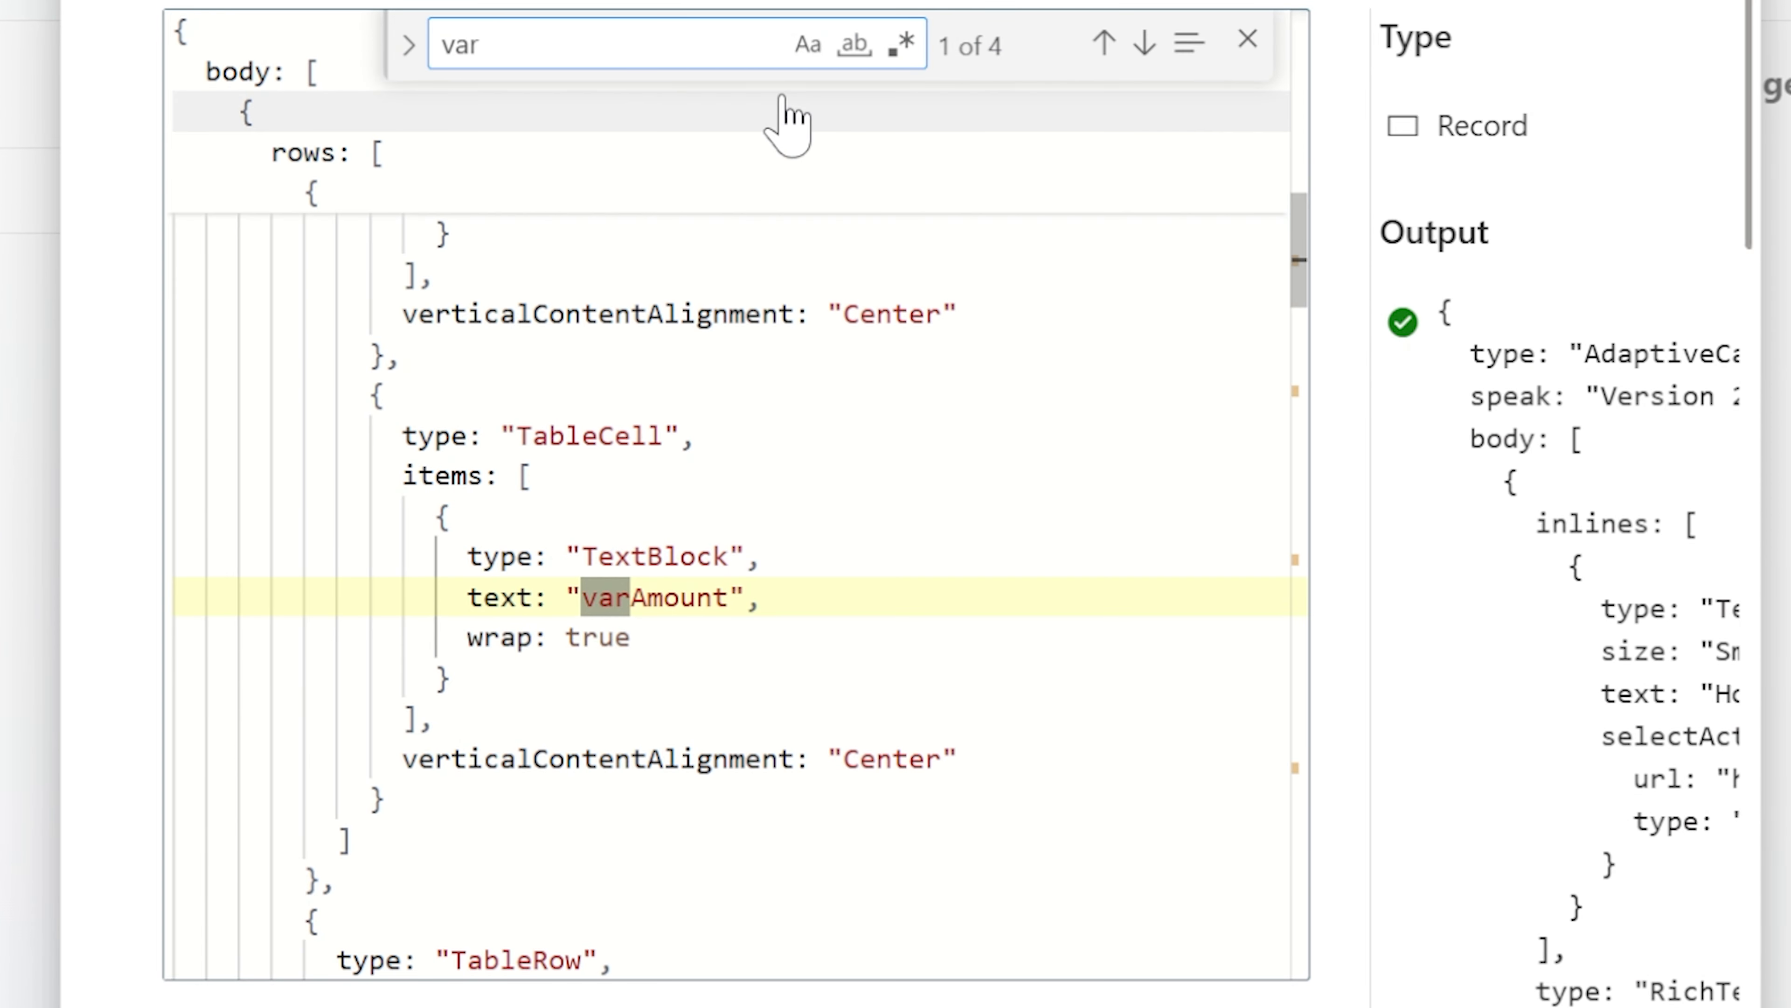
{"action": "left_click_drag", "start_coordinate": [744, 597], "coordinate": [565, 597]}
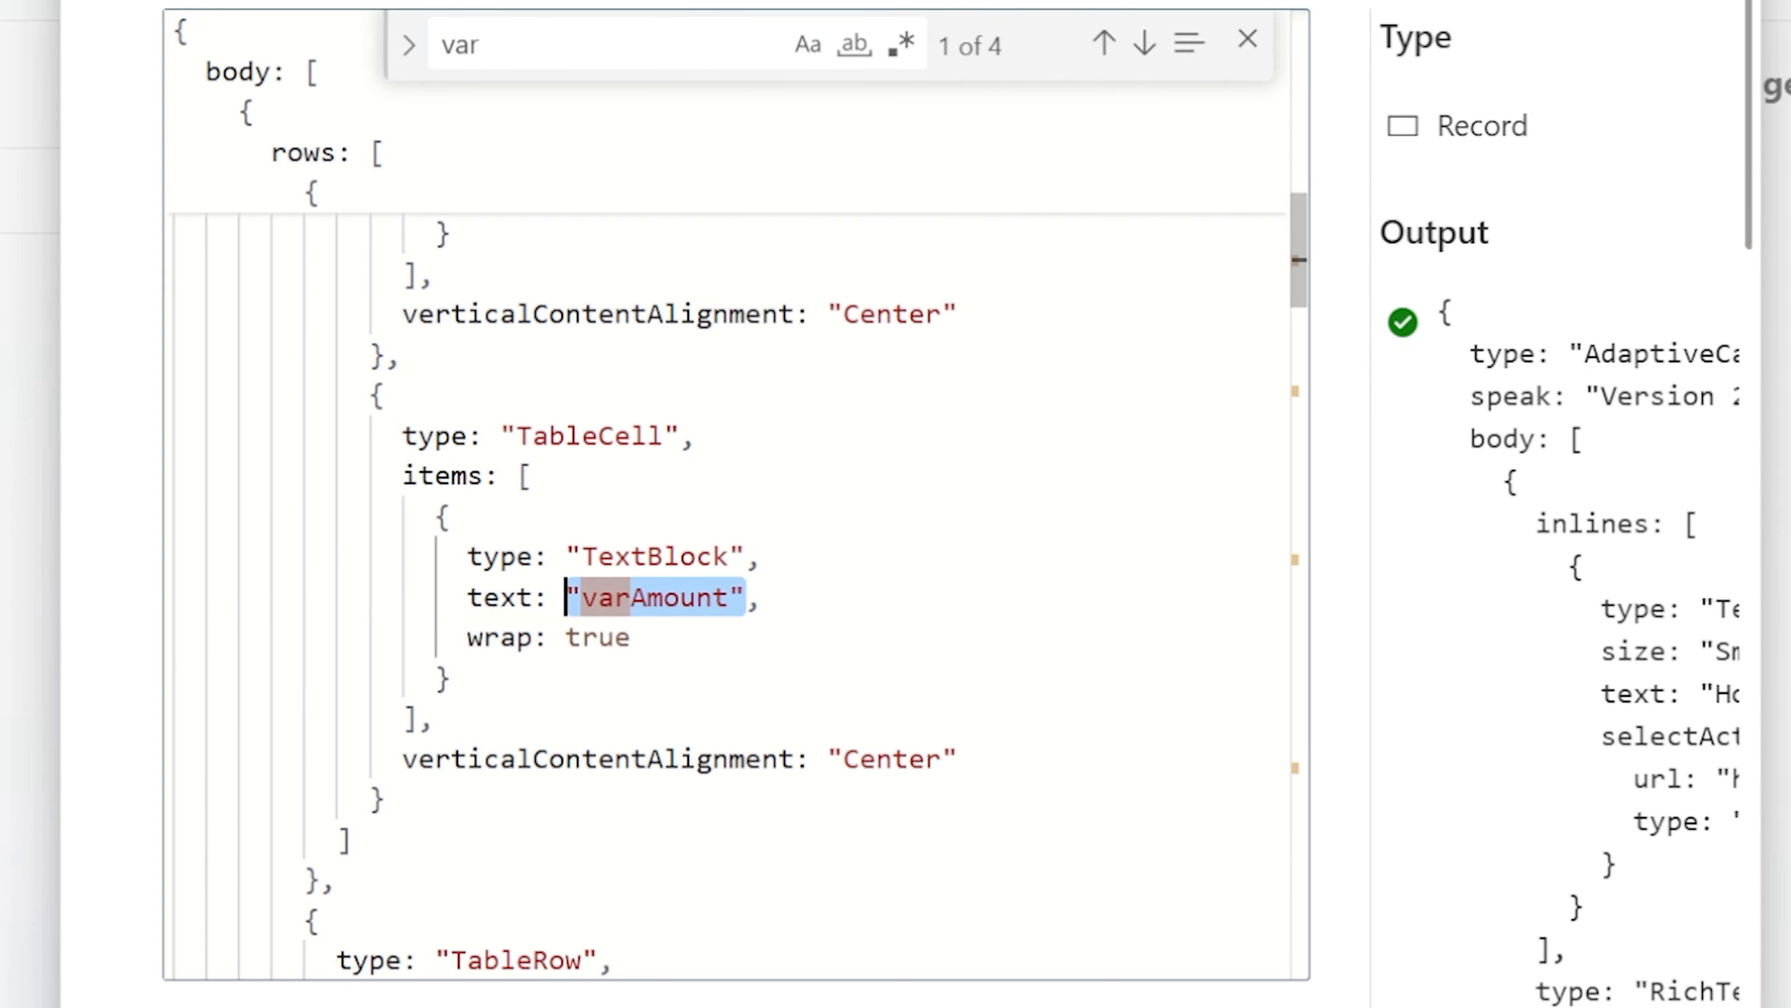
{"action": "type", "text": "T"}
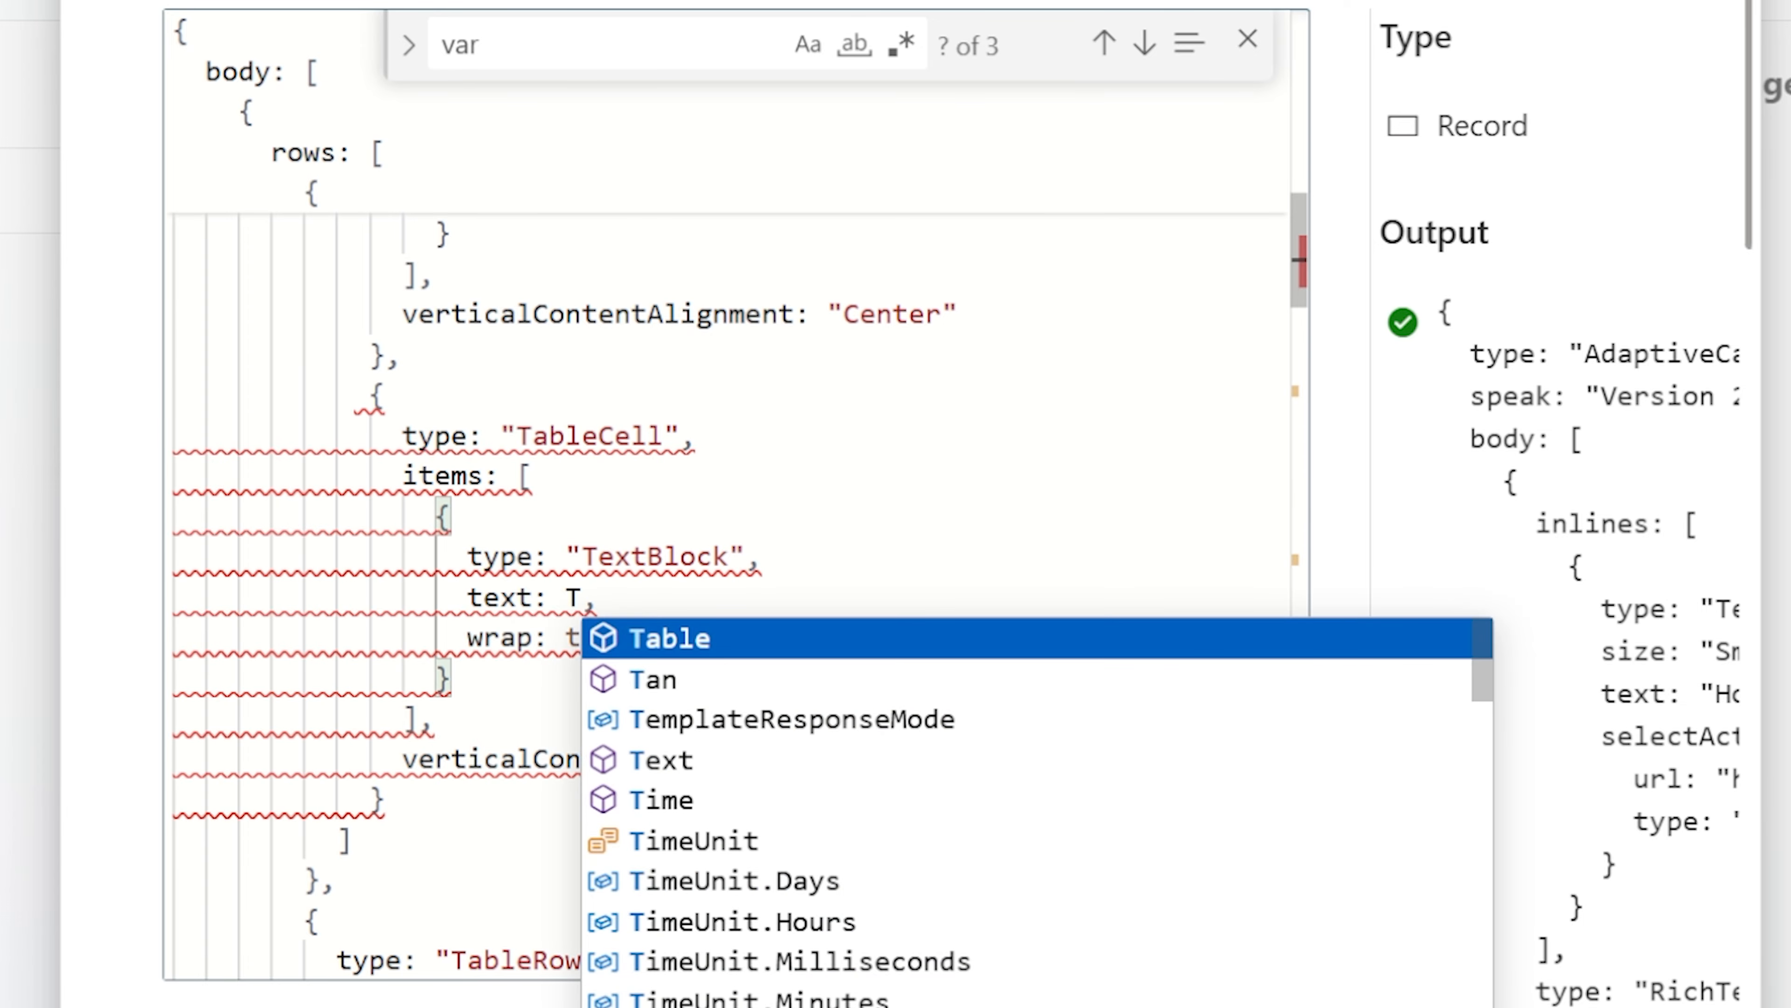
{"action": "type", "text": "opic.A"}
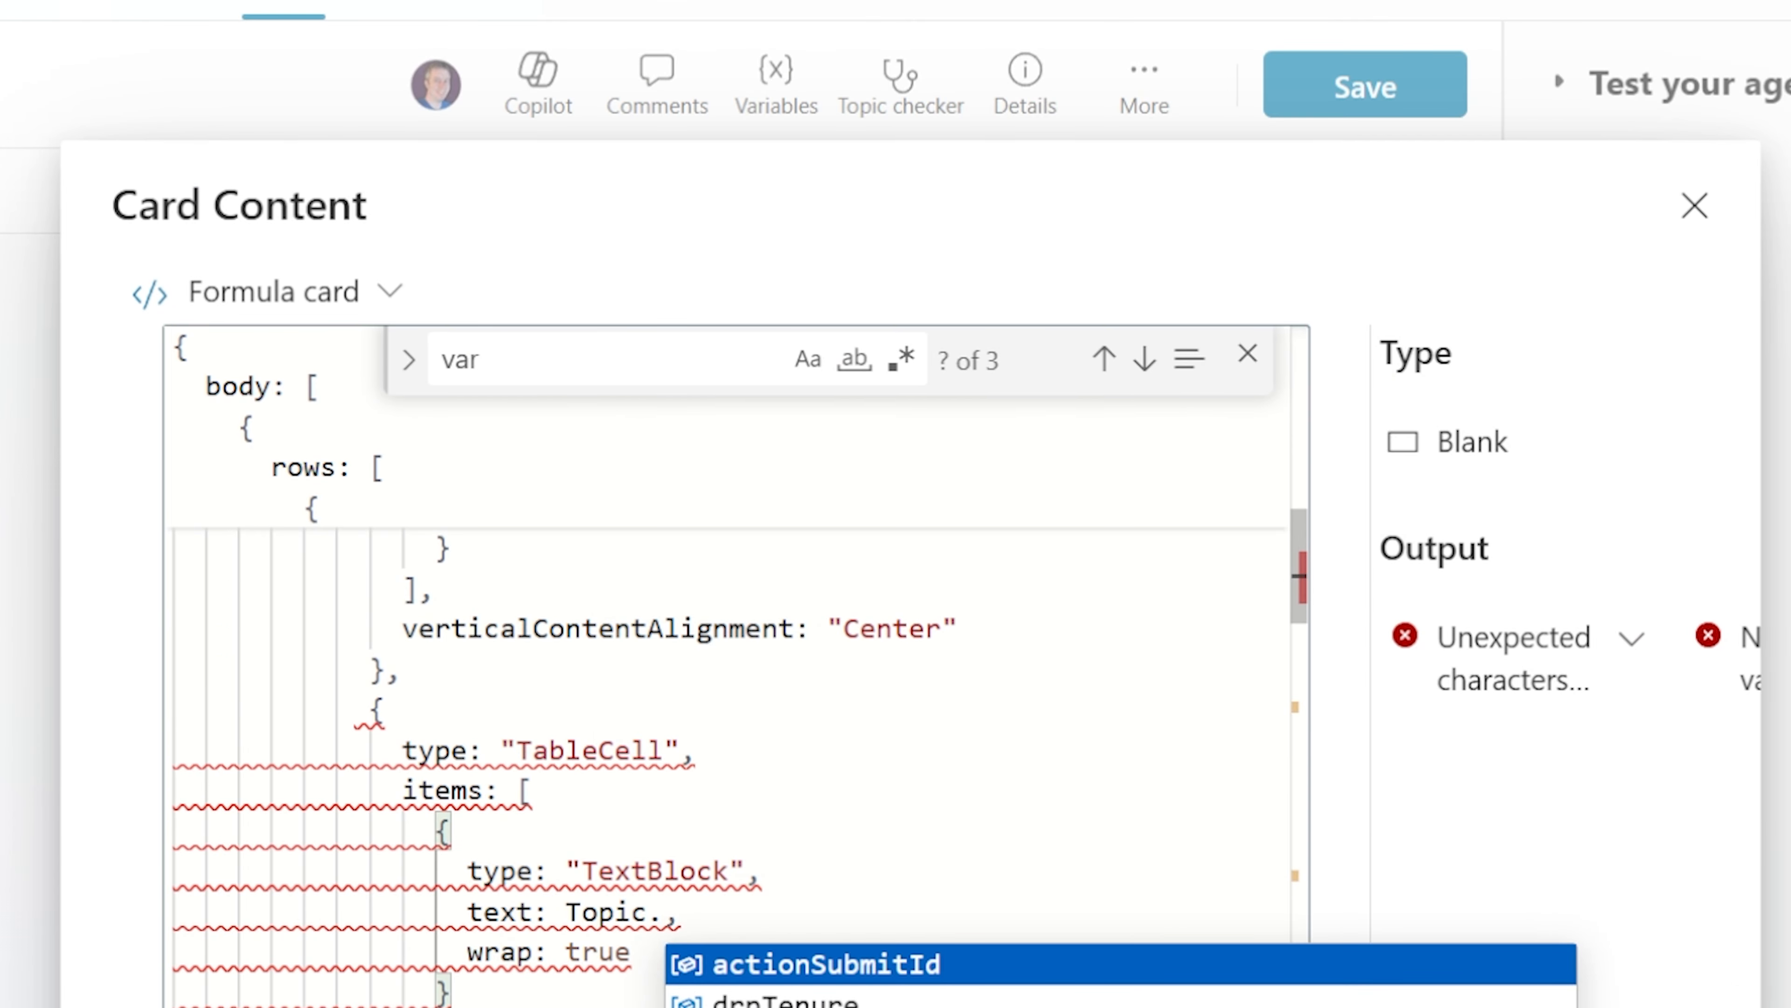
{"action": "key", "text": "Down"}
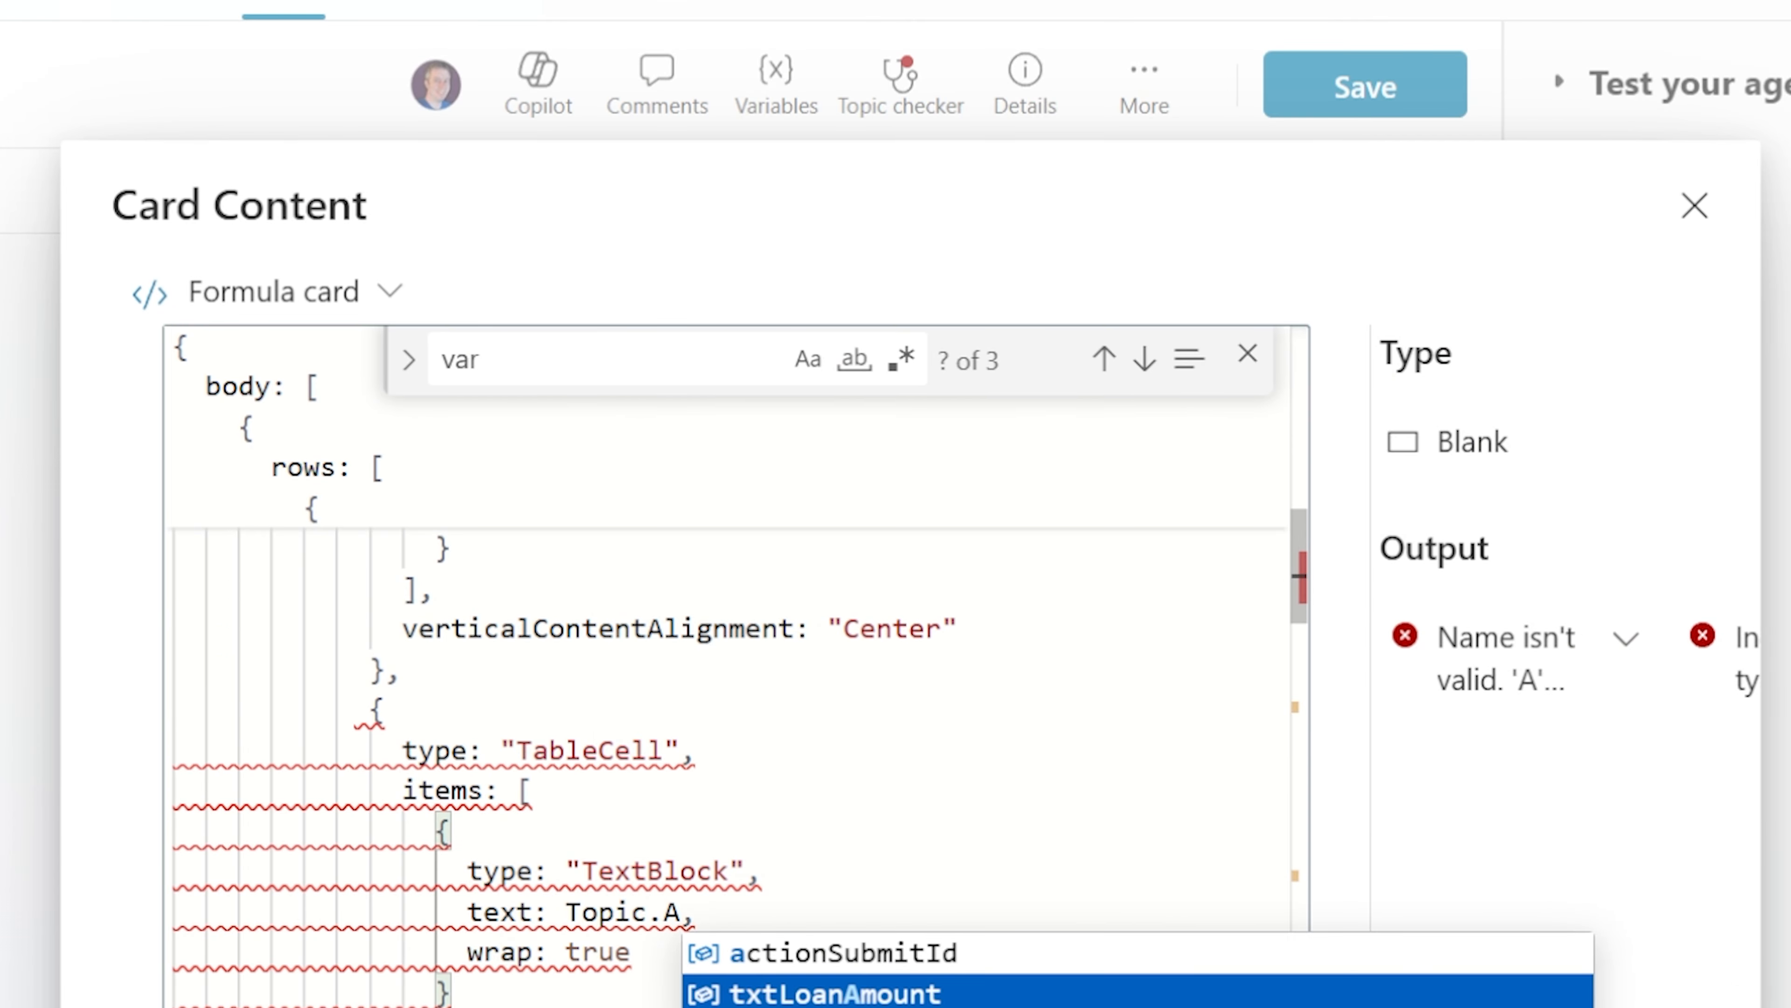
{"action": "key", "text": "Return"}
Replace the "varYears" text with Topic.drpTenure
{"action": "left_click", "coordinate": [479, 358]}
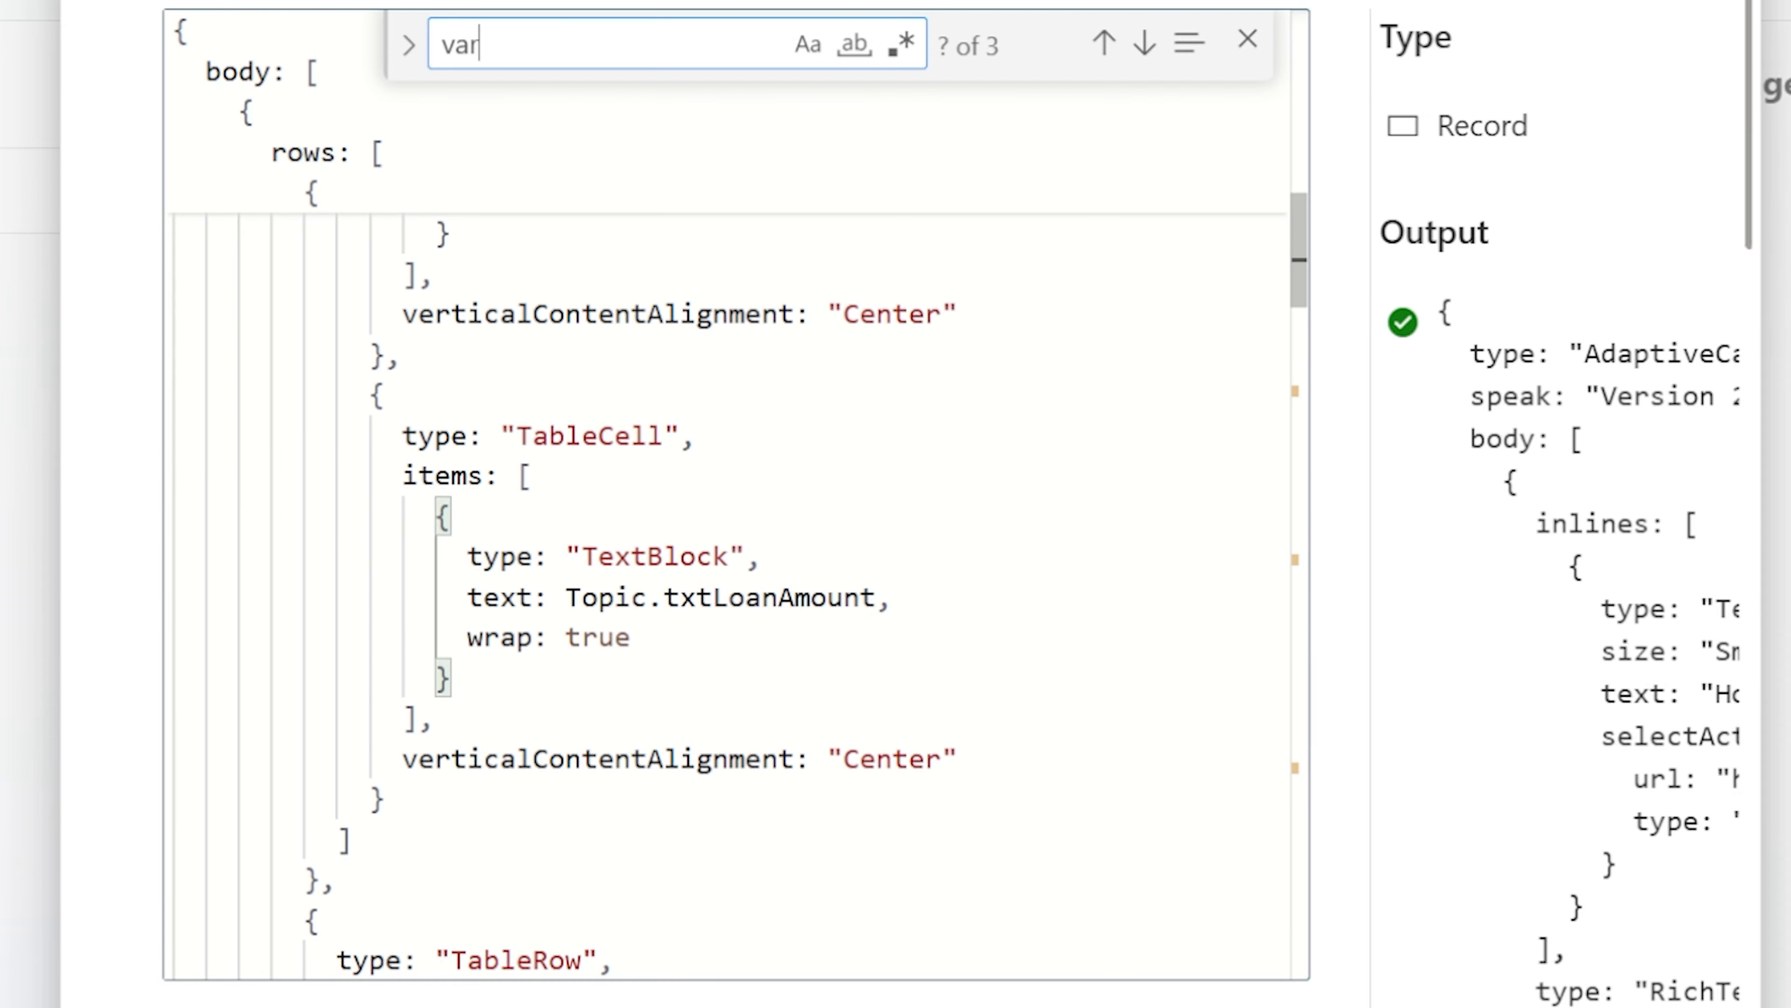
{"action": "key", "text": "Return"}
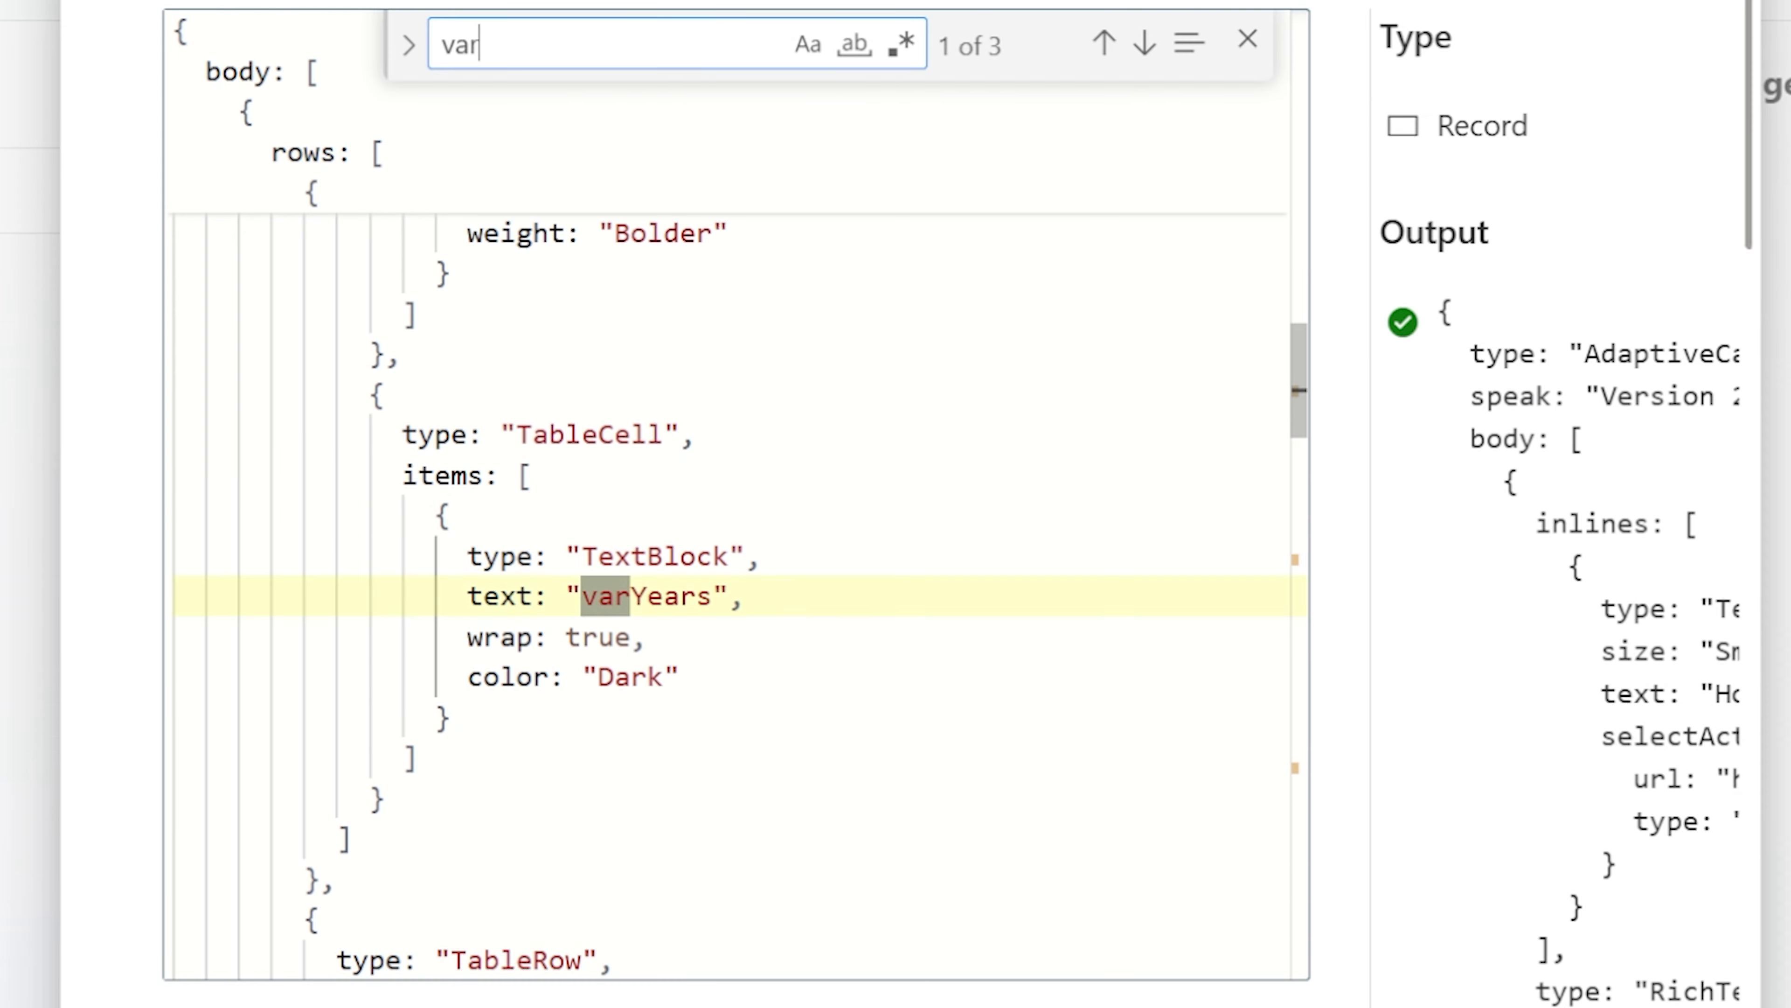
{"action": "left_click_drag", "start_coordinate": [729, 596], "coordinate": [567, 597]}
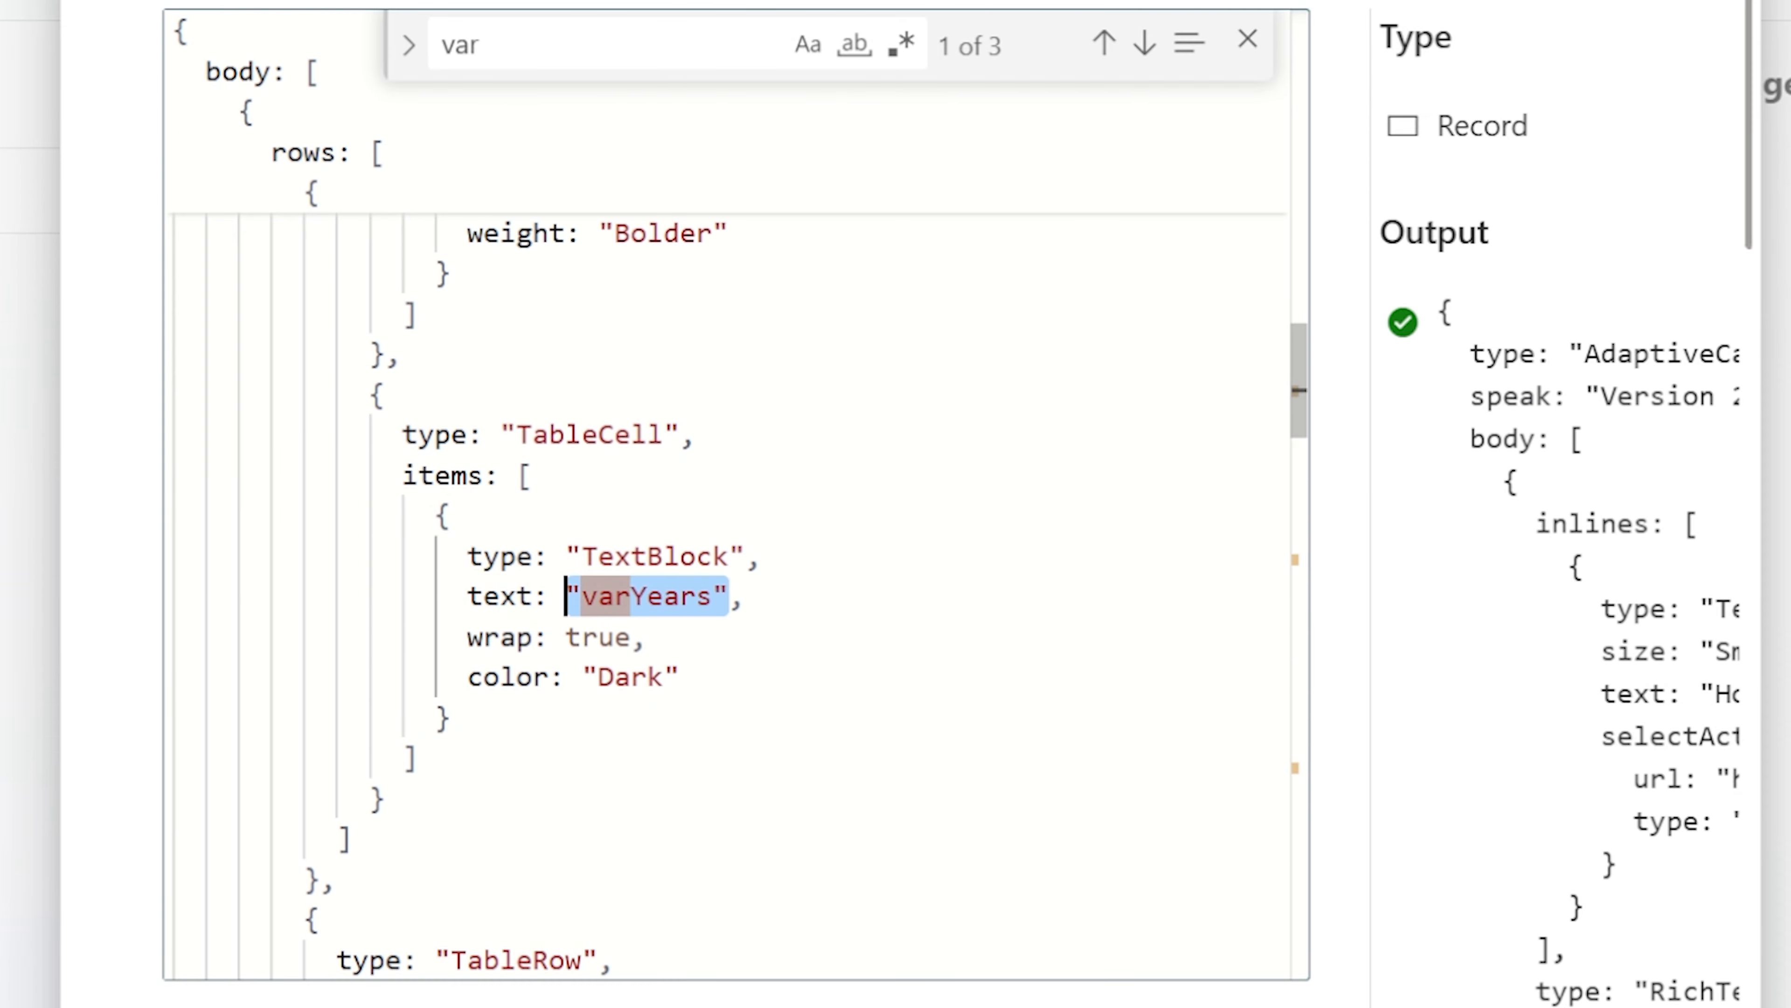
{"action": "type", "text": "T"}
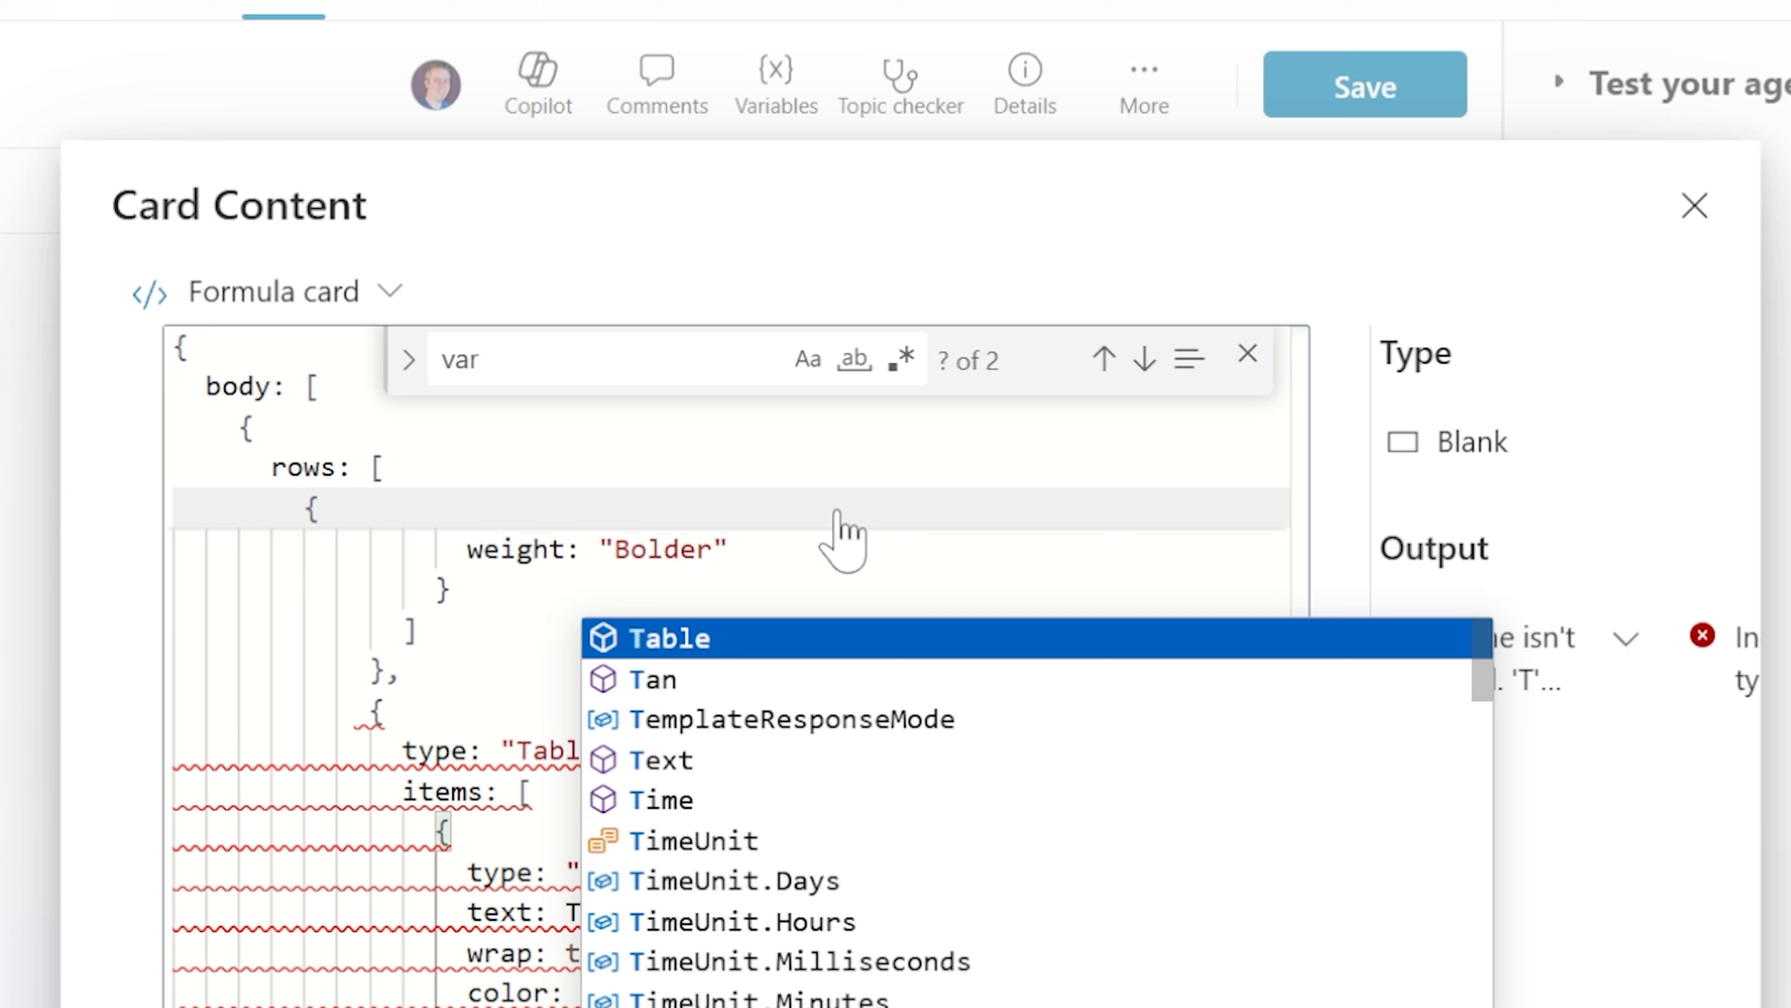
{"action": "type", "text": "opic.,"}
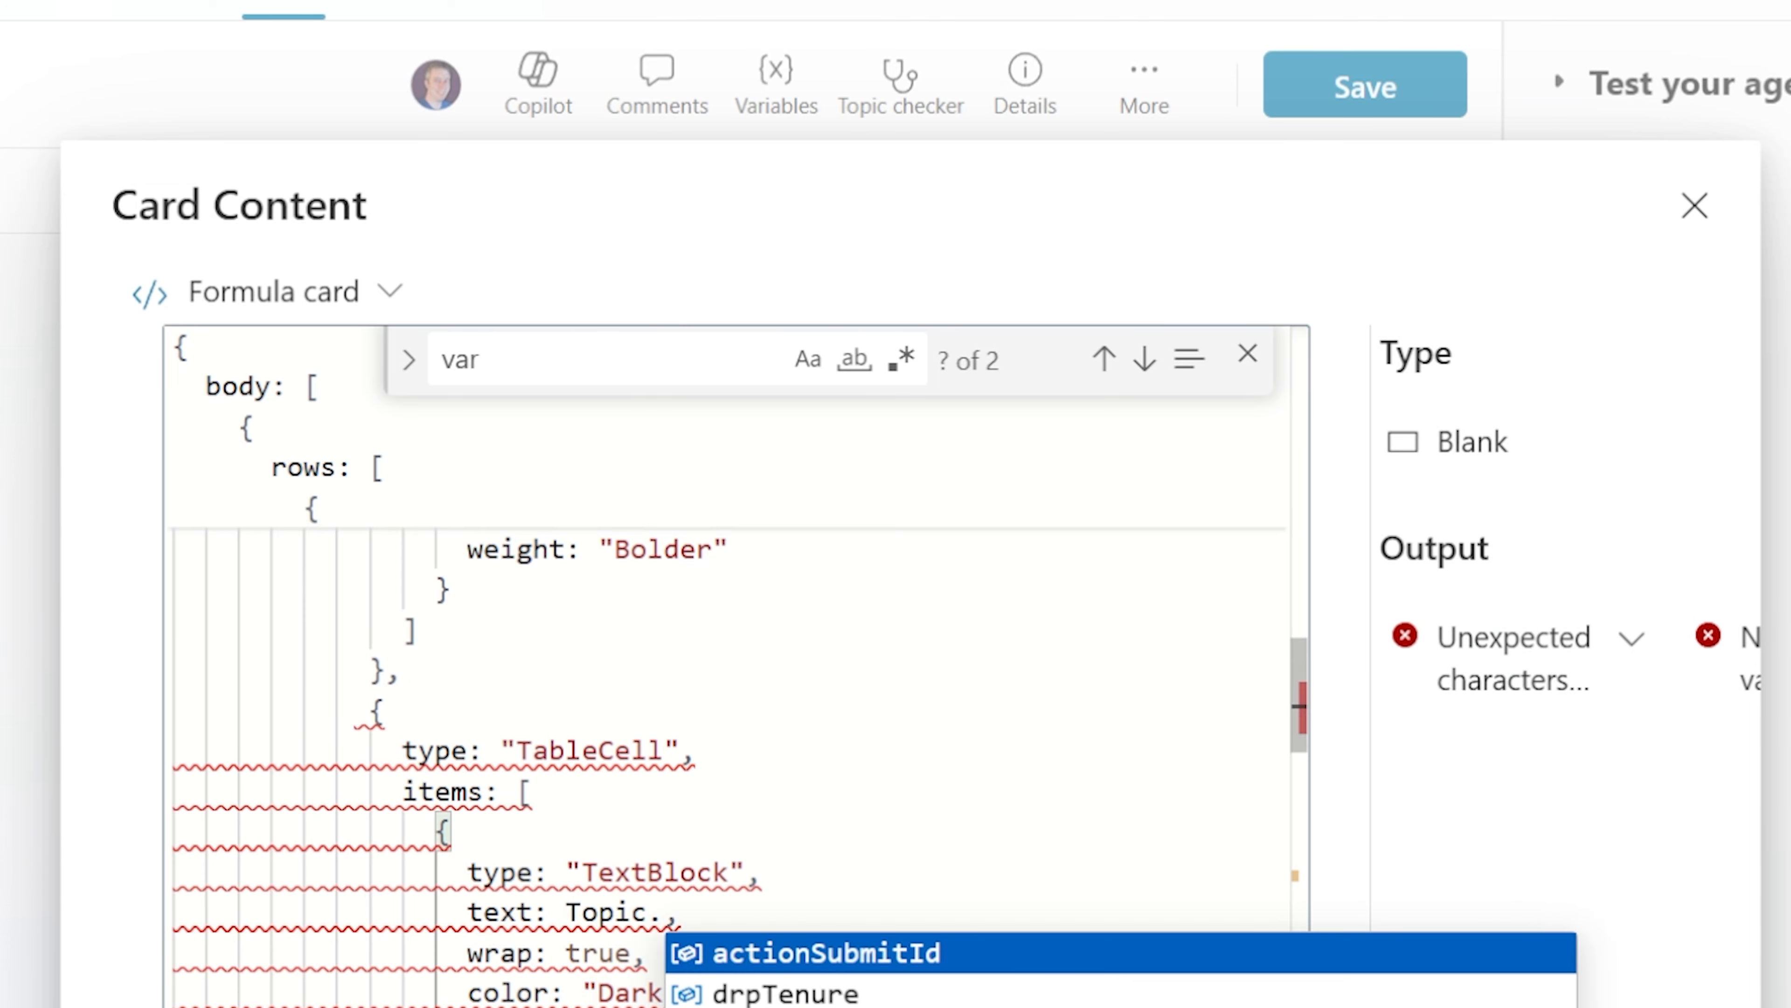
{"action": "key", "text": "Down"}
{"action": "key", "text": "Tab"}
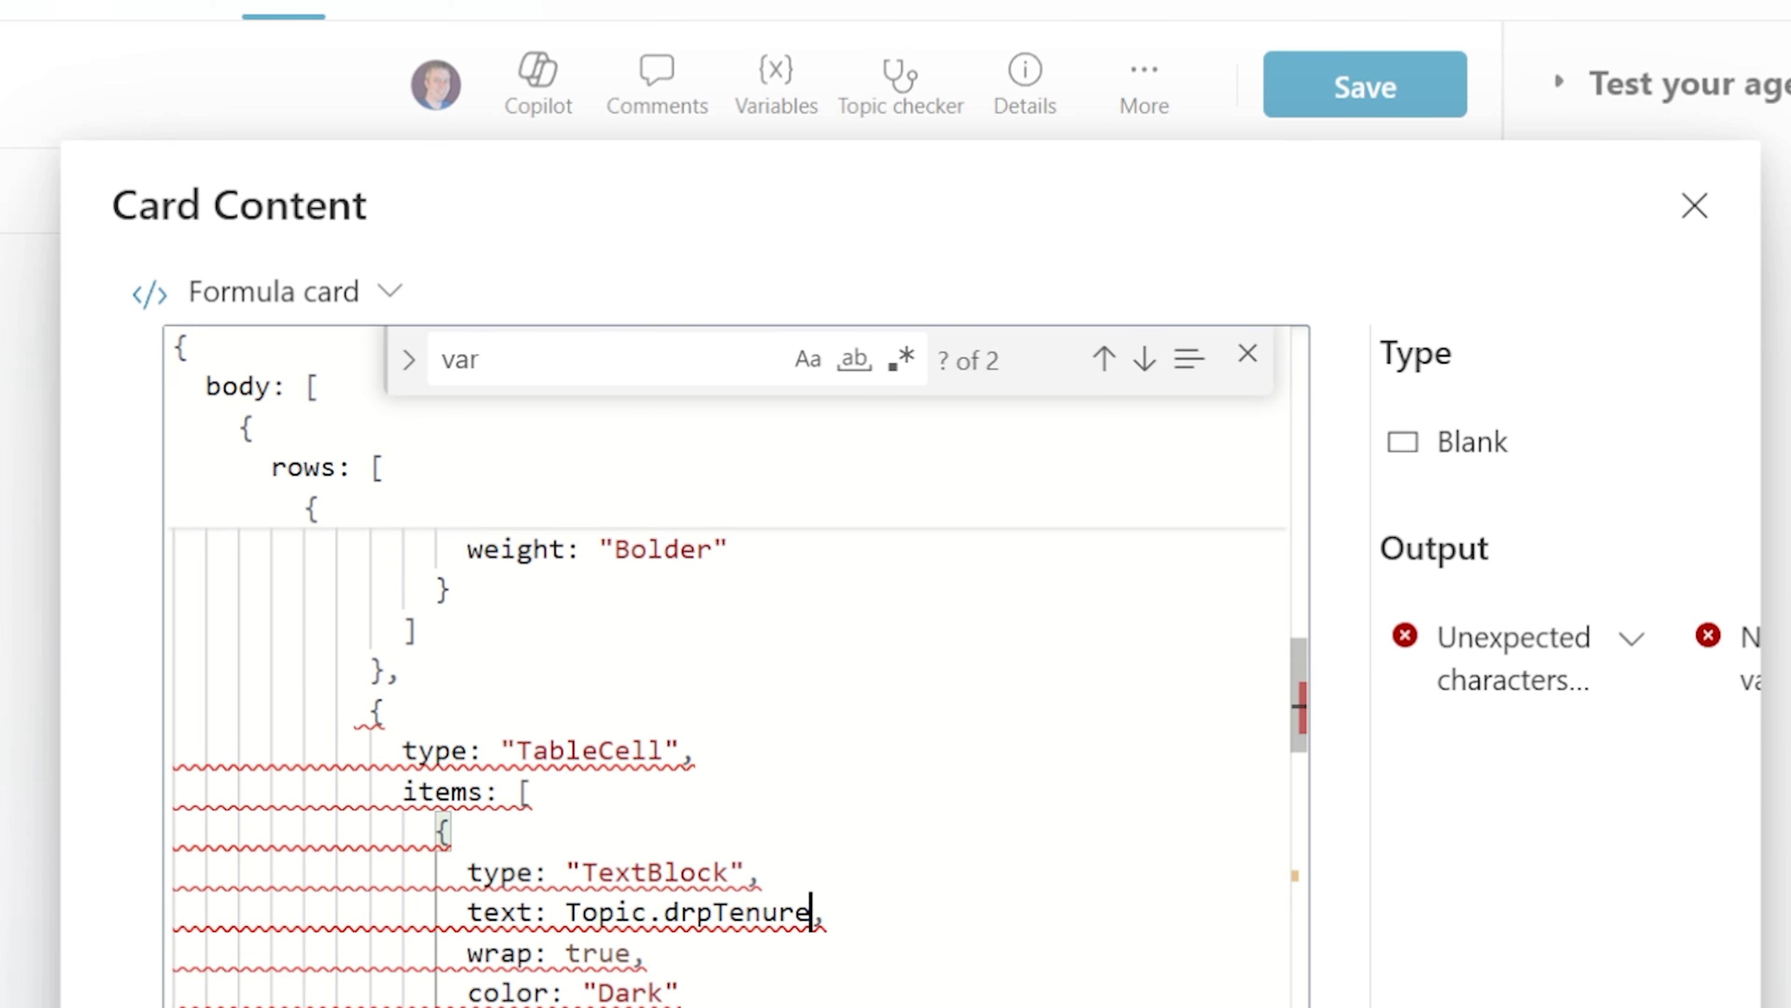
Replace the "varInterest" text with Topic.txtInterest
{"action": "left_click", "coordinate": [600, 45]}
{"action": "key", "text": "Return"}
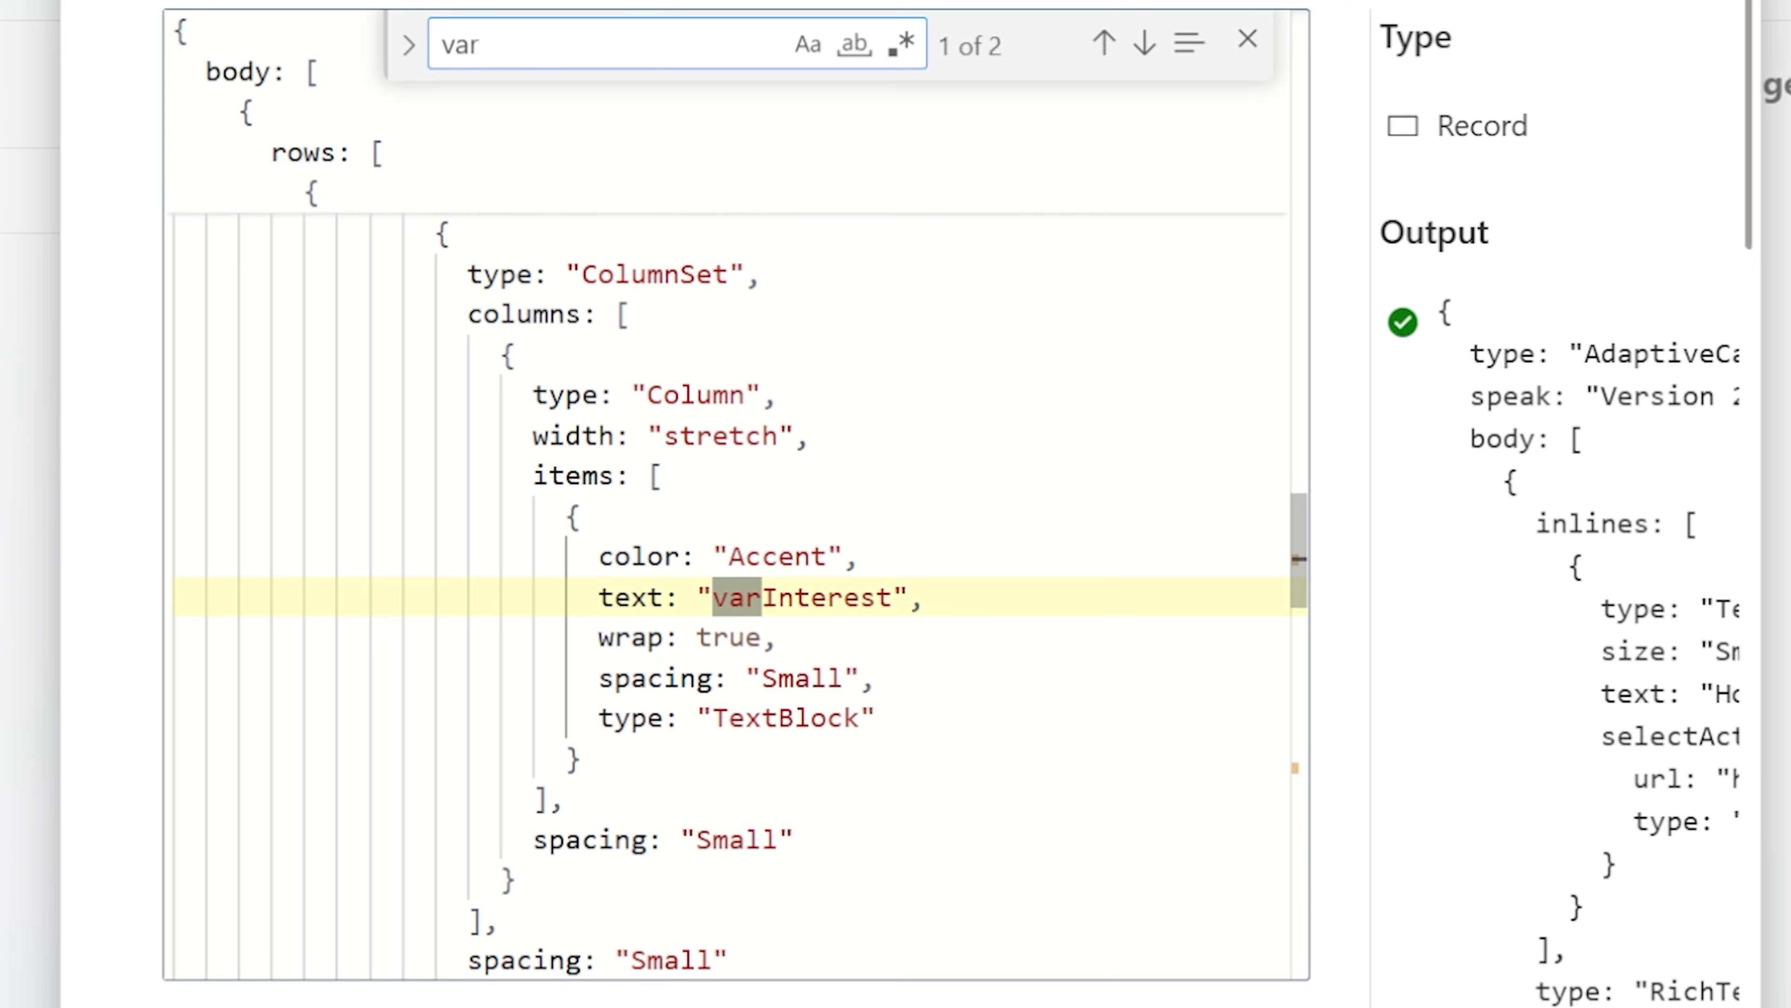
{"action": "left_click_drag", "start_coordinate": [908, 597], "coordinate": [696, 598]}
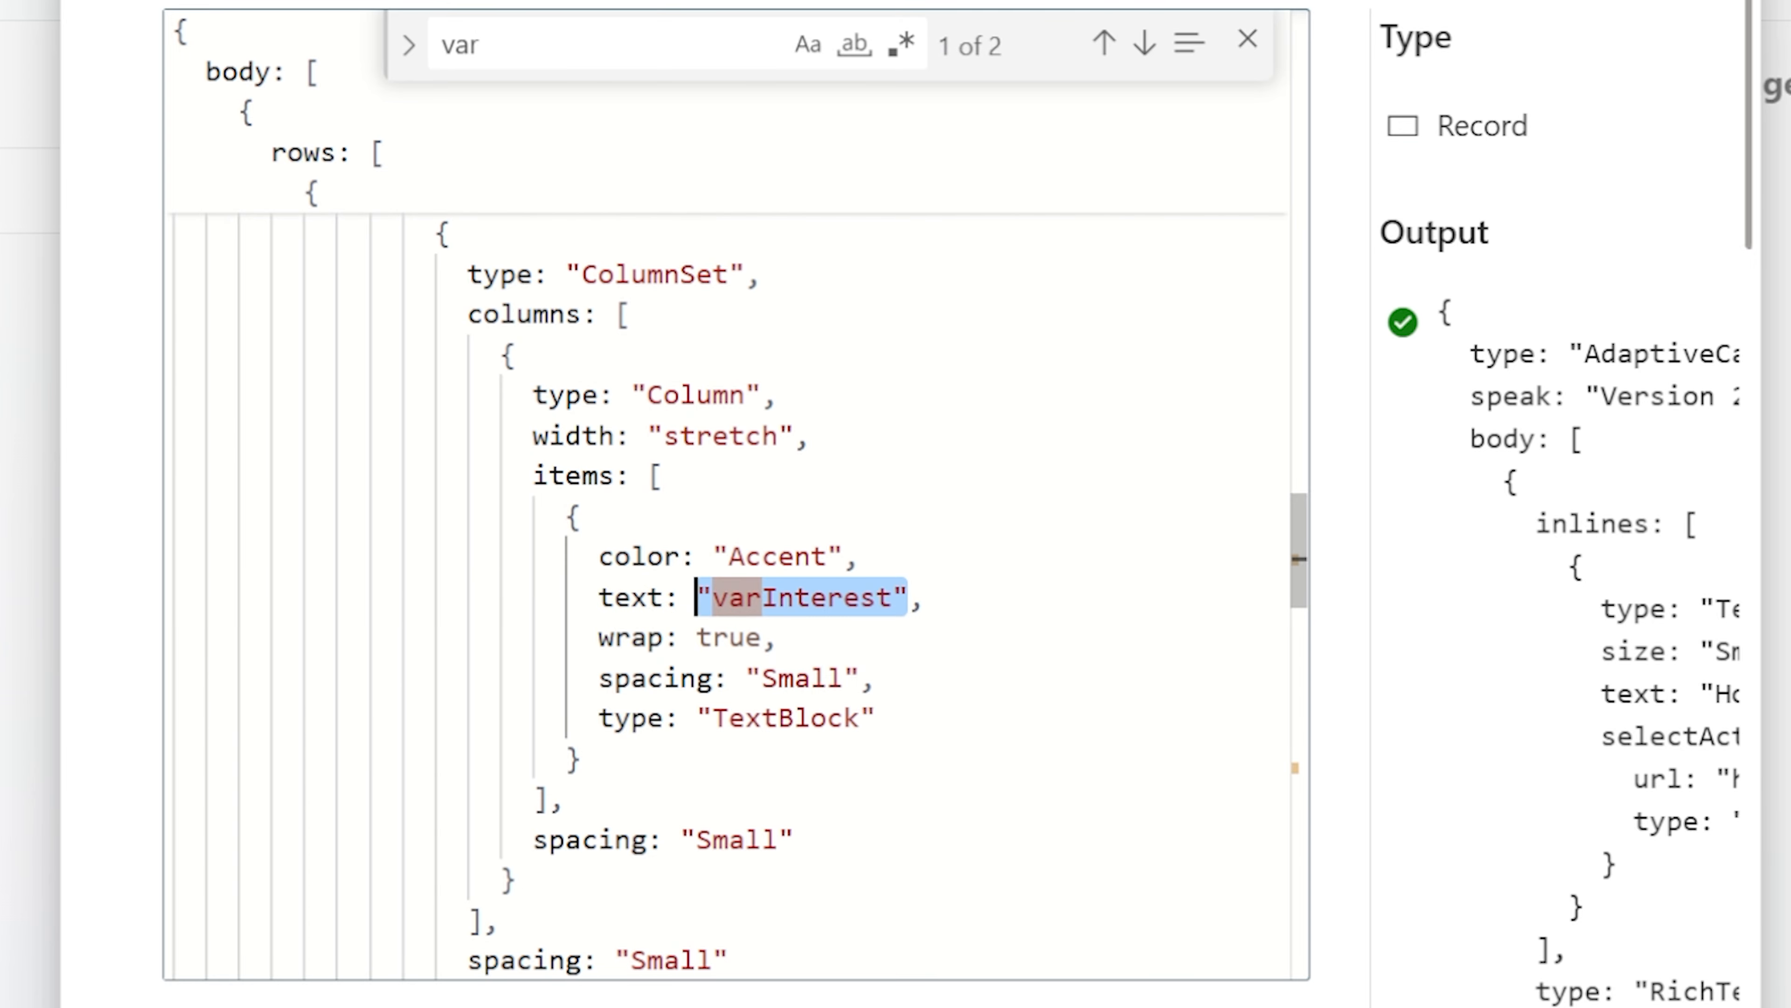
{"action": "type", "text": "Topic."}
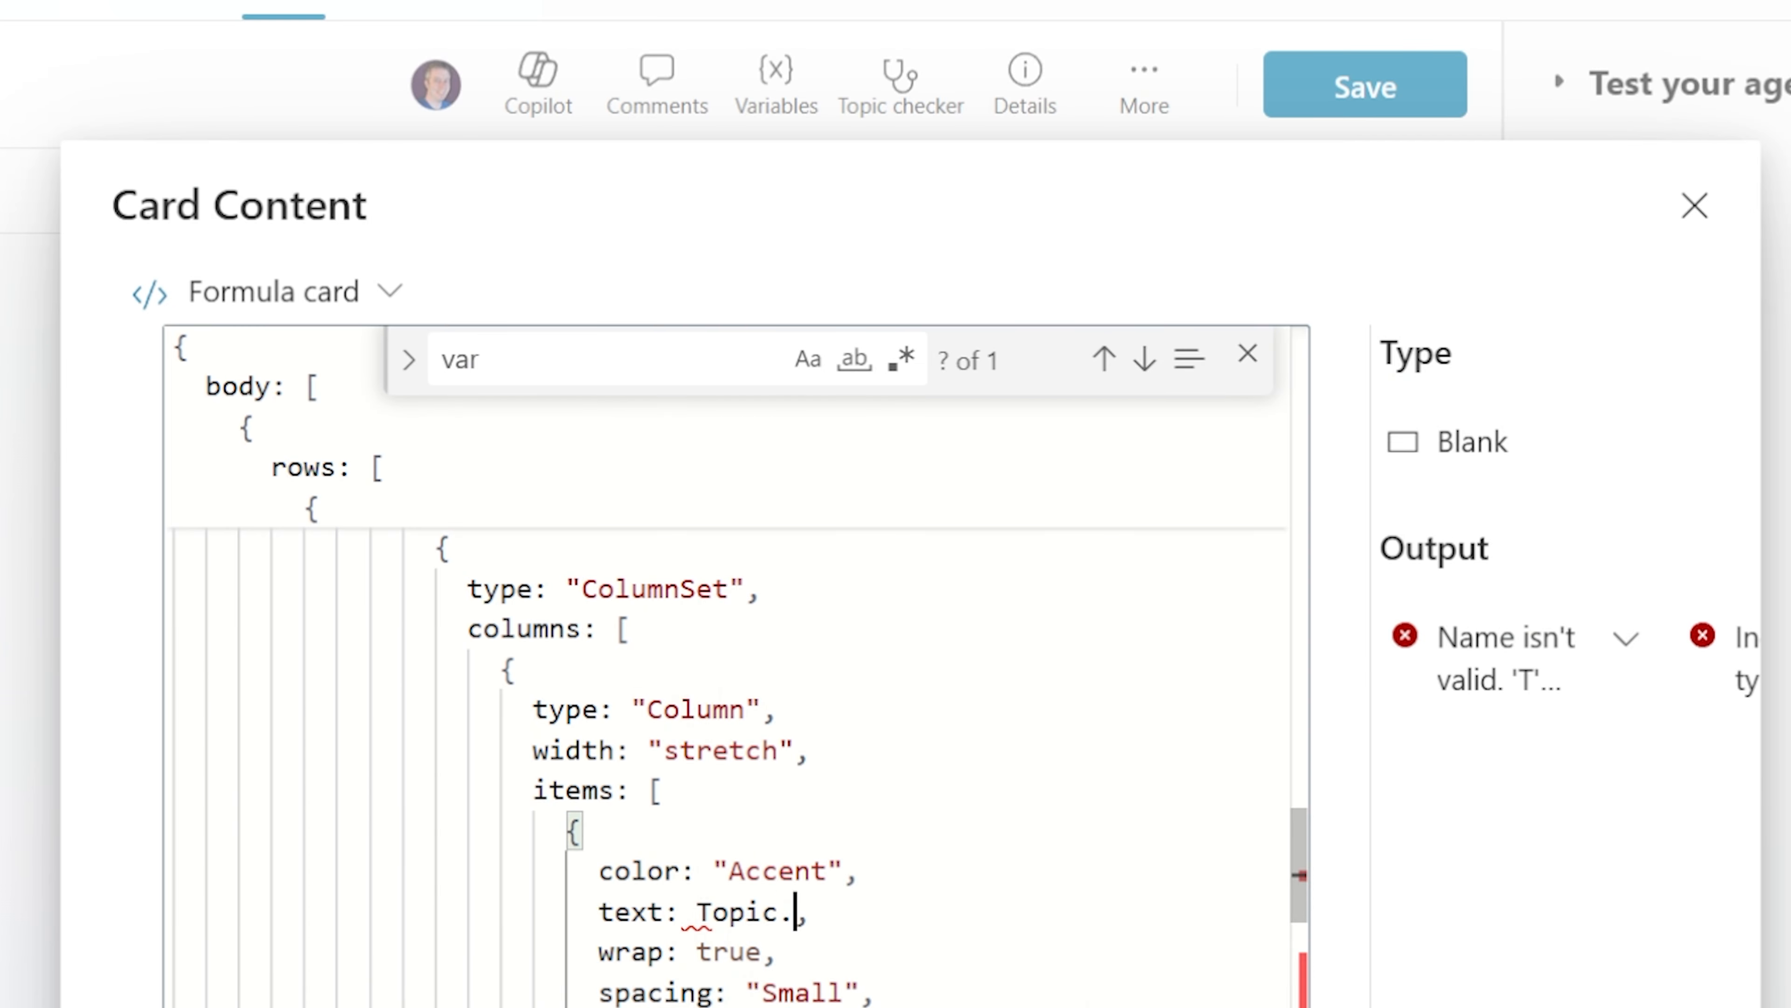
{"action": "type", "text": "txtInterest"}
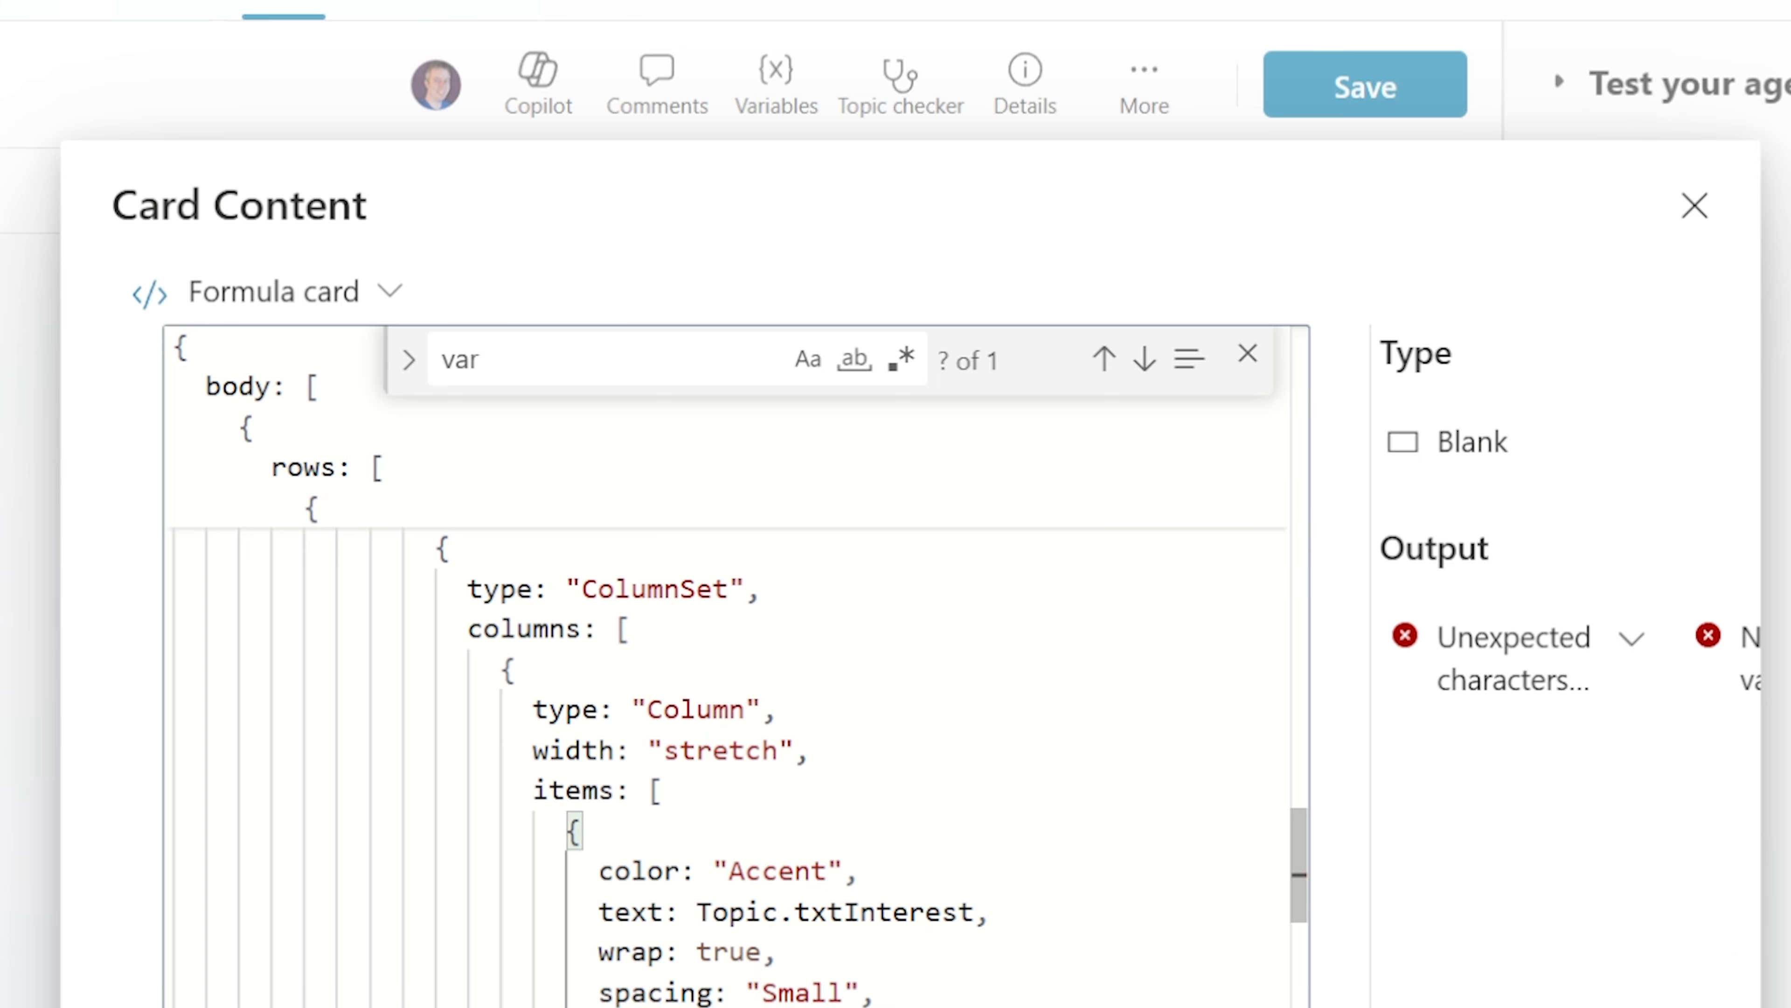
Jump to the varEMI text in the card formula
{"action": "left_click", "coordinate": [518, 45]}
{"action": "key", "text": "Return"}
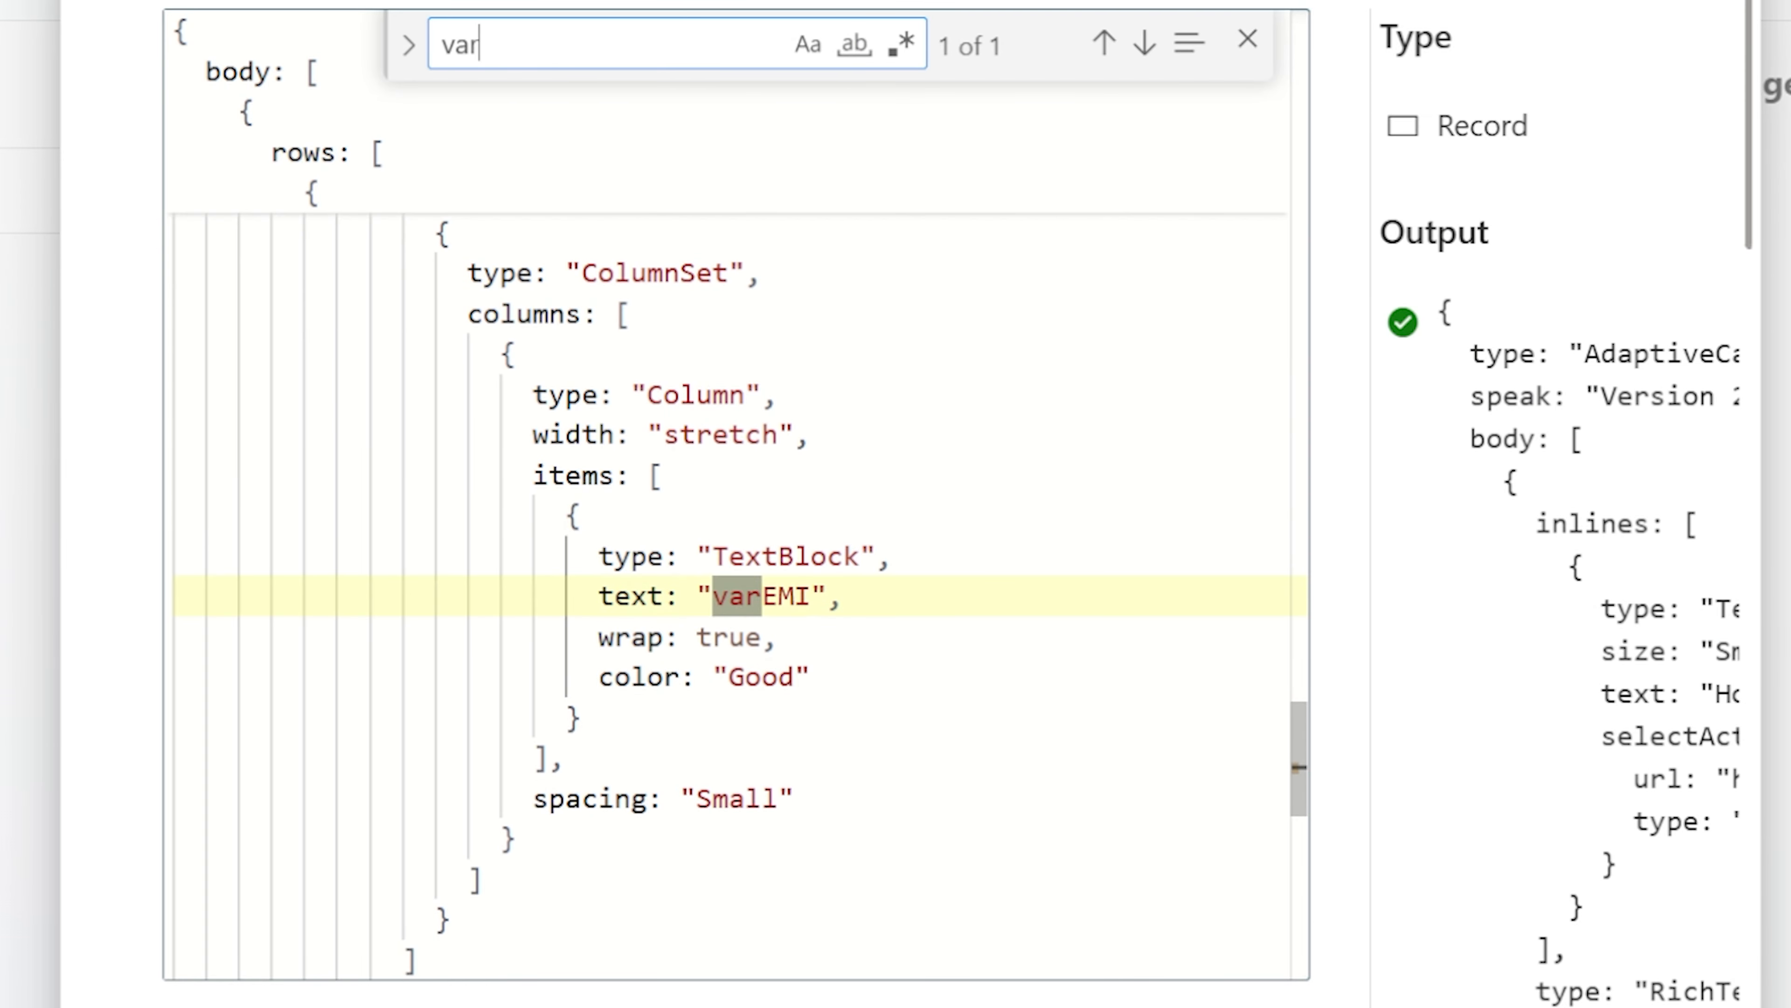
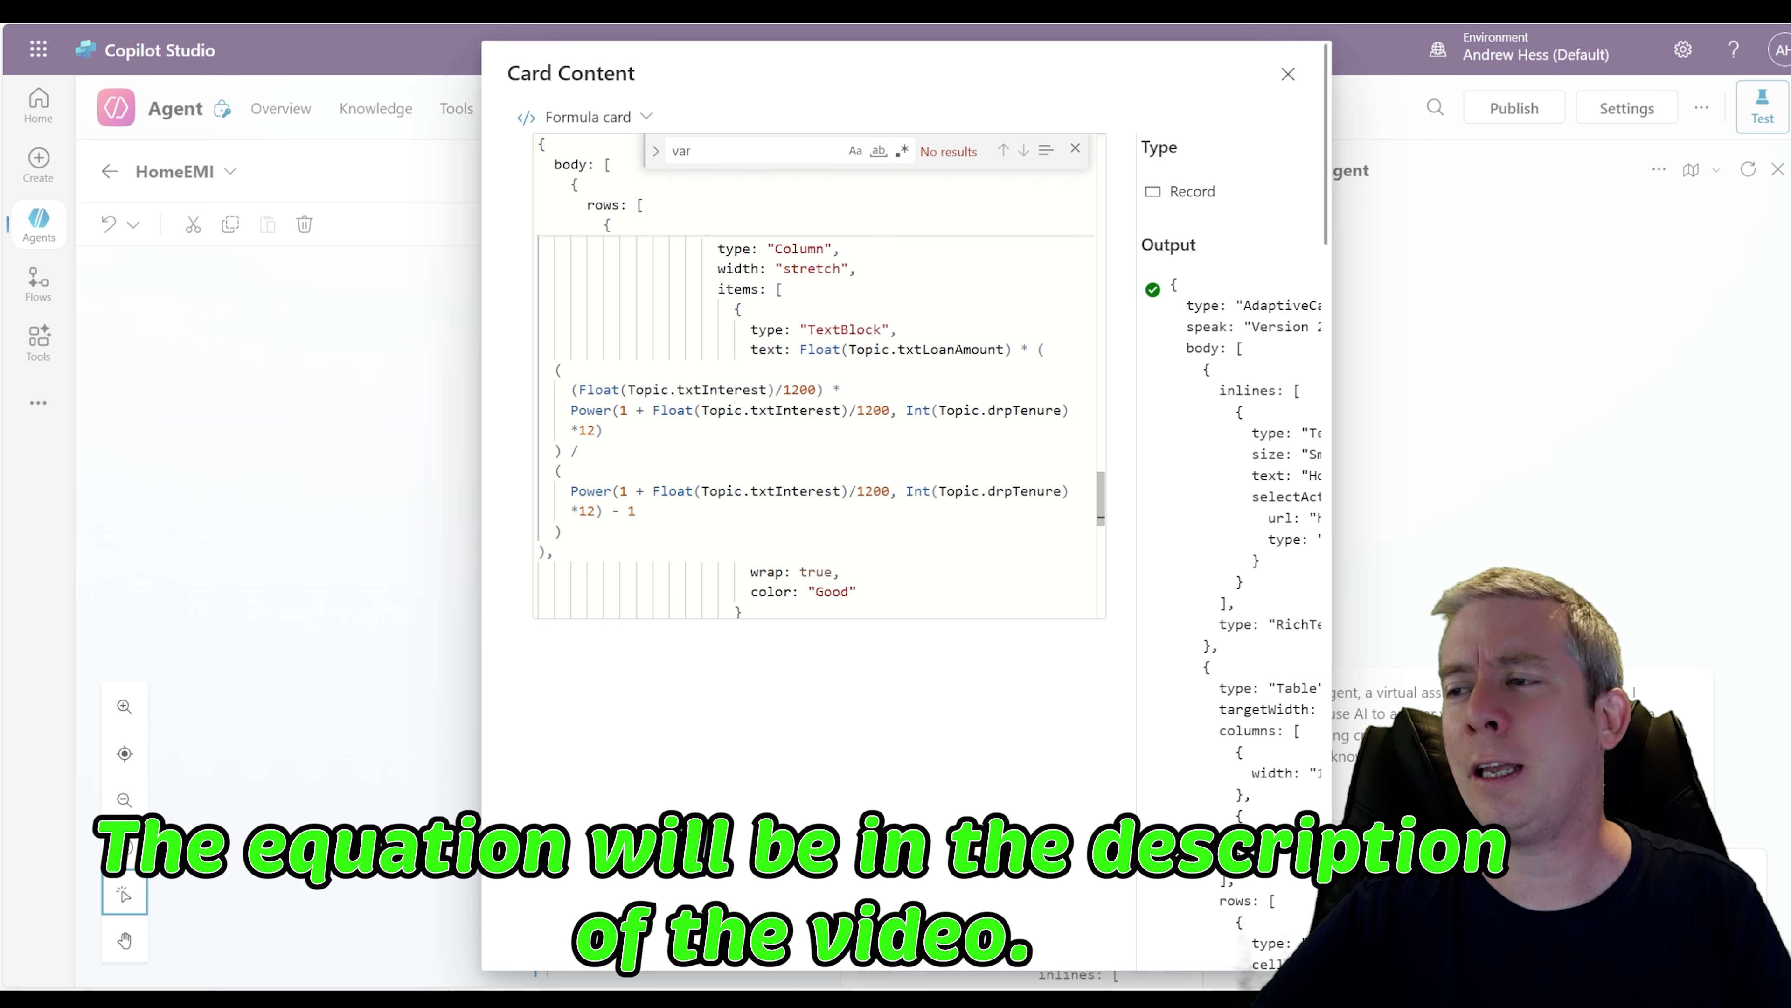
Close the card content editor and save the HomeEMI topic
{"action": "scroll", "coordinate": [814, 374], "scroll_direction": "down", "scroll_amount": 3}
{"action": "scroll", "coordinate": [815, 374], "scroll_direction": "down", "scroll_amount": 10}
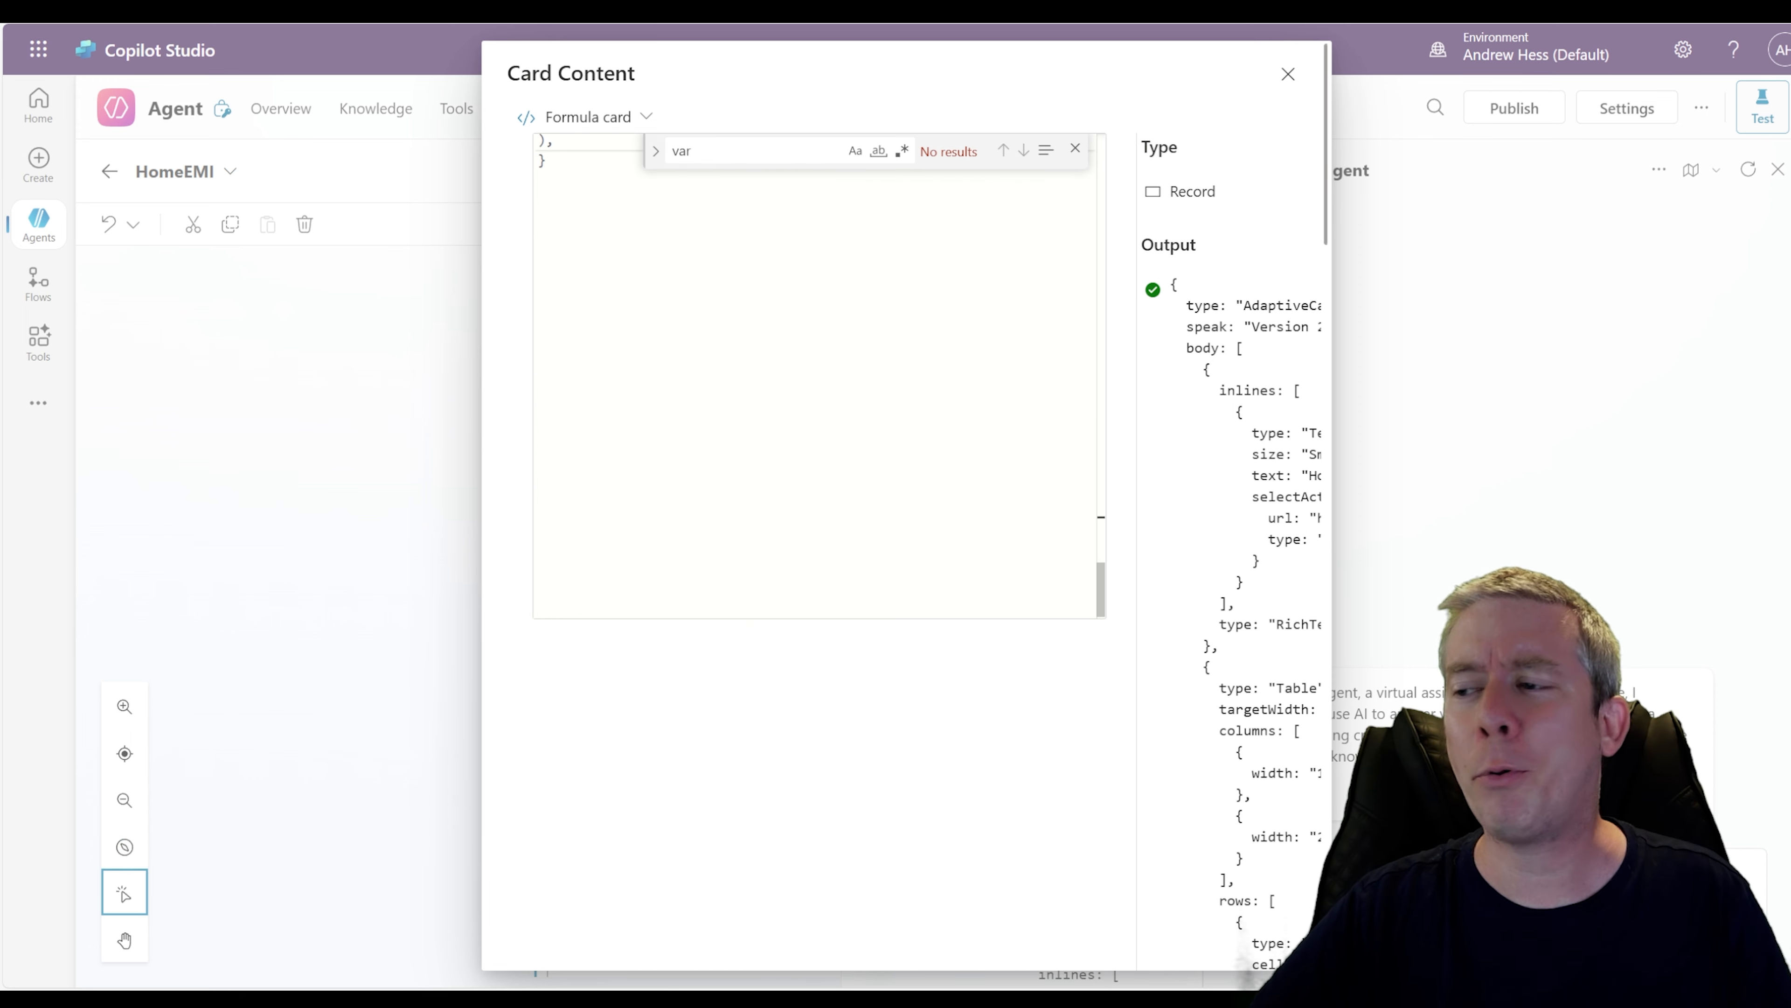
{"action": "scroll", "coordinate": [814, 375], "scroll_direction": "up", "scroll_amount": 10}
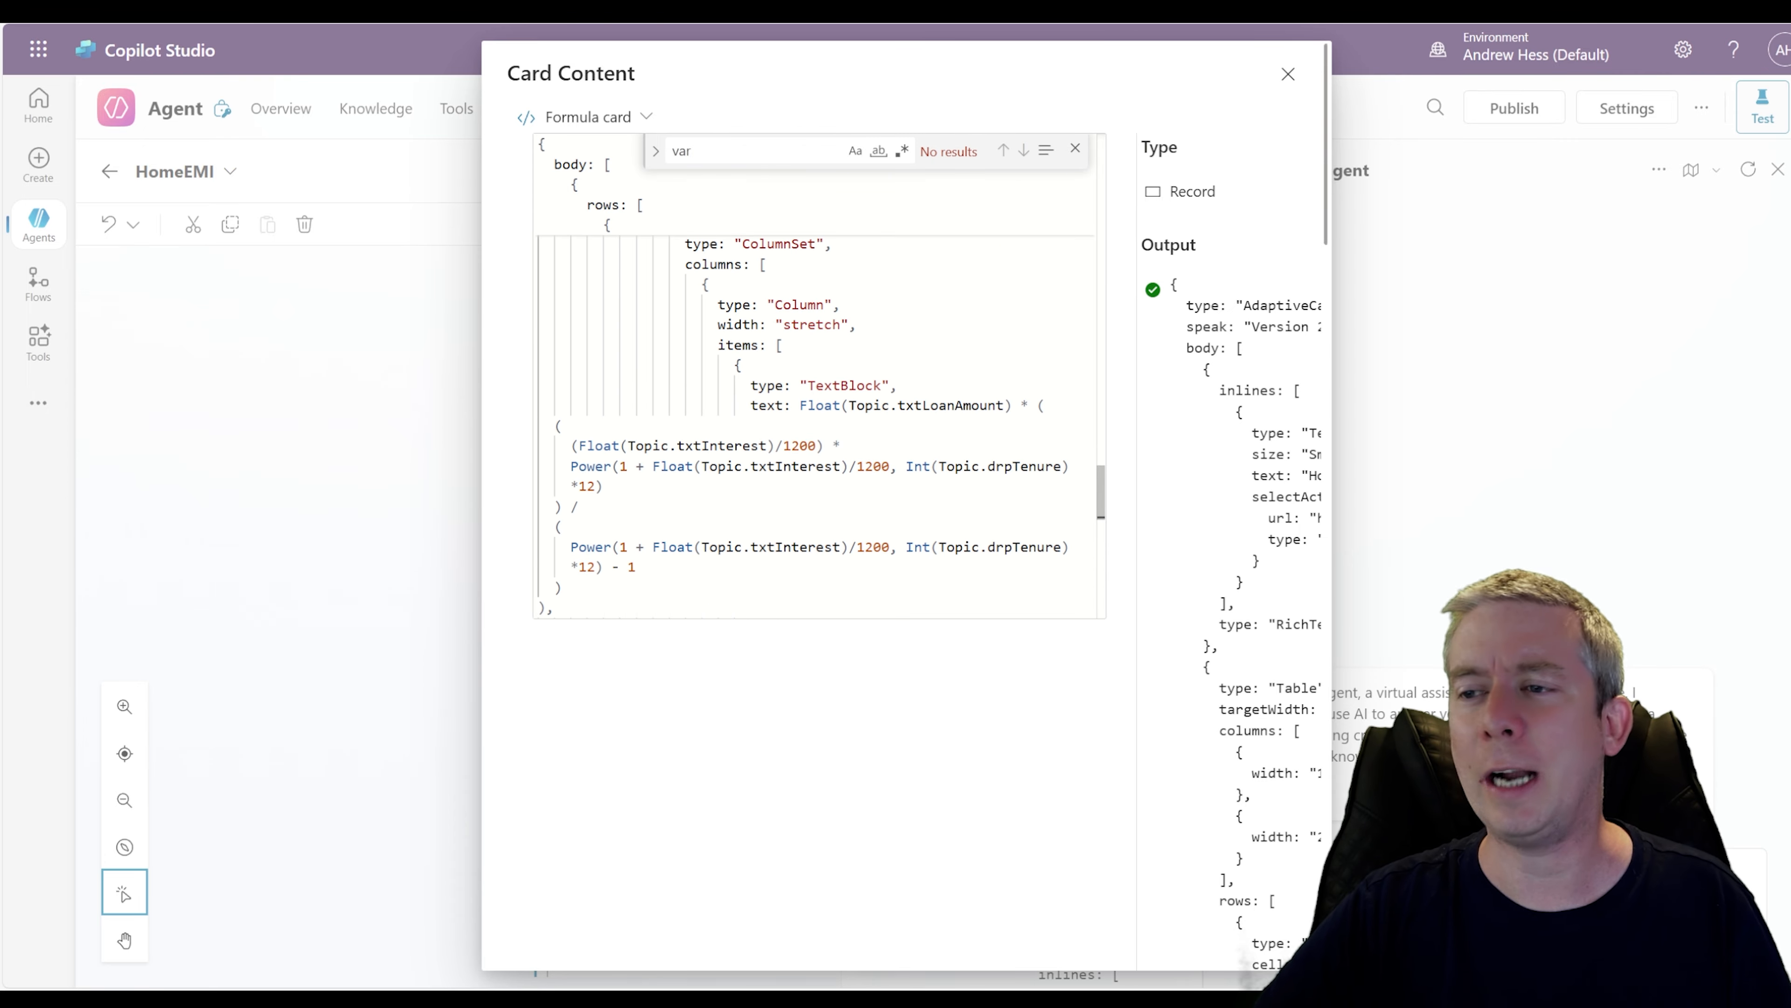
{"action": "left_click", "coordinate": [1287, 75]}
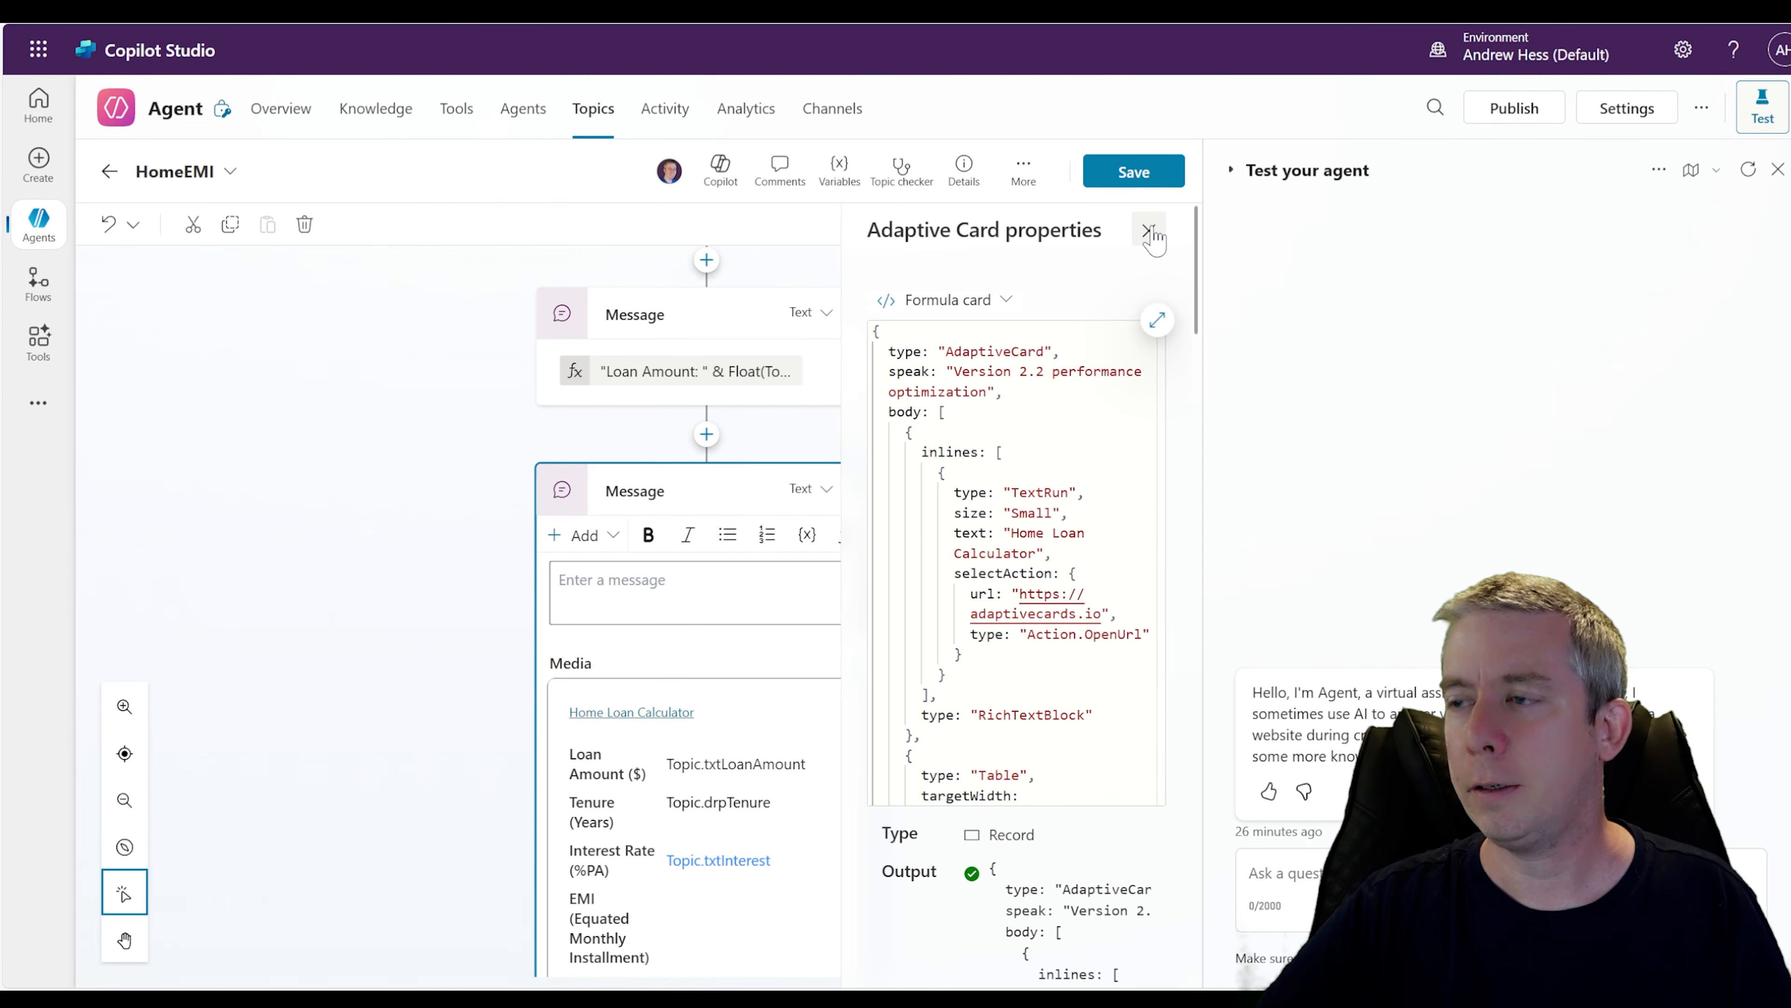
{"action": "scroll", "coordinate": [986, 670], "scroll_direction": "down", "scroll_amount": 3}
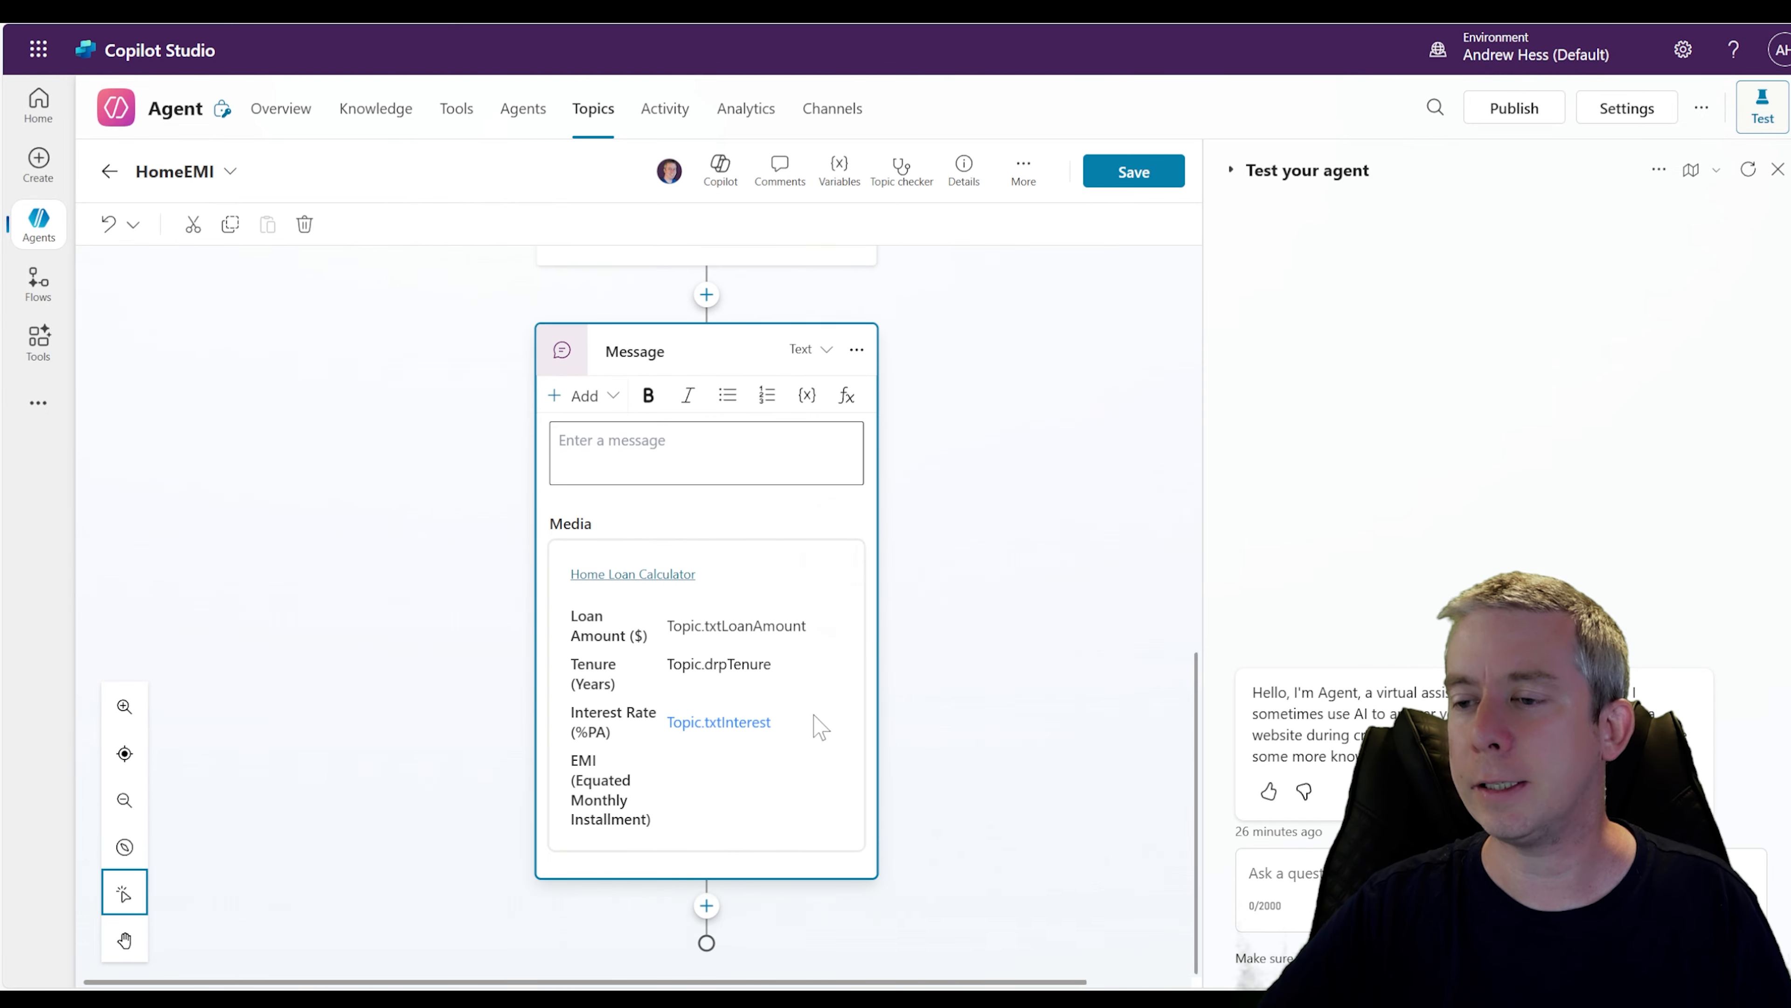
{"action": "left_click", "coordinate": [1156, 175]}
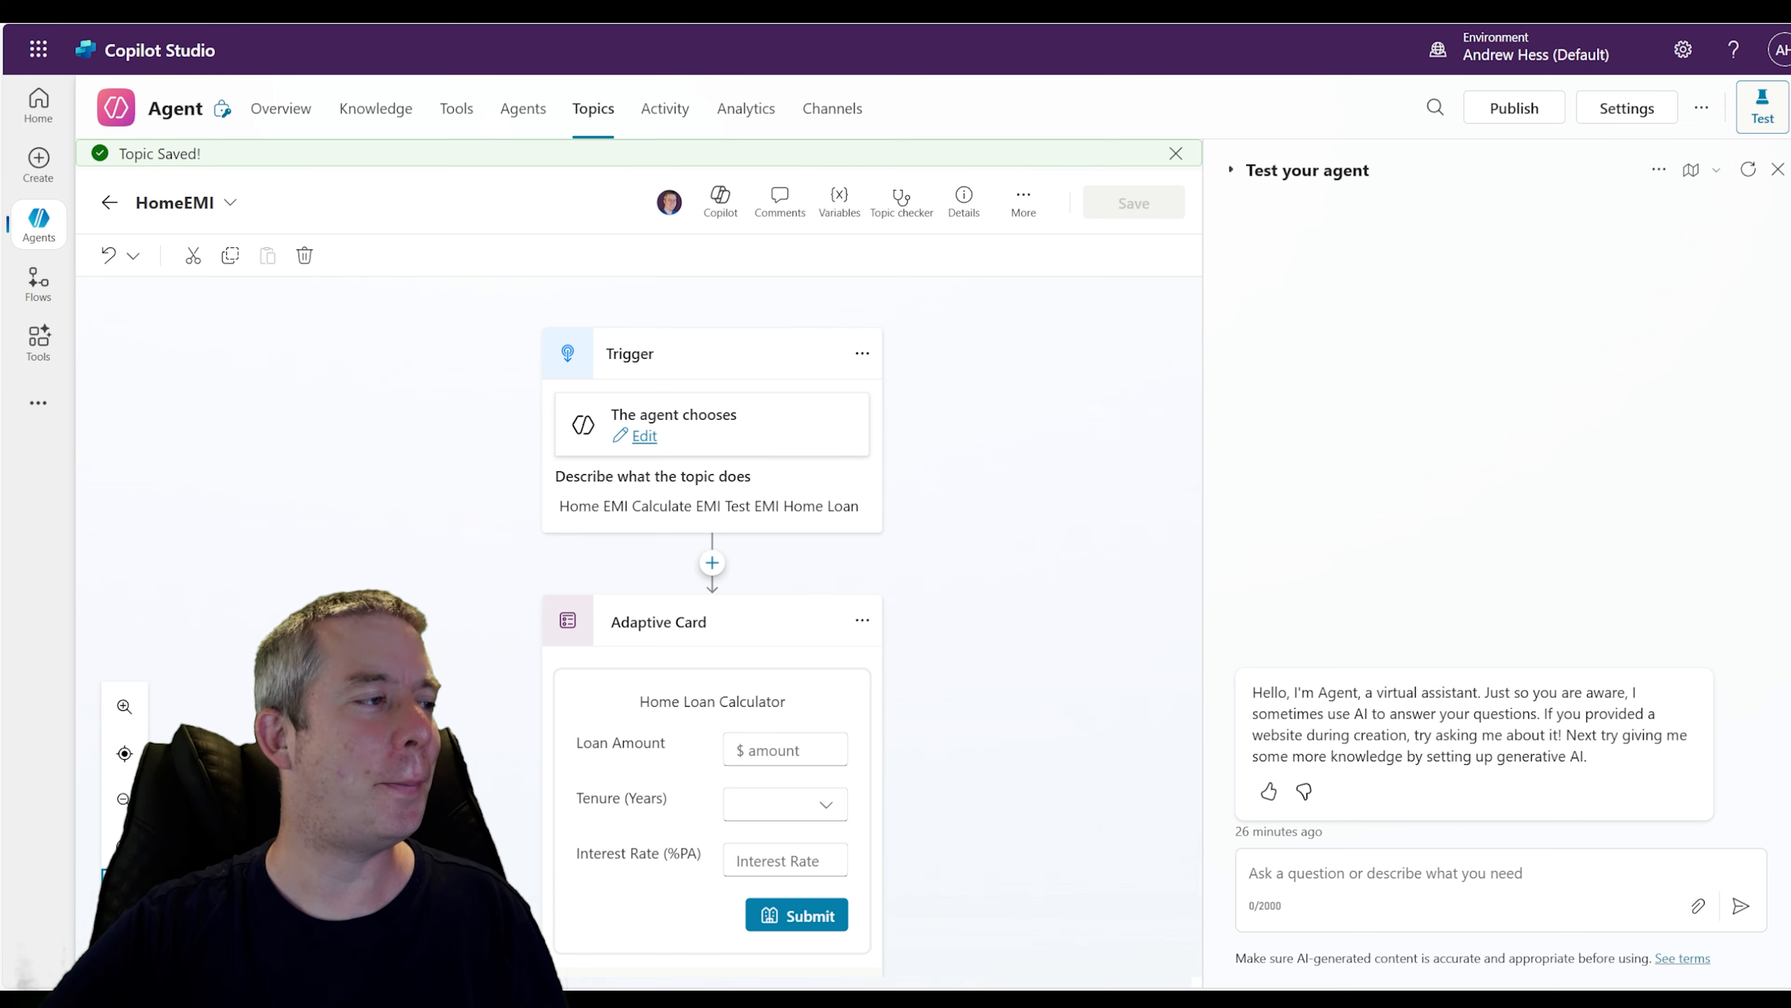
Send "Home EMI" in the test chat to trigger the topic
{"action": "left_click", "coordinate": [1312, 875]}
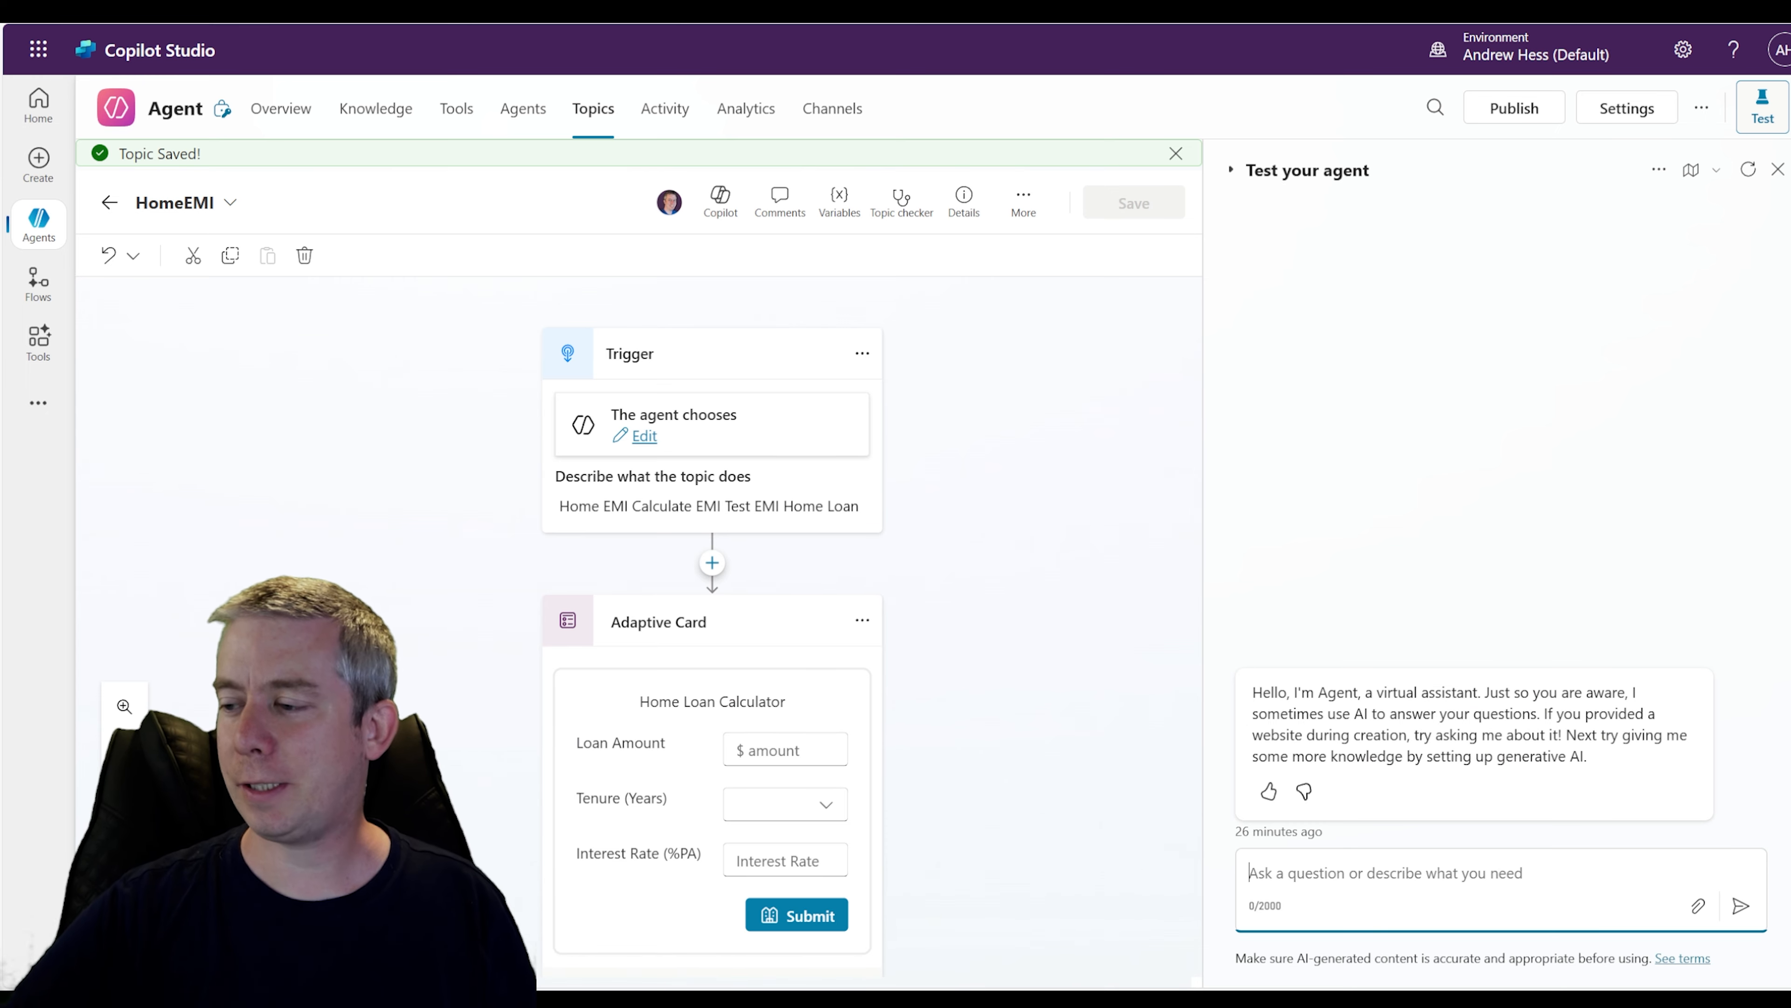
{"action": "type", "text": "Home EMI"}
{"action": "key", "text": "Return"}
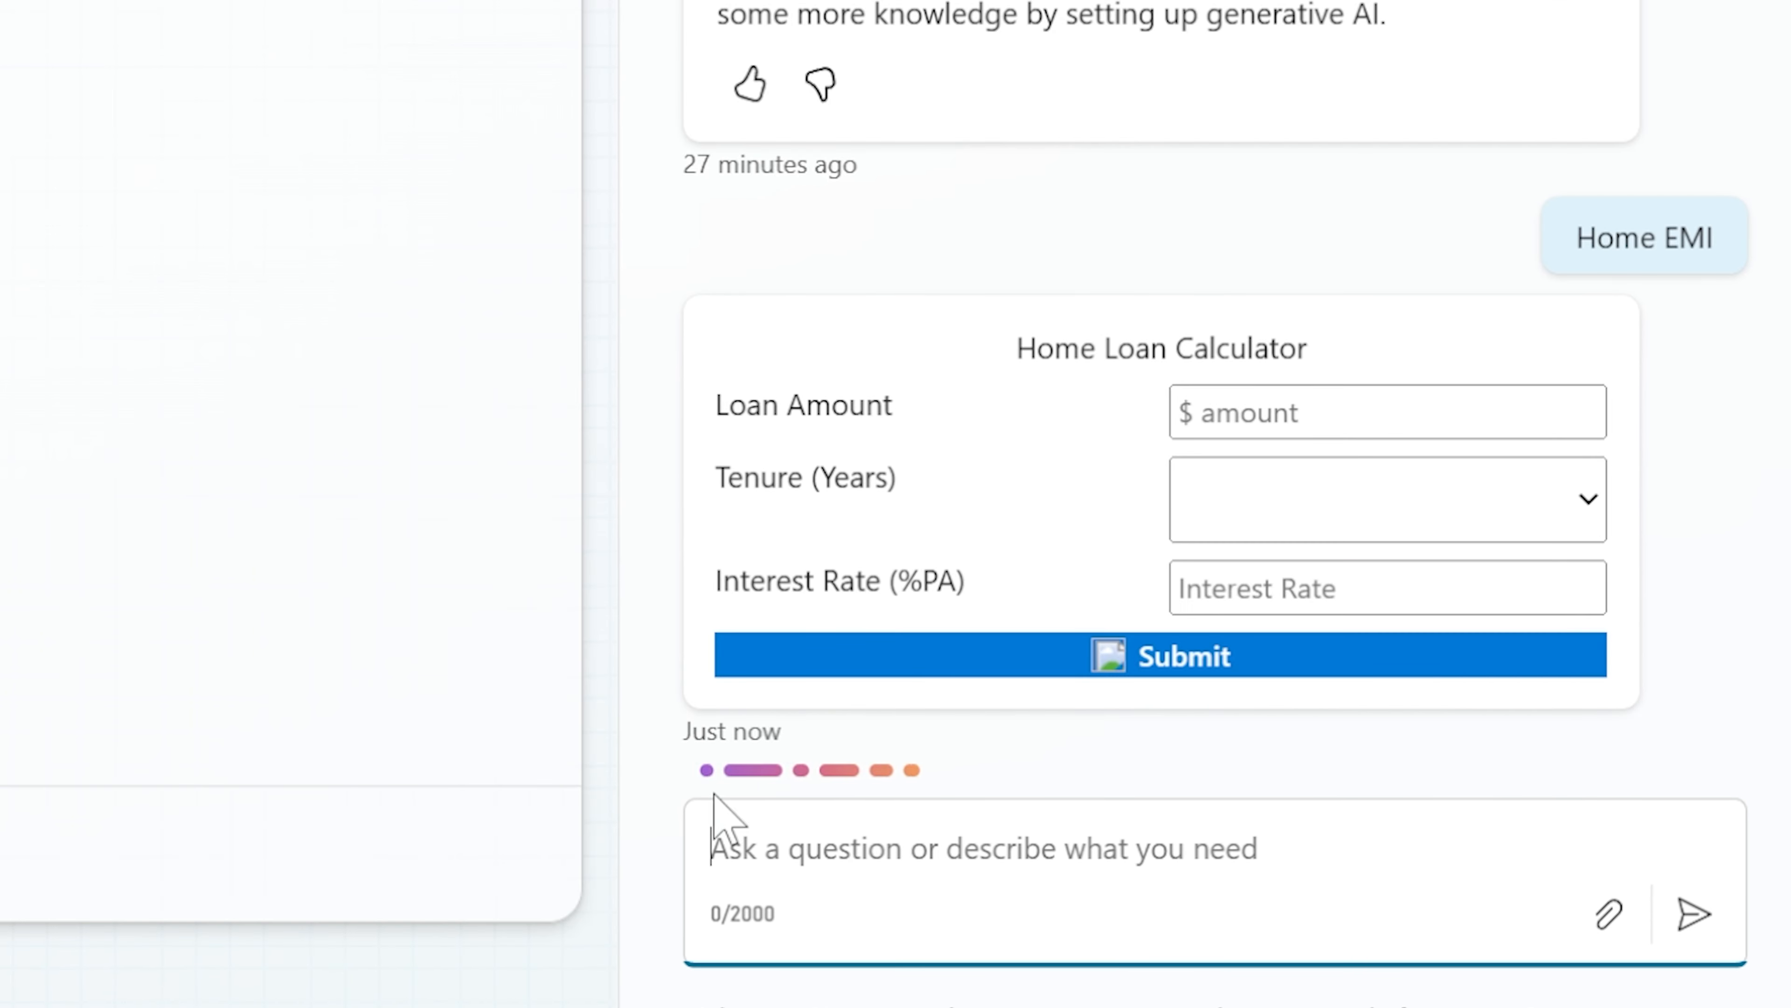
Fill the calculator with loan amount 300000, tenure Fixed 30 Years and interest 5.1, submit it, and review the EMI result card
{"action": "left_click", "coordinate": [1372, 448]}
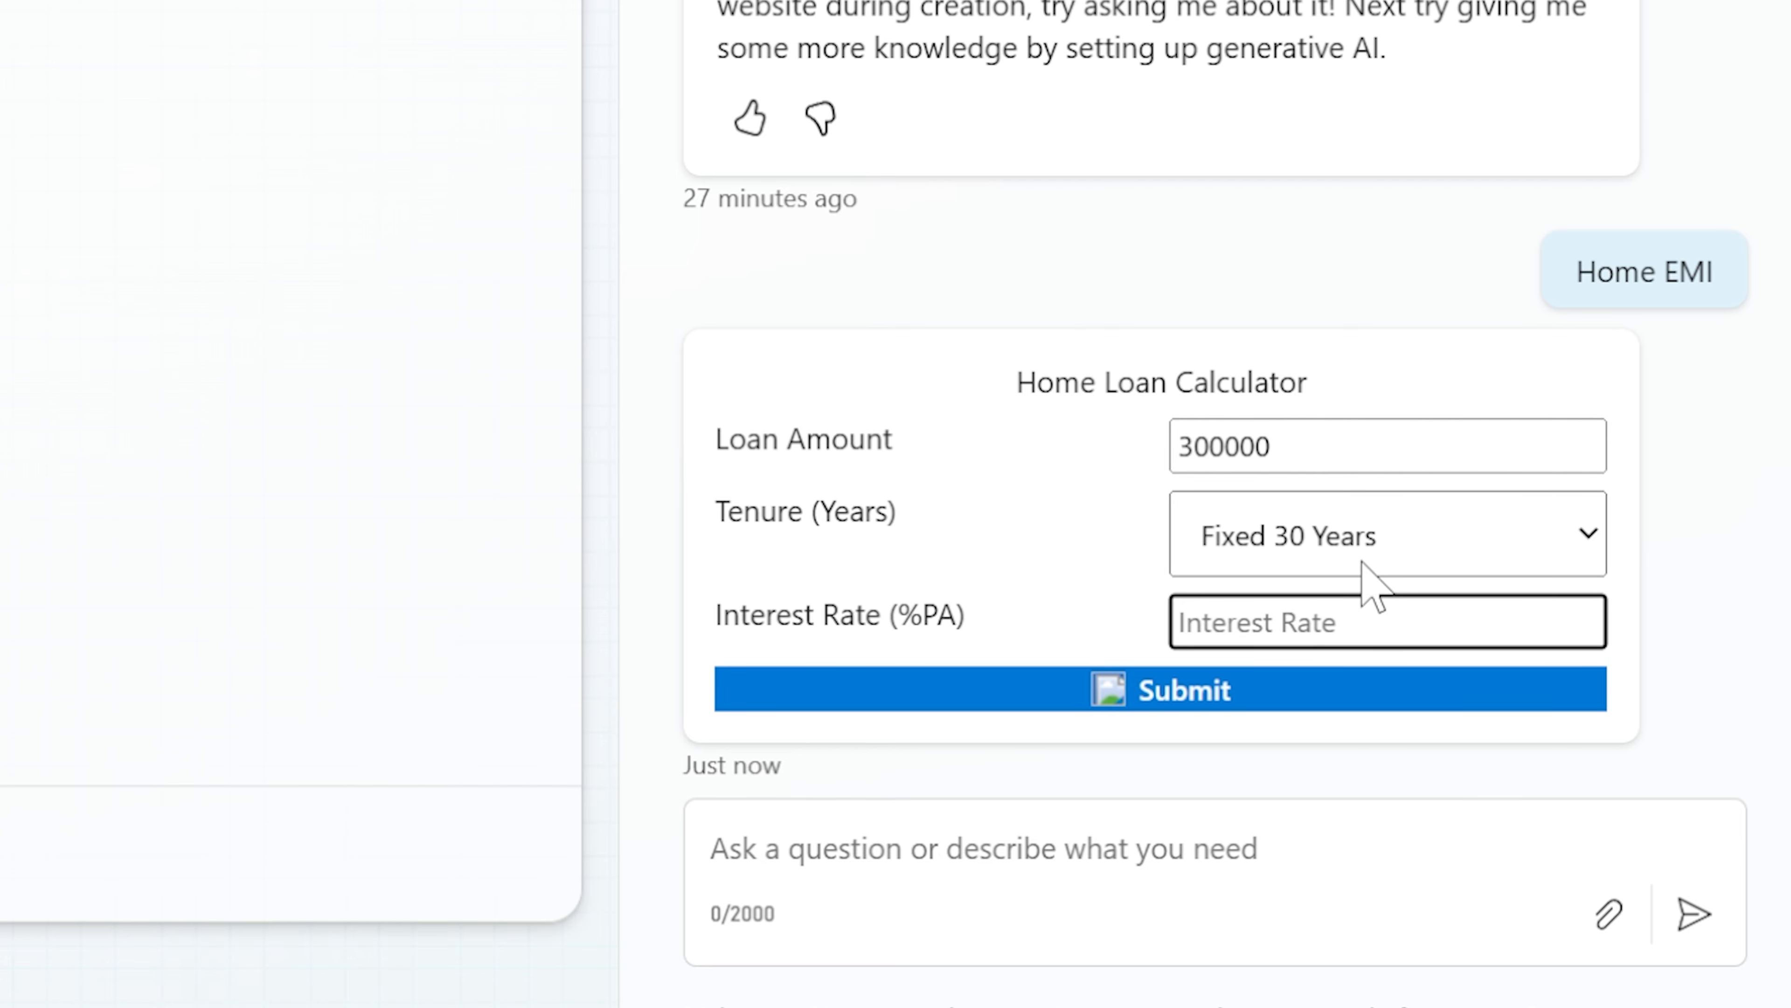
{"action": "type", "text": "5.1"}
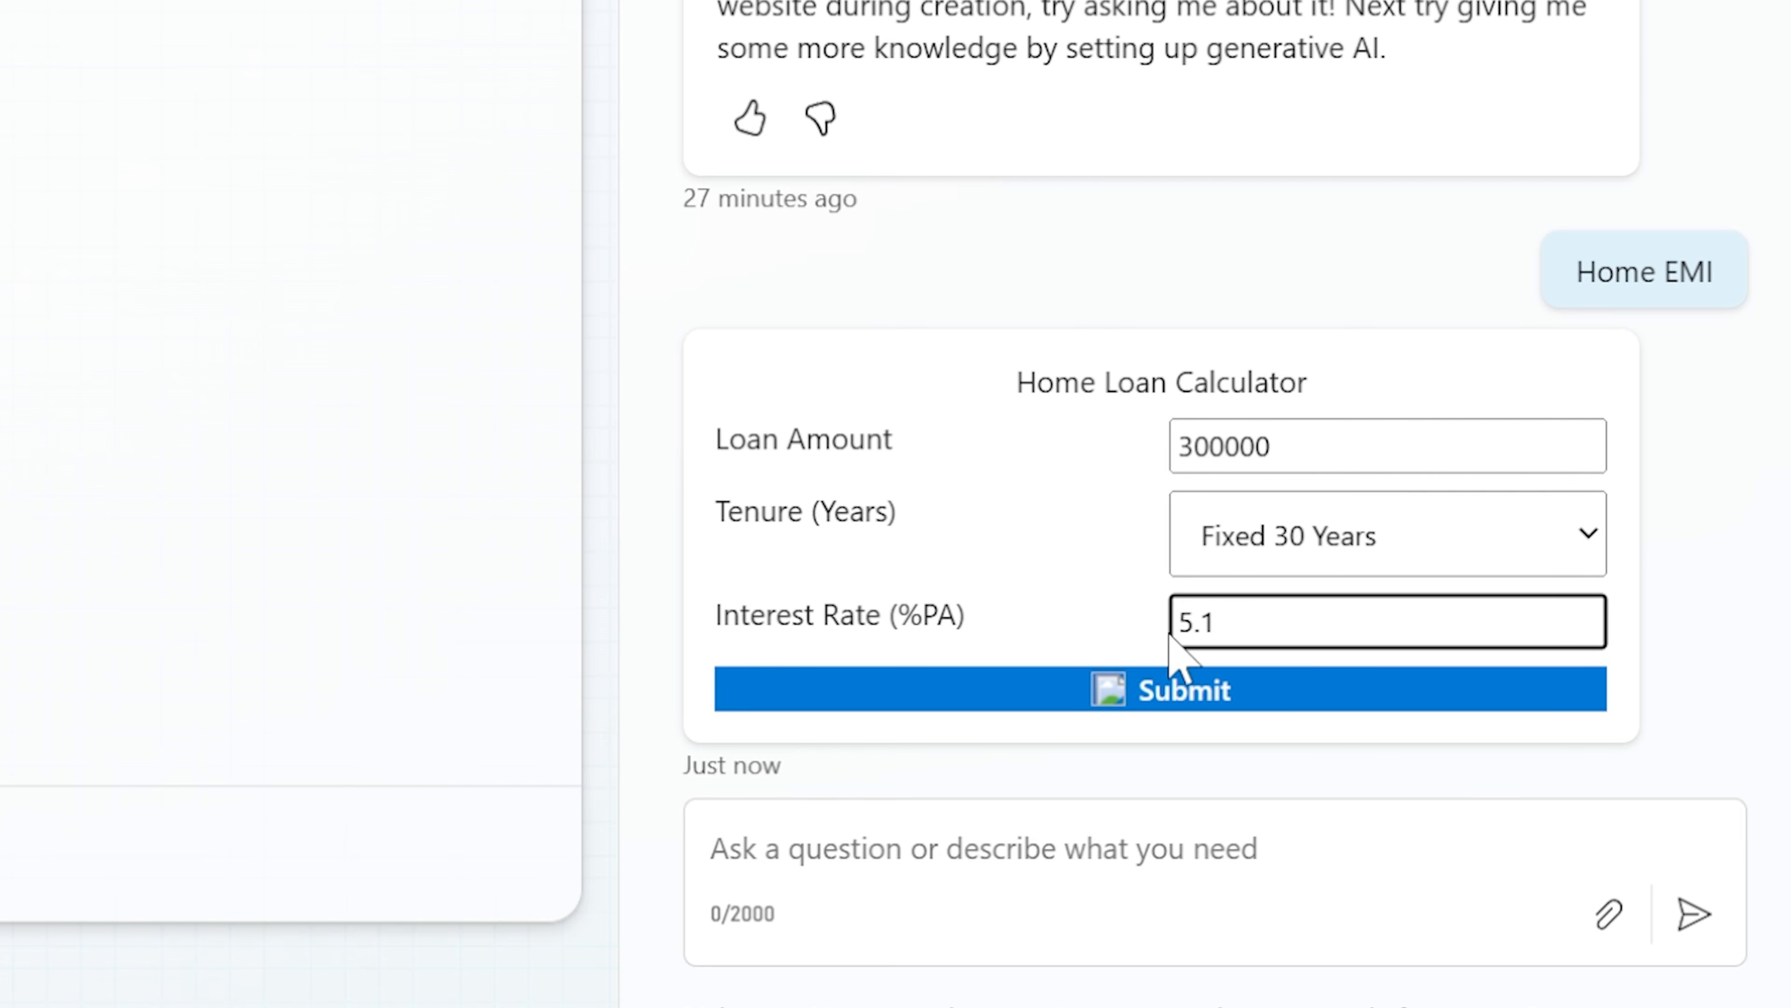
{"action": "left_click", "coordinate": [1174, 695]}
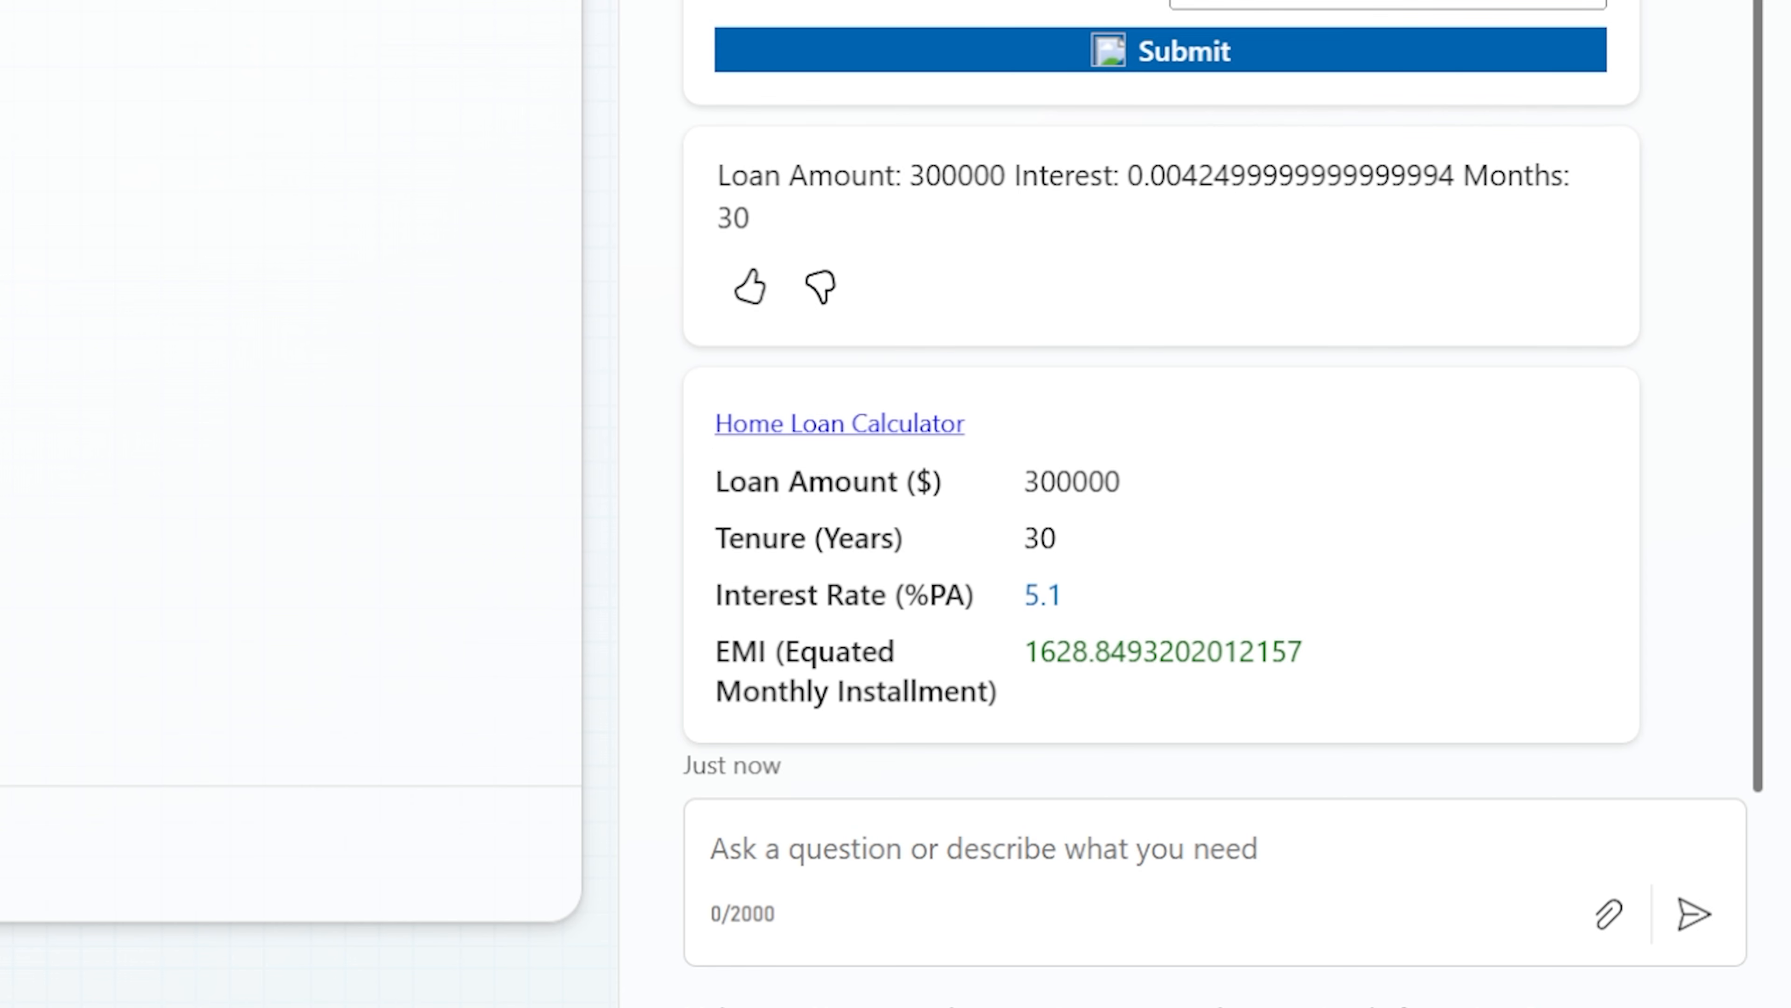
{"action": "left_click", "coordinate": [831, 432]}
{"action": "left_click_drag", "start_coordinate": [1024, 480], "coordinate": [1132, 487]}
{"action": "left_click", "coordinate": [1039, 538]}
{"action": "left_click", "coordinate": [1024, 649]}
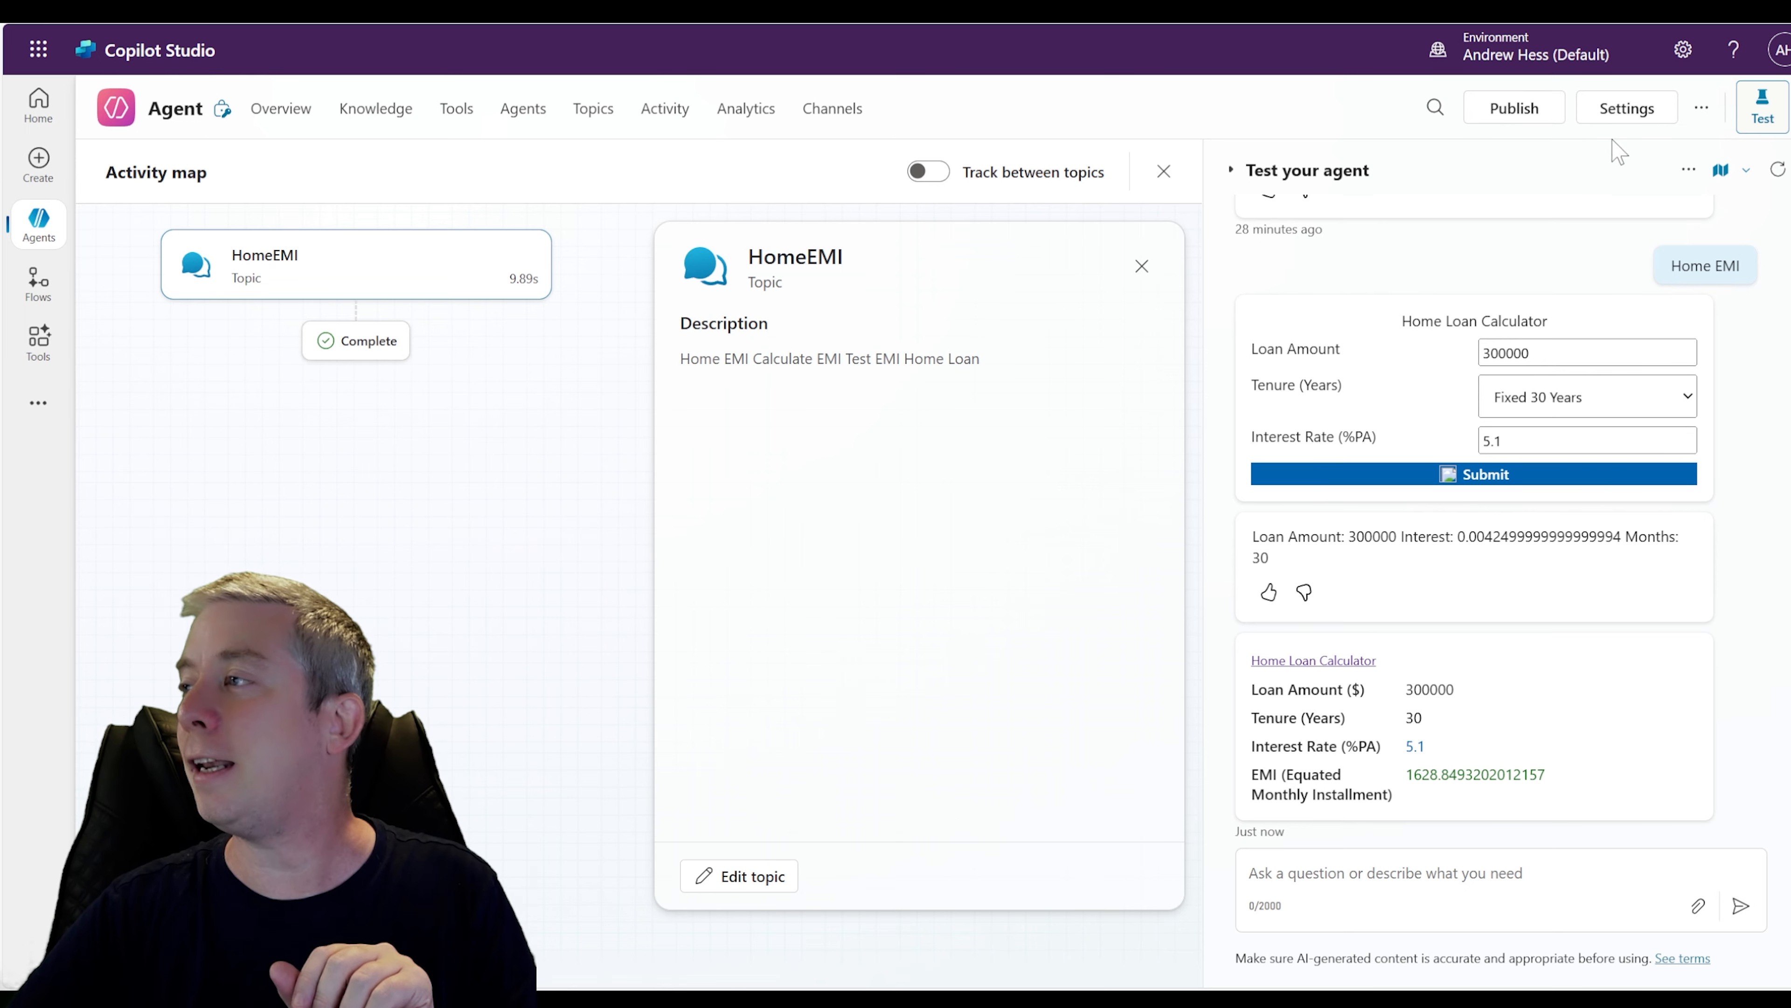
Reopen the HomeEMI topic's card formula and wrap the EMI calculation in Round with 2 decimal digits
{"action": "left_click", "coordinate": [593, 108]}
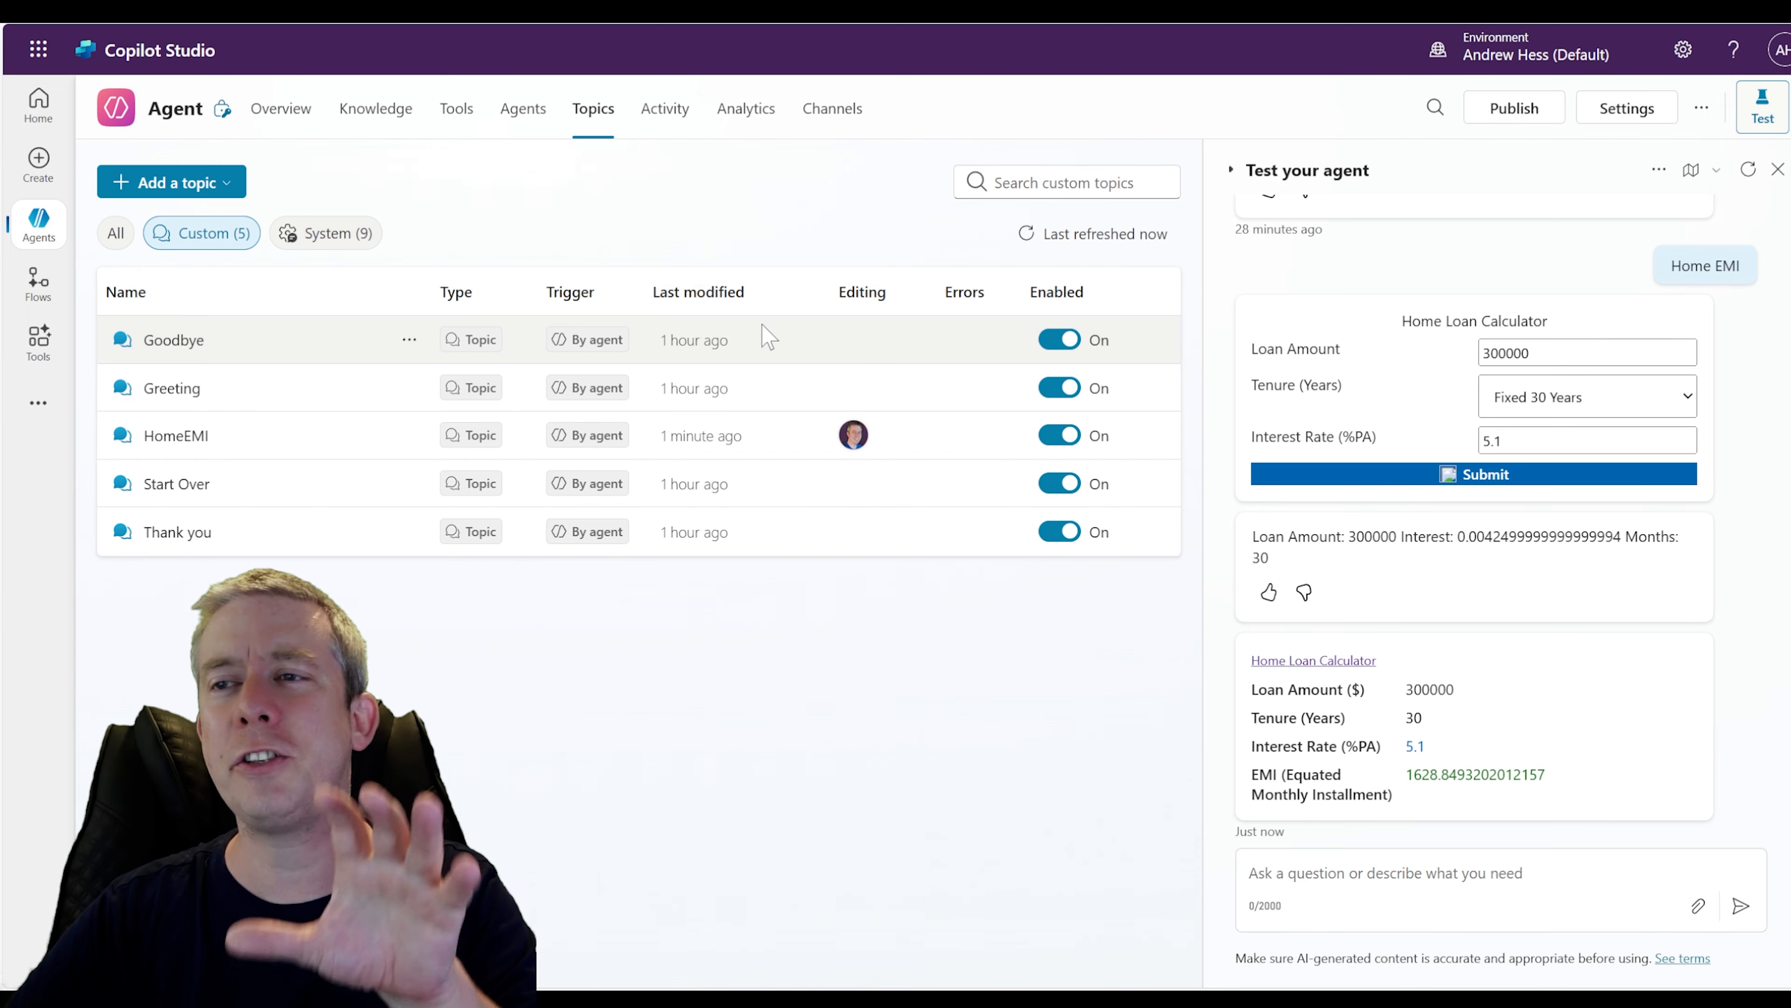
{"action": "left_click", "coordinate": [176, 435]}
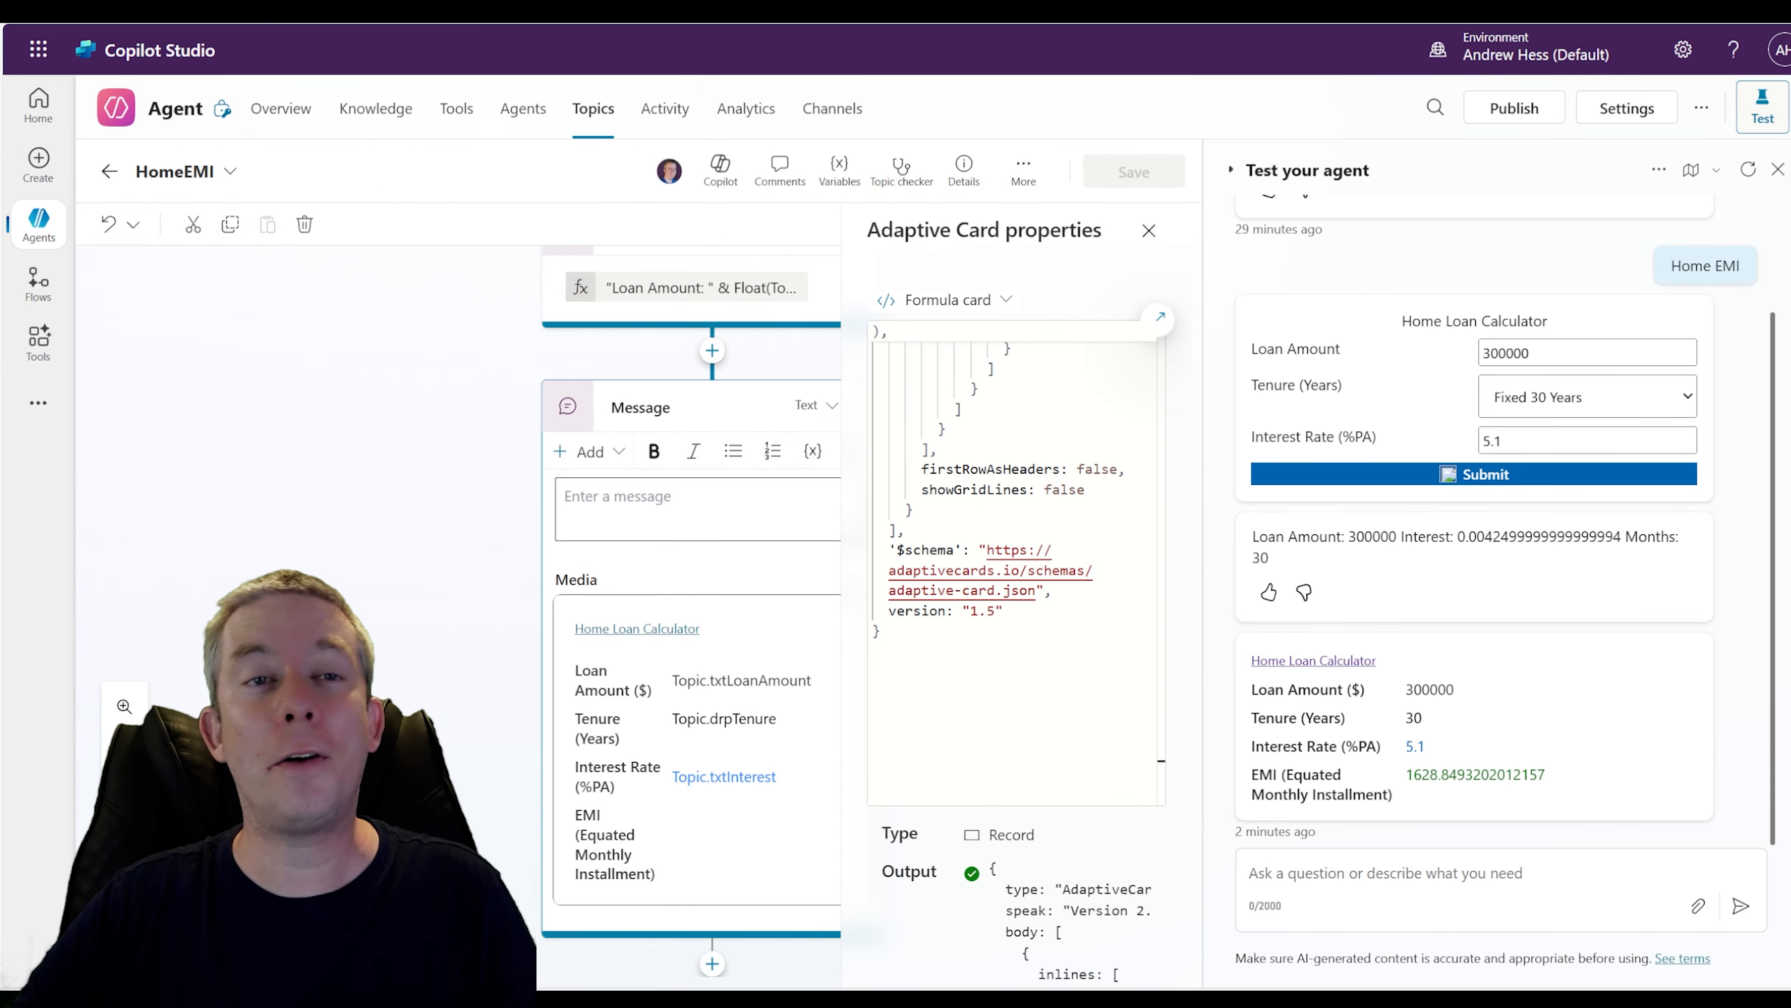
{"action": "scroll", "coordinate": [1058, 494], "scroll_direction": "up", "scroll_amount": 10}
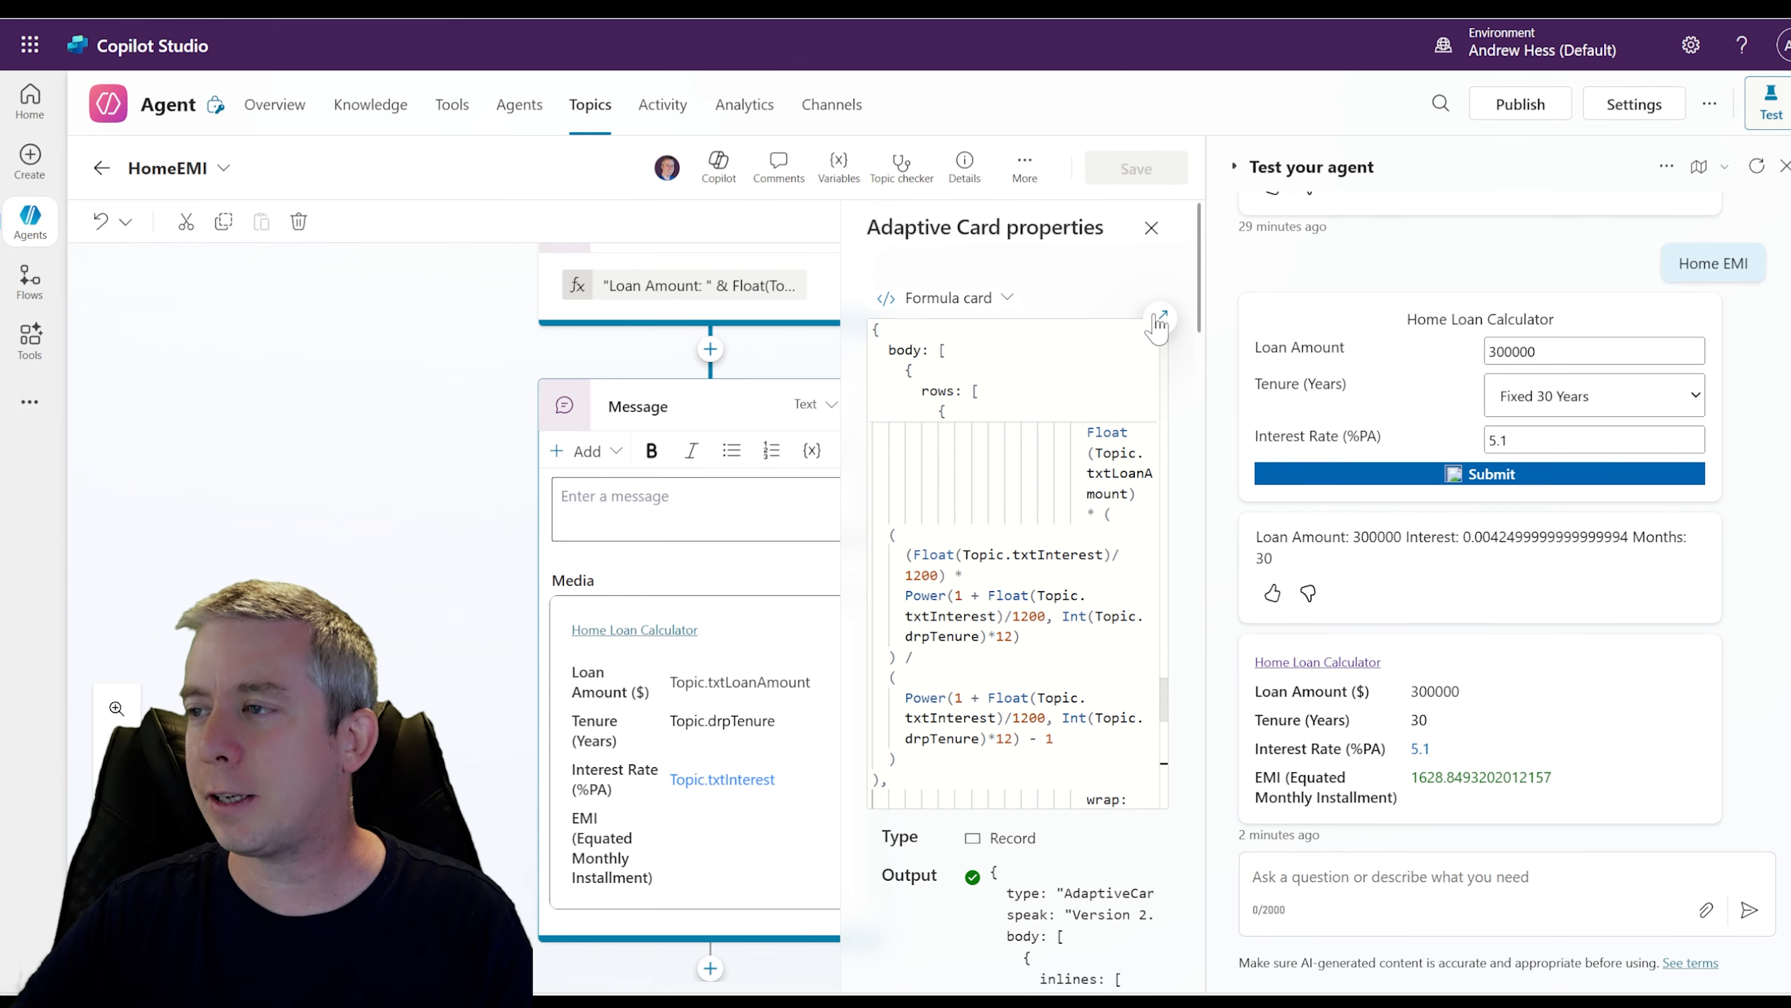
{"action": "left_click", "coordinate": [1160, 319]}
{"action": "scroll", "coordinate": [814, 371], "scroll_direction": "down", "scroll_amount": 10}
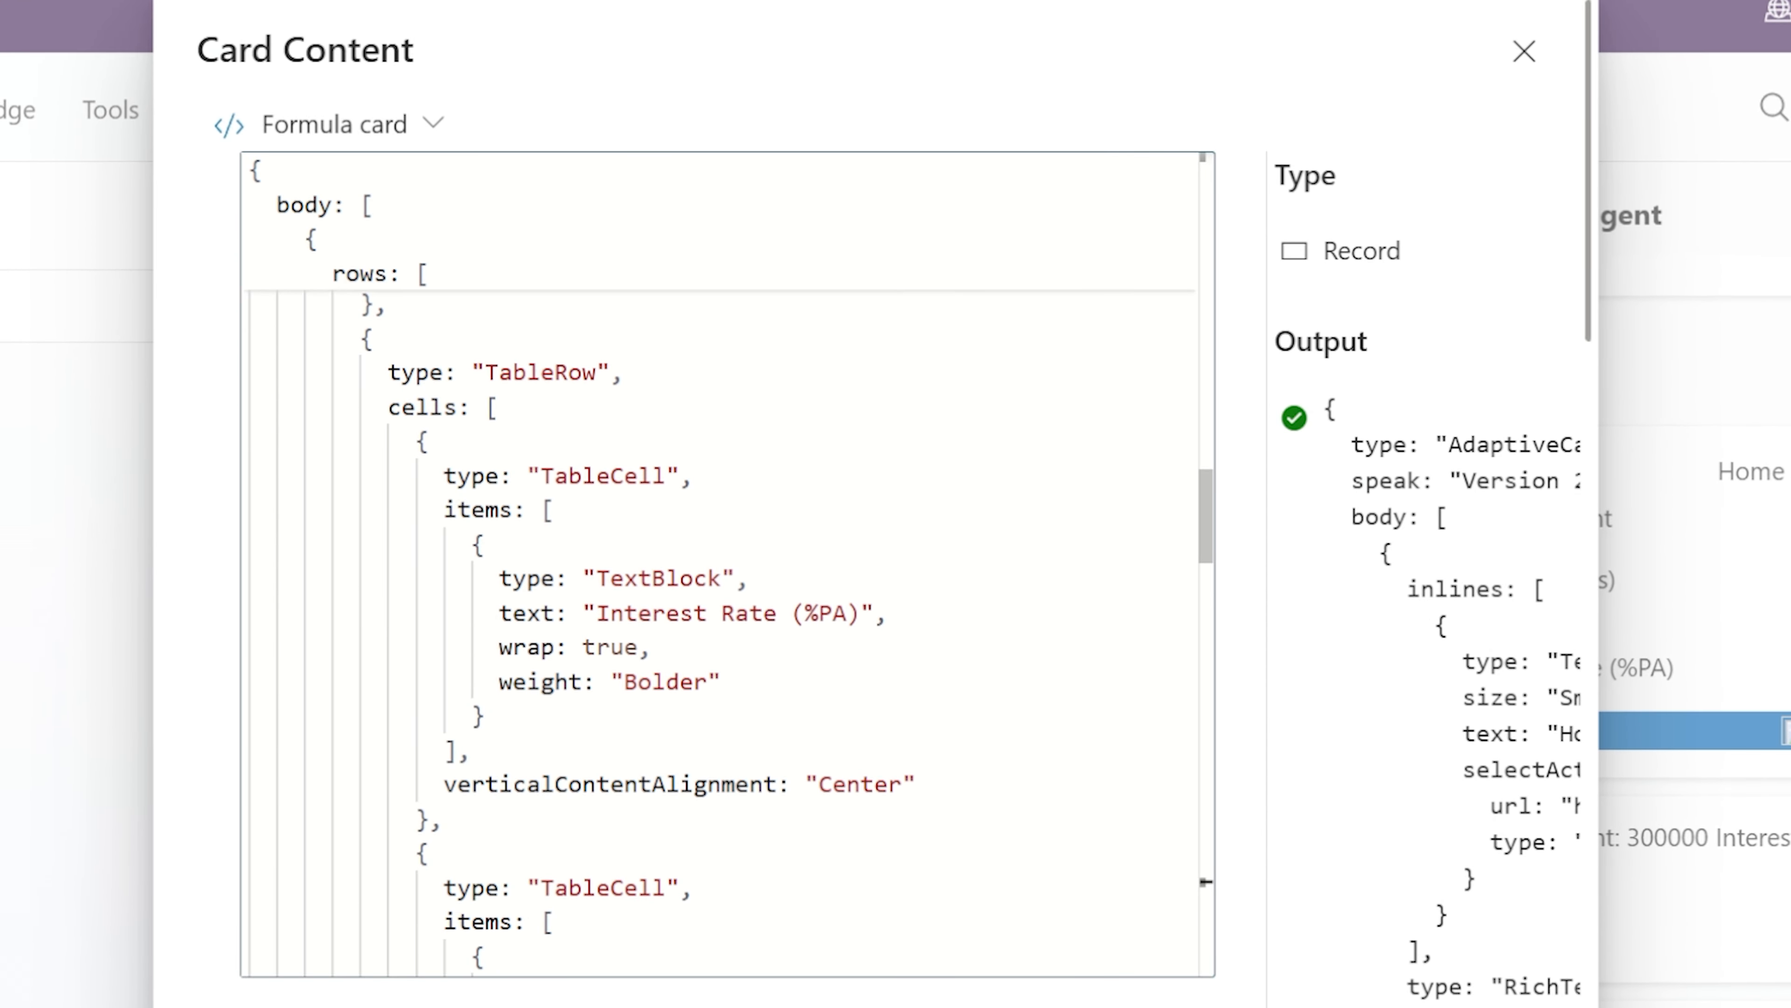
{"action": "scroll", "coordinate": [719, 565], "scroll_direction": "down", "scroll_amount": 15}
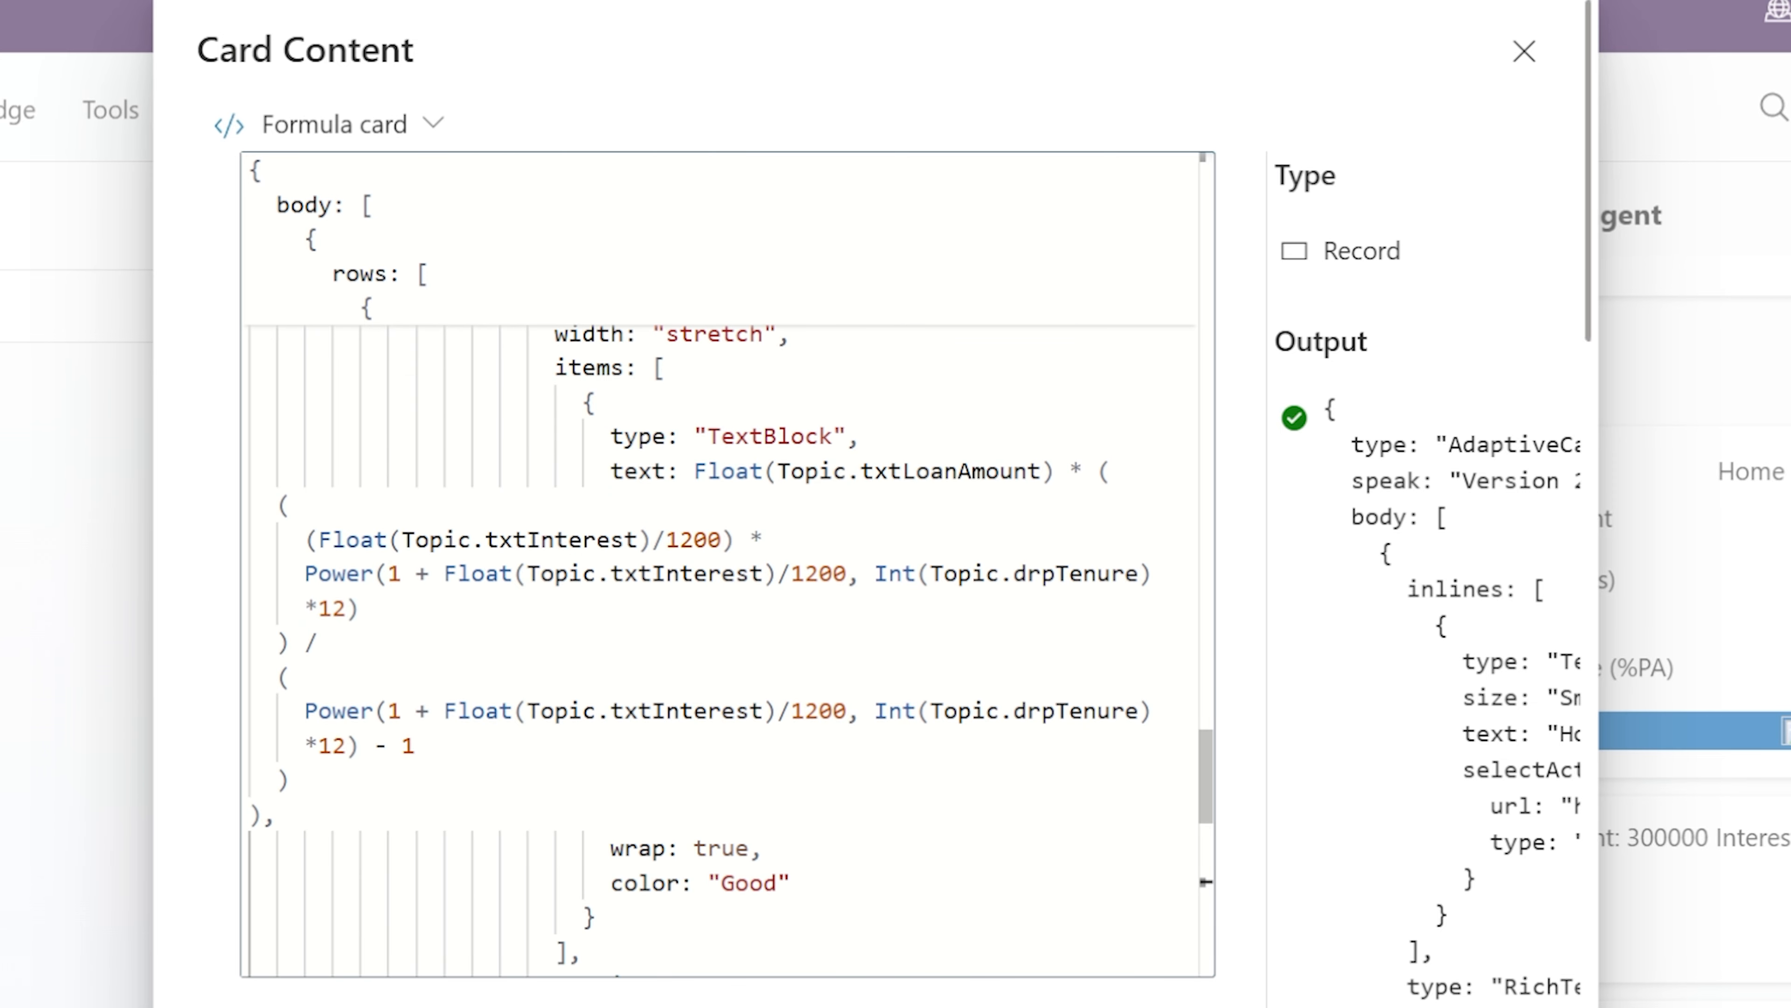
{"action": "left_click", "coordinate": [693, 471]}
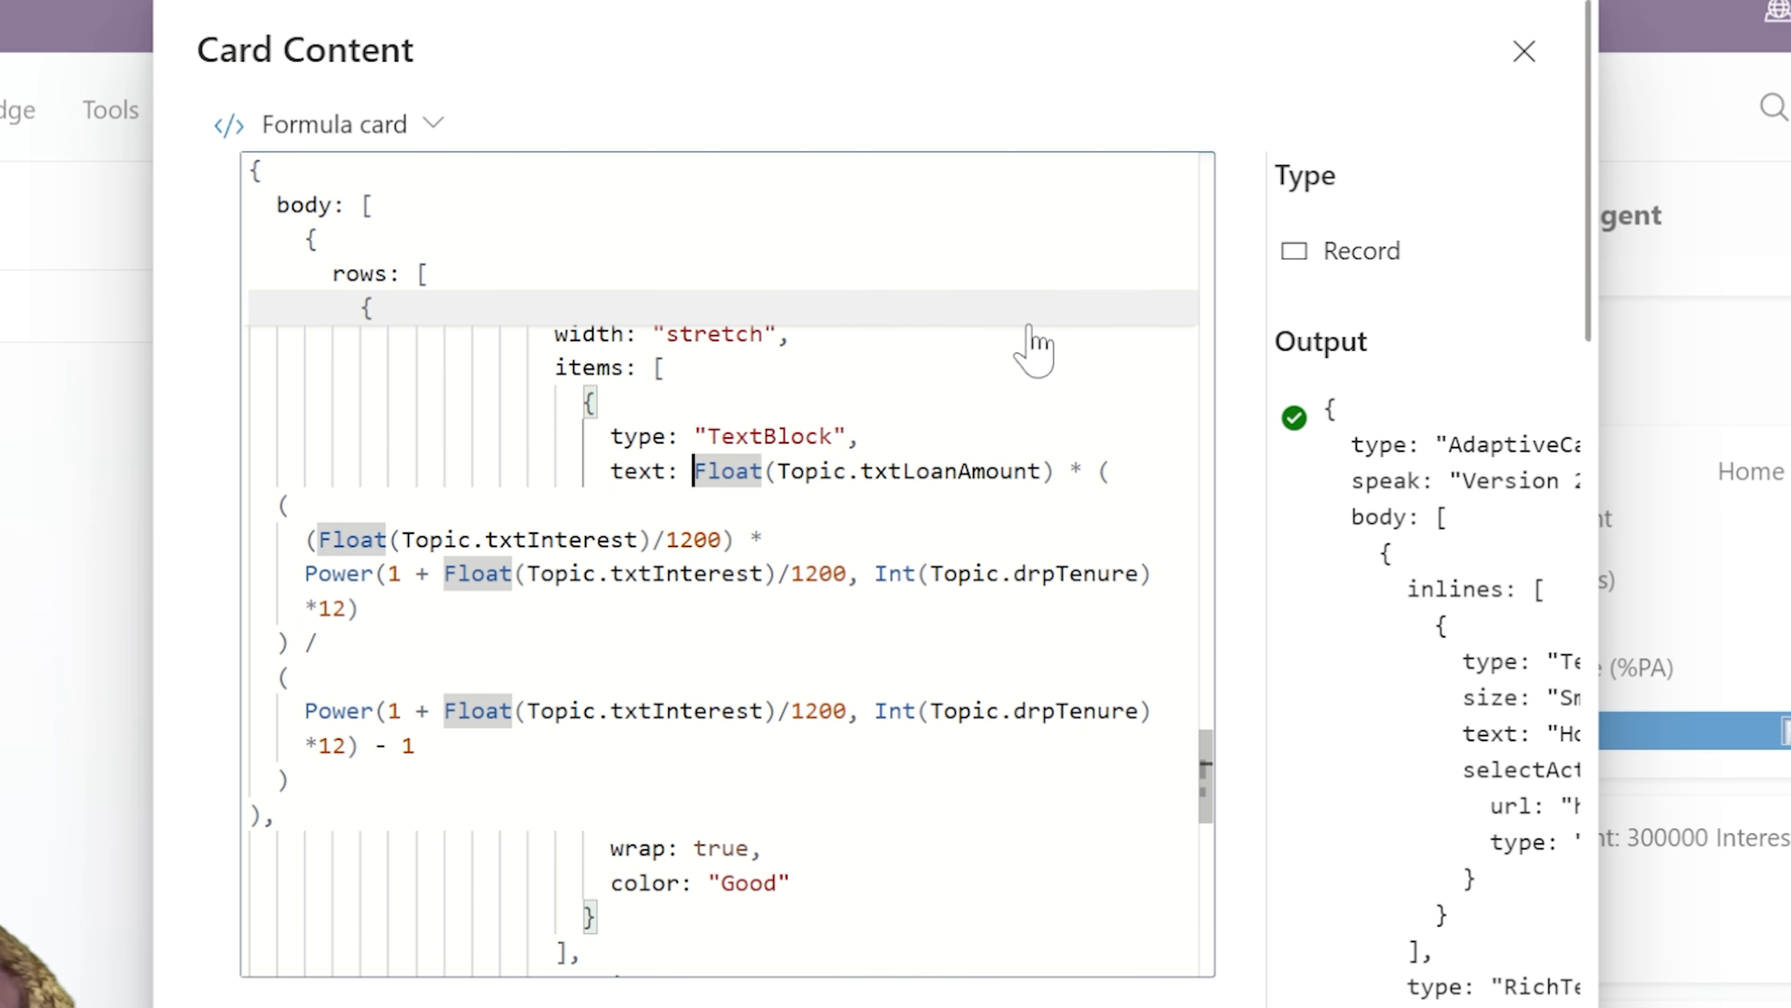
{"action": "type", "text": "Roun"}
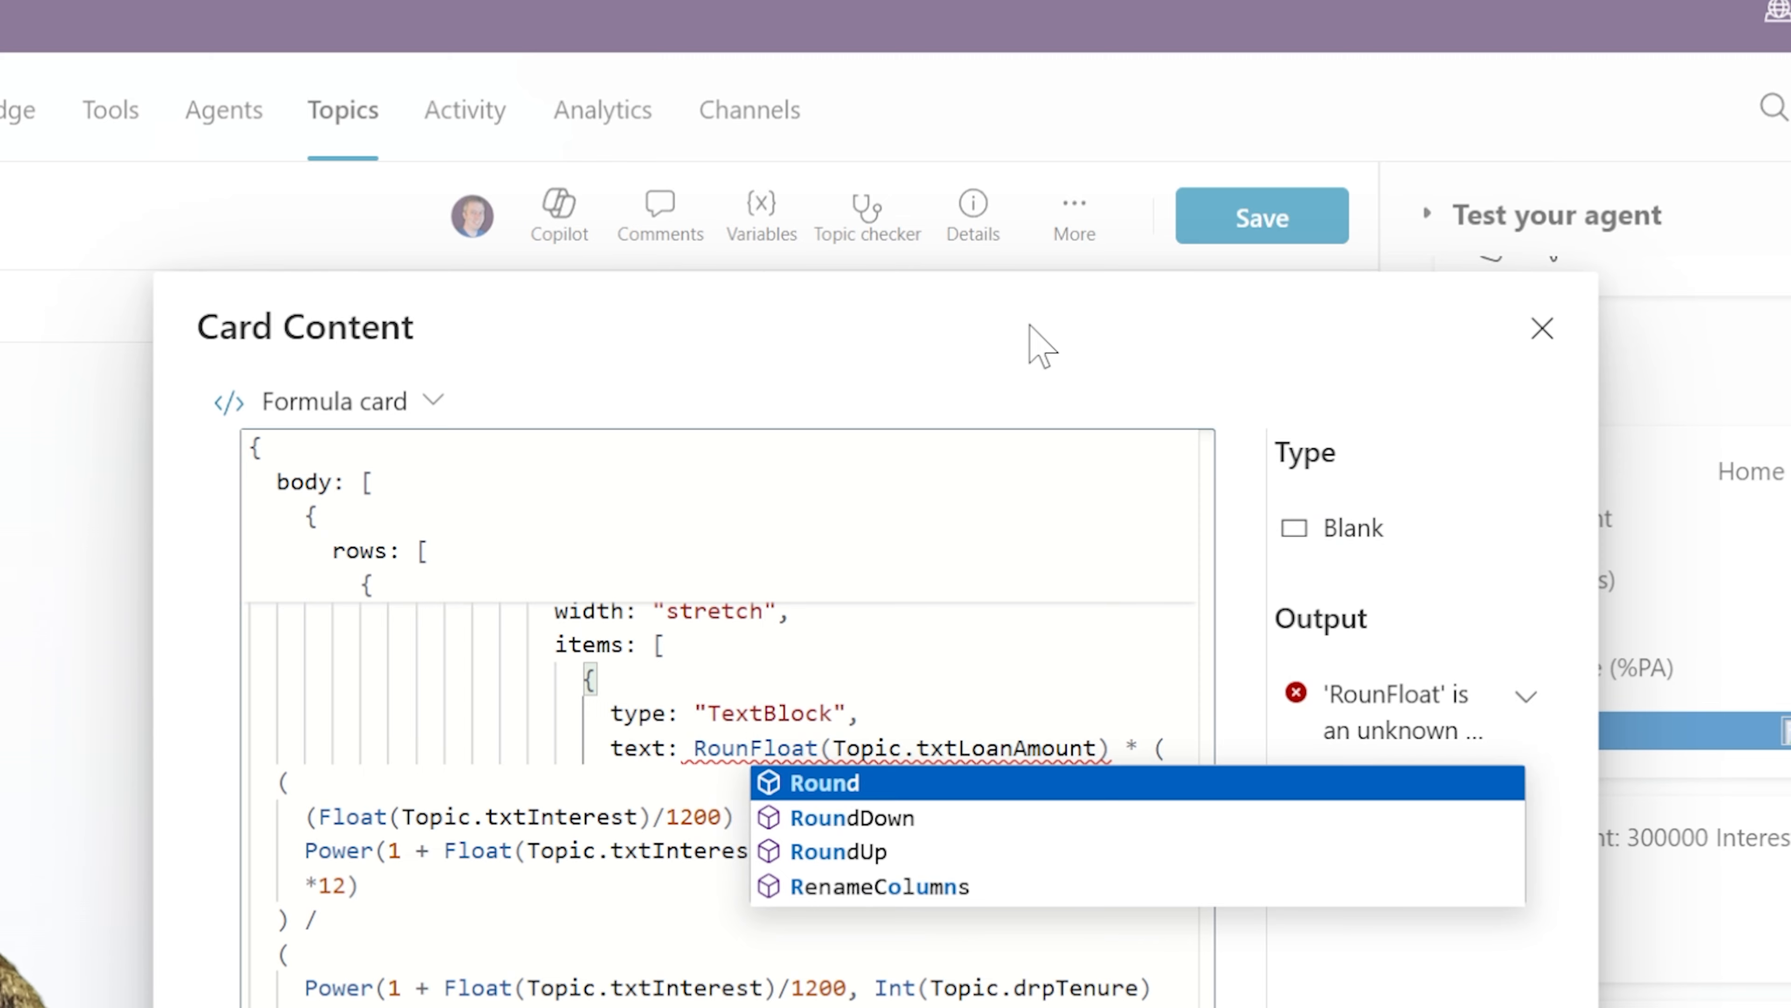
{"action": "type", "text": "d("}
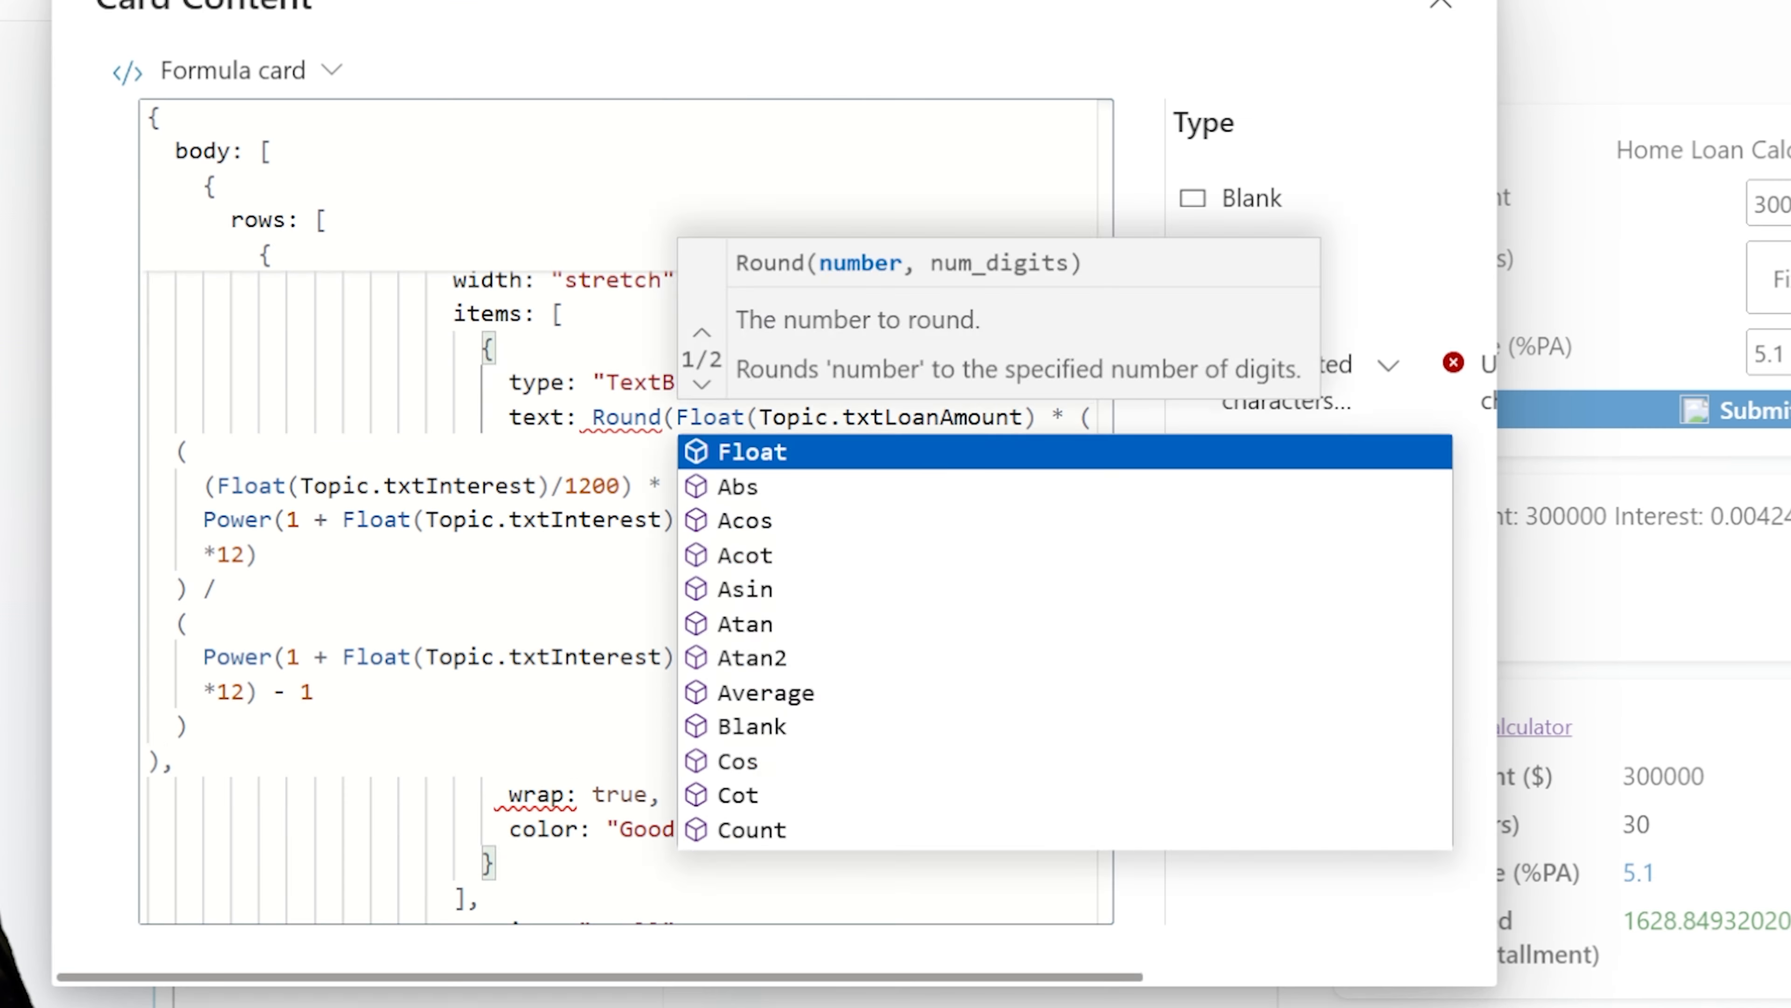
{"action": "left_click", "coordinate": [162, 761]}
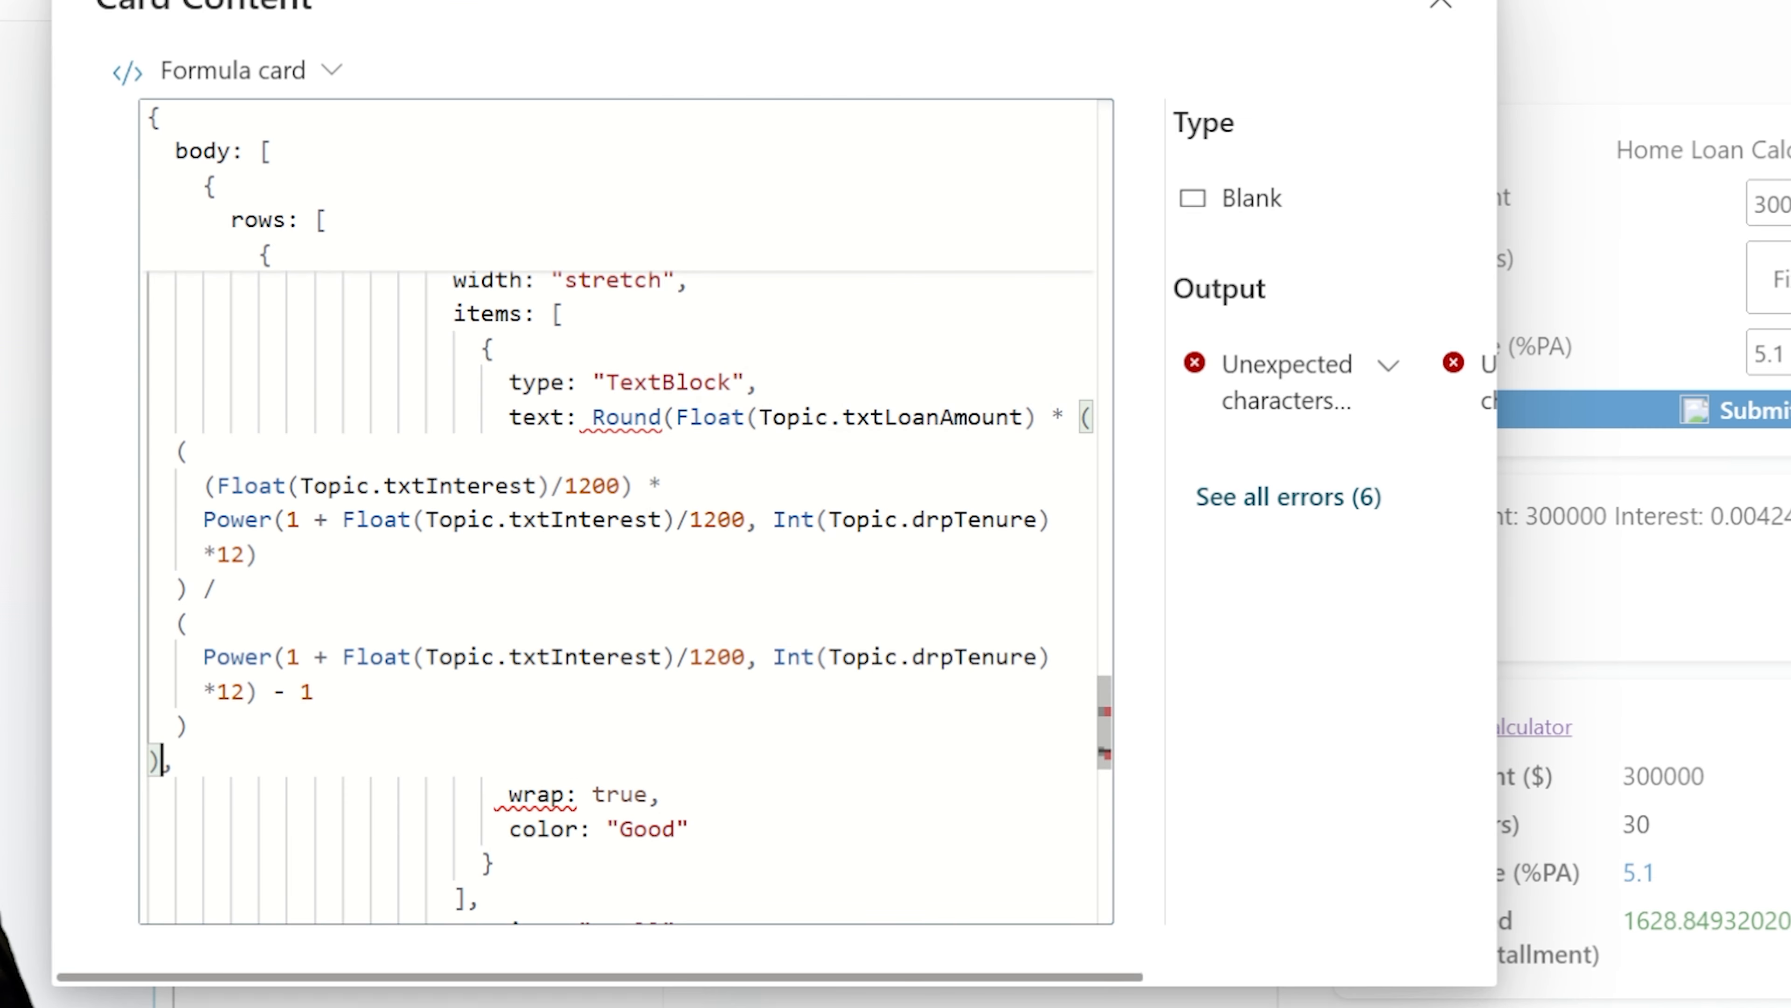
{"action": "type", "text": ","}
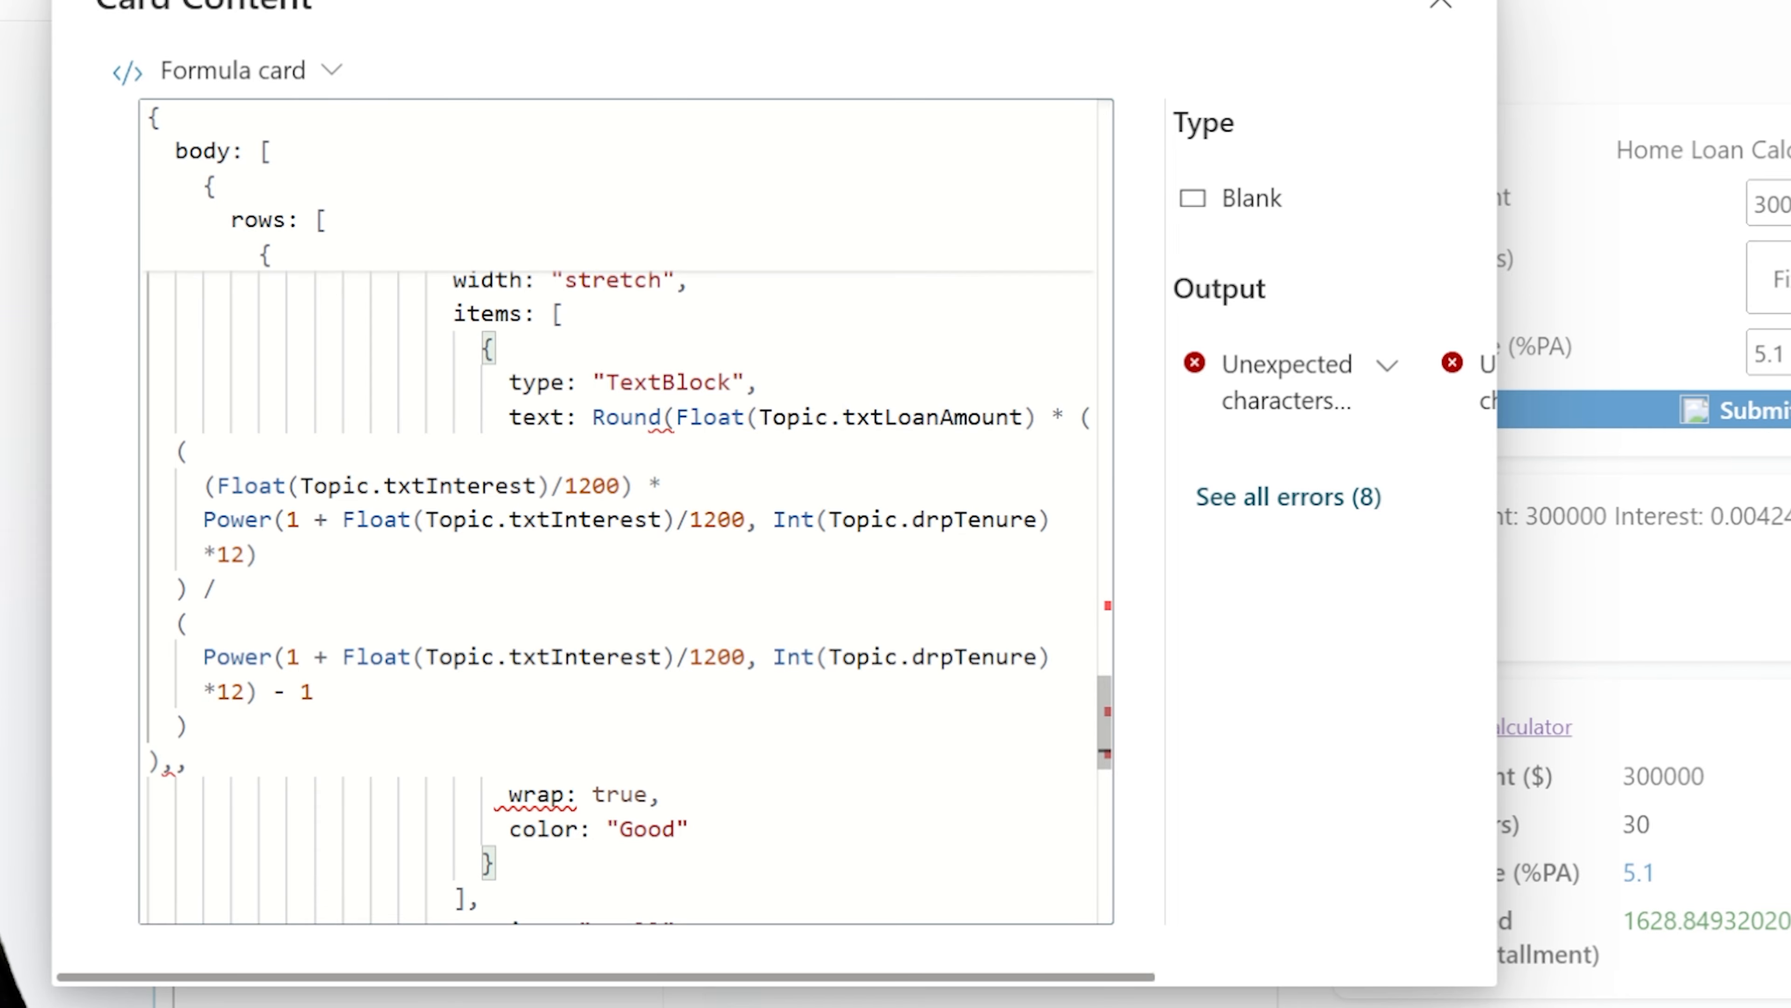
{"action": "type", "text": "2)"}
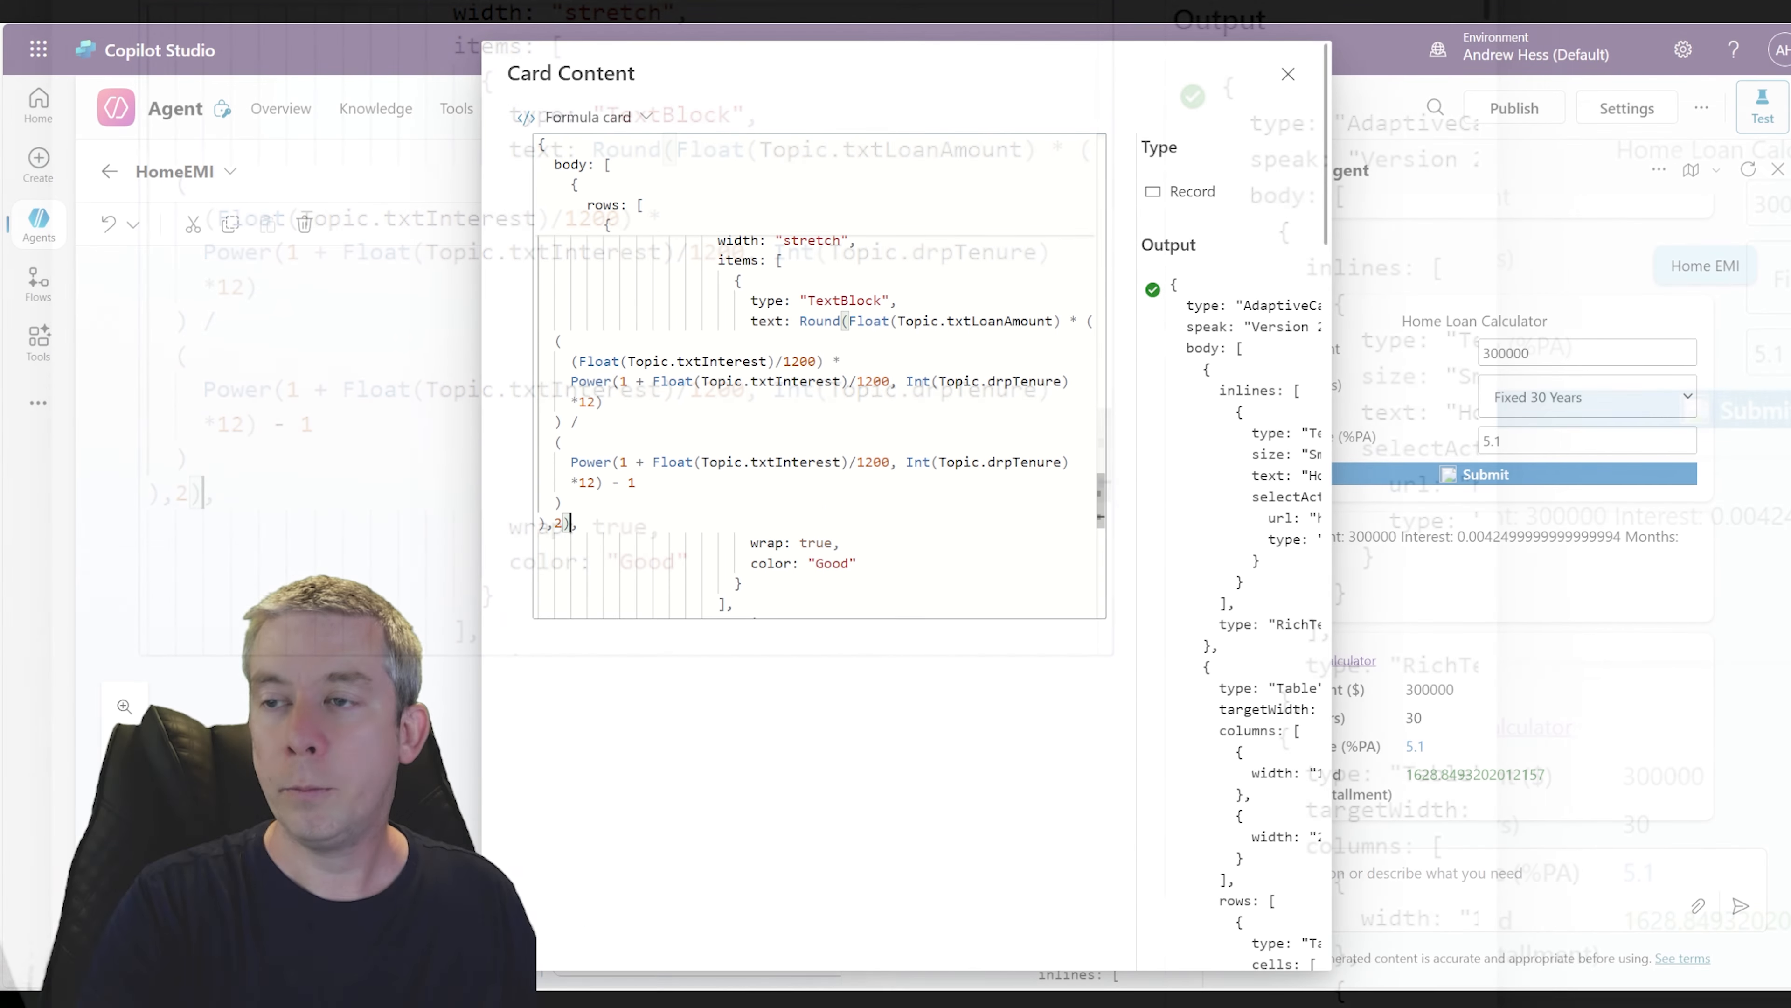
Prefix the rounded EMI expression with "$ " & concatenation, close the editor, and save the topic
{"action": "scroll", "coordinate": [818, 424], "scroll_direction": "down", "scroll_amount": 2}
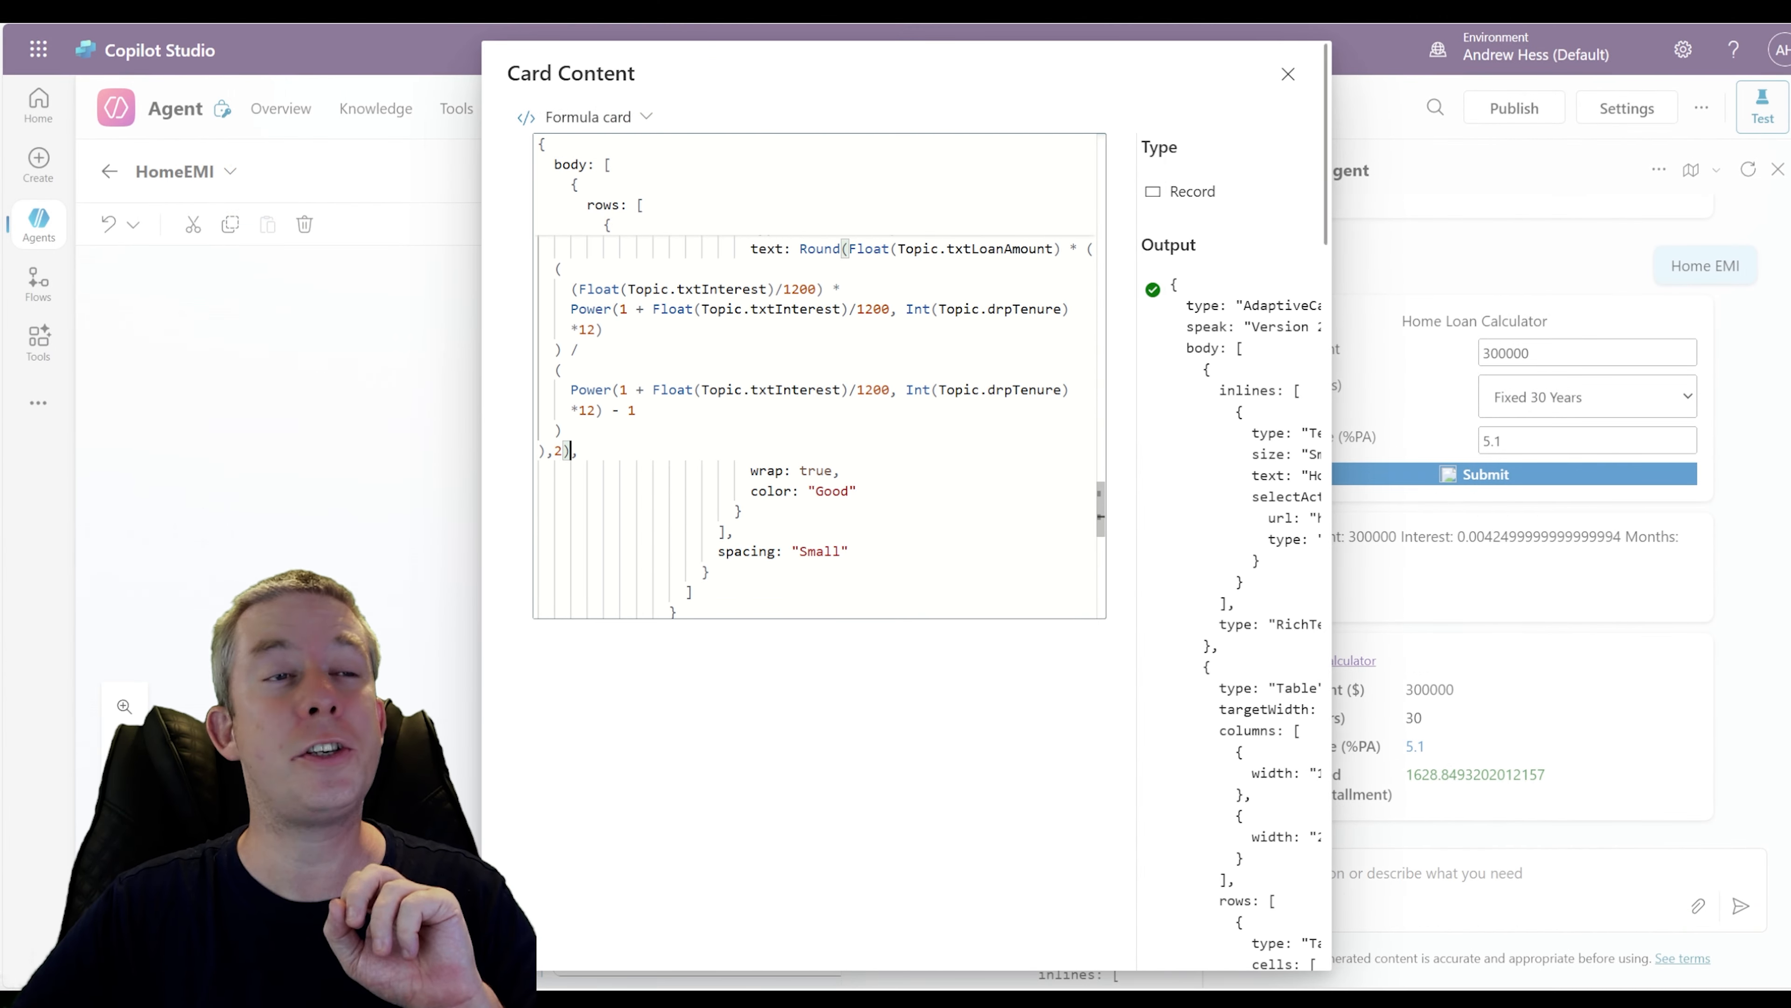
{"action": "scroll", "coordinate": [818, 423], "scroll_direction": "up", "scroll_amount": 5}
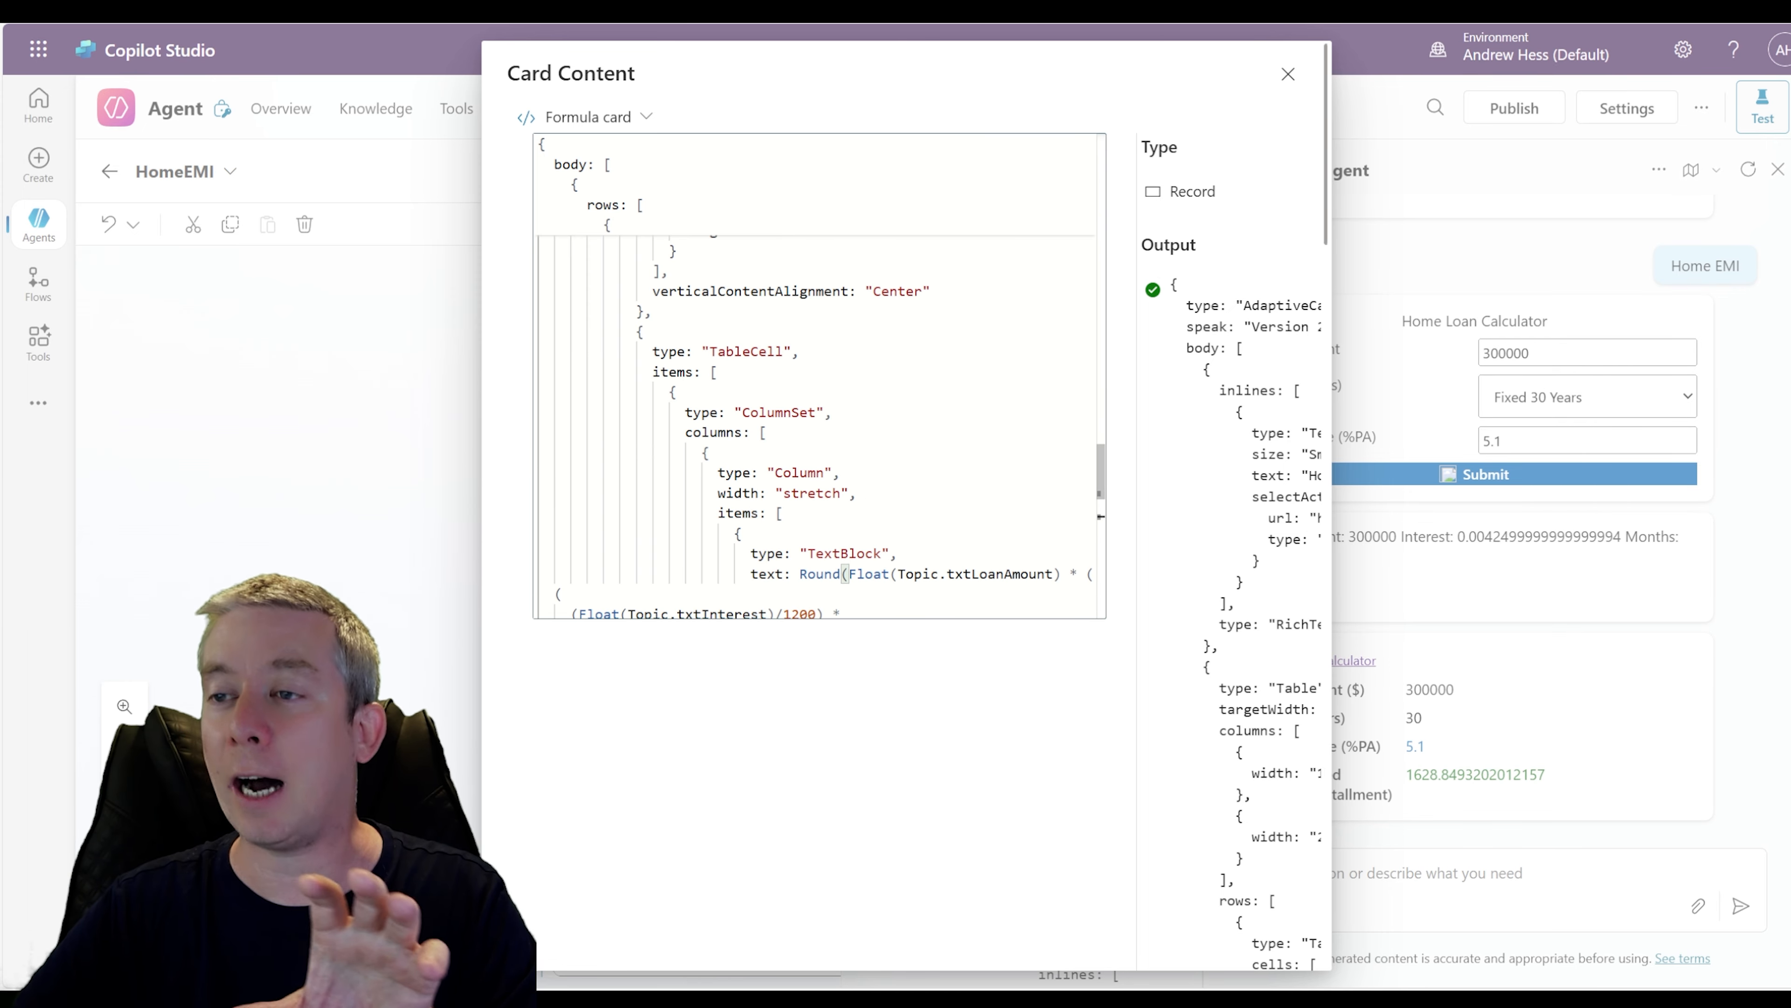
{"action": "scroll", "coordinate": [818, 423], "scroll_direction": "down", "scroll_amount": 2}
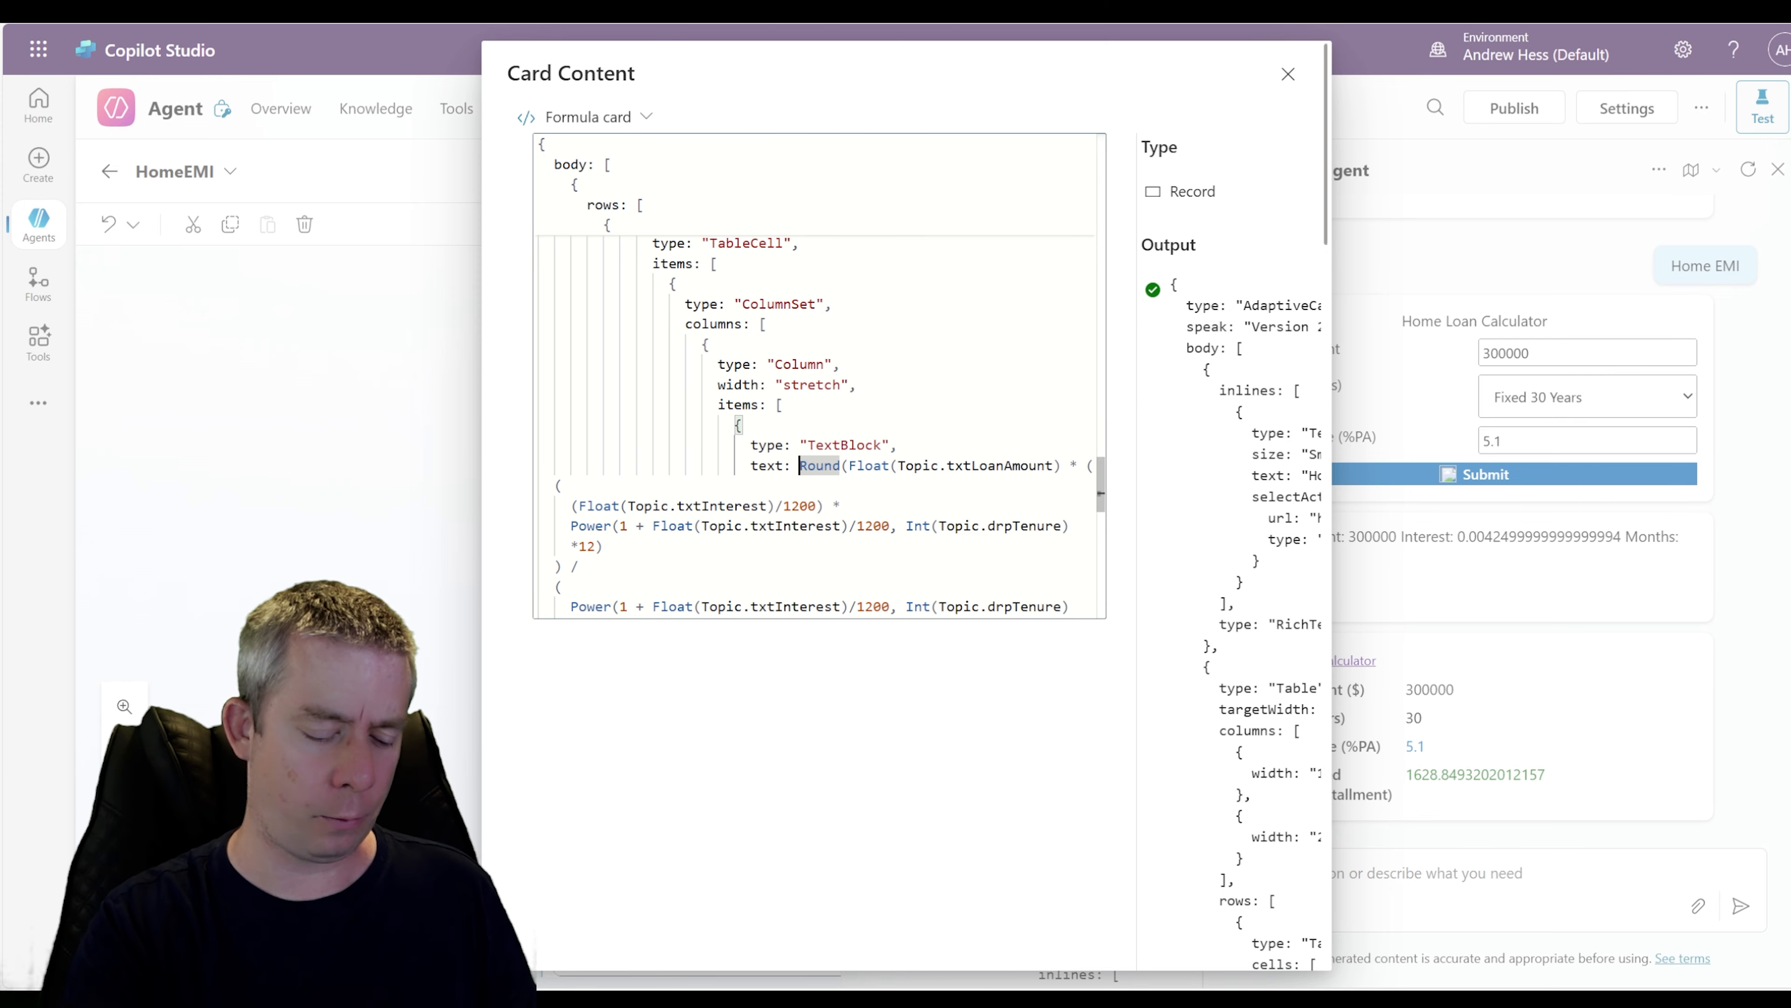
{"action": "type", "text": "\"$"}
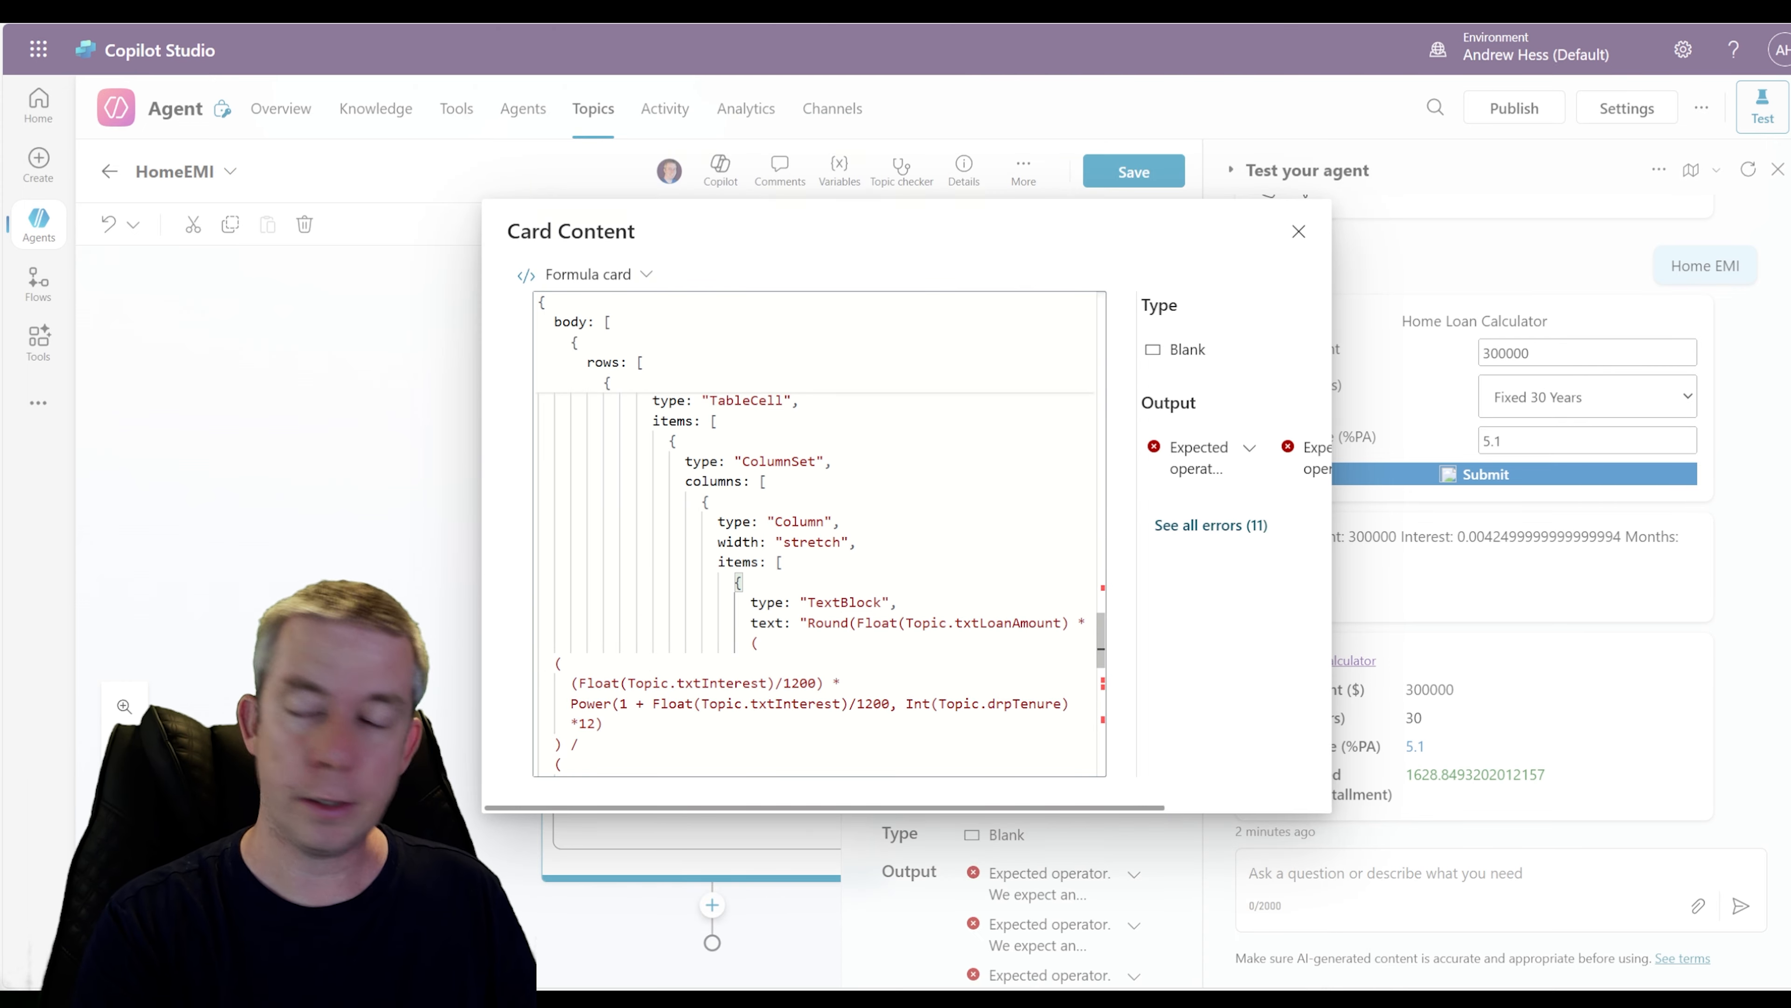
{"action": "type", "text": "\" "}
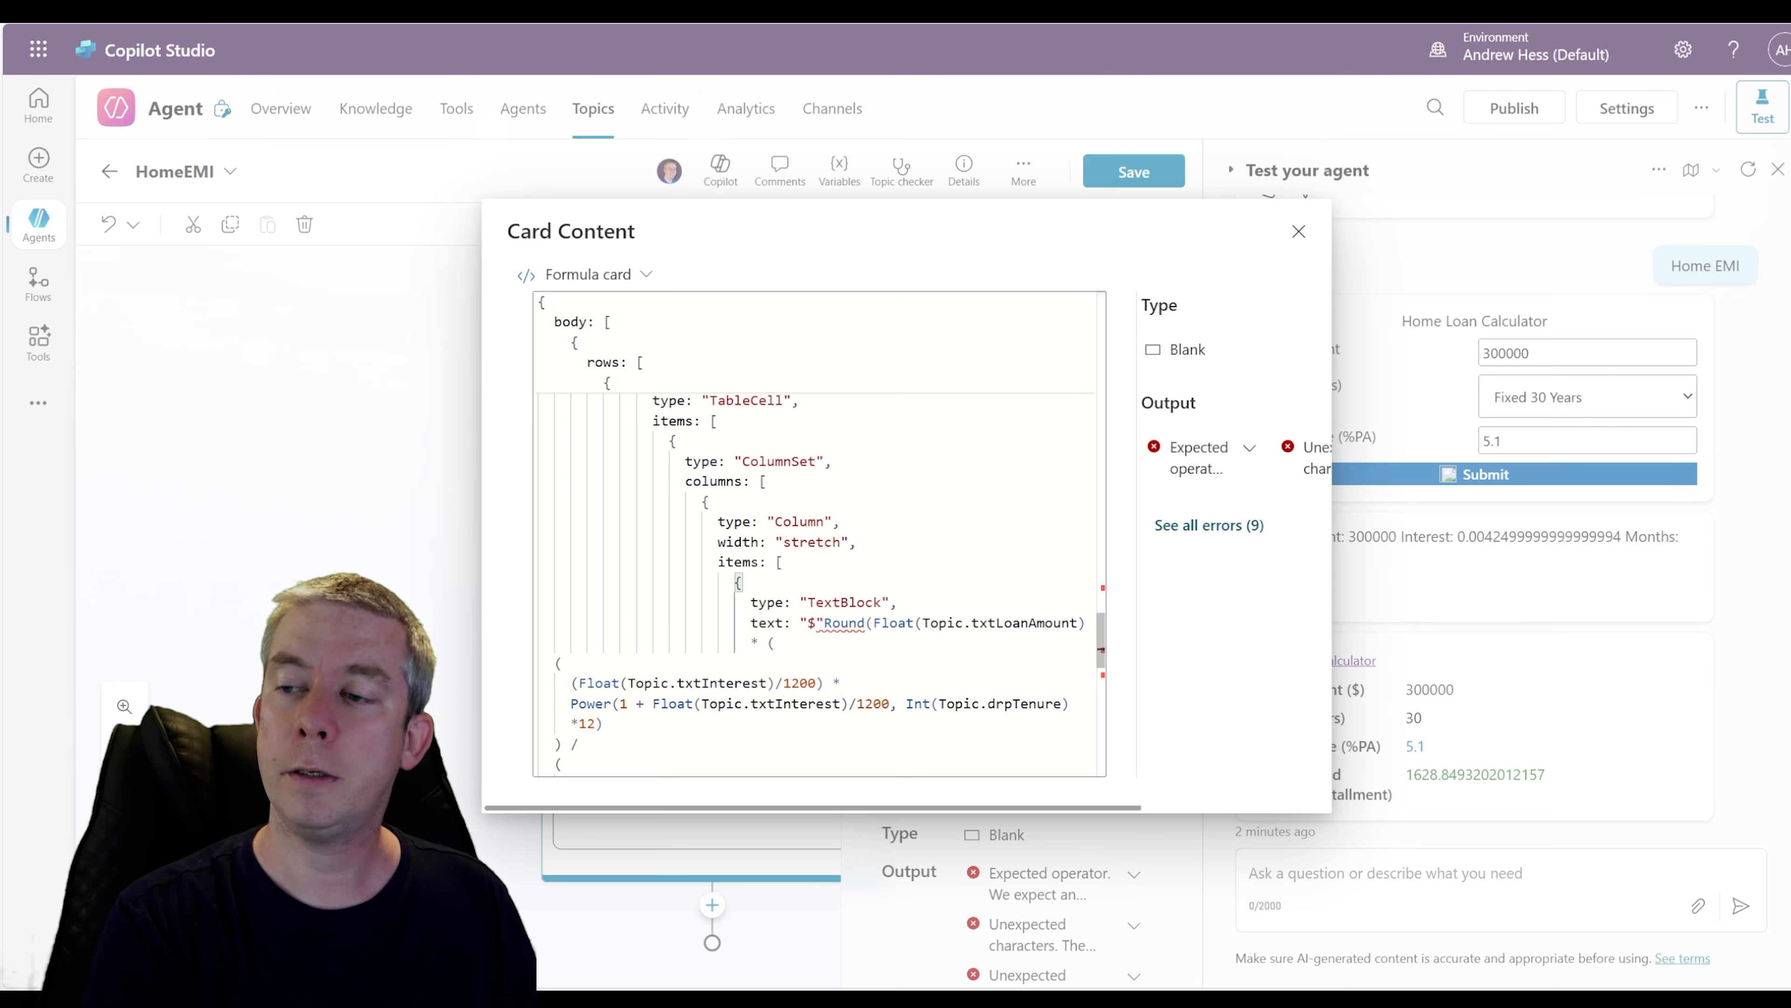
{"action": "type", "text": "&"}
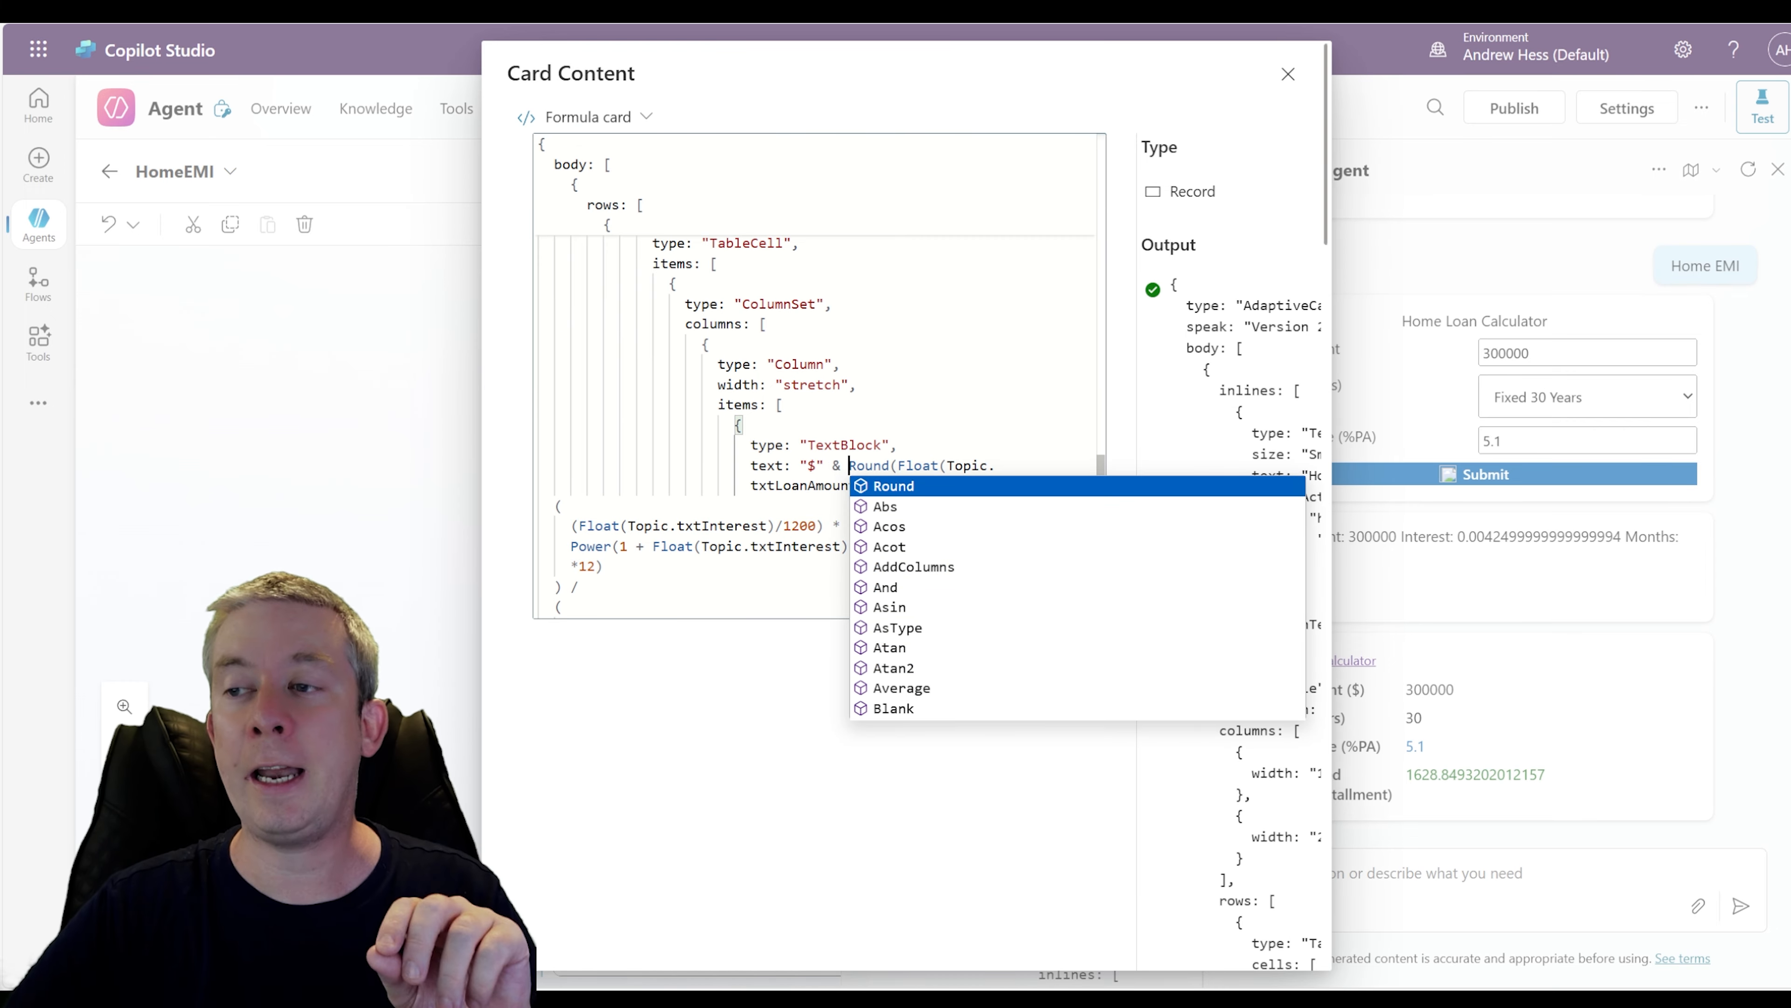
{"action": "left_click", "coordinate": [817, 465]}
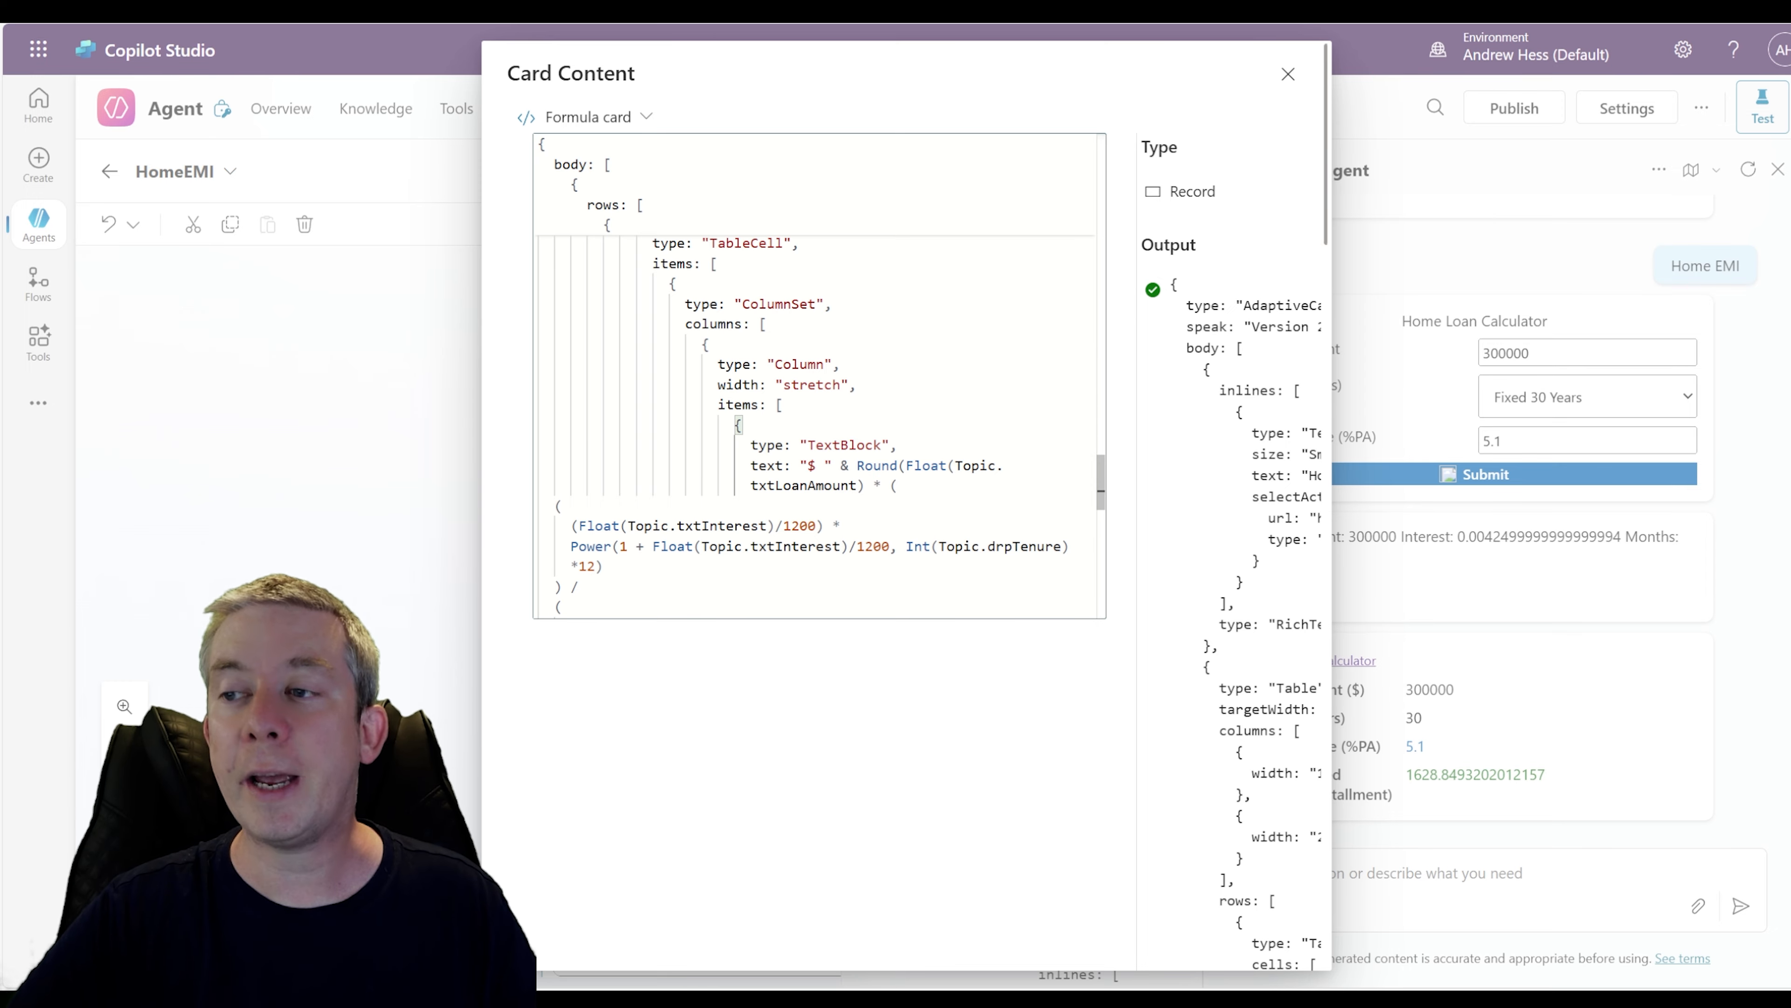
{"action": "left_click", "coordinate": [1288, 73]}
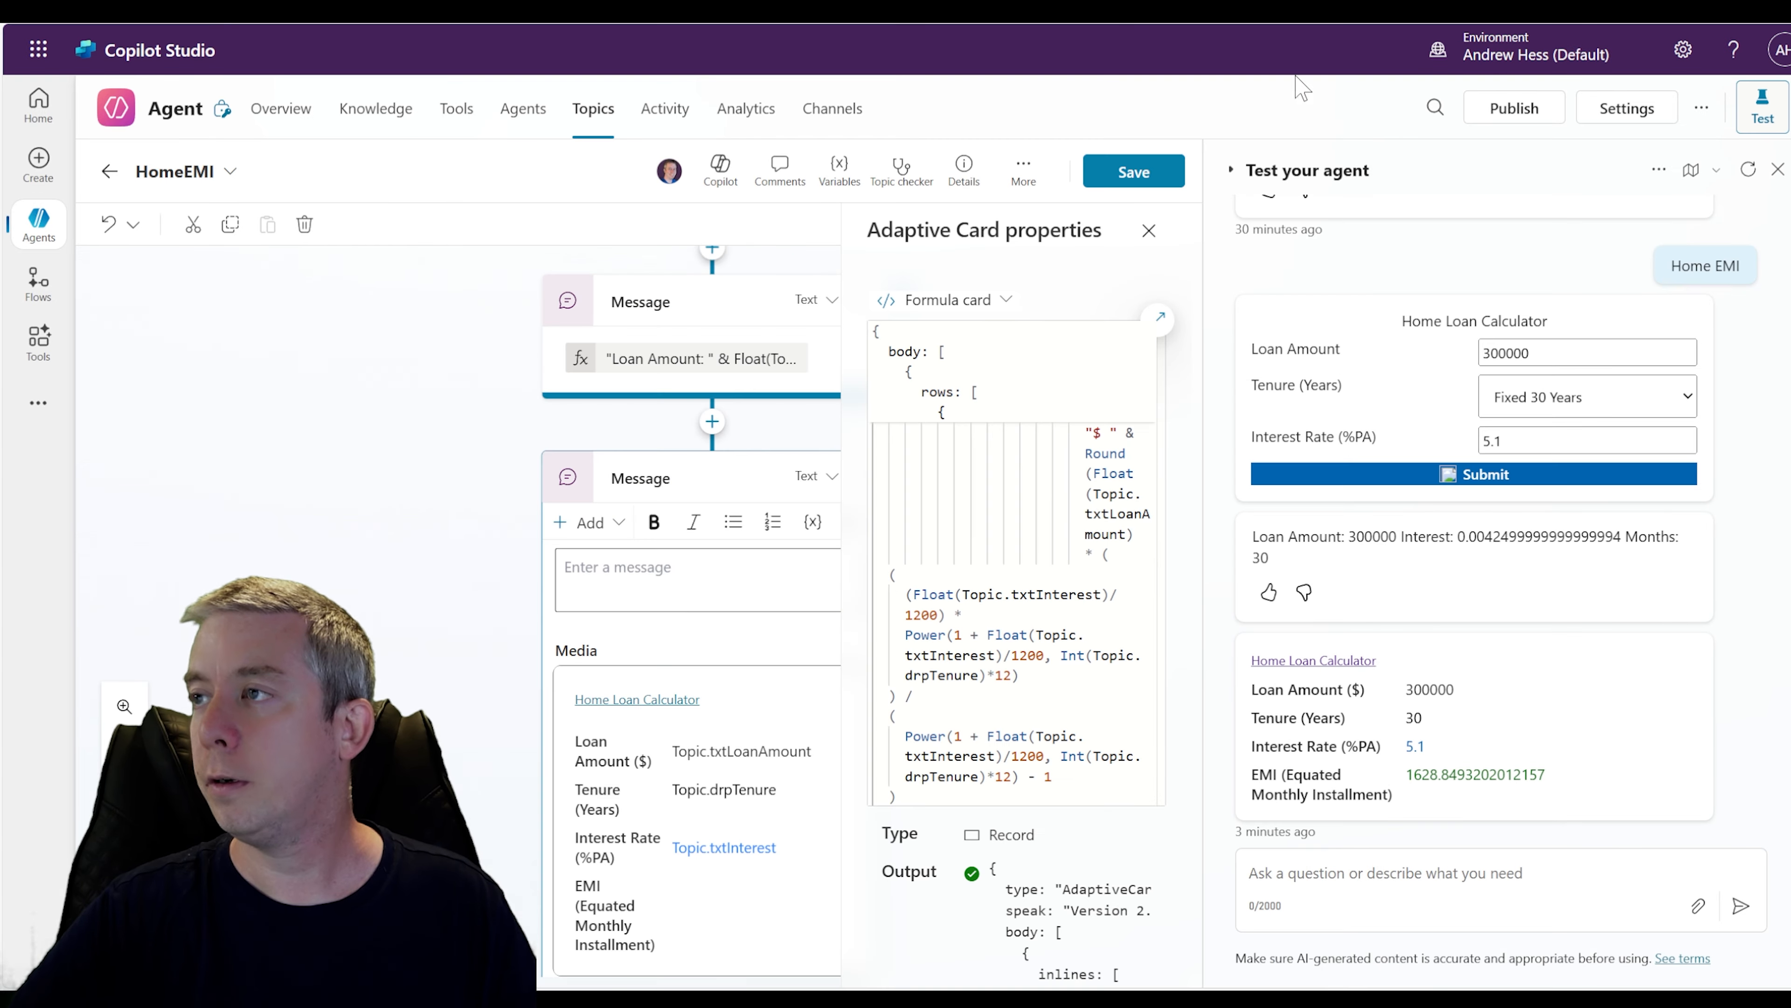
{"action": "left_click", "coordinate": [1173, 172]}
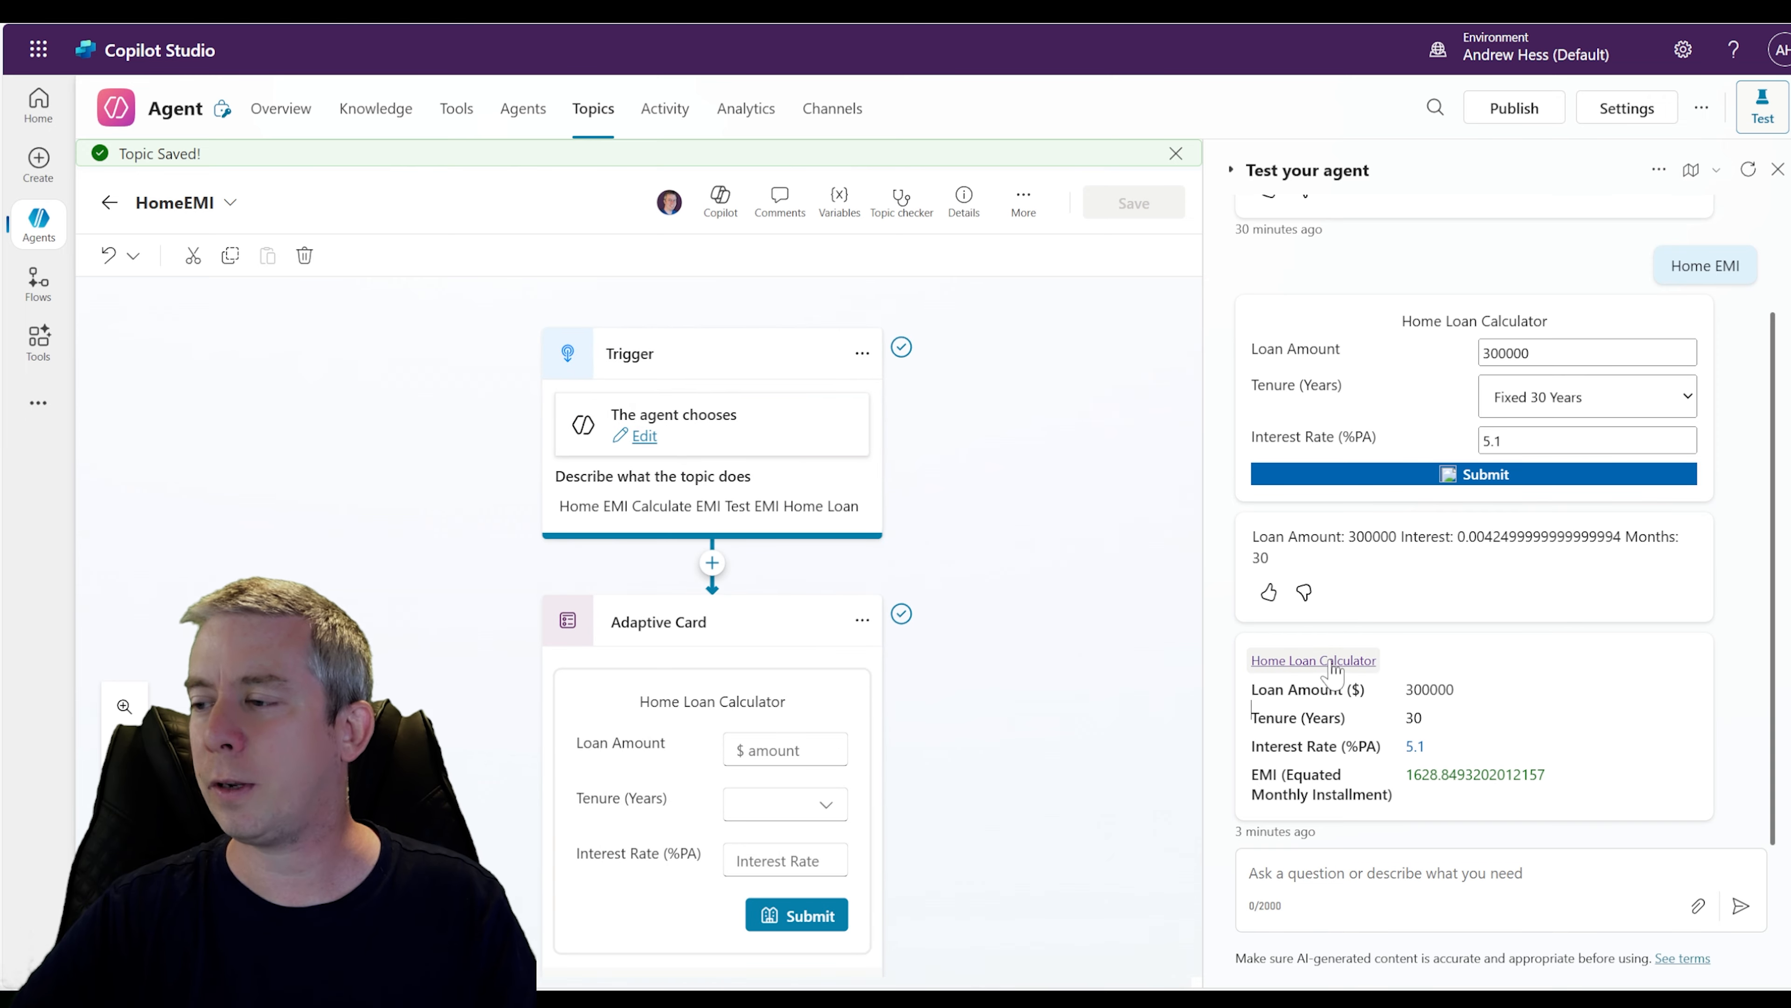
In the result message's card formula, delete the title's selectAction link, set the title size to "Large", and save the topic
{"action": "scroll", "coordinate": [755, 738], "scroll_direction": "down", "scroll_amount": 4}
{"action": "scroll", "coordinate": [754, 734], "scroll_direction": "down", "scroll_amount": 6}
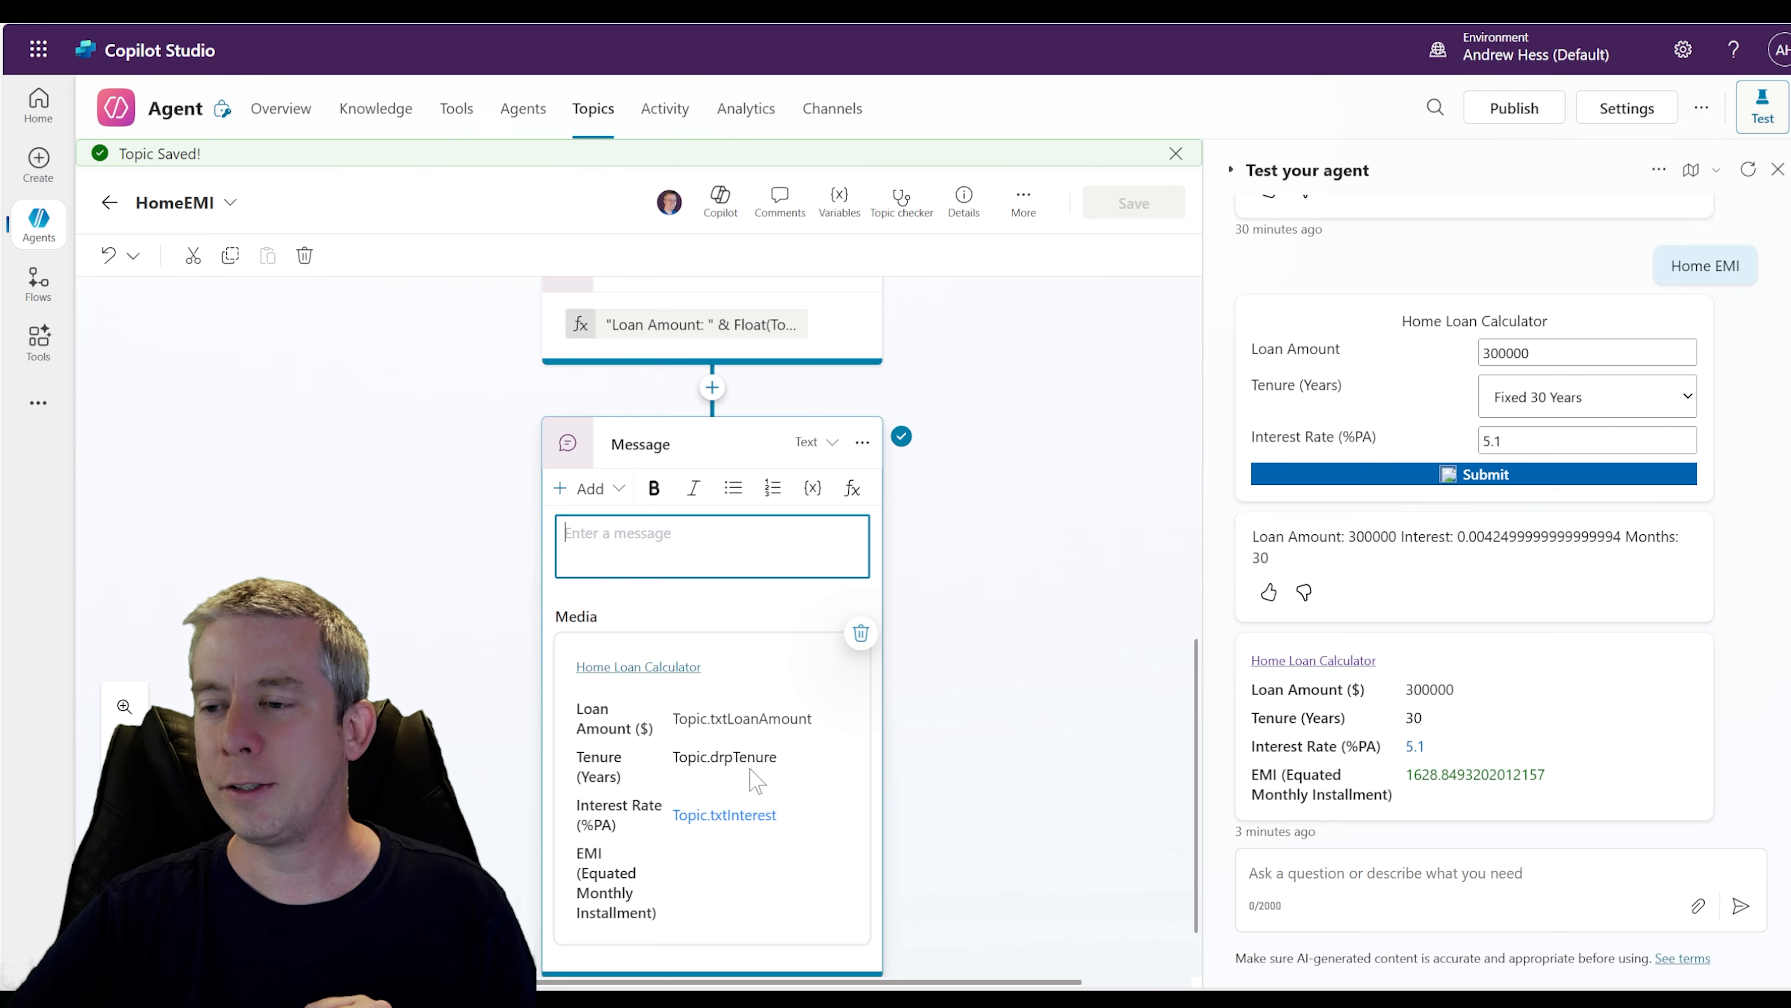
{"action": "left_click", "coordinate": [834, 733]}
{"action": "scroll", "coordinate": [1016, 593], "scroll_direction": "down", "scroll_amount": 1}
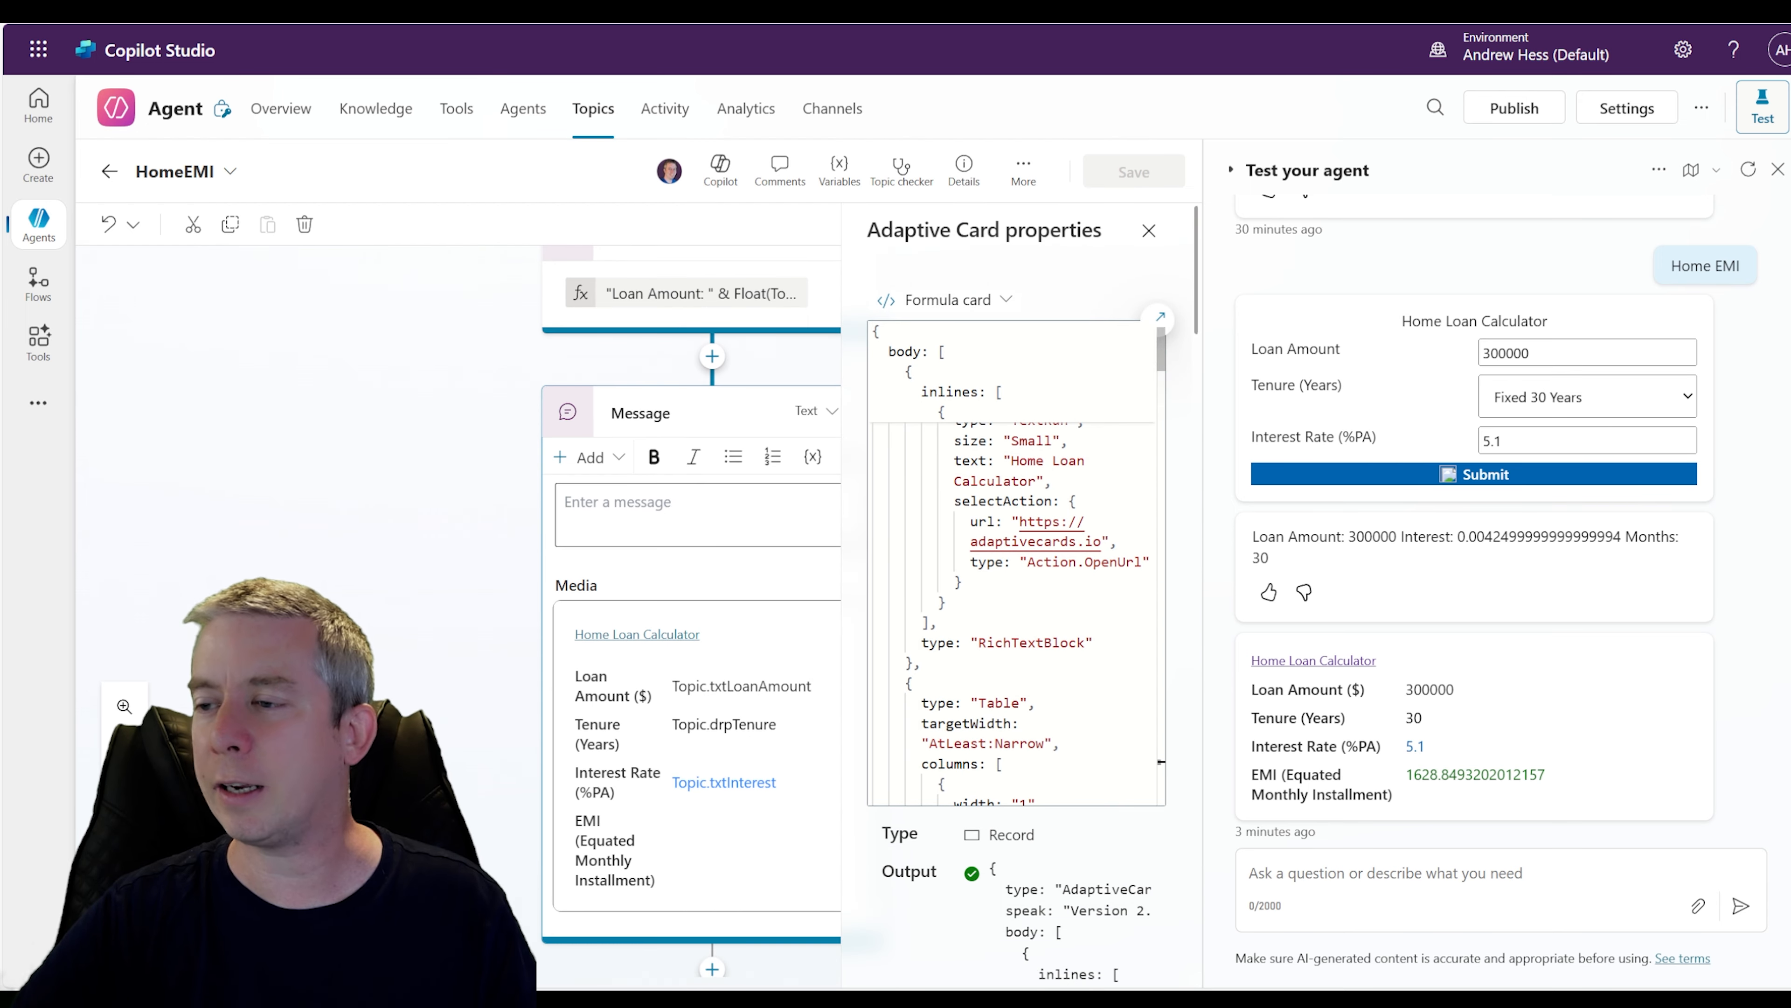
{"action": "scroll", "coordinate": [1016, 565], "scroll_direction": "up", "scroll_amount": 2}
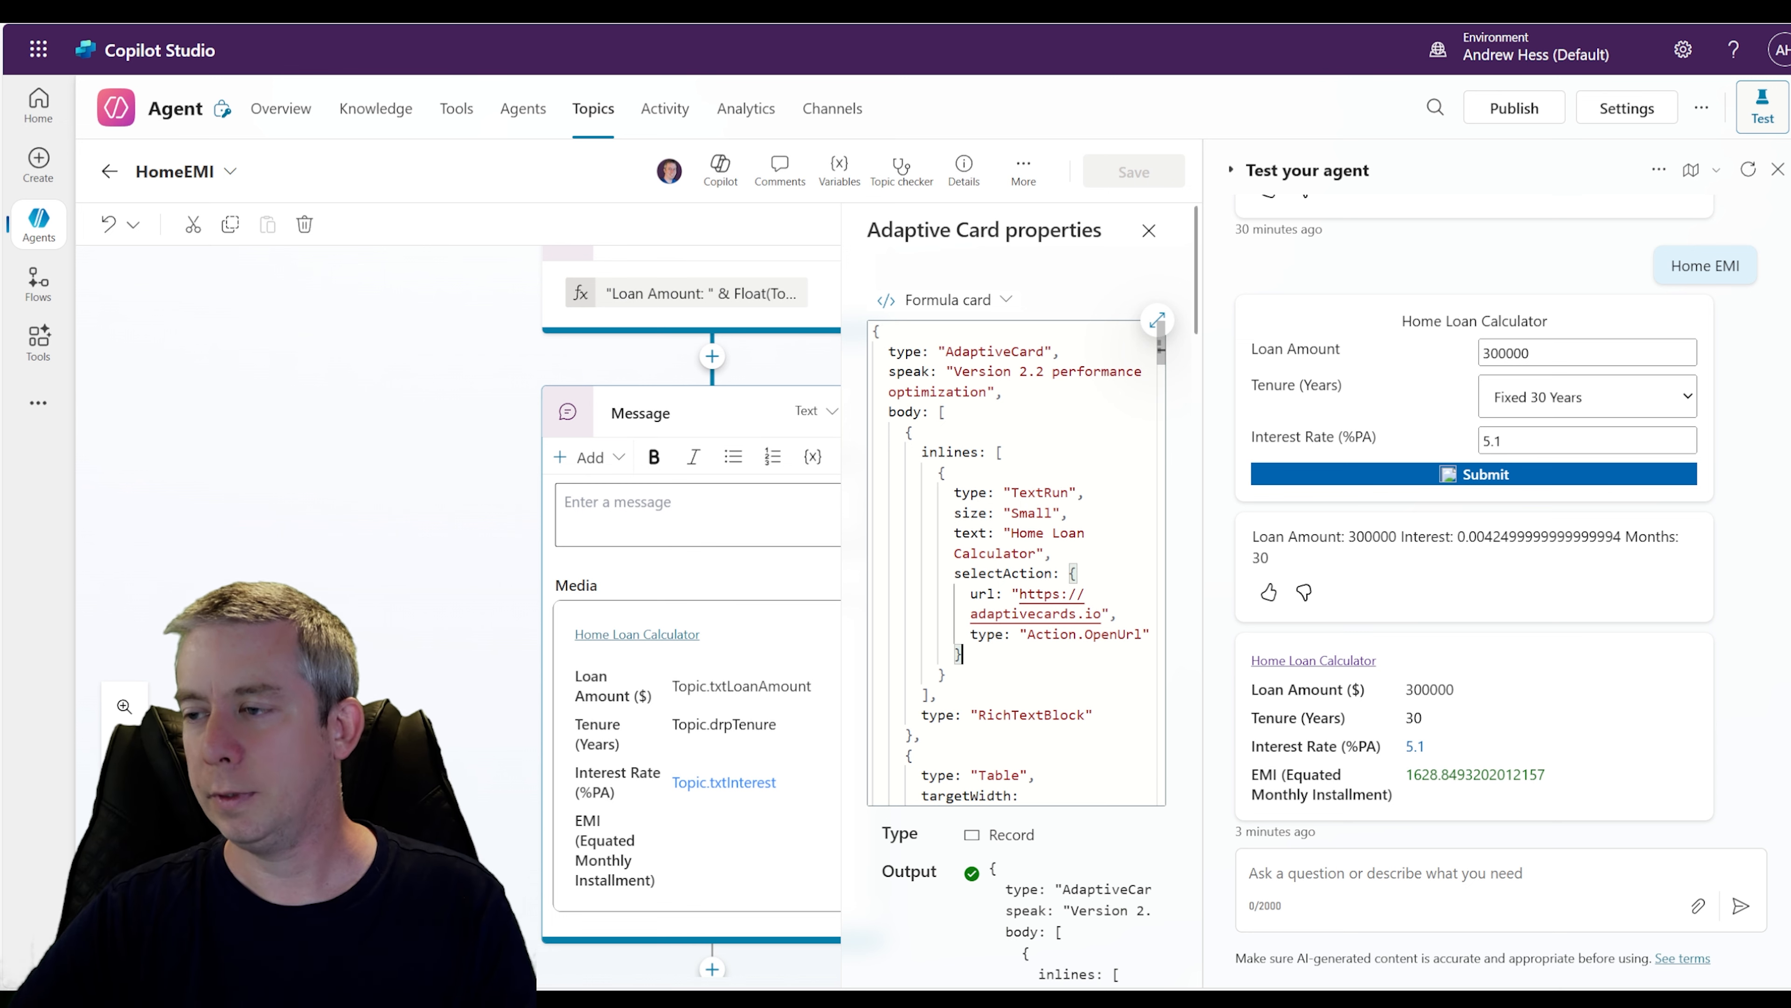
{"action": "left_click_drag", "start_coordinate": [961, 655], "coordinate": [1052, 552]}
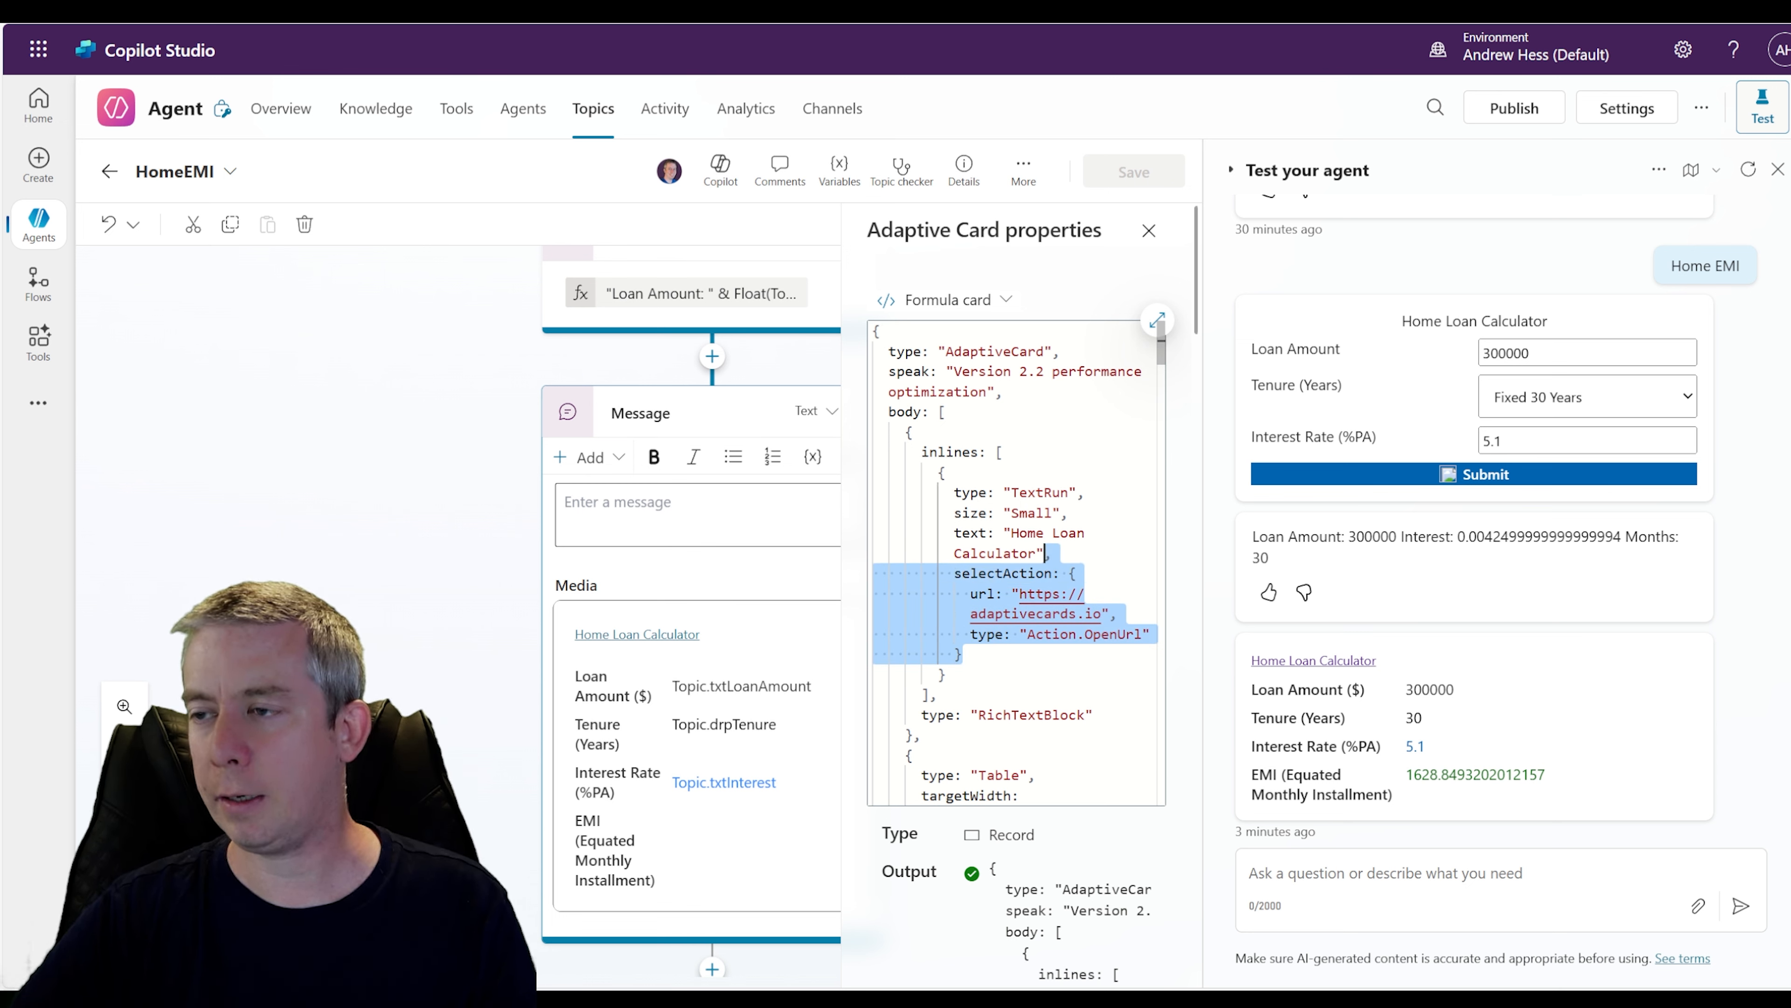
{"action": "key", "text": "BackSpace"}
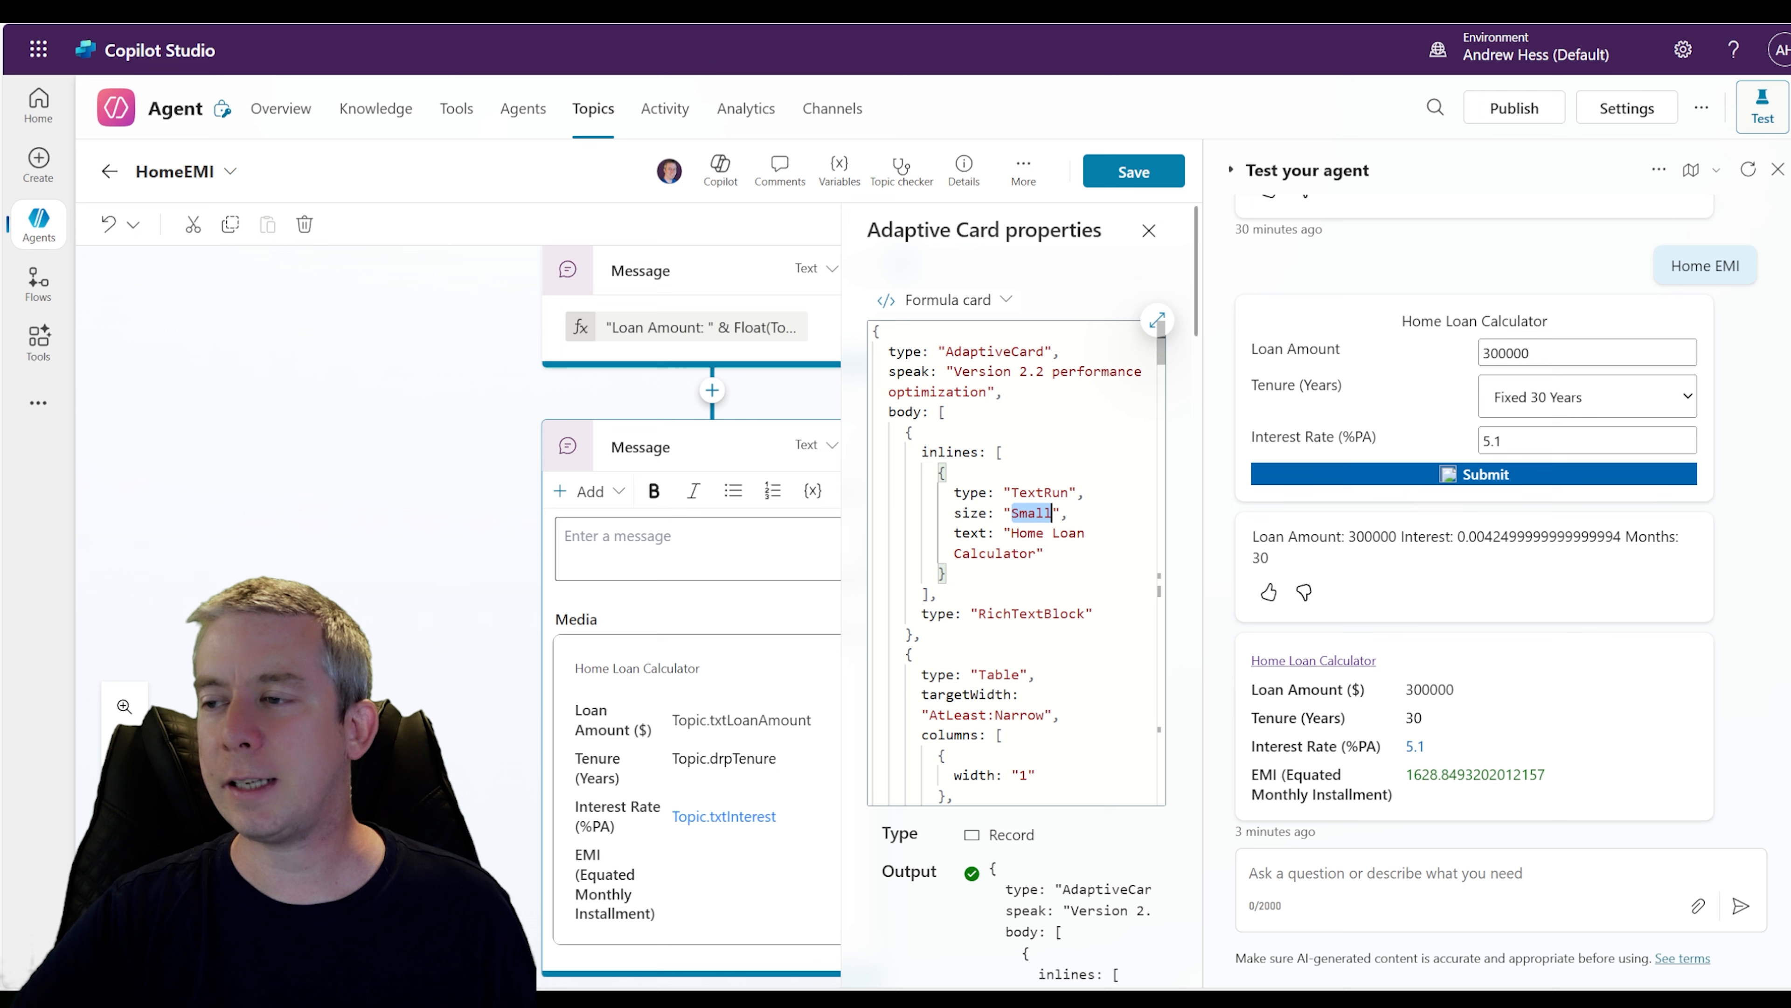
{"action": "type", "text": "Large"}
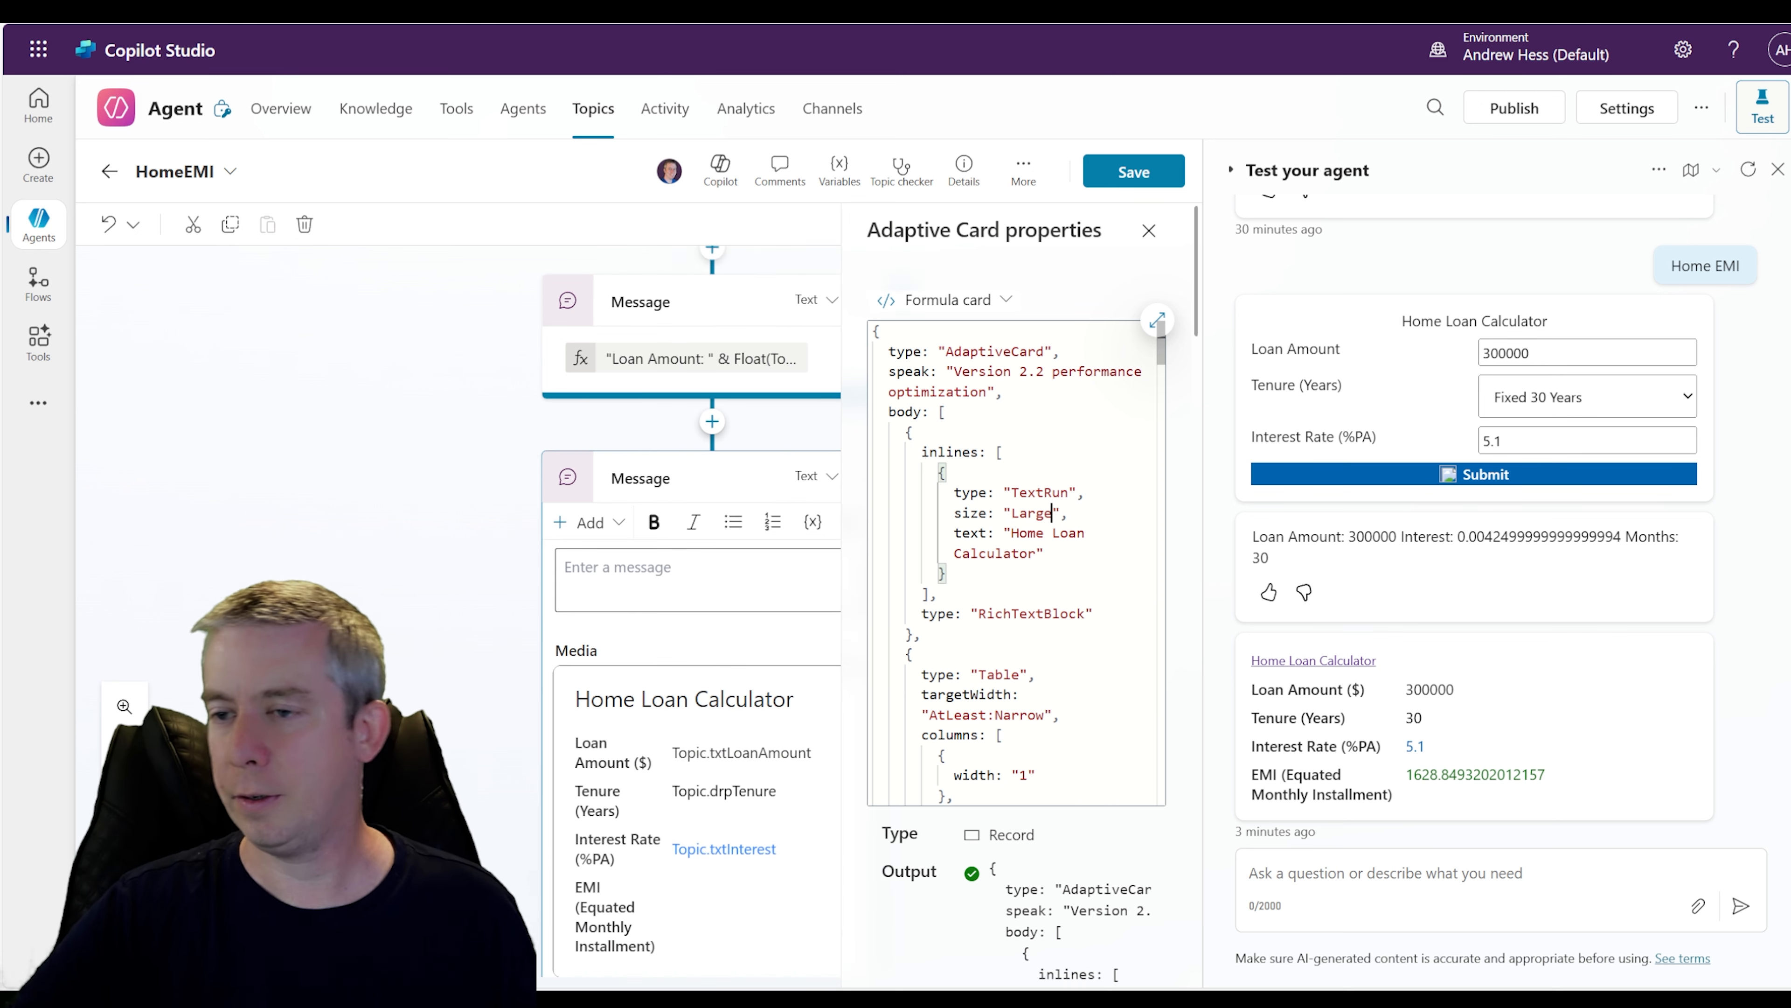
{"action": "left_click", "coordinate": [1139, 172]}
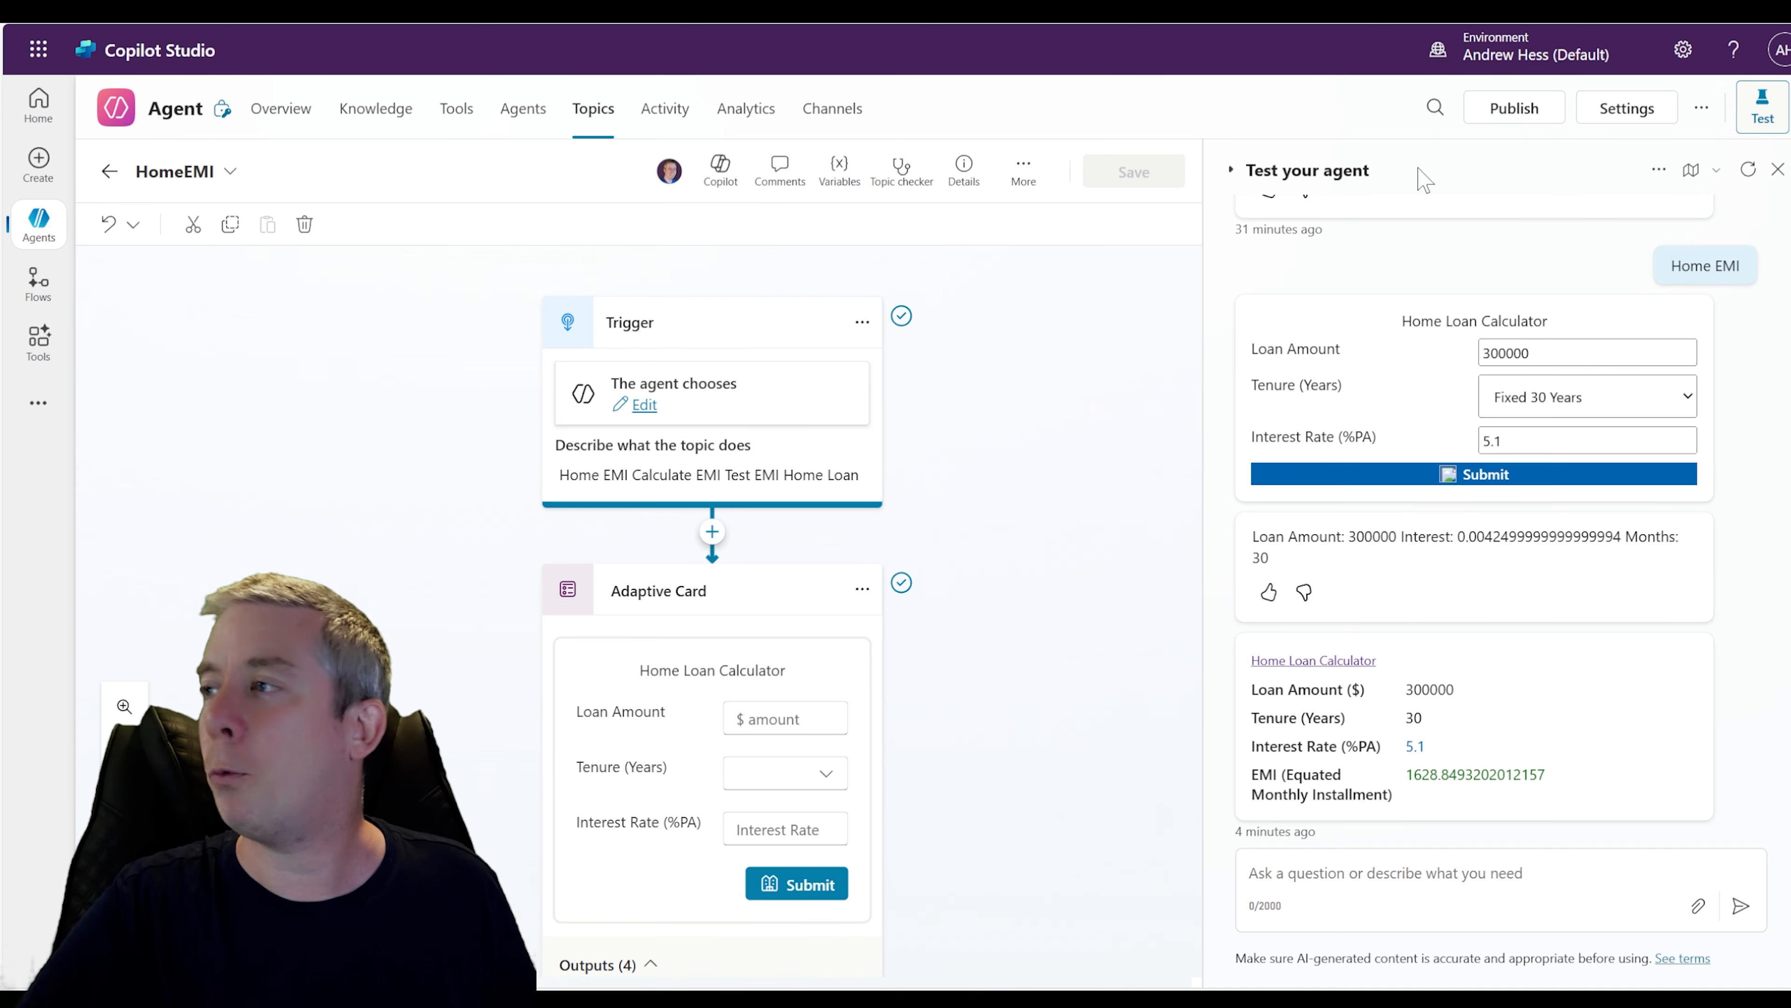
Restart the test conversation and send "Home EMI" to trigger the topic again
{"action": "left_click", "coordinate": [1748, 169]}
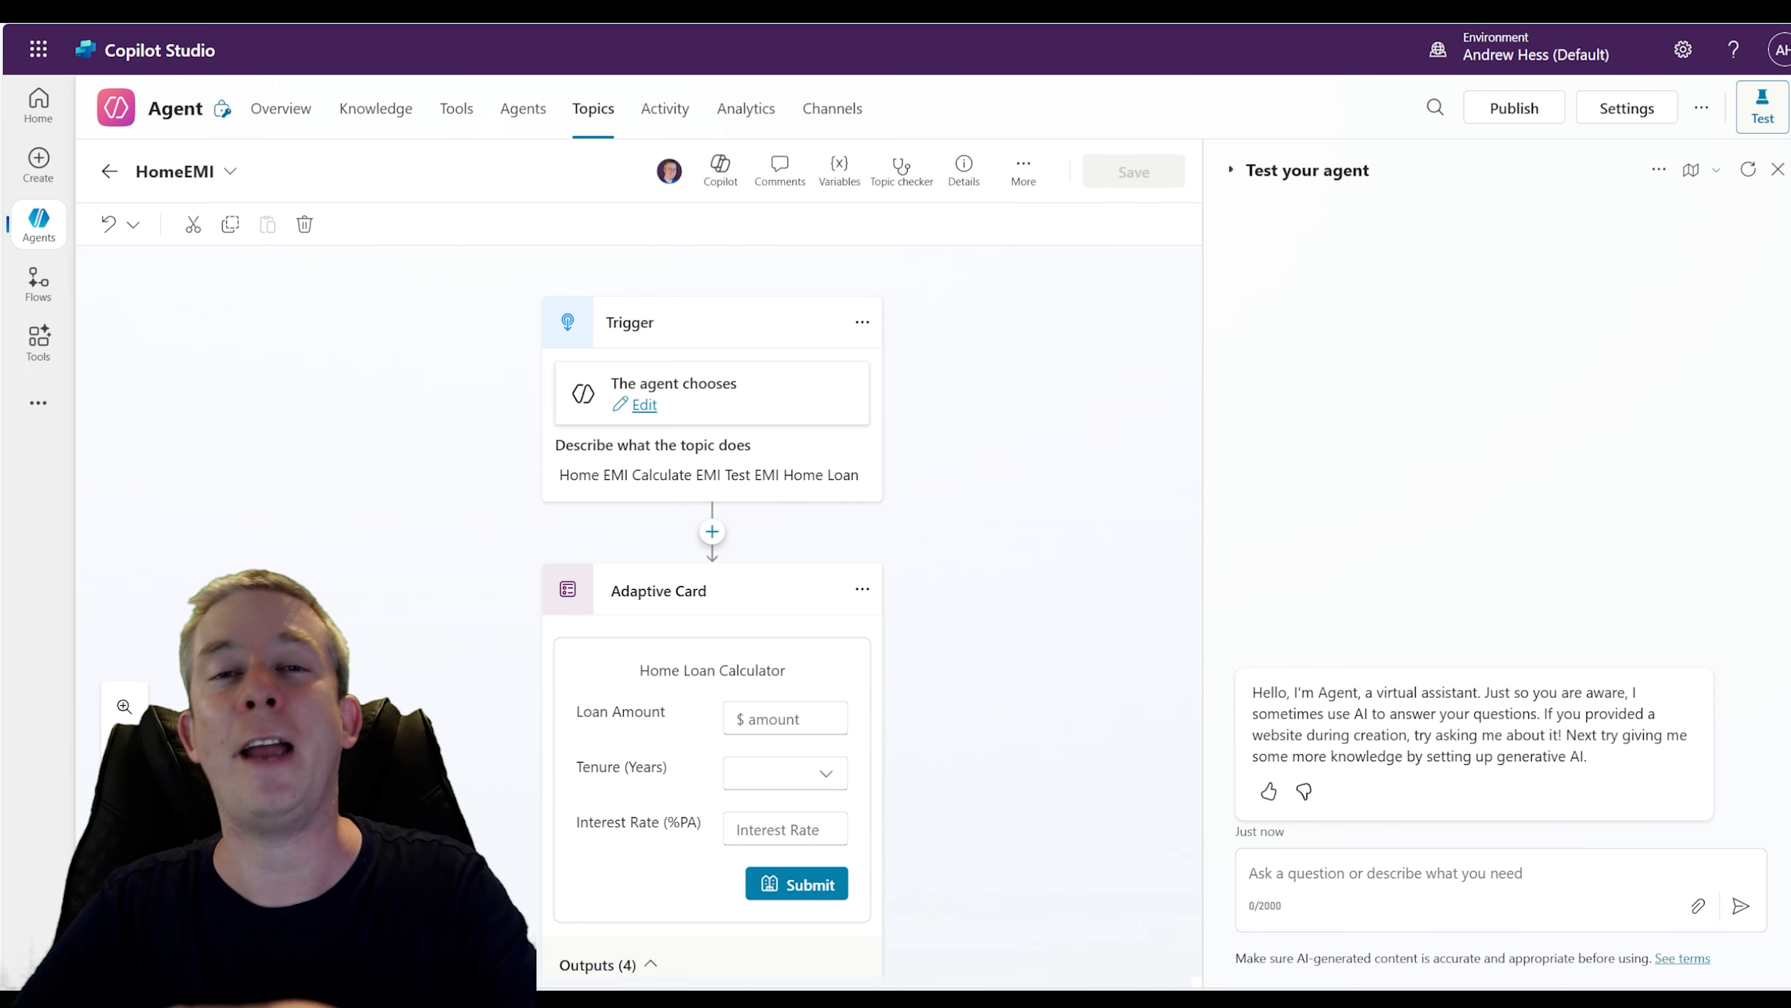
{"action": "left_click", "coordinate": [1384, 874]}
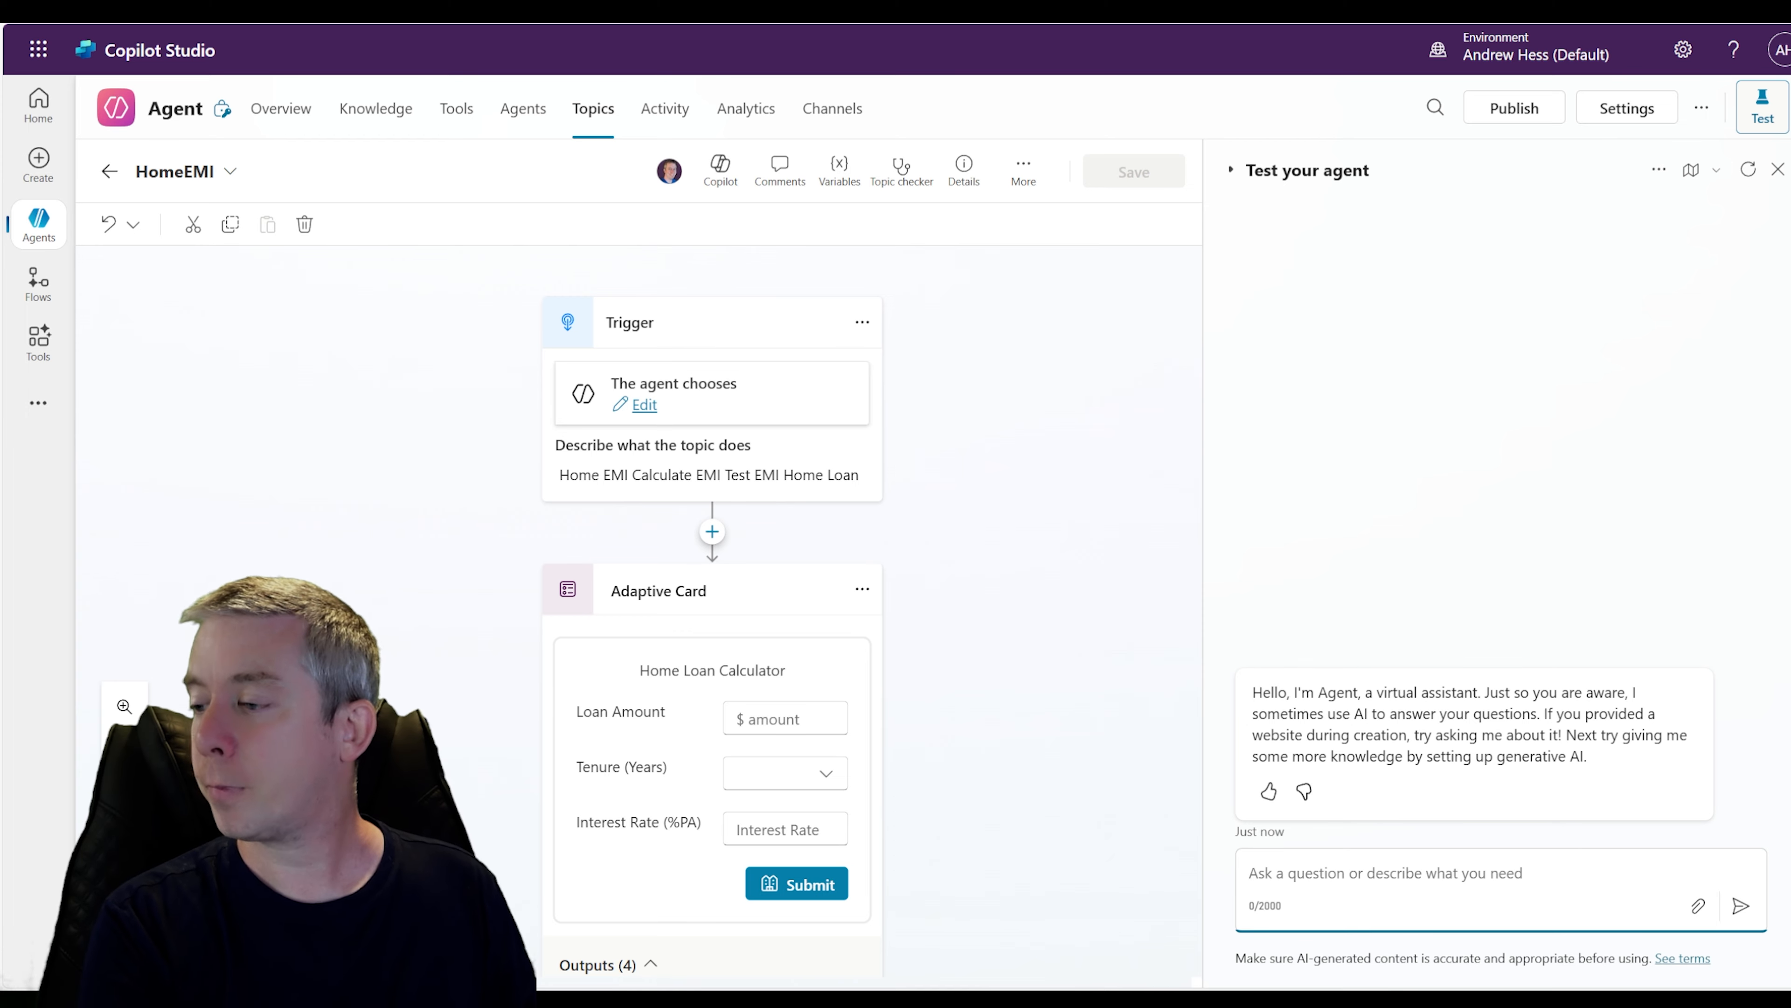
{"action": "key", "text": "Return"}
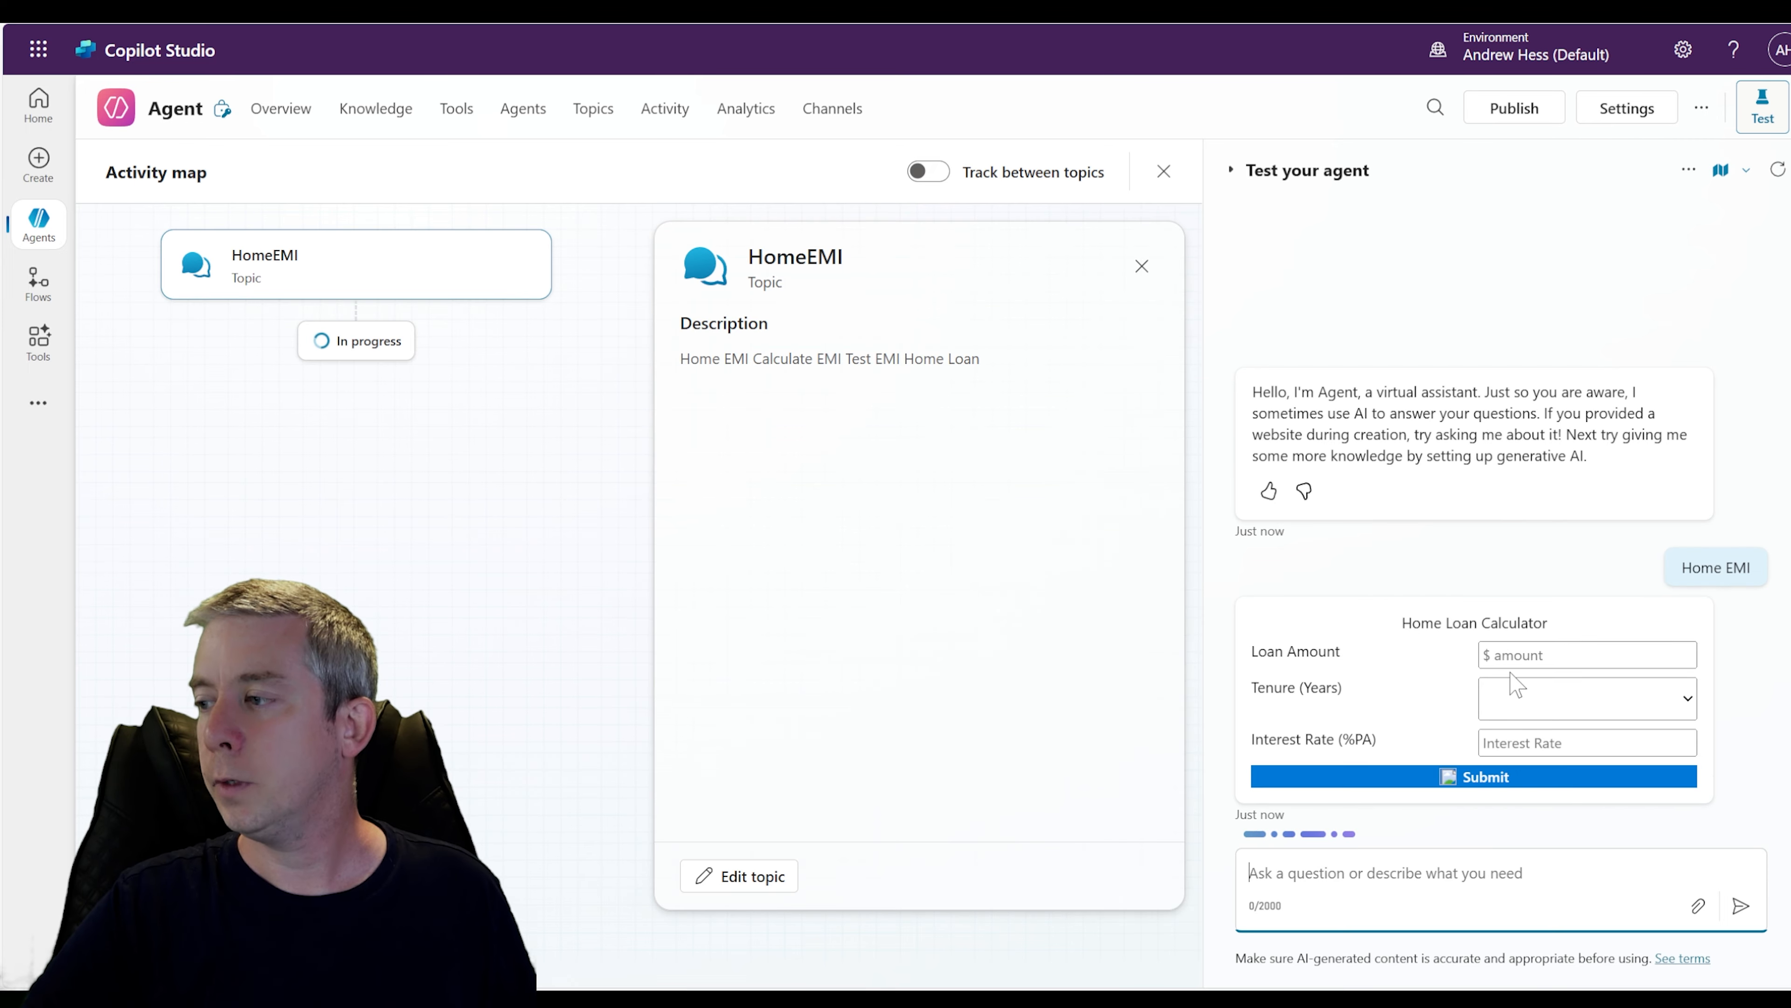
Fill the calculator with loan amount 250000, tenure Fixed 30 Years and interest 4.9, and submit it
{"action": "left_click", "coordinate": [1516, 655]}
{"action": "type", "text": "250000"}
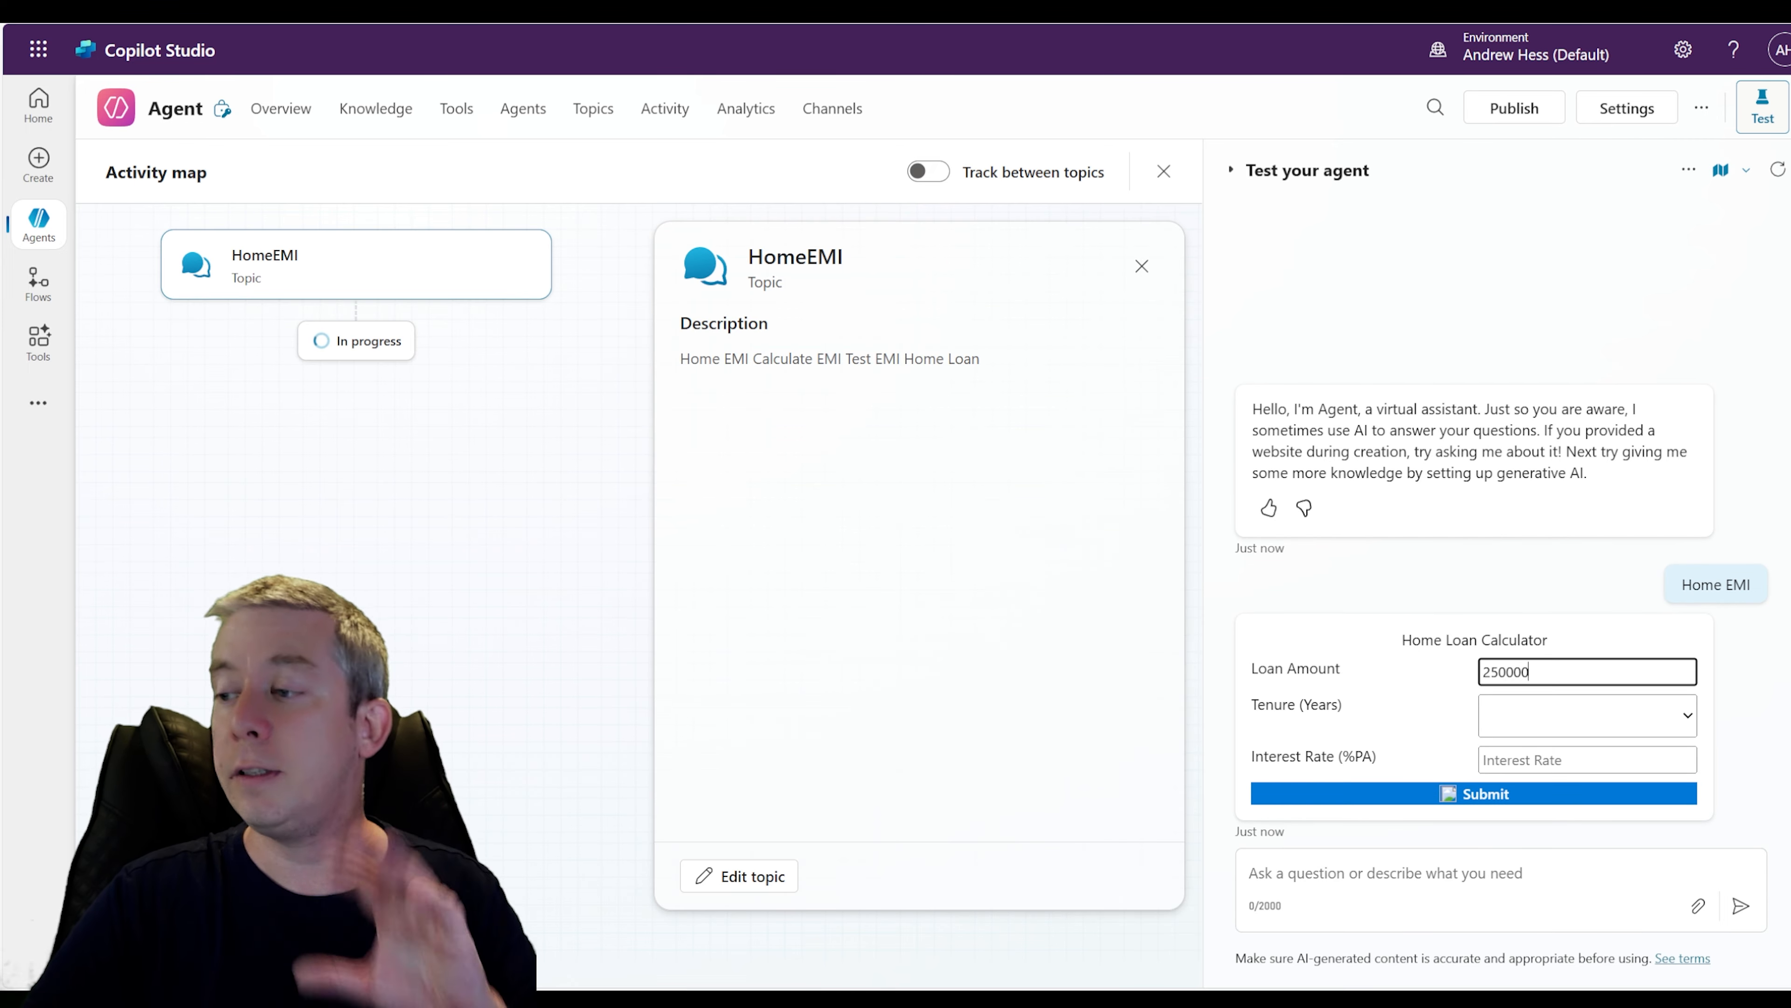
{"action": "left_click", "coordinate": [1687, 721]}
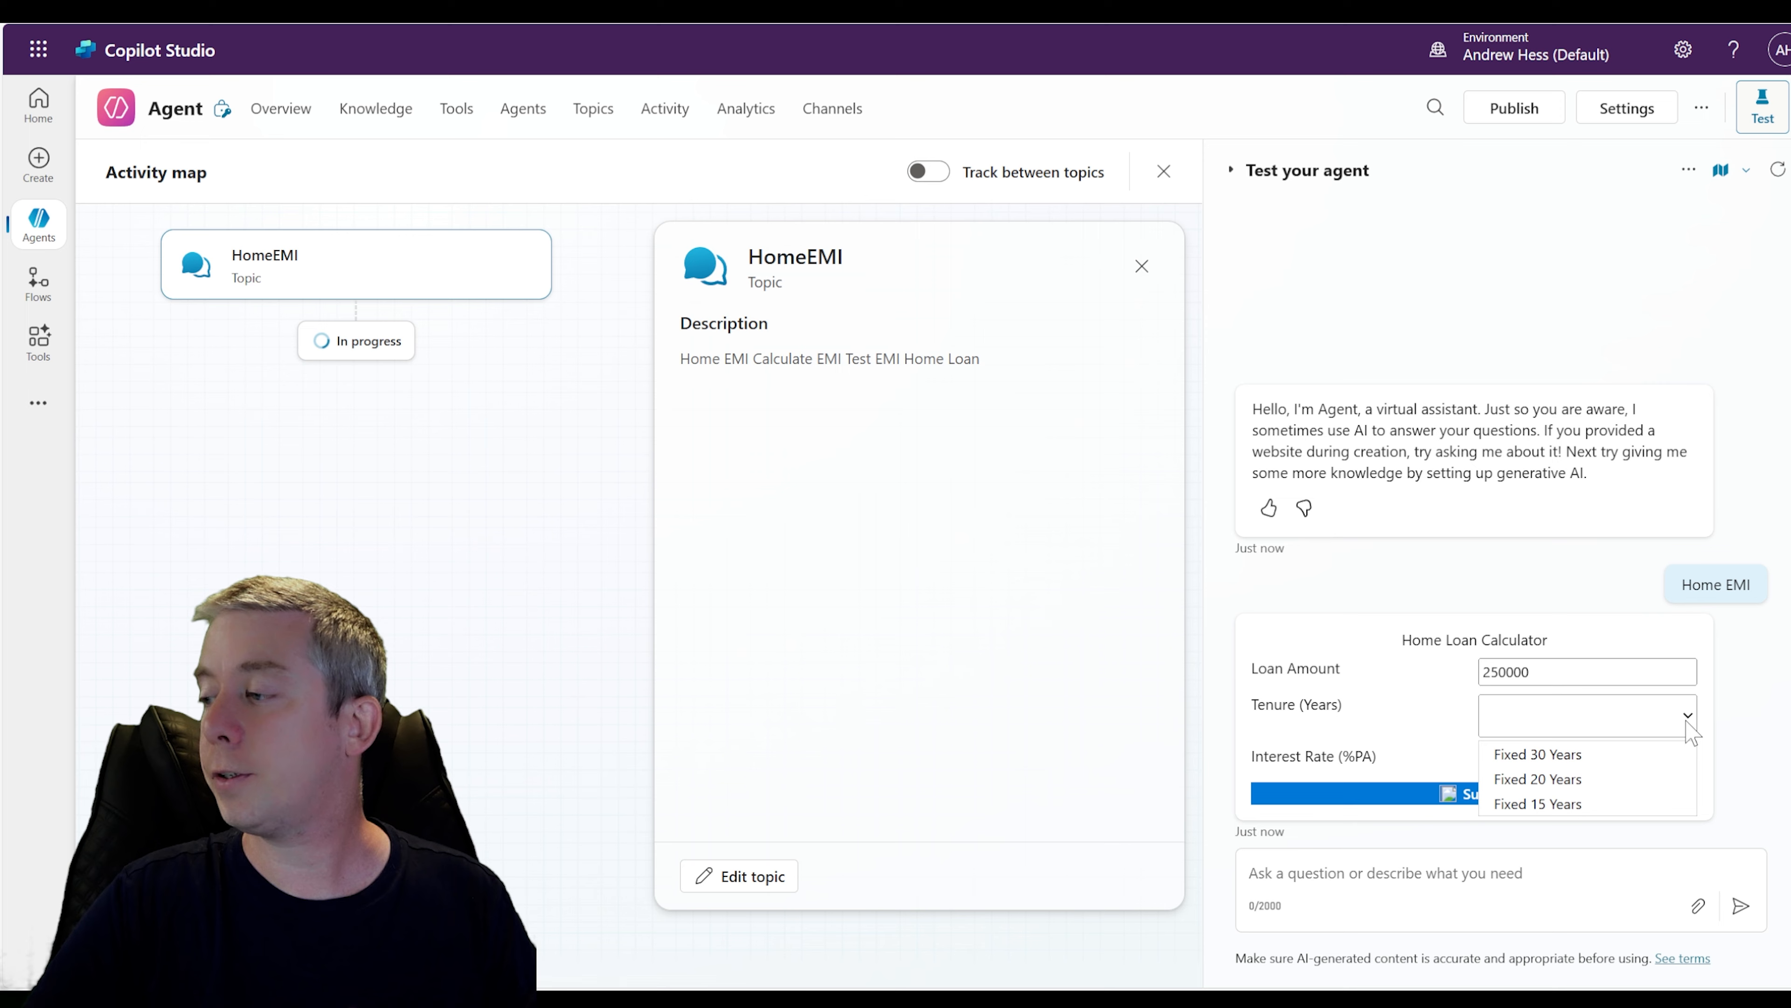
{"action": "left_click", "coordinate": [1583, 752]}
{"action": "key", "text": "Tab"}
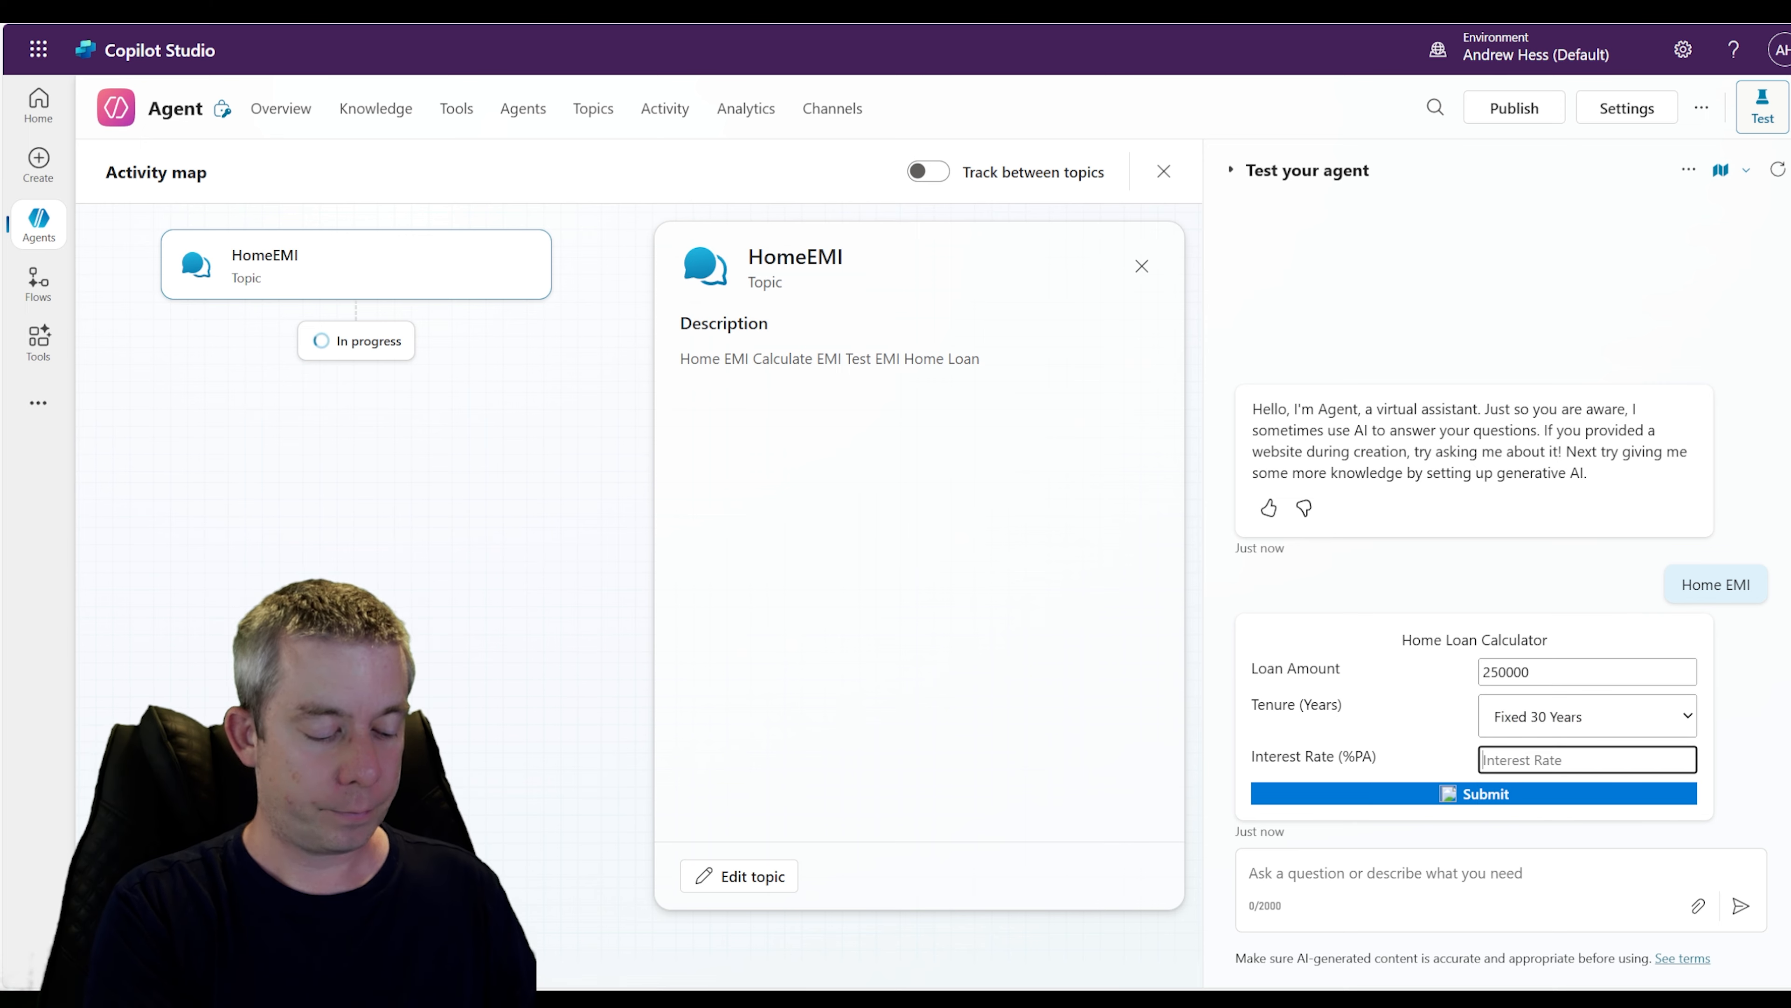
{"action": "type", "text": "4.9"}
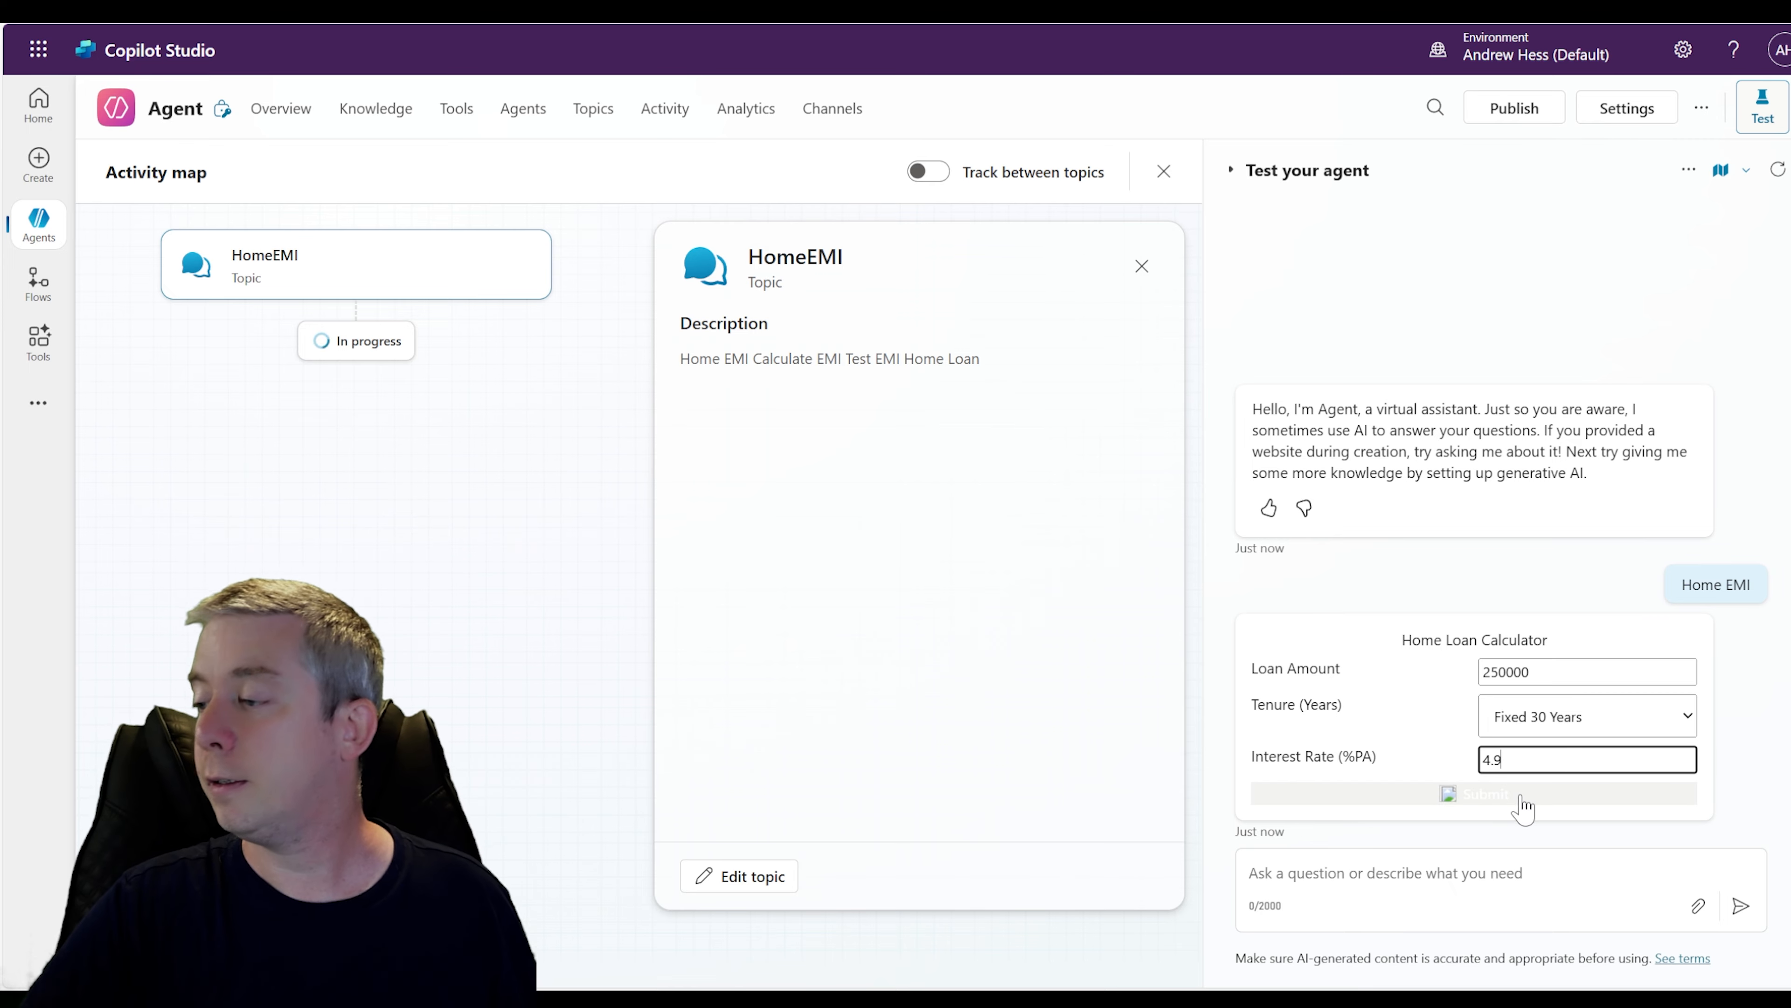
{"action": "left_click", "coordinate": [1478, 796]}
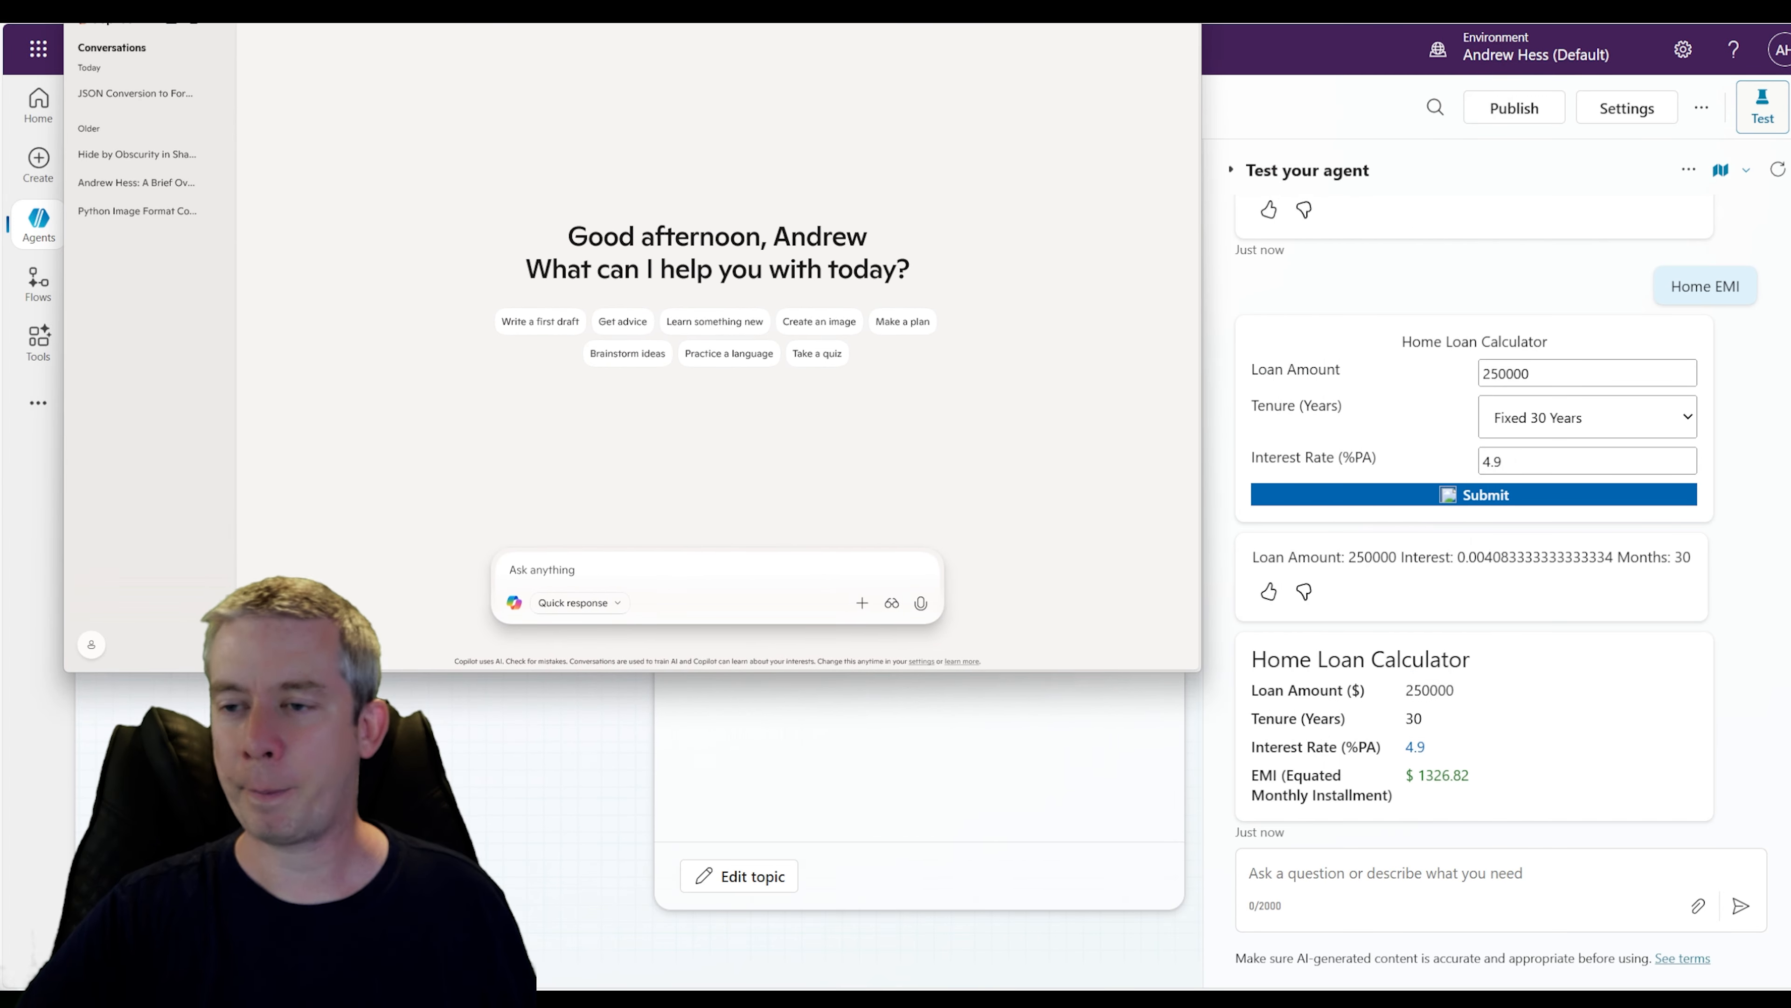
Switch to Copilot and ask "If I have a house calculate my EMI, Loan is 250,000, Years is 30, Interest Rate is 4.9" to cross-check
{"action": "type", "text": "ho"}
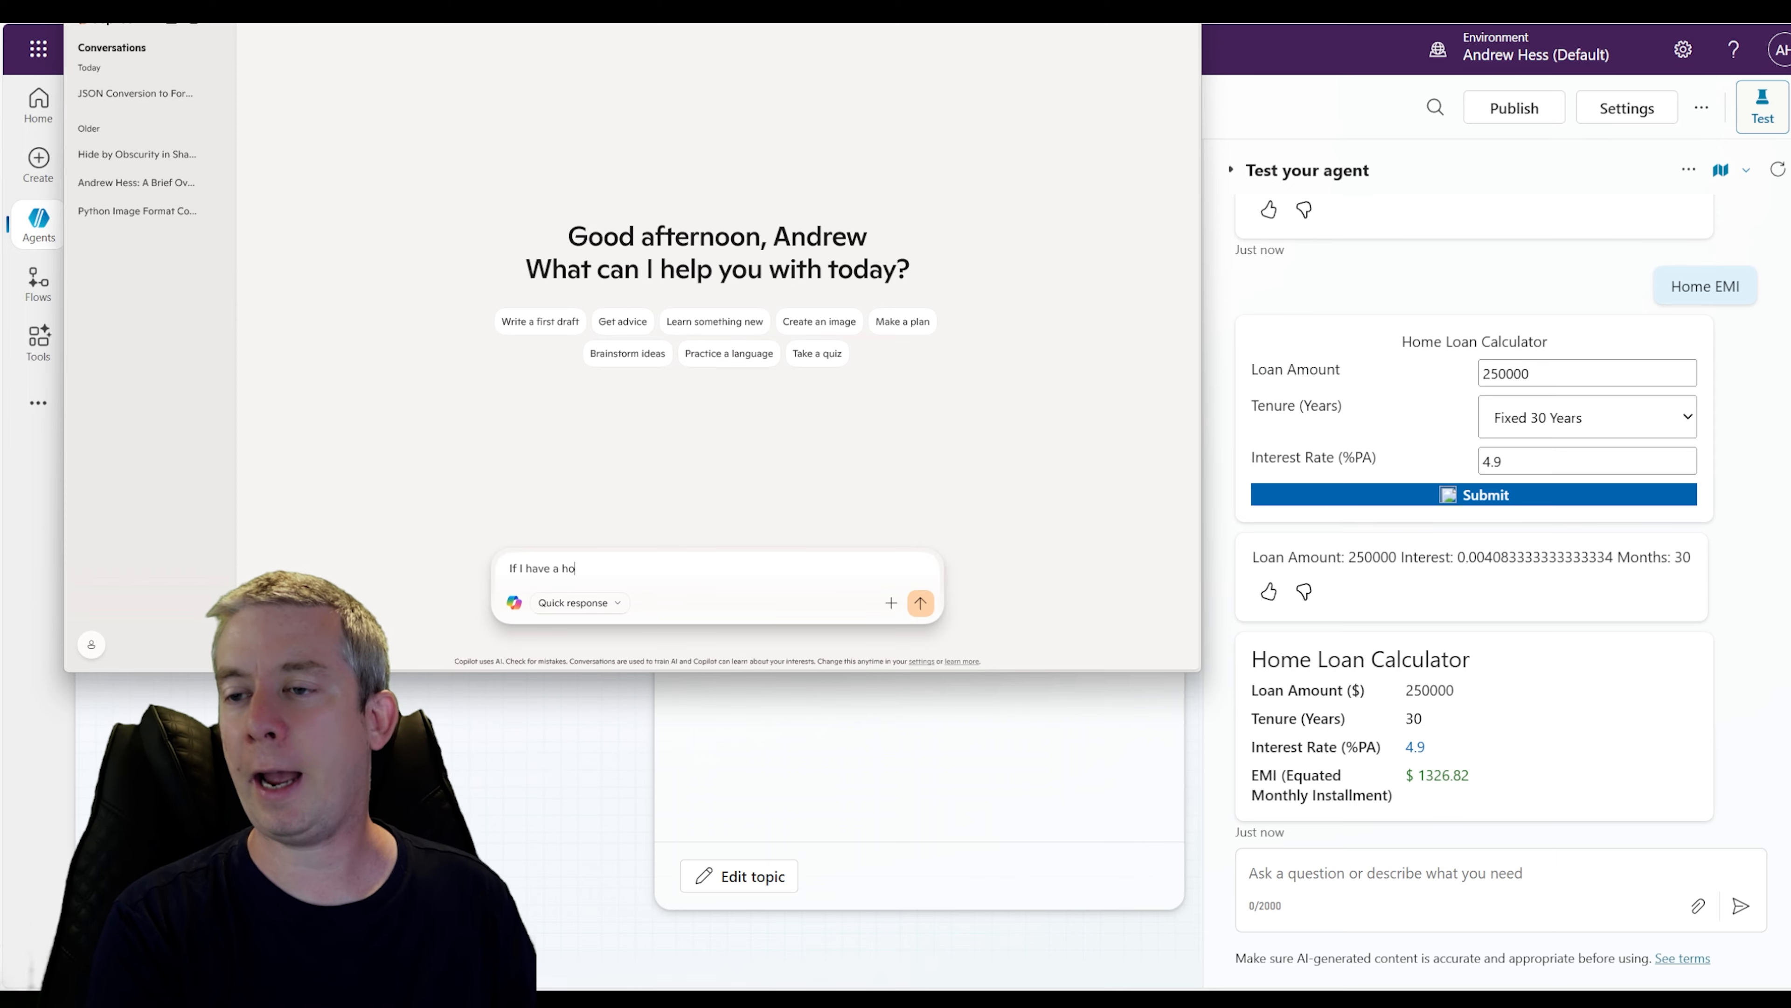
{"action": "type", "text": "use calculate my EMI, L"}
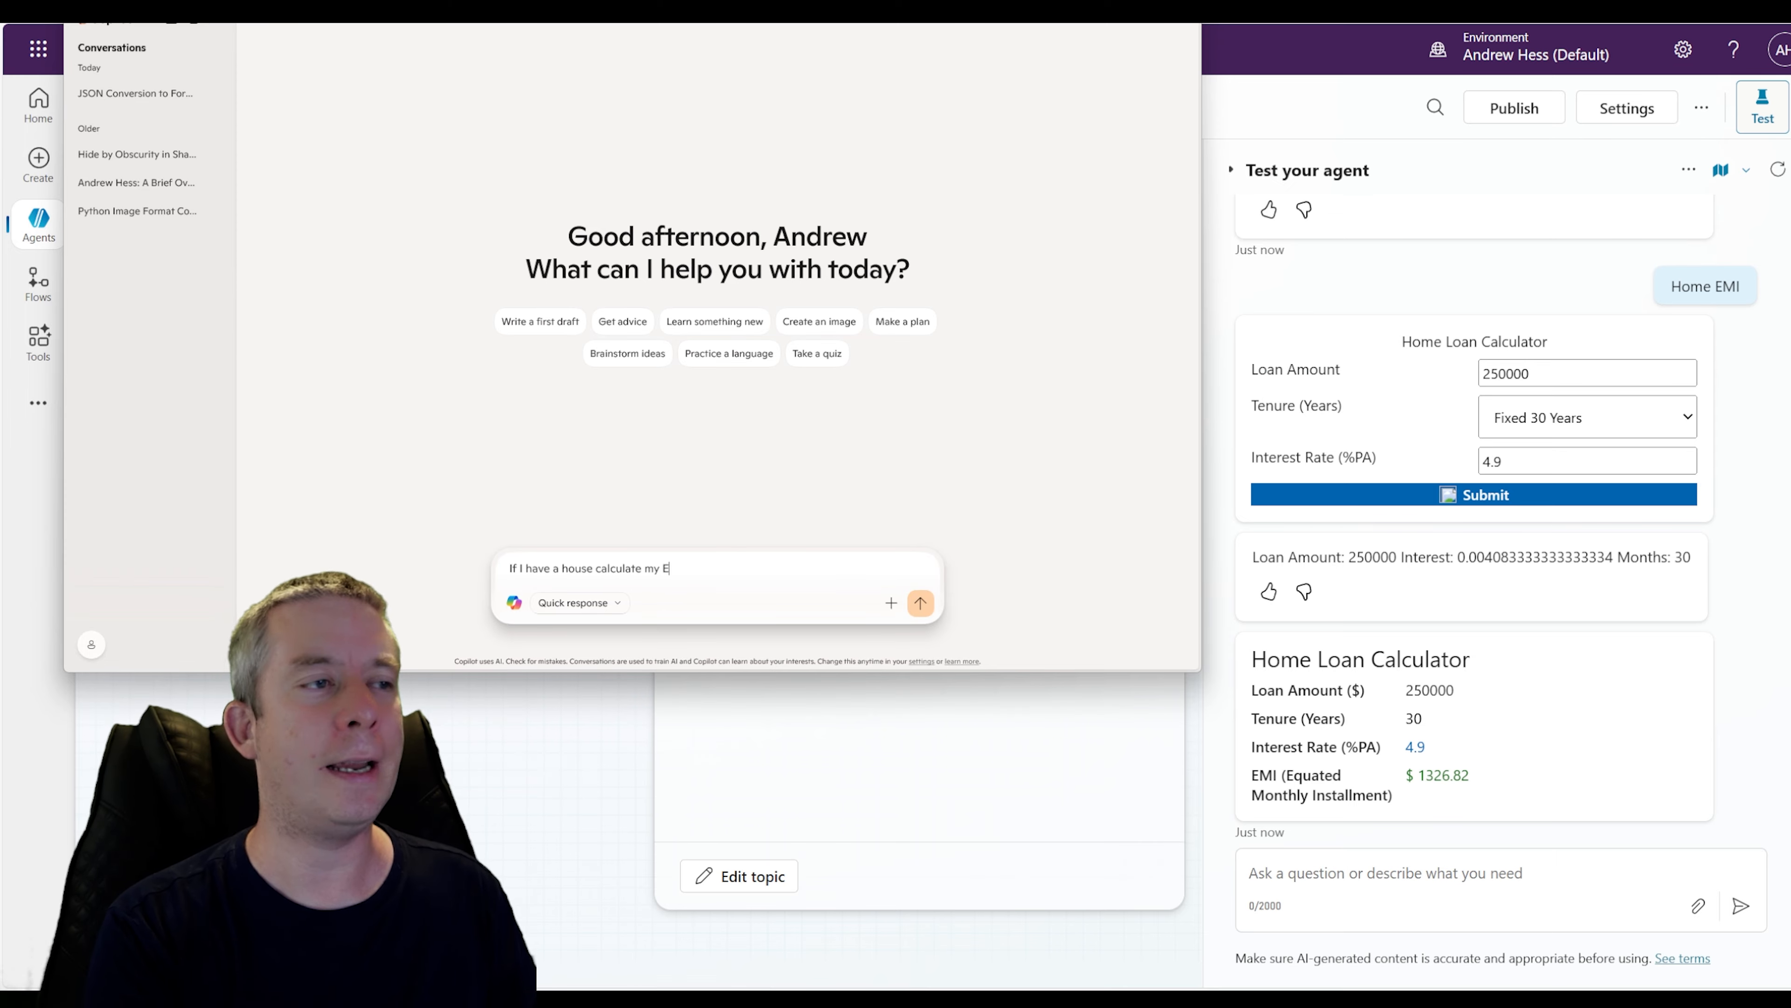
{"action": "type", "text": "oan "}
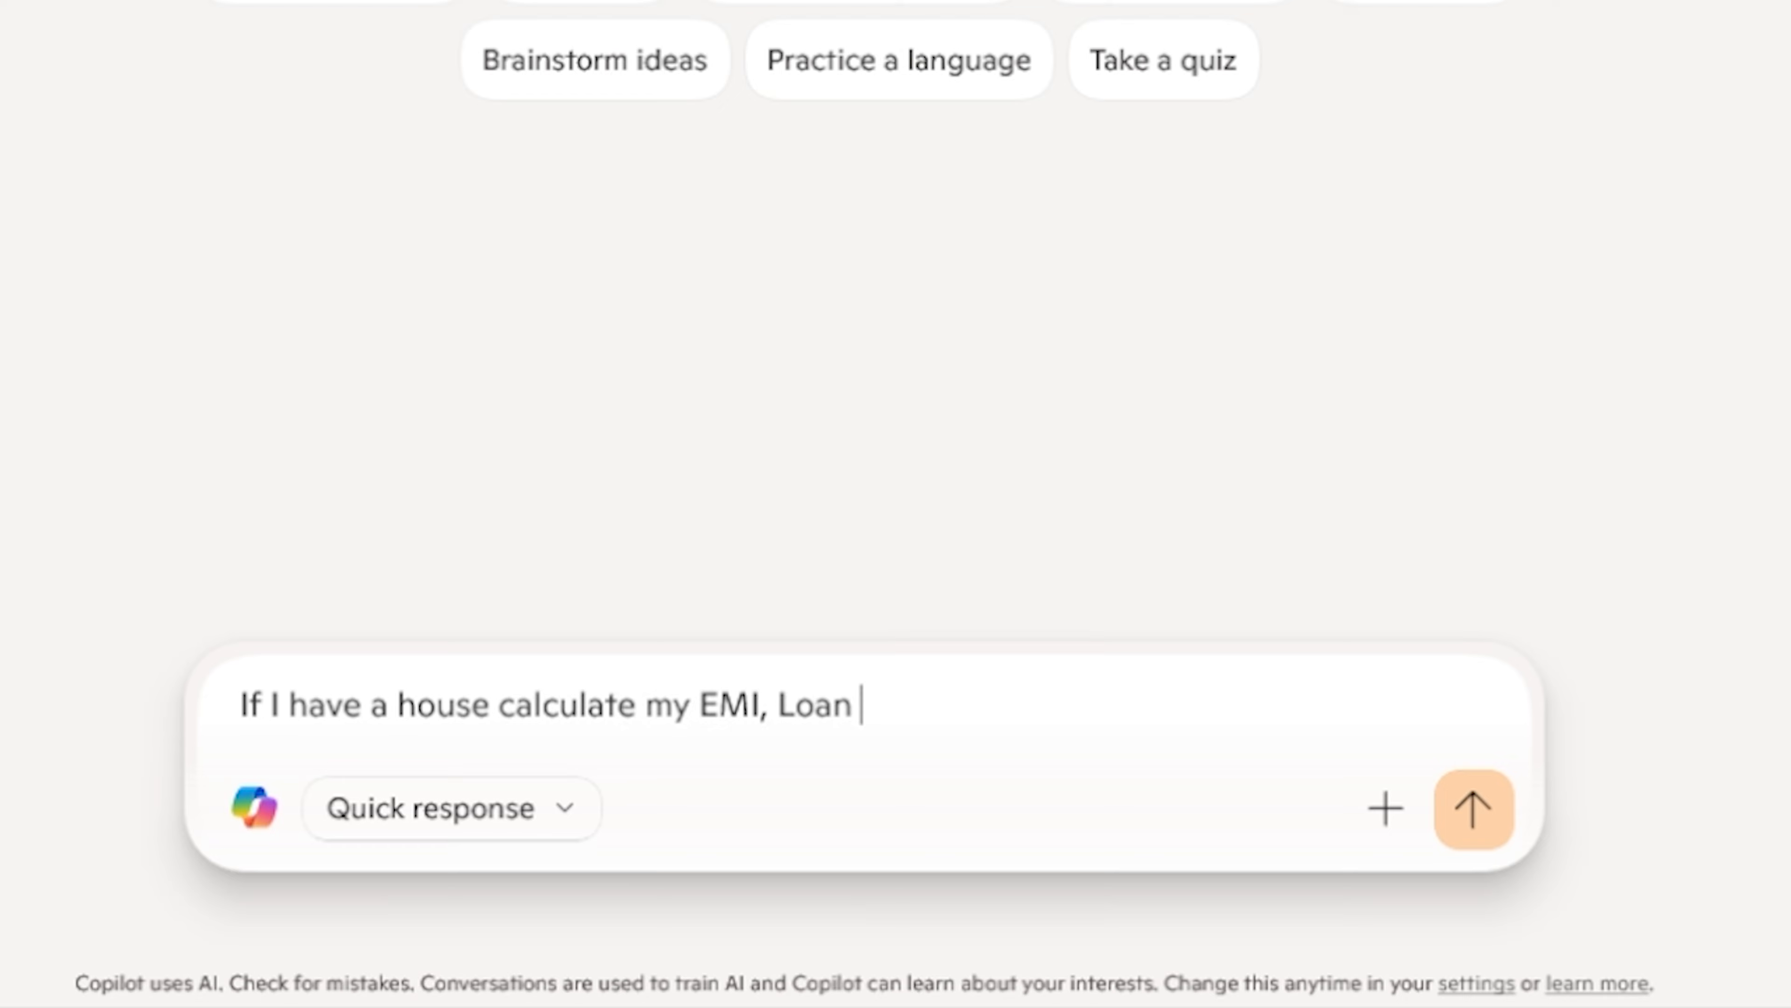
{"action": "type", "text": "is 250,"}
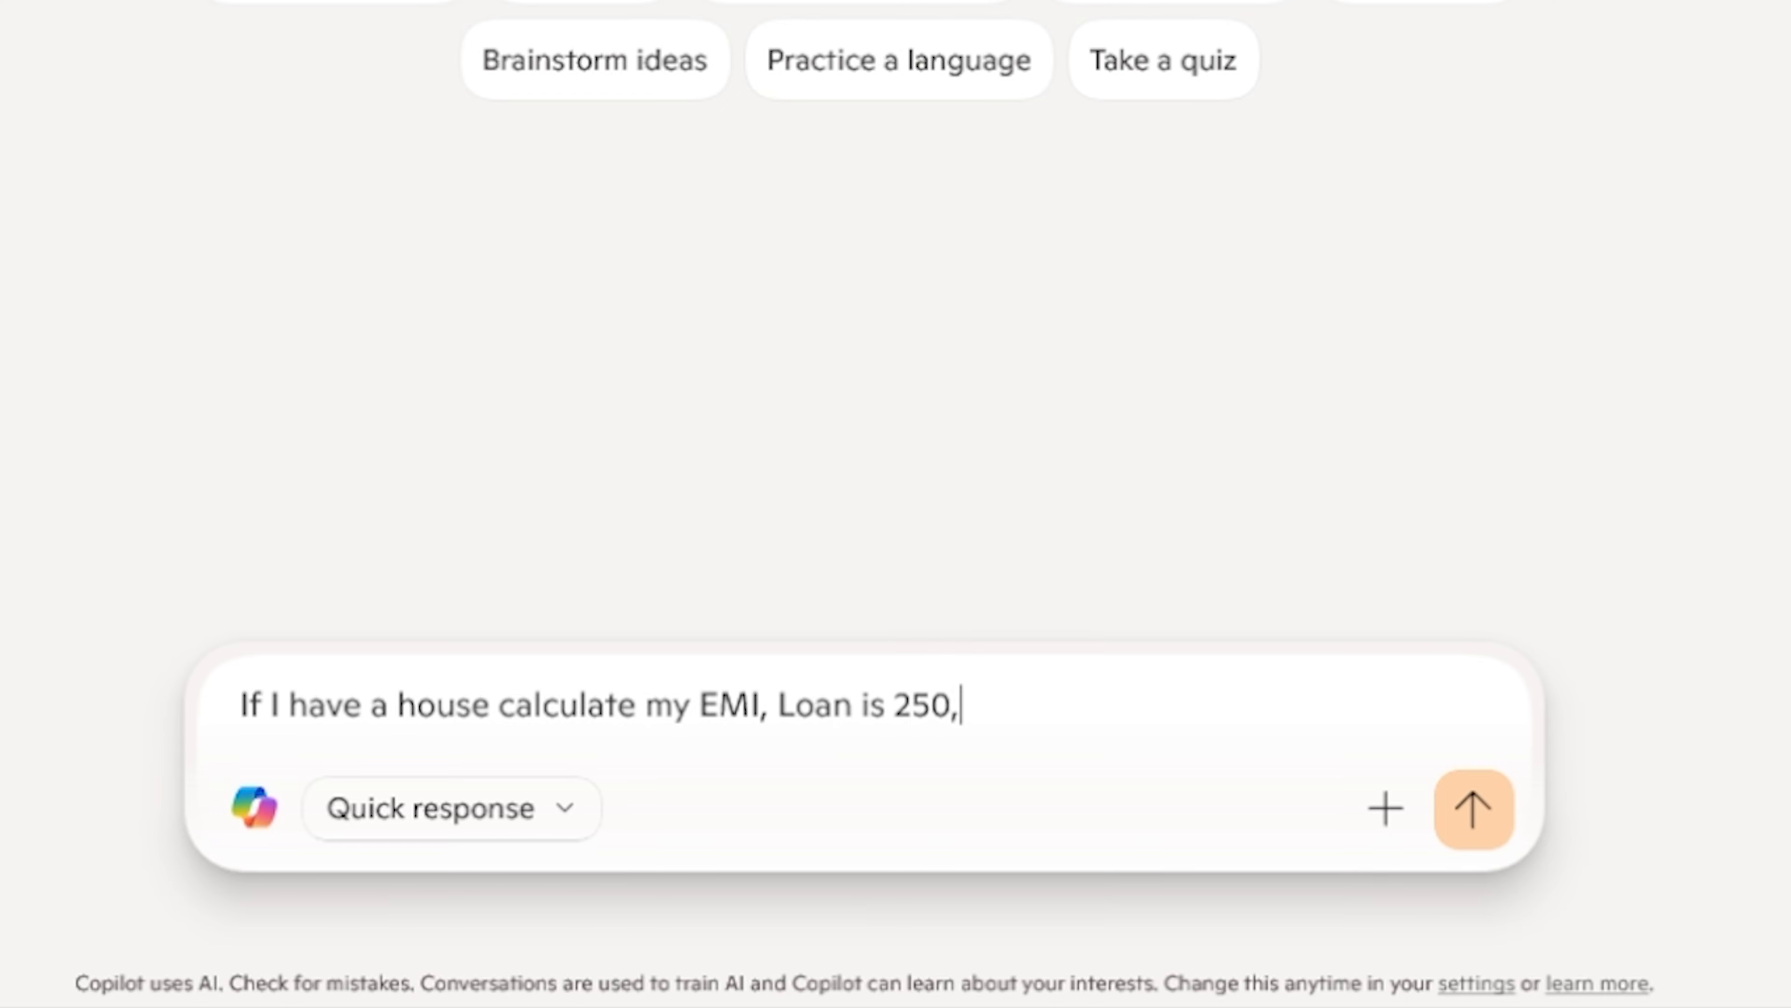
{"action": "type", "text": "000"}
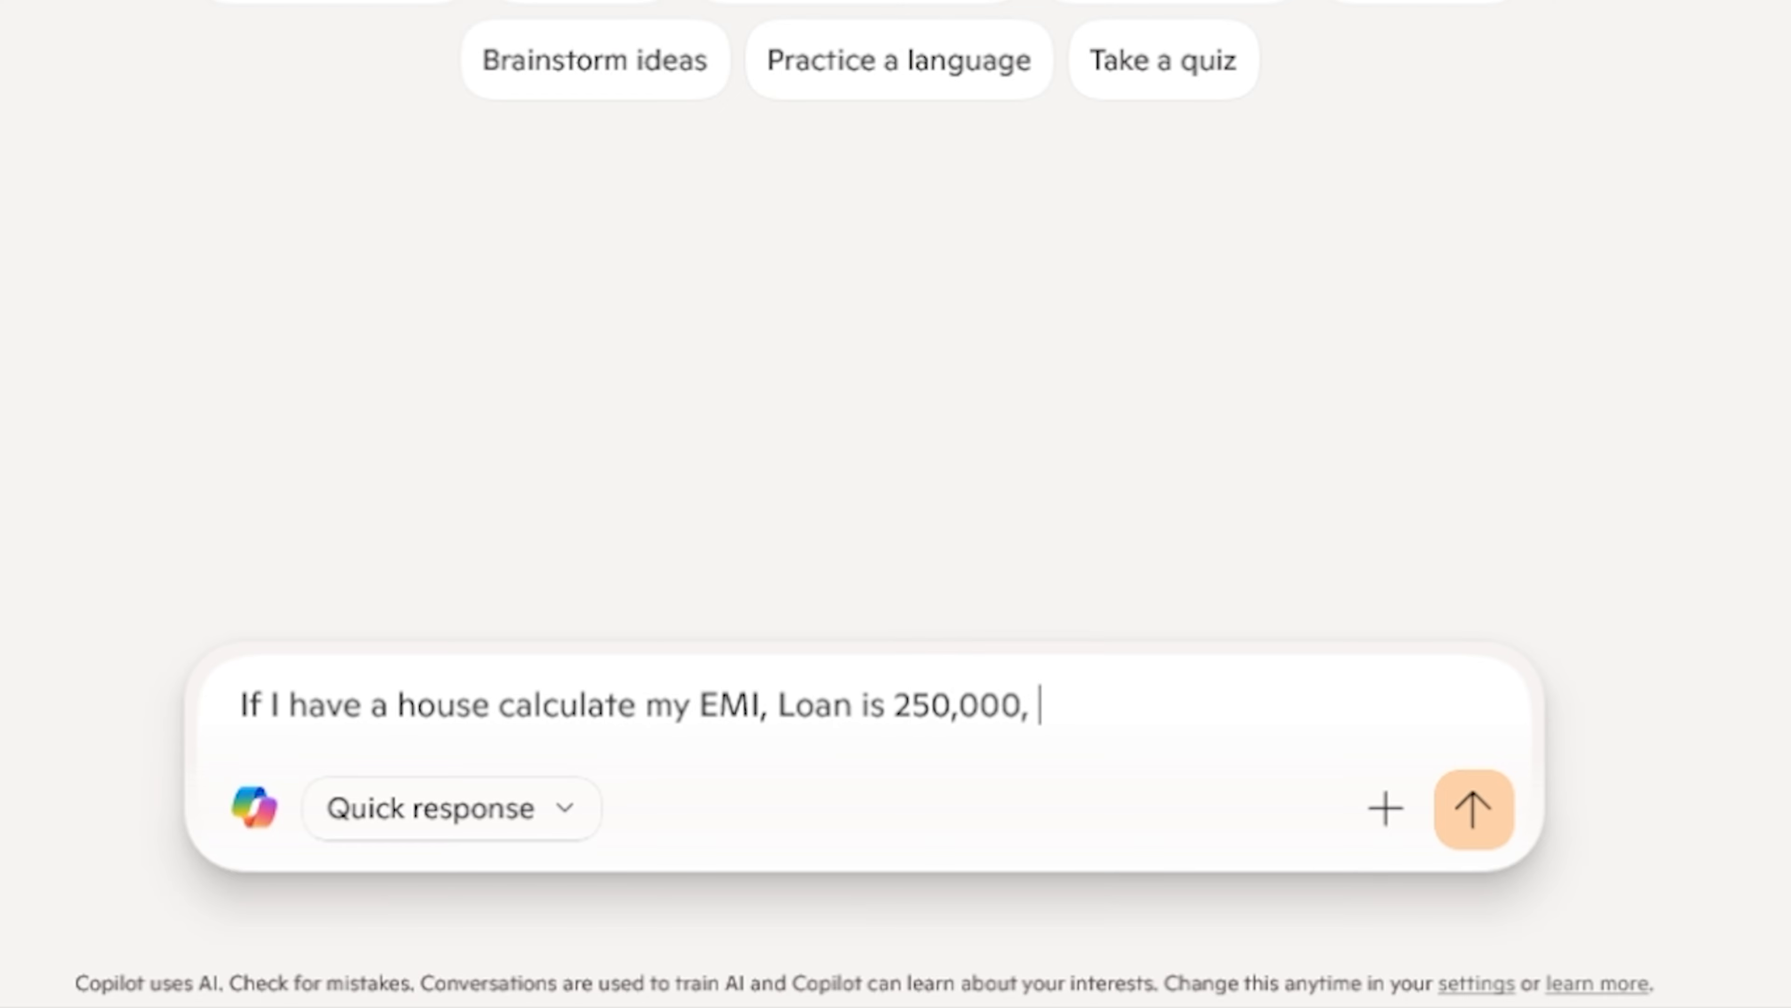
{"action": "type", "text": ", Years is 3"}
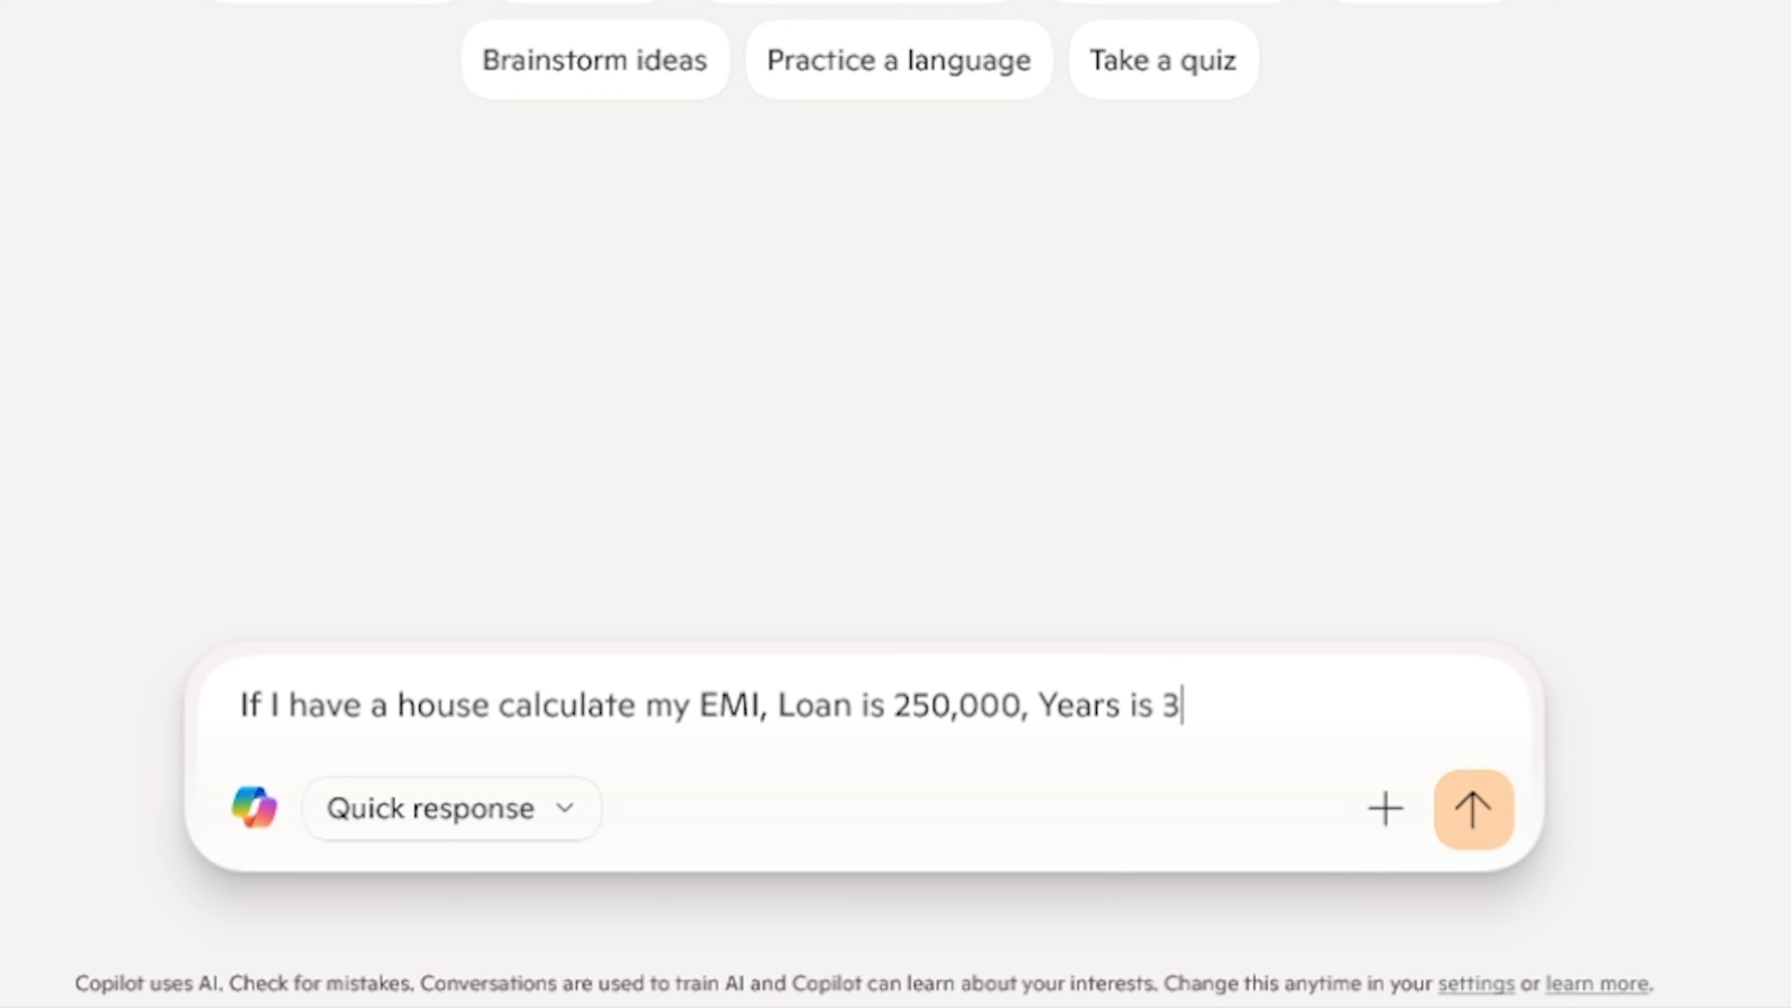
{"action": "type", "text": "0, Interest"}
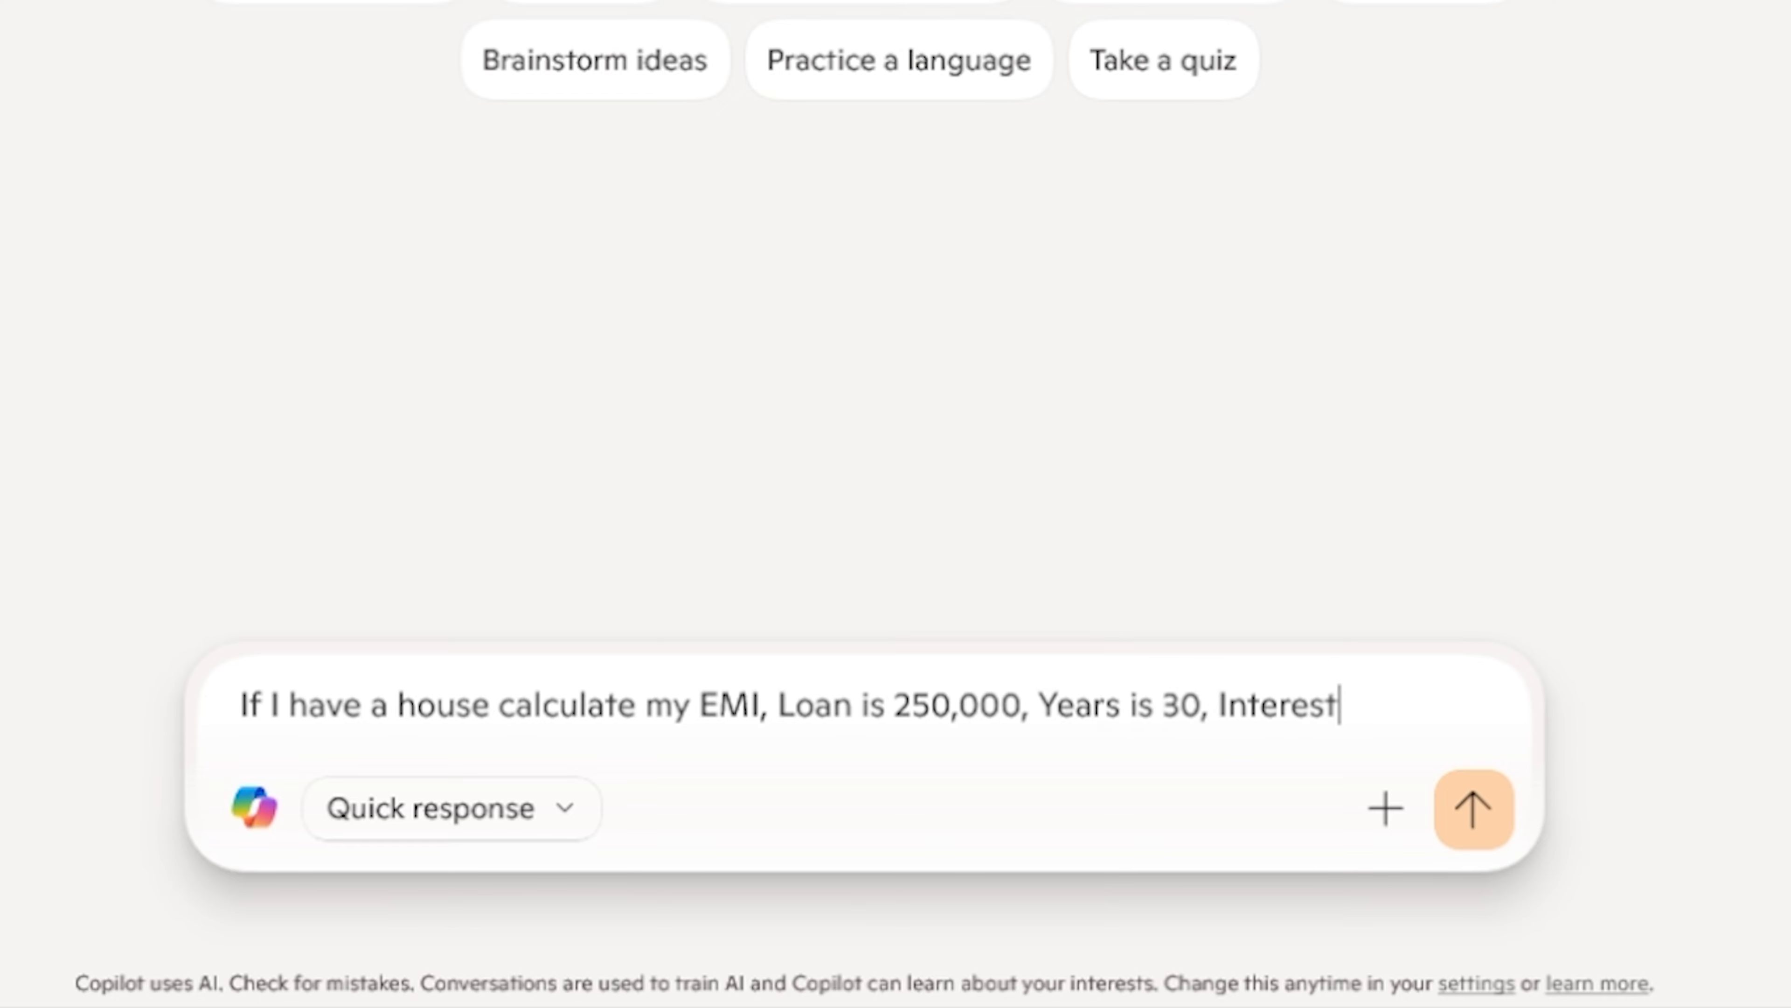
{"action": "type", "text": " Rate is 4.0"}
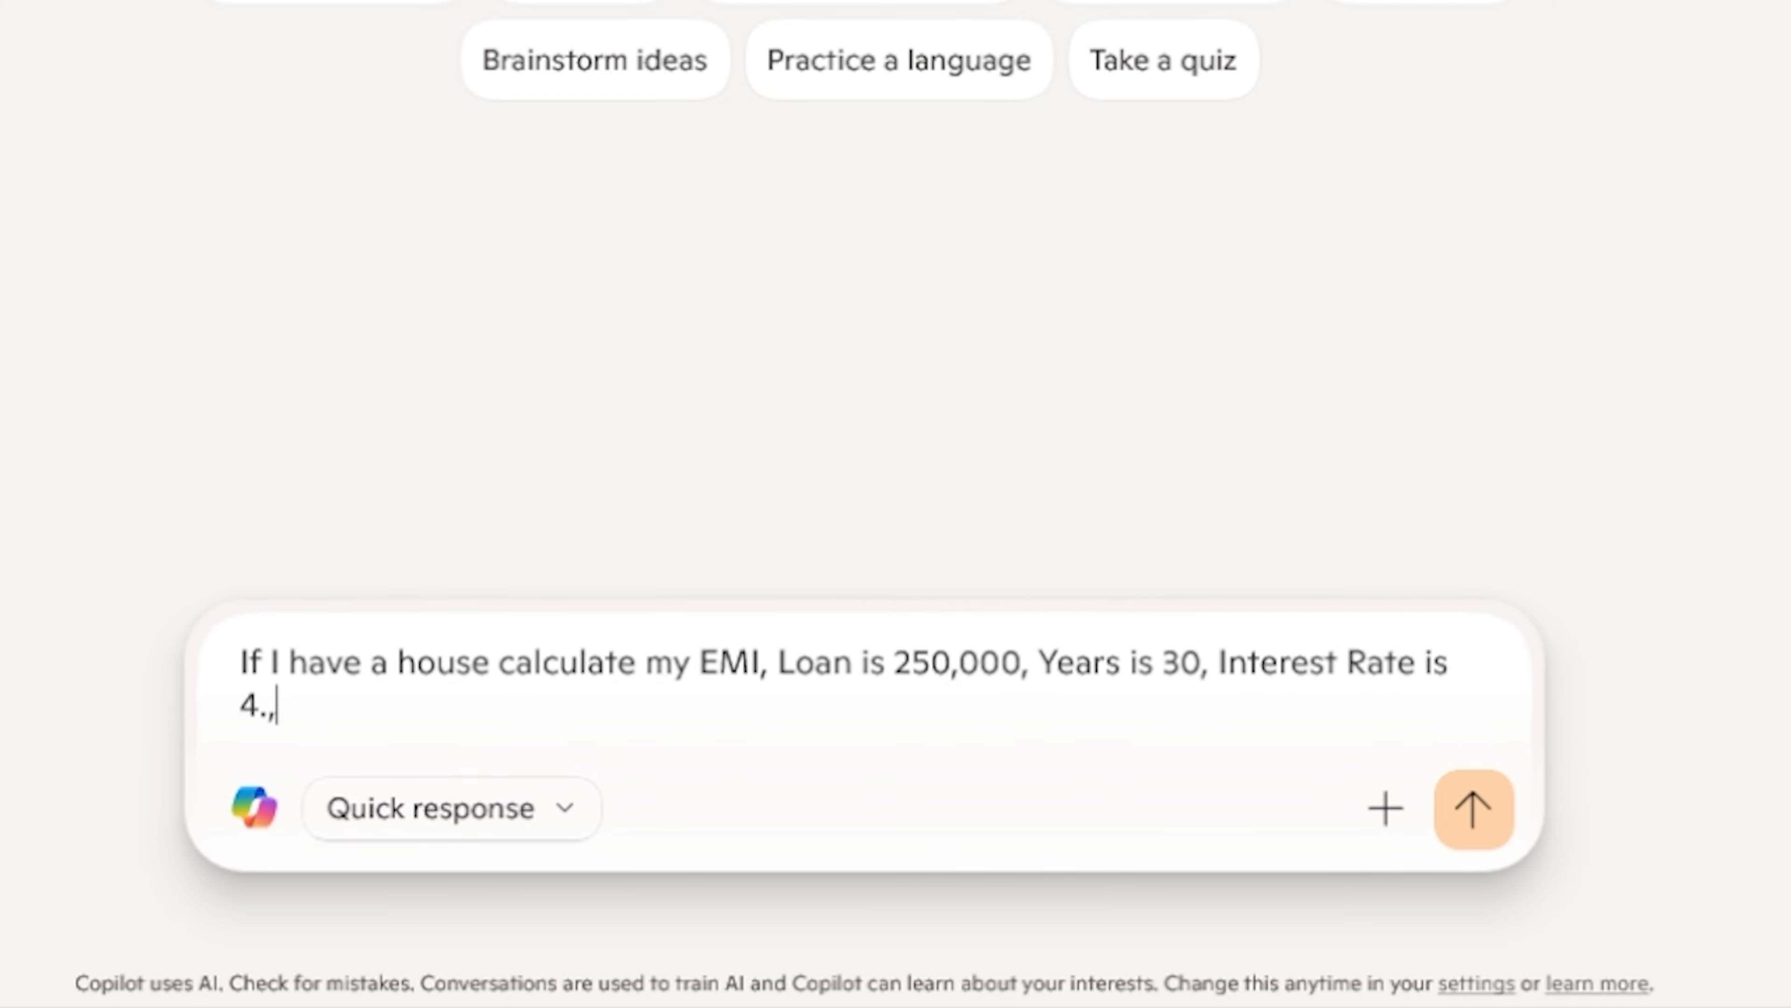
{"action": "key", "text": "BackSpace"}
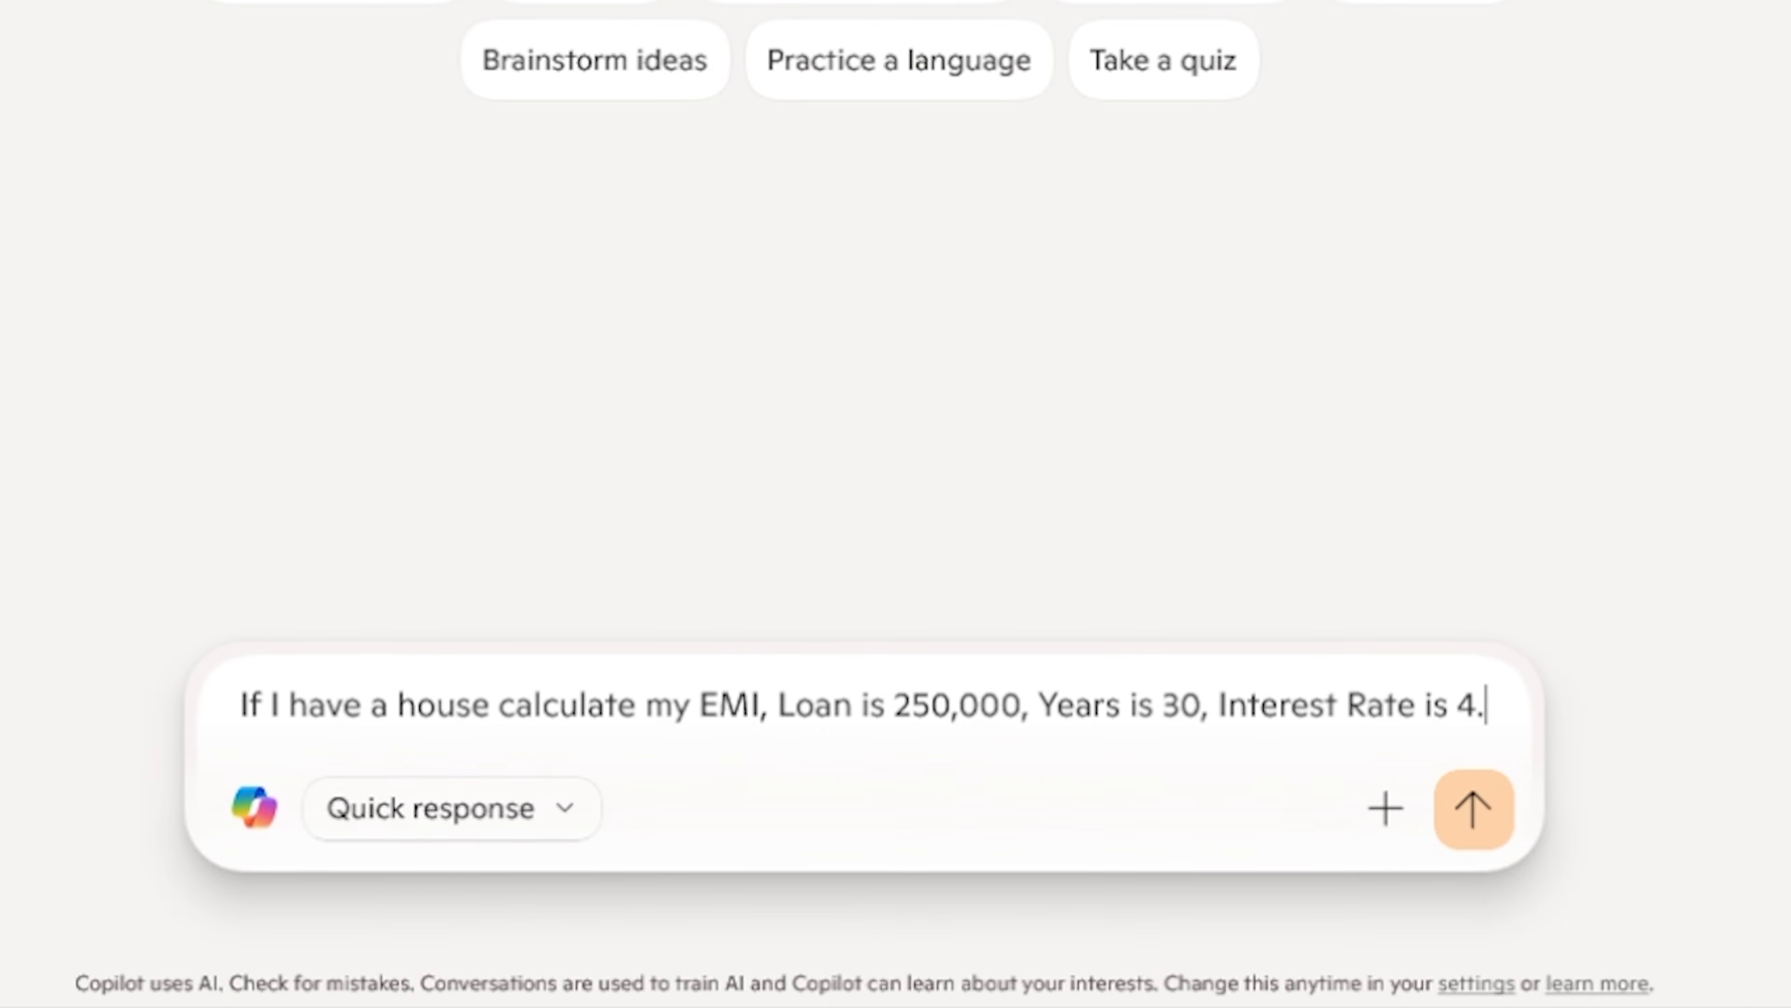
{"action": "type", "text": "9"}
{"action": "key", "text": "Return"}
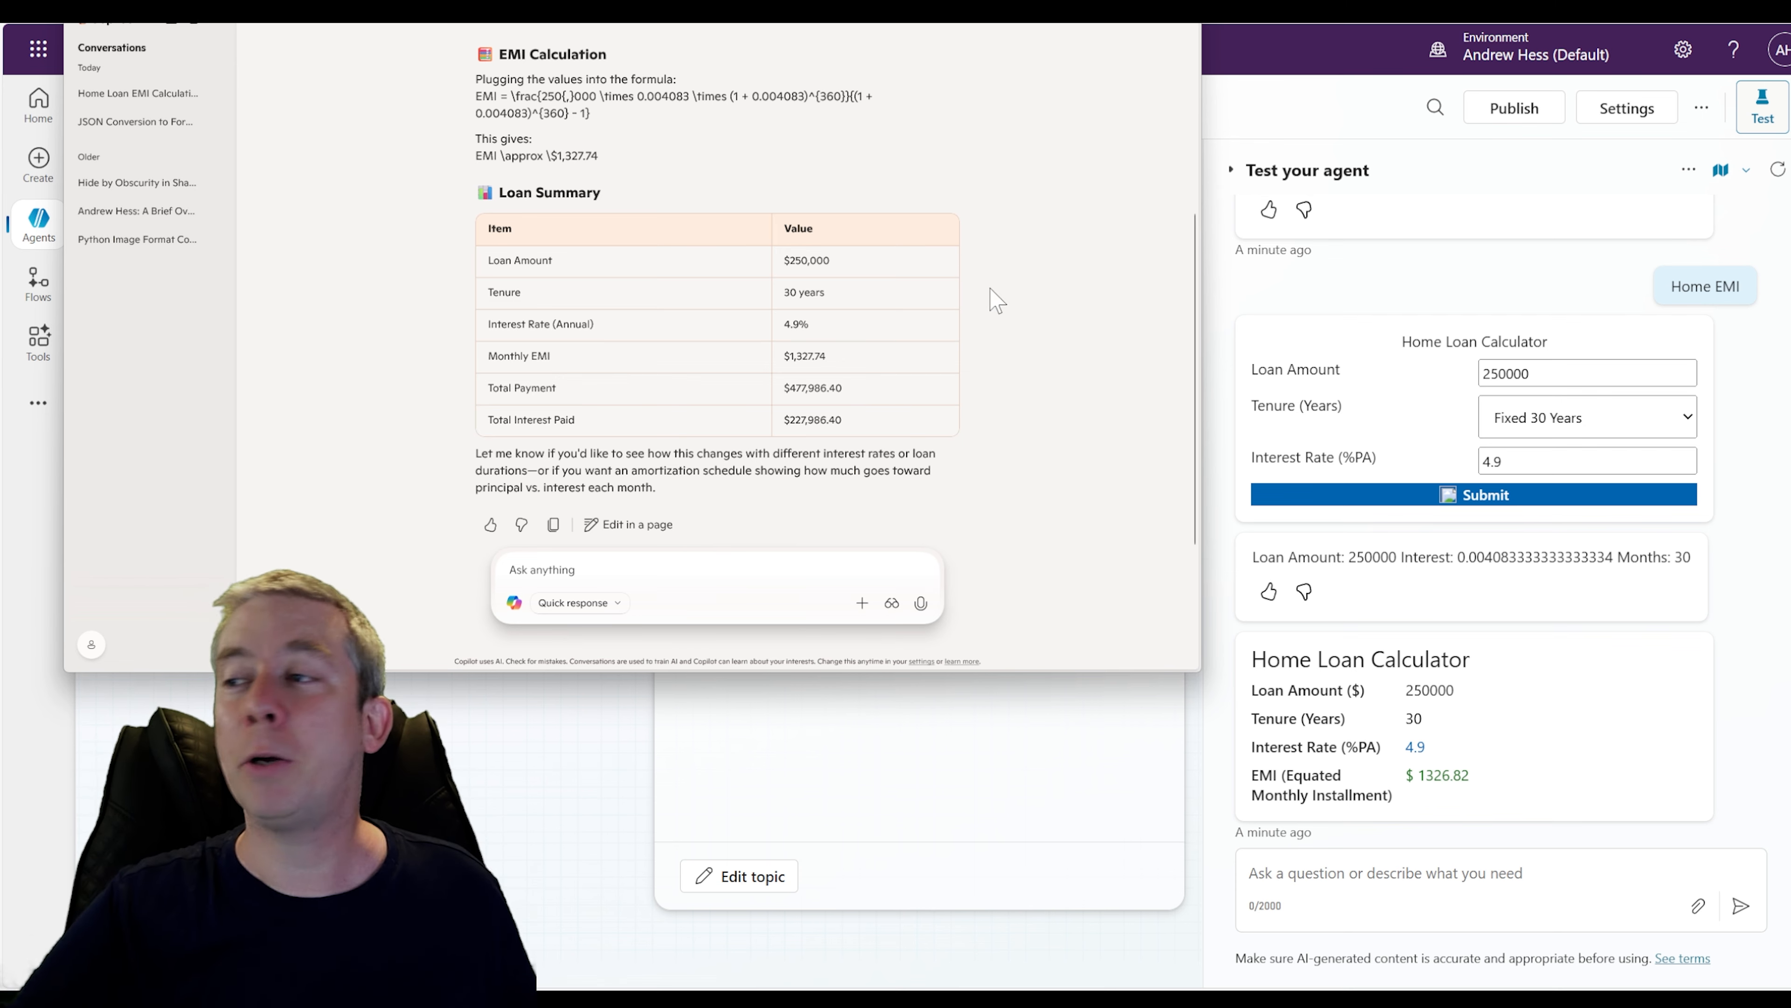
{"action": "left_click", "coordinate": [1769, 695]}
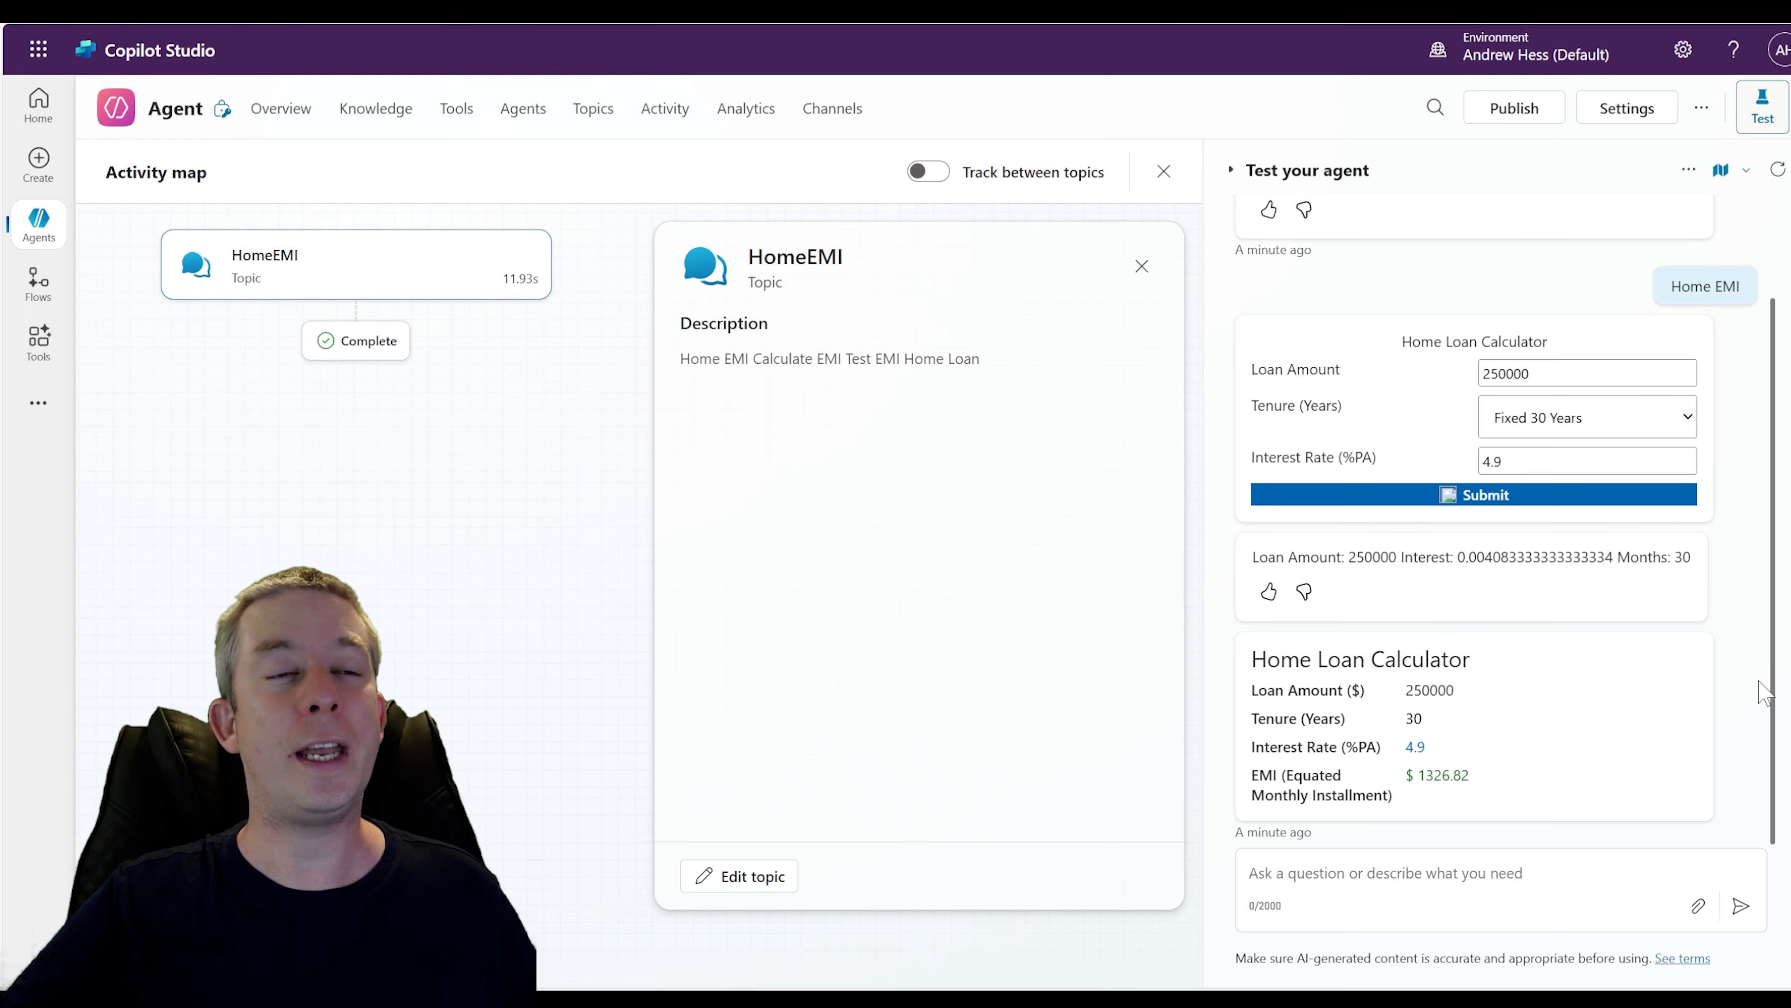